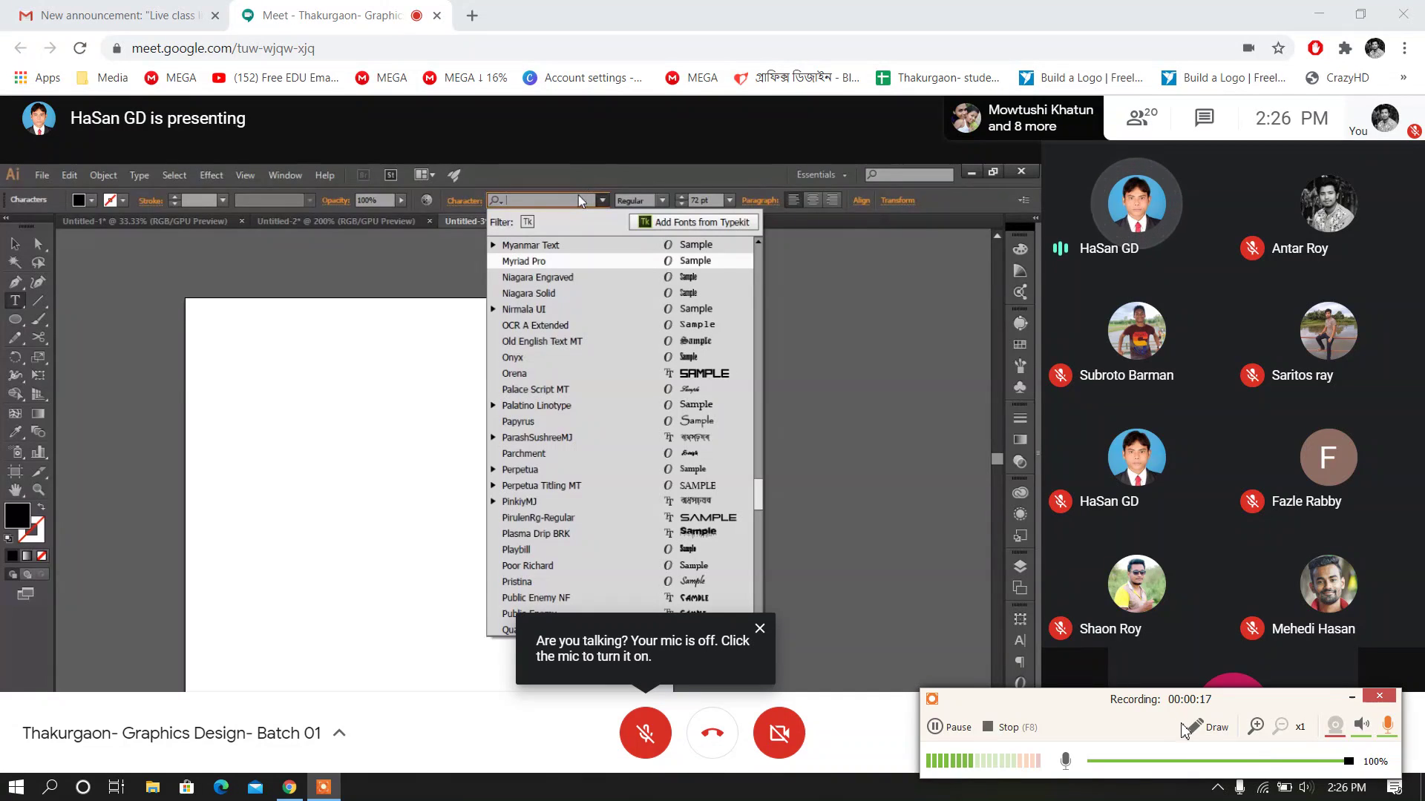
Set the screen recorder's microphone level to 94% and minimize the recorder
left_click(1338, 761)
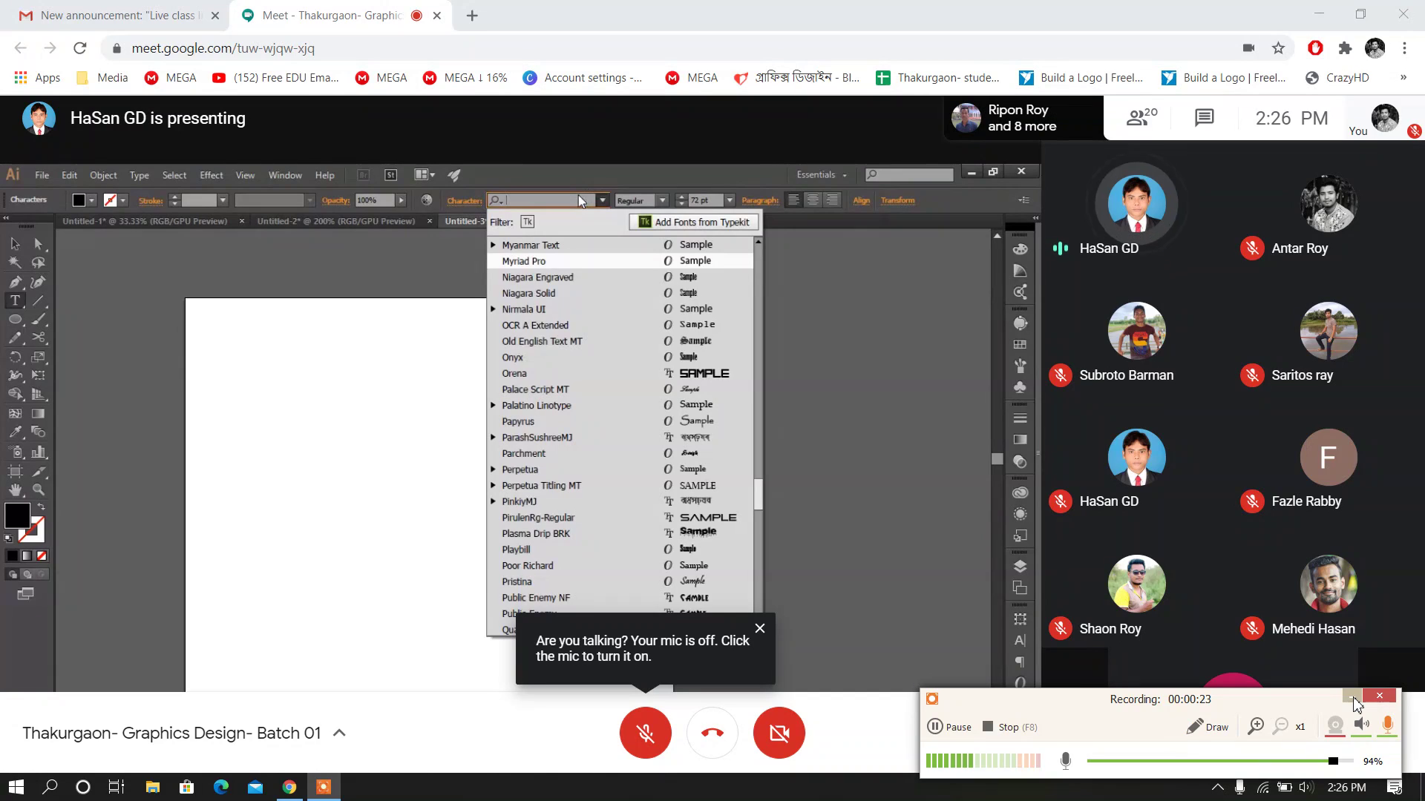
left_click(1352, 698)
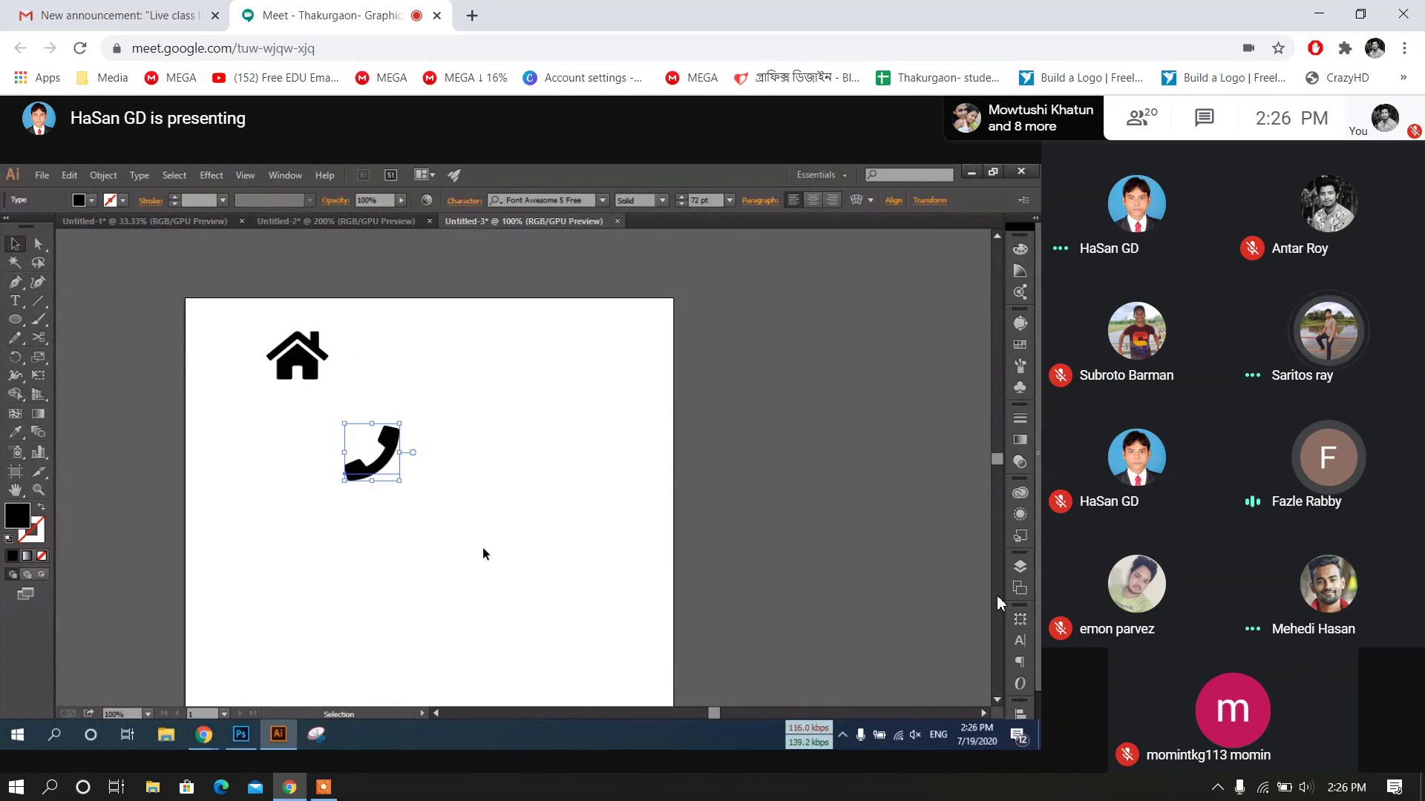
Pin the presenter's shared screen so that it fills the meeting view
mouse_move(560, 480)
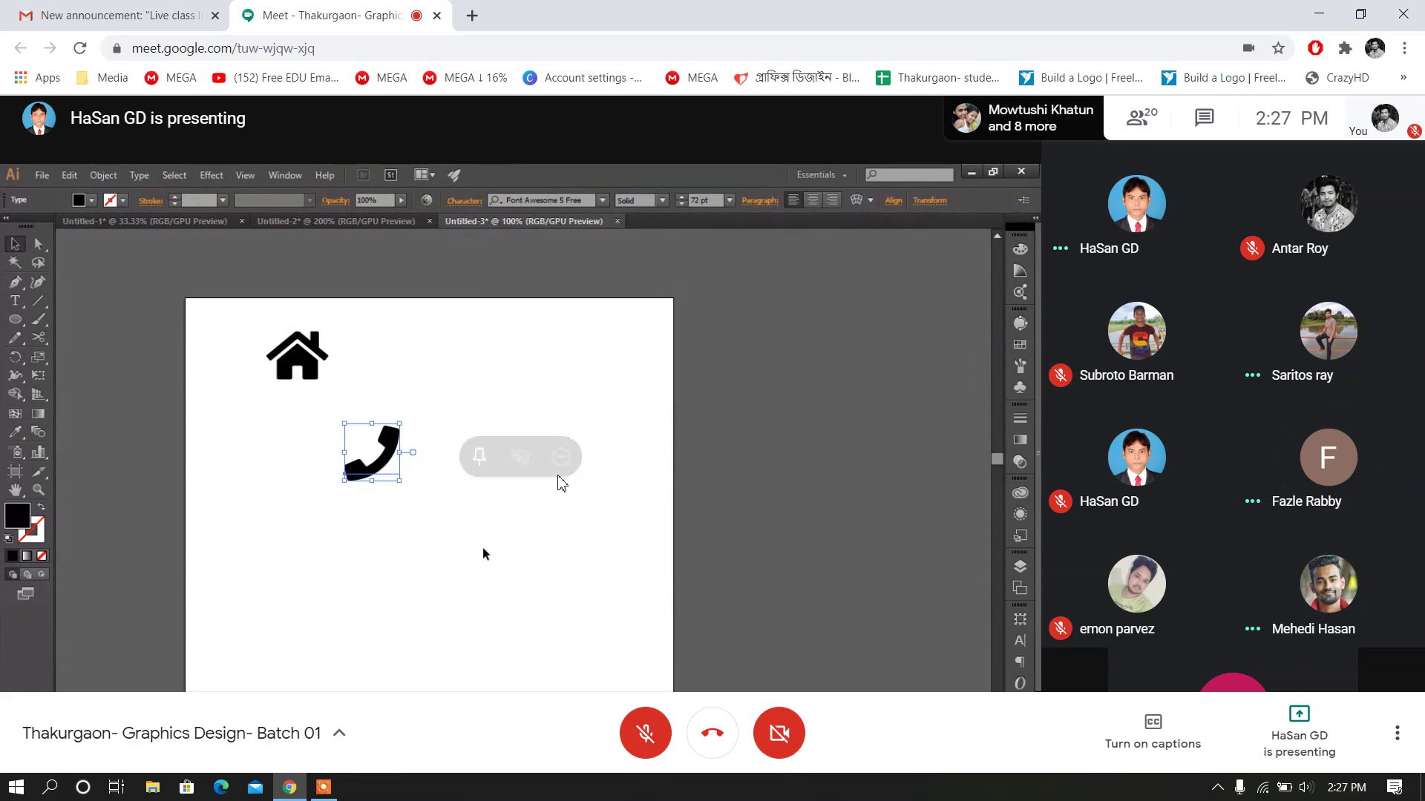
left_click(488, 464)
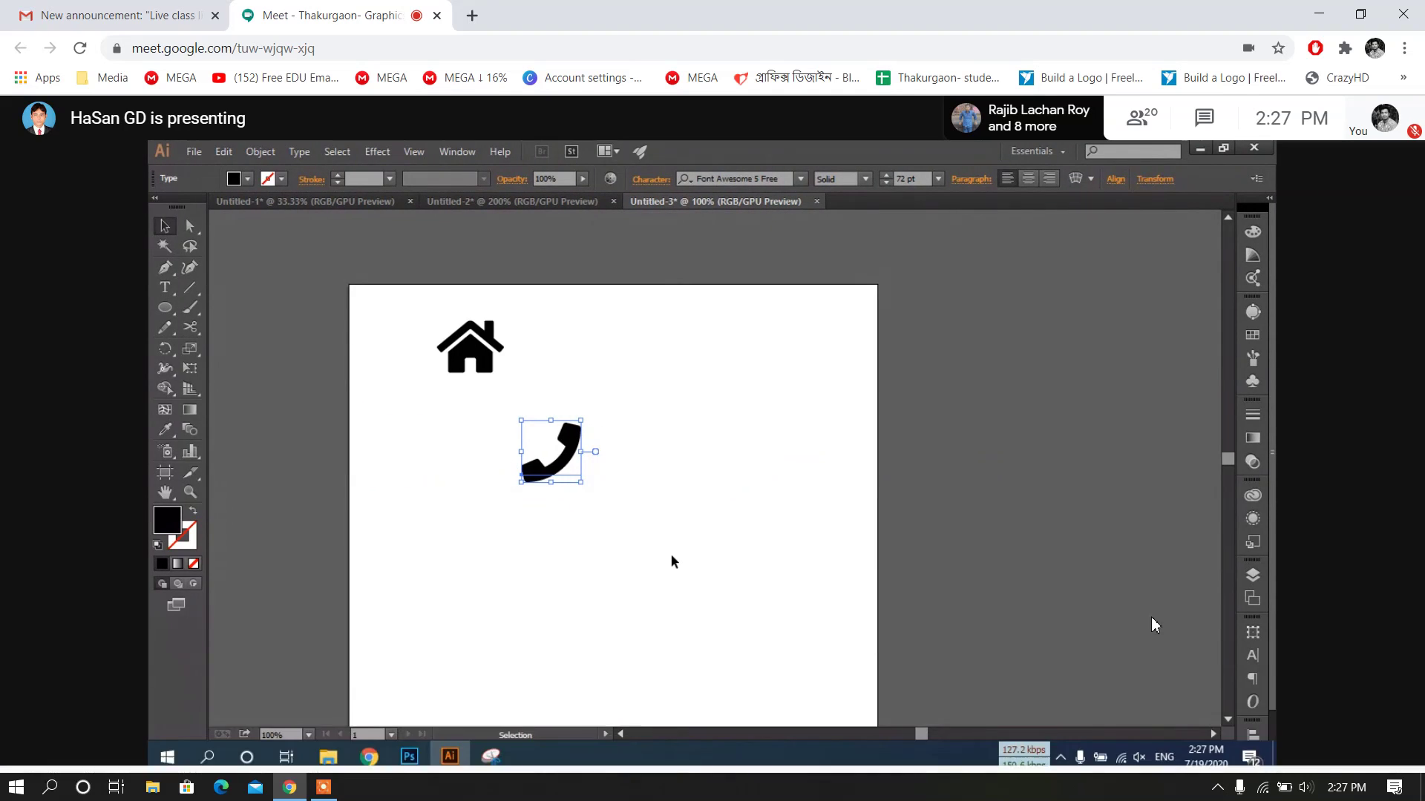
Lower the system speaker volume to 0 and return to the meeting
left_click(1310, 793)
left_click_drag(1204, 748, 1150, 748)
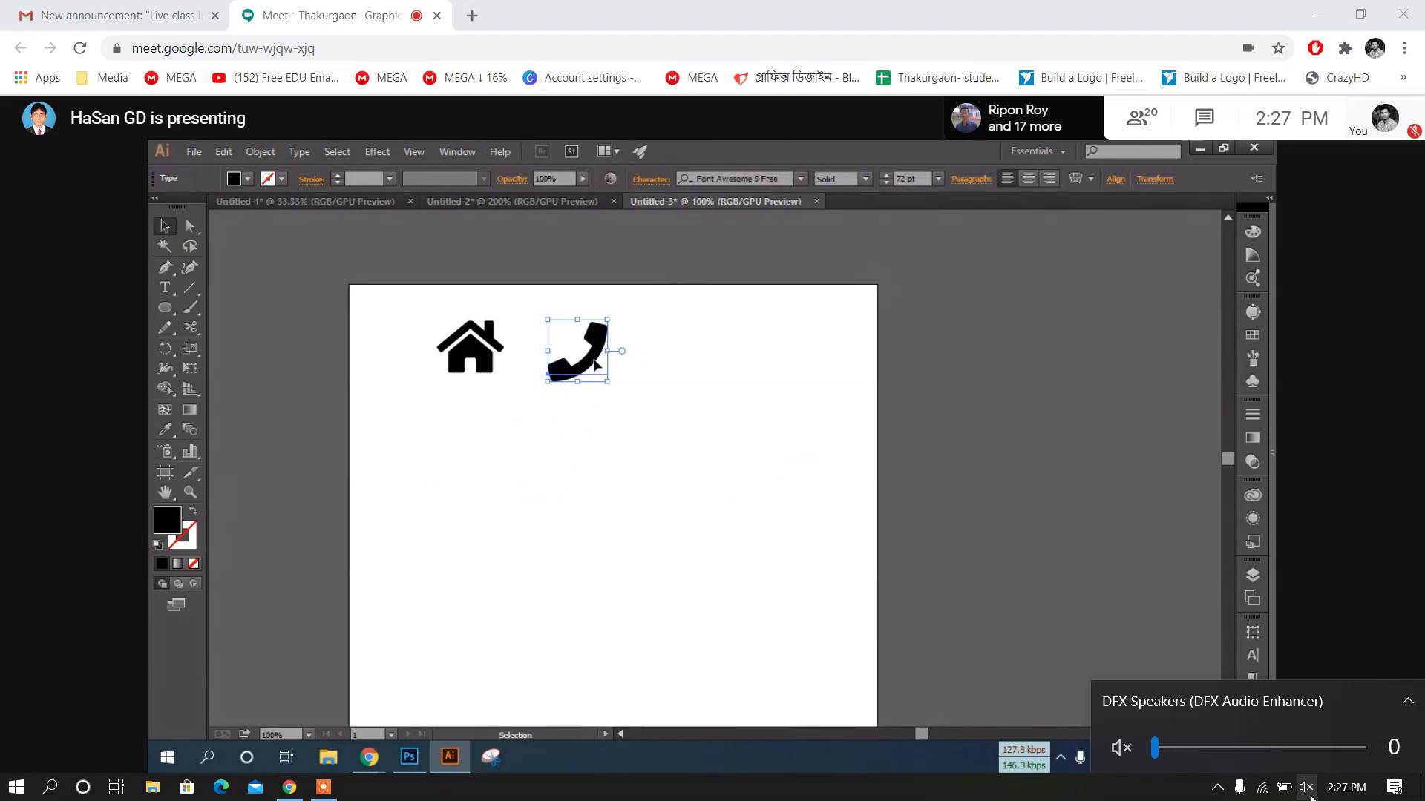
left_click(1032, 511)
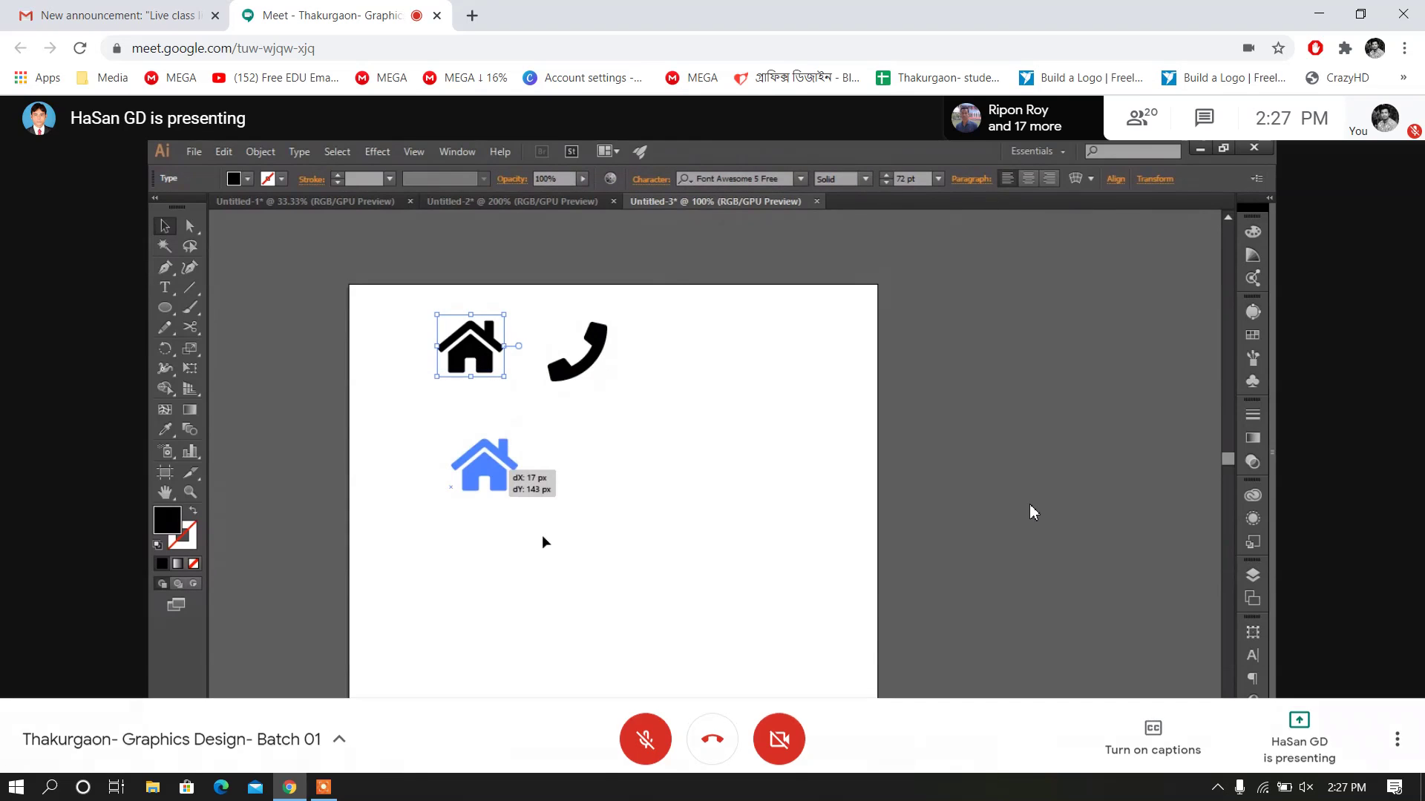
Restore the screen recorder, set its microphone level to 100%, switch the level control to speaker sound, and minimize it
left_click(1216, 787)
left_click(1221, 768)
left_click_drag(1221, 768, 1373, 763)
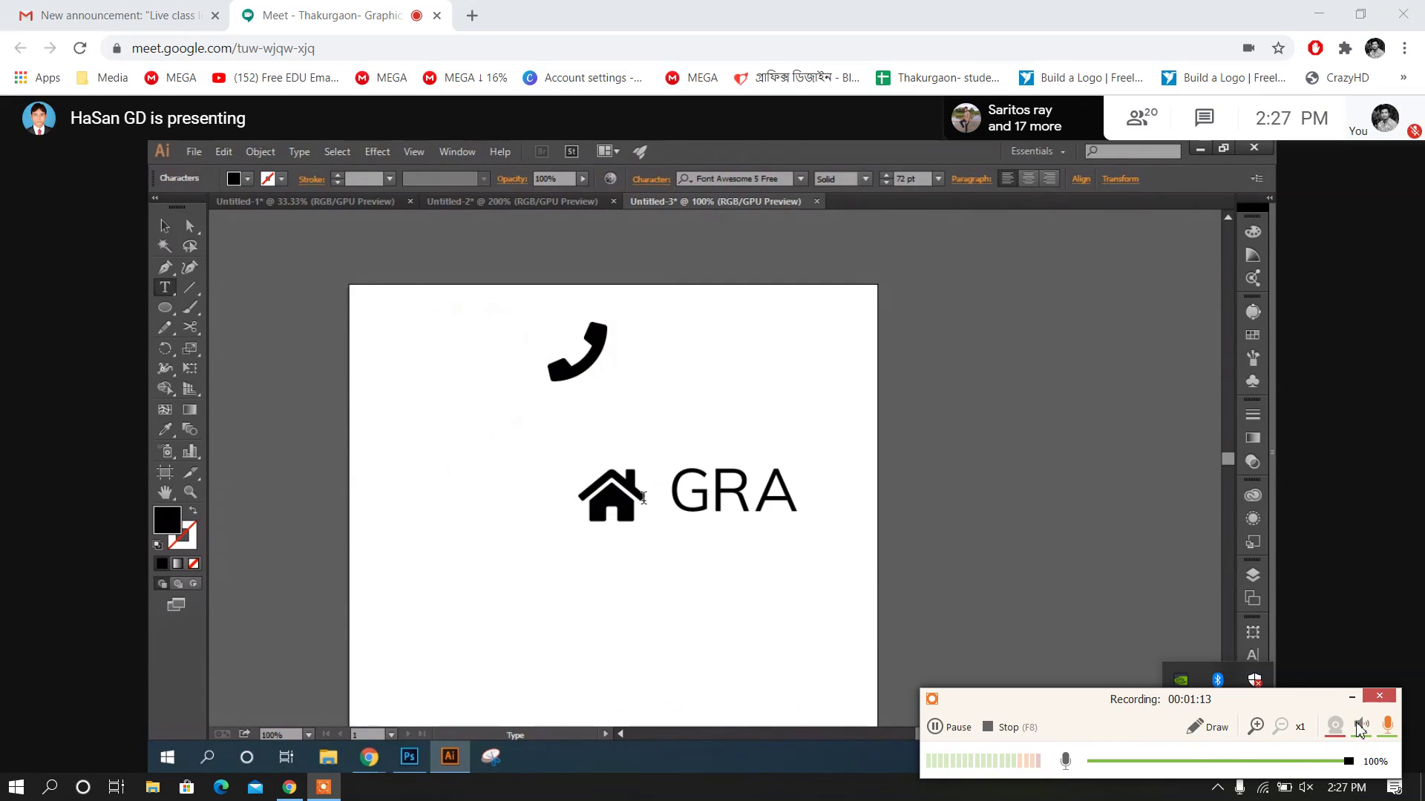
left_click(1361, 730)
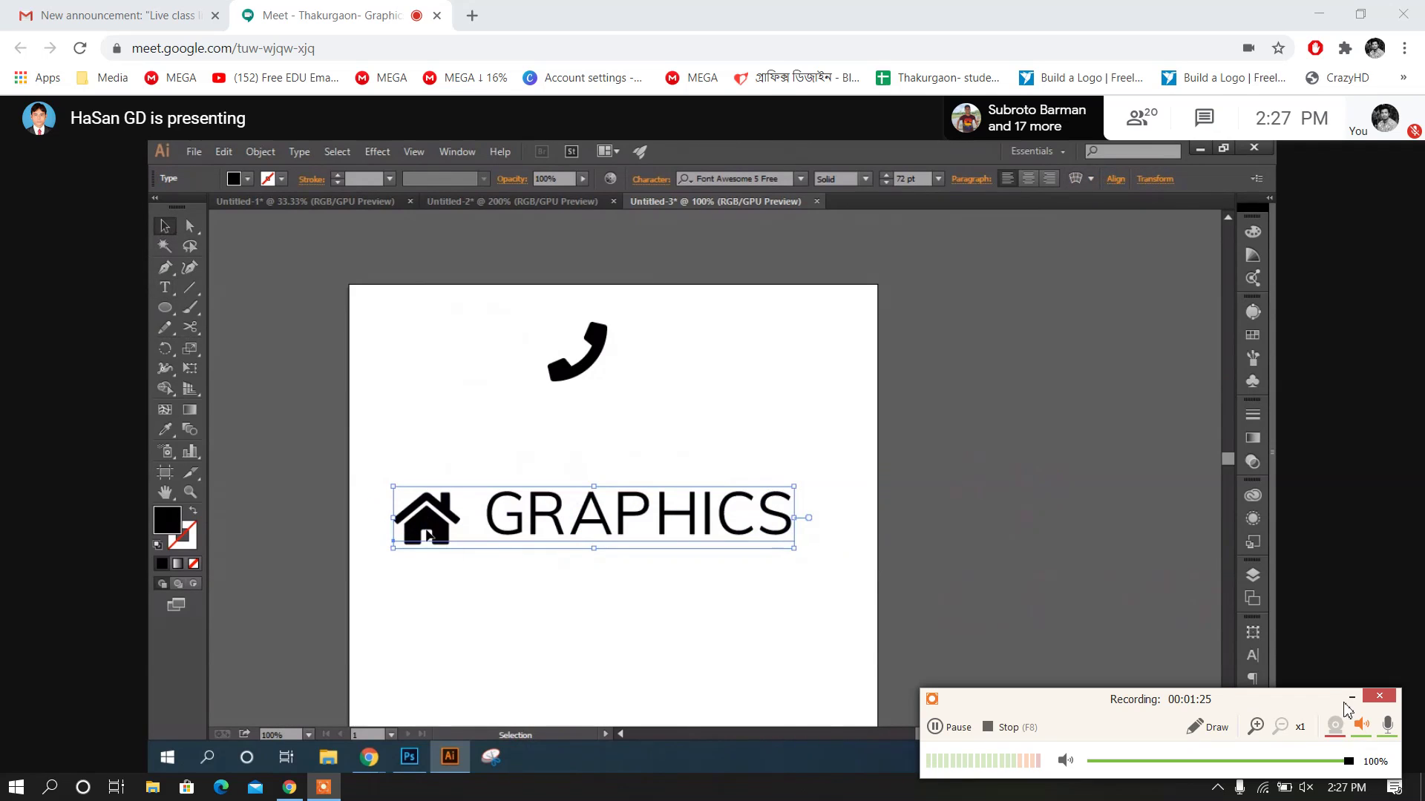
left_click(1351, 698)
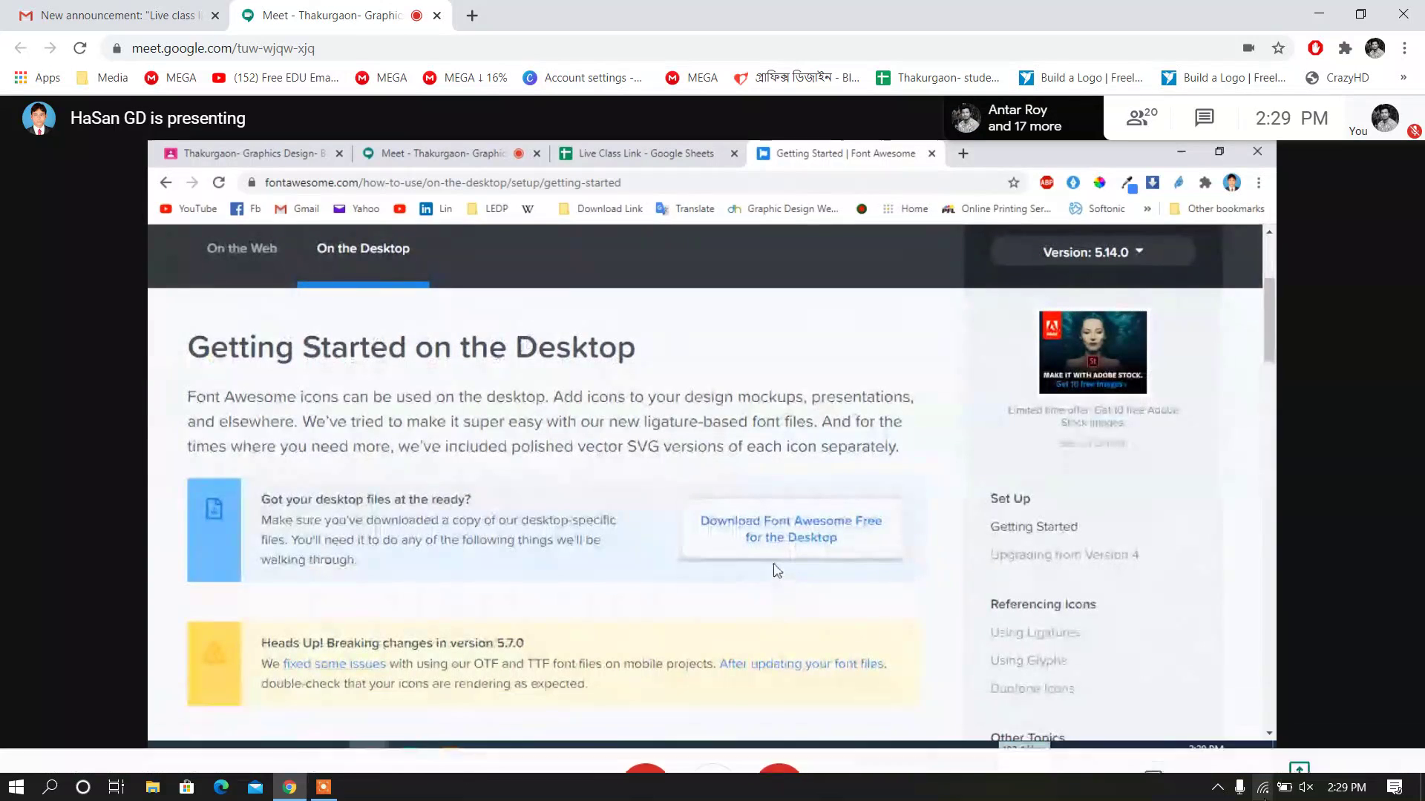
Restore the screen recorder, reduce its speaker sound level to 59%, and minimize it again
left_click(1219, 789)
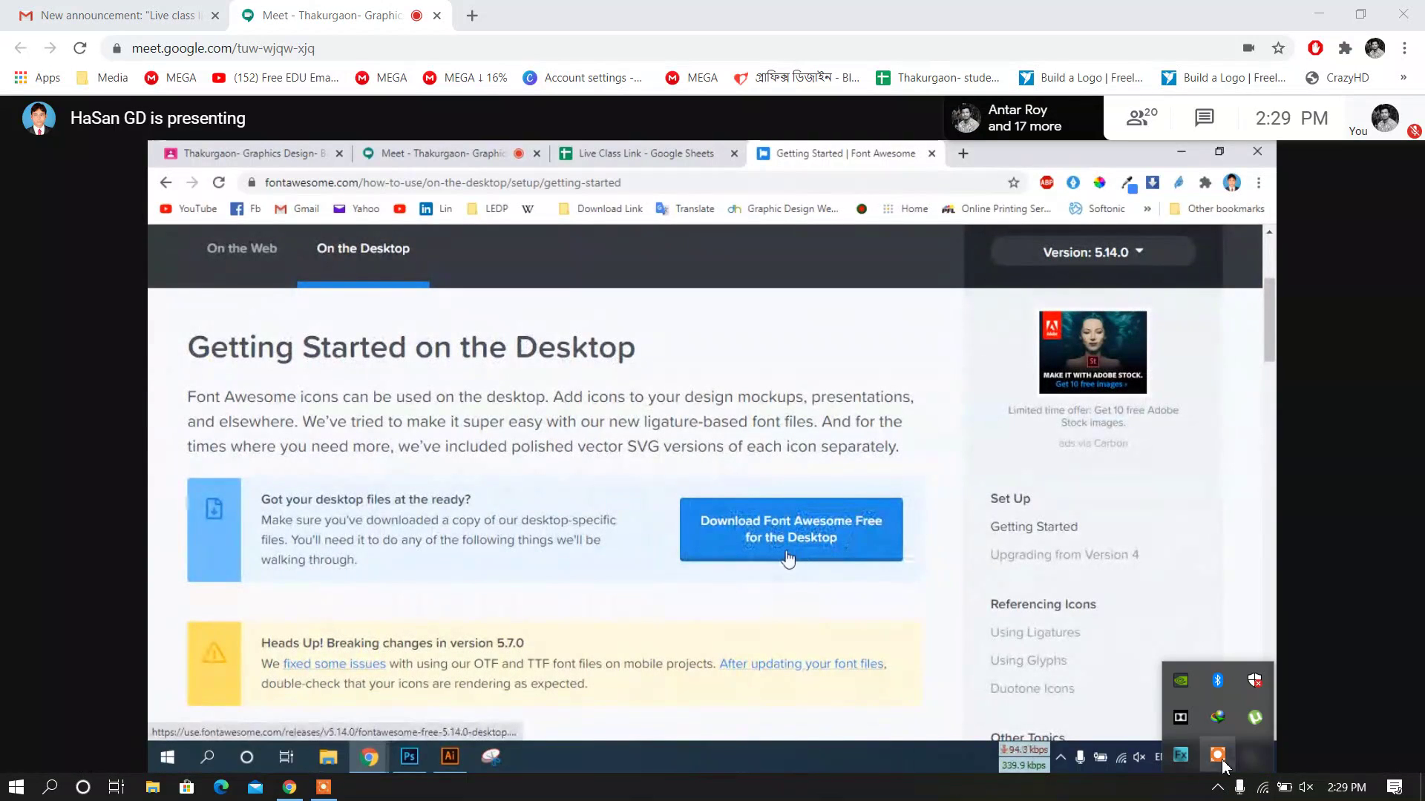
left_click(1224, 755)
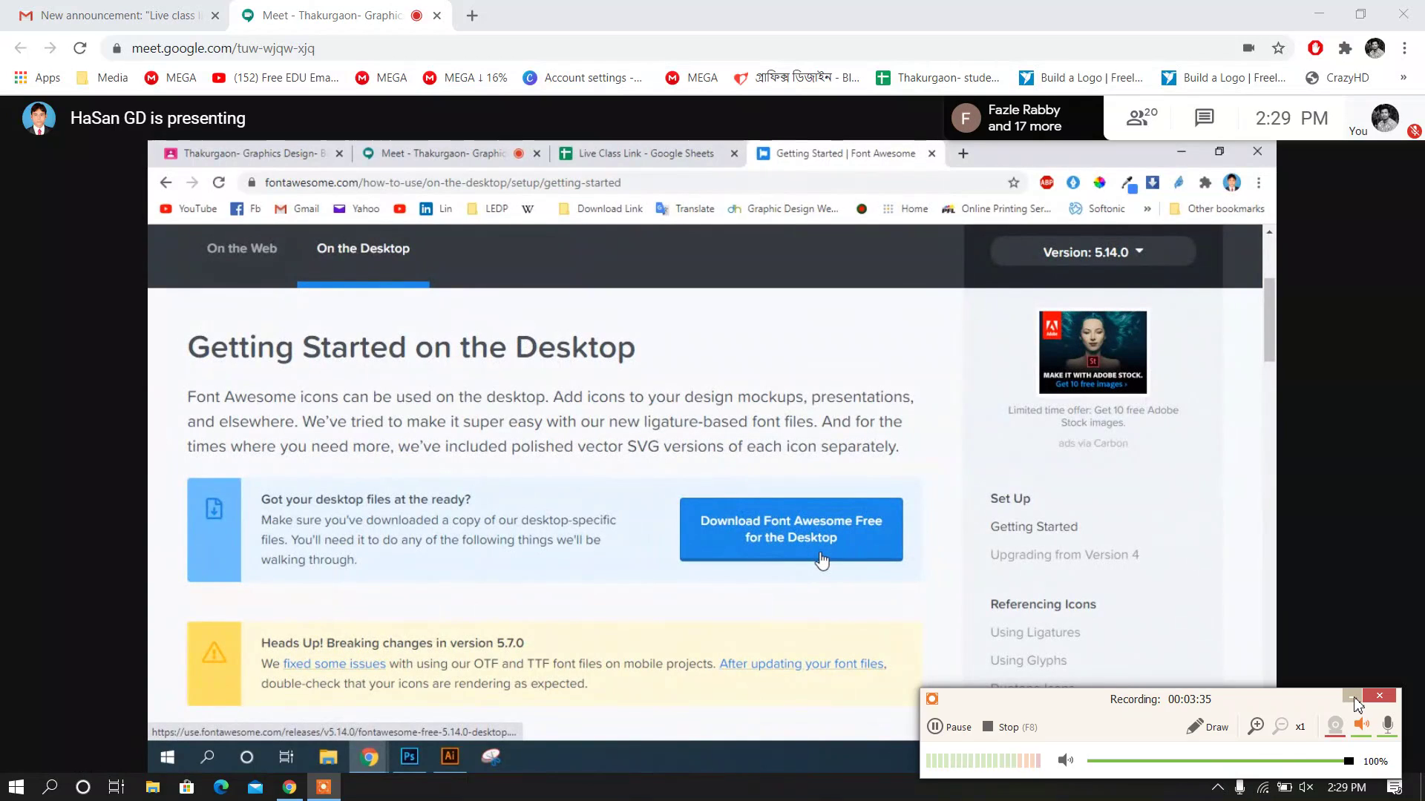
left_click(1344, 762)
left_click_drag(1344, 764, 1246, 789)
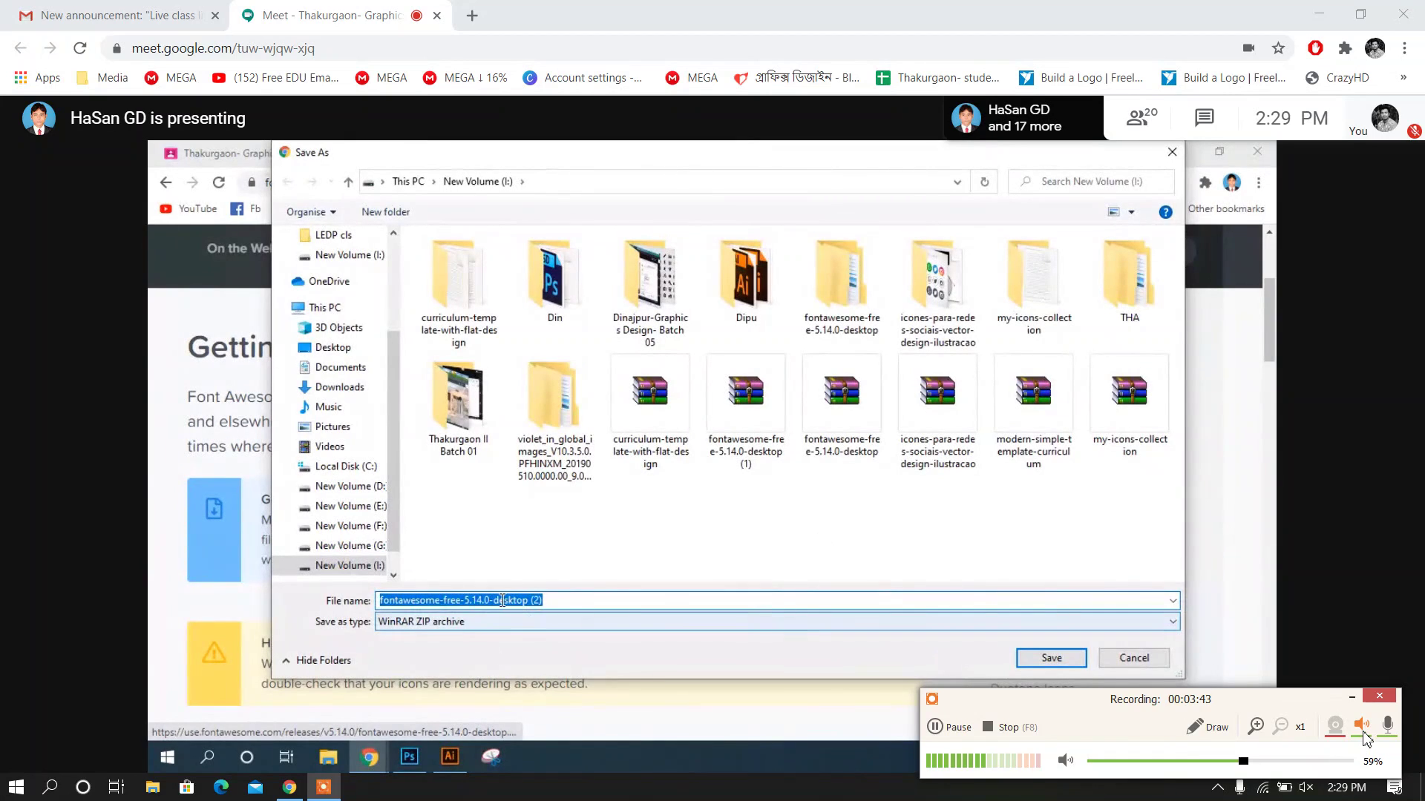
left_click(1352, 697)
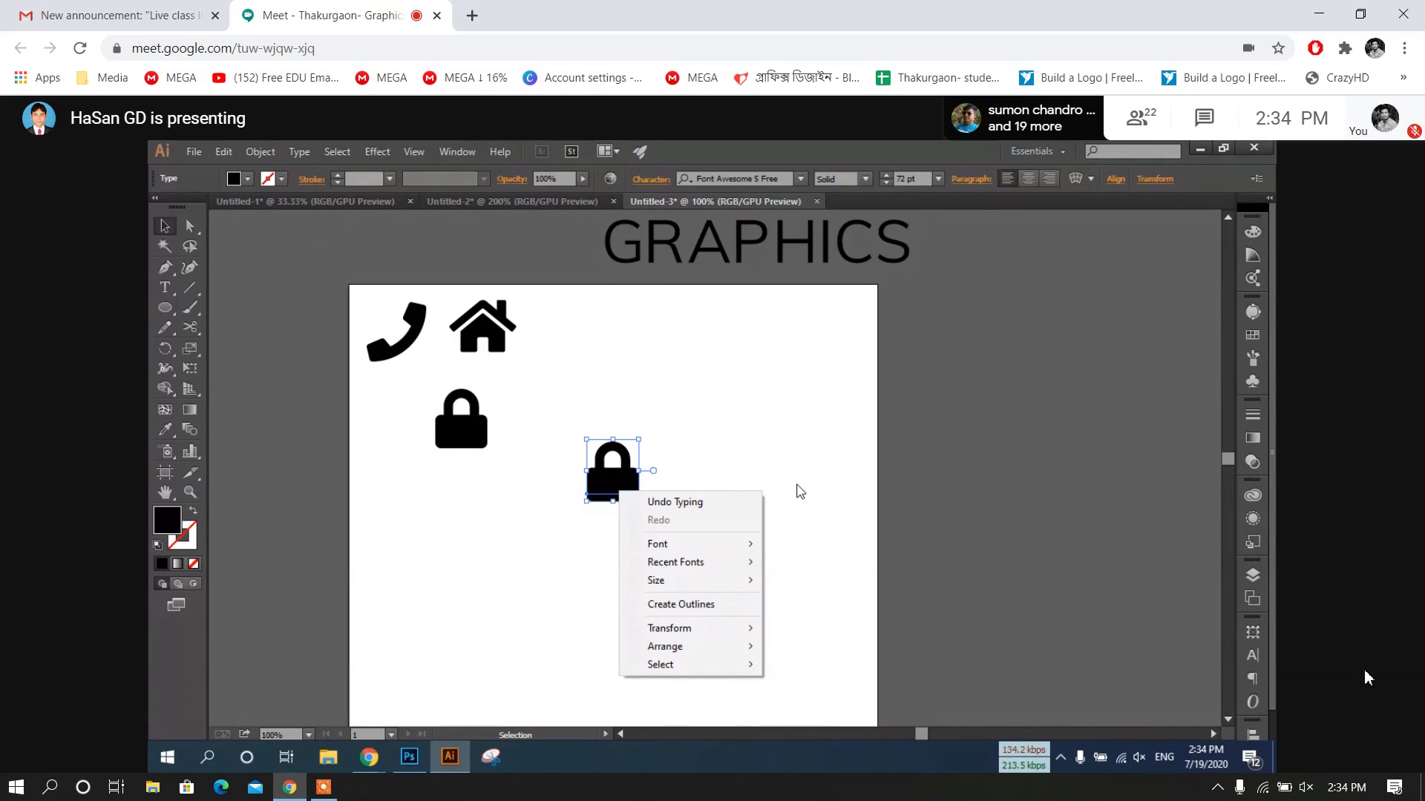
Move the GRAPHICS text down so it overlaps the upper right edge of the artboard
left_click(816, 475)
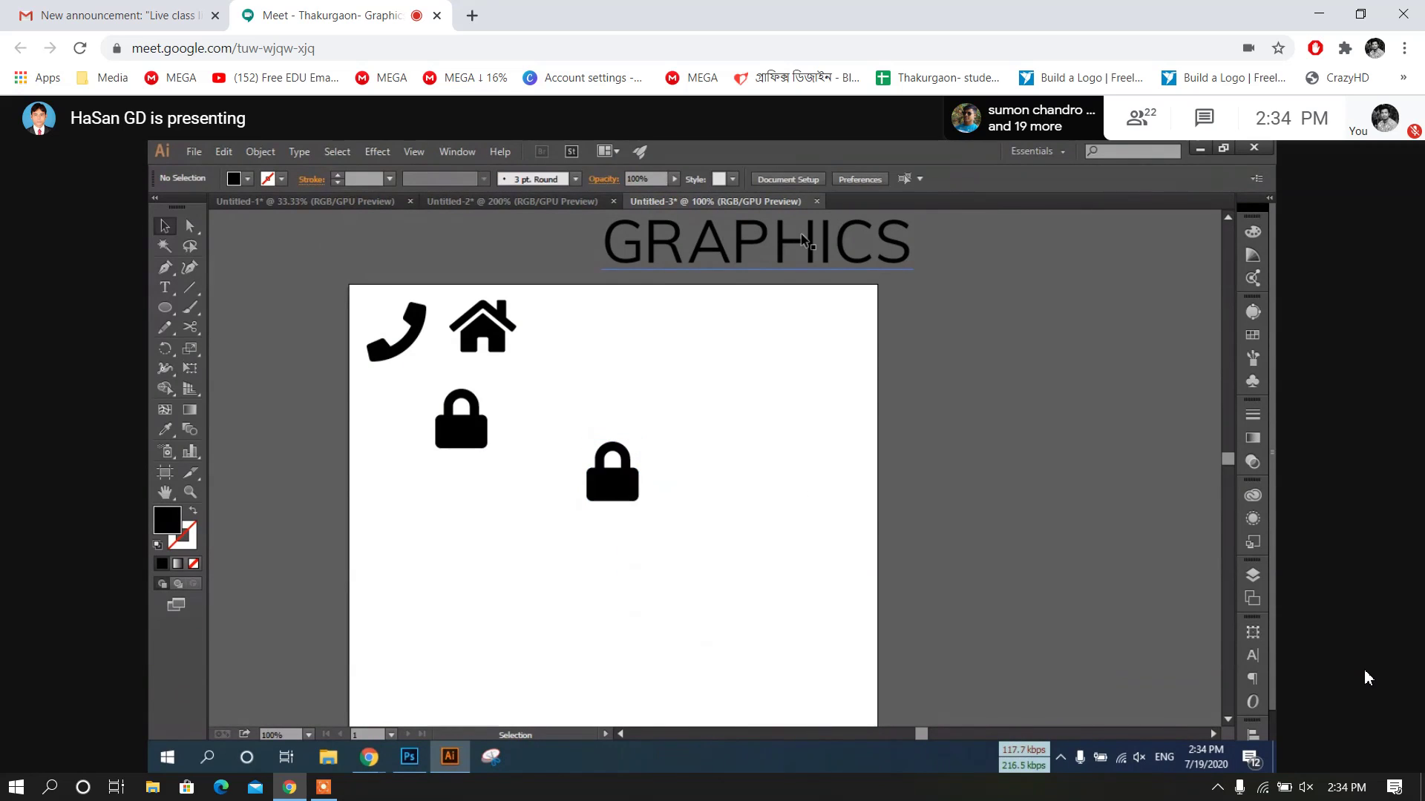
left_click_drag(805, 241, 880, 339)
right_click(880, 339)
left_click(801, 485)
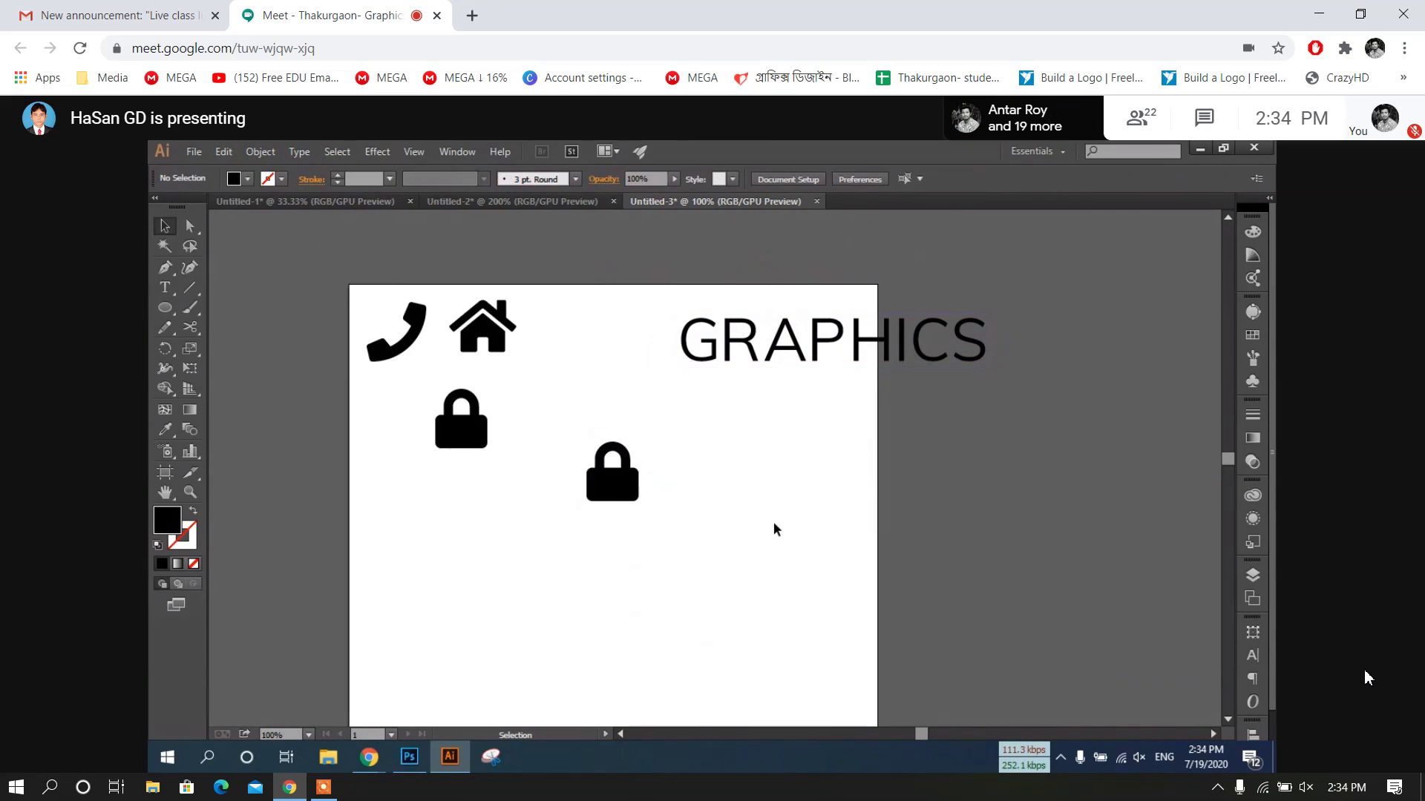
Draw a slightly sloping line below the padlocks, extending past the artboard's right edge, with a 2 pt stroke
left_click(190, 289)
mouse_move(559, 575)
left_mouse_down()
mouse_move(1018, 558)
mouse_move(1024, 590)
mouse_move(1002, 562)
left_mouse_up()
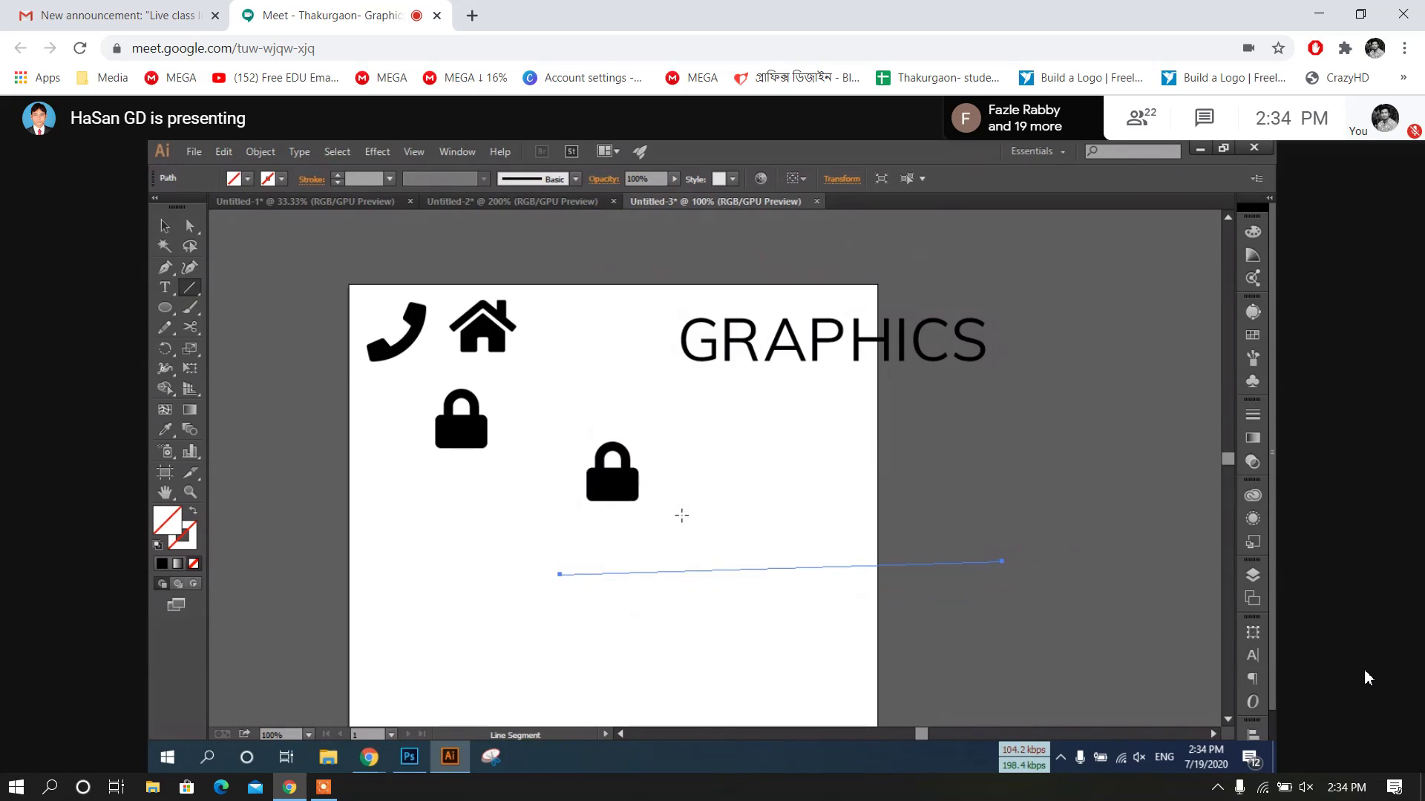
left_click(338, 177)
left_click(164, 227)
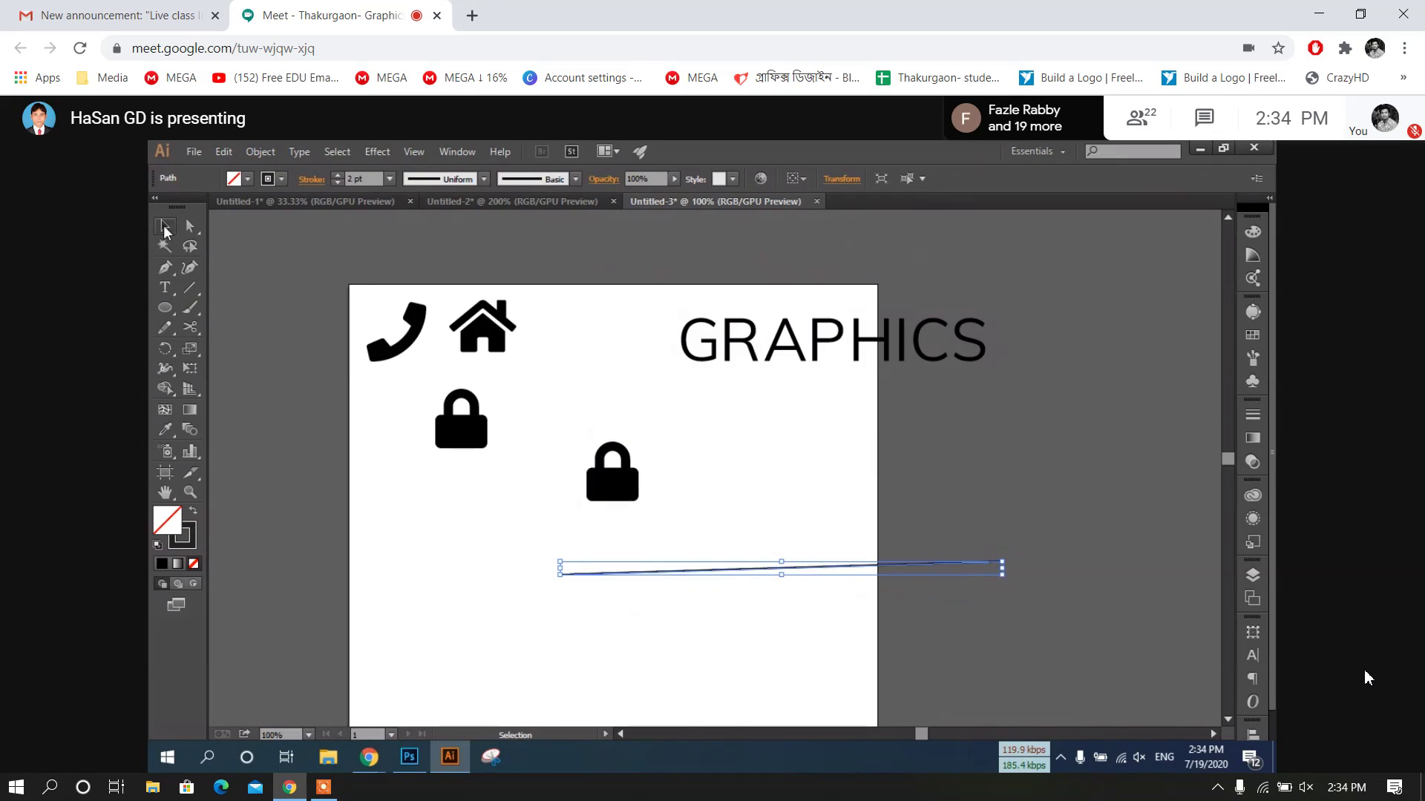
Expand the sloping line into a filled shape and delete it
right_click(805, 573)
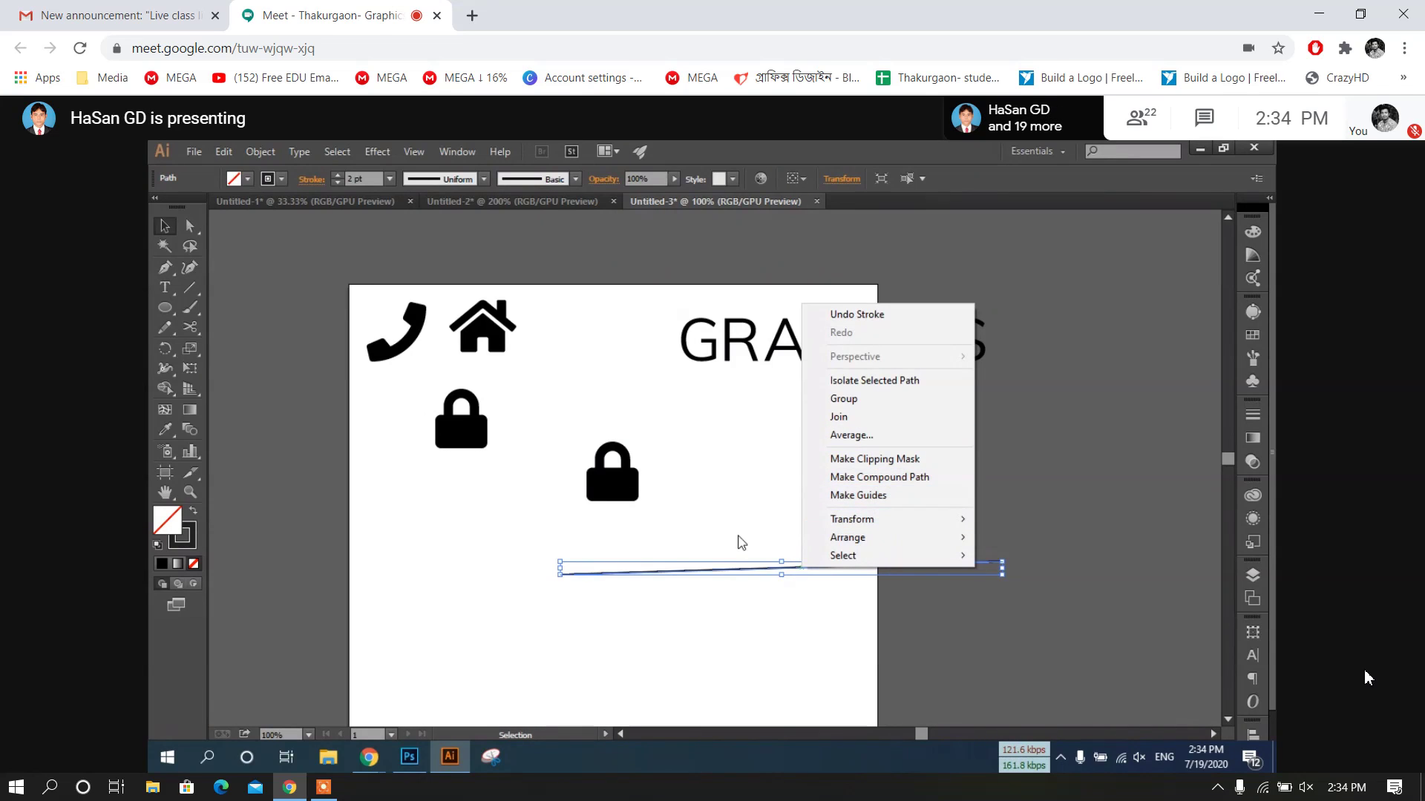
left_click(741, 553)
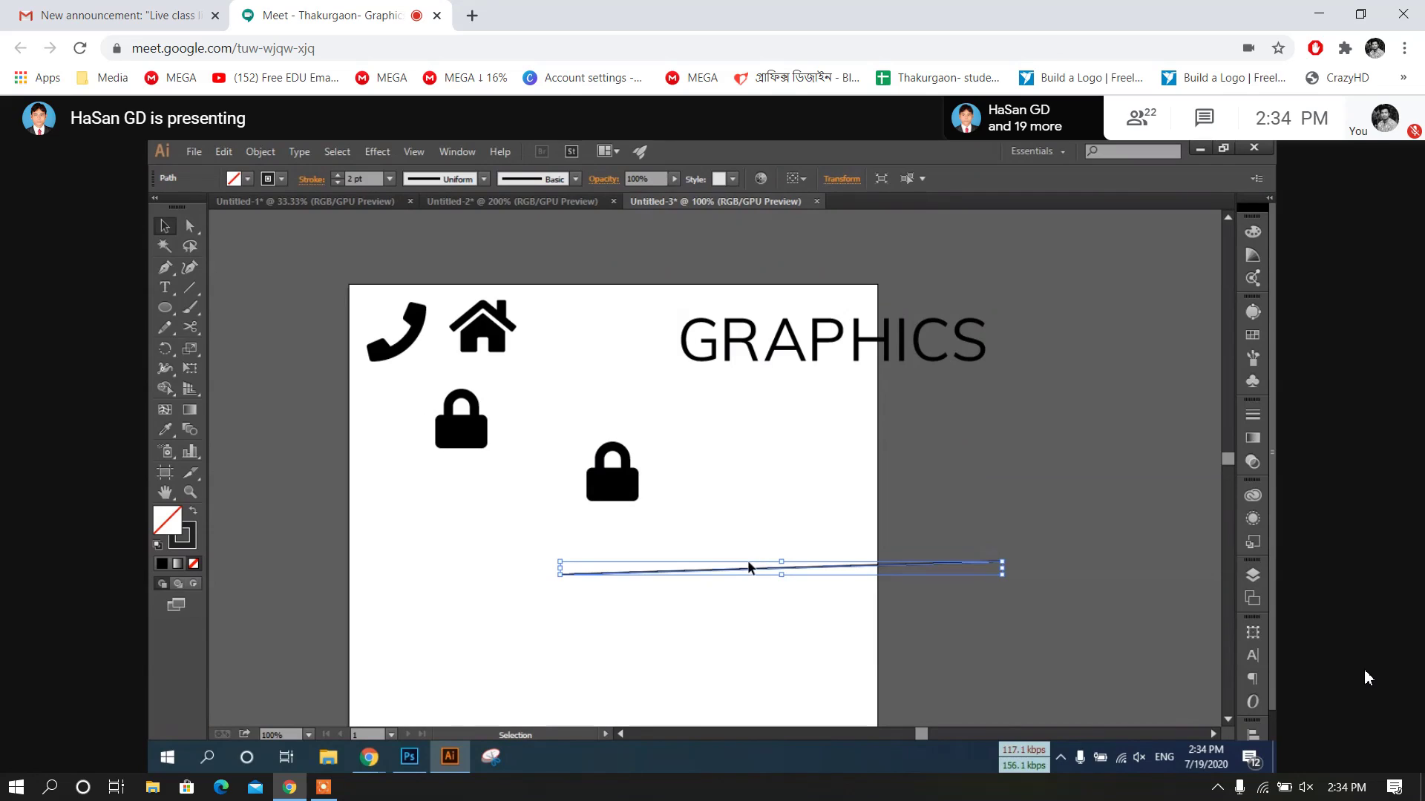
left_click_drag(728, 499, 752, 597)
left_click(260, 152)
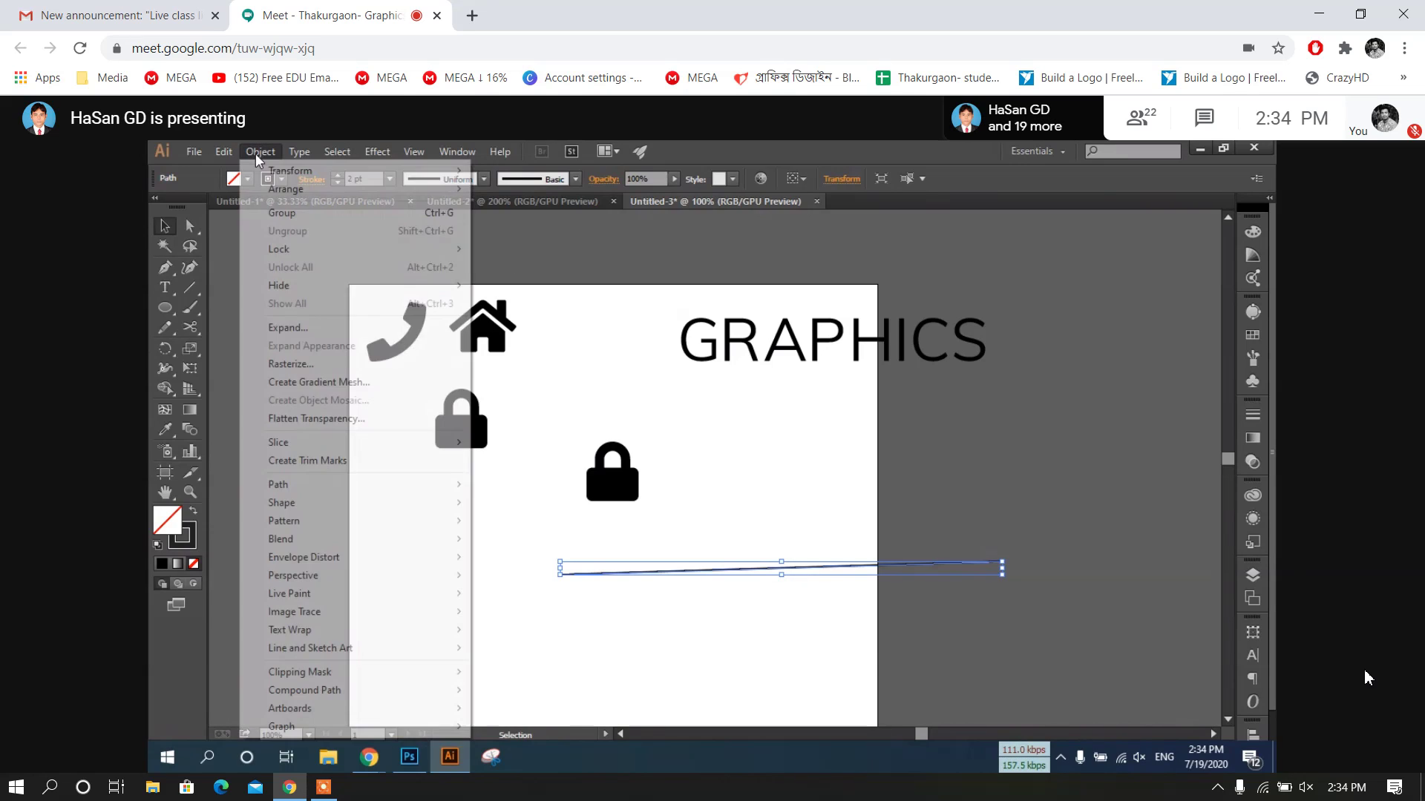
left_click(317, 329)
left_click(672, 539)
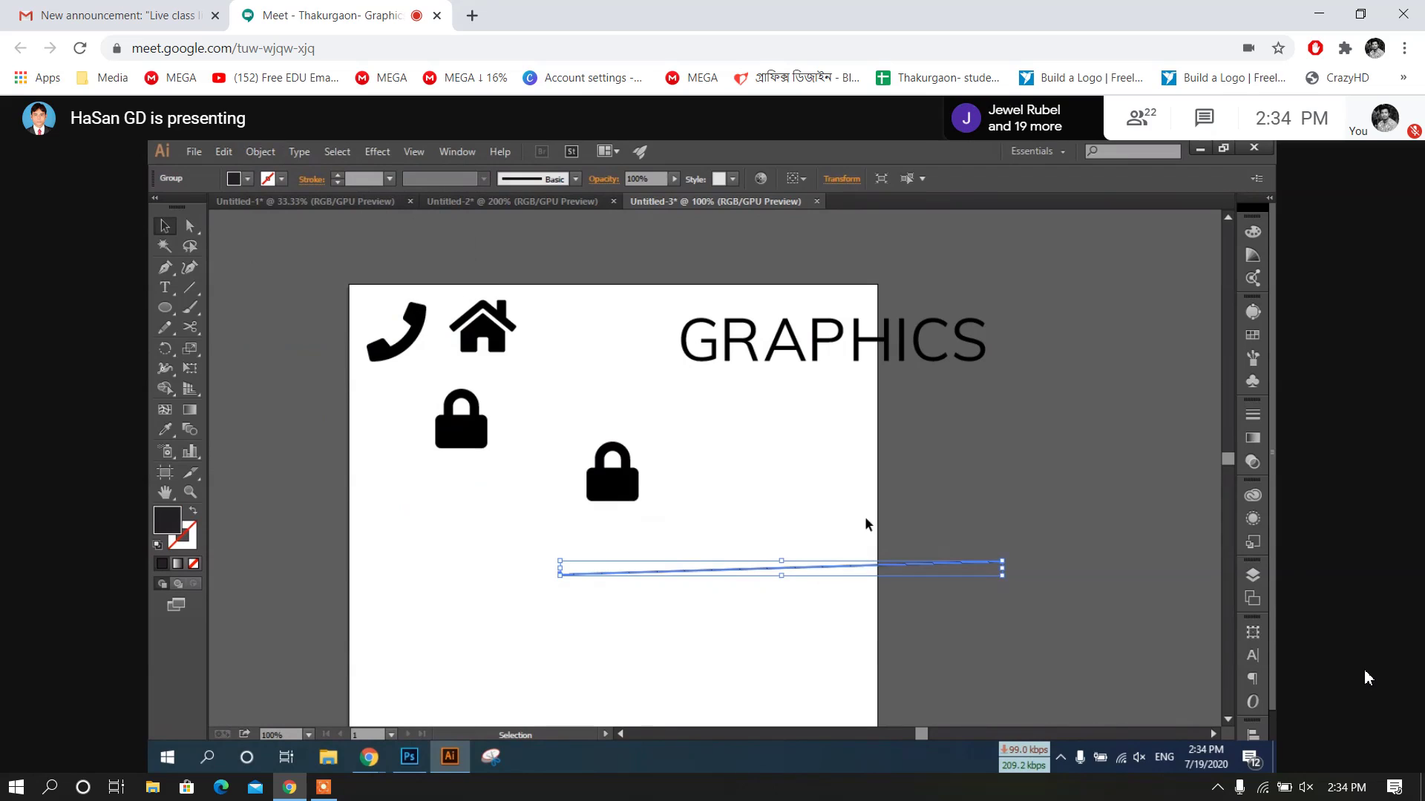
mouse_move(820, 531)
left_mouse_down()
mouse_move(926, 668)
mouse_move(903, 647)
left_mouse_up()
key("Delete")
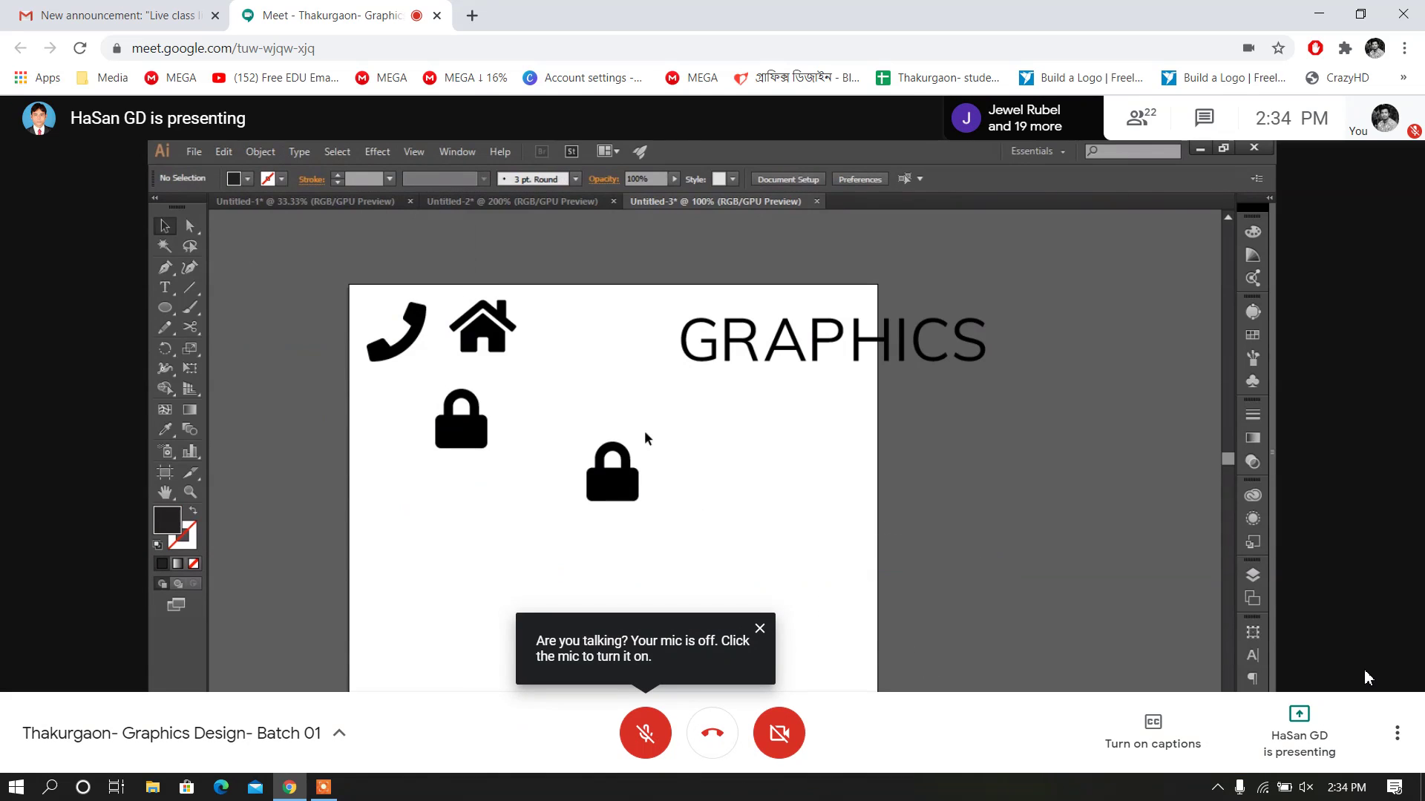
Place a copy of the lower padlock icon over the artboard's right edge and convert it to outlines
left_click(611, 482)
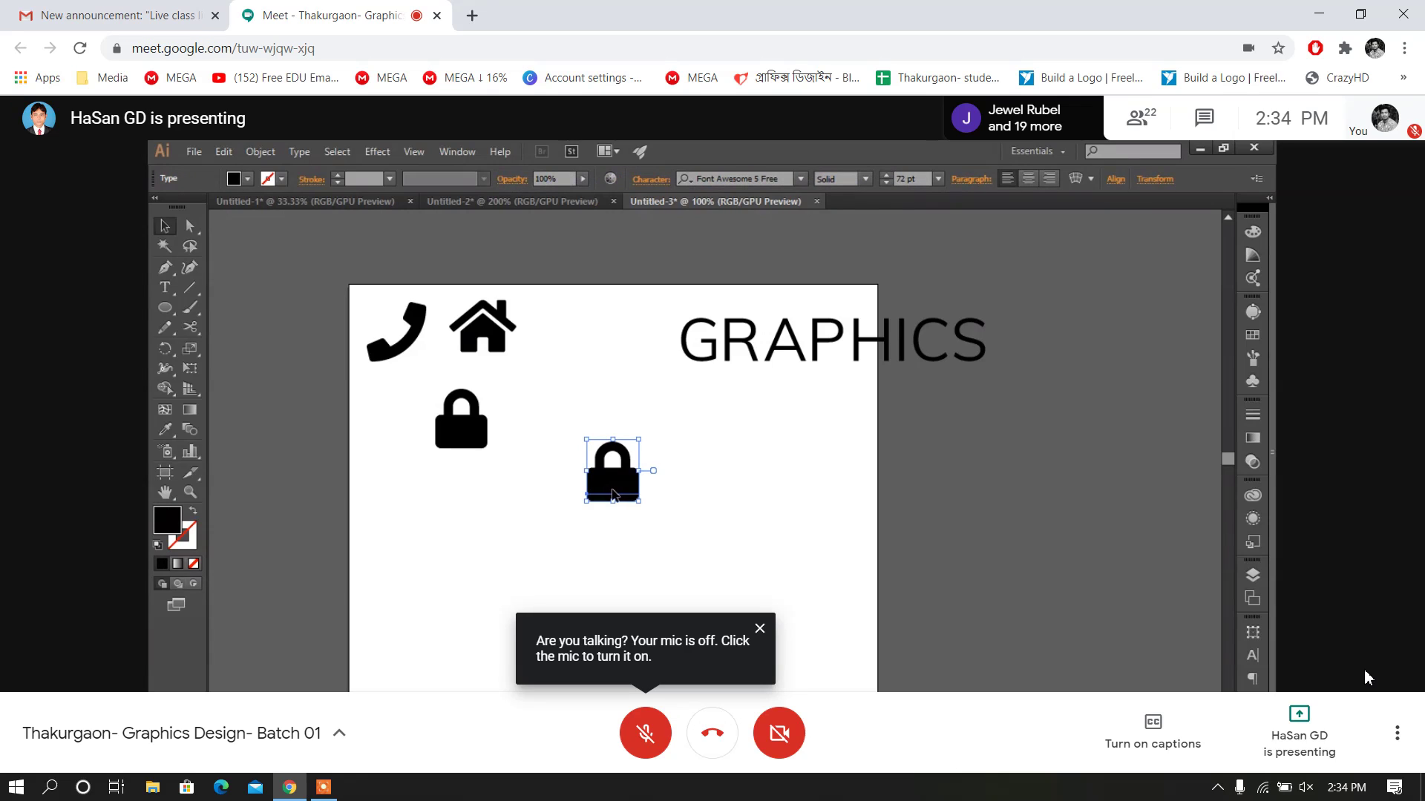
left_click_drag(614, 496, 656, 564)
right_click(656, 565)
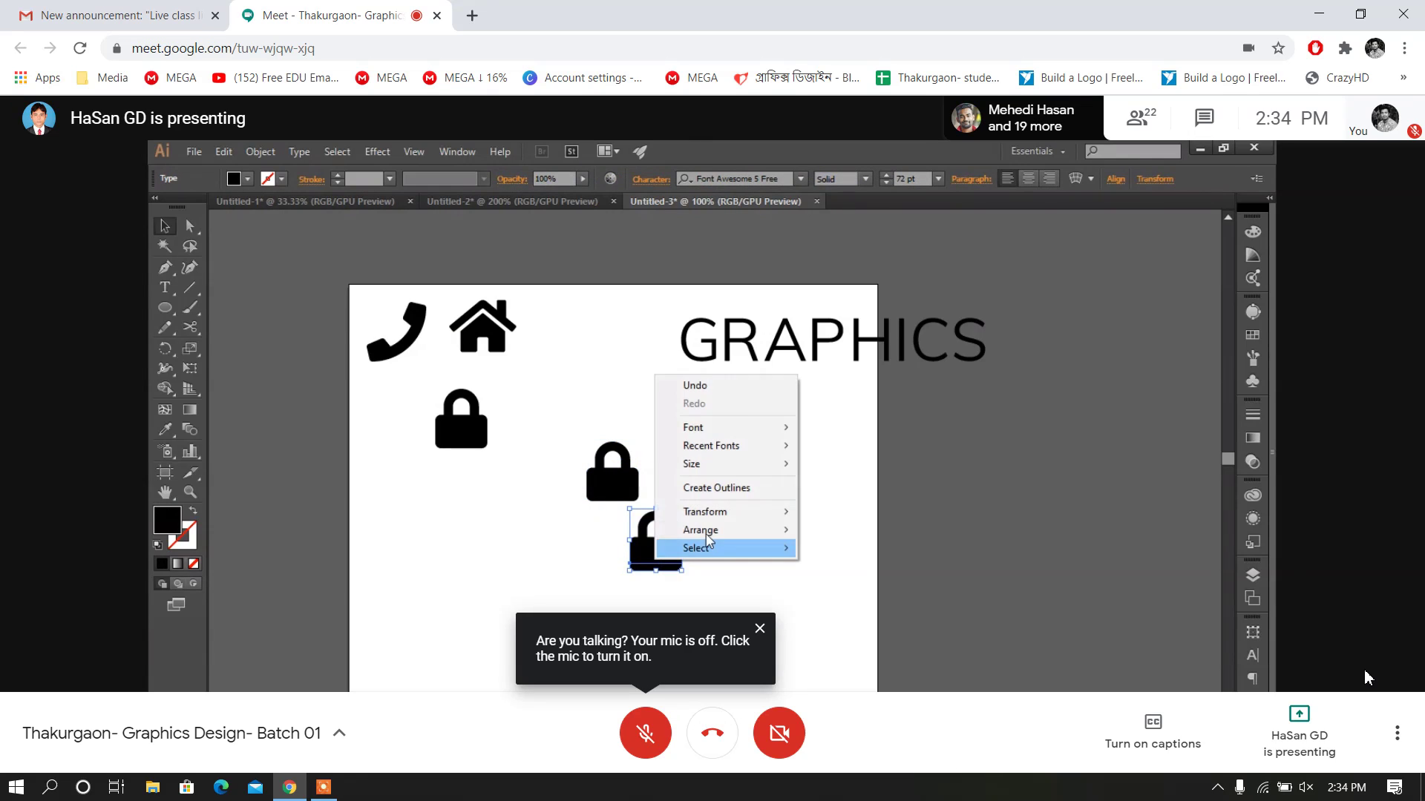
left_click(746, 489)
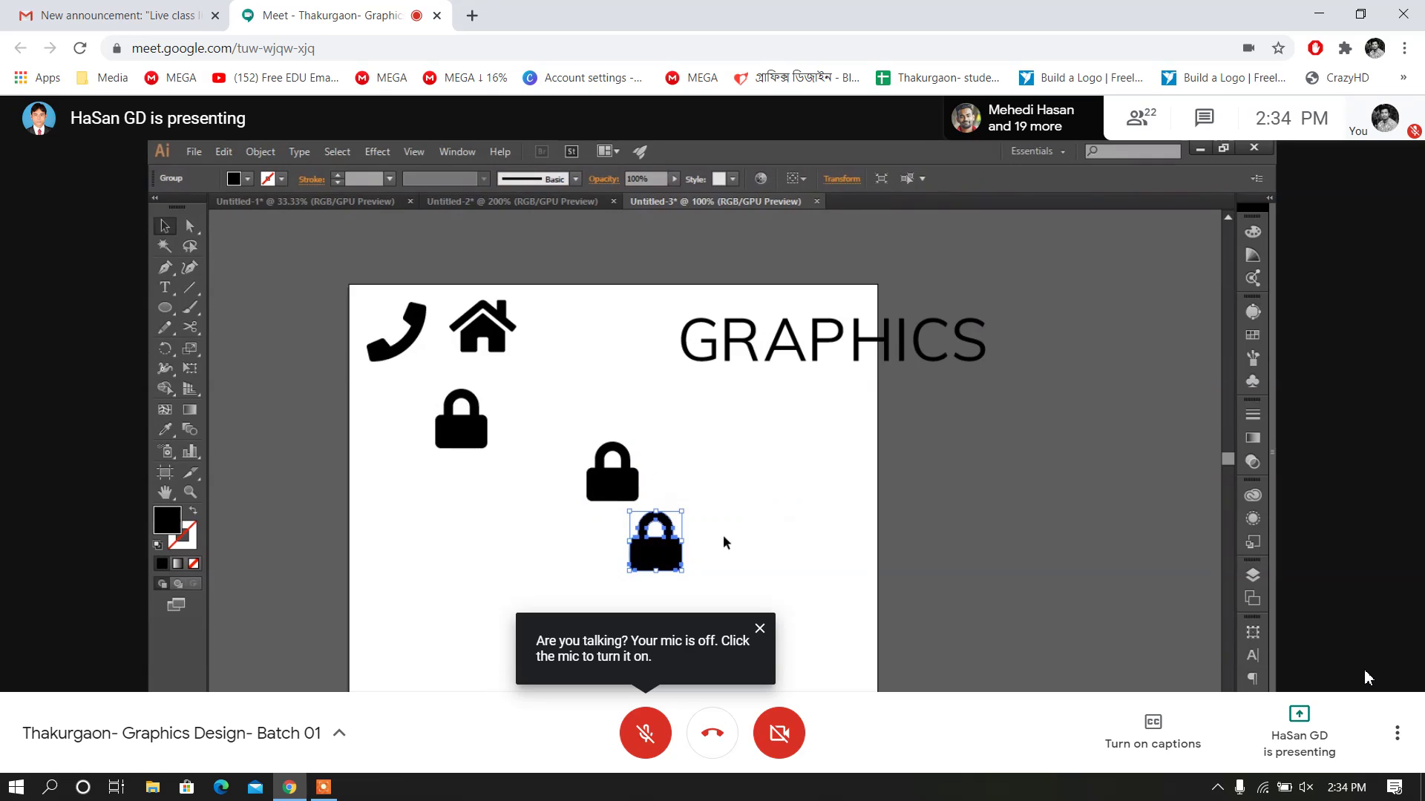
left_click_drag(668, 560, 893, 558)
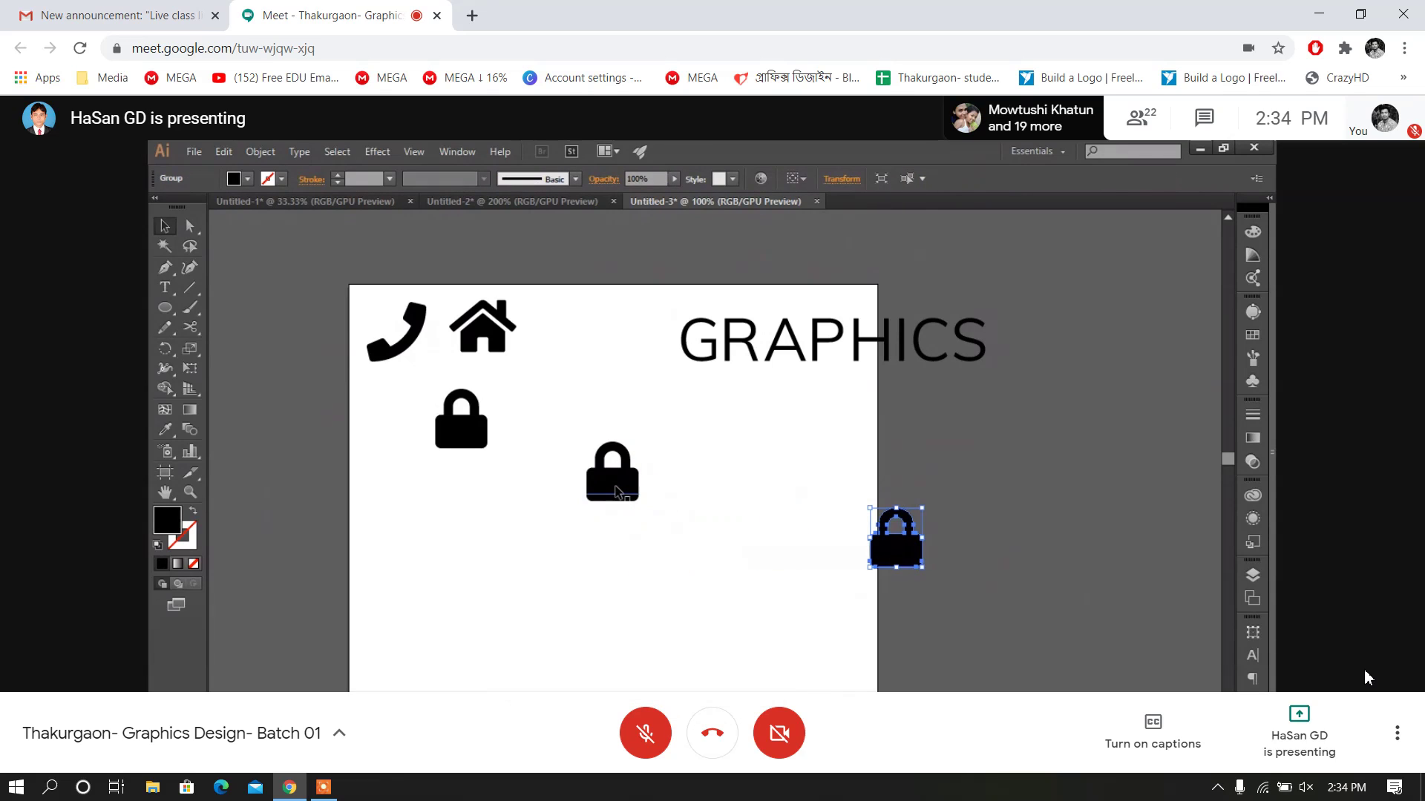
Expand the original lower padlock icon into a shape and move it slightly down and to the right
left_click(616, 486)
left_click(260, 152)
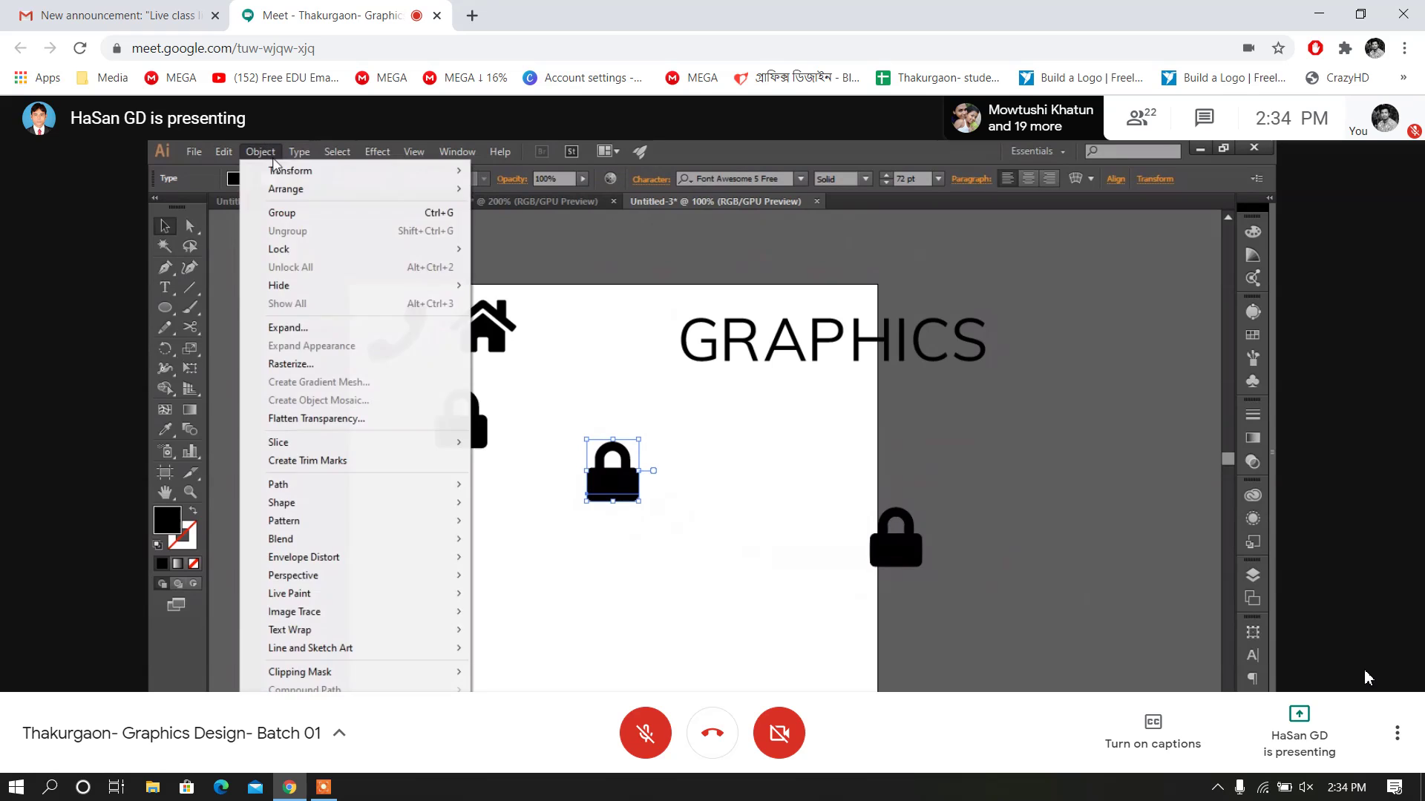
left_click(282, 329)
left_click(672, 540)
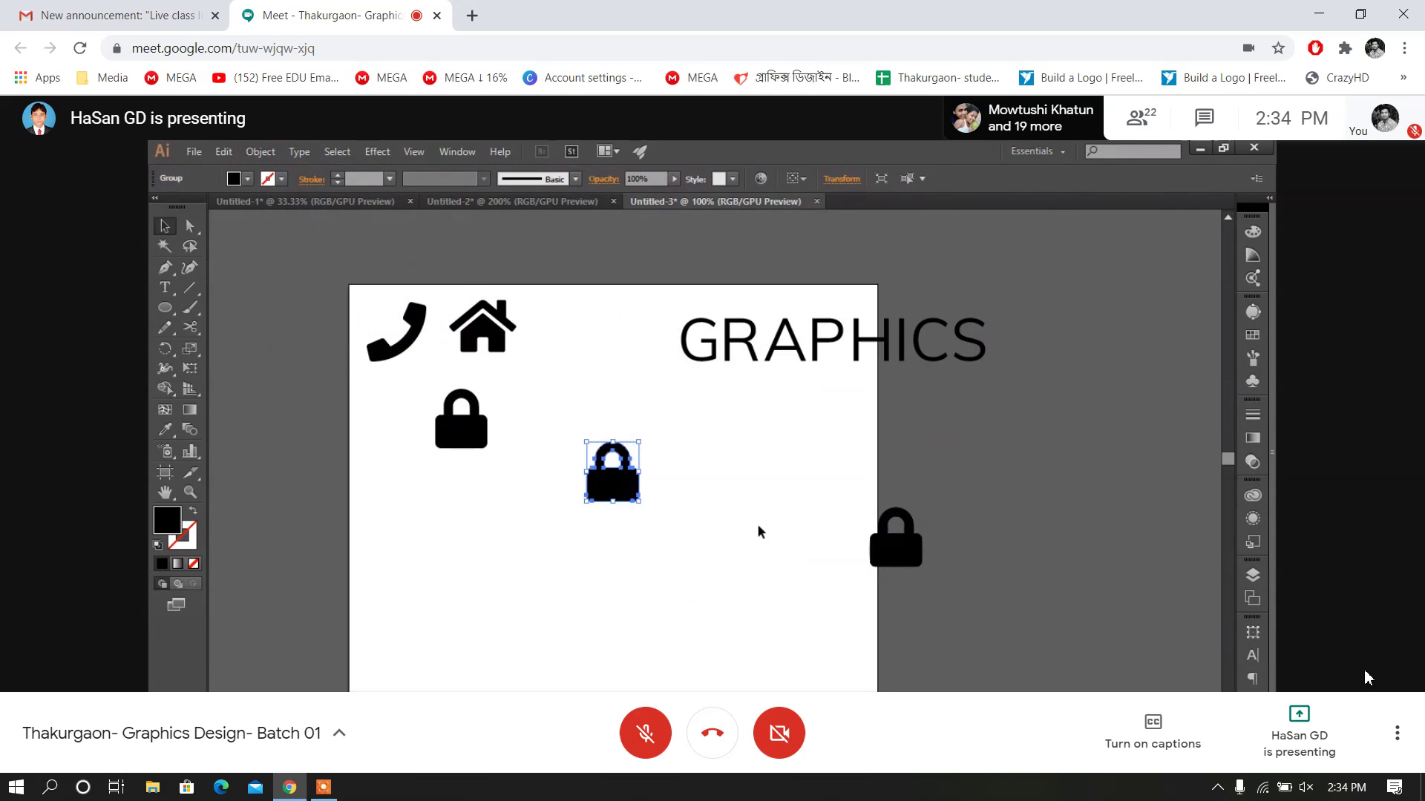
left_click_drag(610, 472, 660, 527)
Draw a narrow vertical ellipse as a keyhole in the middle of the expanded padlock's body and fill it white
scroll(670, 536, "up", 5)
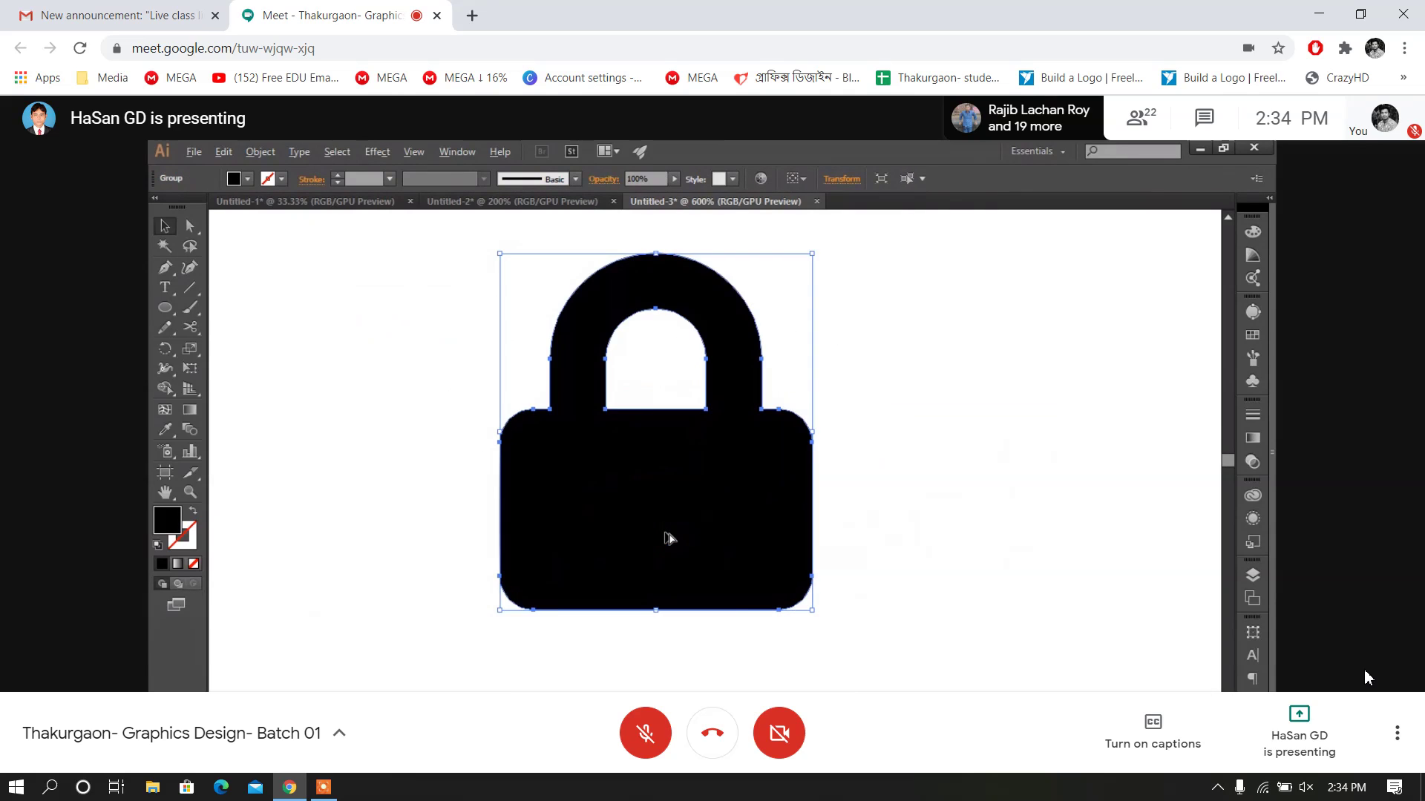
scroll(669, 536, "down", 1)
left_click(840, 479)
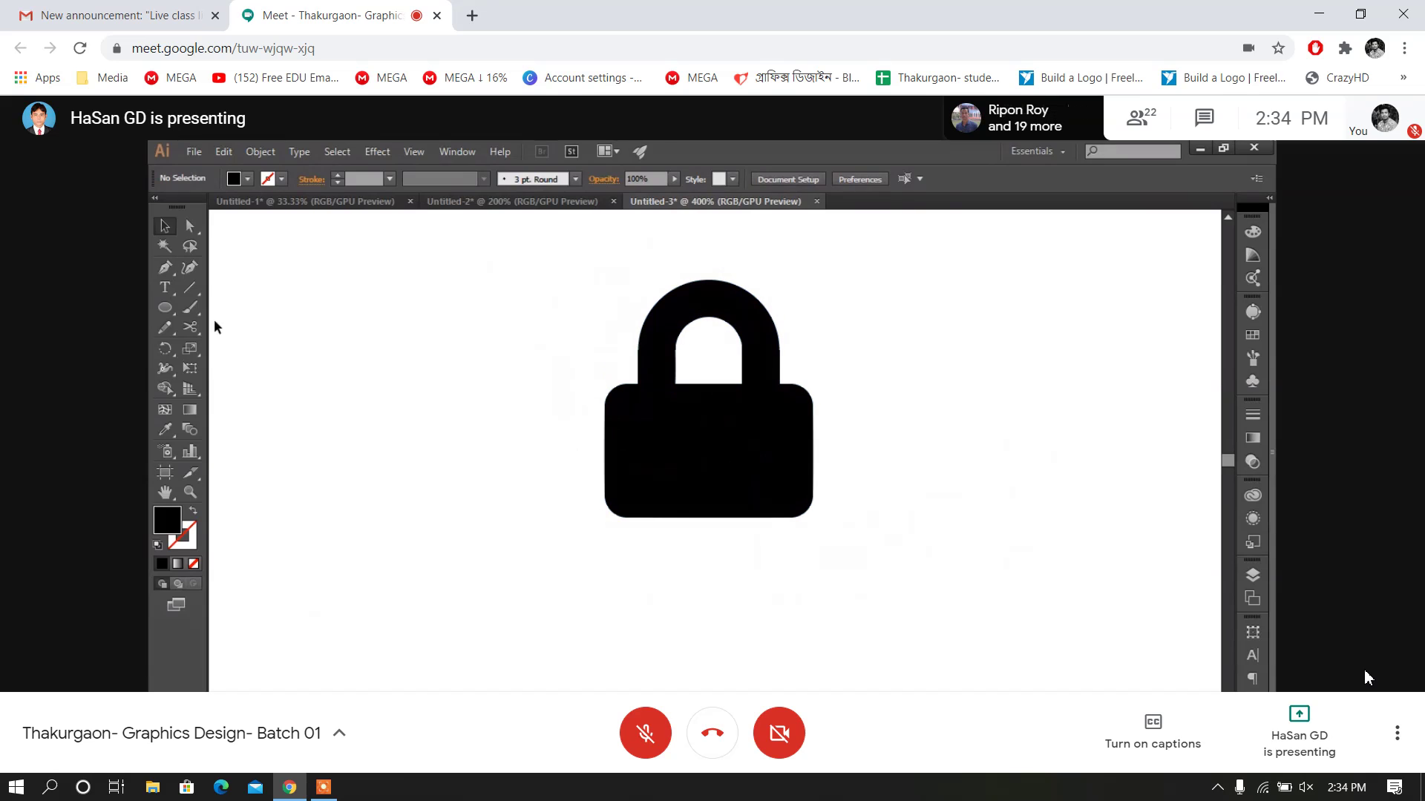
left_click(165, 307)
mouse_move(718, 445)
left_mouse_down()
mouse_move(731, 492)
mouse_move(717, 491)
left_mouse_up()
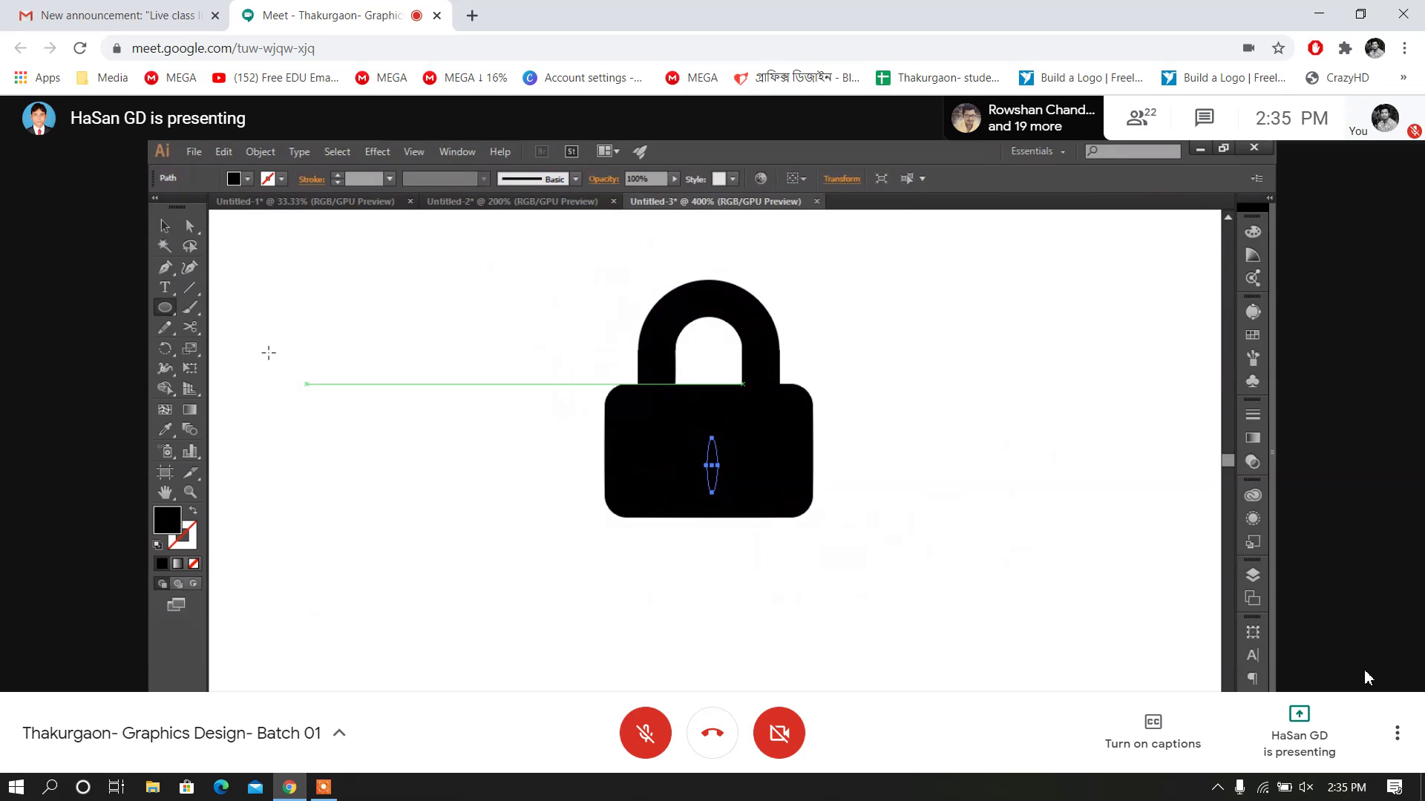
left_click(248, 179)
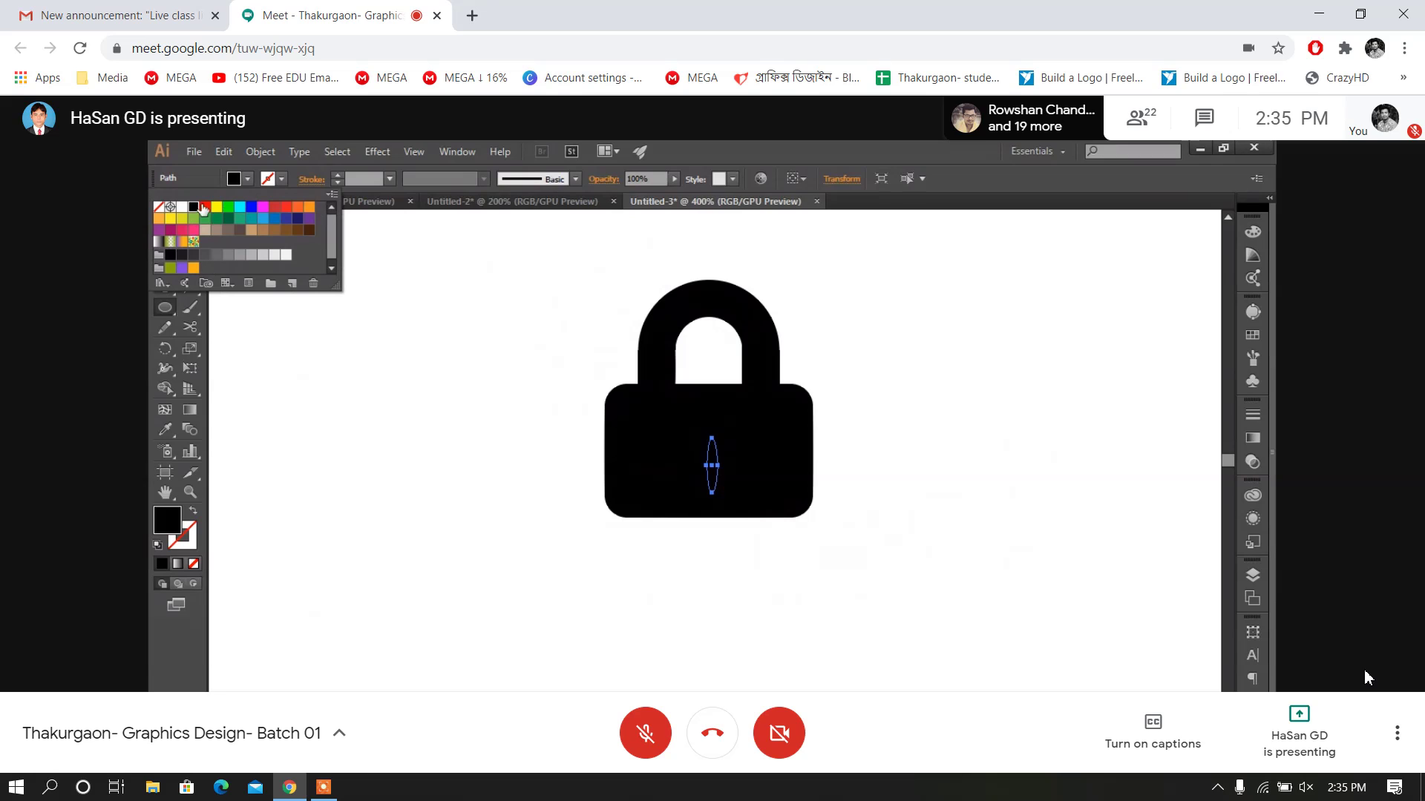
left_click(182, 207)
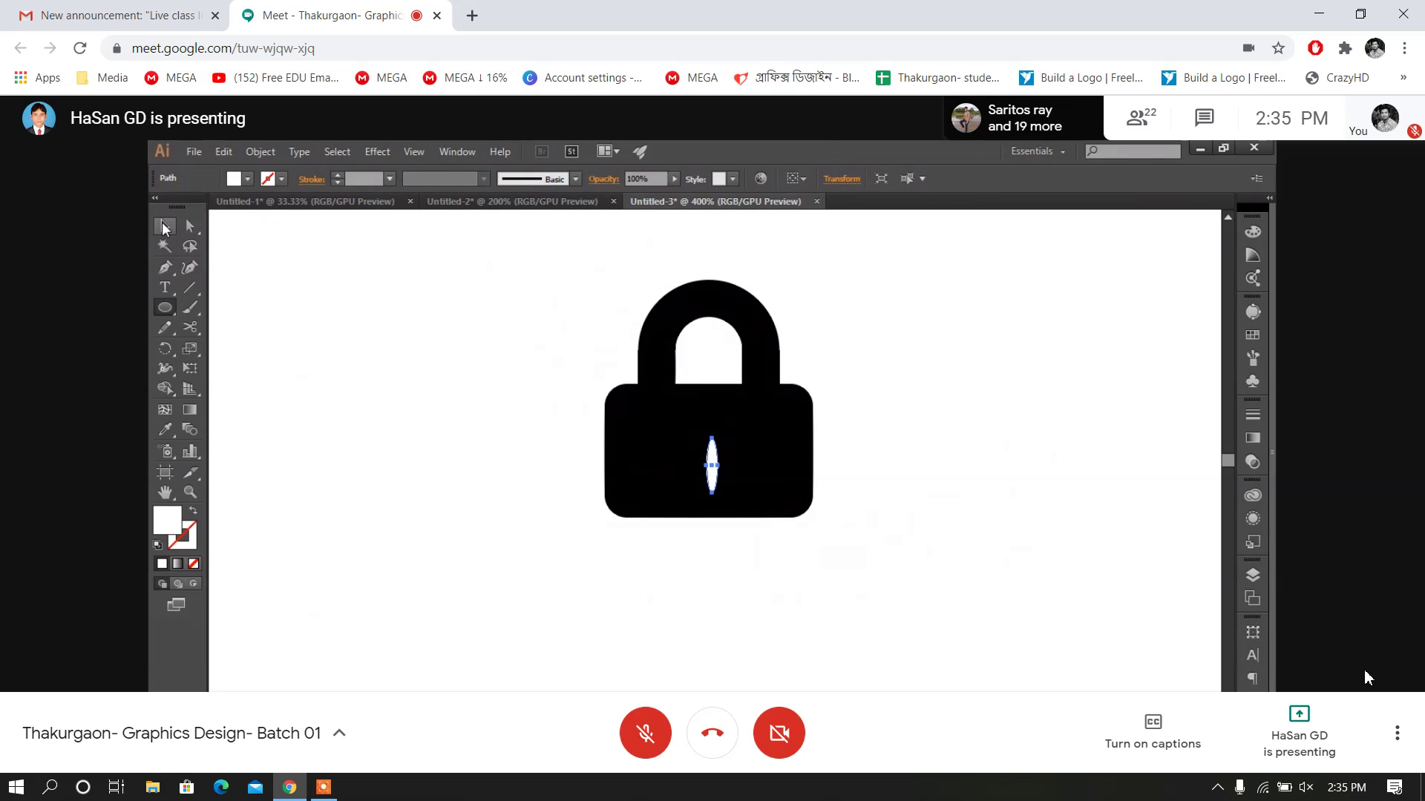
Subtract the white keyhole ellipse from the black padlock with the Minus Front shape mode
left_click_drag(438, 376, 989, 518)
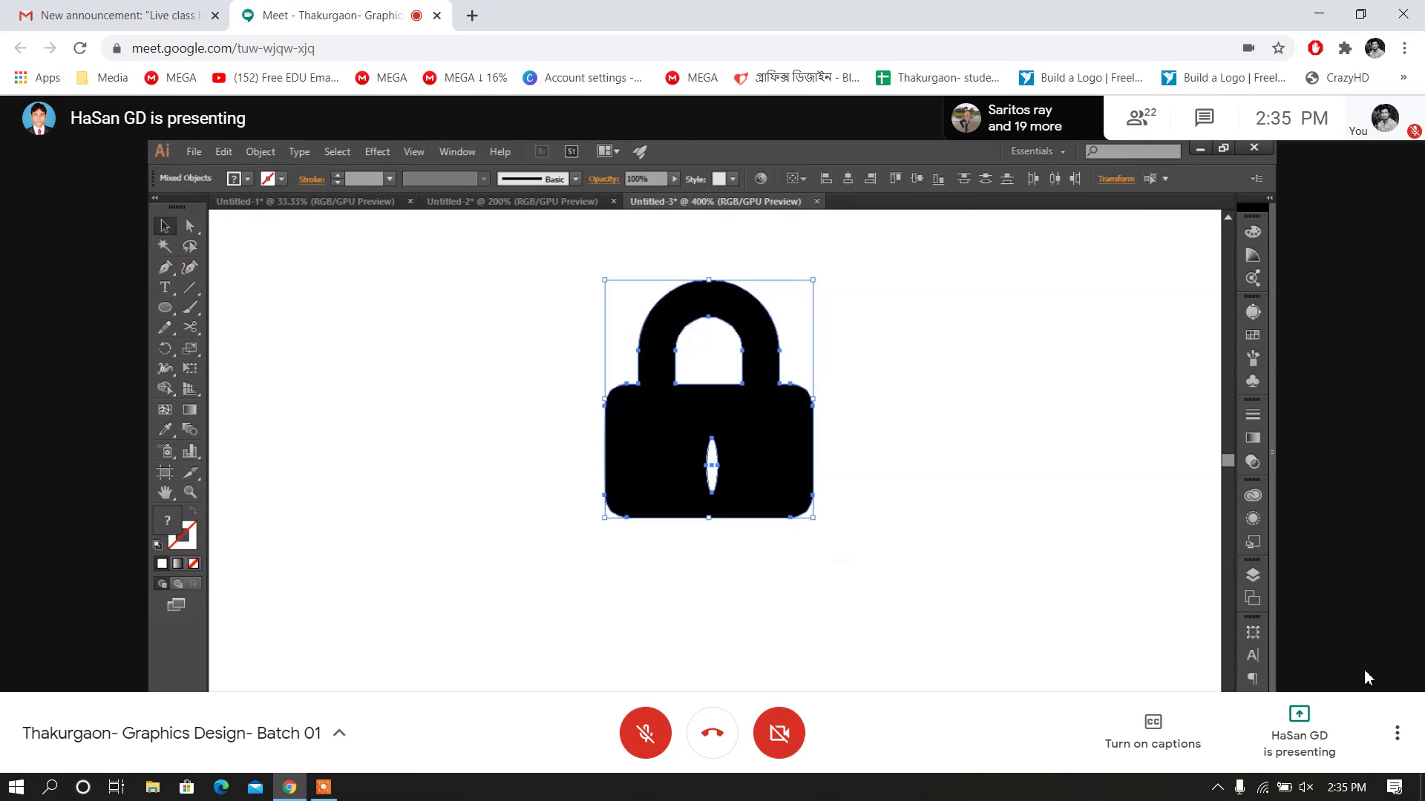
key("ctrl+shift+F9")
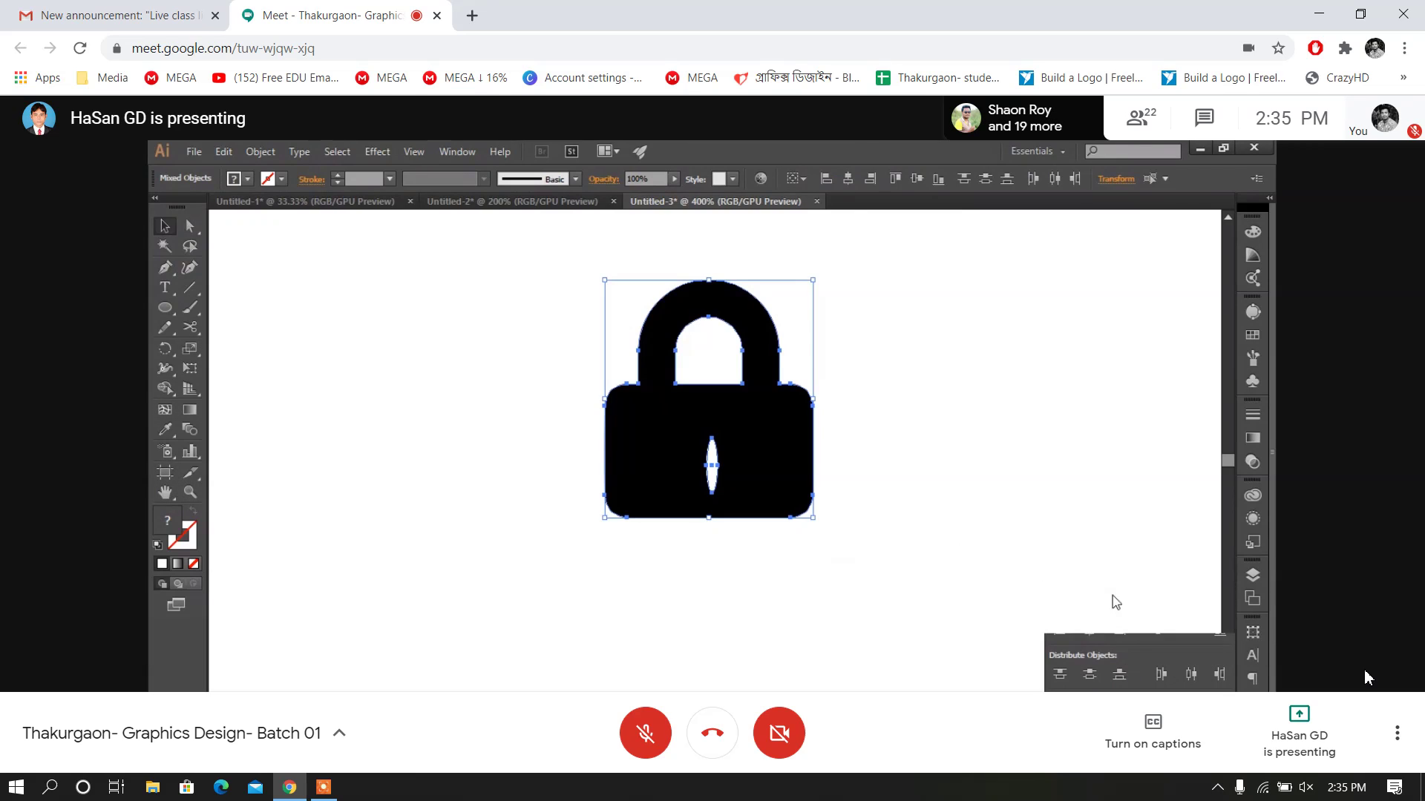
left_click(1090, 680)
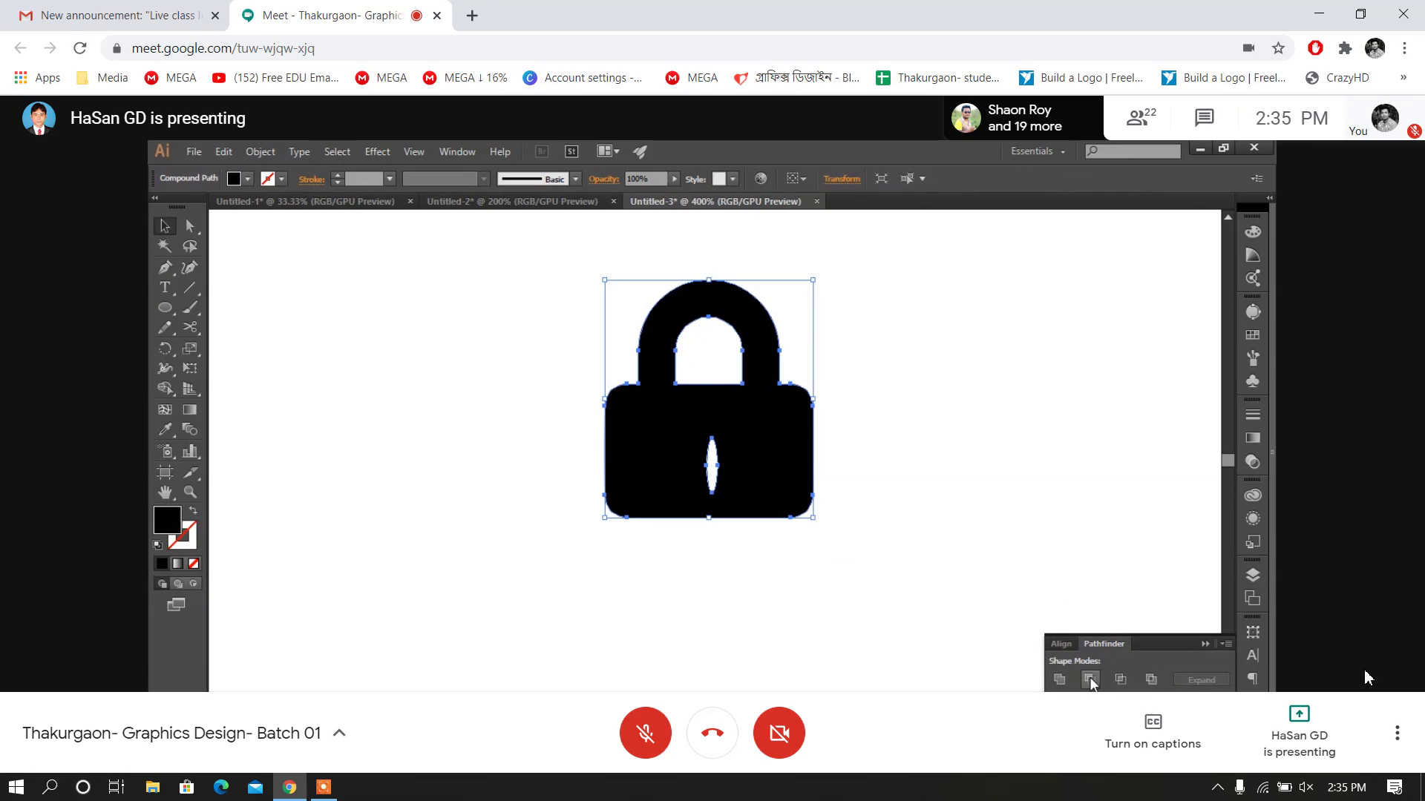
key("ctrl+minus")
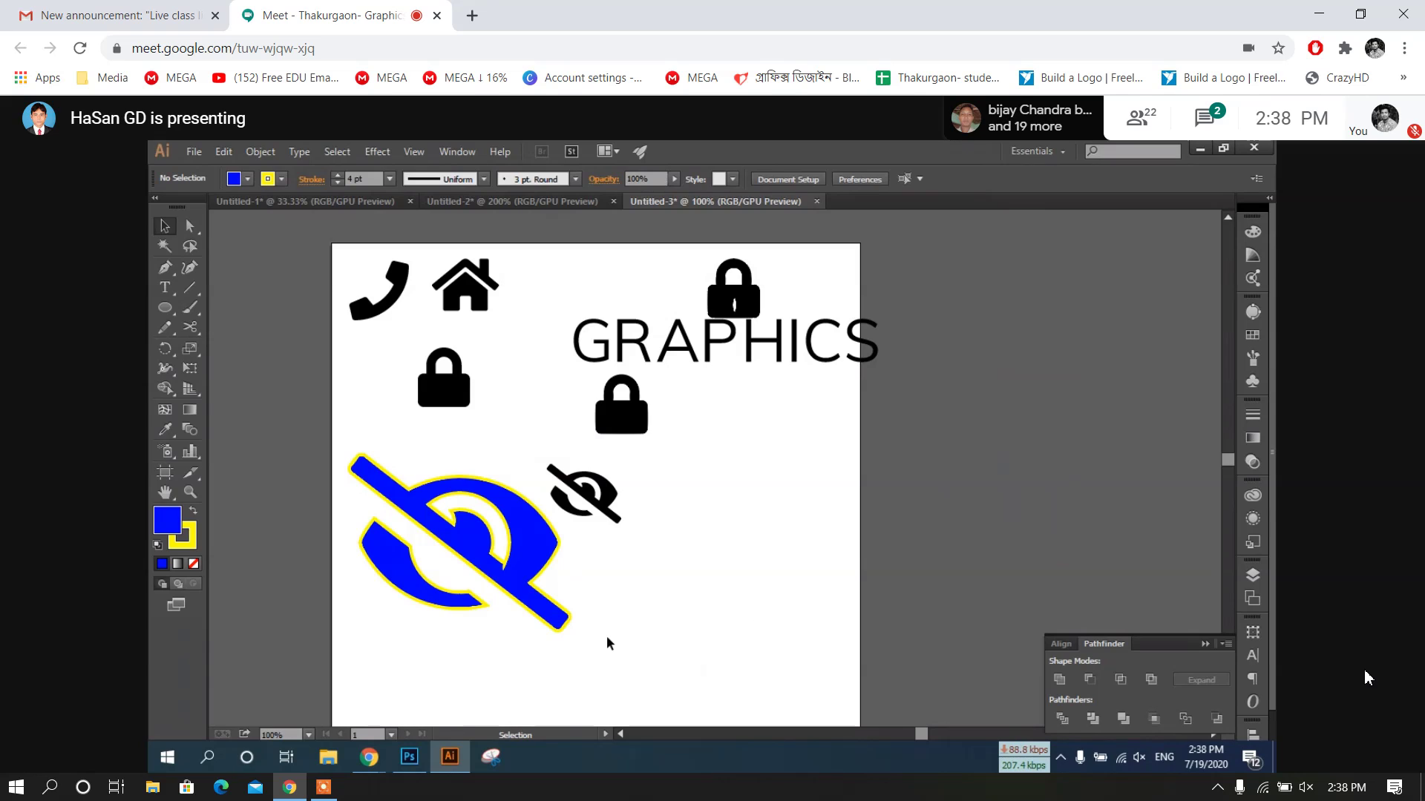
Switch to Chrome to view the Font Awesome cheatsheet page
left_click(377, 765)
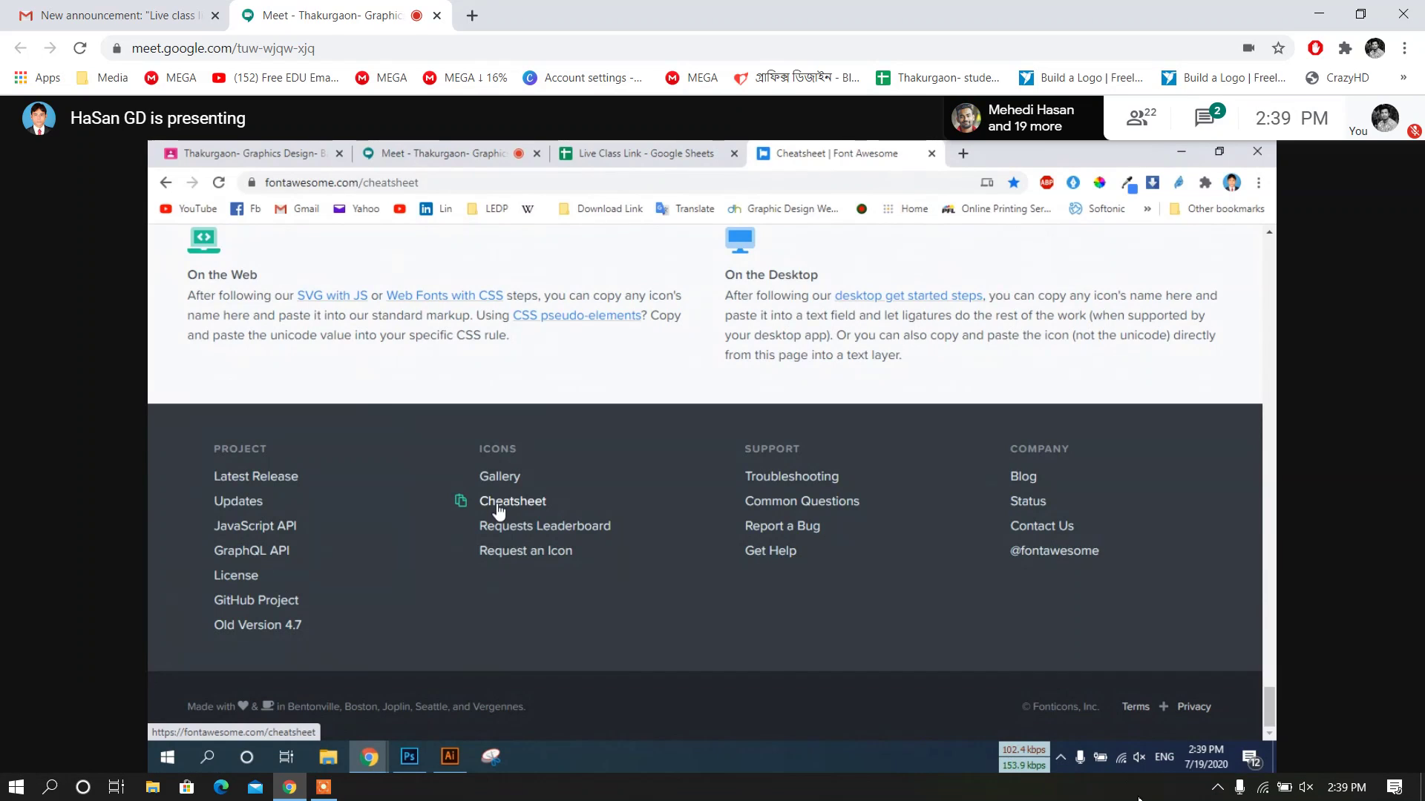
left_click(324, 786)
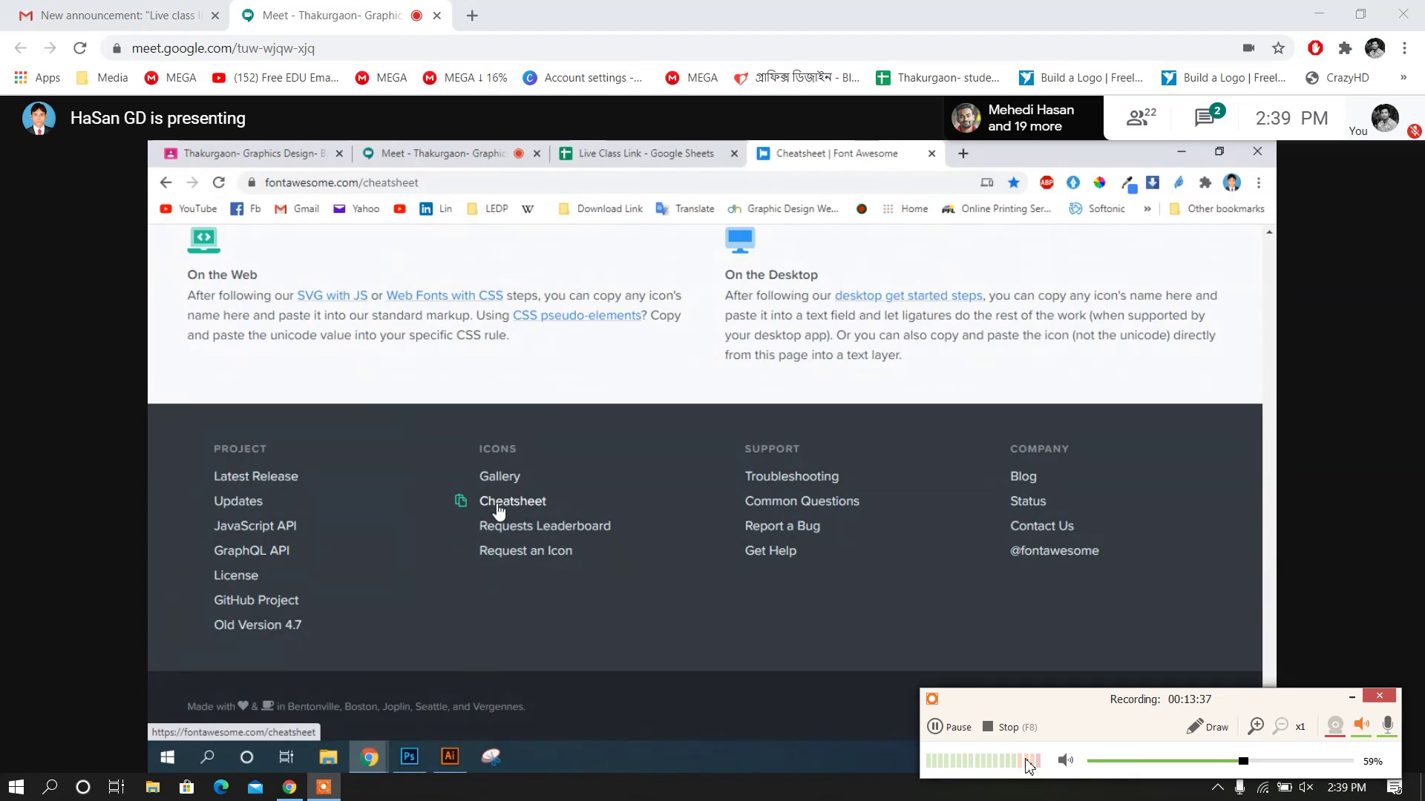
left_click(958, 727)
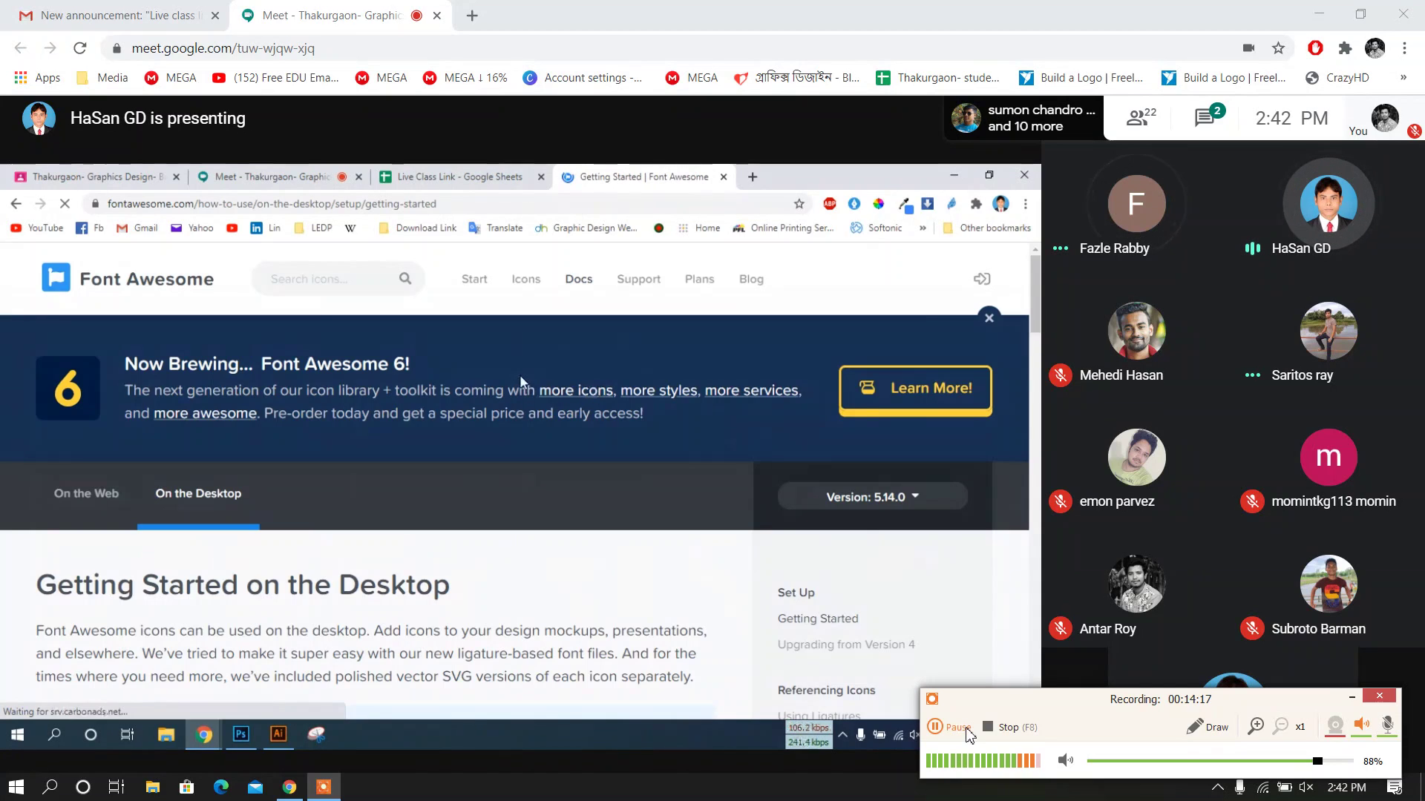
left_click(1369, 698)
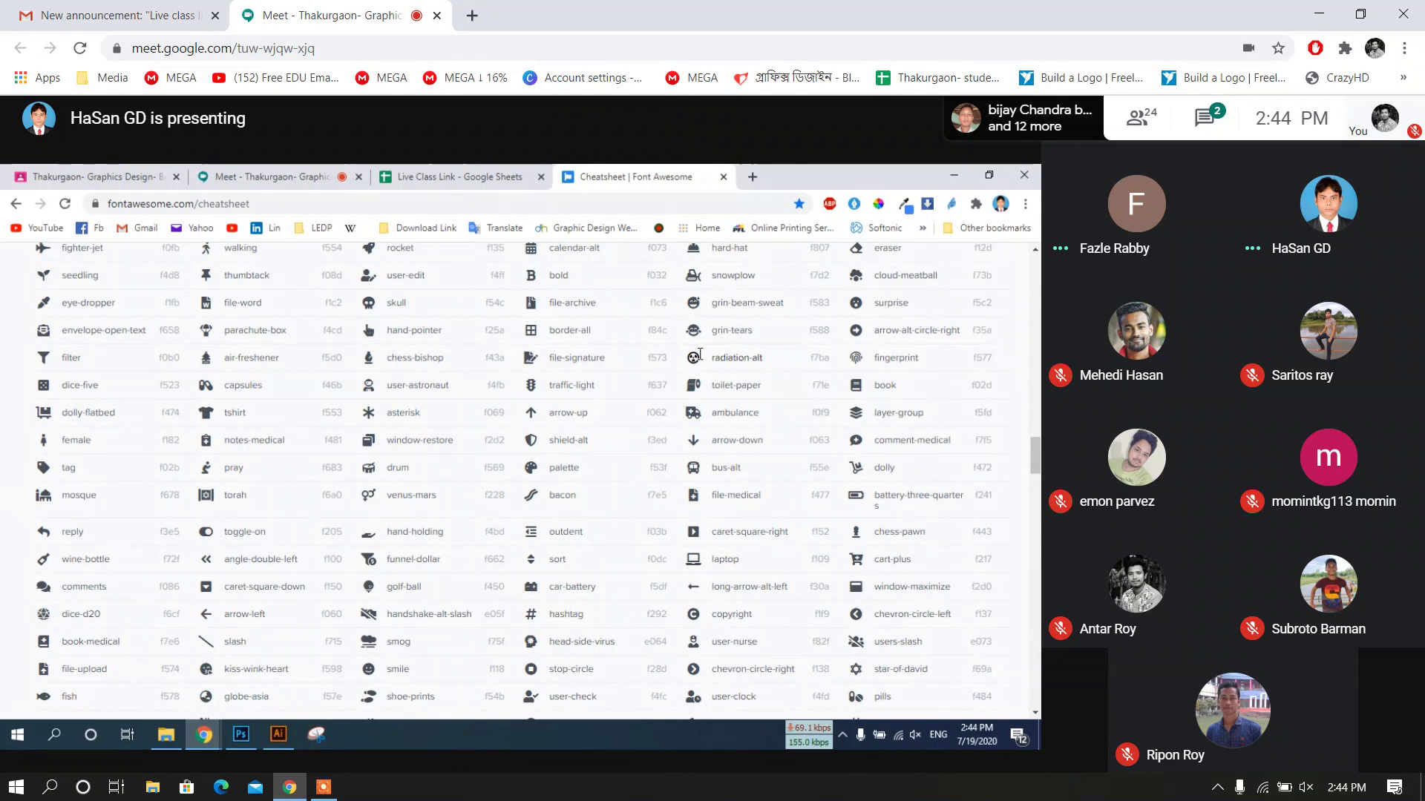
left_click(1221, 784)
left_click(1217, 754)
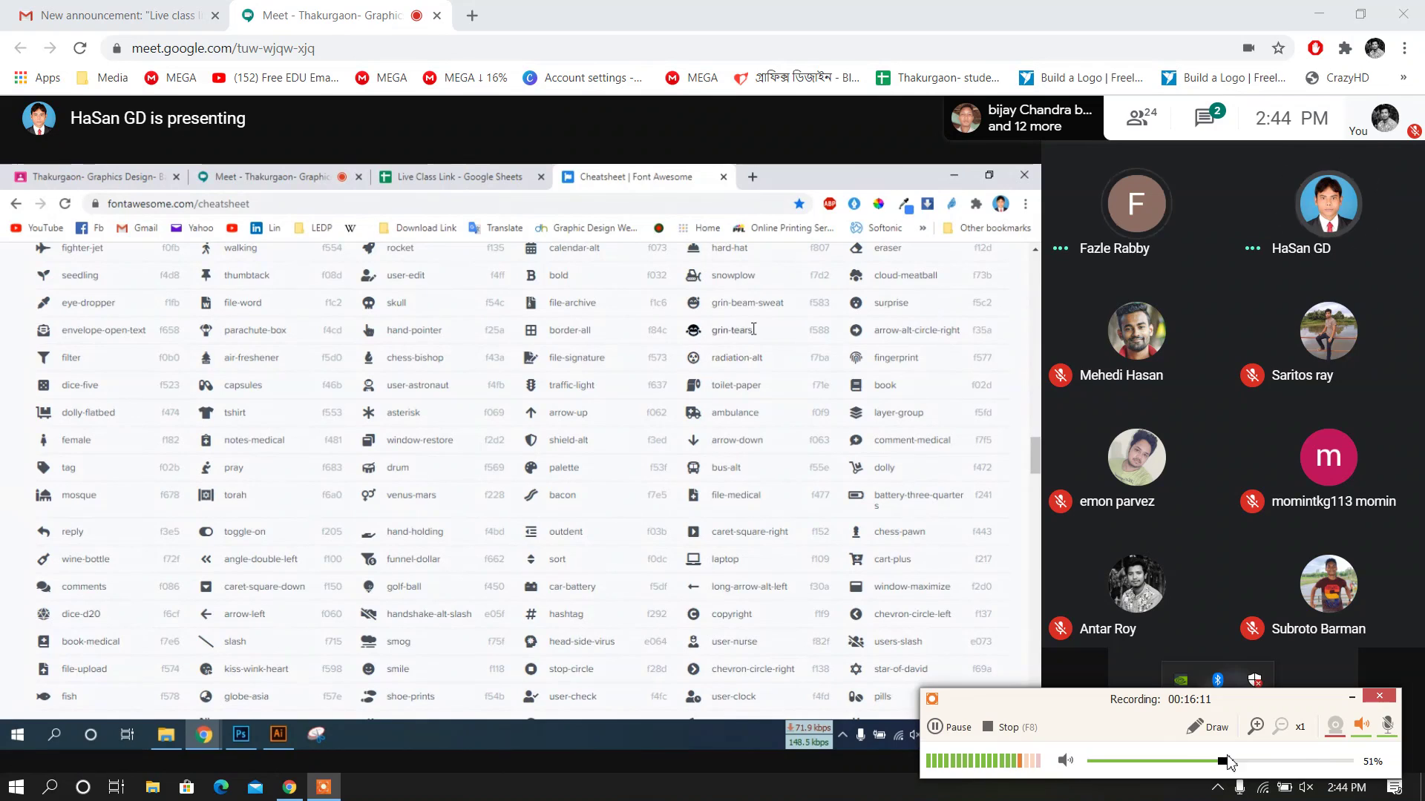
left_click_drag(1177, 713, 1160, 771)
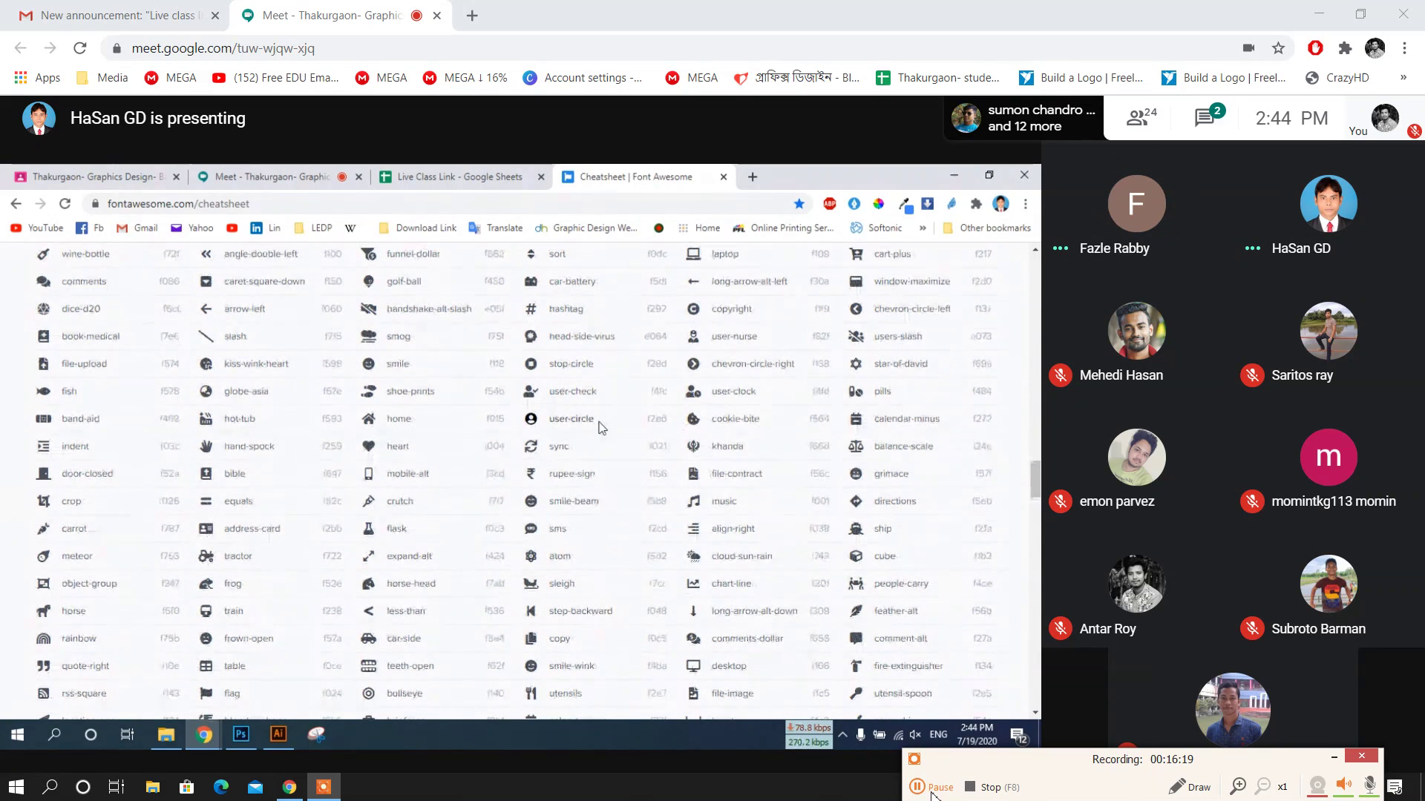
left_click(913, 789)
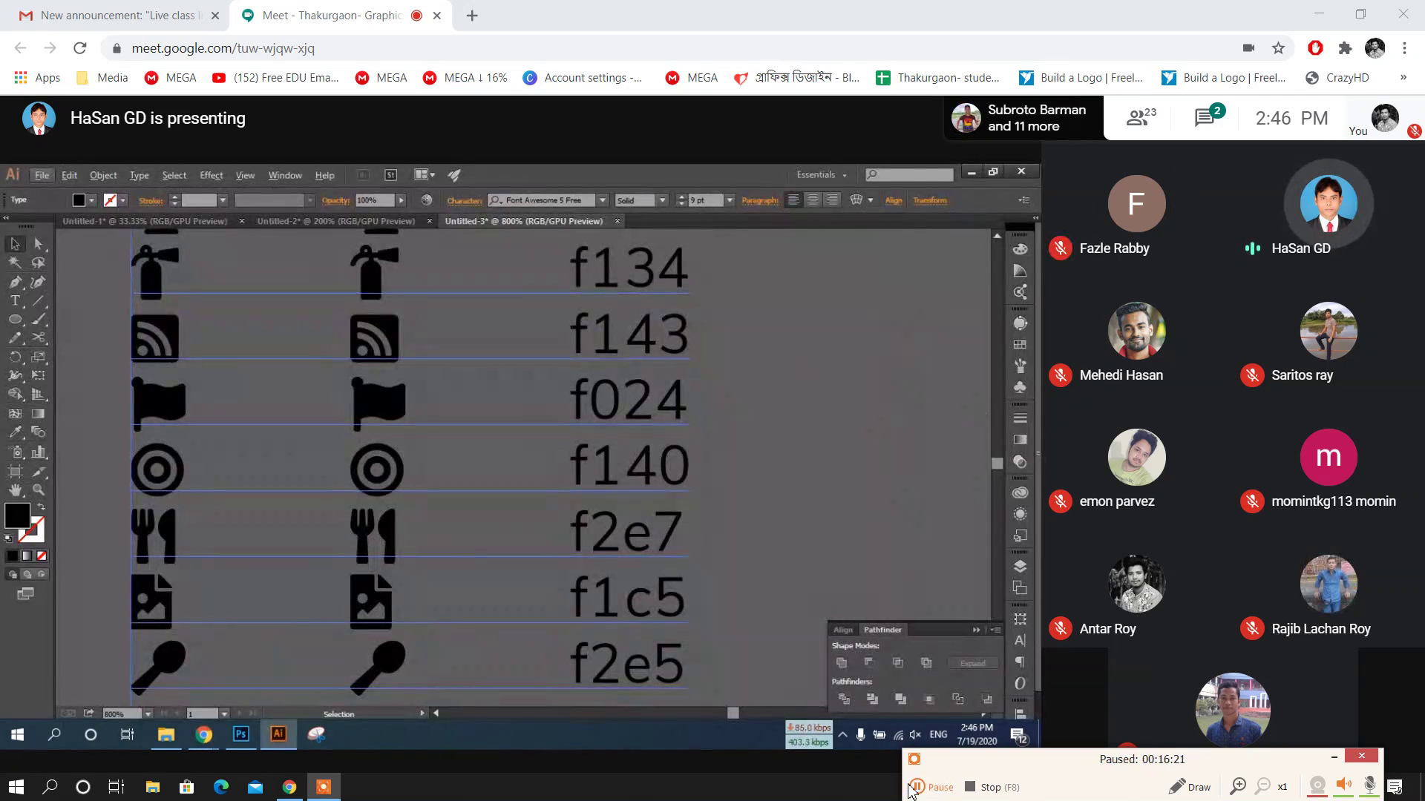
left_click(912, 788)
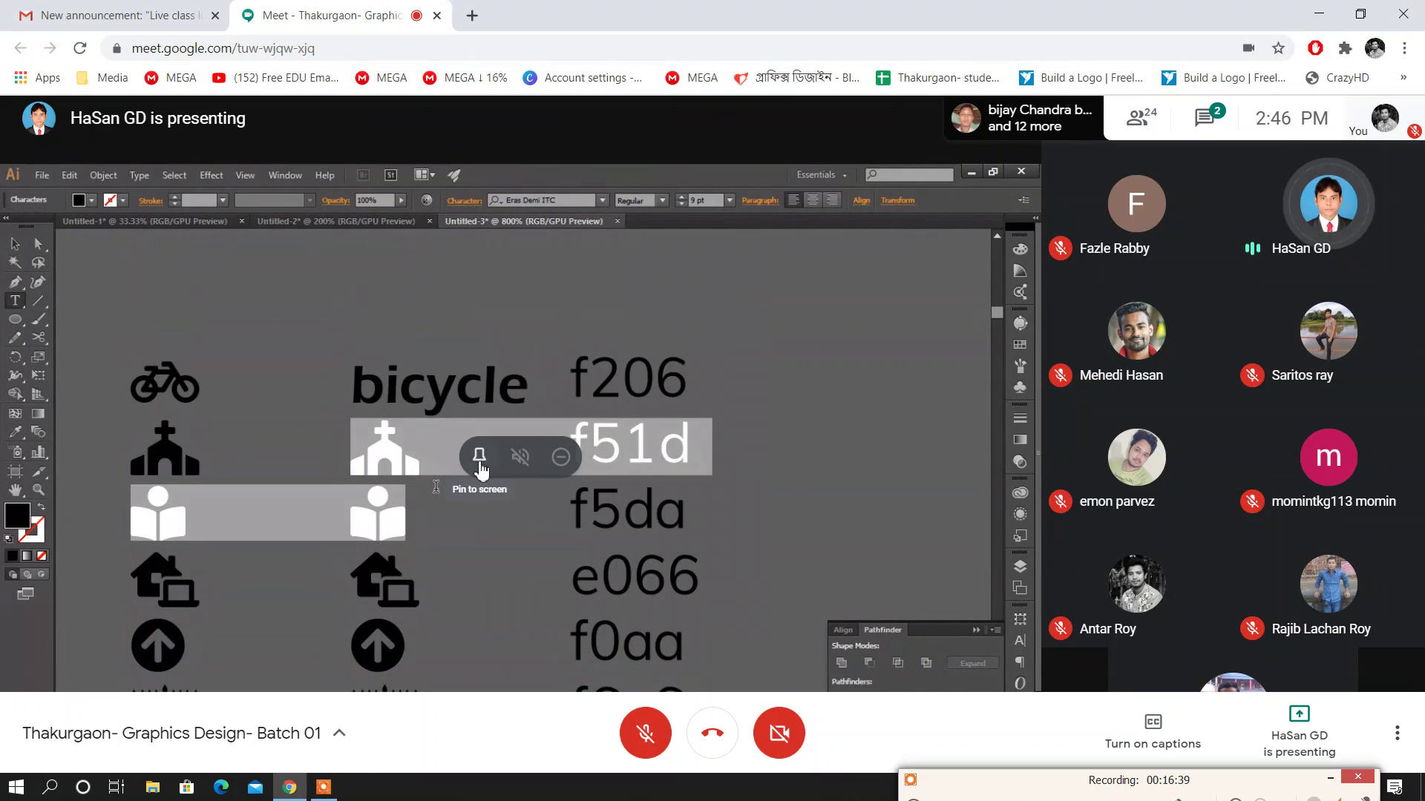
Pin the presenter's shared screen in the Google Meet call
left_click(480, 466)
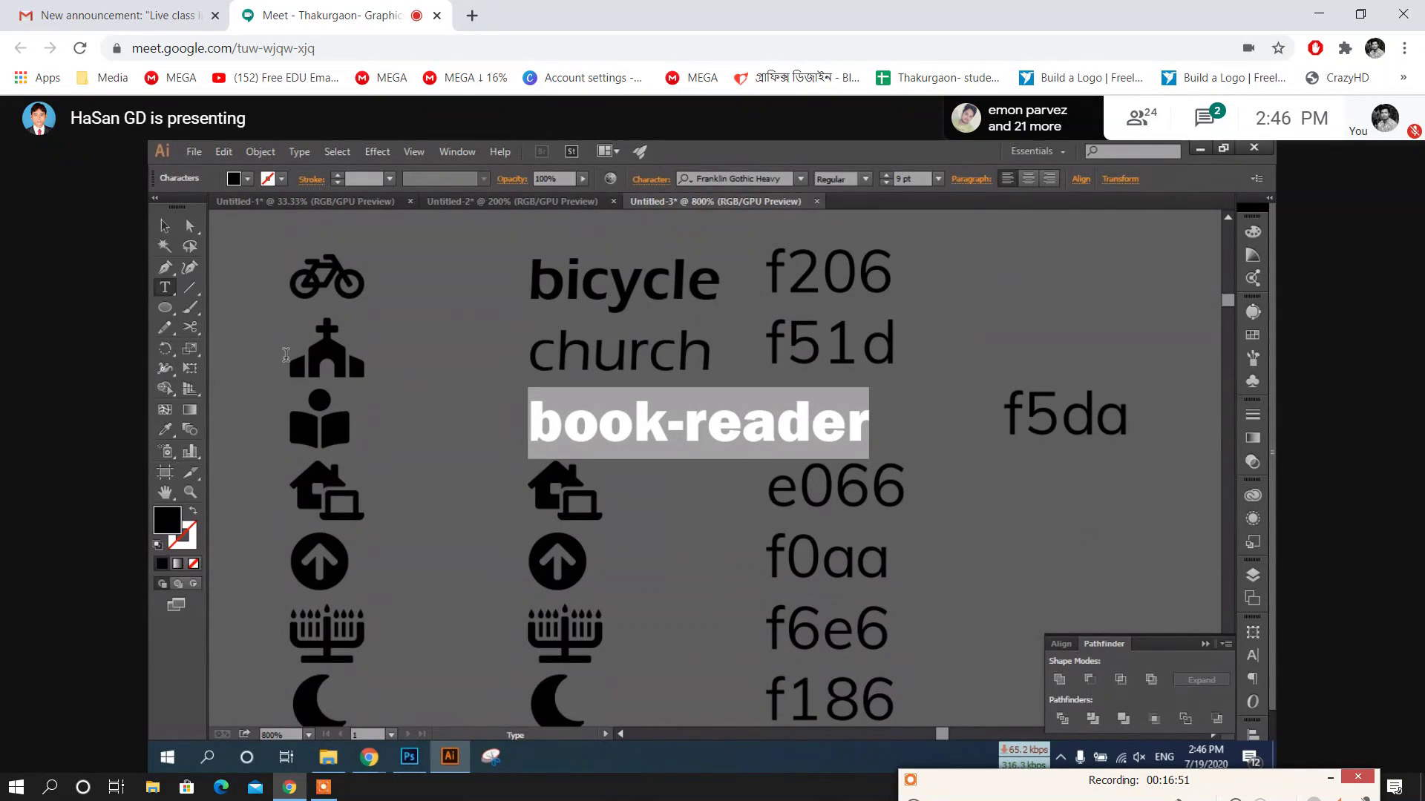
Try another font on the bicycle icon in the first column of the pasted icon list
left_click(801, 179)
left_click(768, 326)
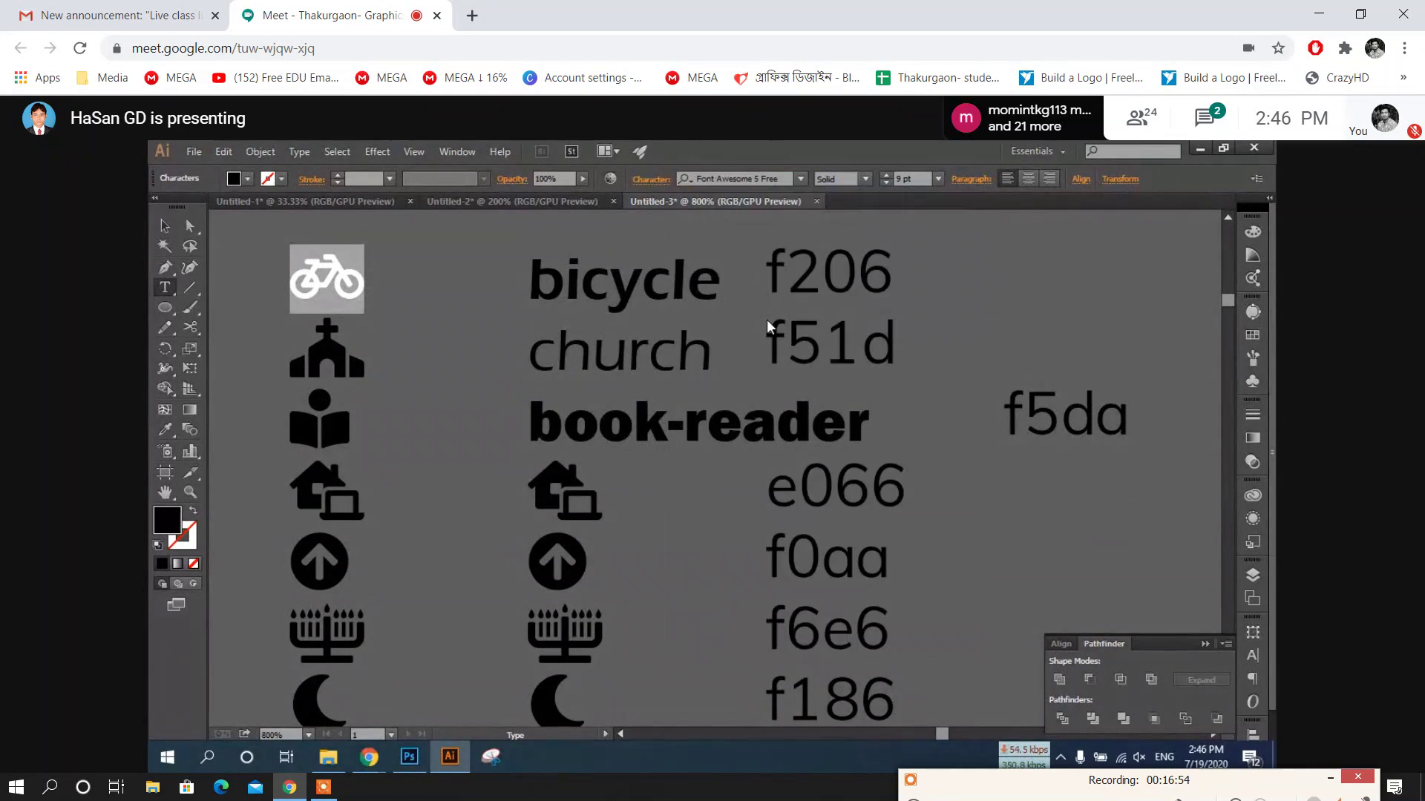
left_click(801, 179)
left_click(765, 405)
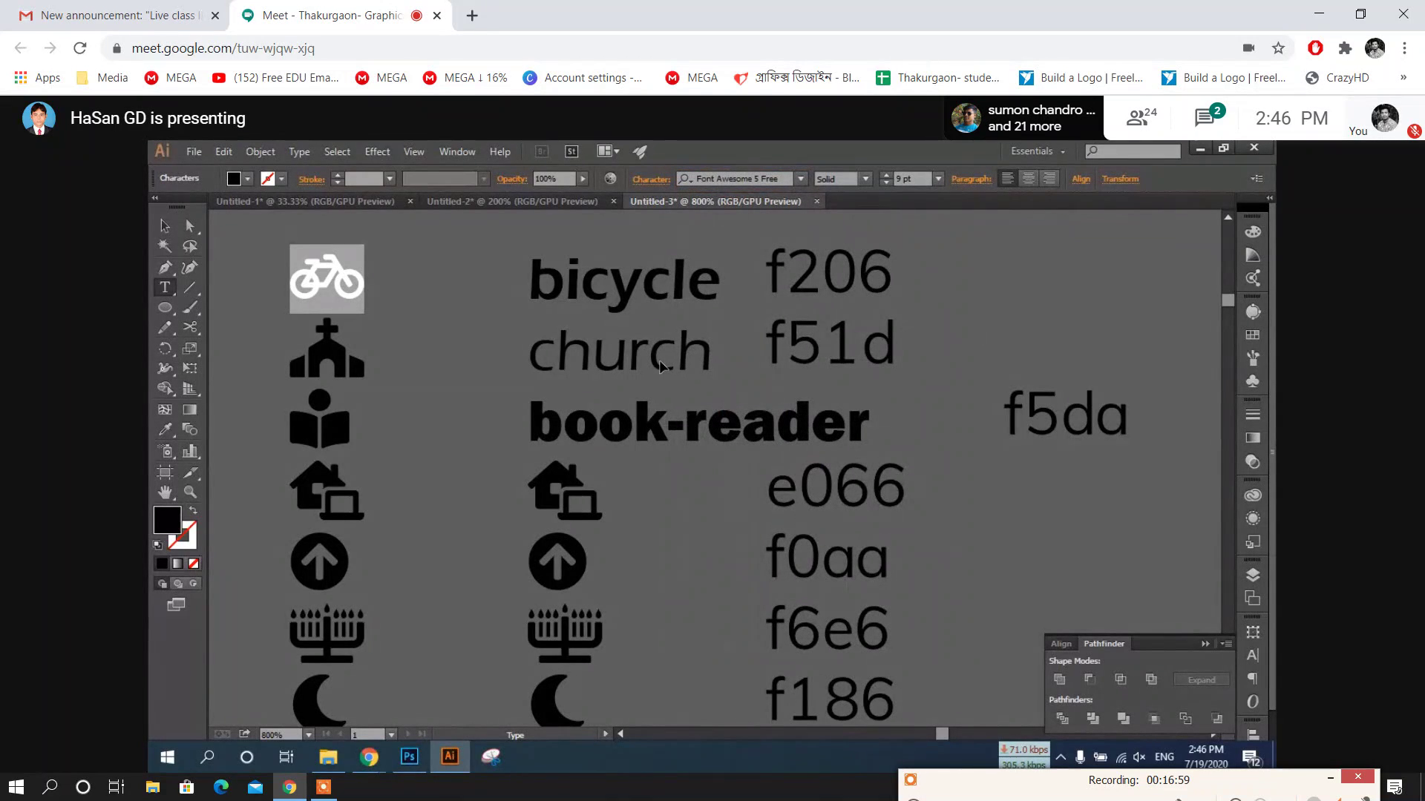
Restore the Font Awesome 5 Free font on the book-reader and church entries in the second column
key("ctrl+a")
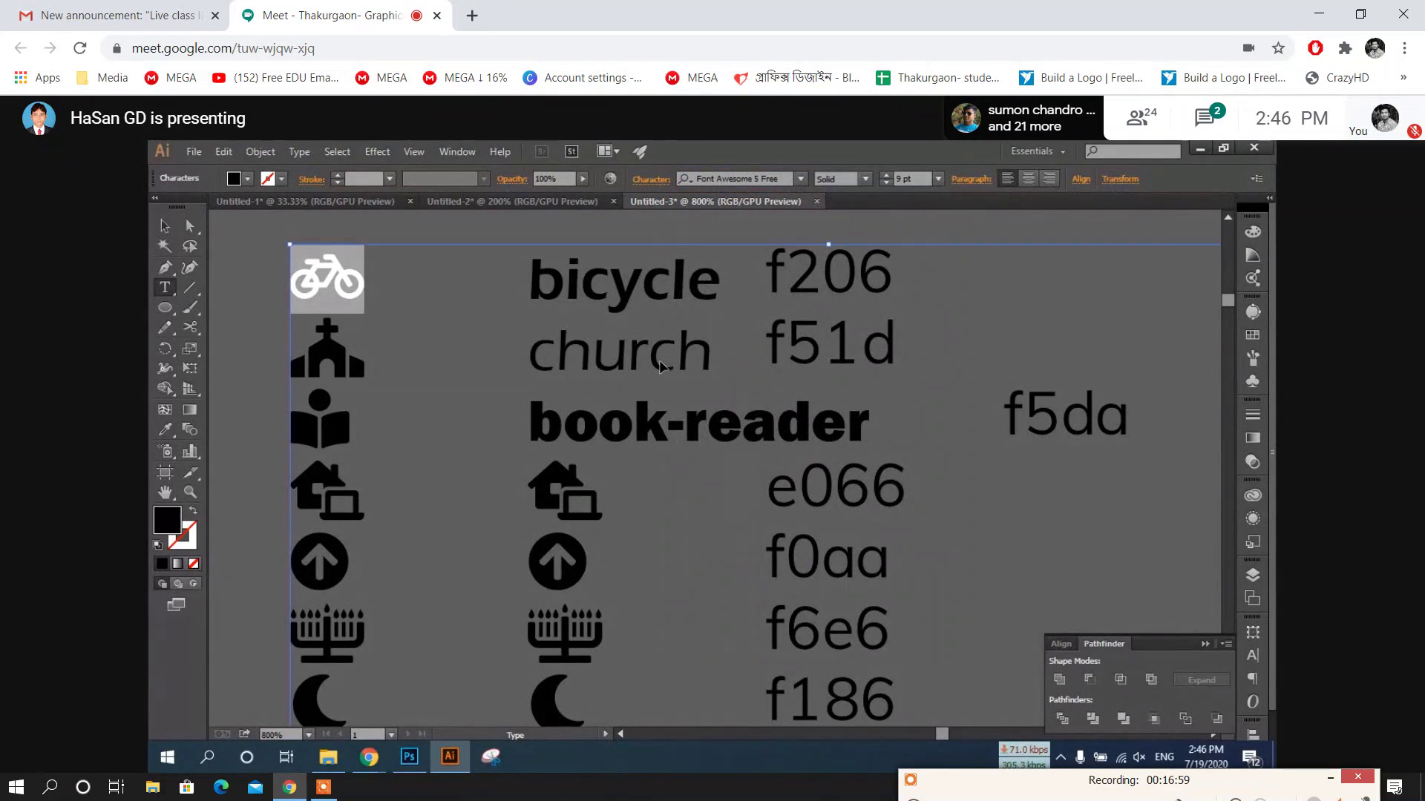
triple_click(613, 427)
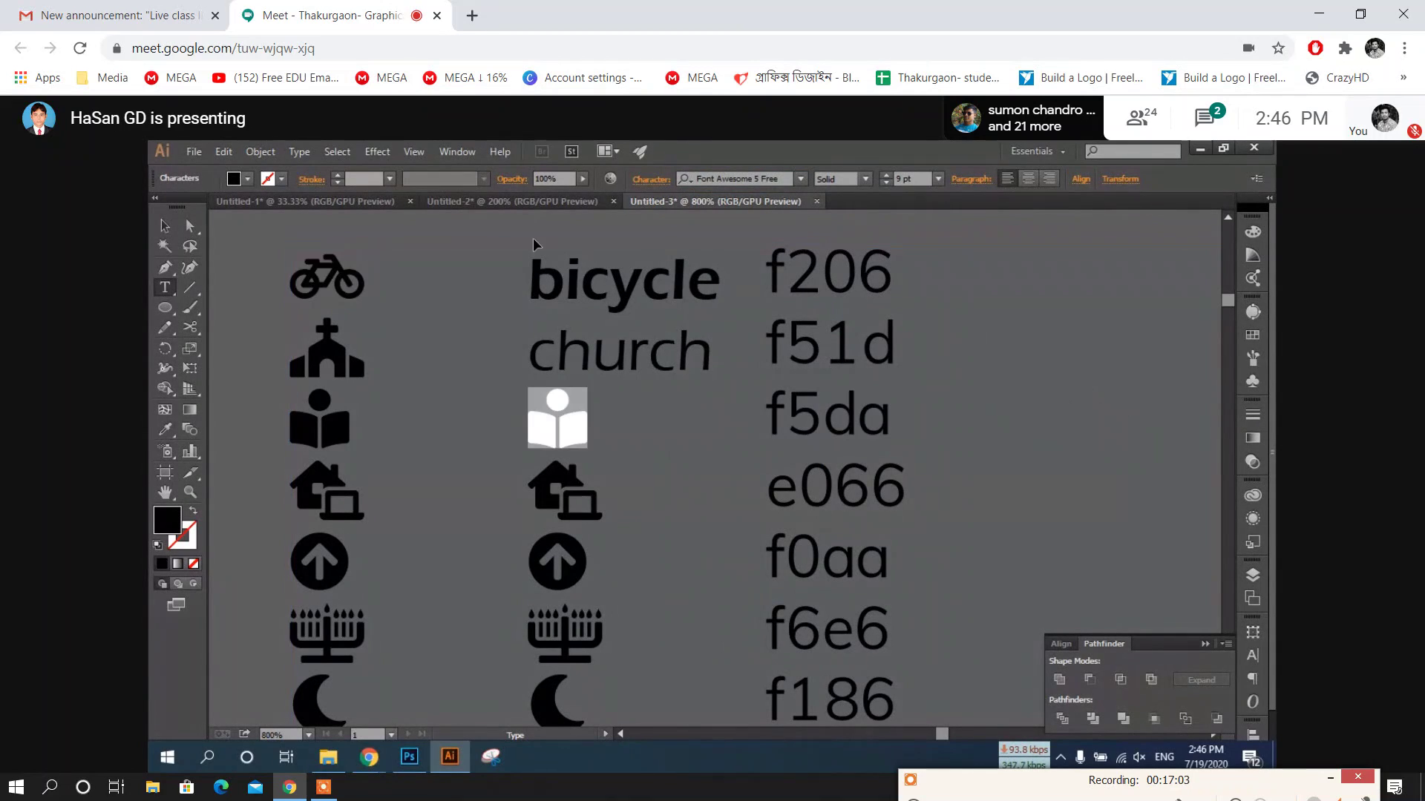
triple_click(555, 372)
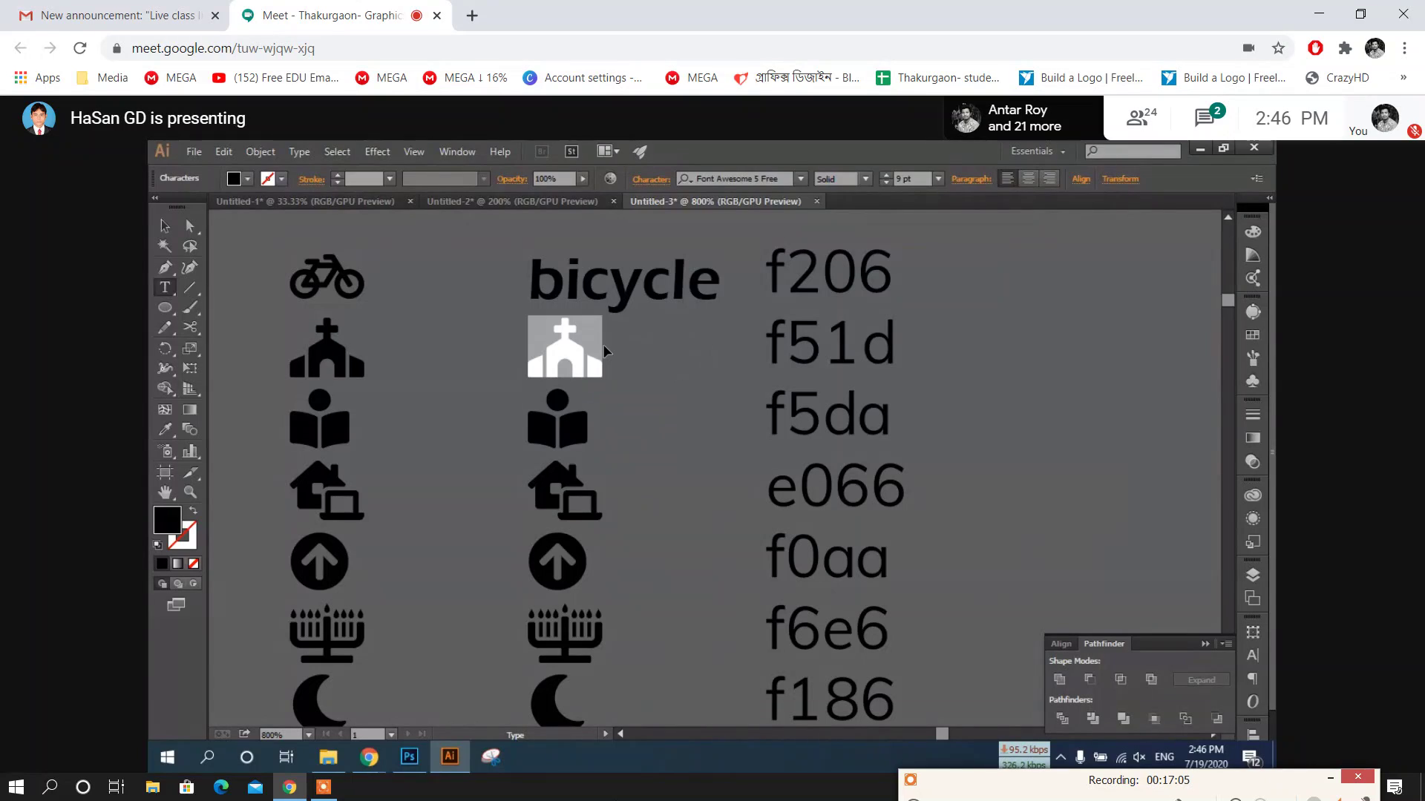
key("shift+Up")
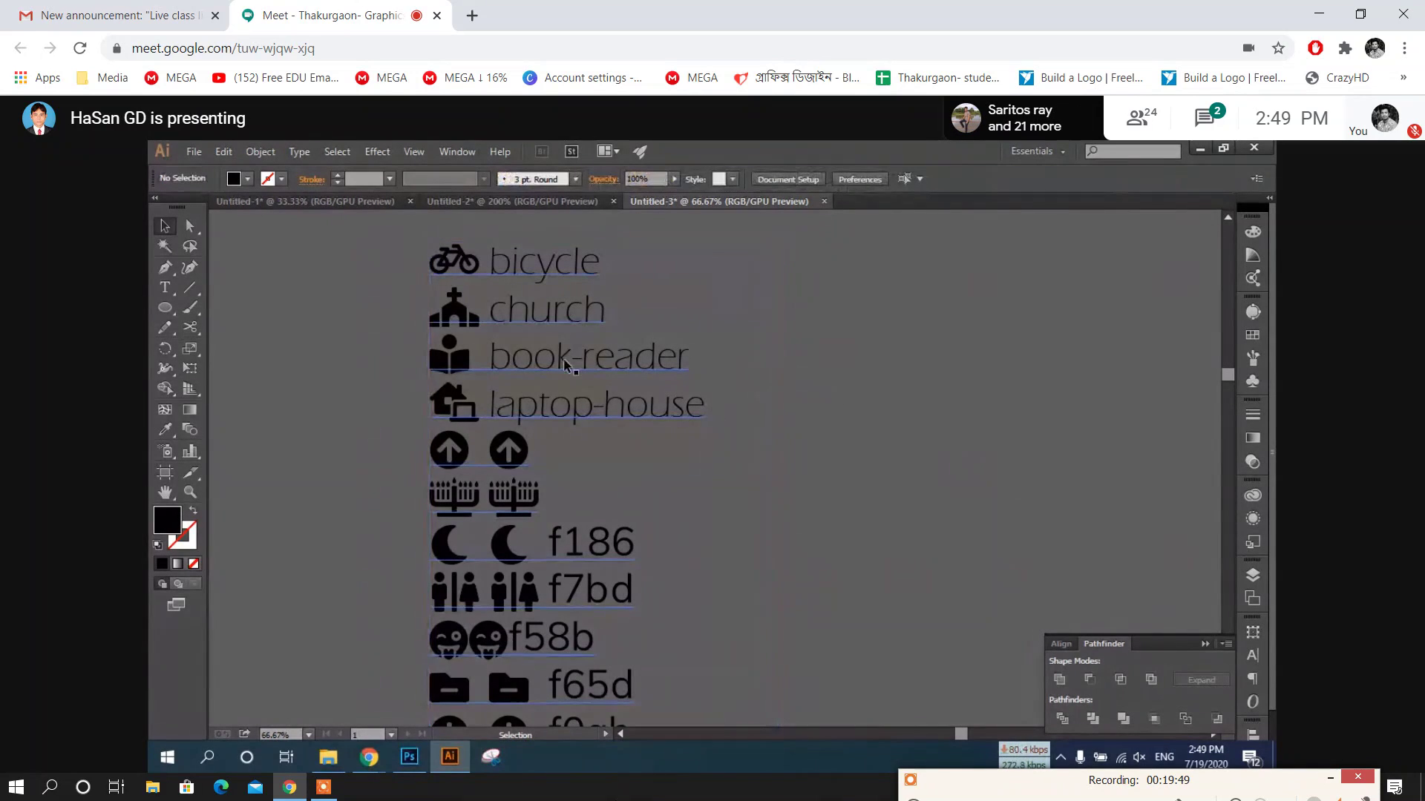
Move the icon list's text block slightly up and to the left
left_click_drag(558, 359, 552, 340)
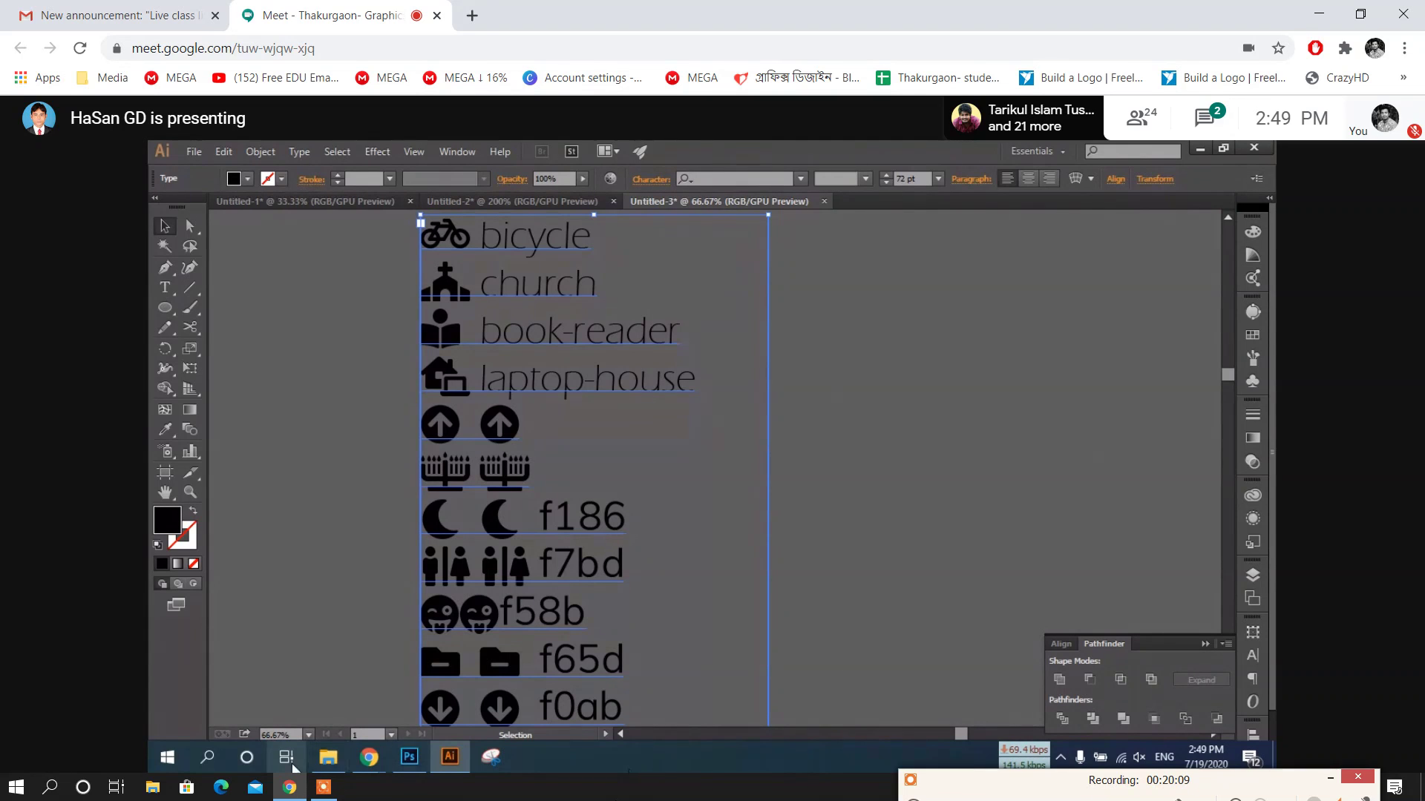
Switch to the Font Awesome cheatsheet in Chrome and select the church icon together with its name under Solid Icons
mouse_move(369, 757)
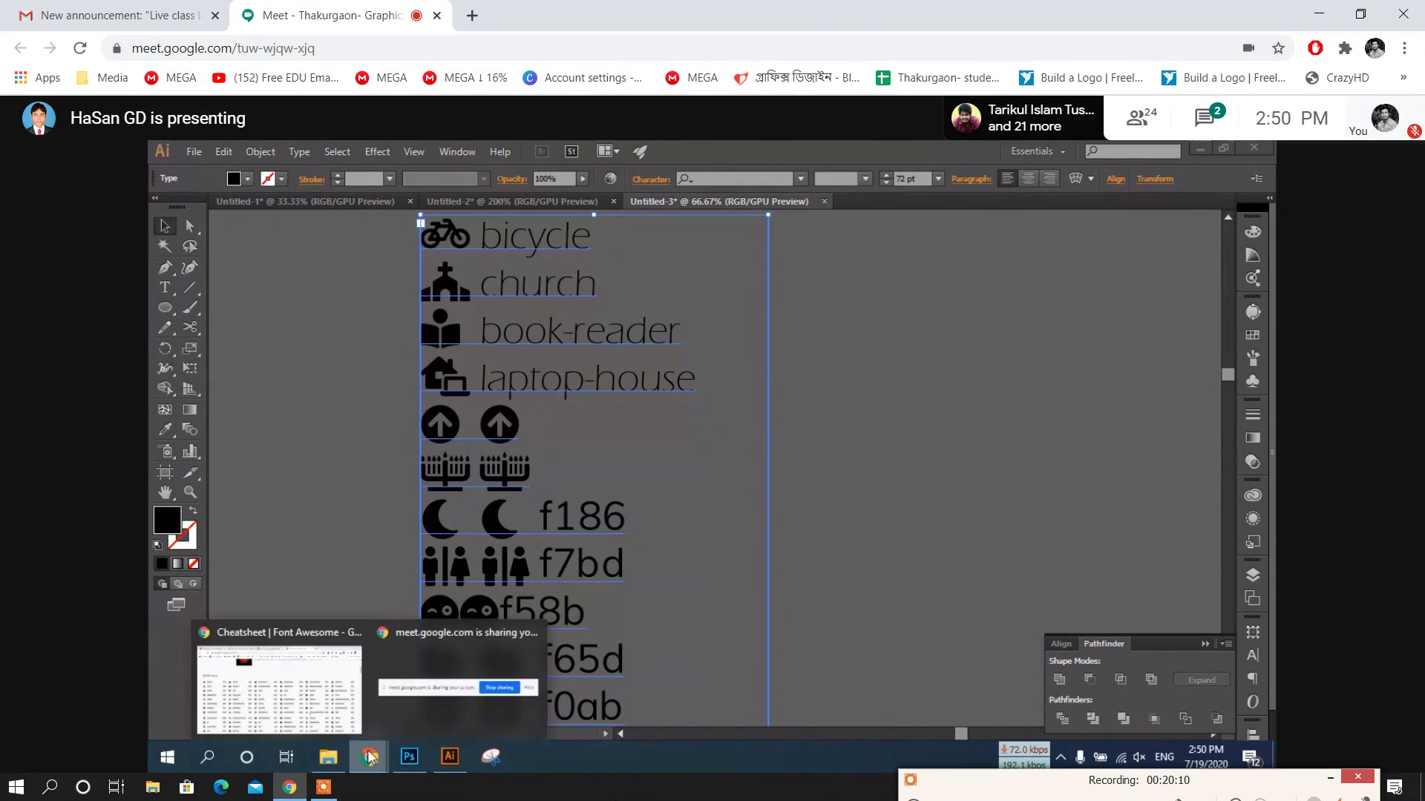
left_click(326, 688)
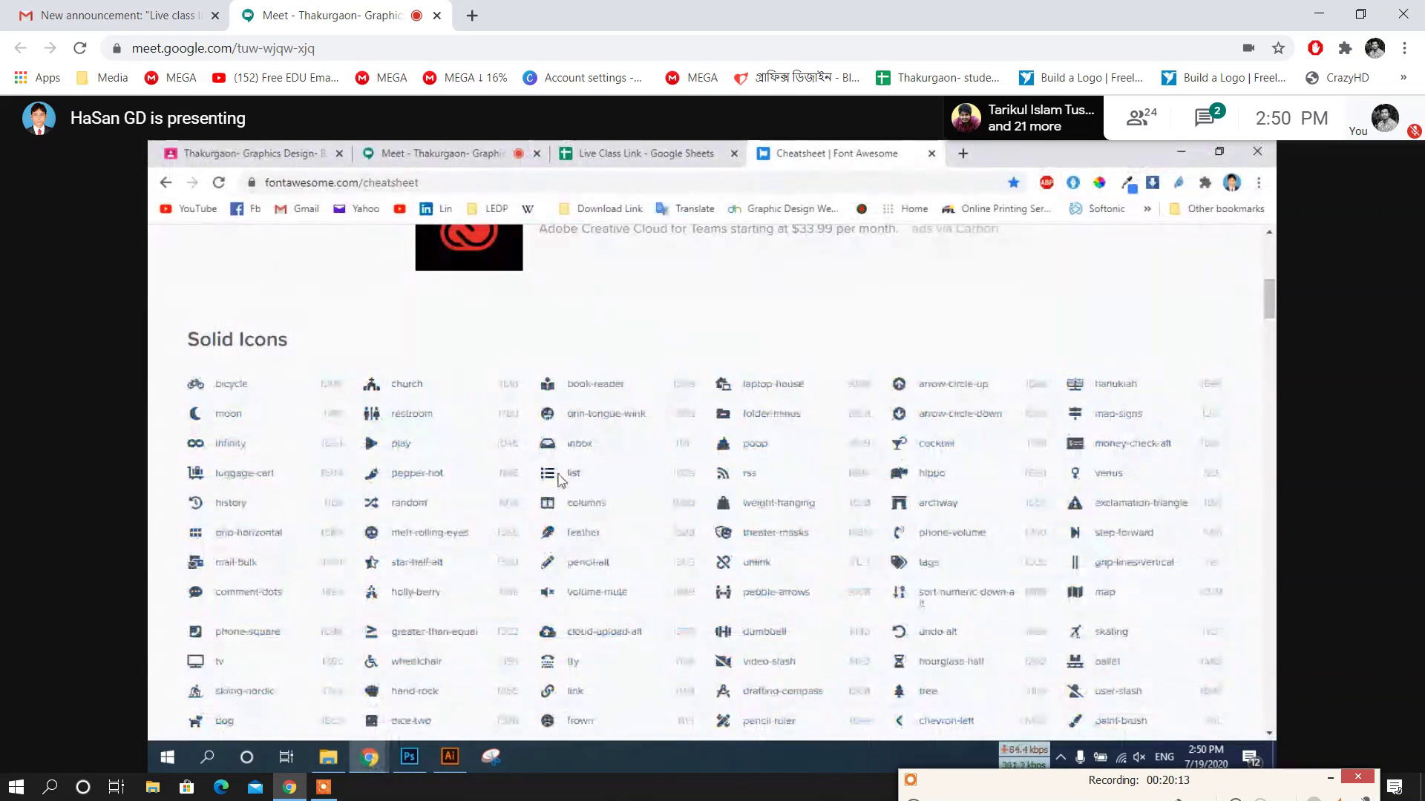
double_click(515, 383)
double_click(420, 384)
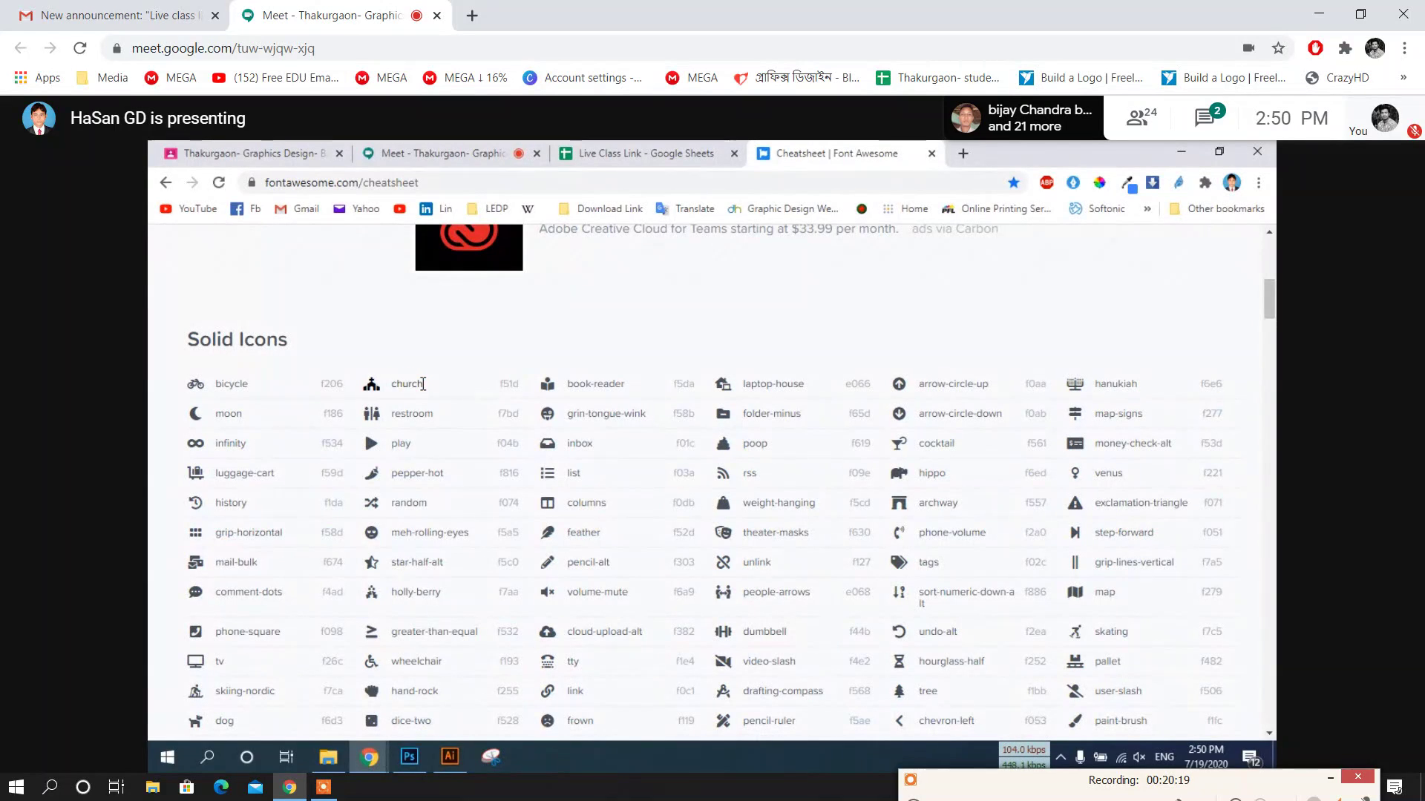
left_click_drag(421, 385, 369, 384)
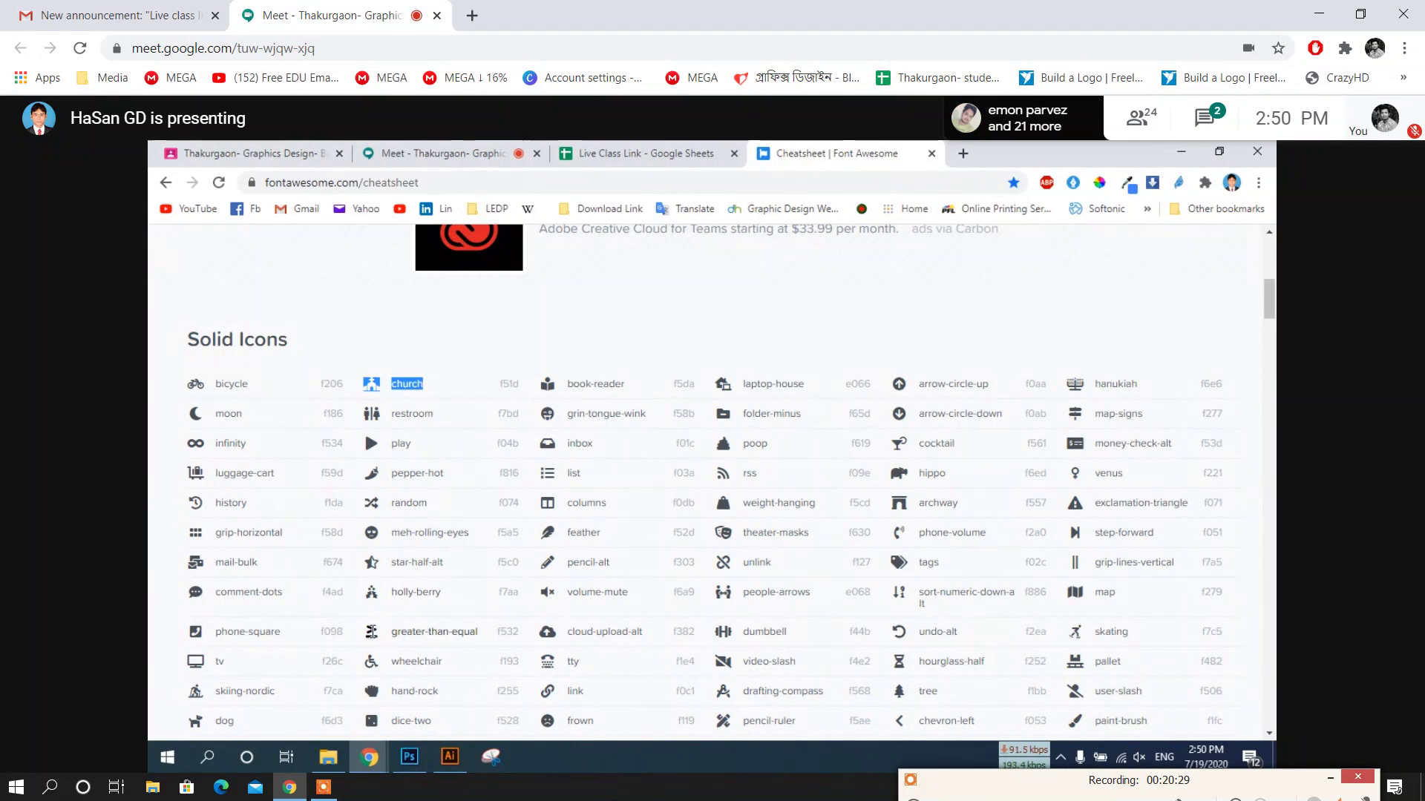
mouse_move(369, 756)
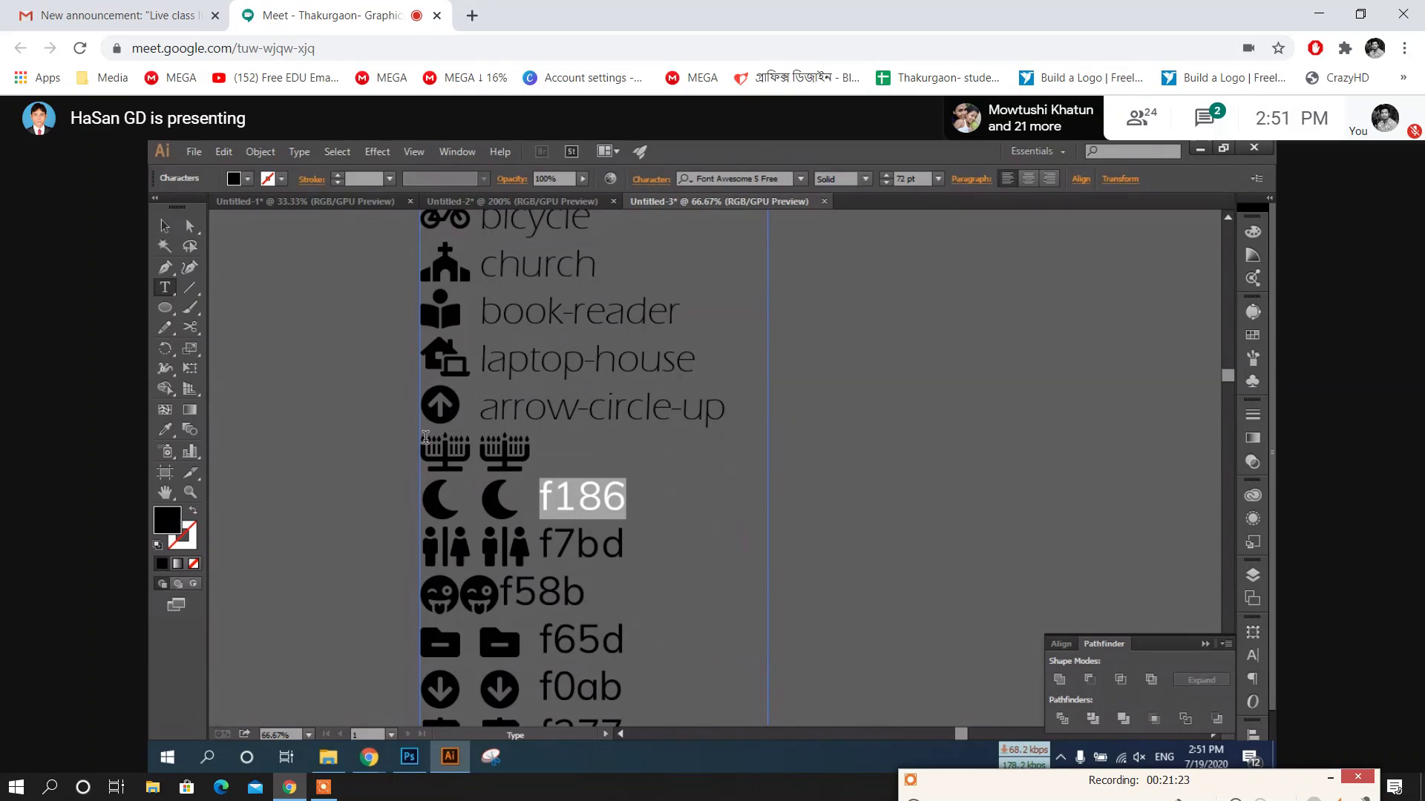
mouse_move(1249, 514)
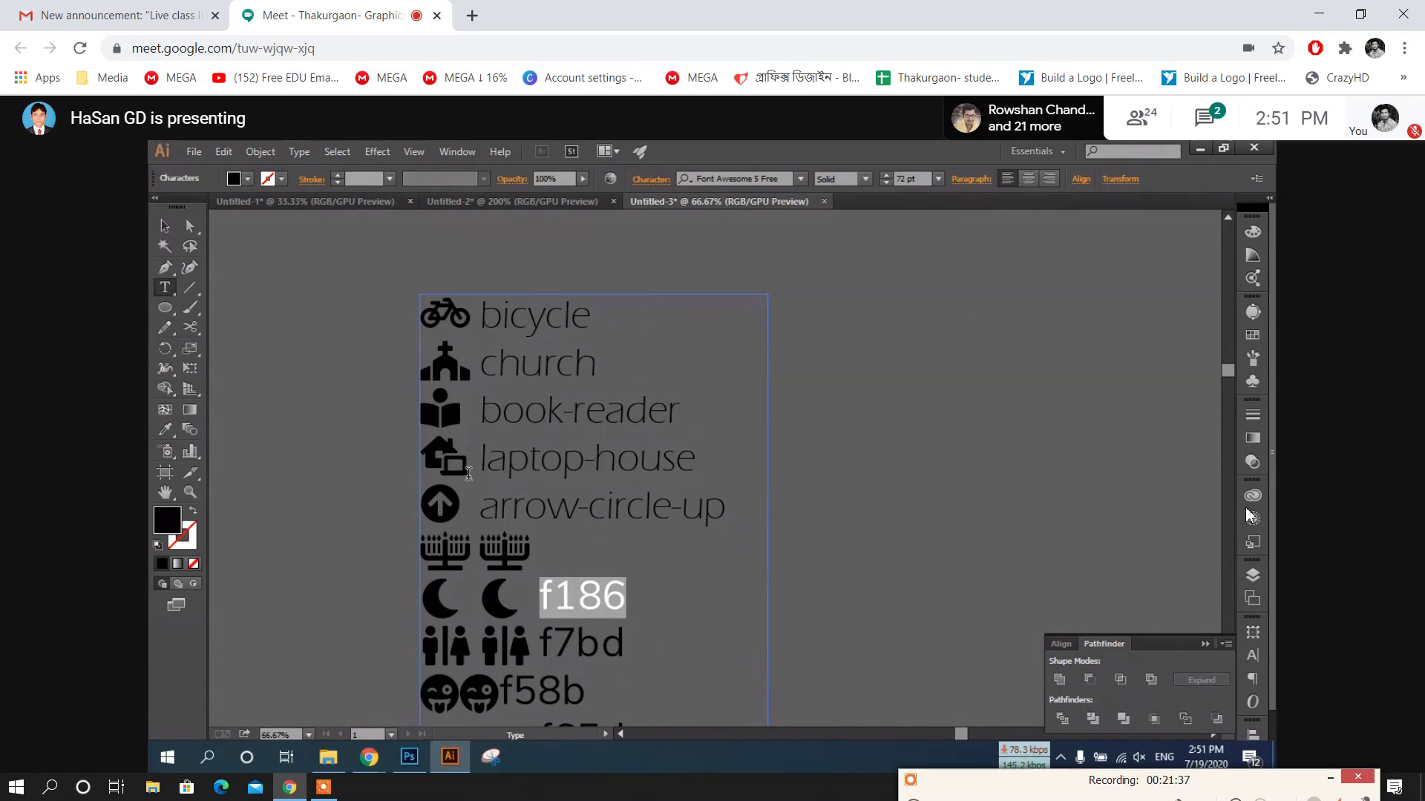
mouse_move(1106, 751)
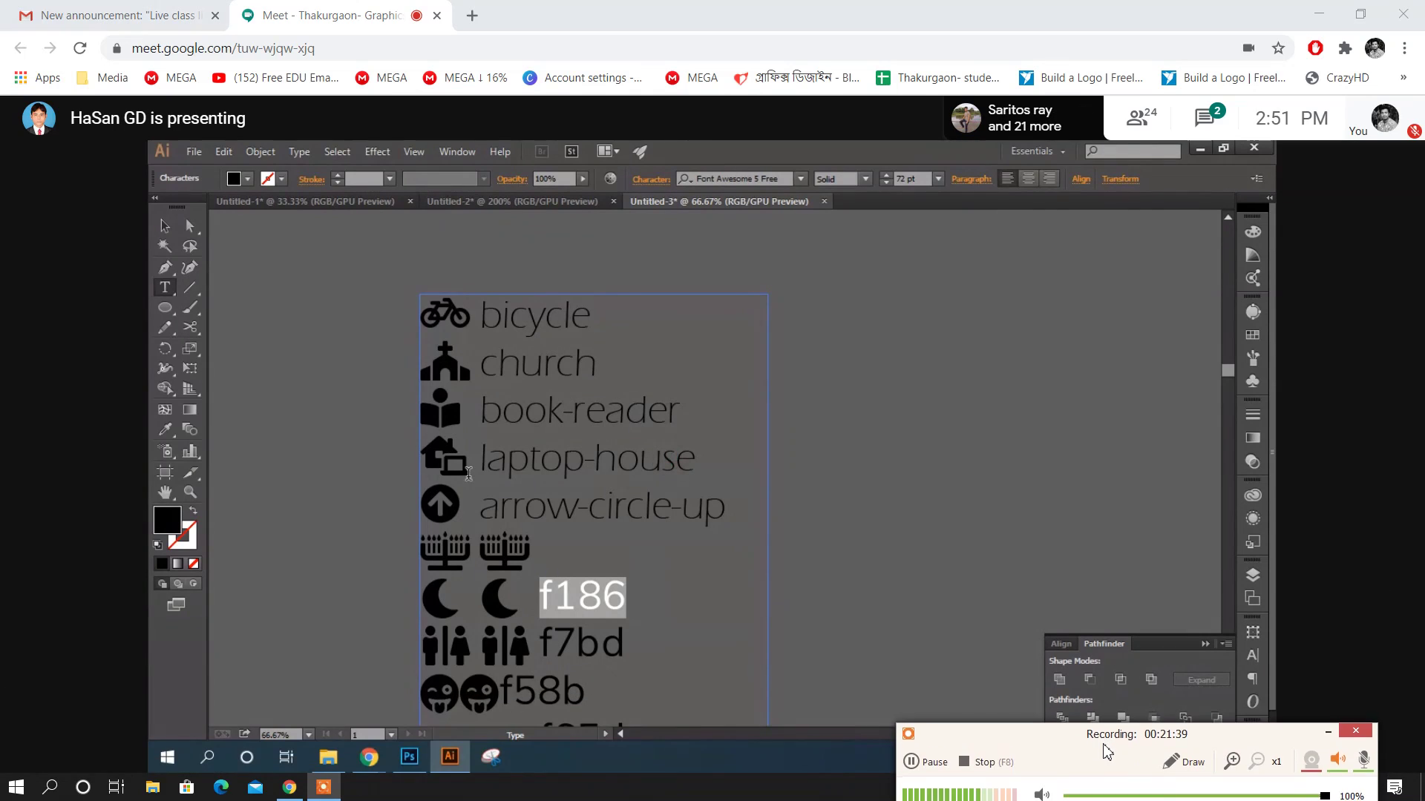
left_click(911, 762)
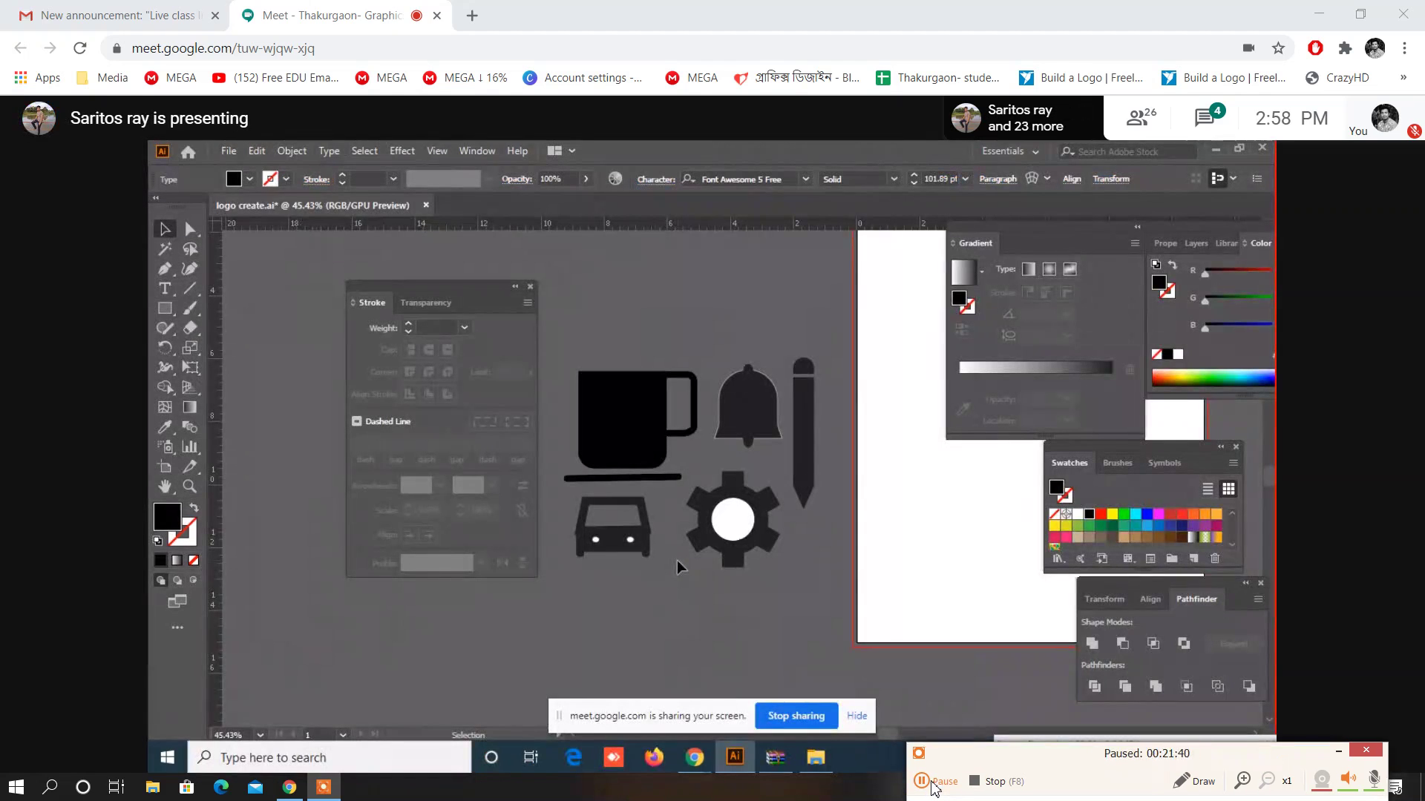
left_click(933, 785)
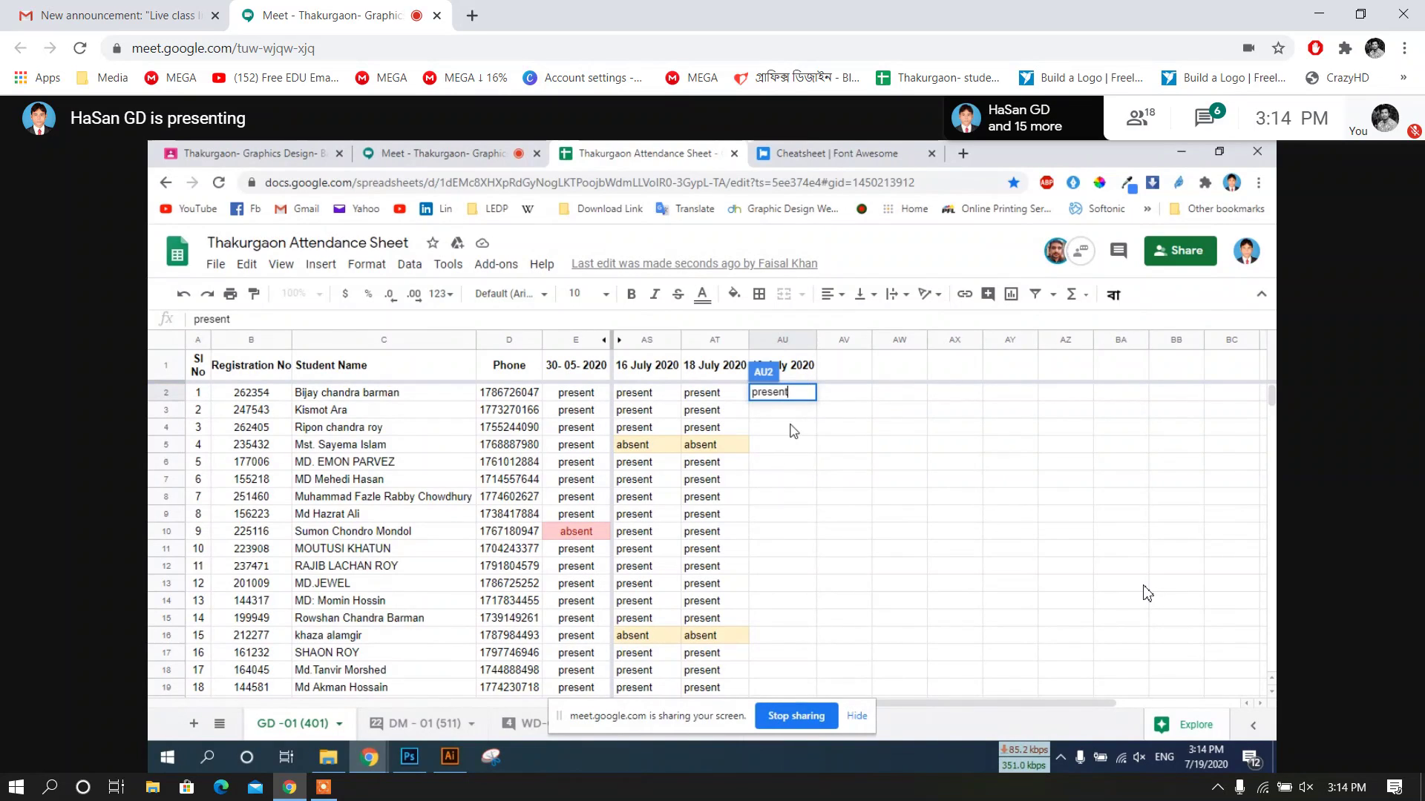
In the 19 July 2020 column, mark the students with serial numbers 1 to 3 as present and serial number 4 as absent
key("Return")
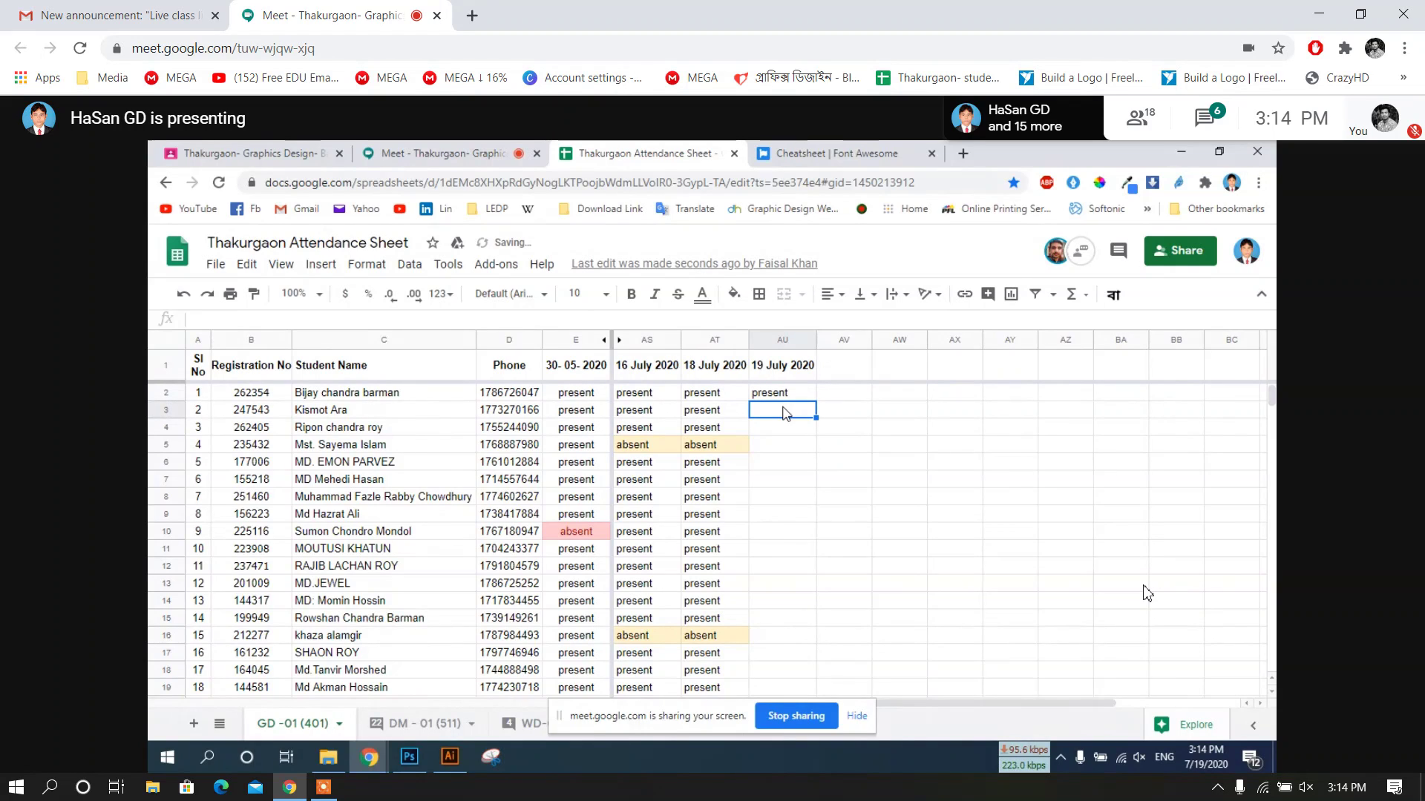
type("p")
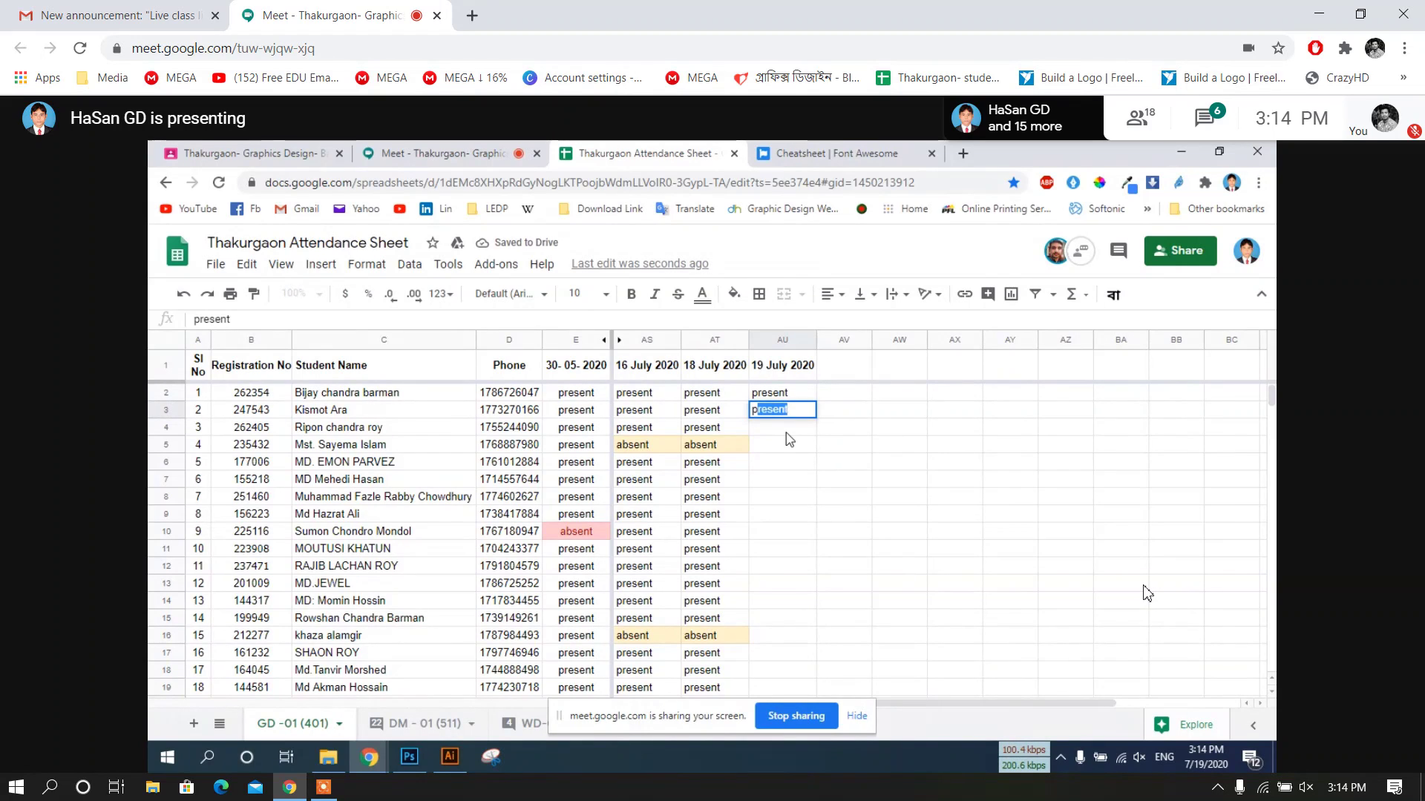
key("Return")
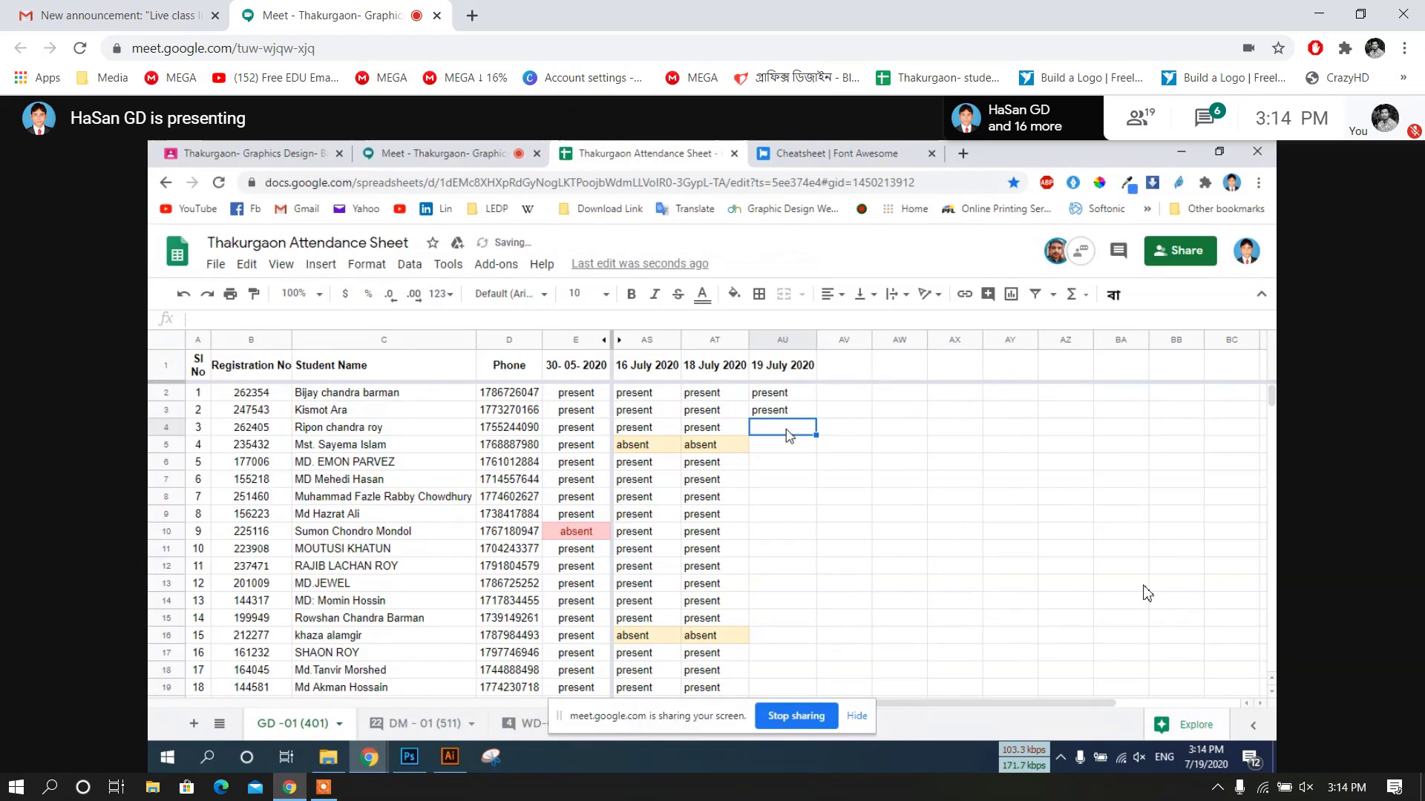
type("p")
key("Return")
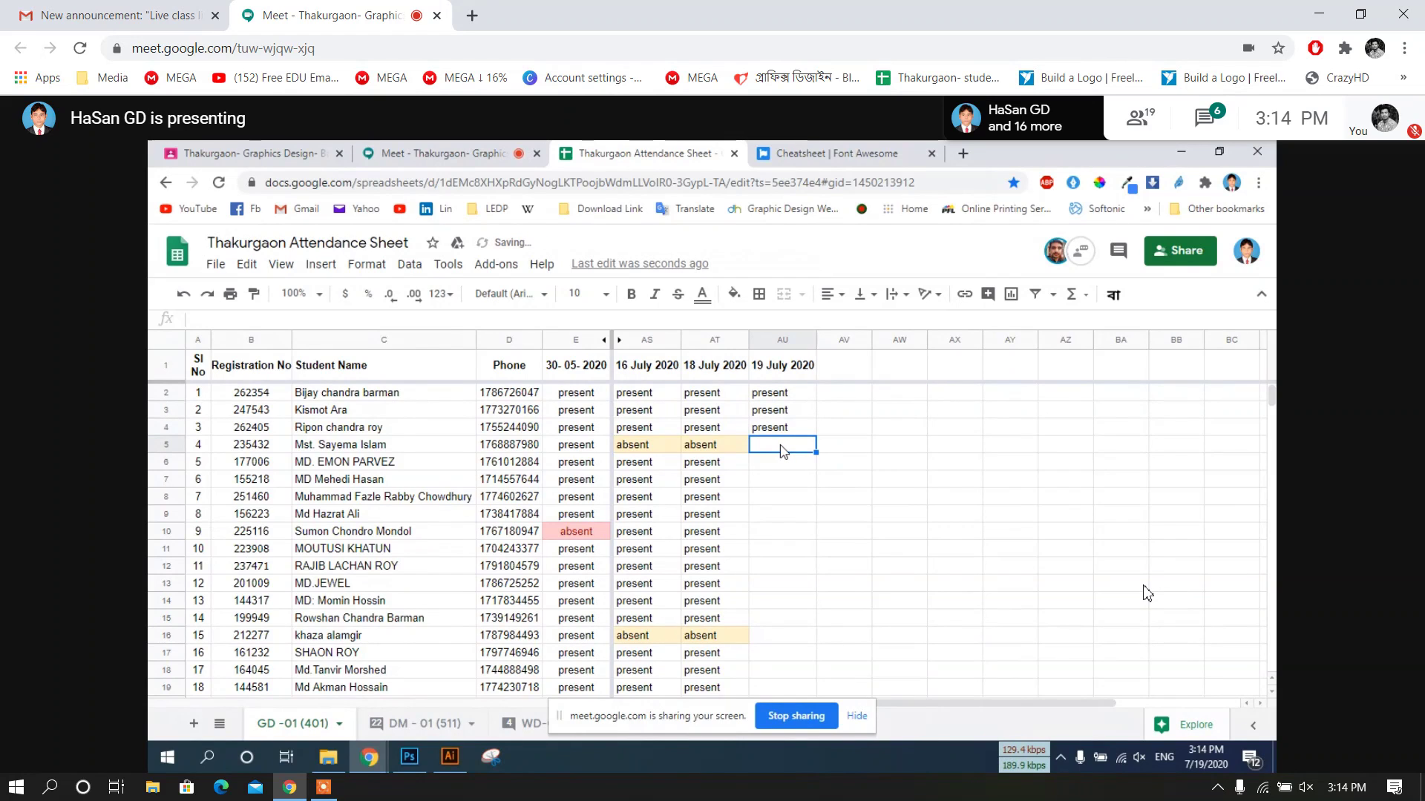
type("a")
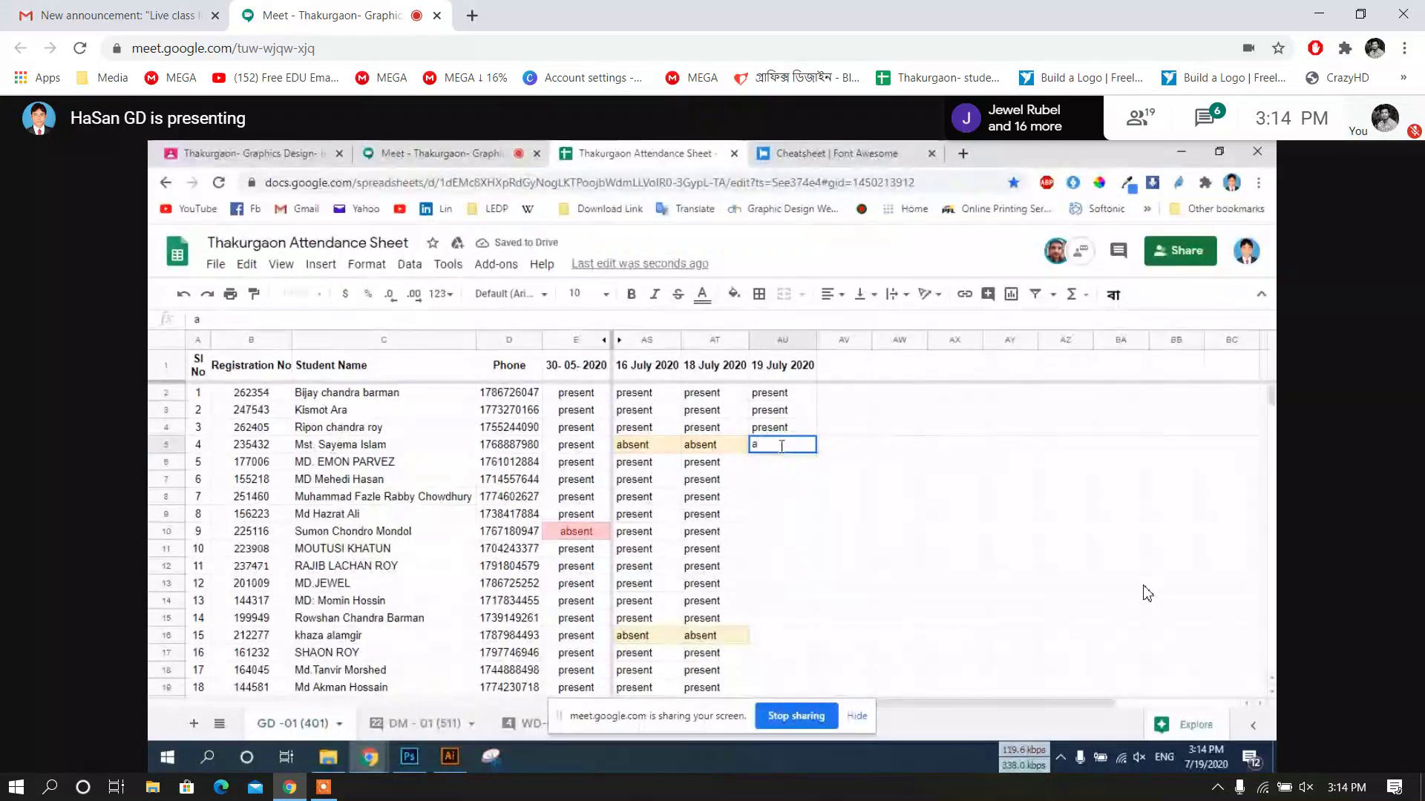
type("bsent")
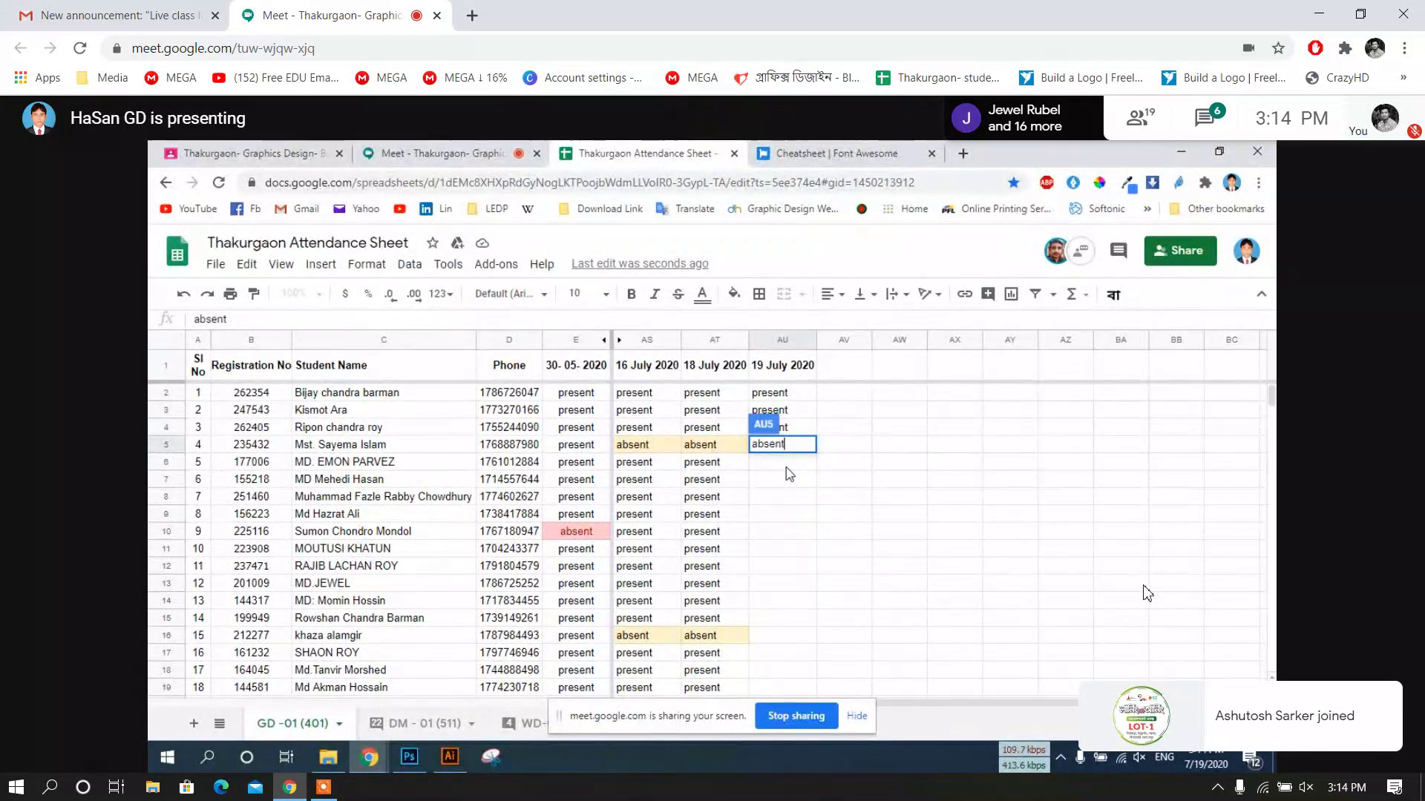
key("Return")
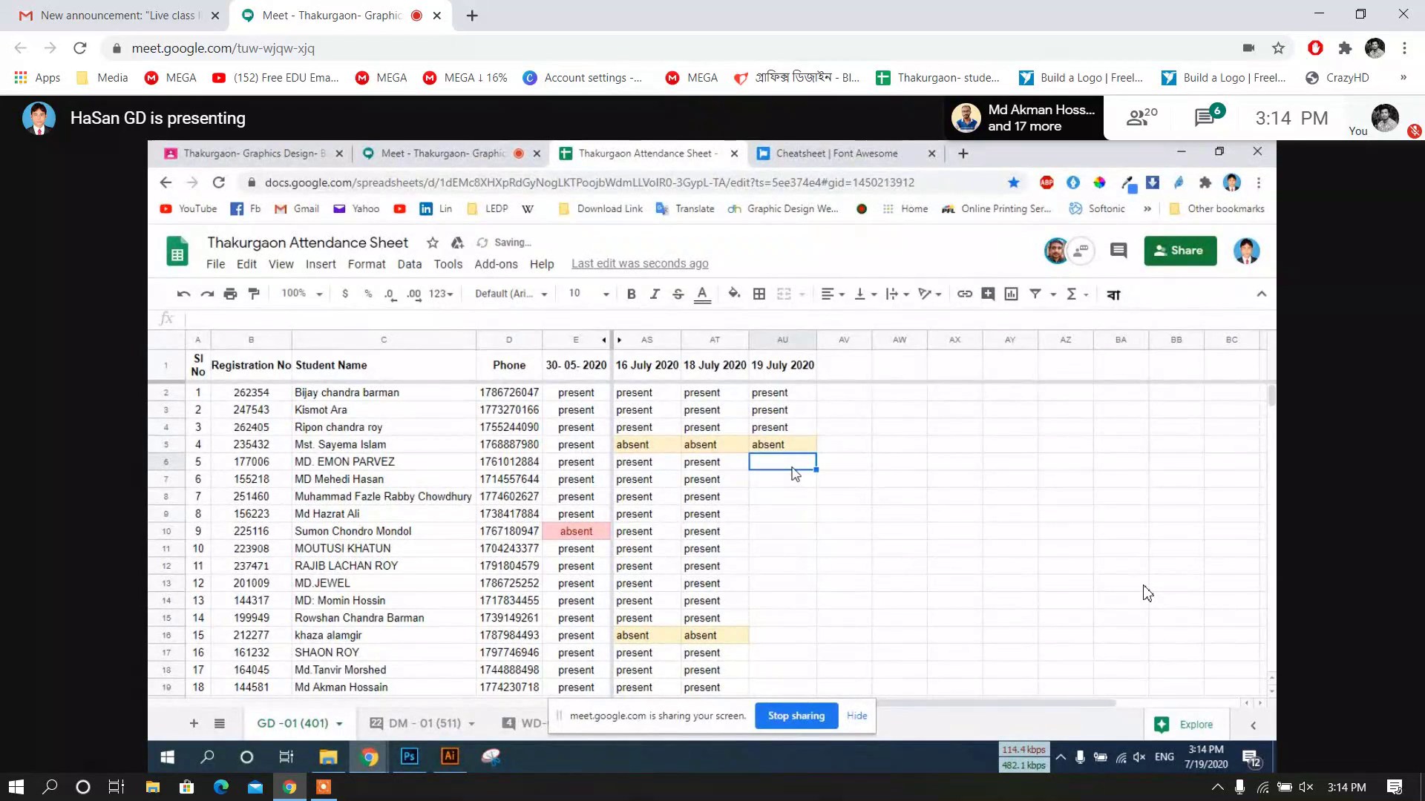
Mark serial numbers 5 to 14 as present and serial number 15 as absent in the 19 July 2020 column
type("present")
key("Return")
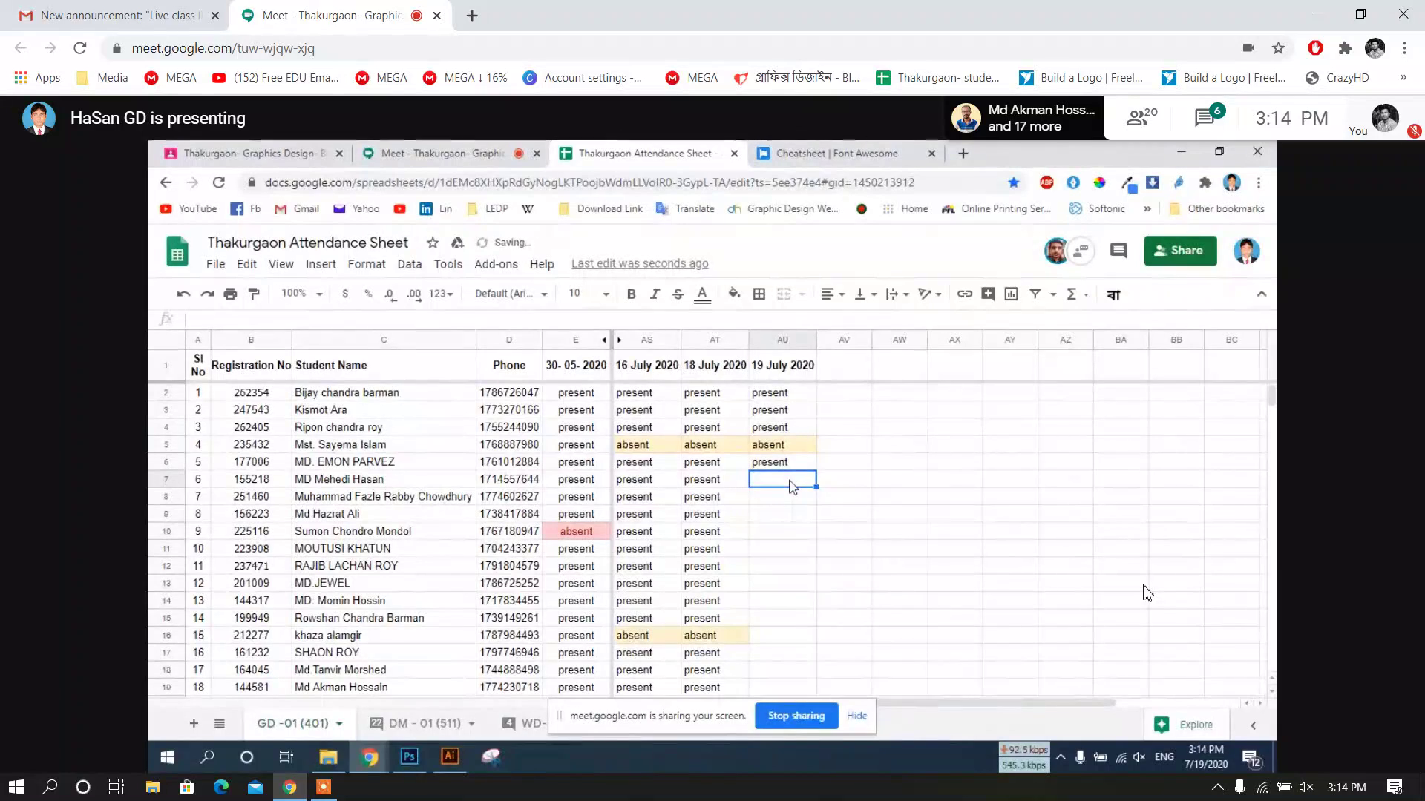
type("present")
left_click(791, 497)
type("present")
left_click(792, 523)
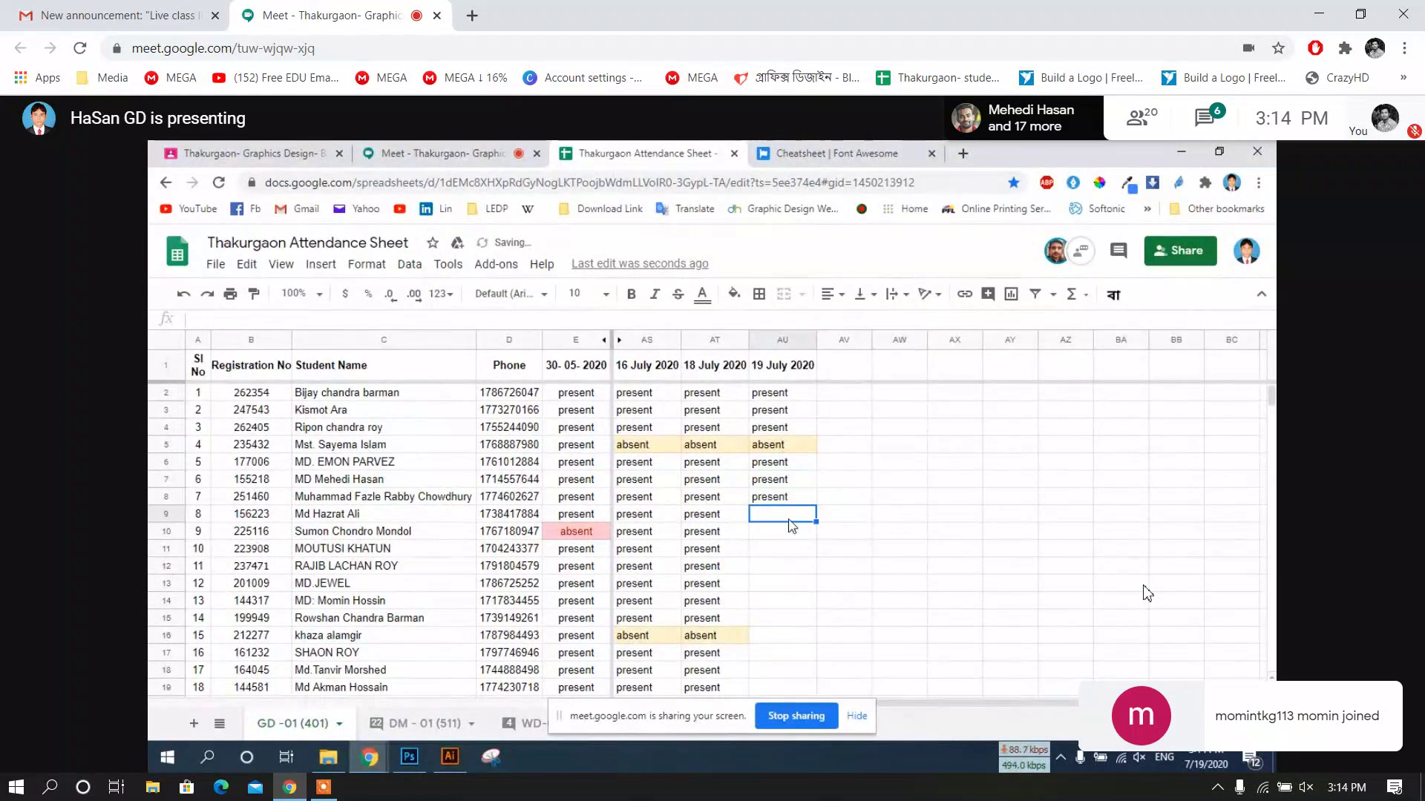
type("p")
left_click(789, 534)
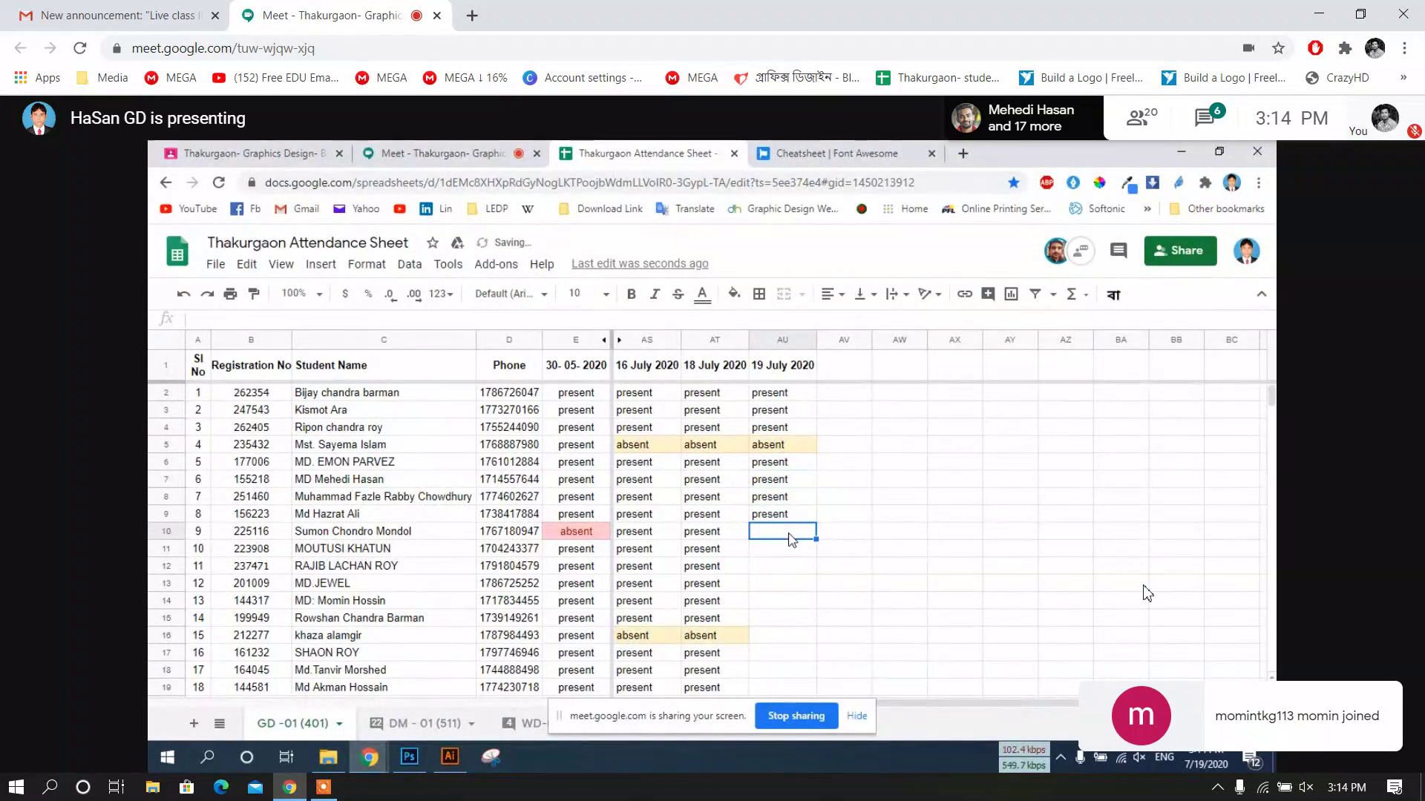
type("p")
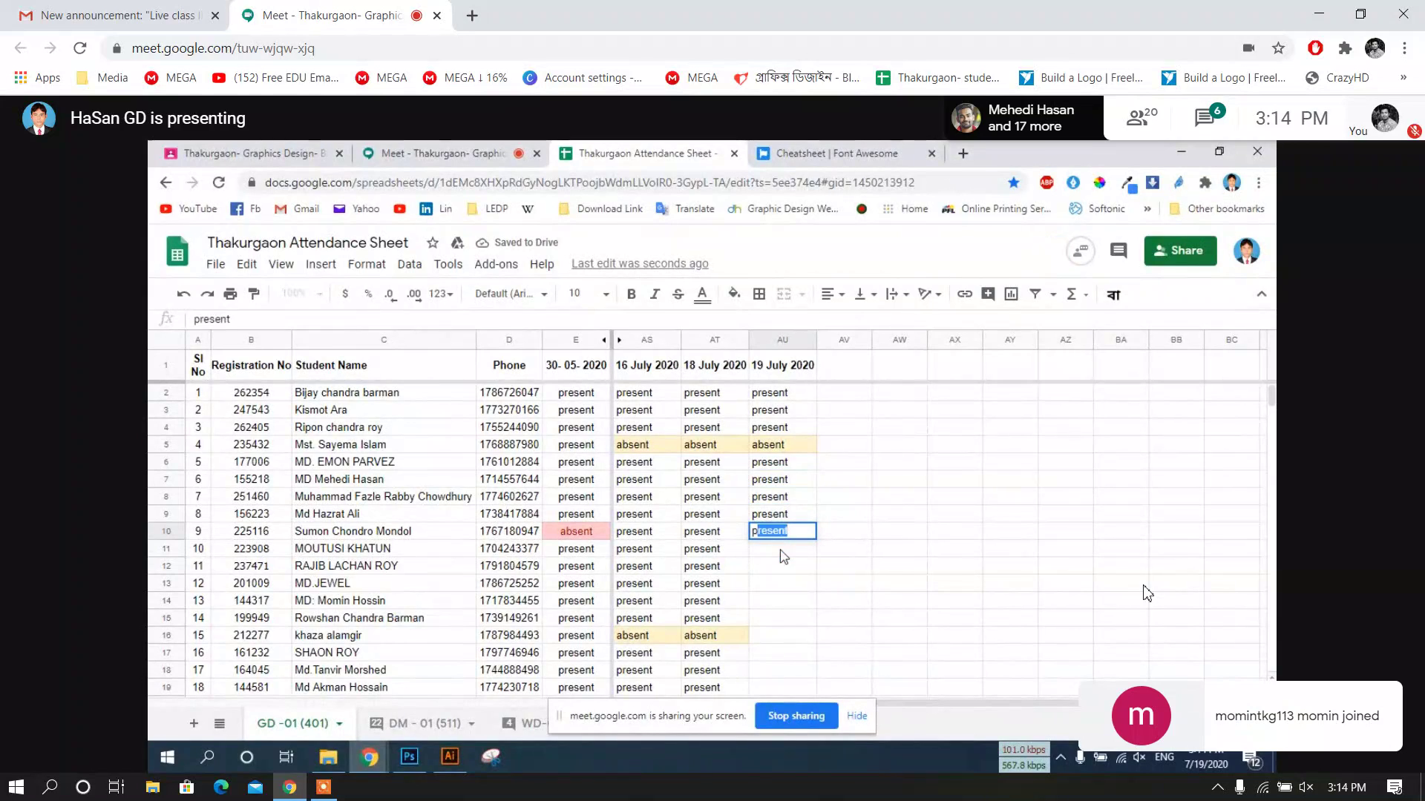
left_click(781, 552)
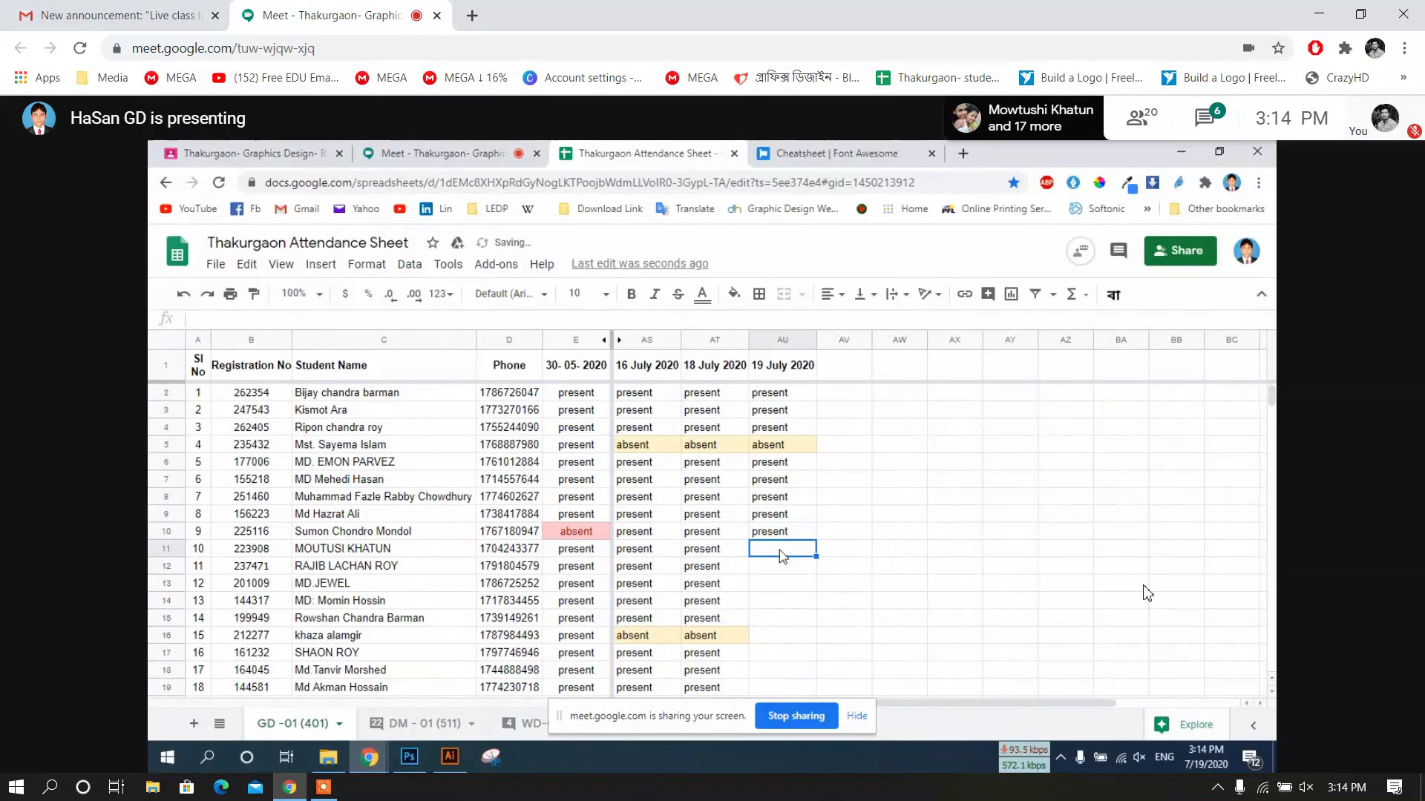
type("p")
left_click(783, 567)
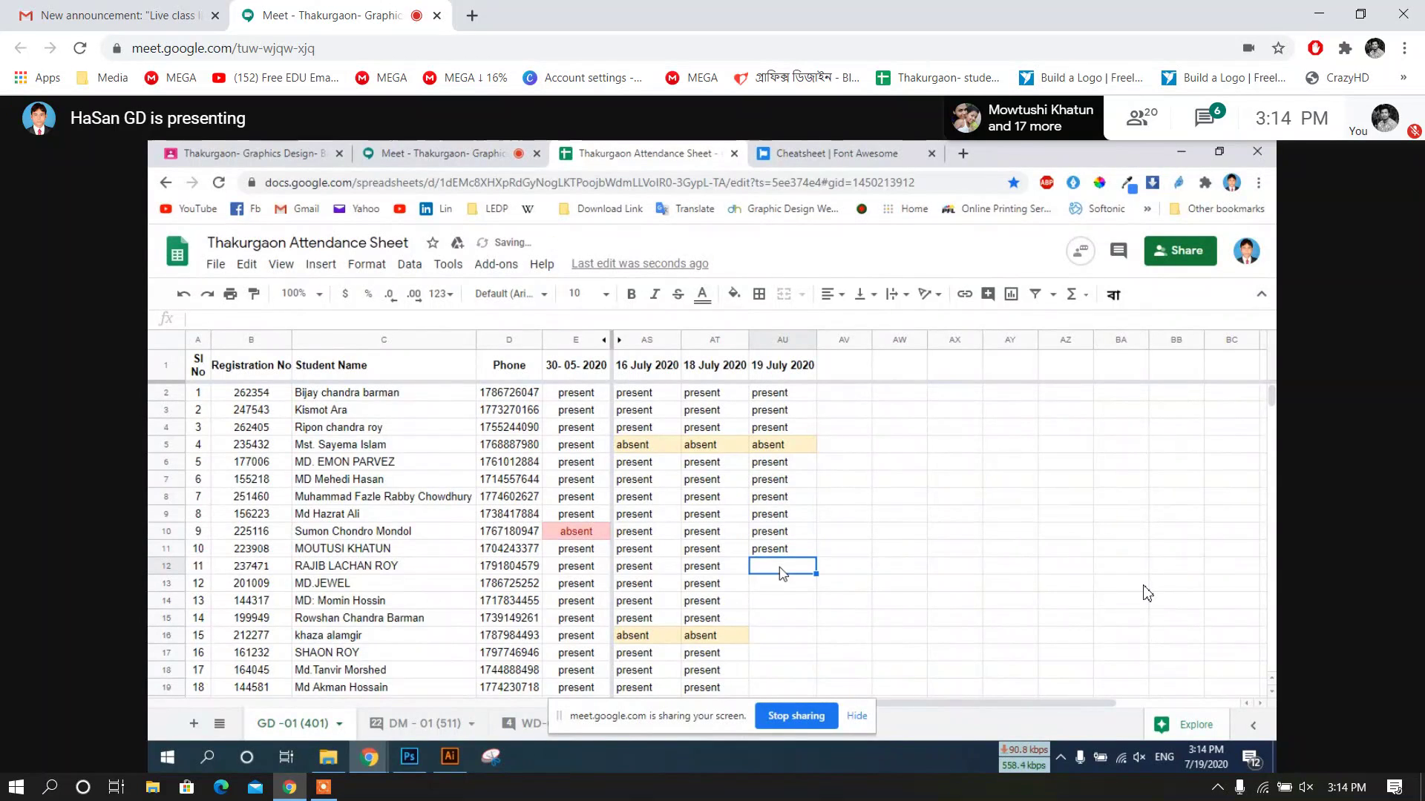
type("p")
left_click(788, 592)
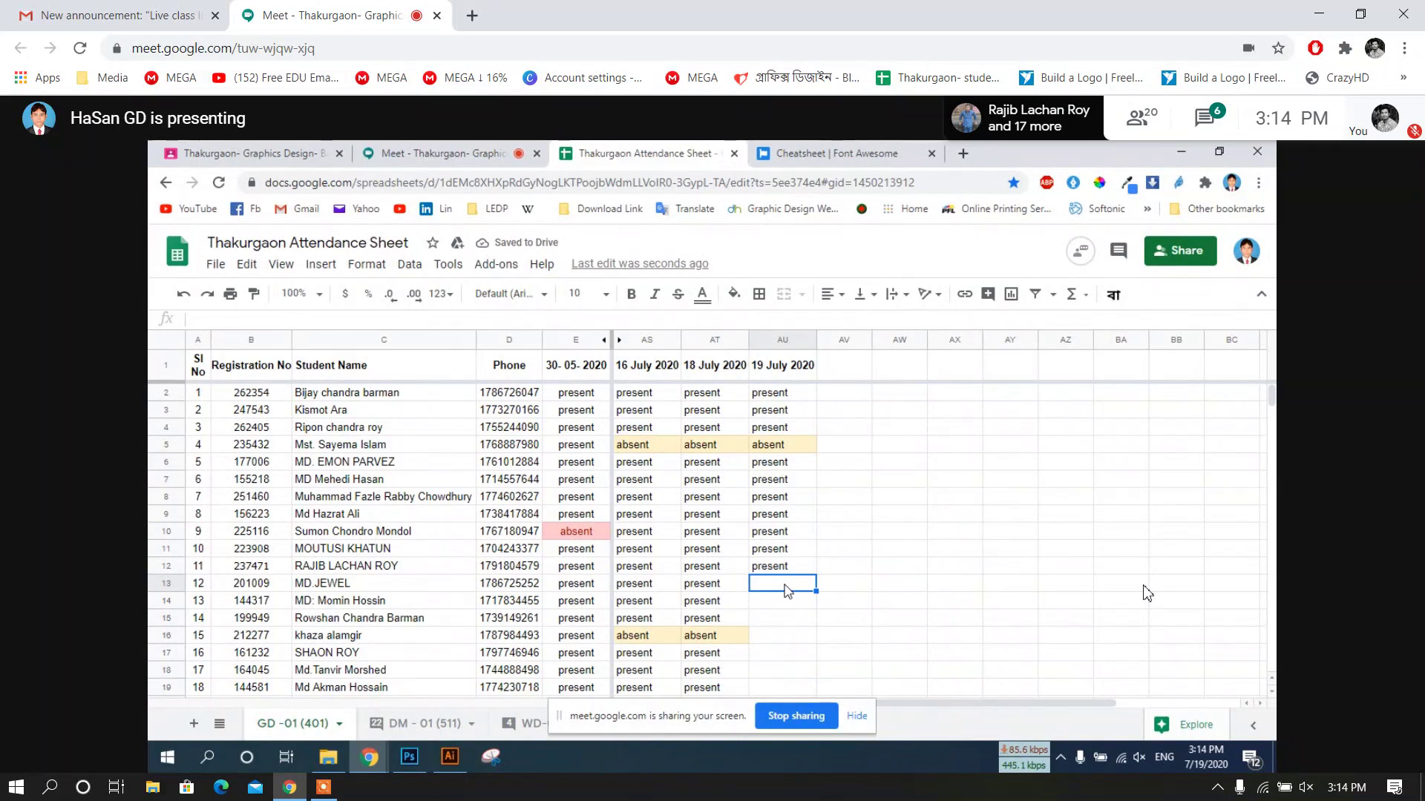
type("p")
left_click(782, 601)
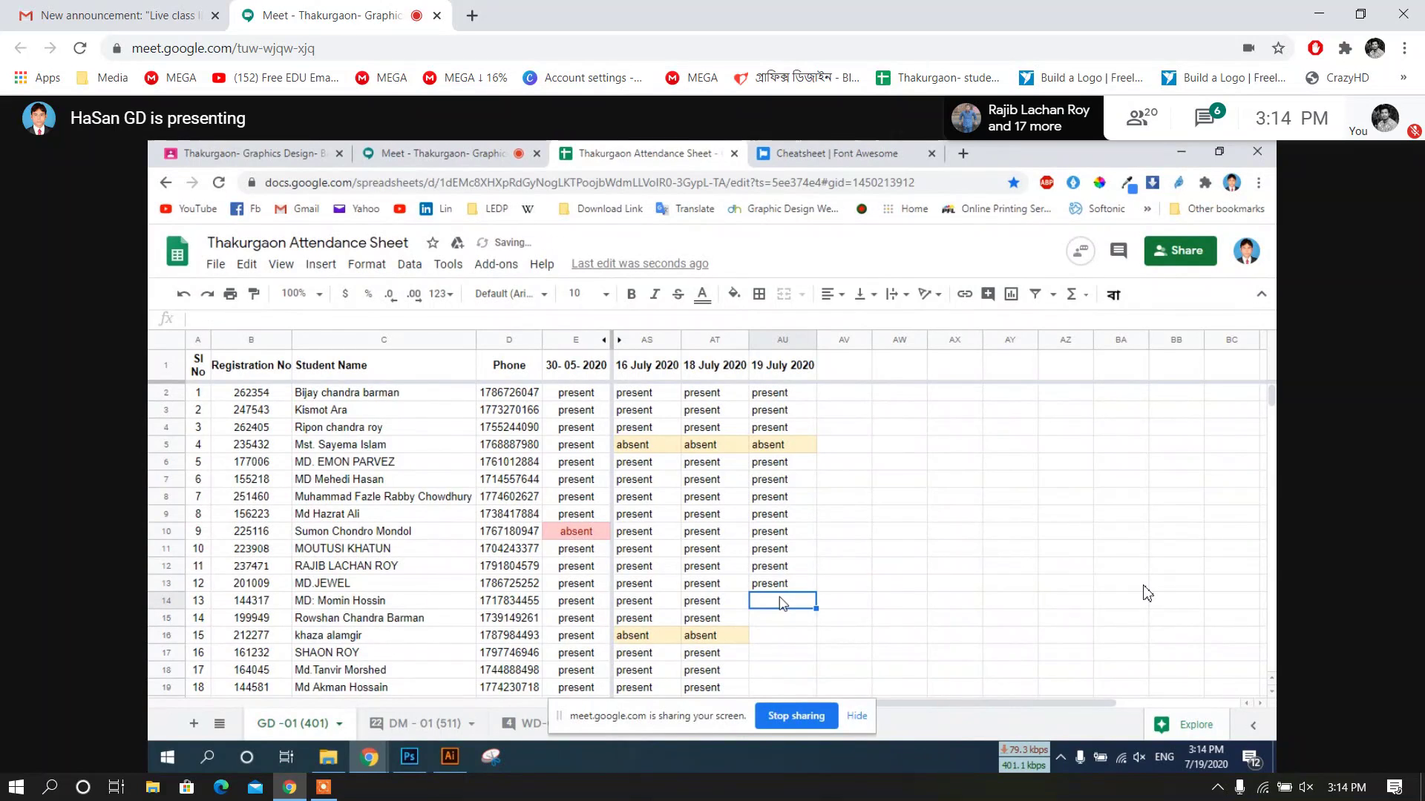
type("p")
left_click(789, 622)
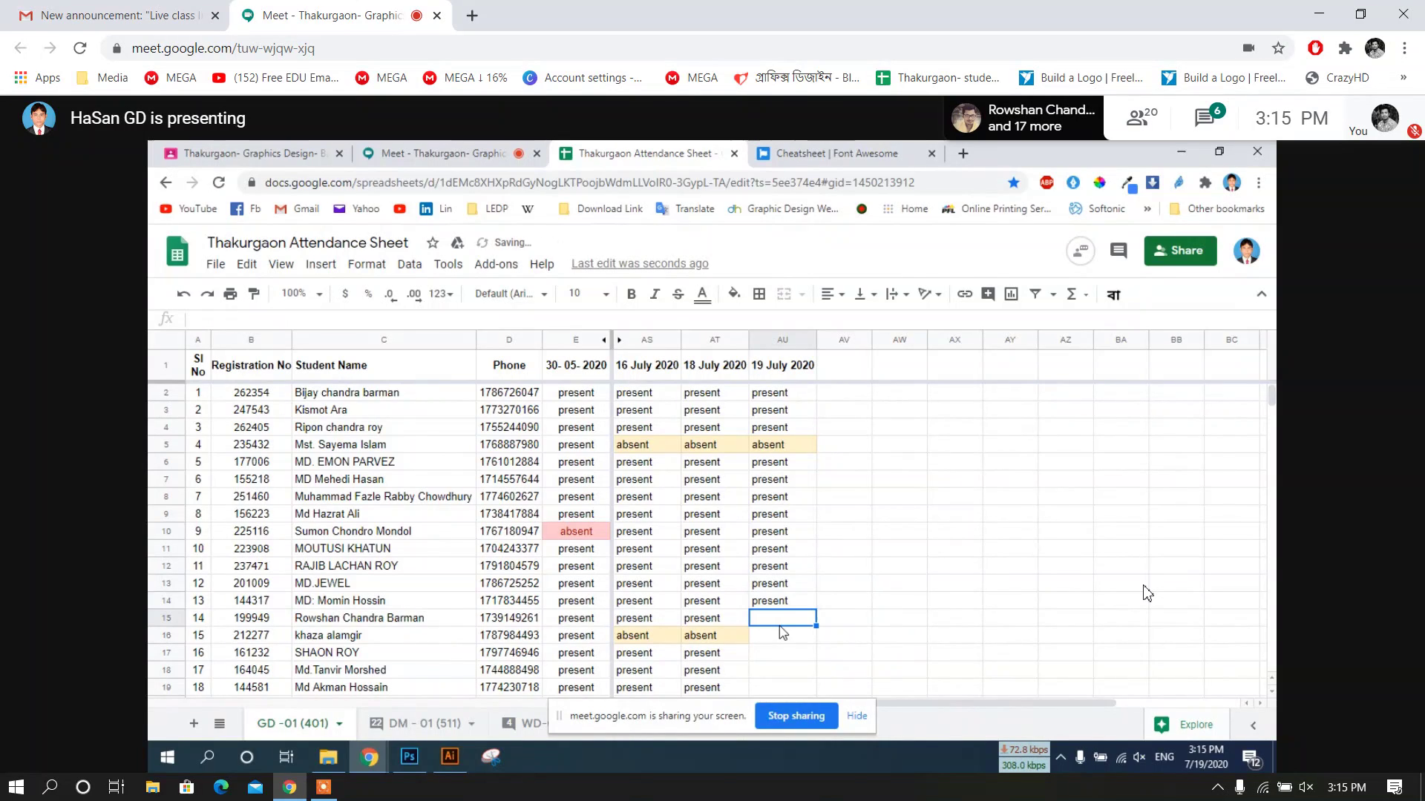
type("present")
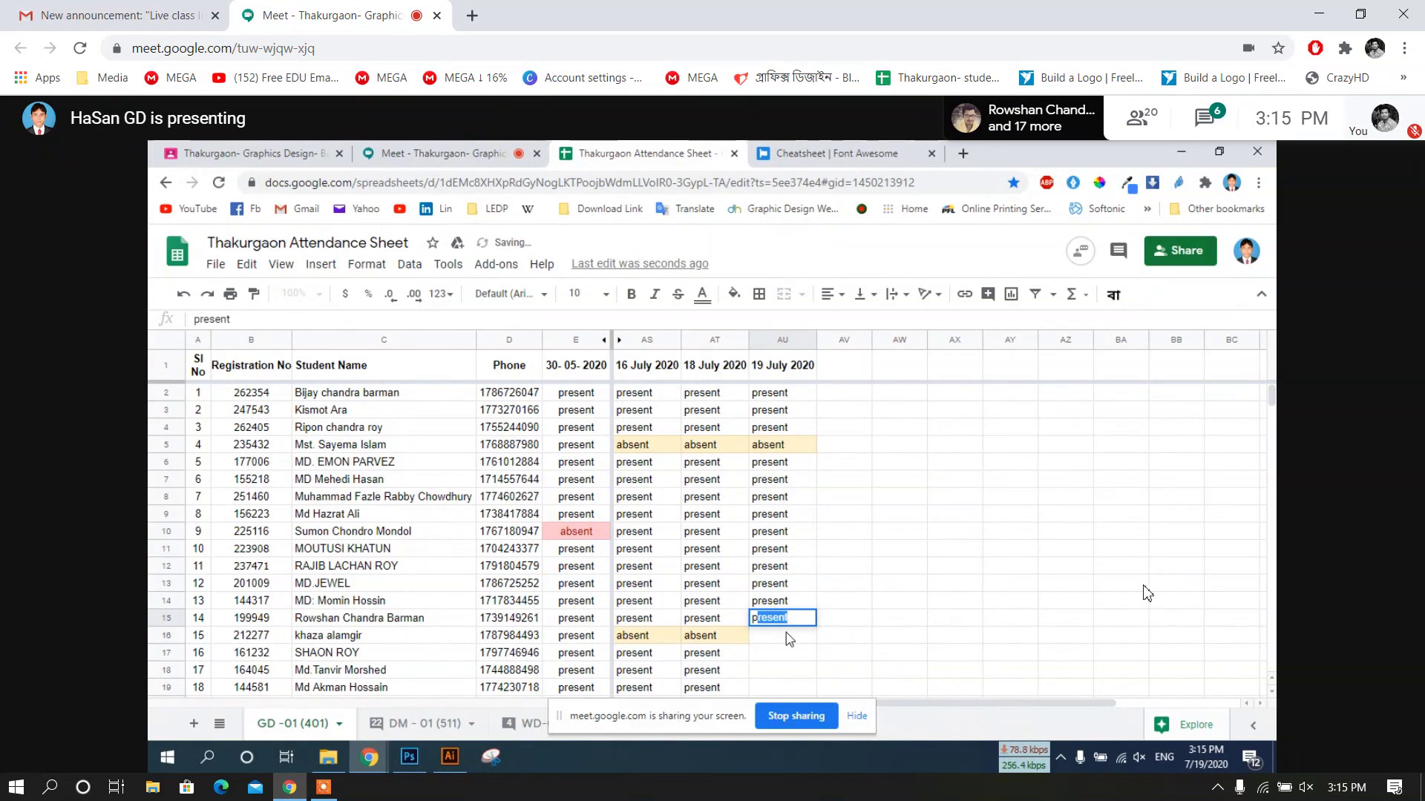
left_click(788, 637)
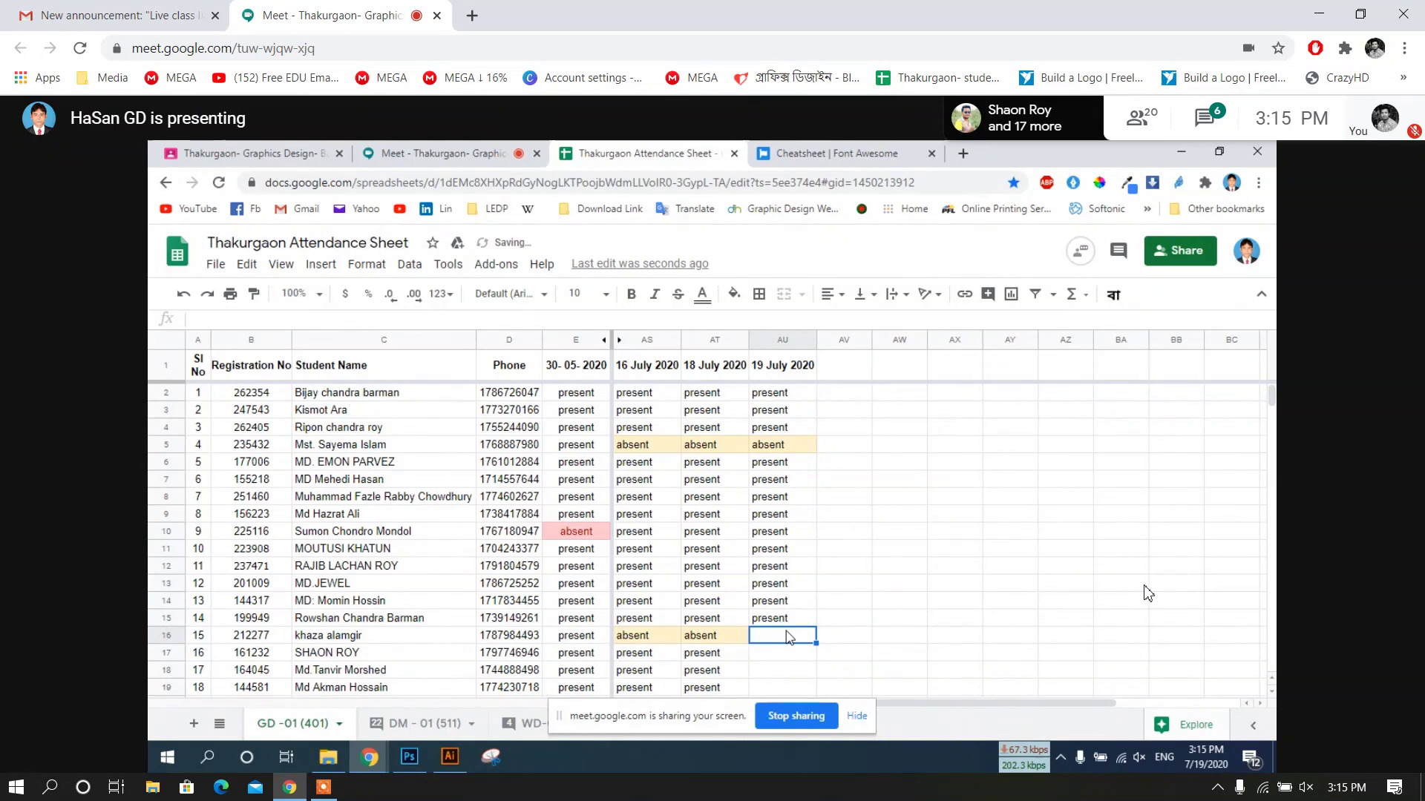
type("a")
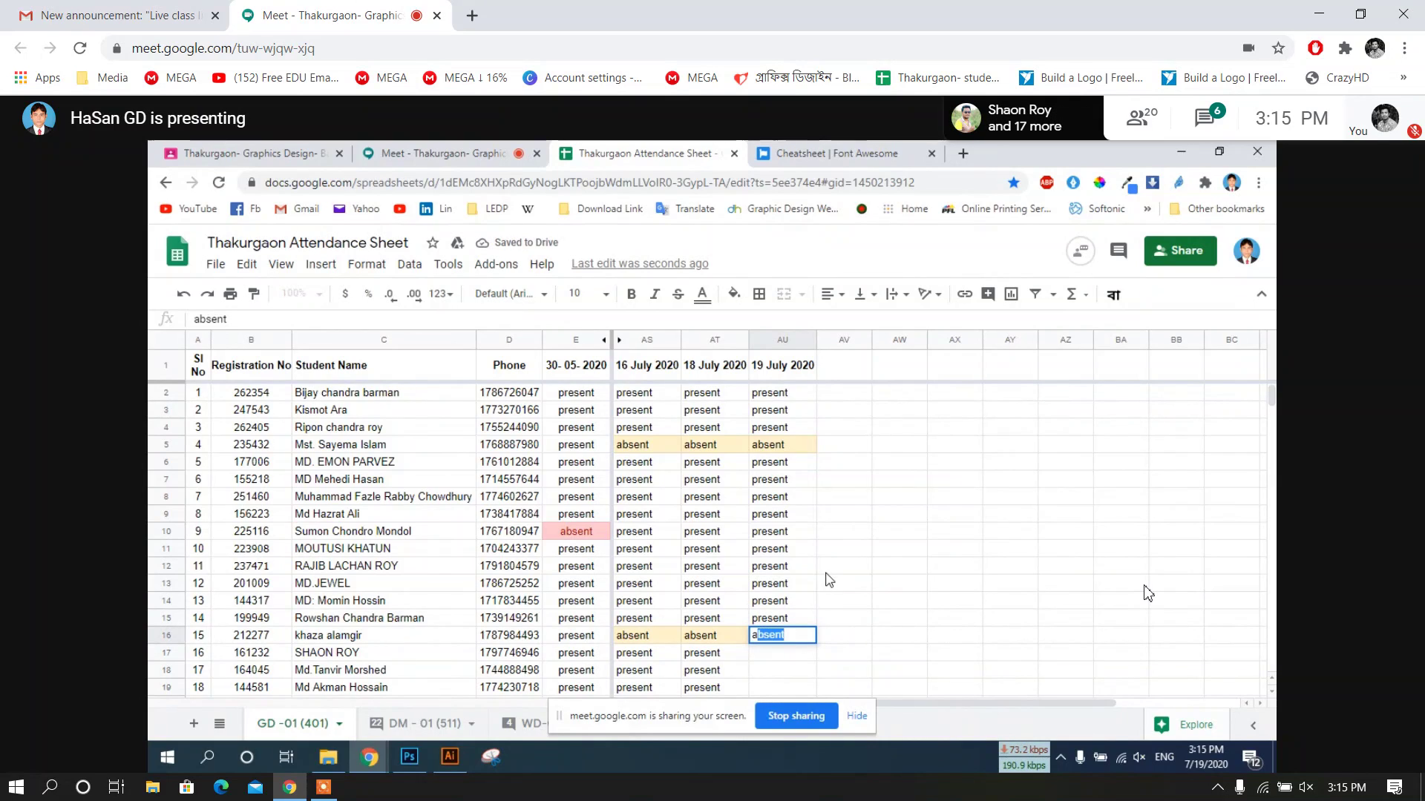
left_click(825, 573)
Mark the remaining students, serial numbers 16 to 22, as present for 19 July 2020
scroll(824, 582, "down", 2)
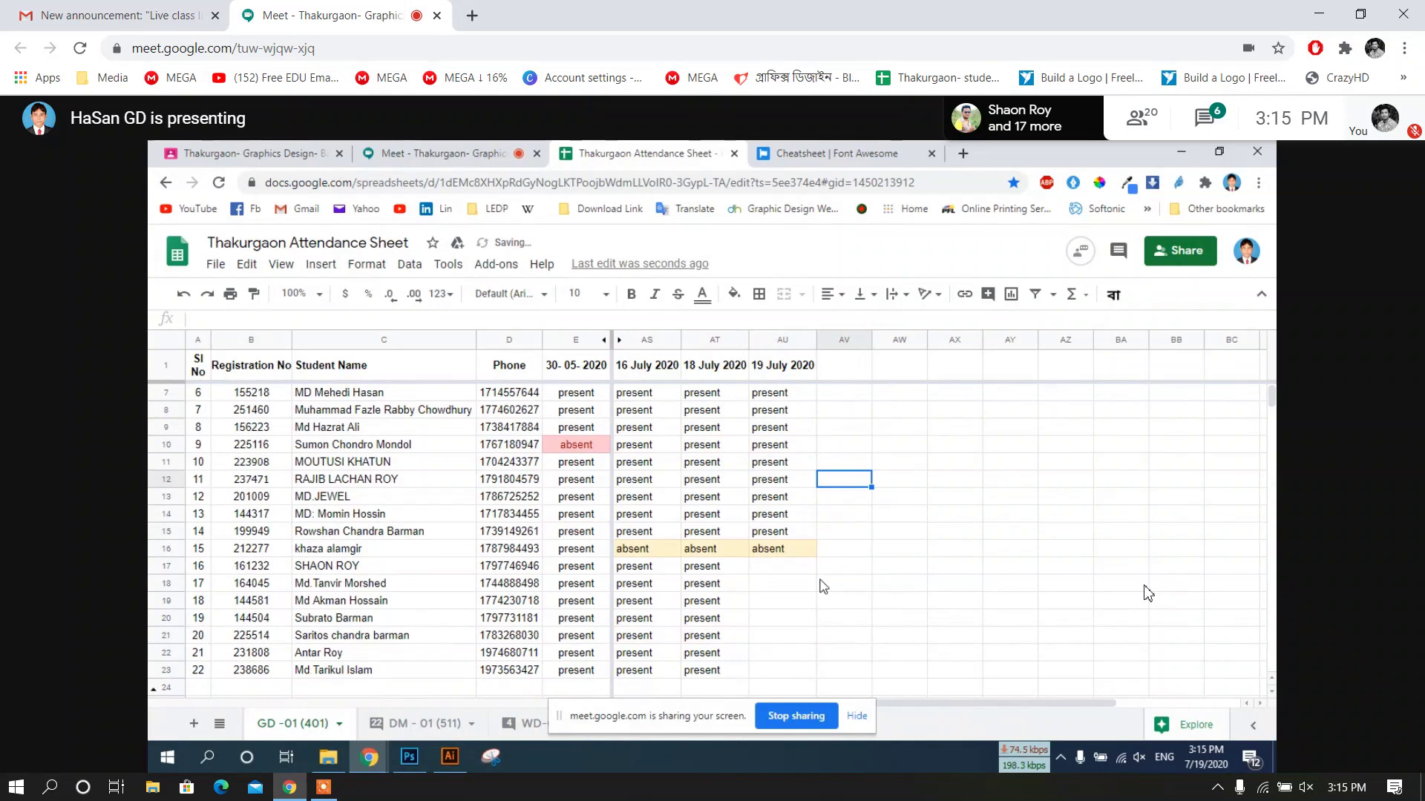
scroll(805, 564, "down", 1)
left_click(787, 538)
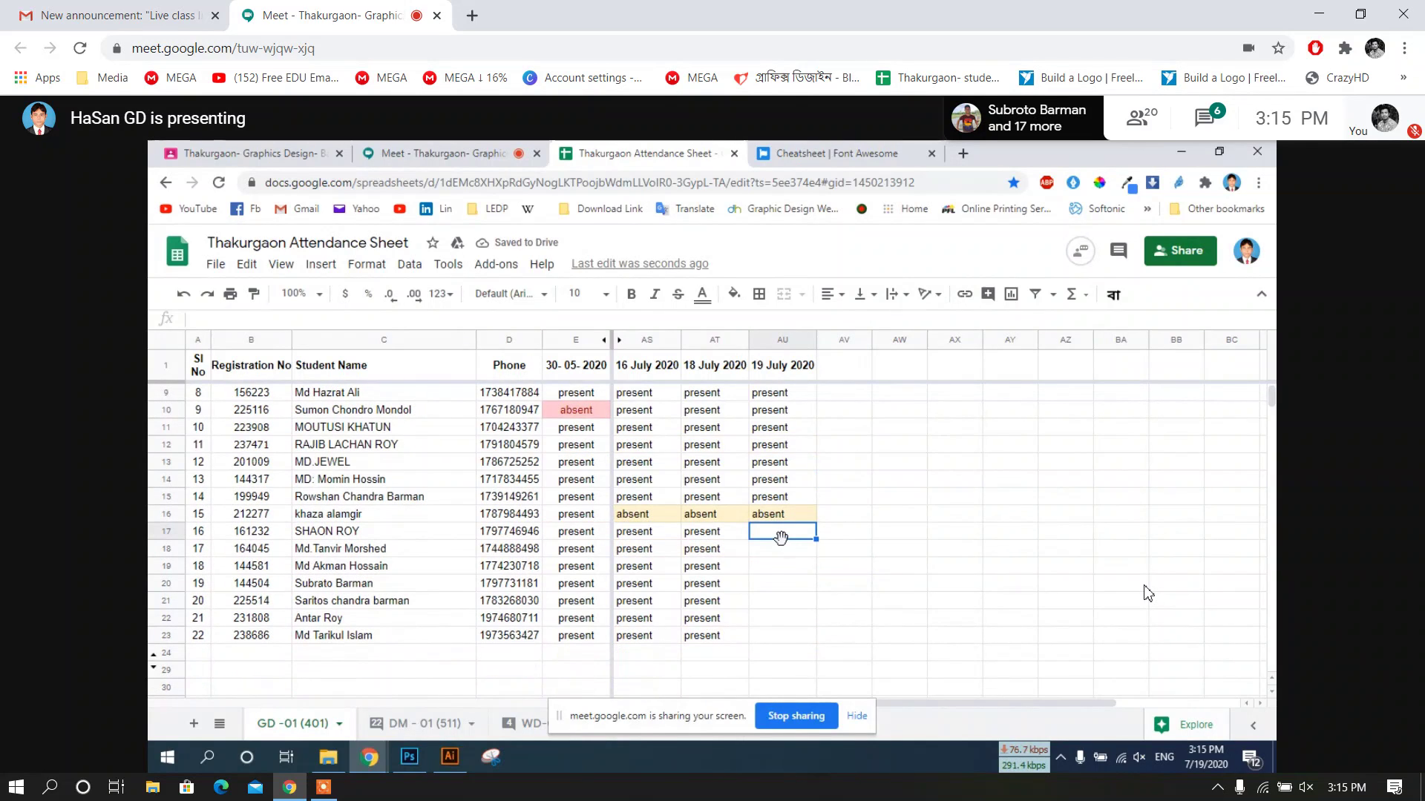
type("p")
key("Return")
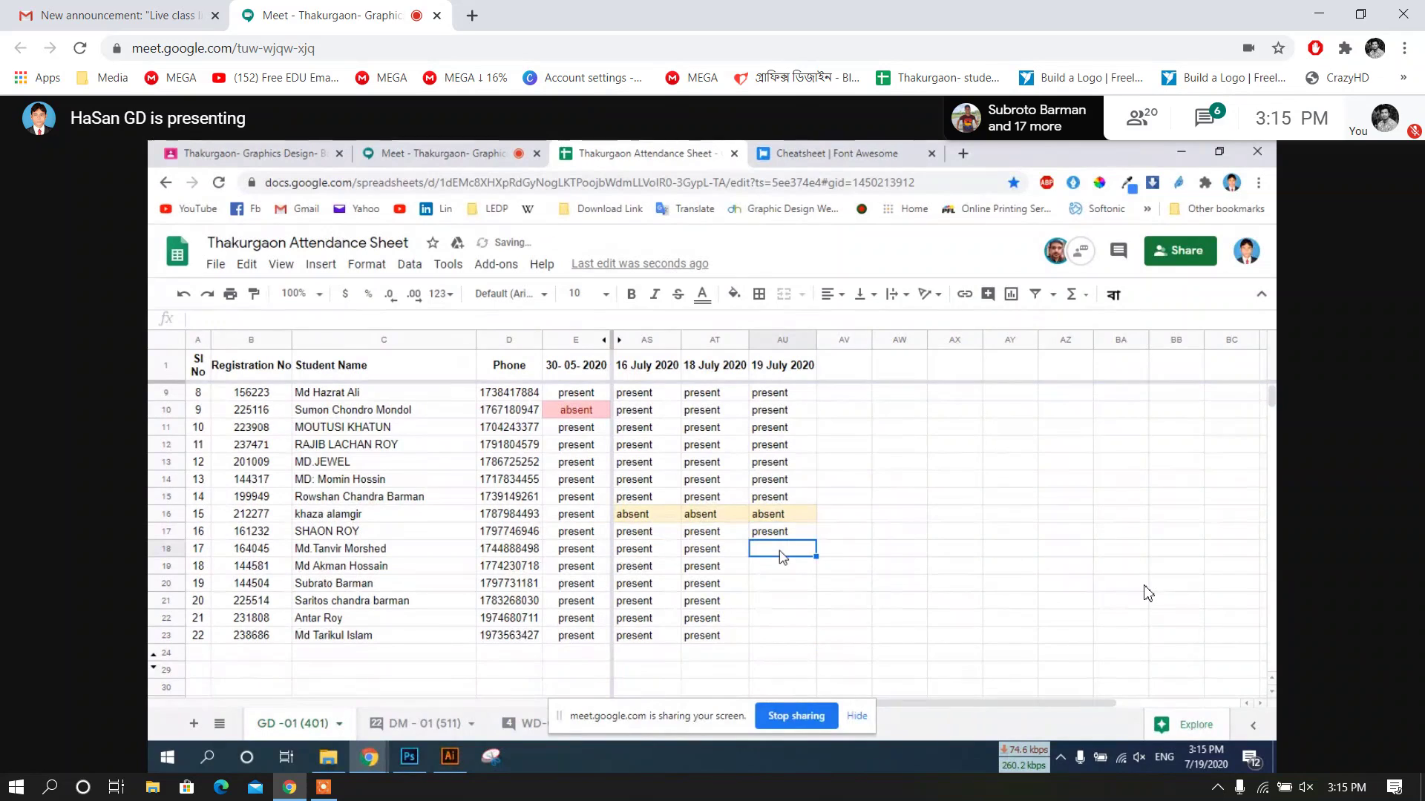
type("p")
key("Return")
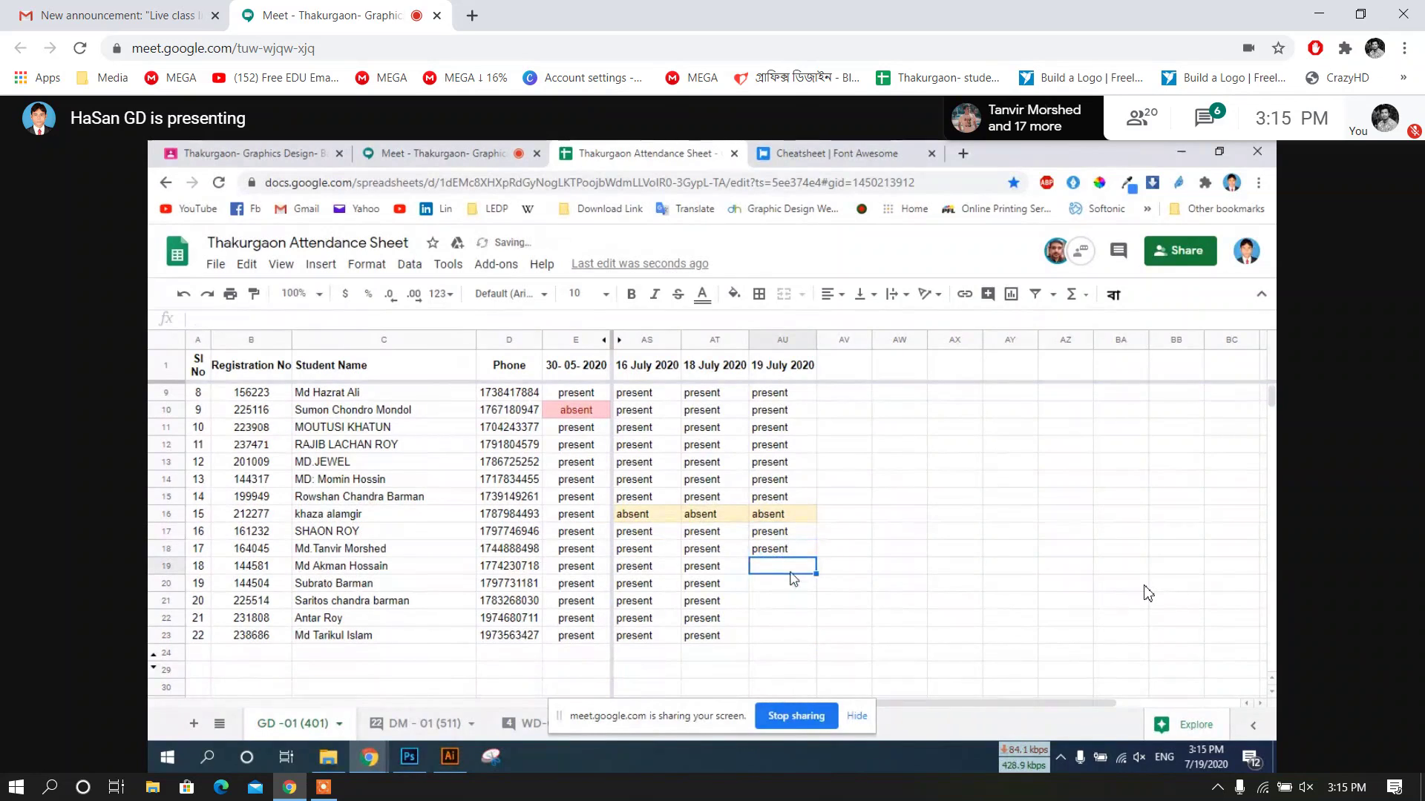
type("p")
key("Return")
type("p")
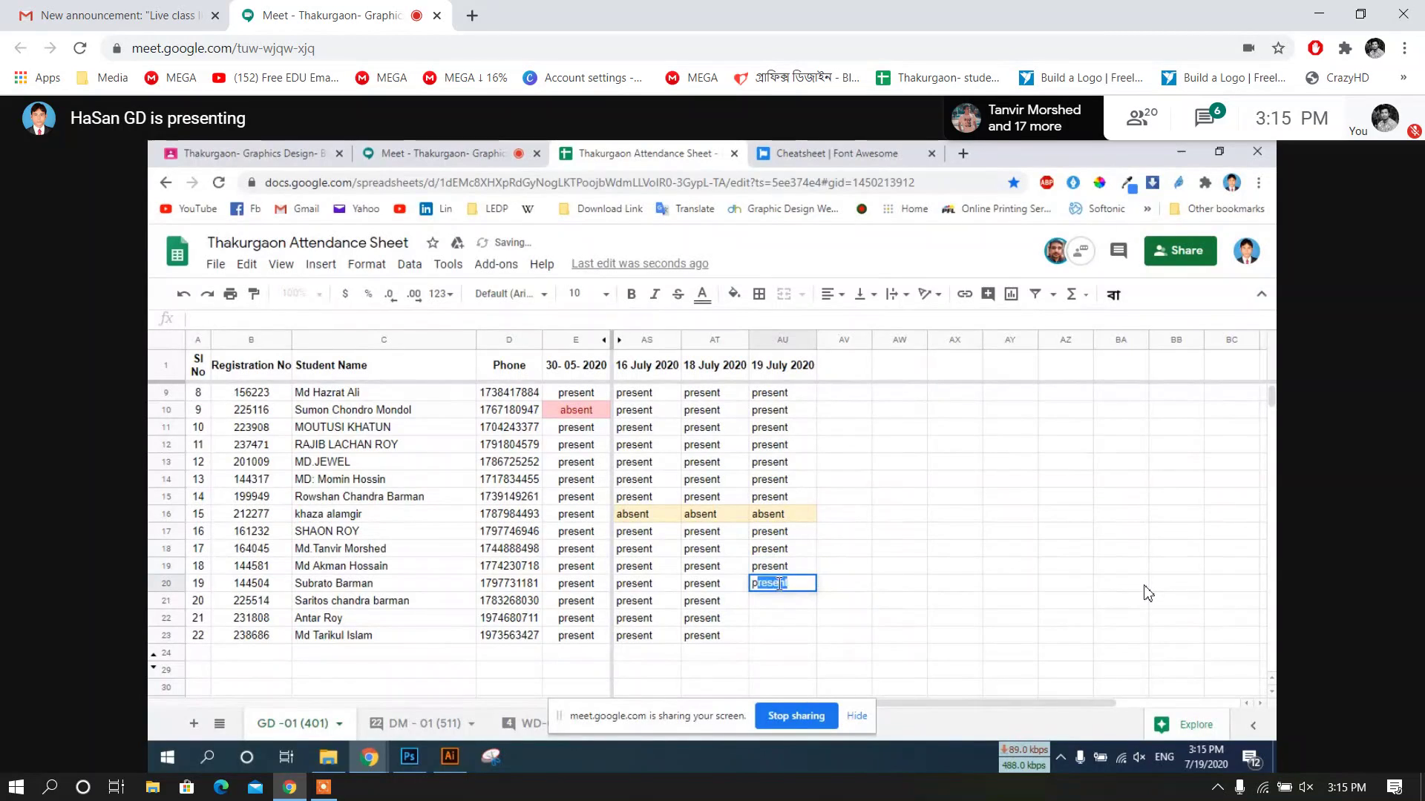
key("Return")
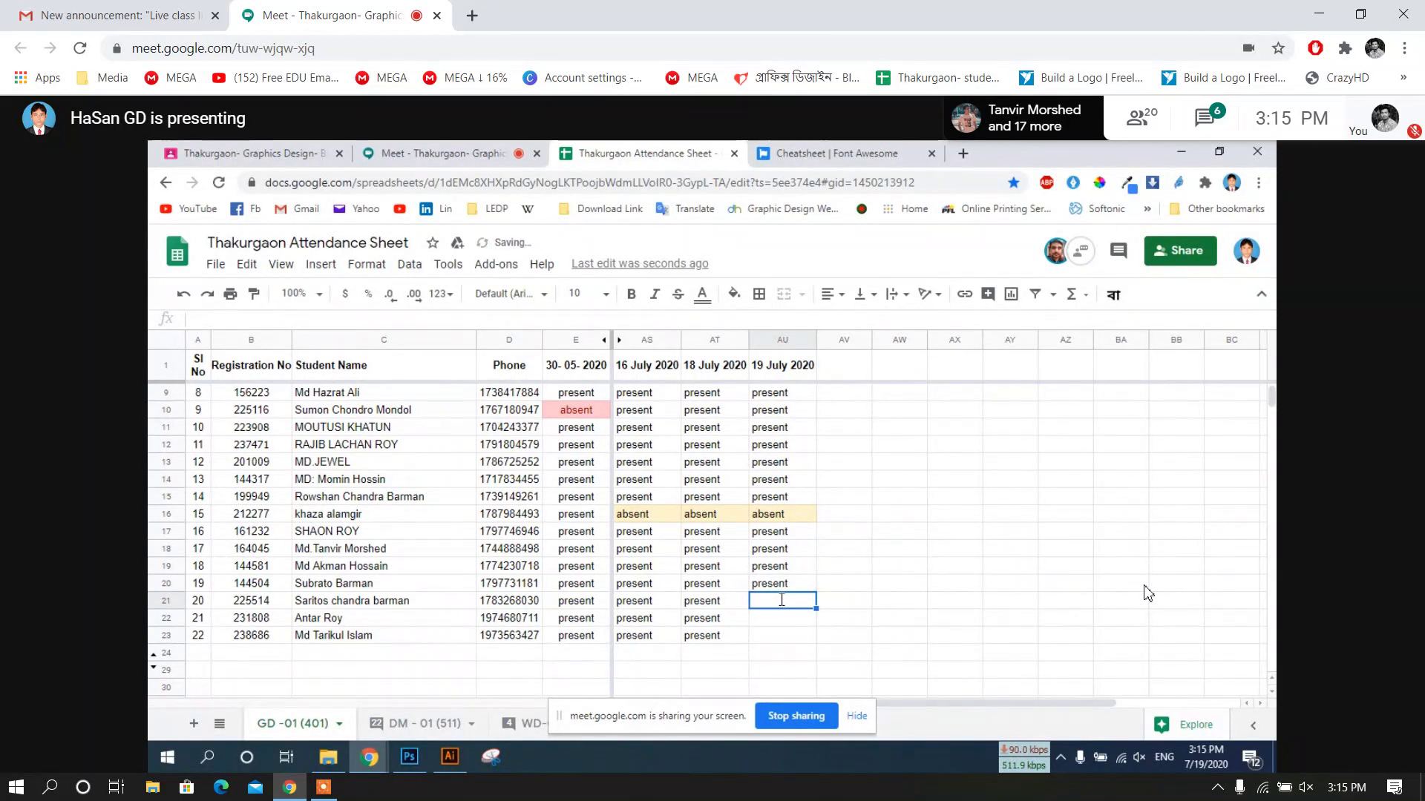
type("p")
key("Return")
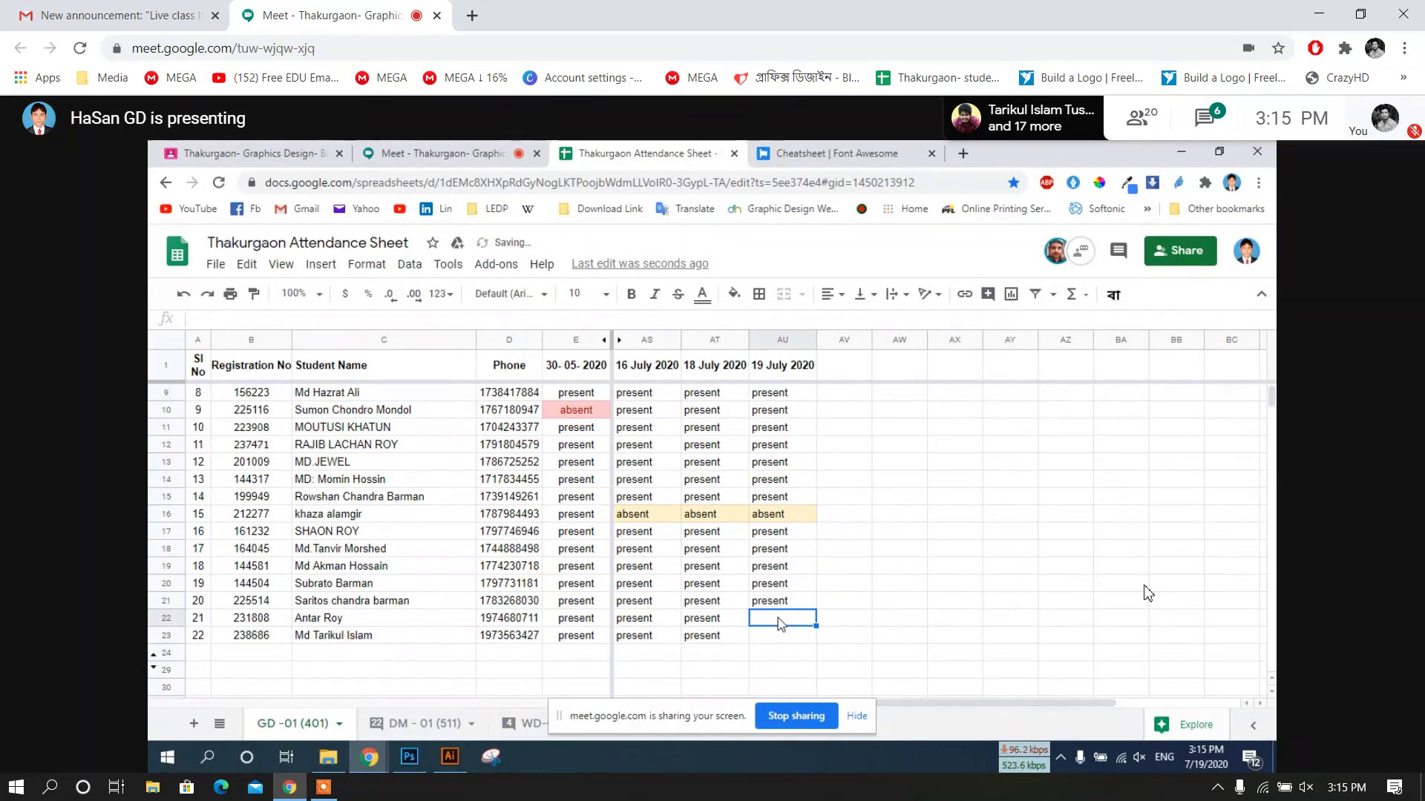
type("p")
key("Return")
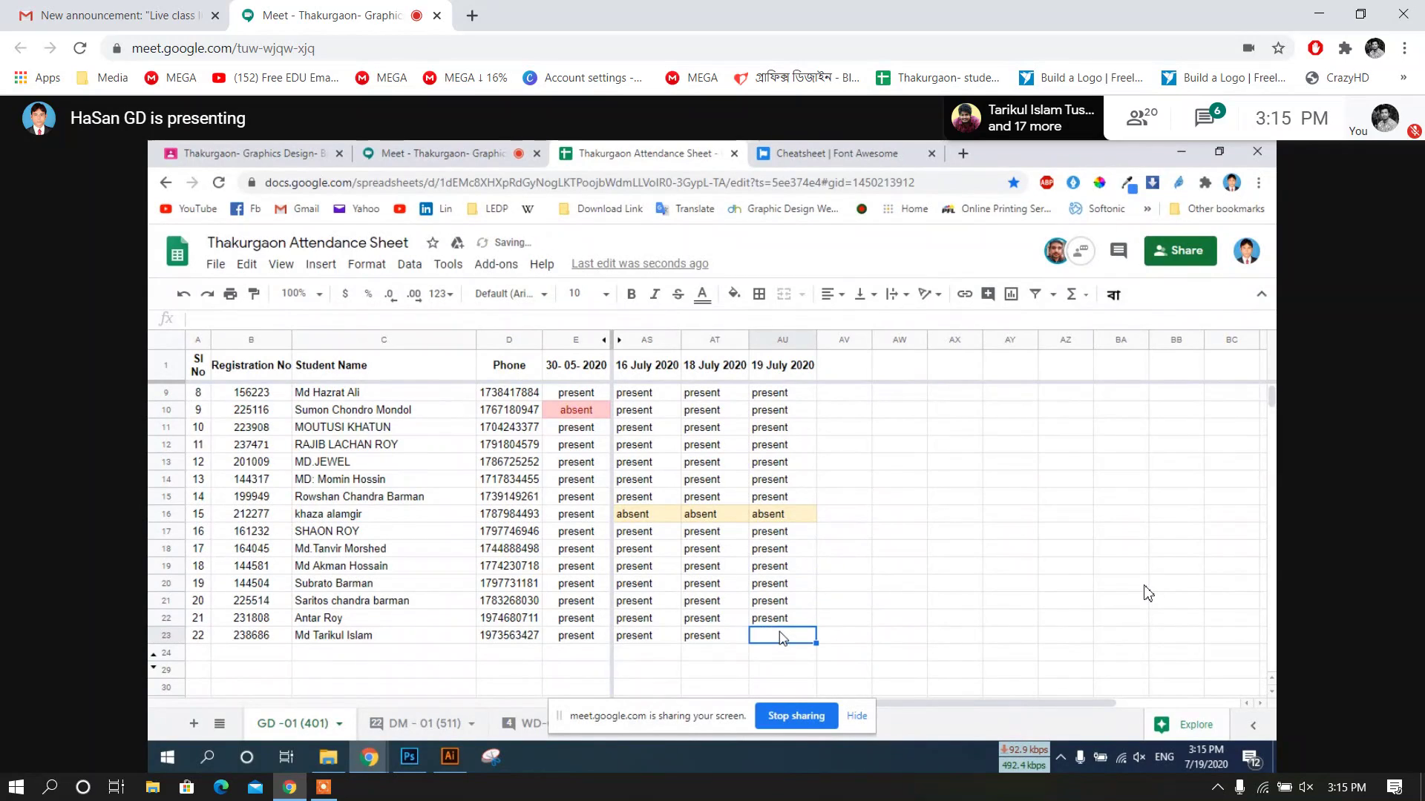
type("present")
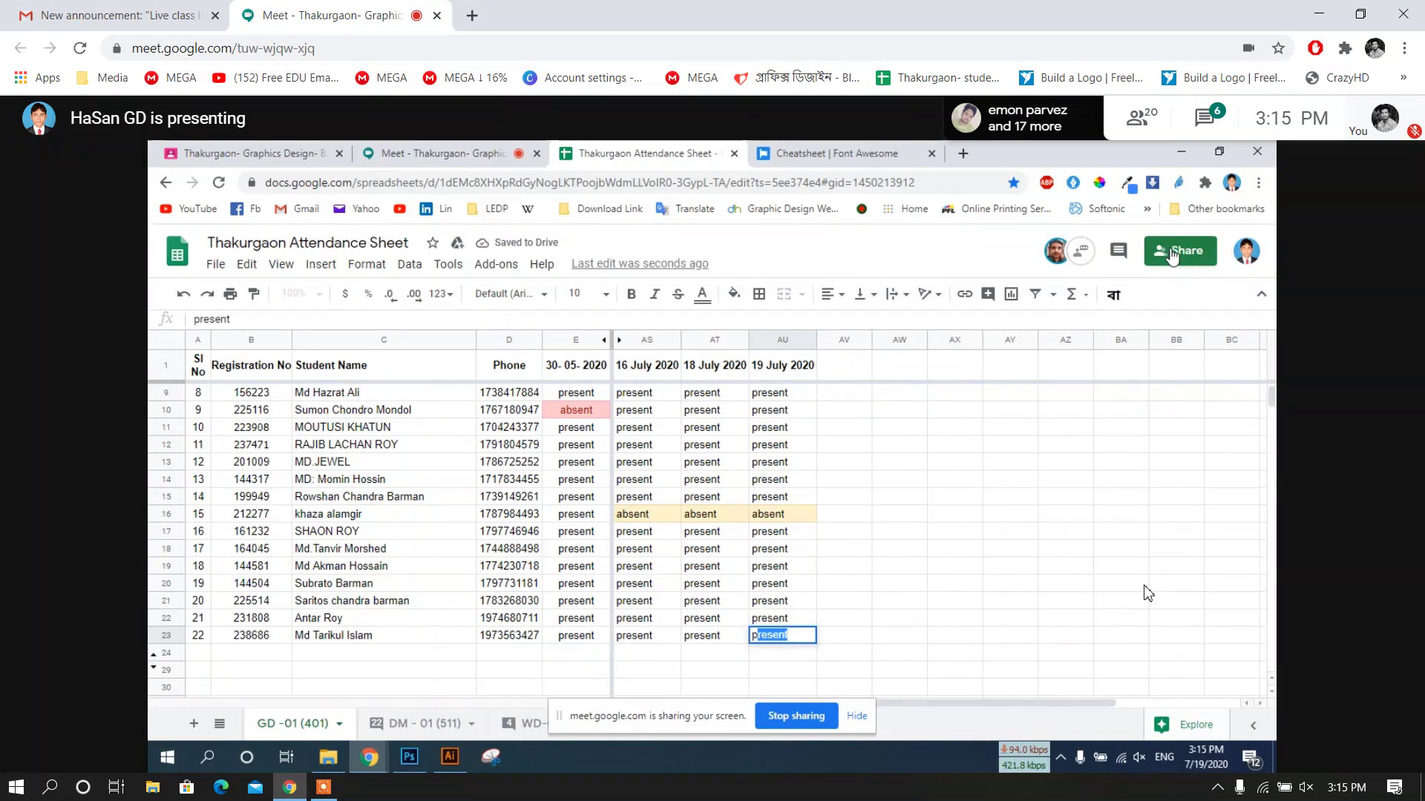
left_click(1171, 254)
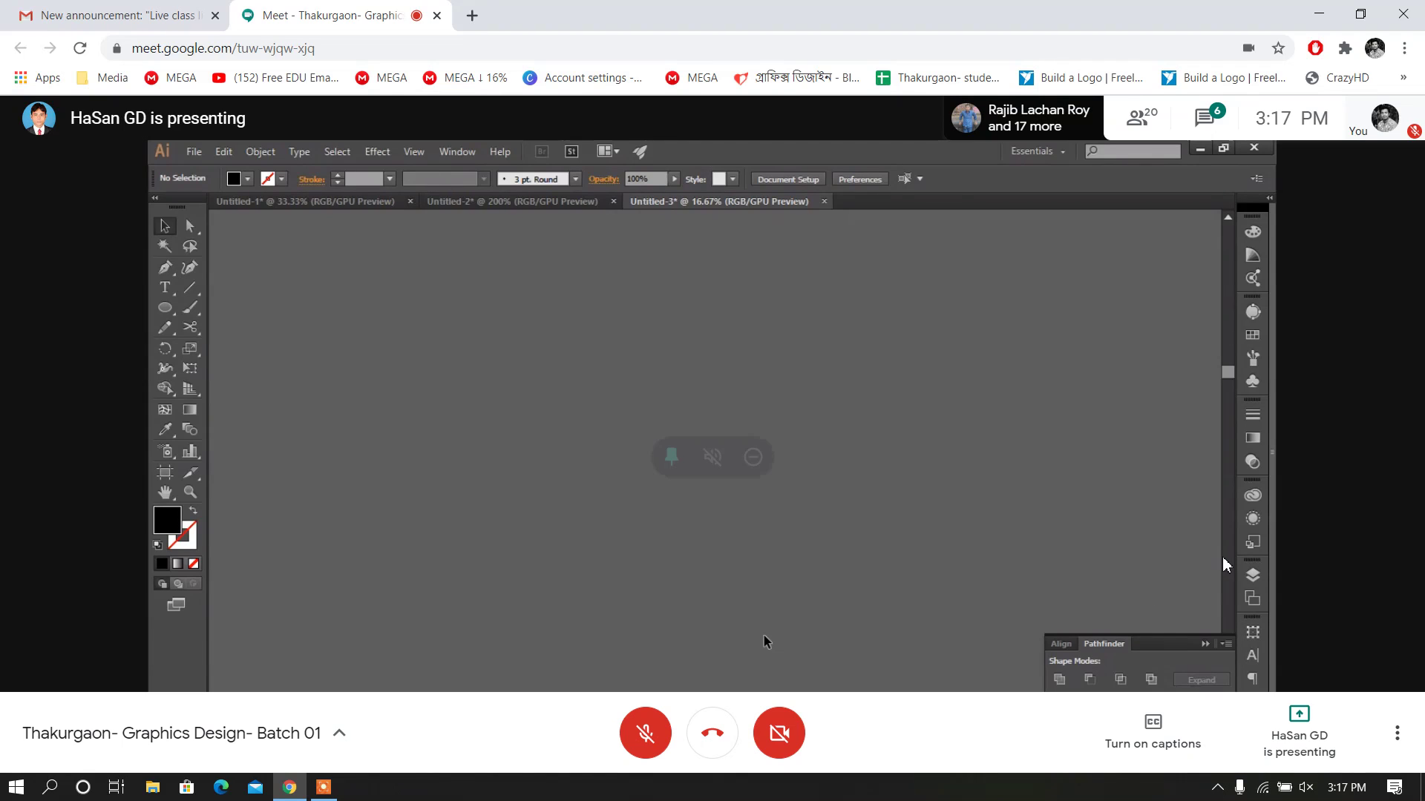
In the screen recorder, set the microphone volume to 20% and minimize the recorder's control window
mouse_move(1224, 566)
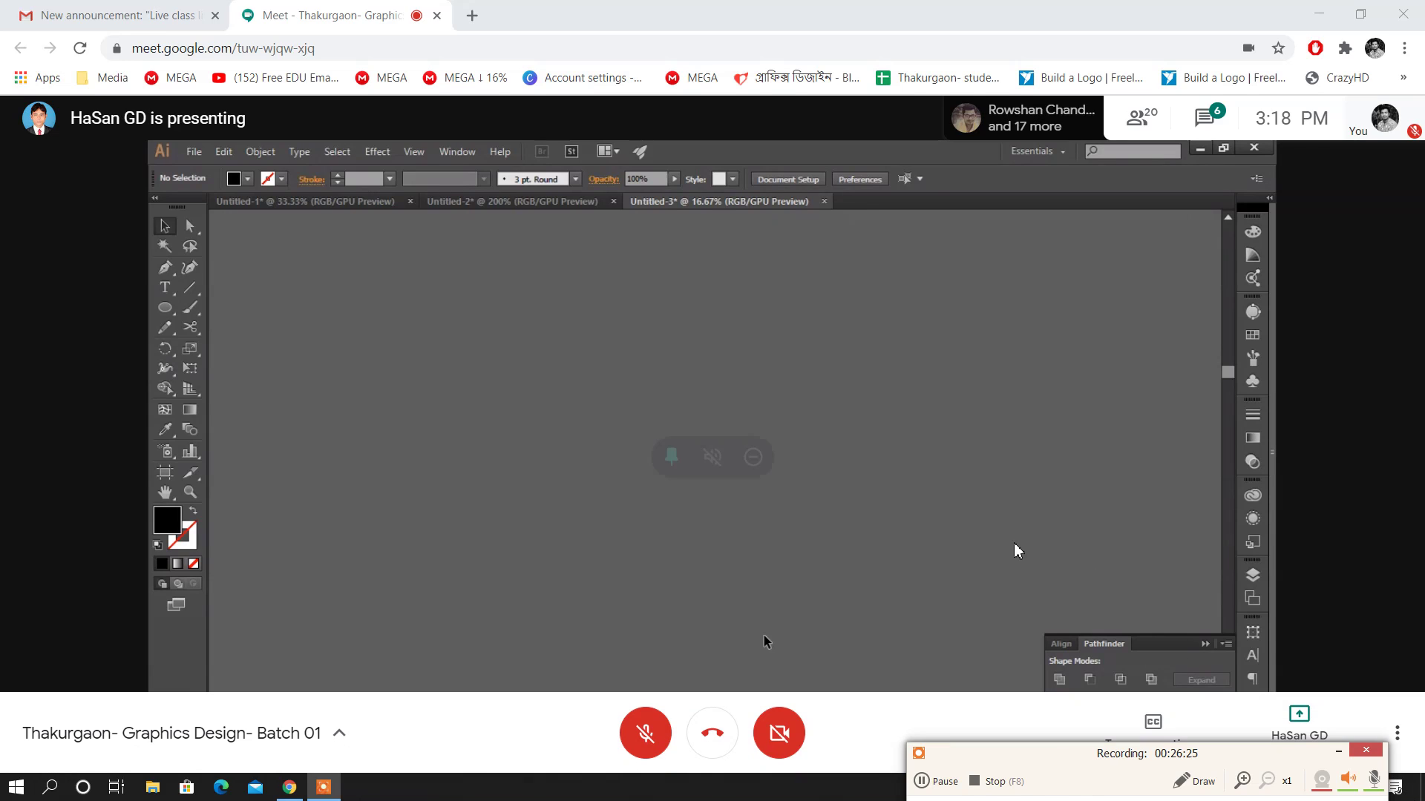
mouse_move(1295, 759)
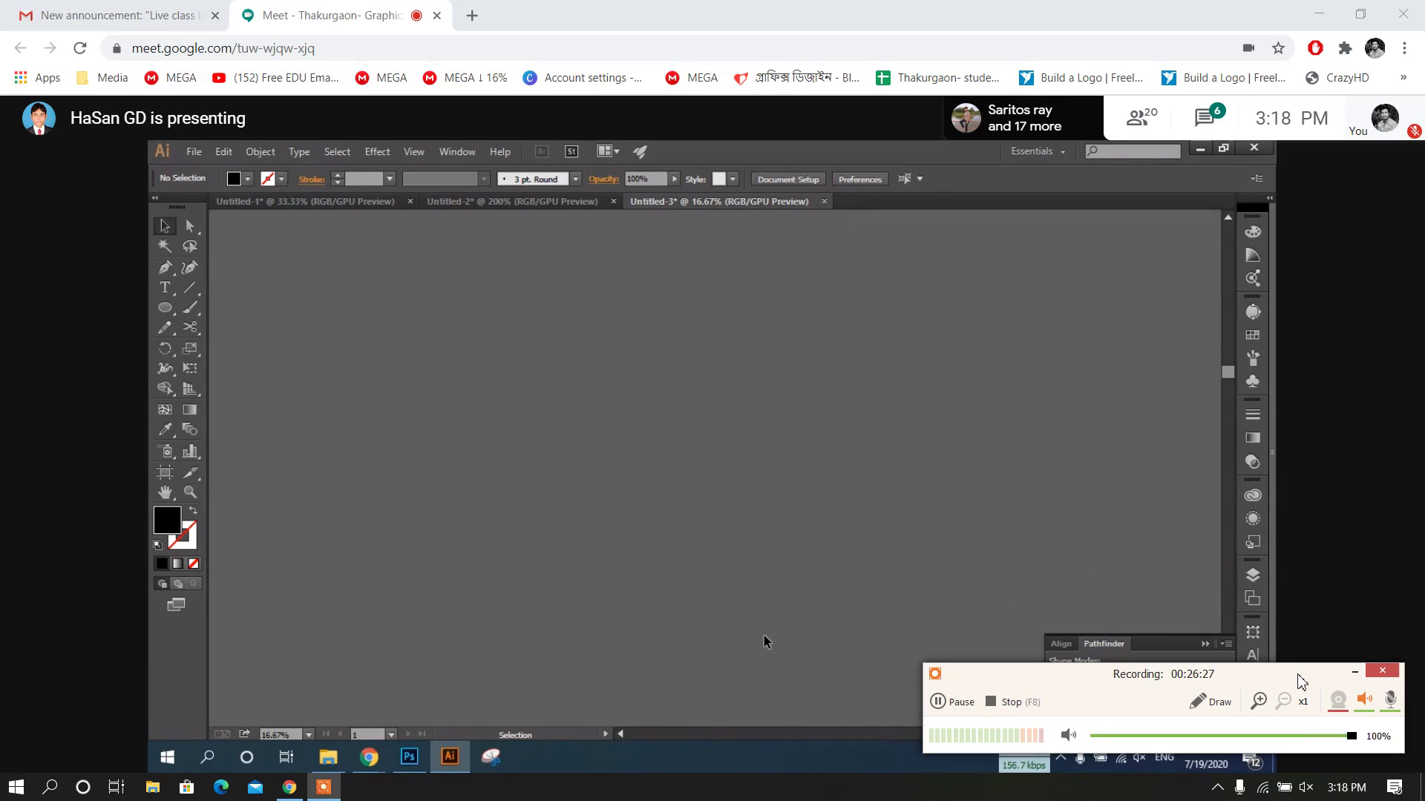
mouse_move(1390, 704)
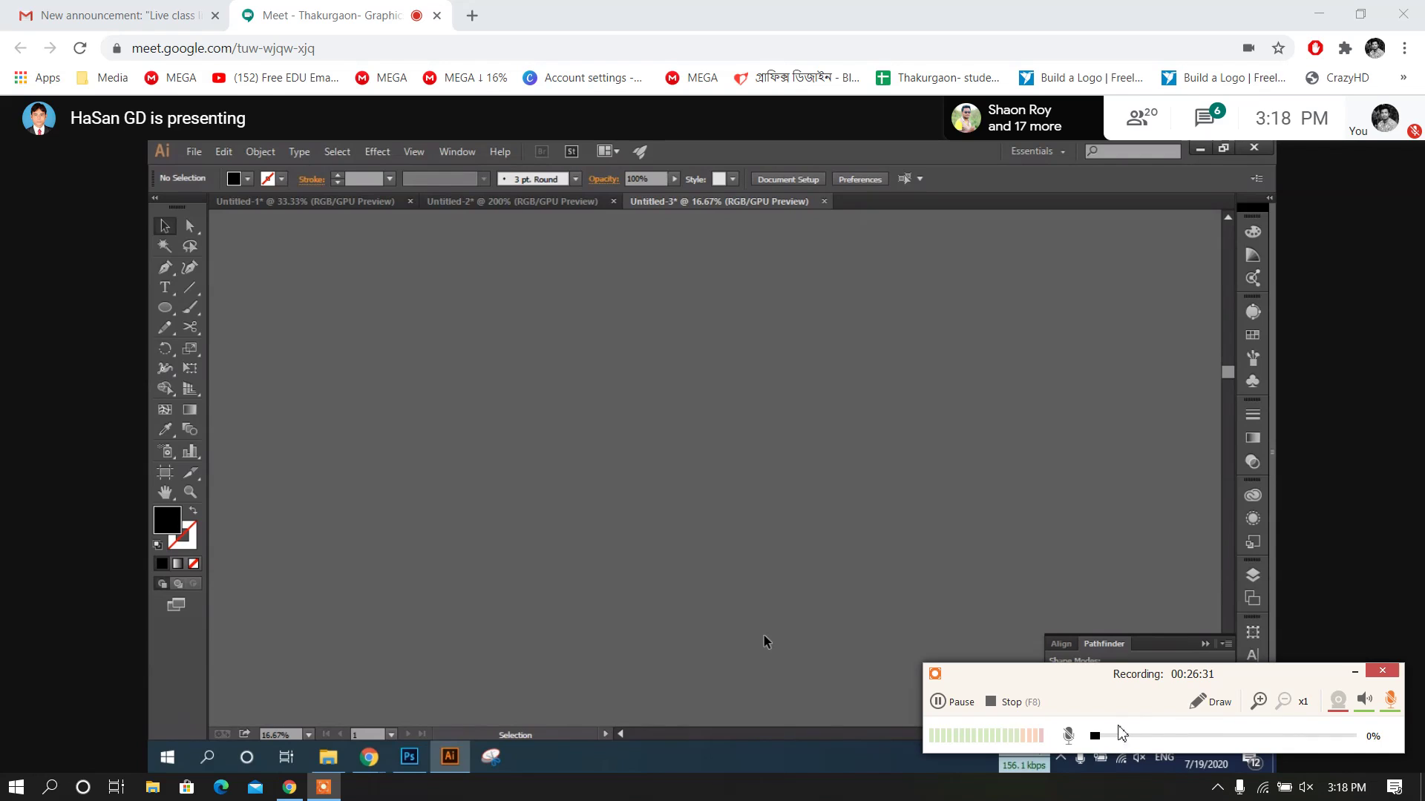
left_click(1140, 737)
left_click(1144, 743)
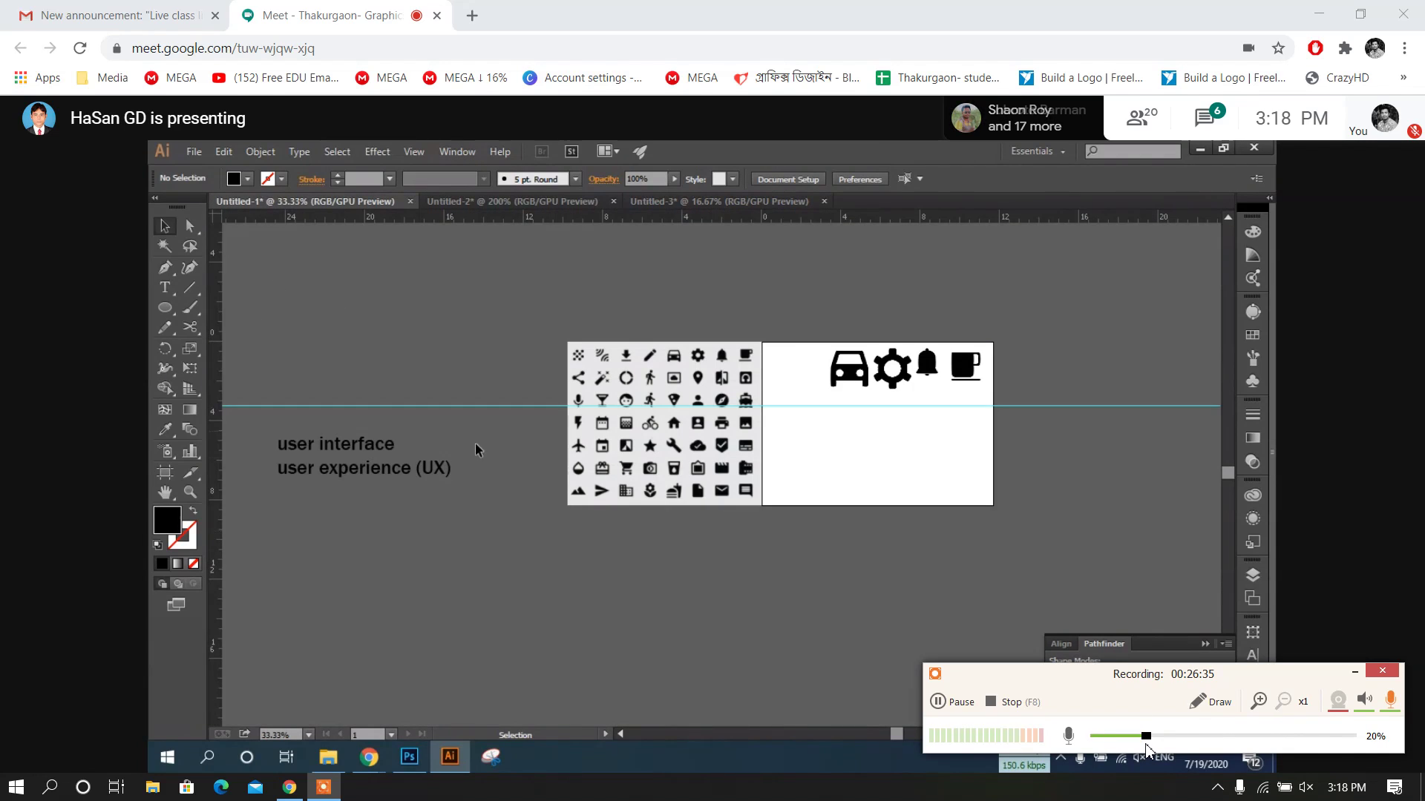
left_click_drag(1148, 747, 1052, 724)
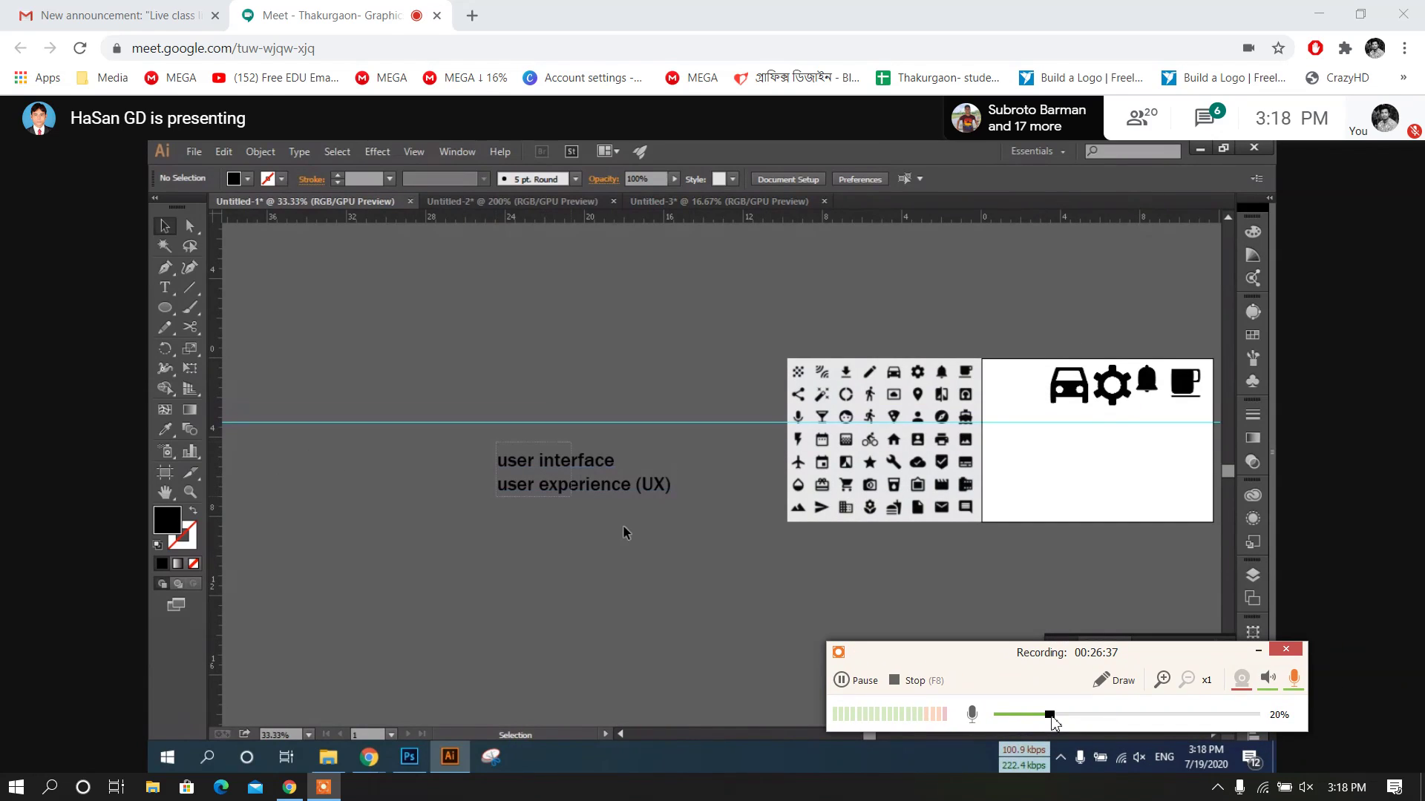
left_click(1257, 652)
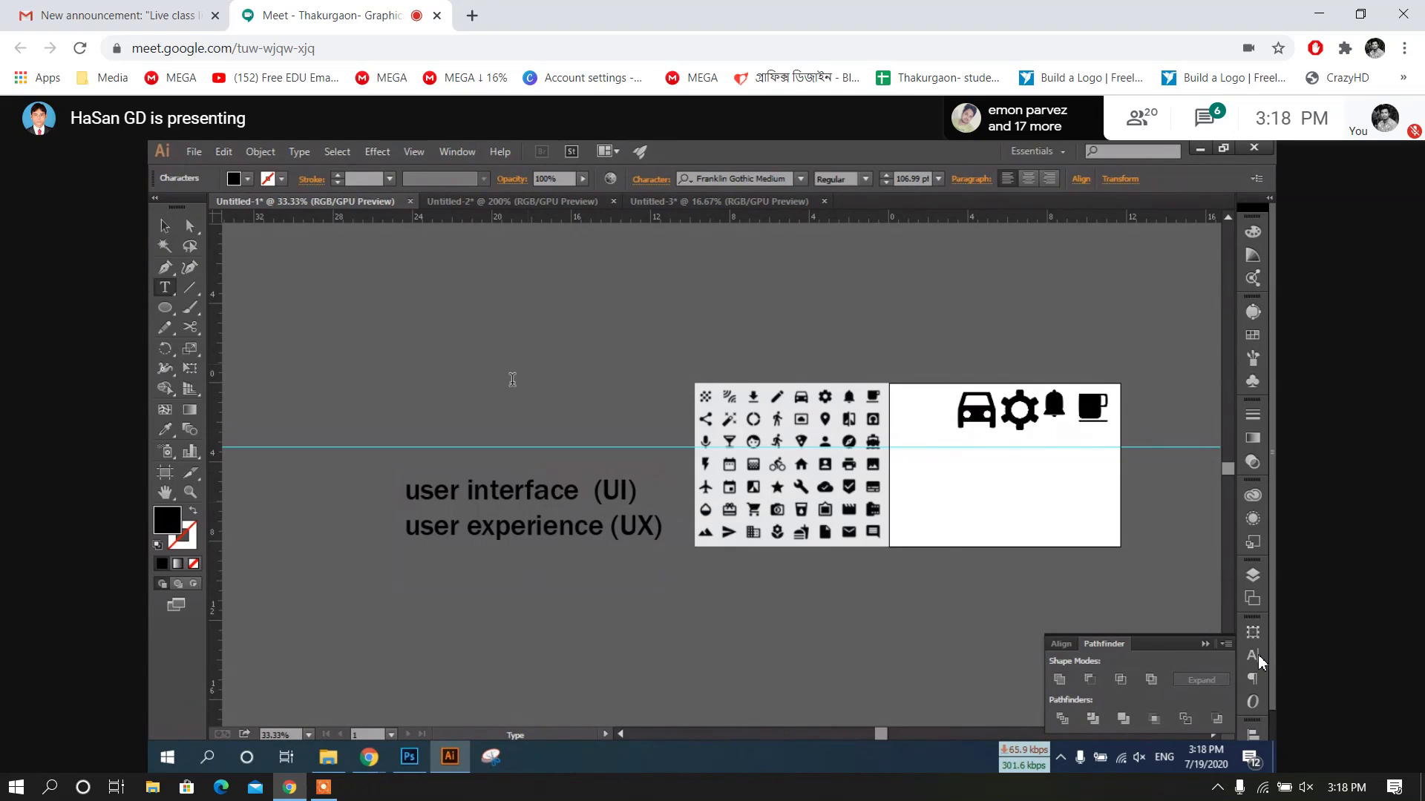
Move the "user interface (UI) / user experience (UX)" text from the Untitled-1 document into the Untitled-3 document
left_click(176, 228)
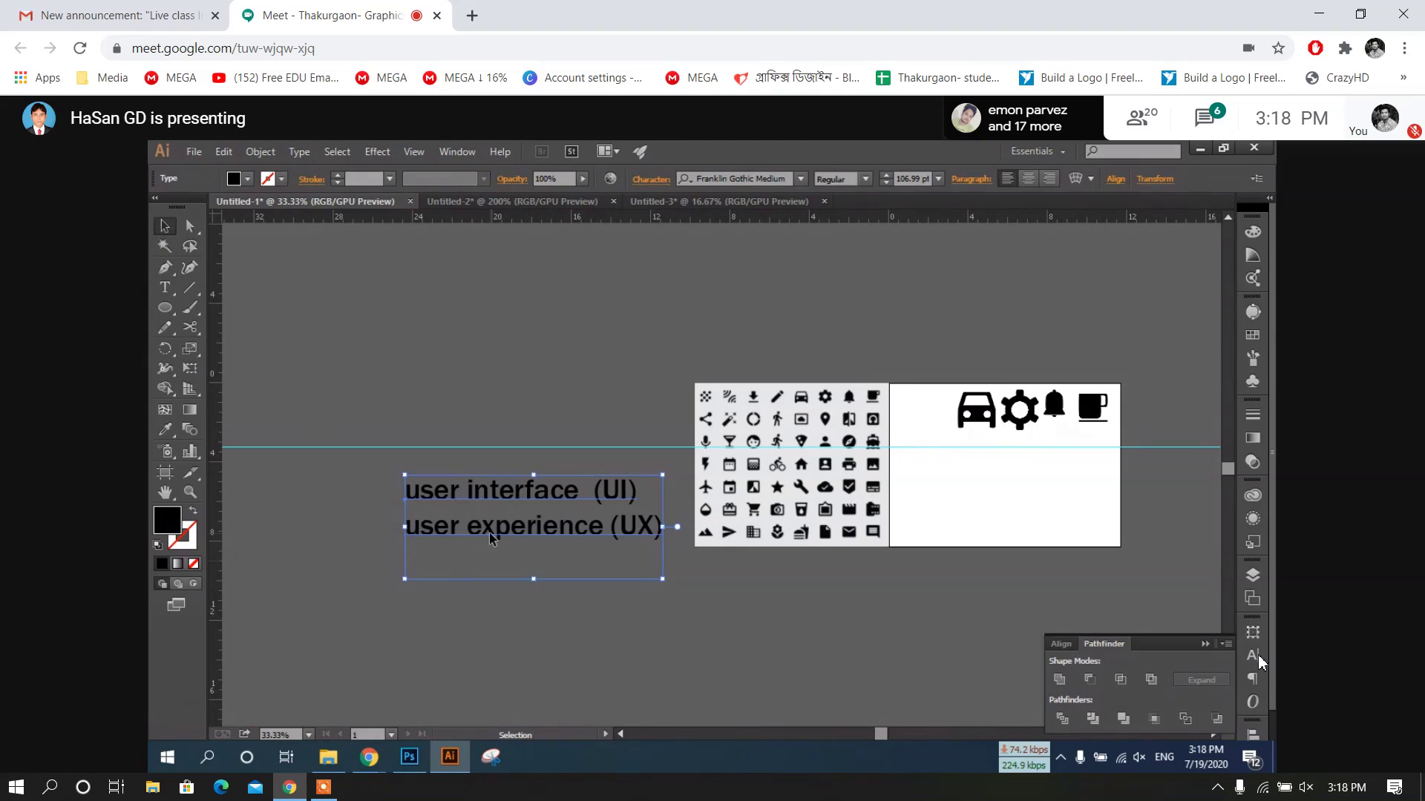
left_click_drag(489, 533, 502, 568)
left_click(687, 636)
scroll(687, 636, "down", 2)
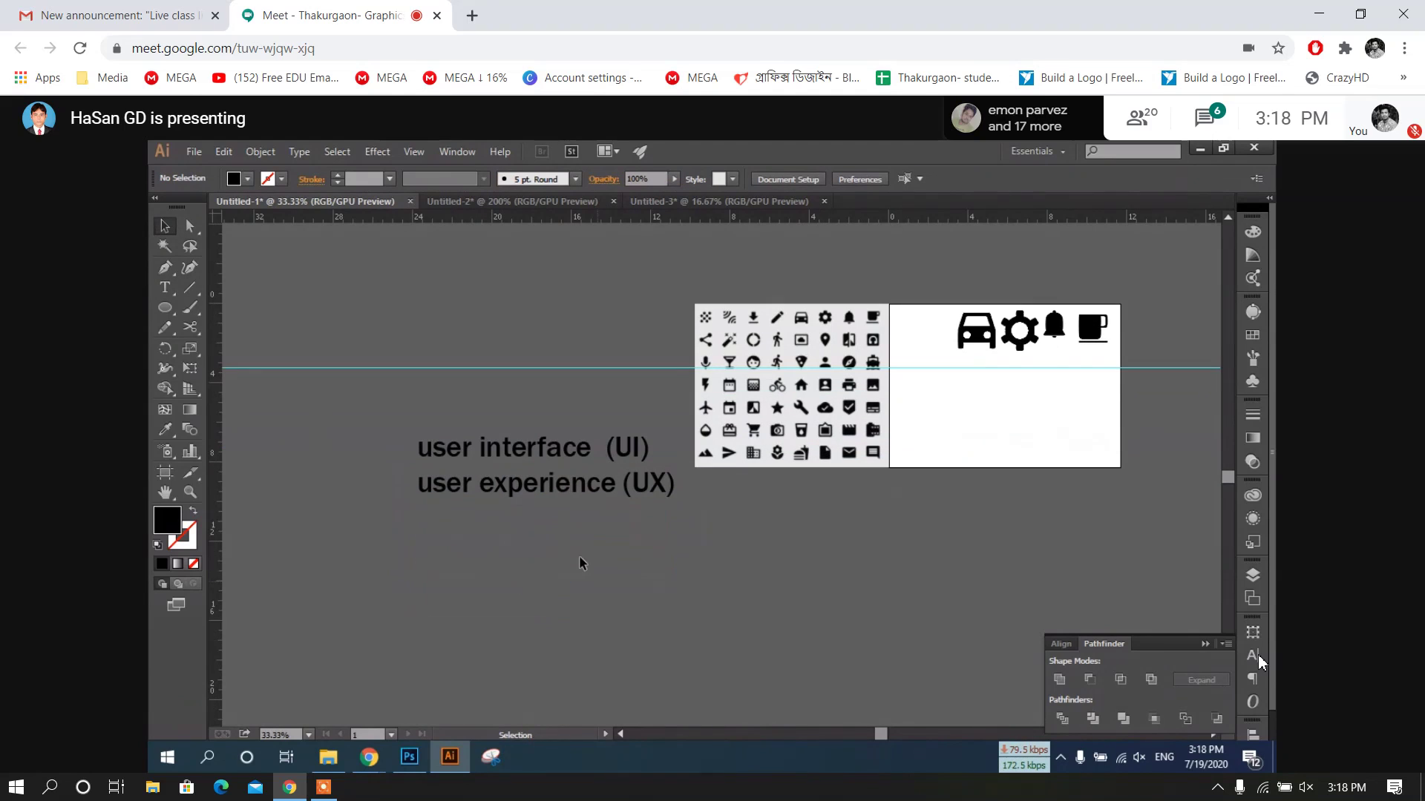
left_click_drag(556, 476, 819, 244)
left_click_drag(696, 146, 719, 201)
left_click_drag(600, 510, 605, 512)
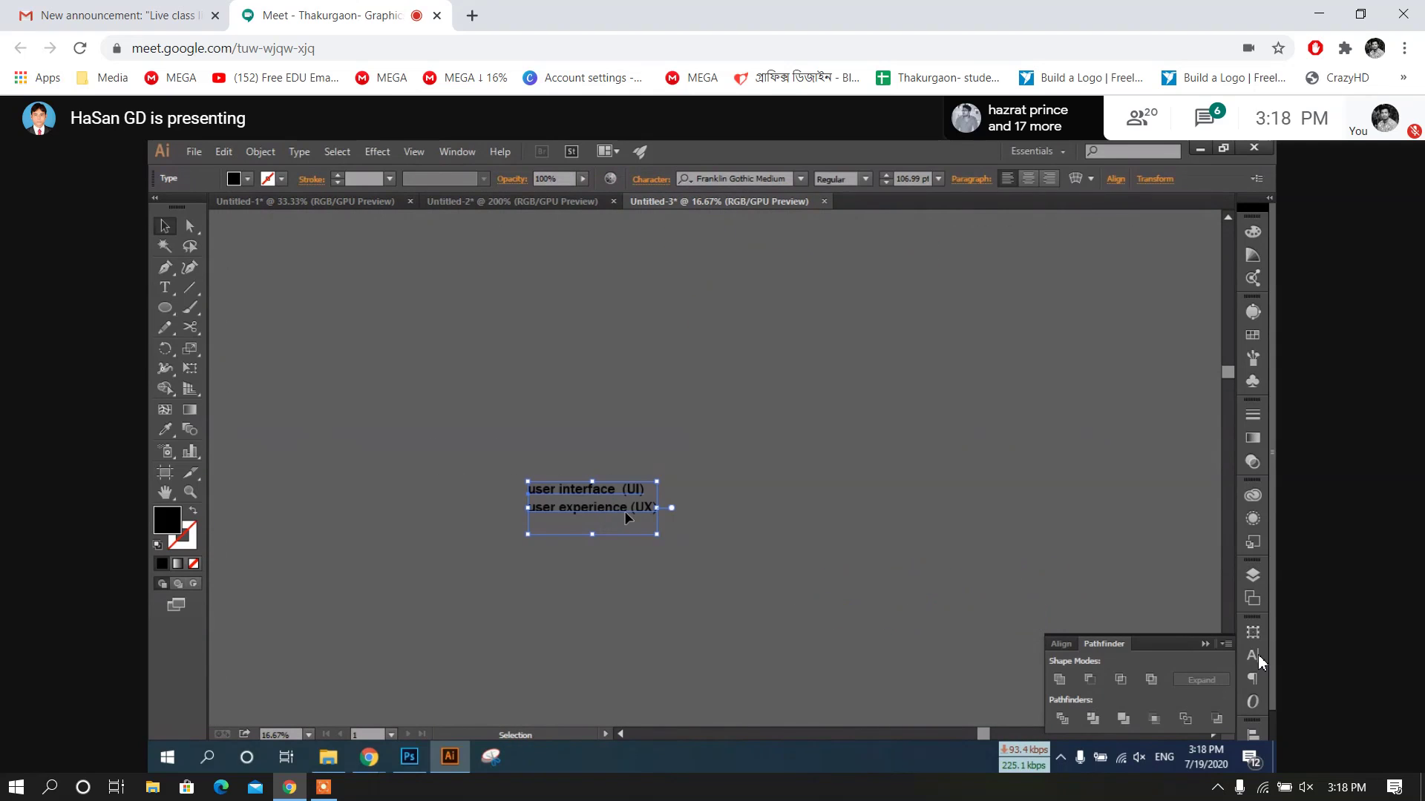
Place the UI/UX text on the lower part of the iPhone 5S artboard and activate the Artboard tool
key("ctrl+minus")
key("ctrl+minus")
key("ctrl+minus")
key("ctrl+minus")
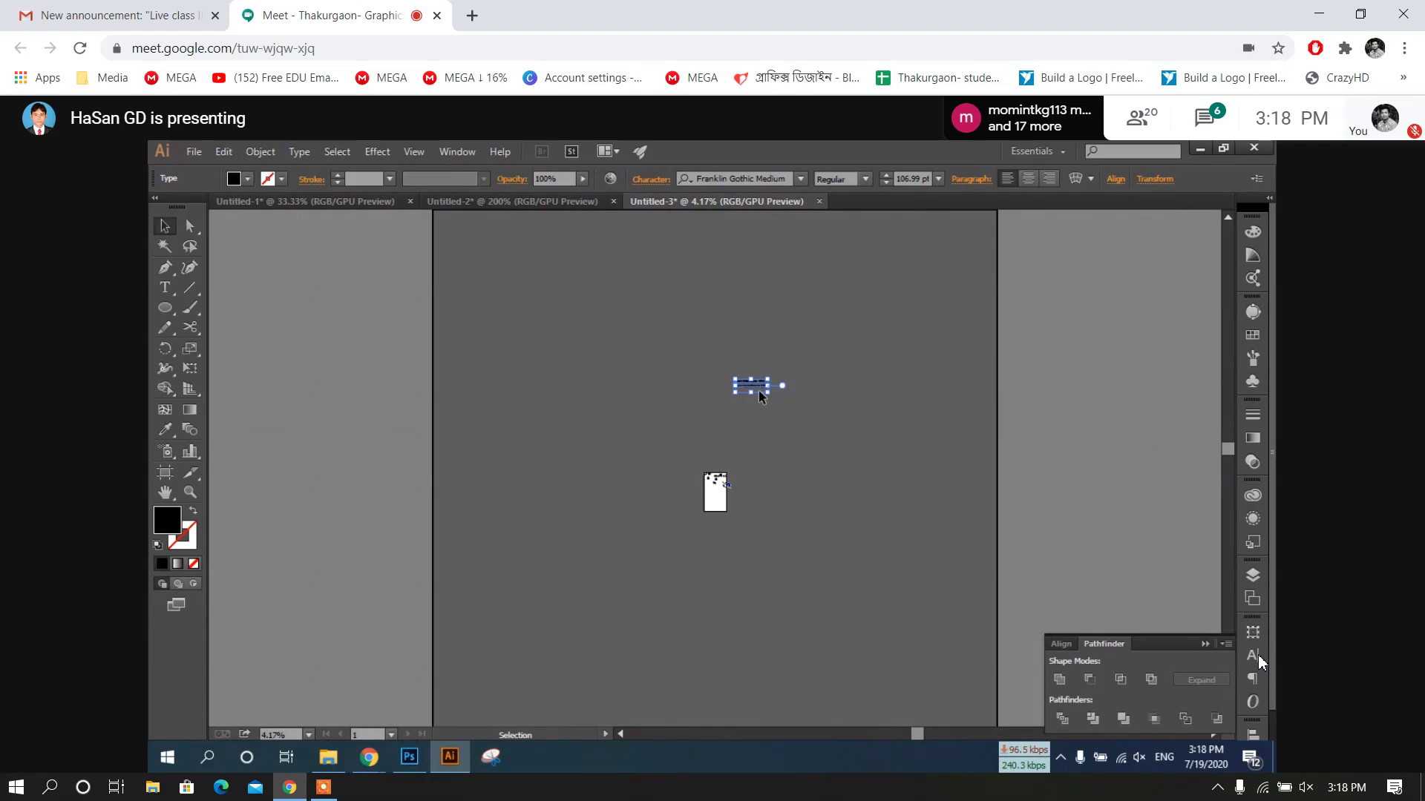
left_click_drag(758, 391, 728, 482)
scroll(702, 553, "up", 5)
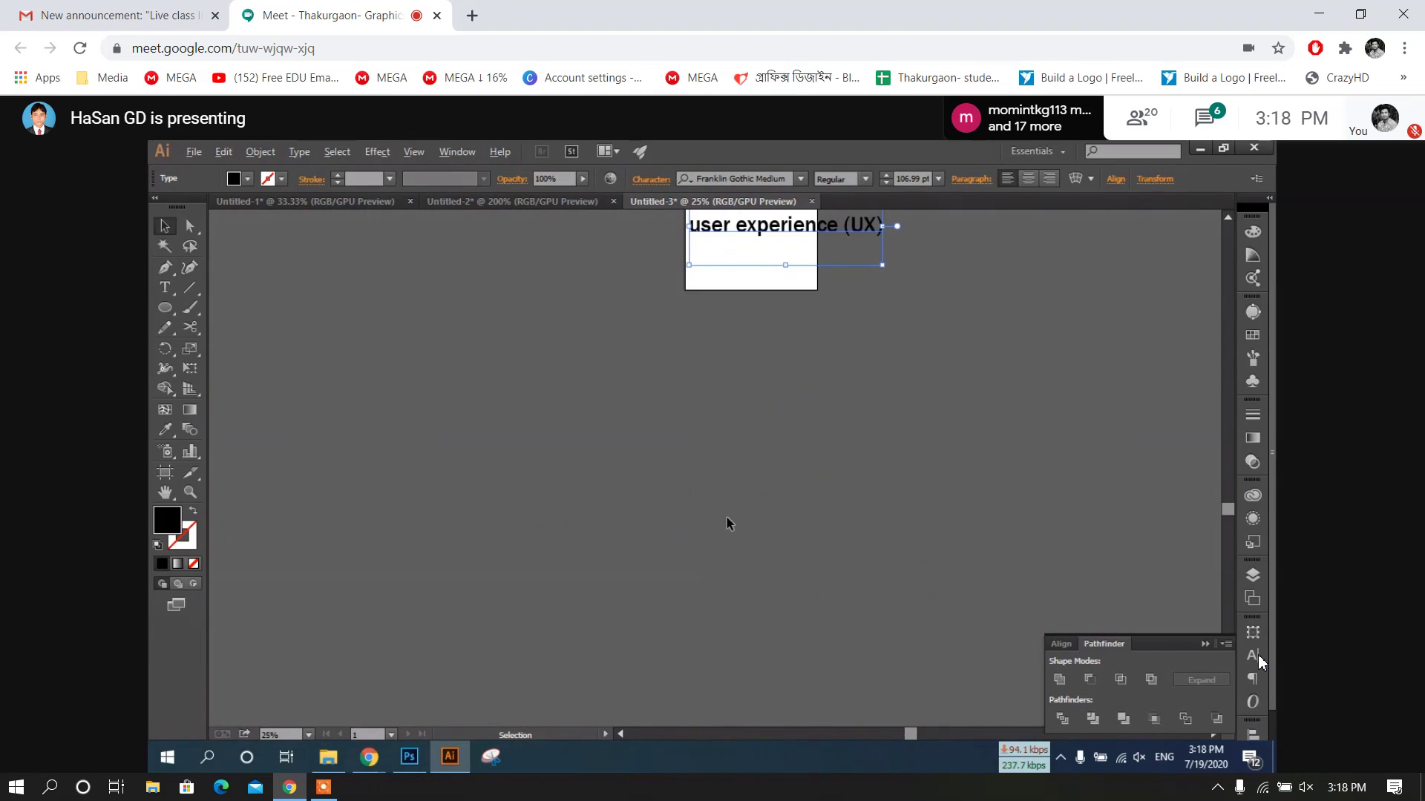
scroll(725, 524, "up", 5)
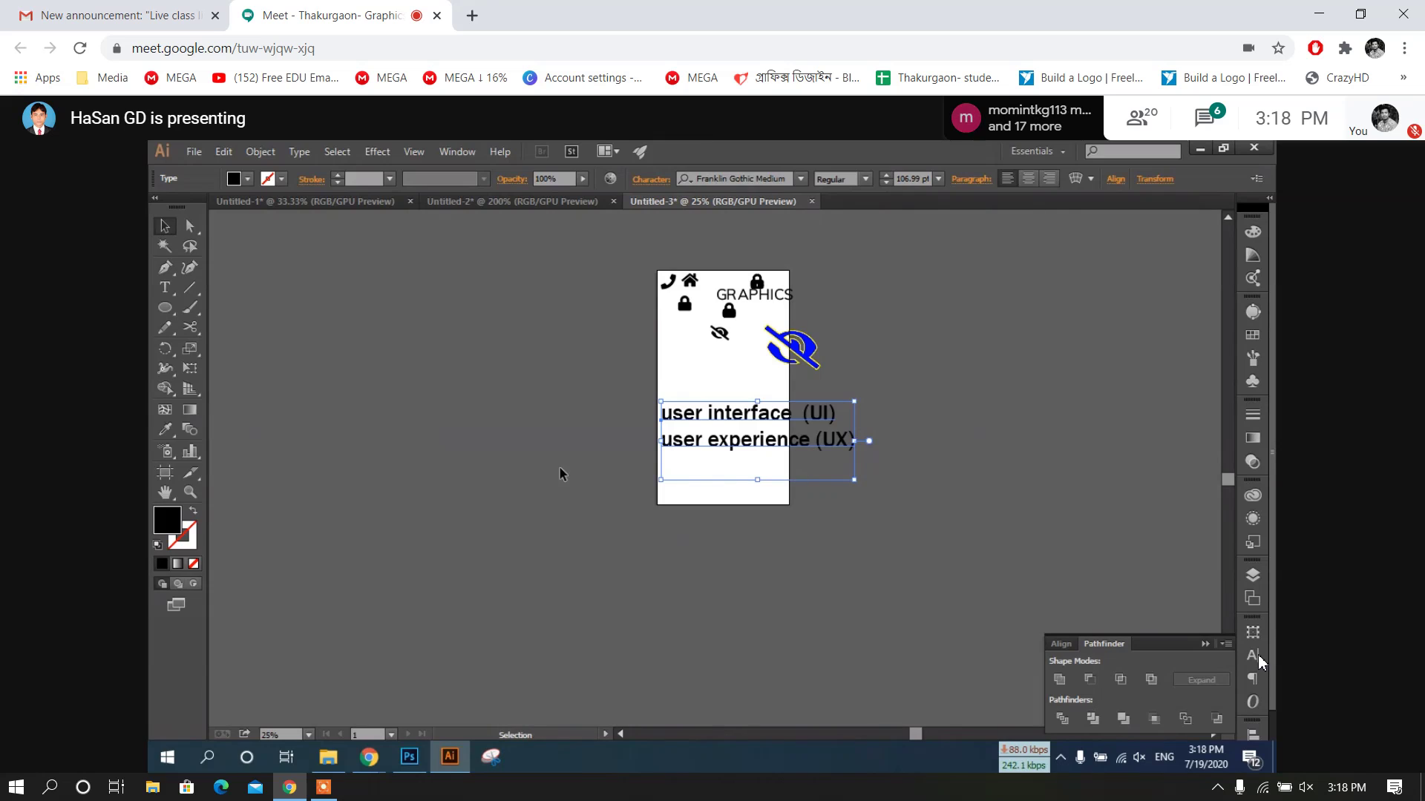
left_click(166, 489)
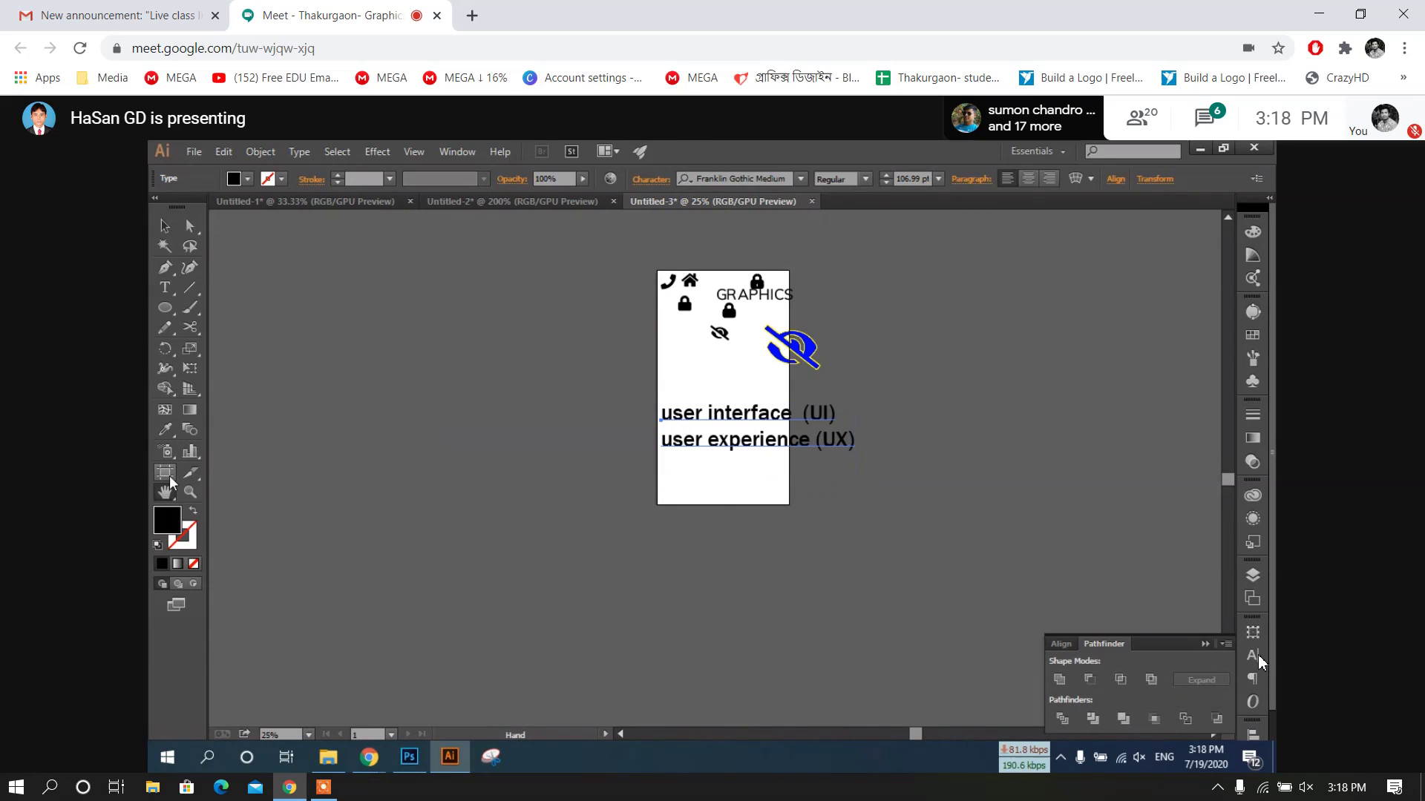
left_click(165, 473)
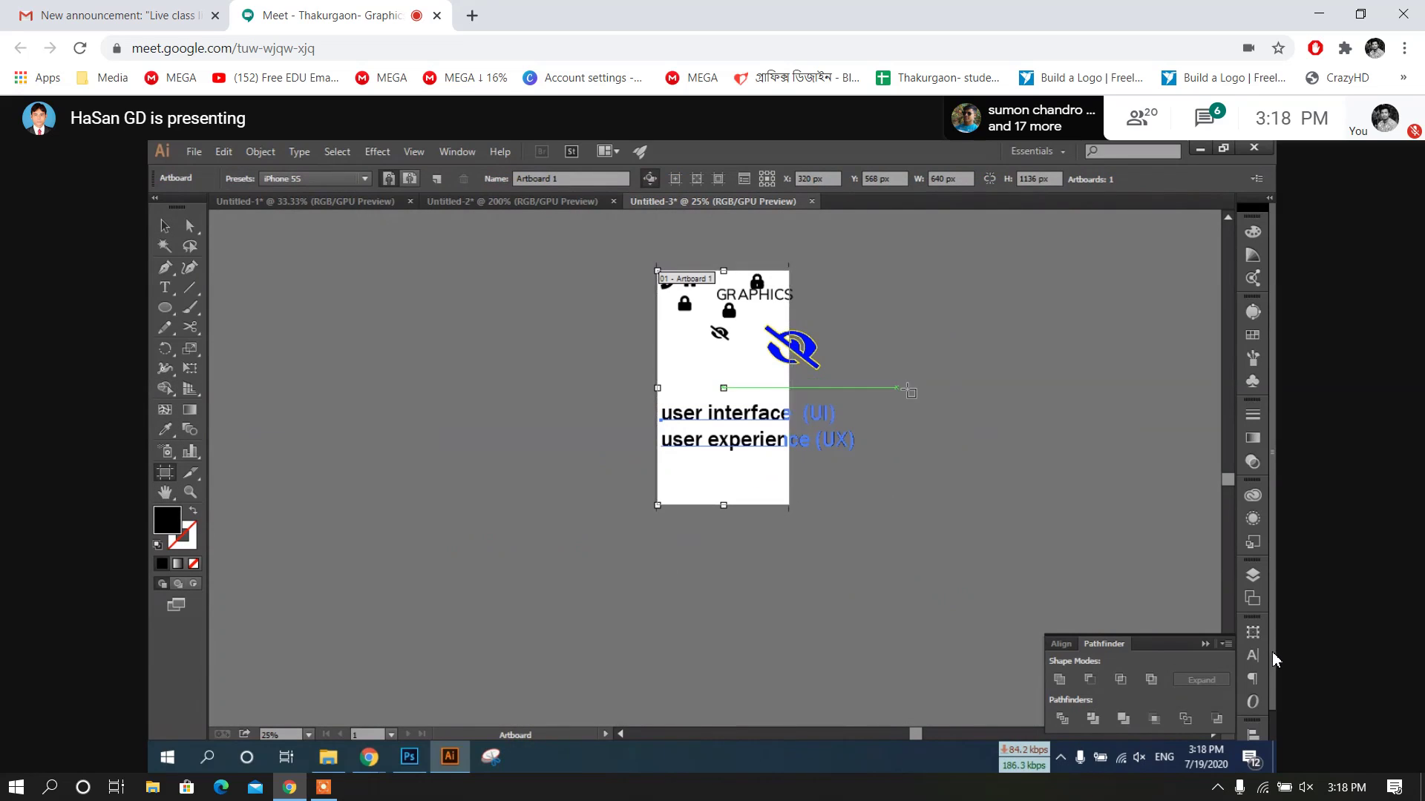
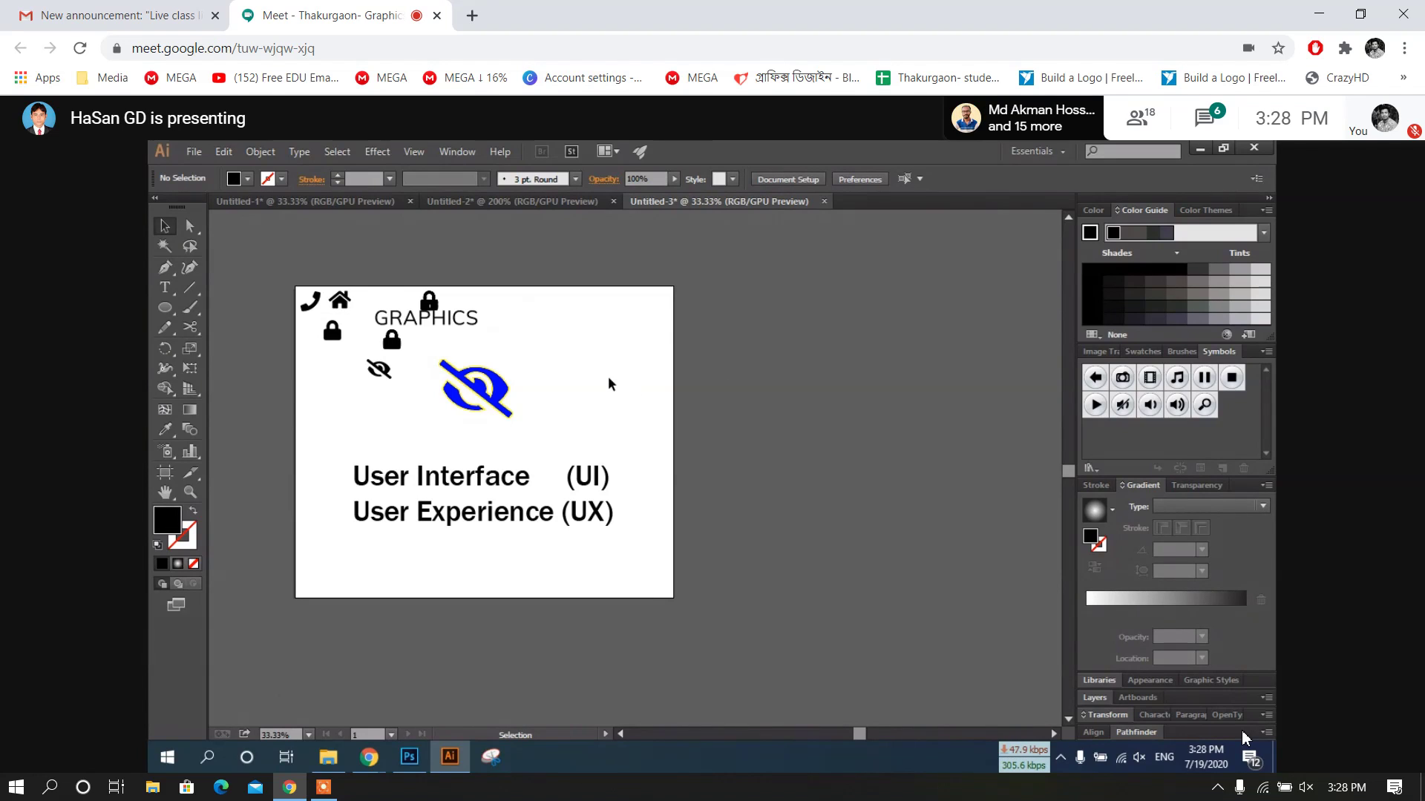
Open the settings for a new document and move the dialog aside
left_click(191, 149)
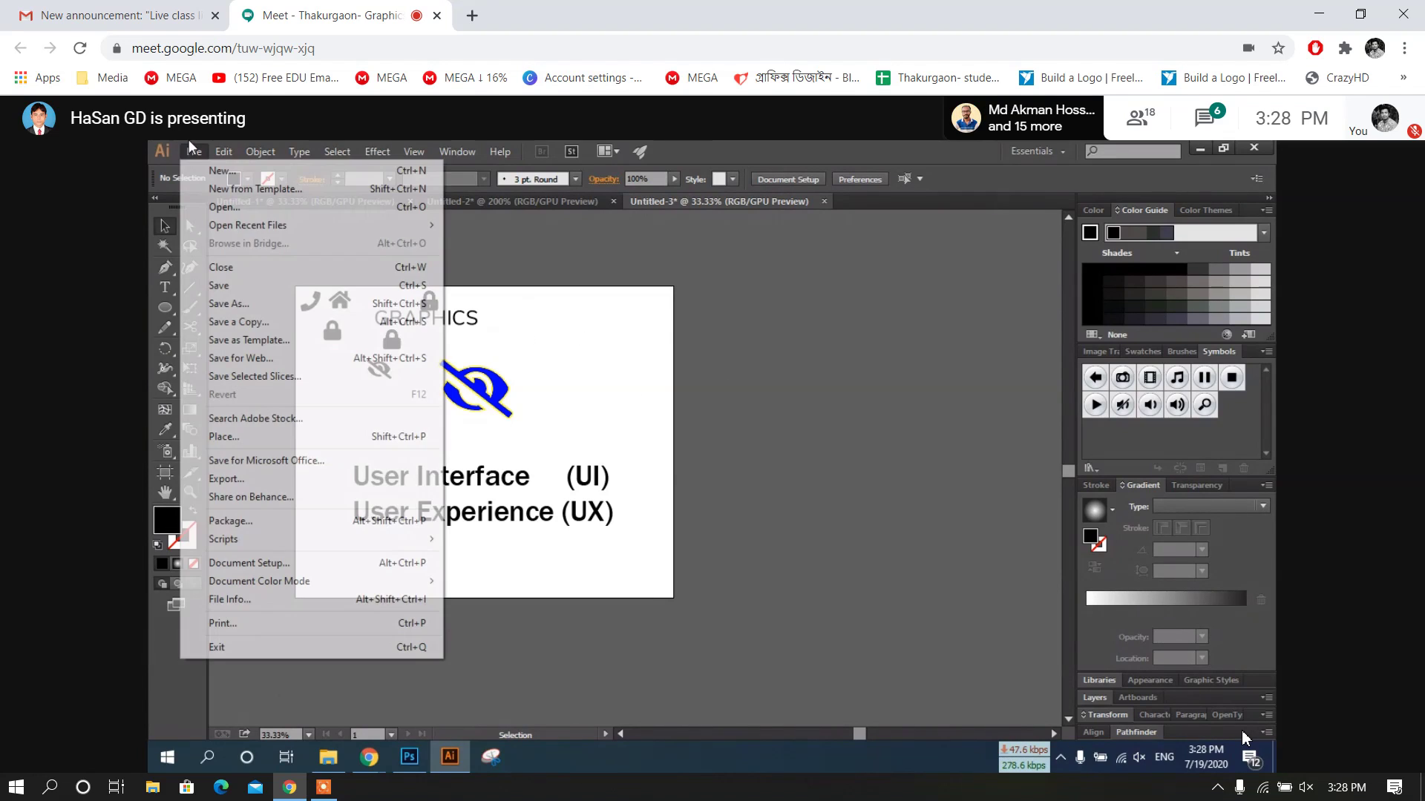
left_click(231, 177)
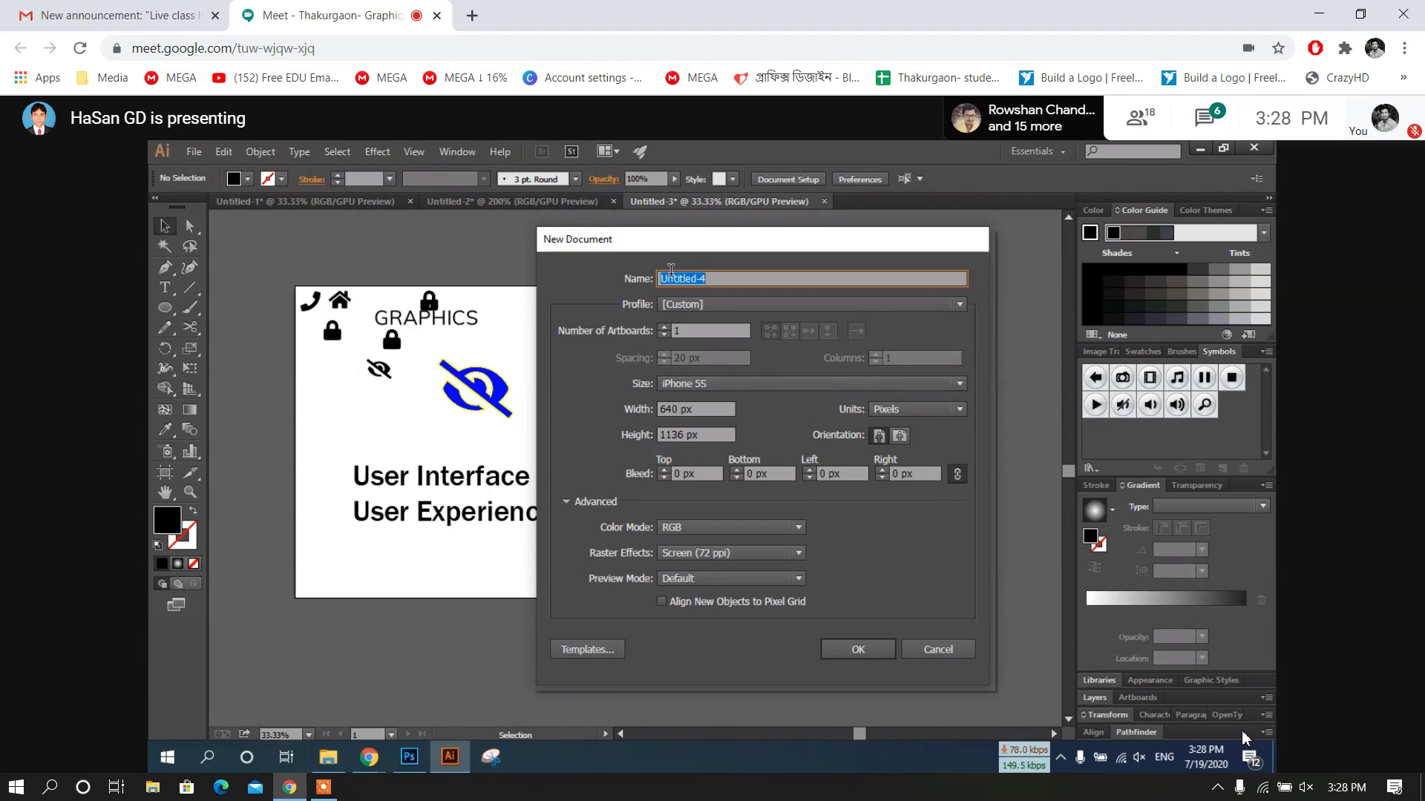
left_click_drag(720, 244, 427, 239)
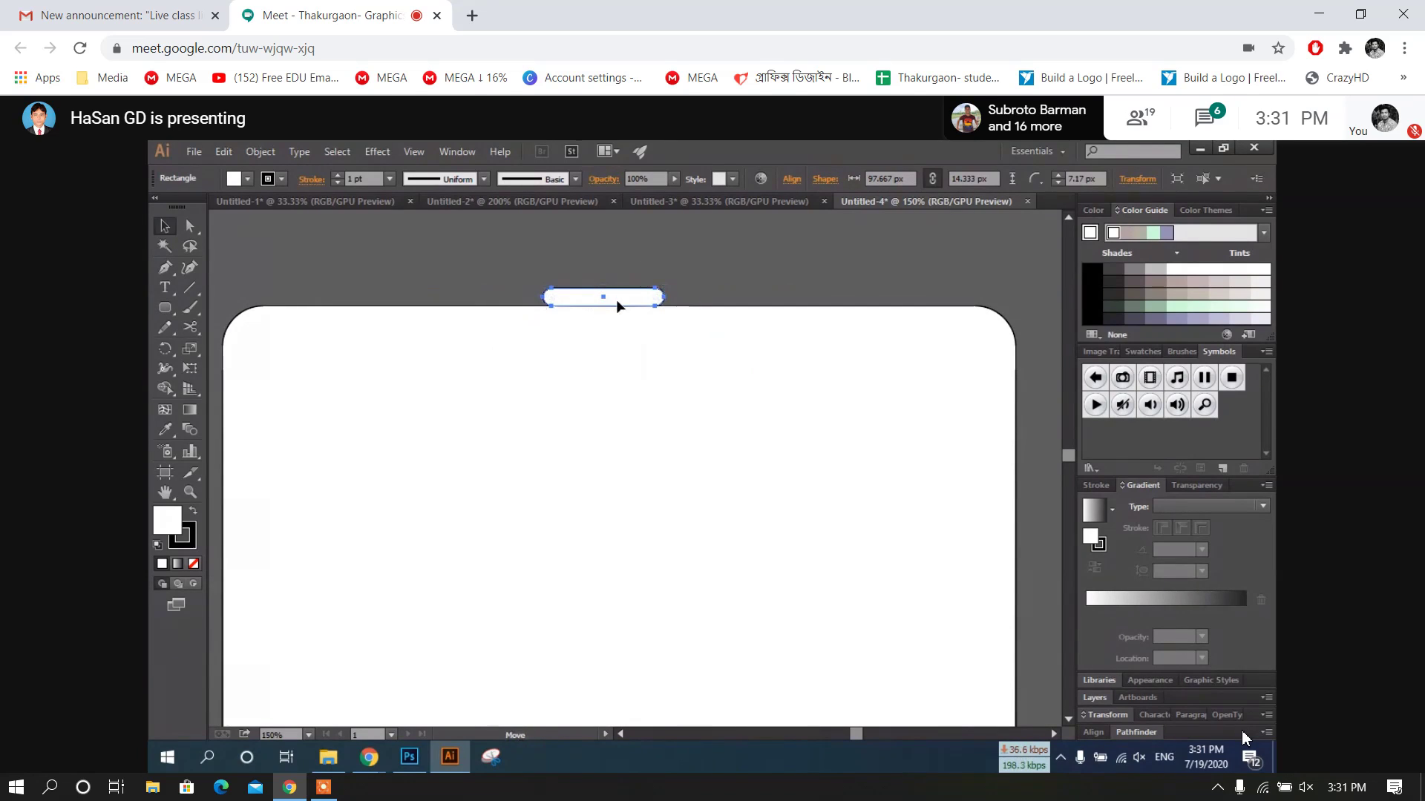
Move the small rounded rectangle down onto the middle of the phone shape's upper edge
left_click_drag(621, 311, 621, 312)
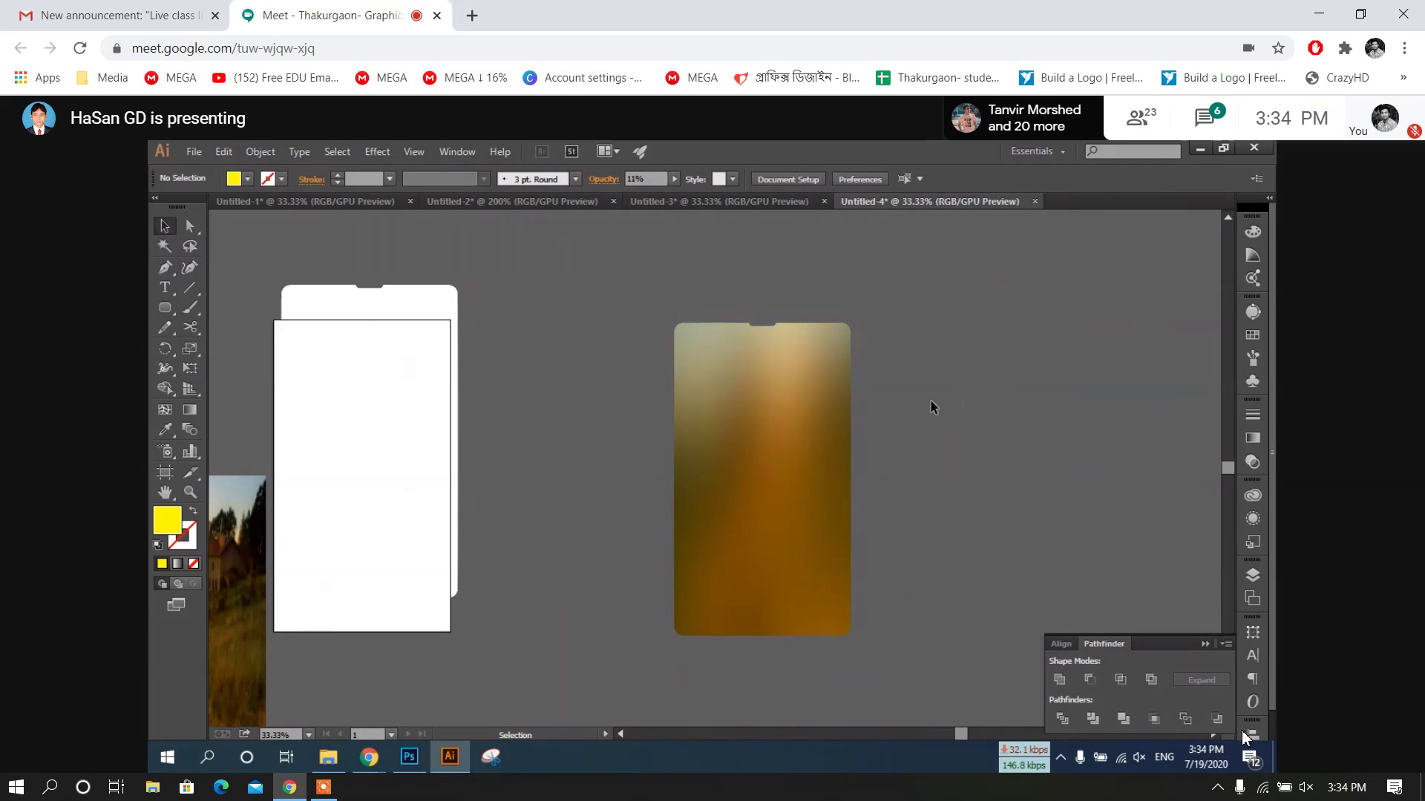
Move the translucent yellow overlay off the blurred phone background to the empty canvas beside it
scroll(843, 480, "down", 1)
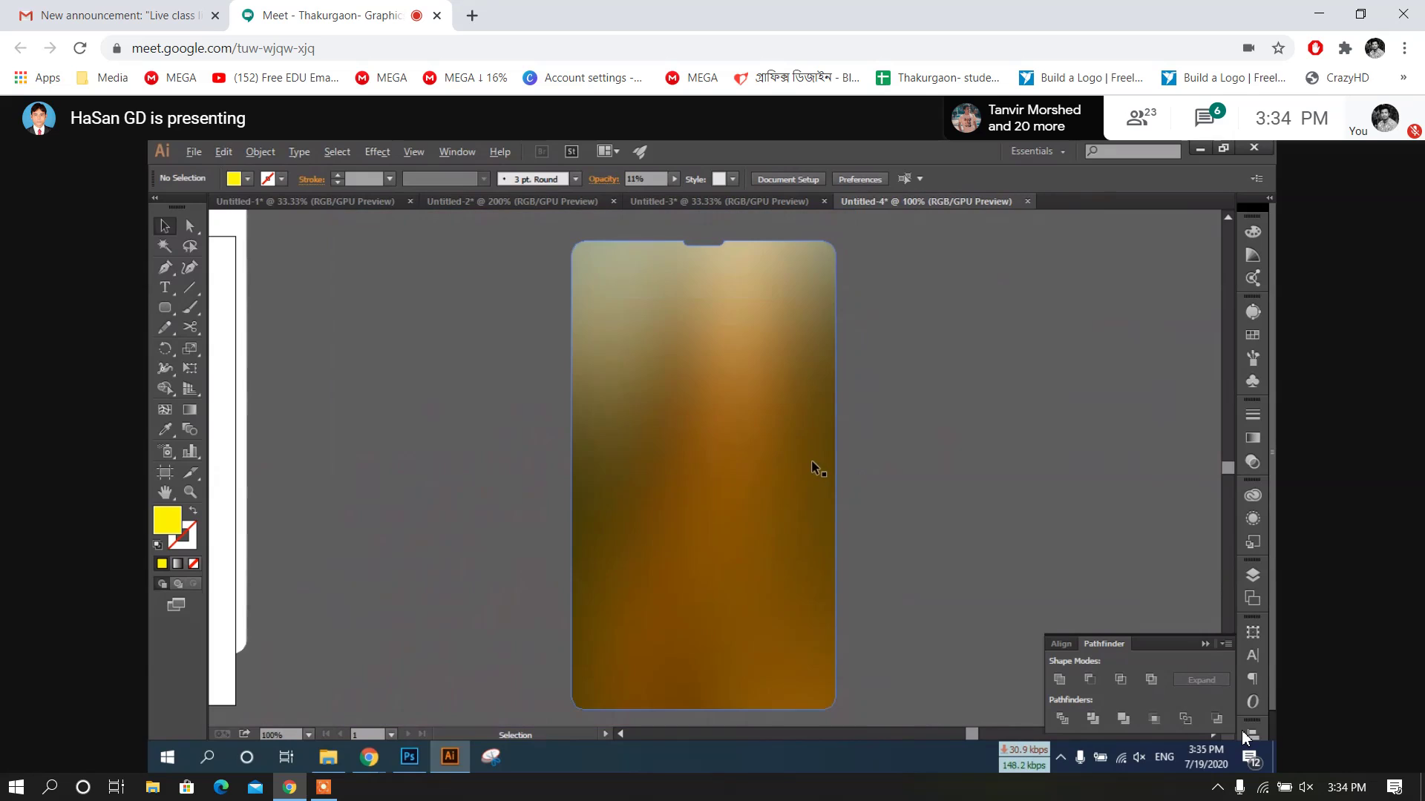
scroll(794, 461, "right", 3)
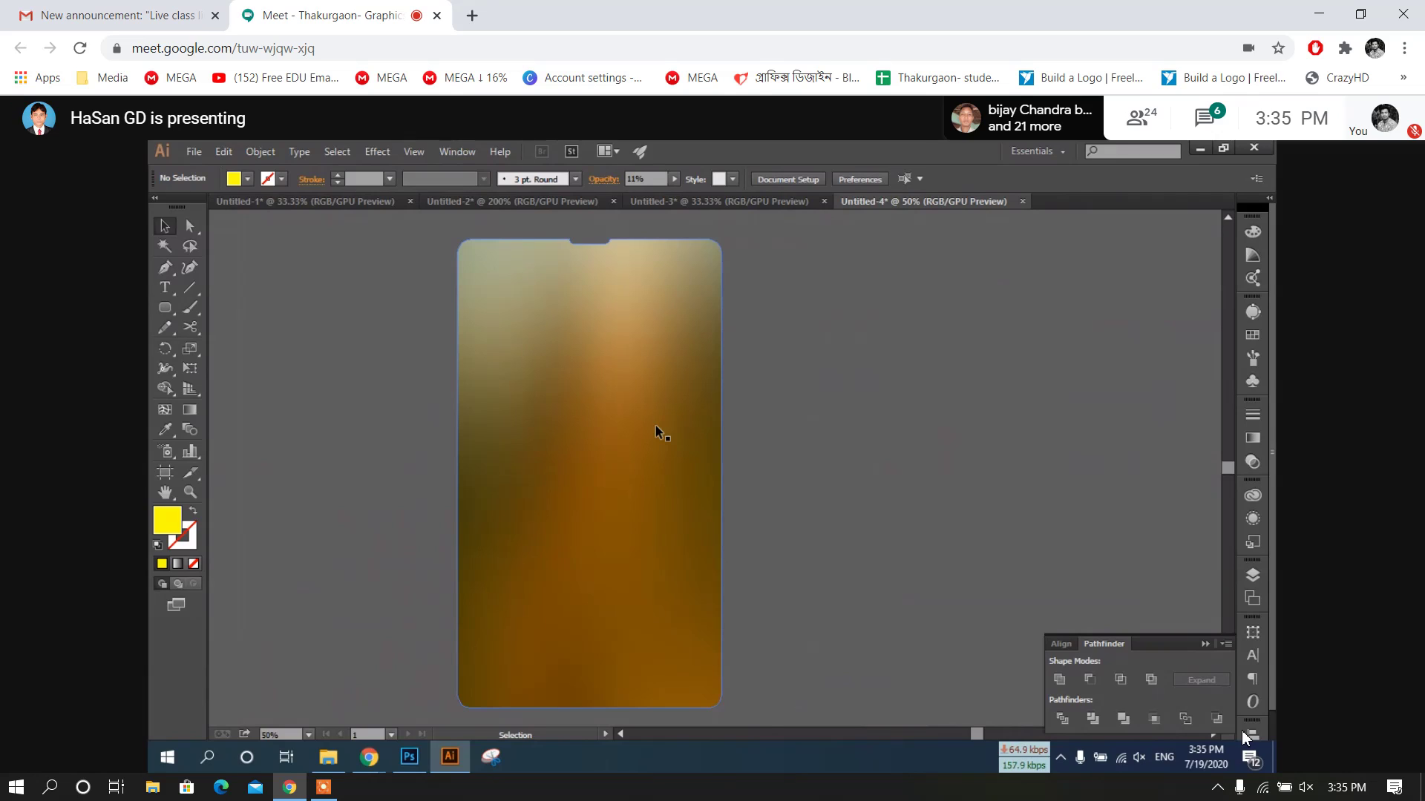
left_click_drag(569, 369, 873, 399)
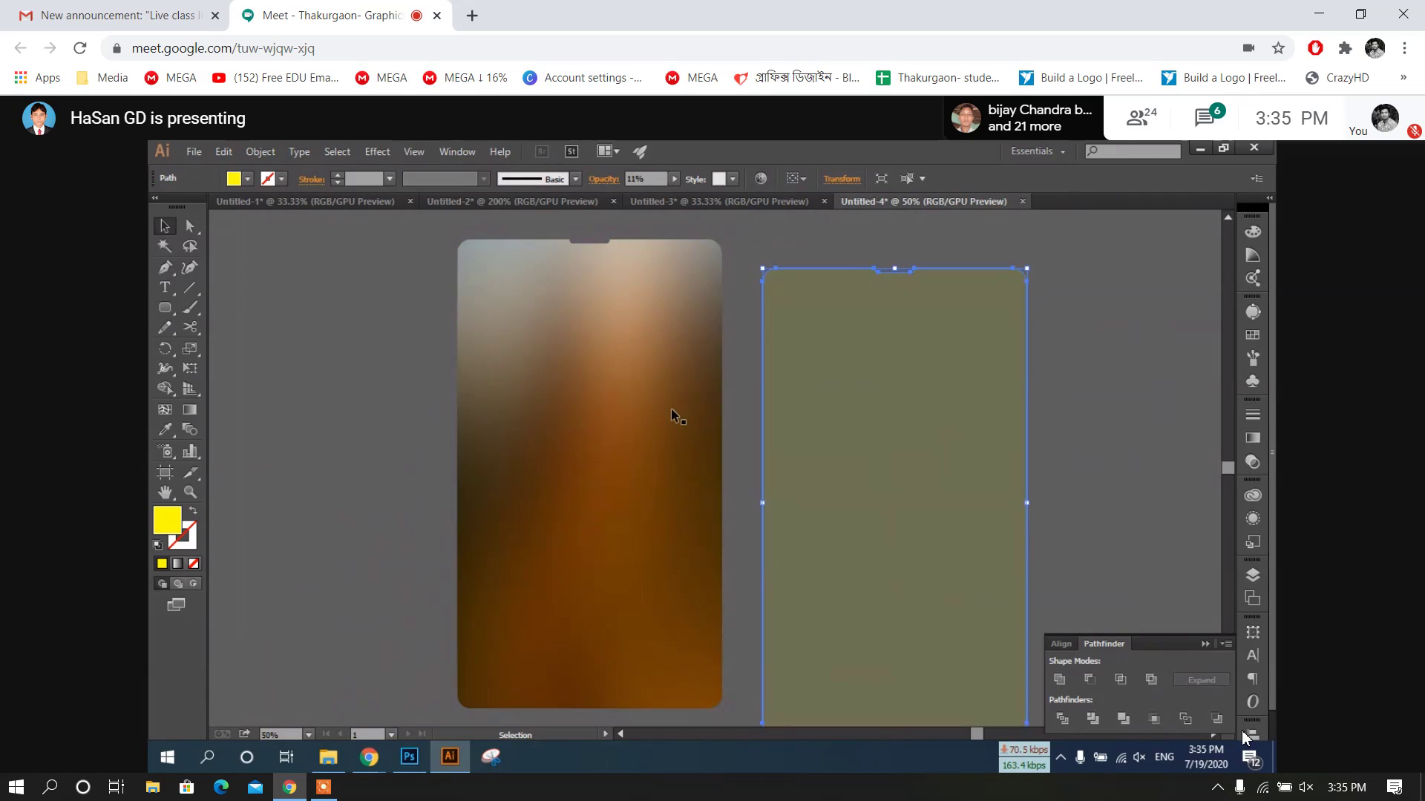
Reduce the blurred phone background's opacity to about 58% and move the yellow overlay back over it
left_click(621, 381)
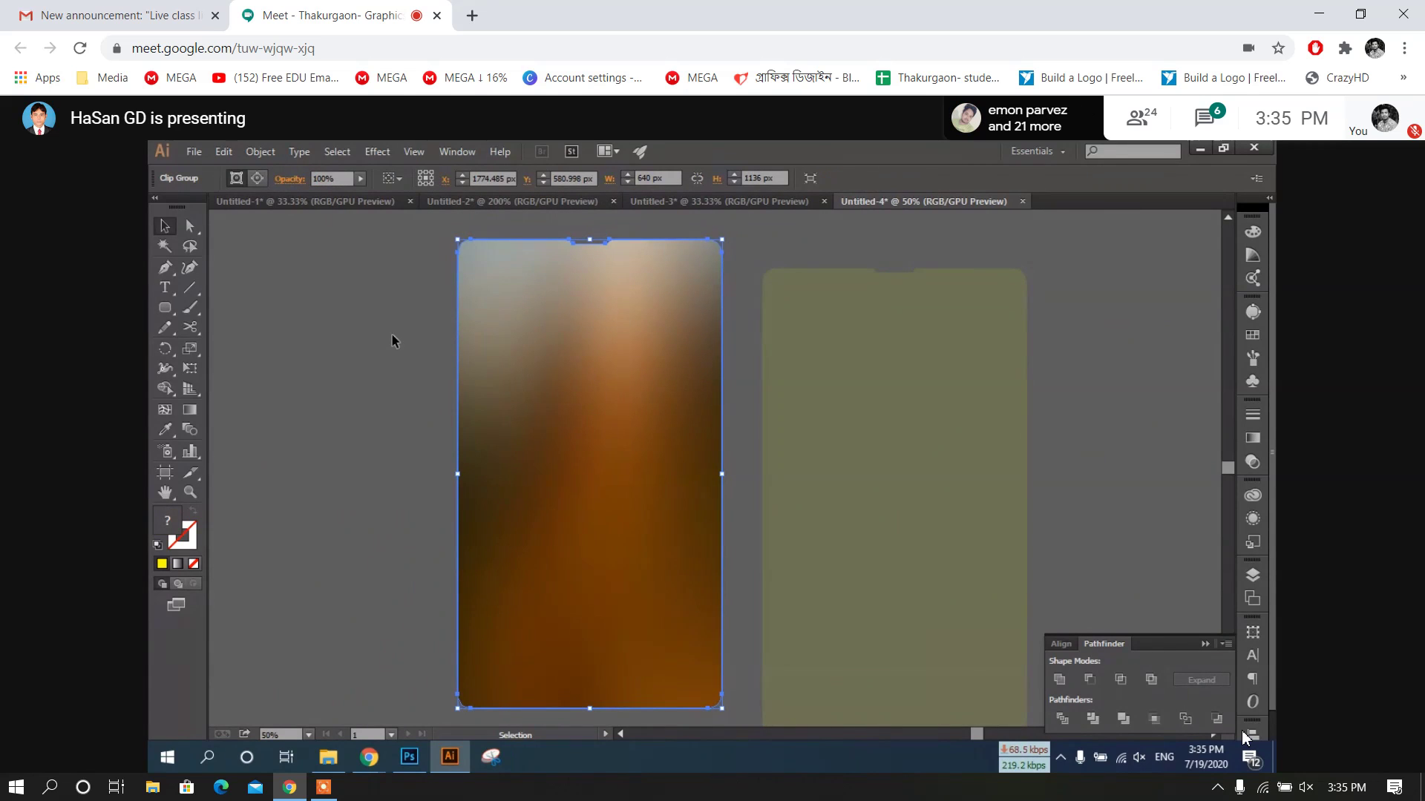
left_click(373, 307)
left_click(608, 423)
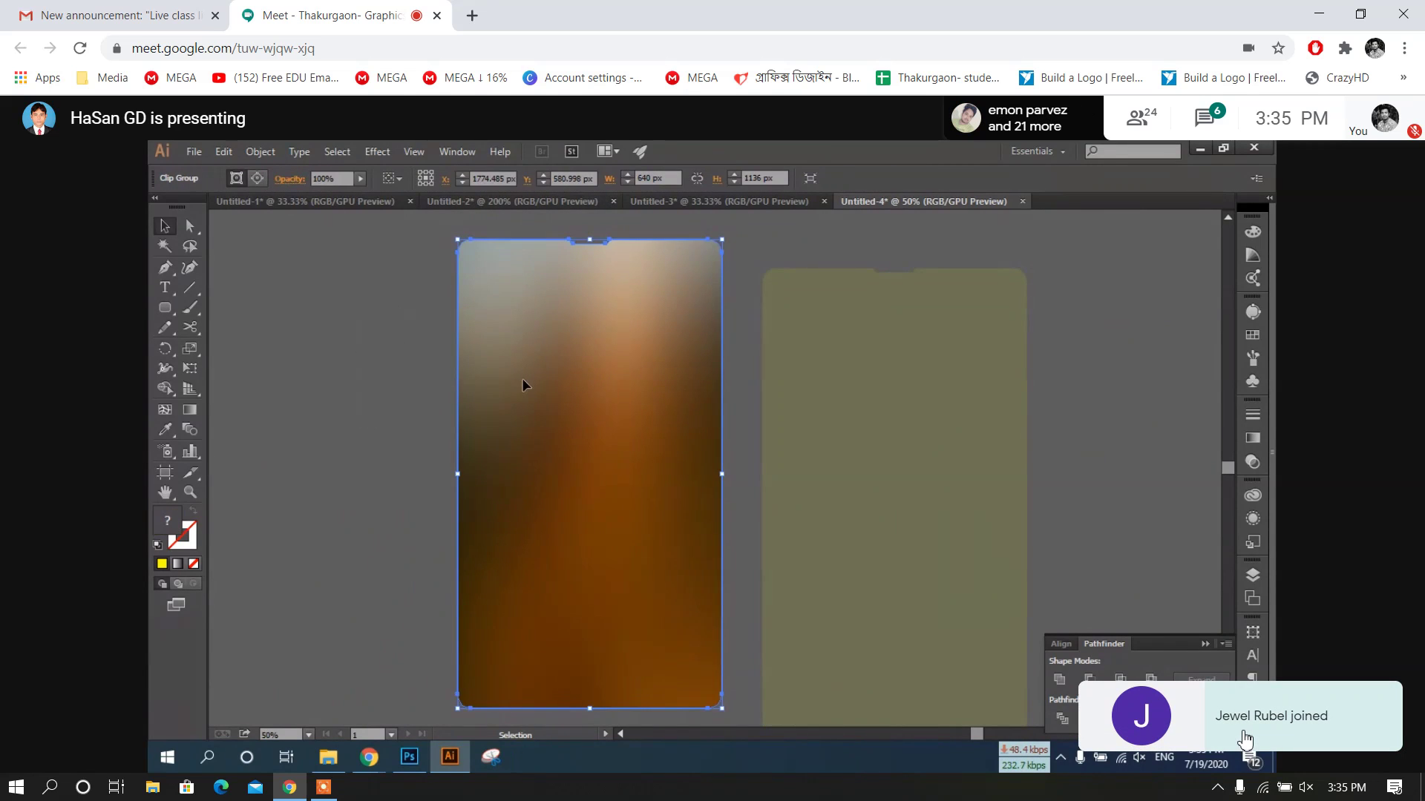
left_click(1256, 469)
left_click(1215, 425)
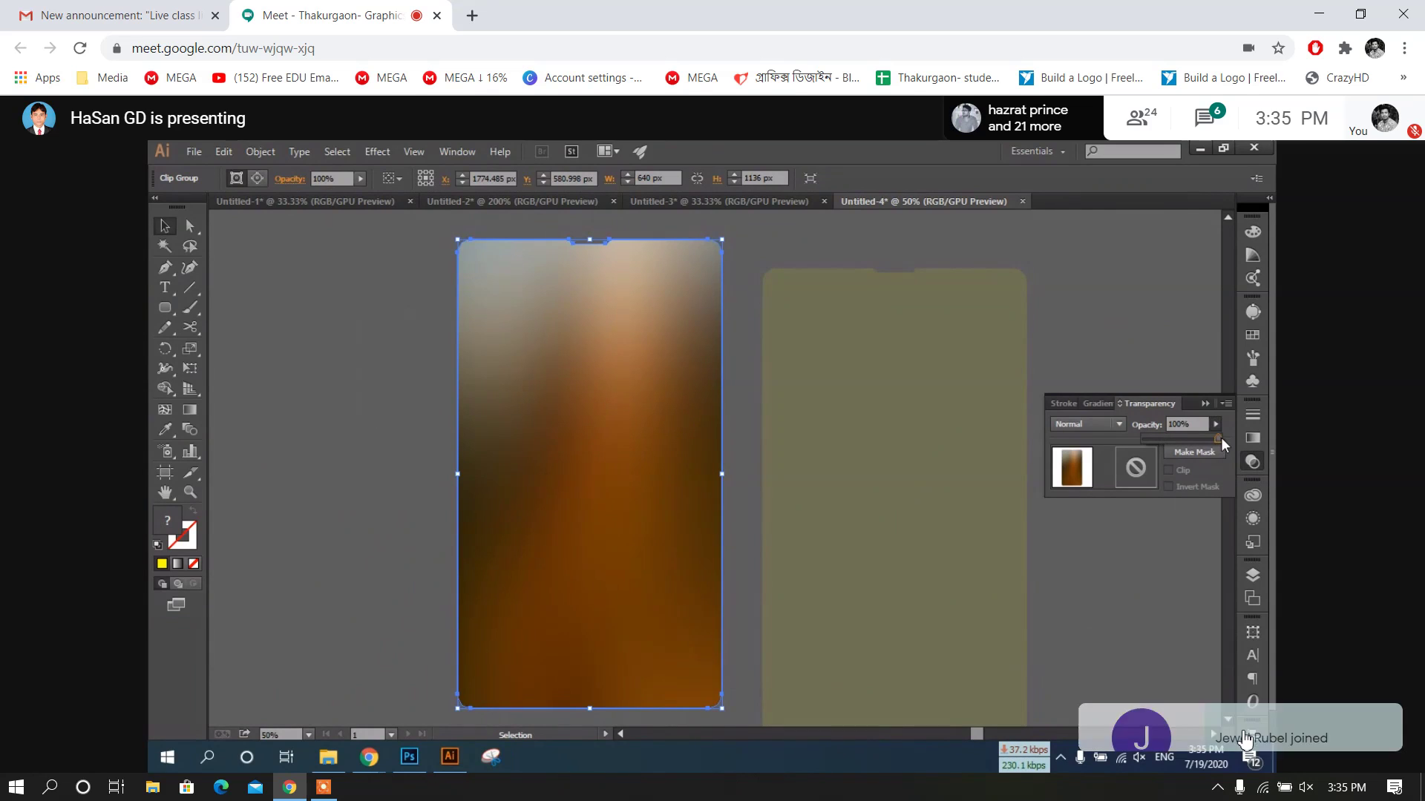
left_click_drag(1222, 442, 1191, 444)
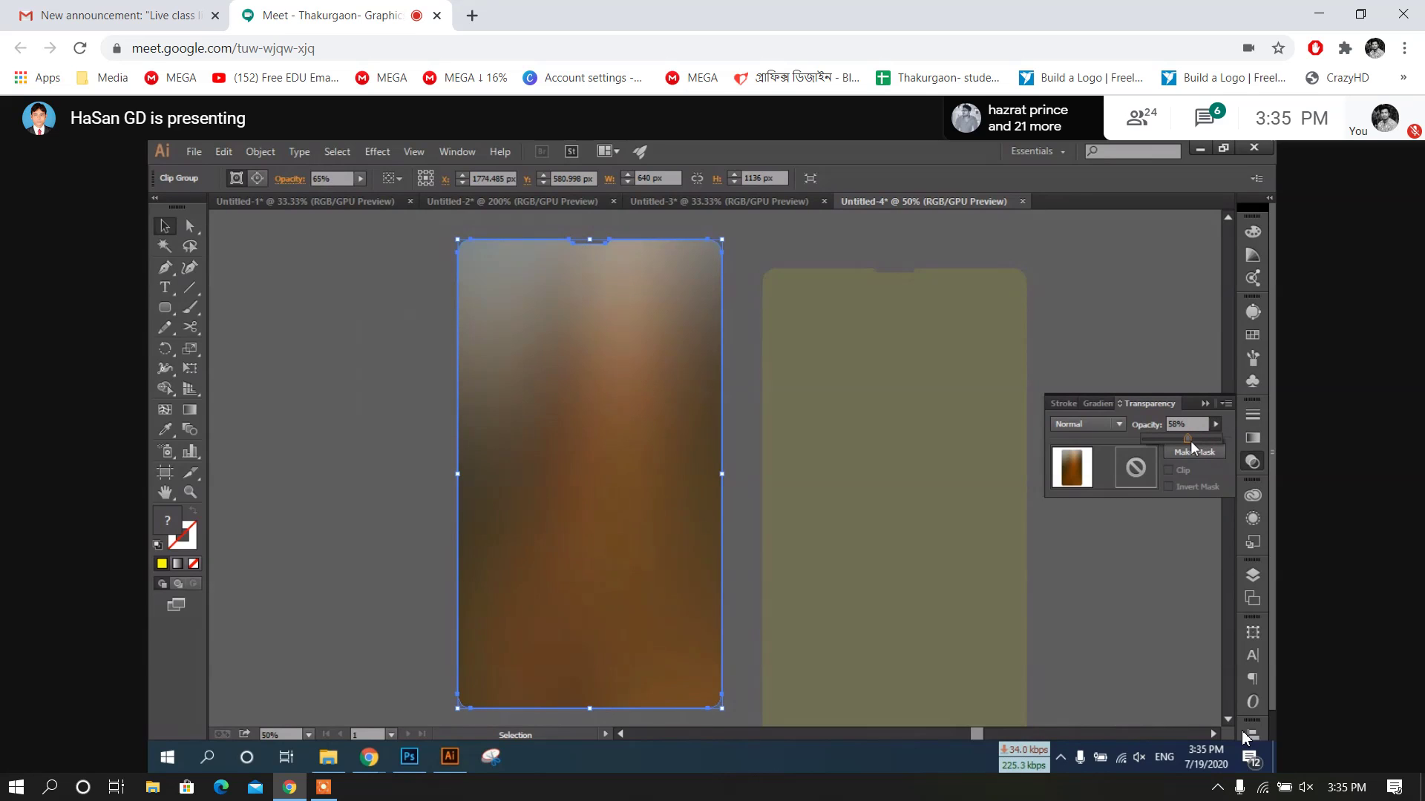
left_click_drag(915, 371, 626, 354)
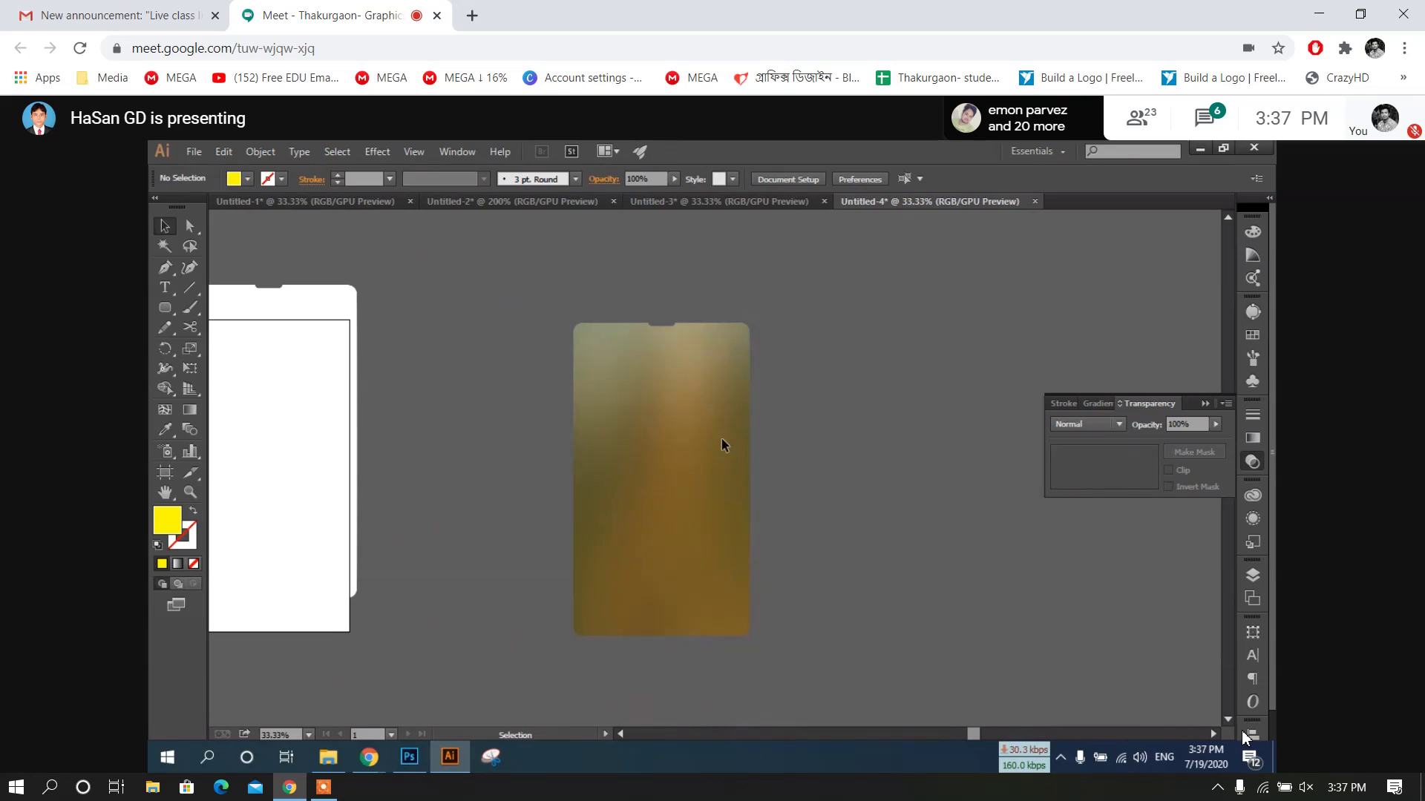
Show the rulers and place horizontal guides at the notch's lower edge and the phone screen's upper edge
scroll(701, 319, "up", 3)
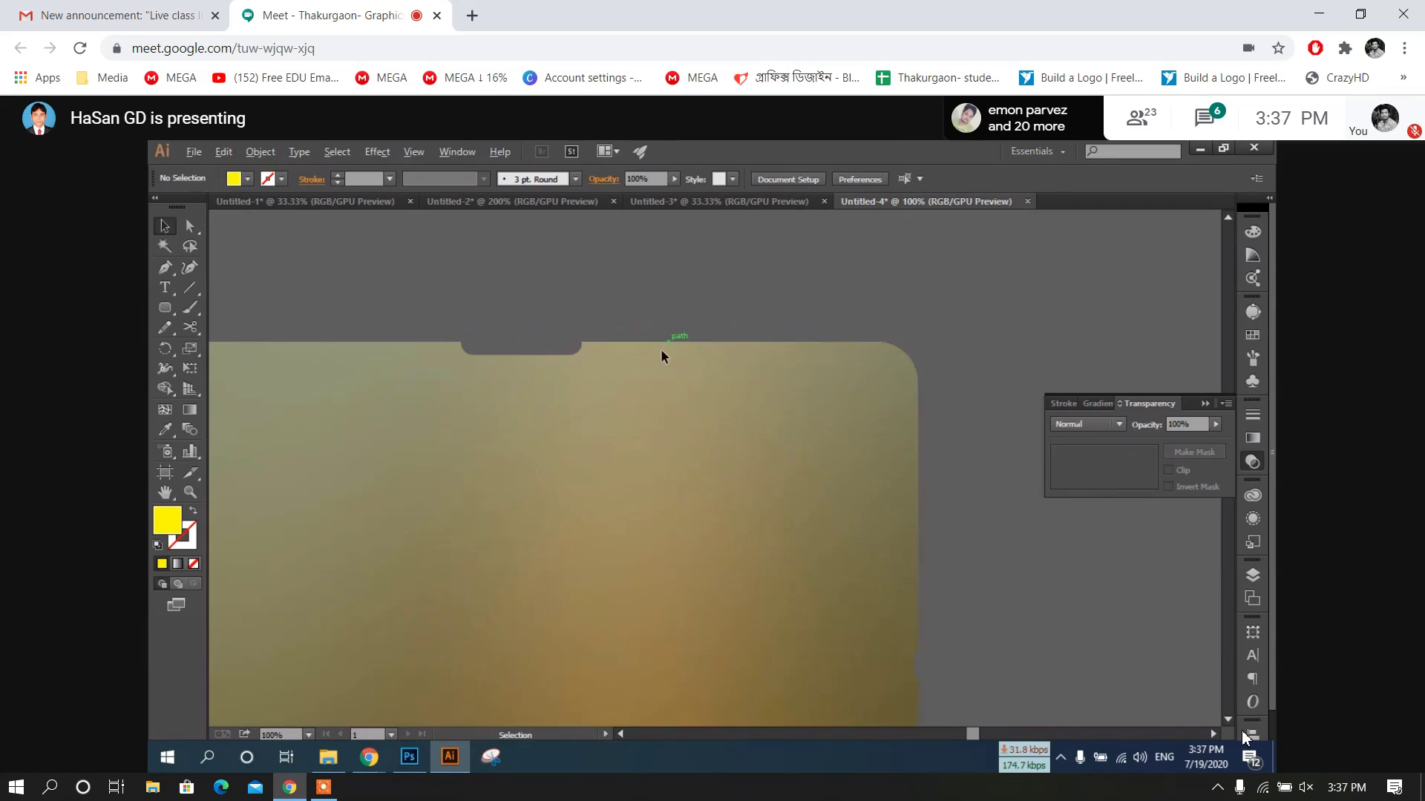
scroll(819, 351, "up", 1)
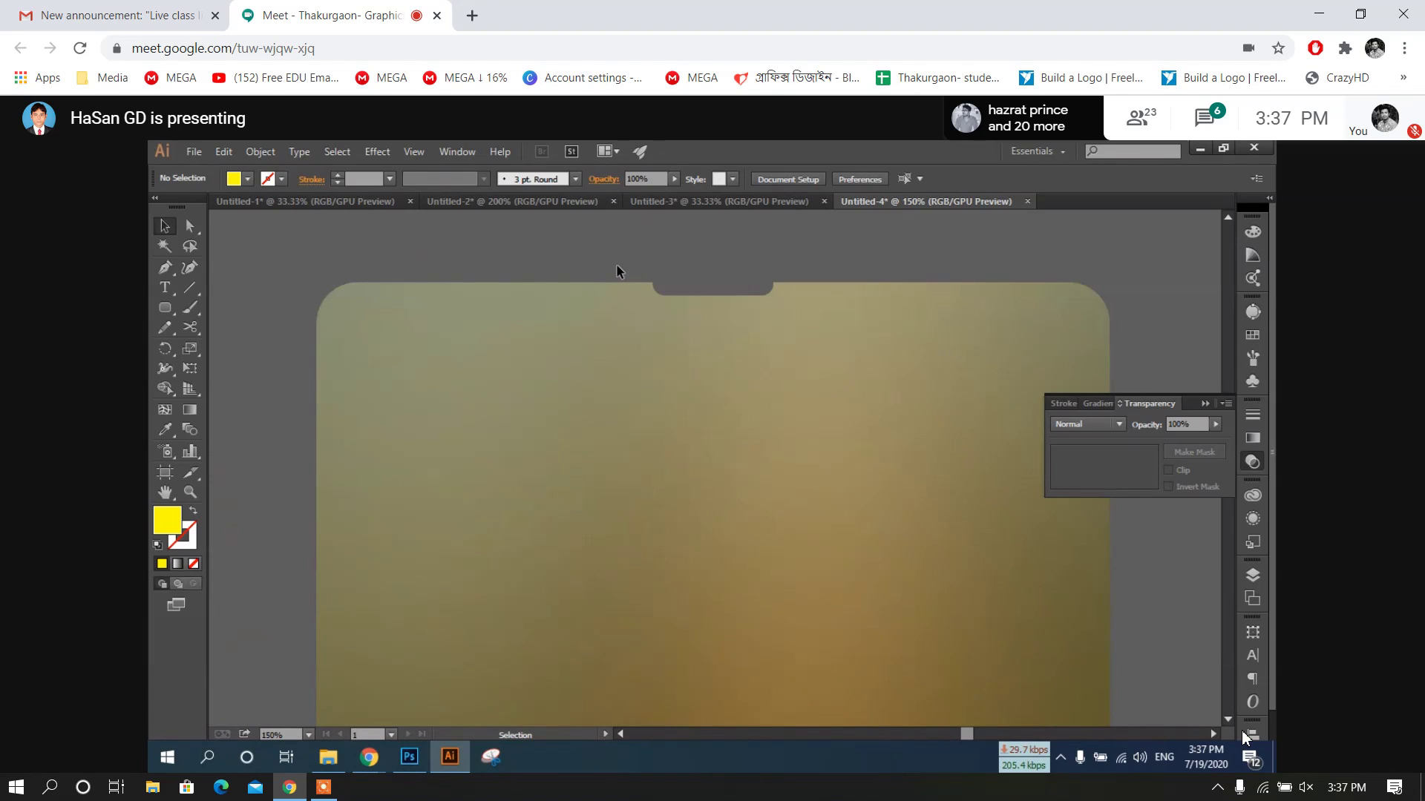
key("a")
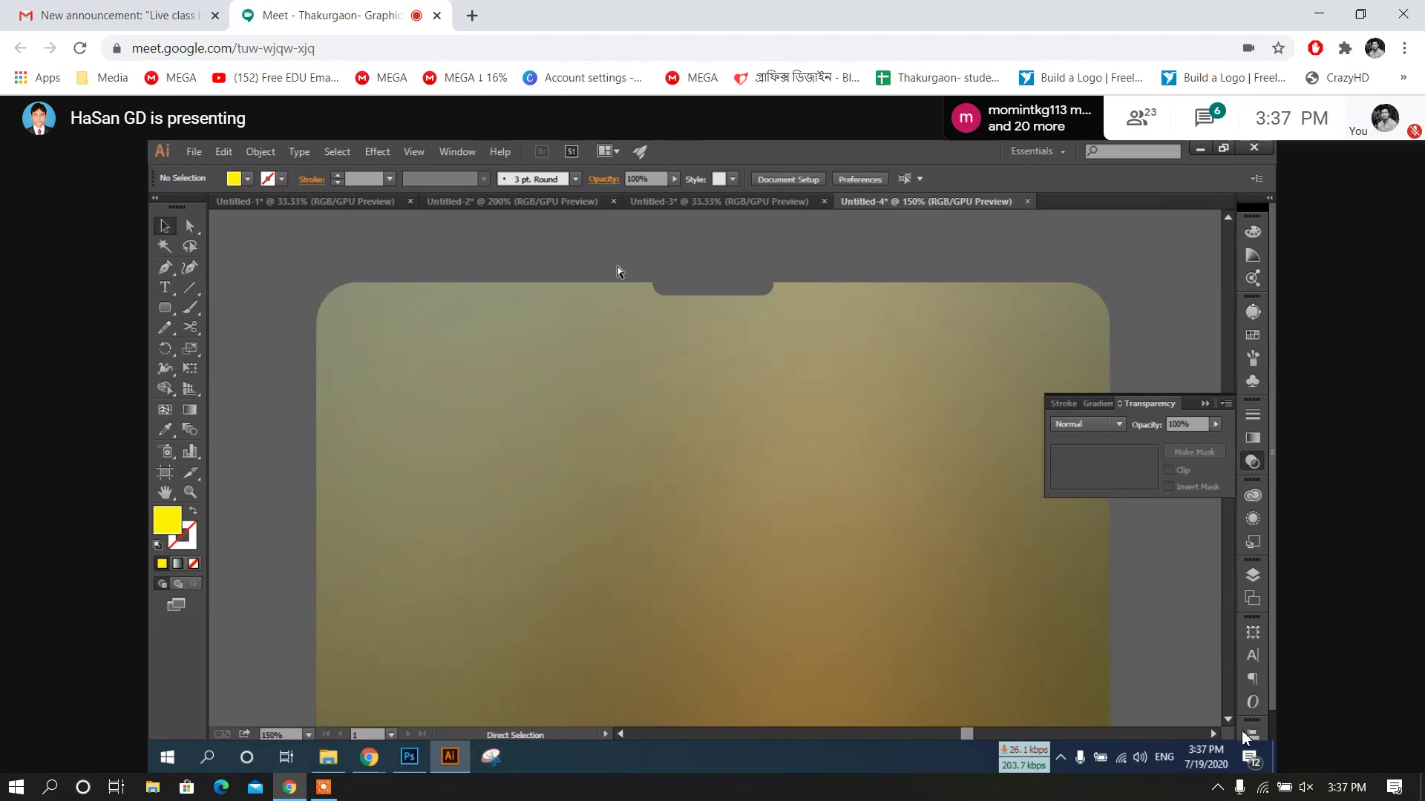
key("ctrl+r")
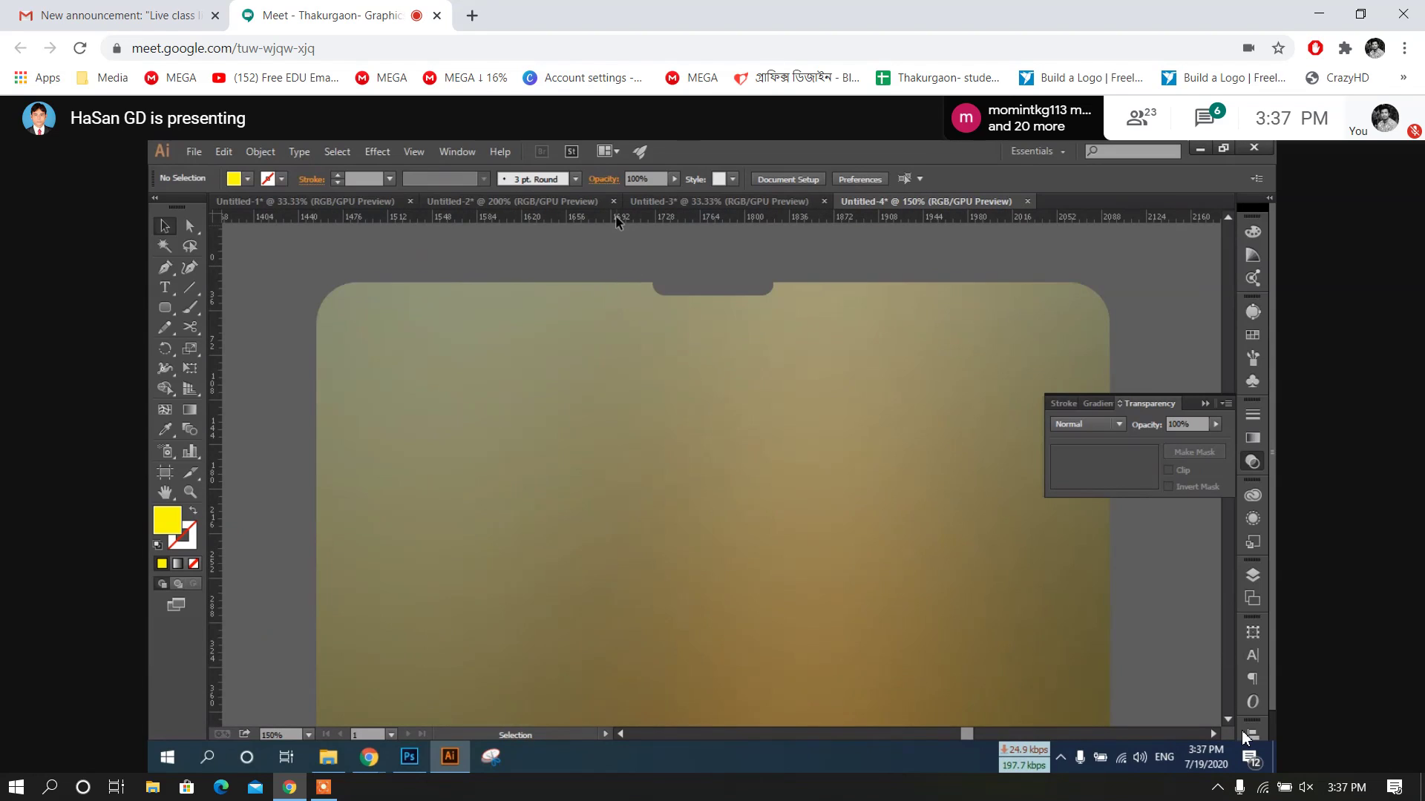
left_click_drag(619, 222, 669, 296)
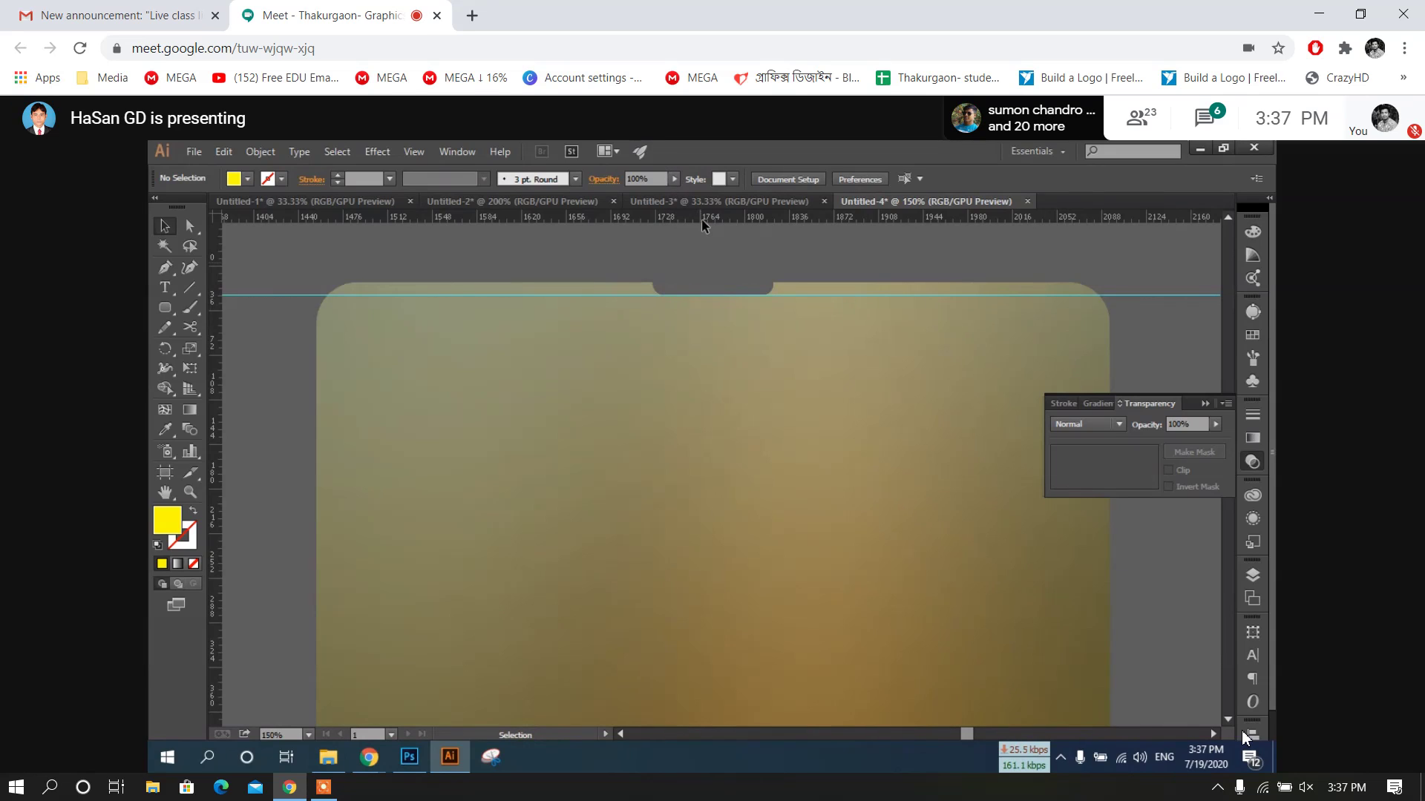
left_click_drag(745, 288, 742, 289)
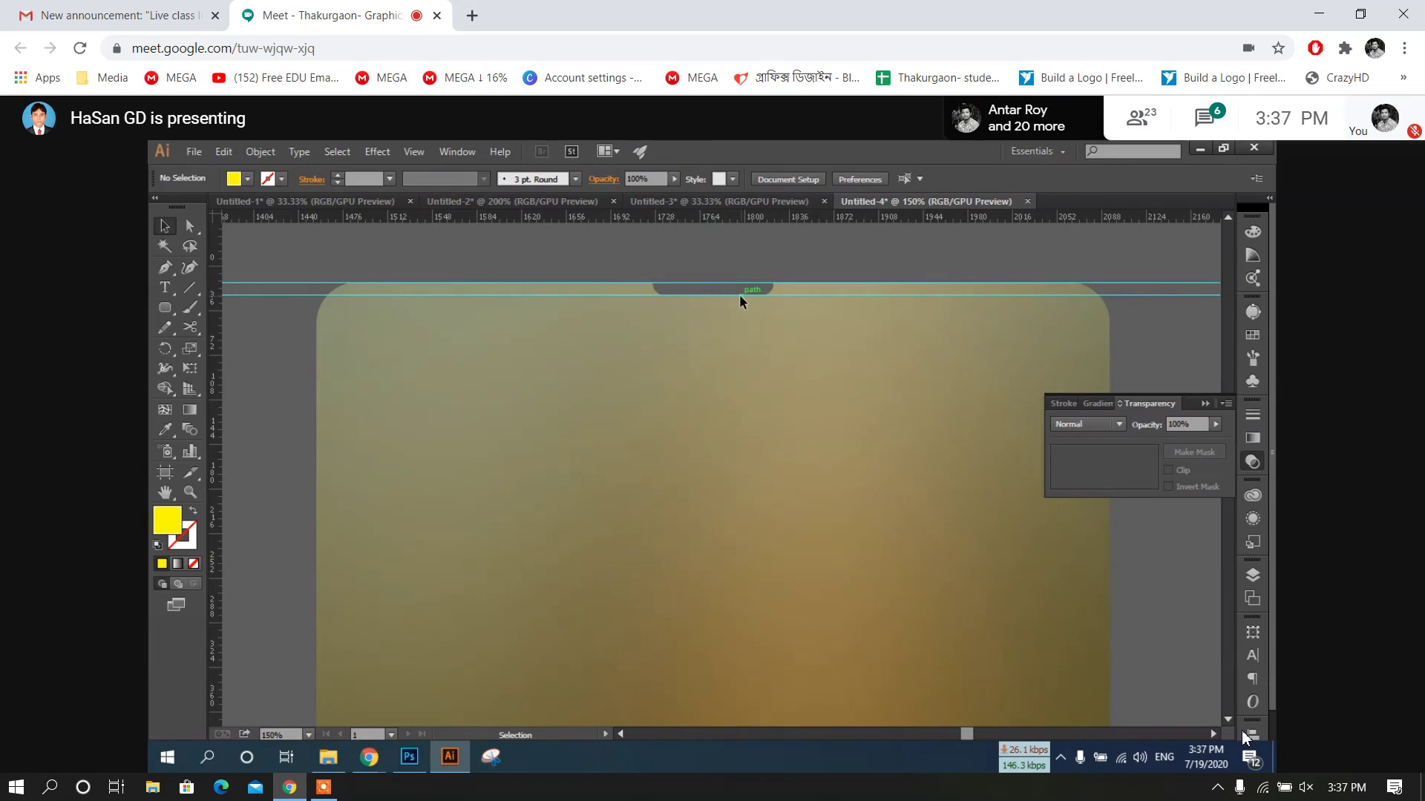
Unlock the guides, then shift the lower one slightly below the notch and the upper one slightly inside the phone screen
right_click(758, 250)
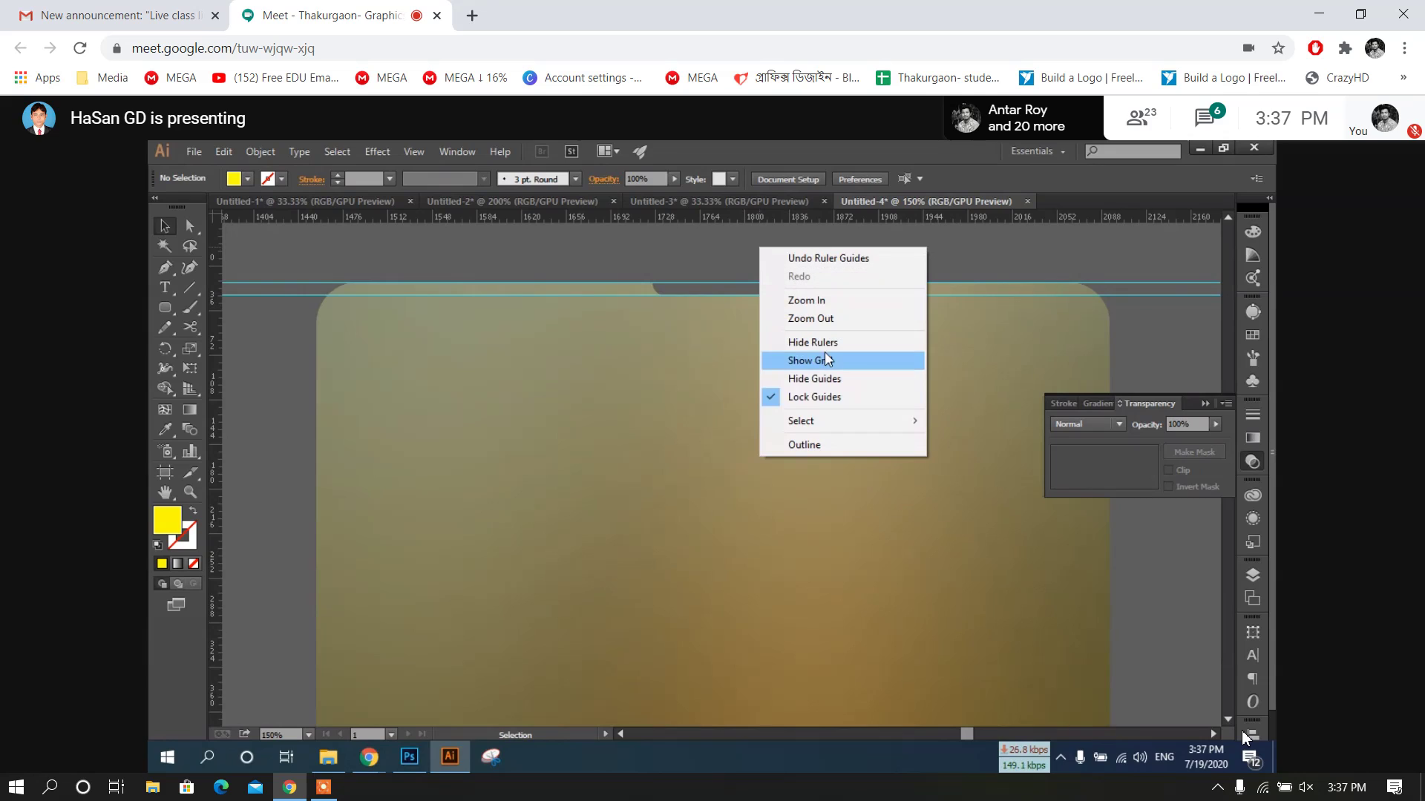
left_click(833, 399)
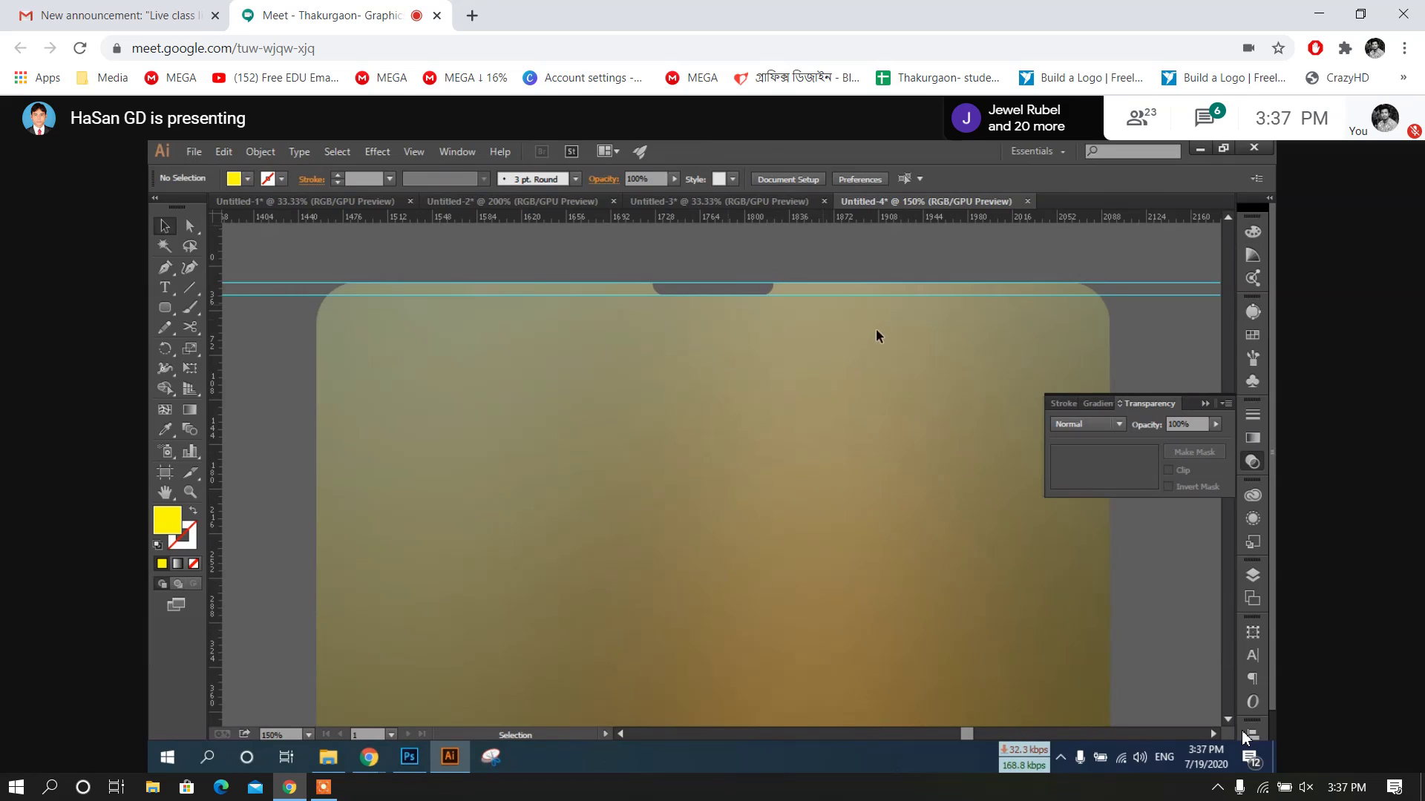
left_click_drag(1101, 301, 1119, 305)
left_click(924, 254)
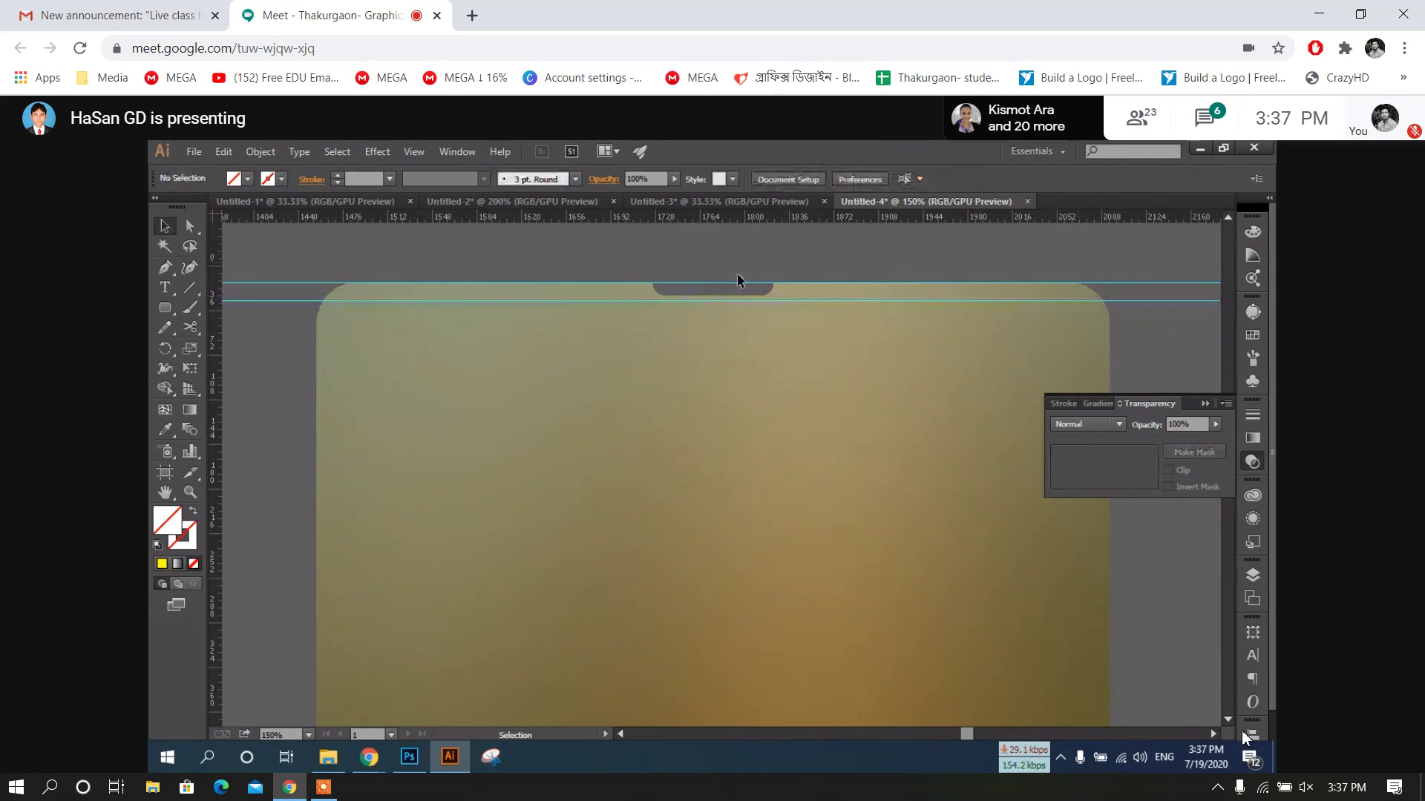
left_click_drag(743, 284, 747, 291)
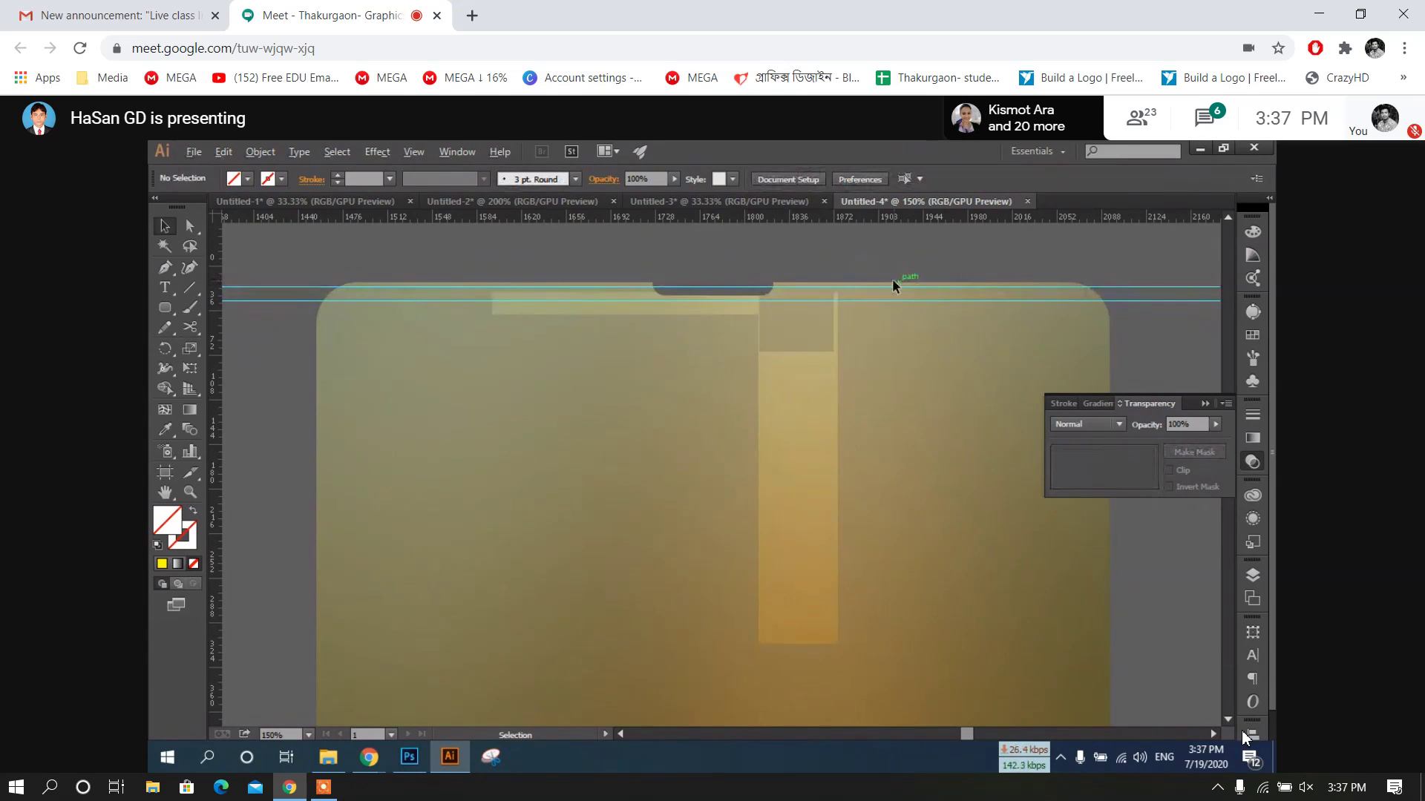
Lock the two horizontal guides around the phone's notch
scroll(894, 286, "up", 2)
right_click(657, 251)
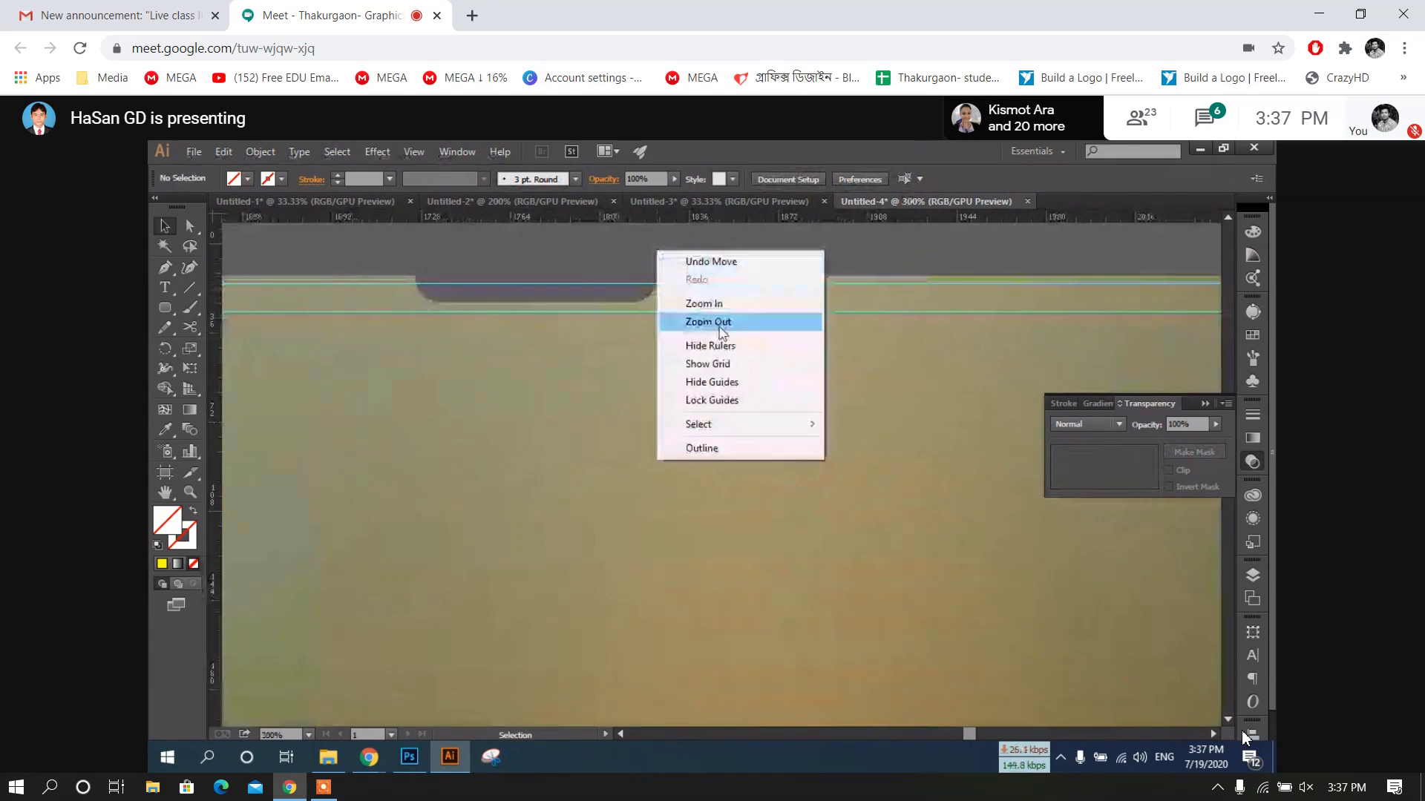
left_click(739, 401)
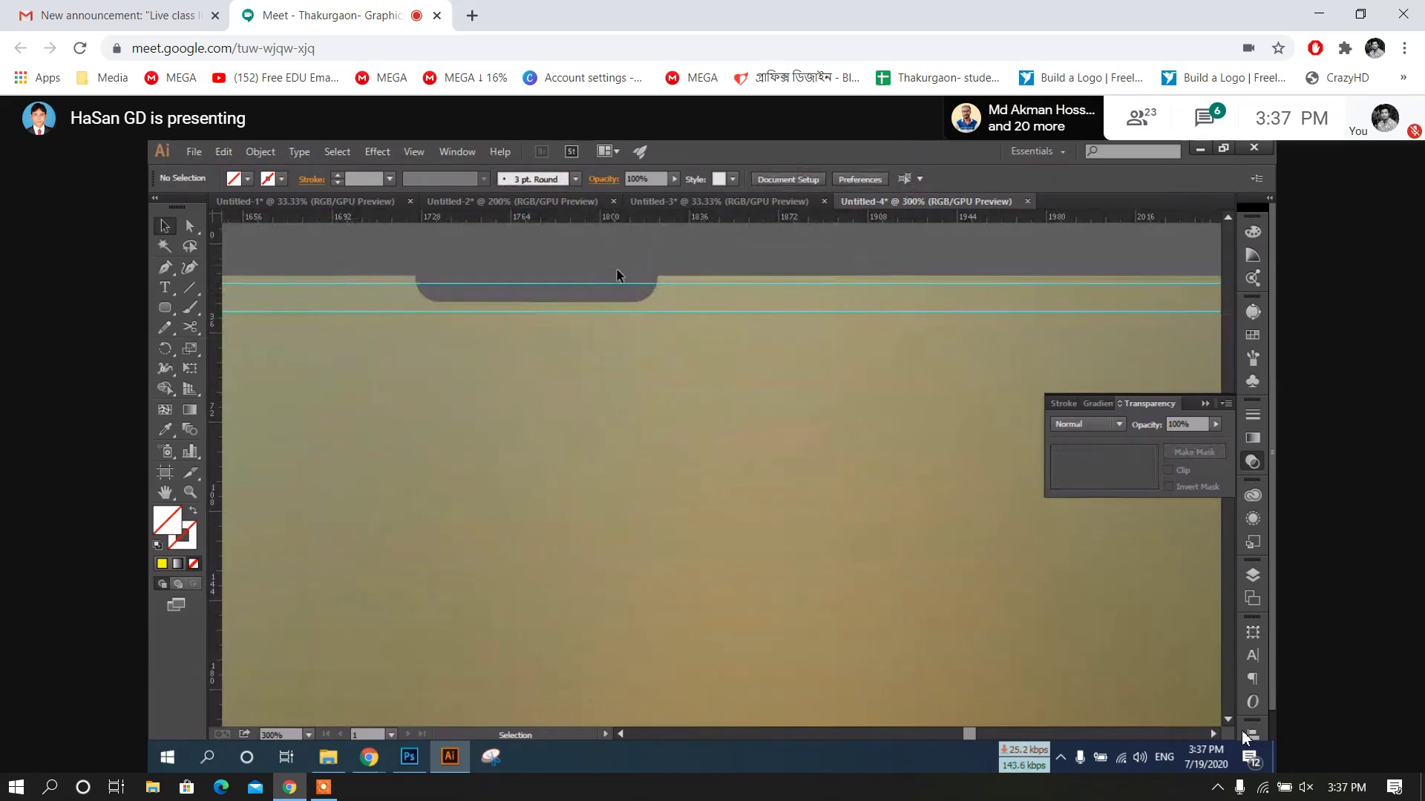
scroll(591, 418, "down", 2)
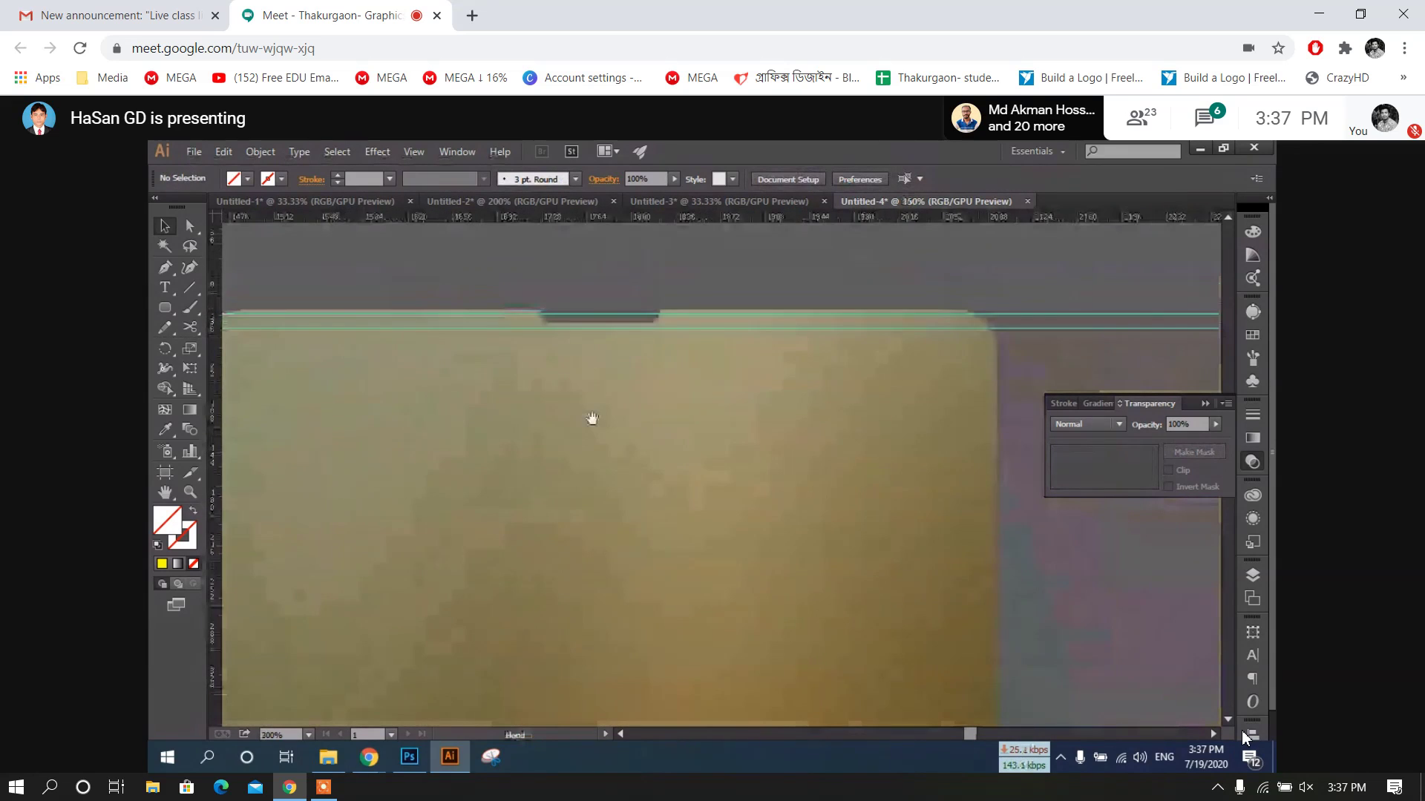
left_click_drag(591, 418, 843, 420)
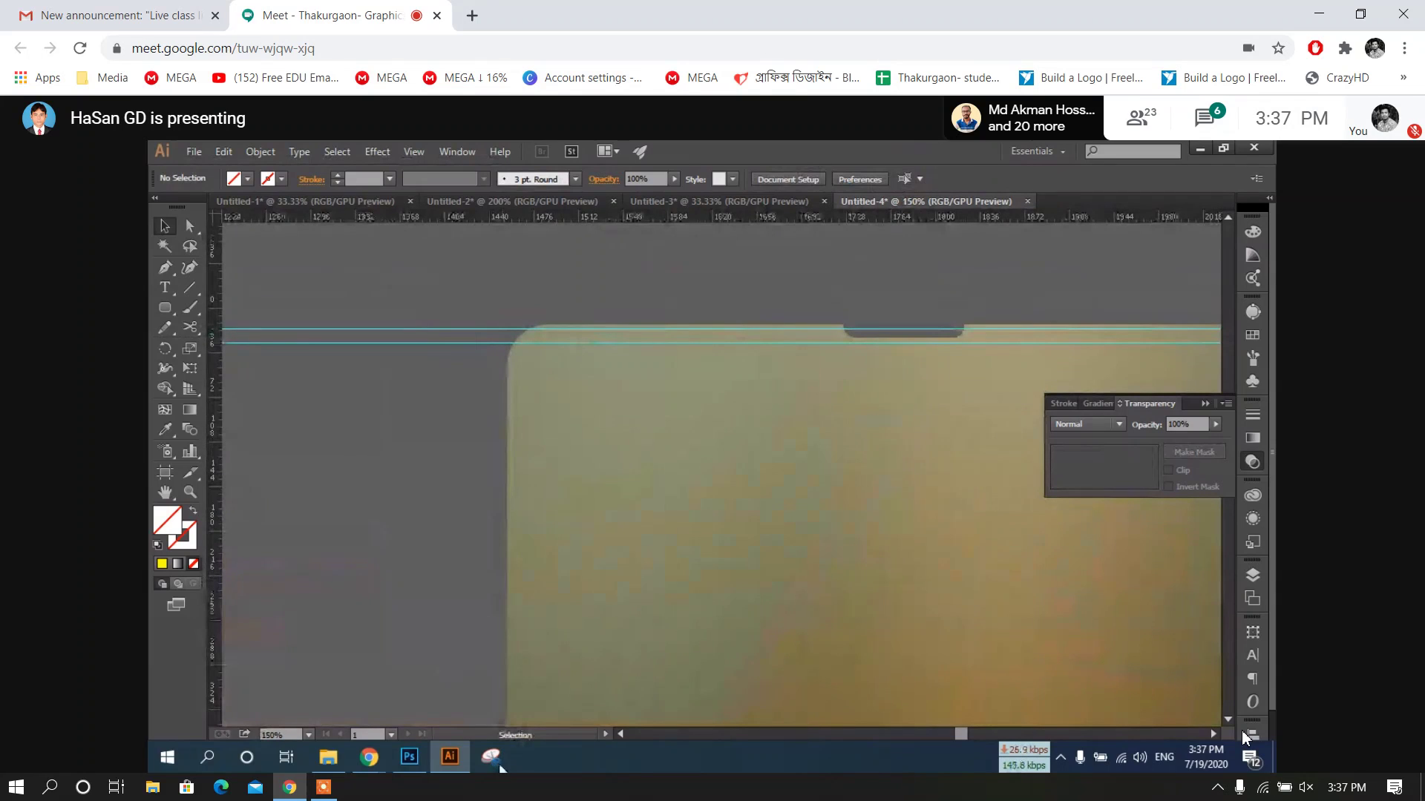
Switch to Chrome and open a new browser tab ready for entering an address
mouse_move(369, 758)
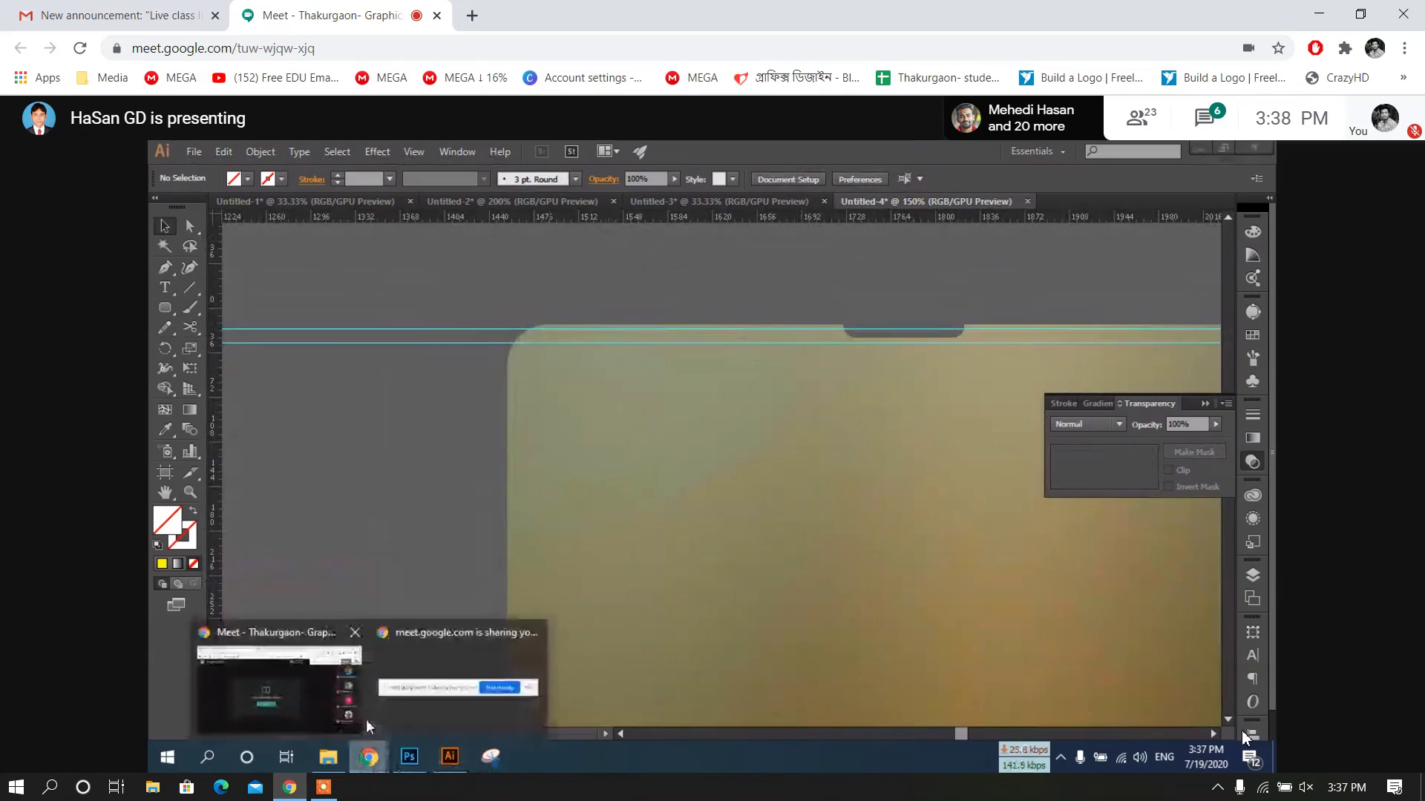
left_click(367, 719)
key("ctrl+t")
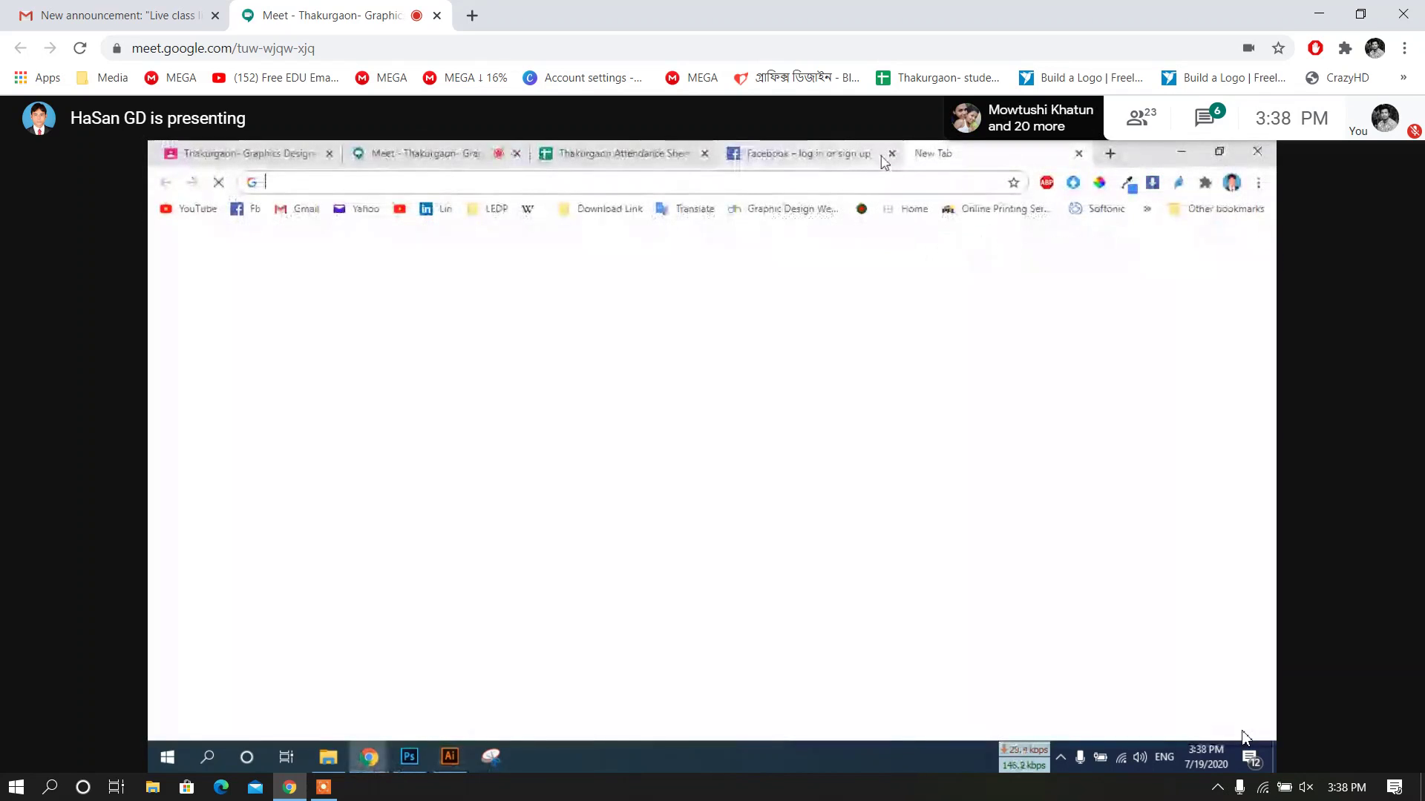
left_click(594, 181)
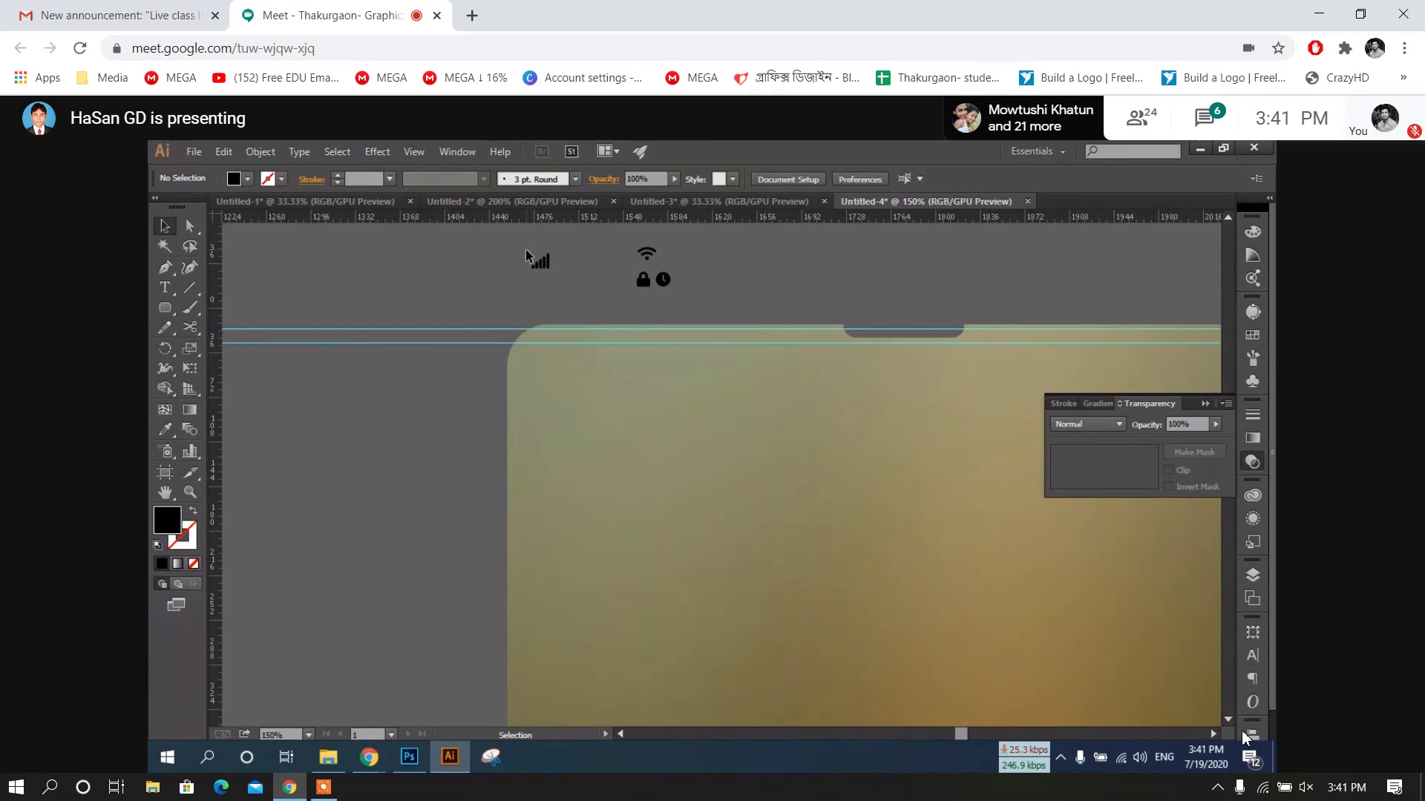
Scale the pasted signal, Wi-Fi, lock and clock icons down together above the phone screen
left_click(665, 283)
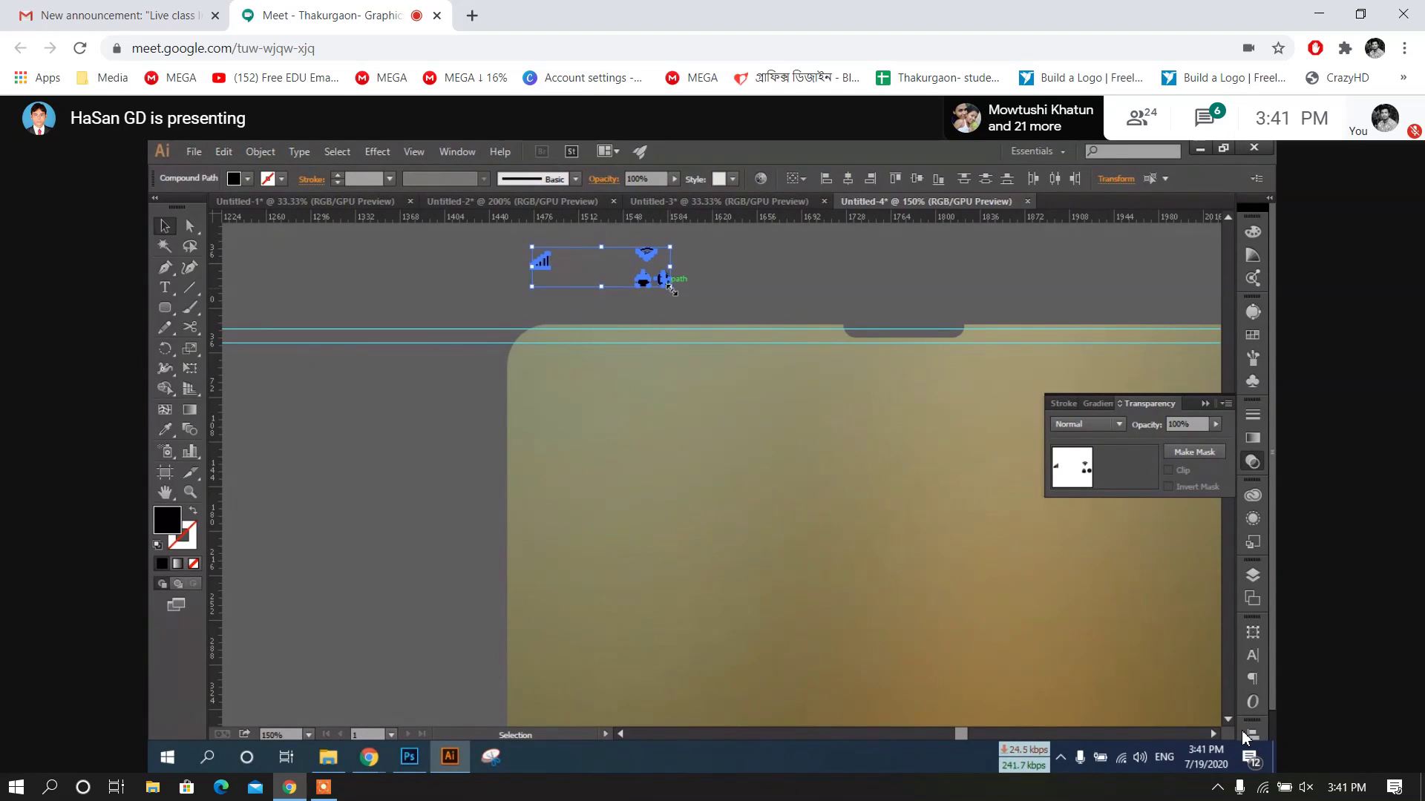
left_click_drag(671, 290, 622, 274)
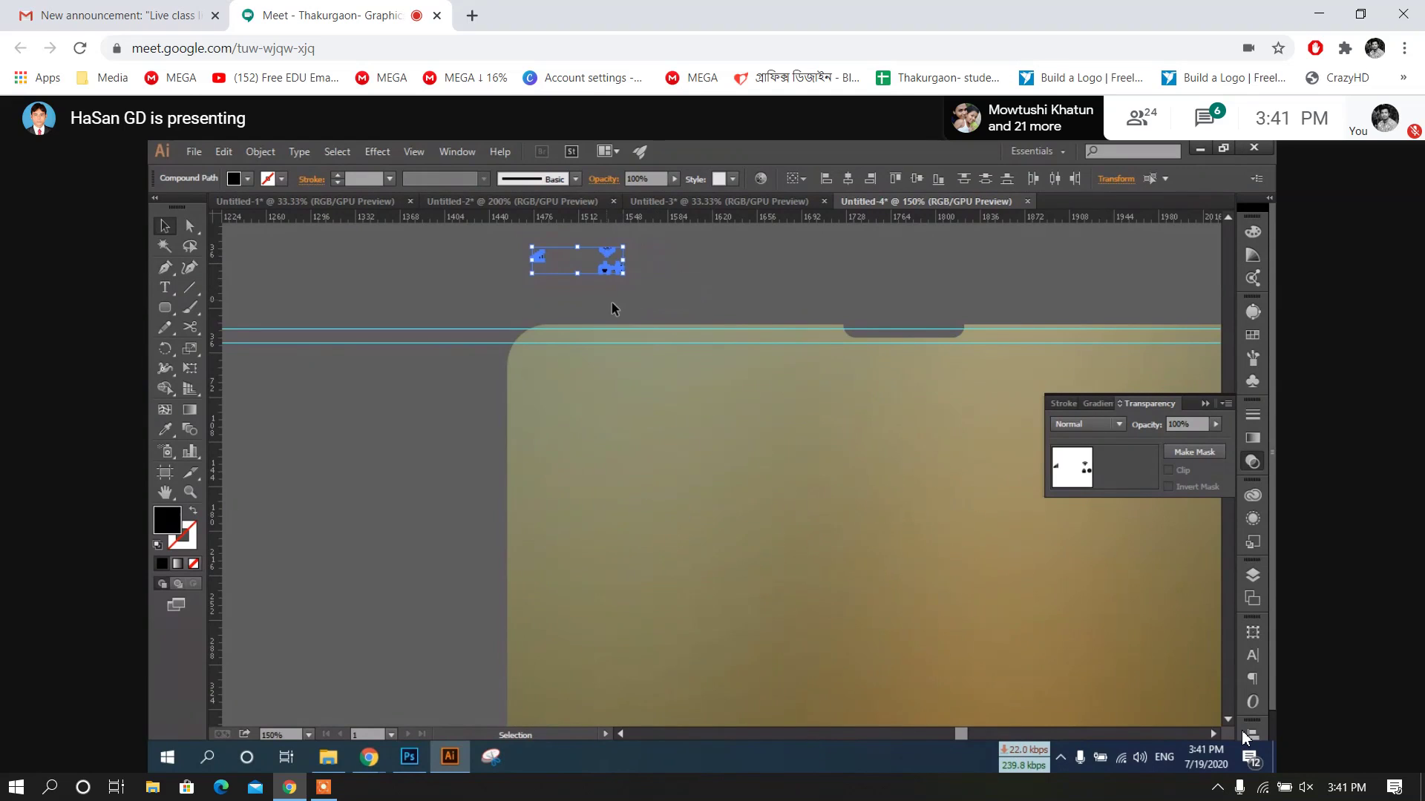
left_click(611, 301)
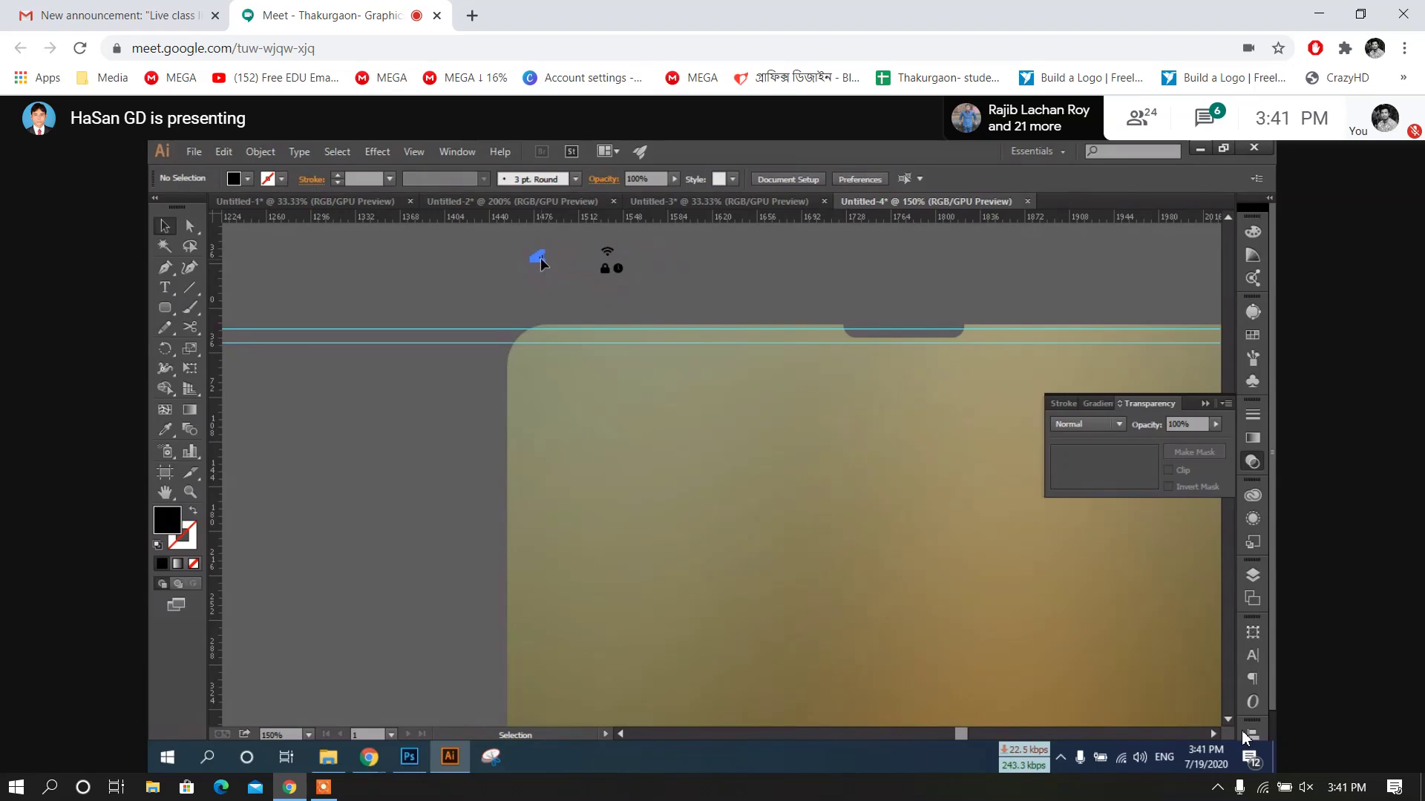
Move the signal icon between the two guides near the phone screen's left corner and duplicate it alongside
left_click_drag(540, 257, 512, 391)
scroll(520, 375, "up", 5)
scroll(548, 373, "up", 4)
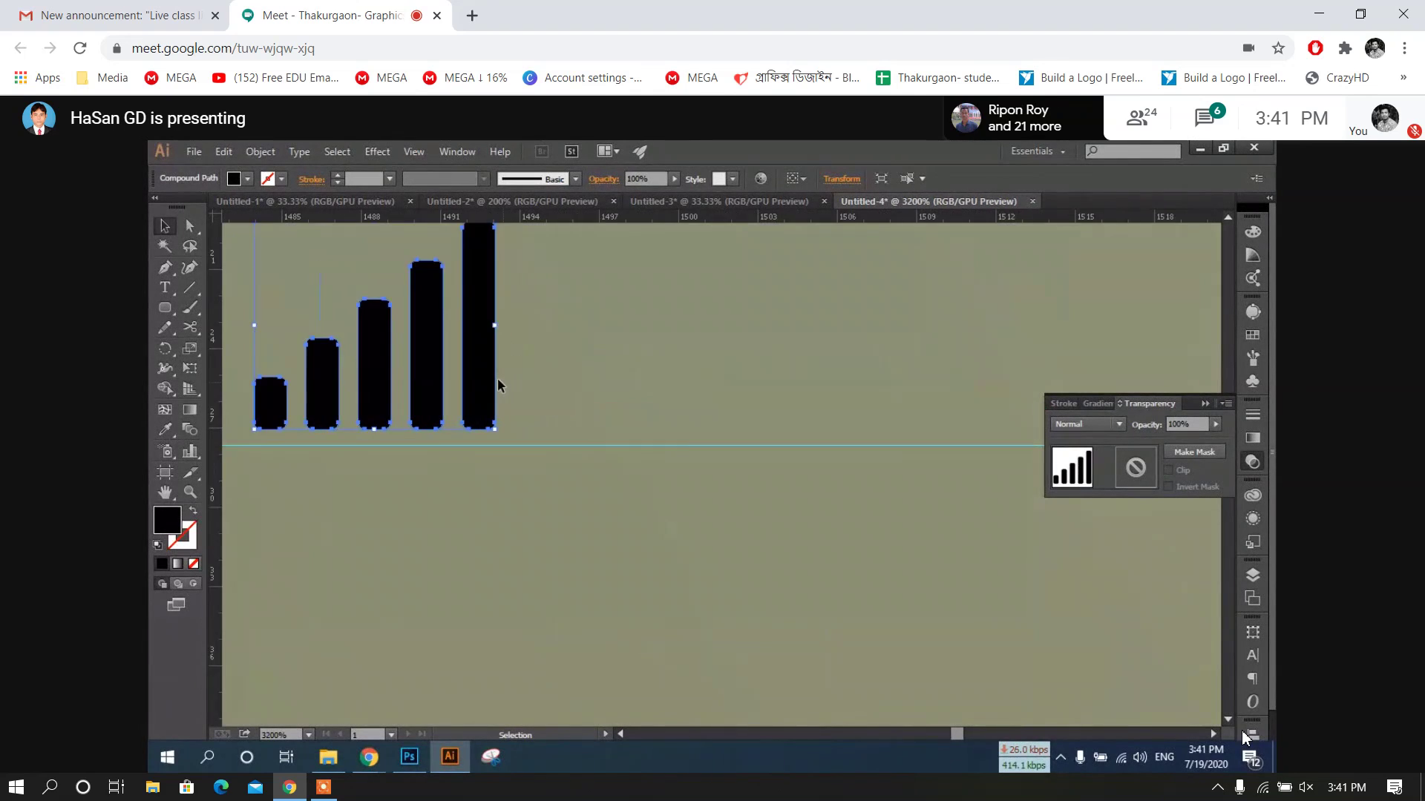
scroll(593, 371, "left", 2)
left_click_drag(650, 373, 687, 371)
scroll(657, 383, "down", 2)
scroll(656, 385, "down", 1)
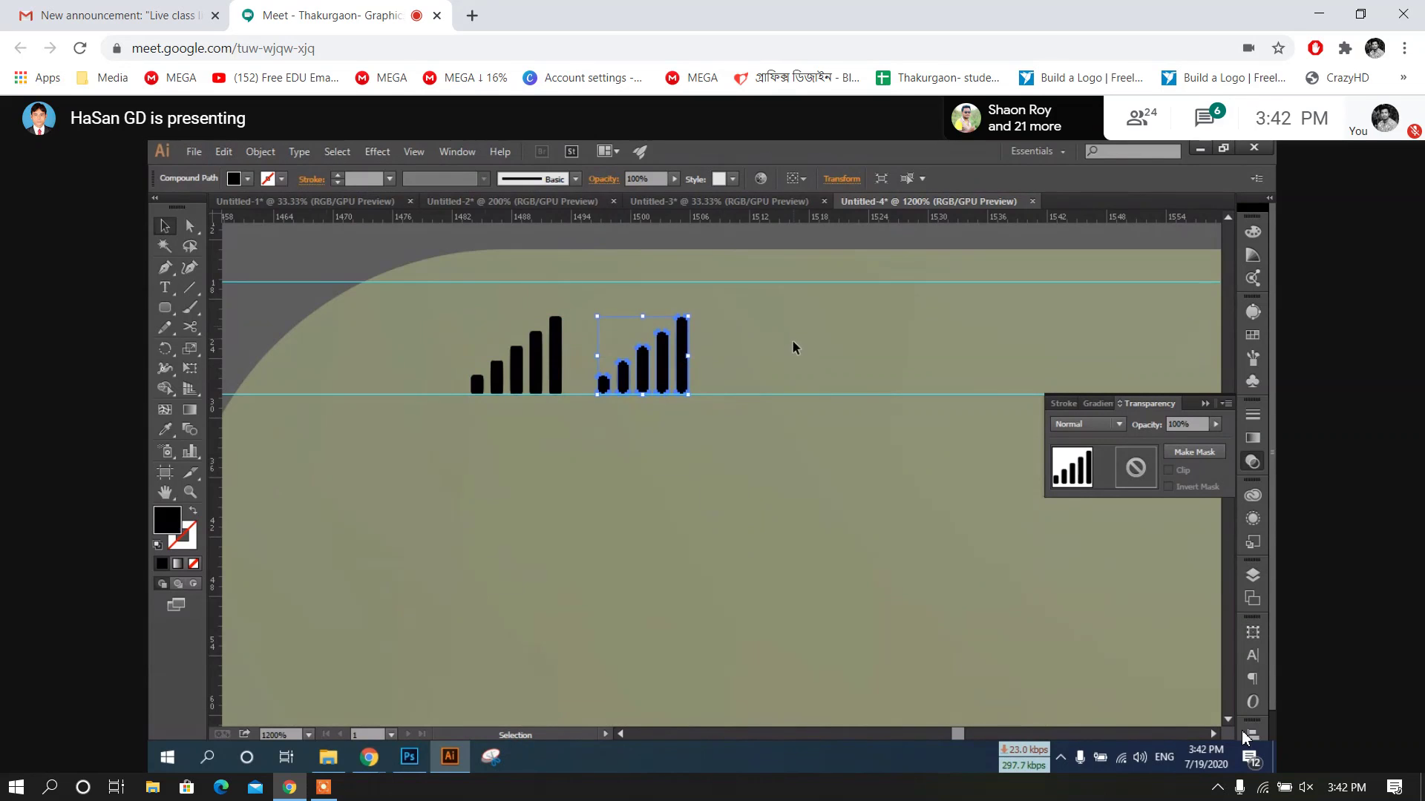
Move the clock icon between the guides beside the two signal icons
scroll(794, 347, "down", 3)
left_click_drag(861, 340, 594, 398)
scroll(585, 372, "down", 2)
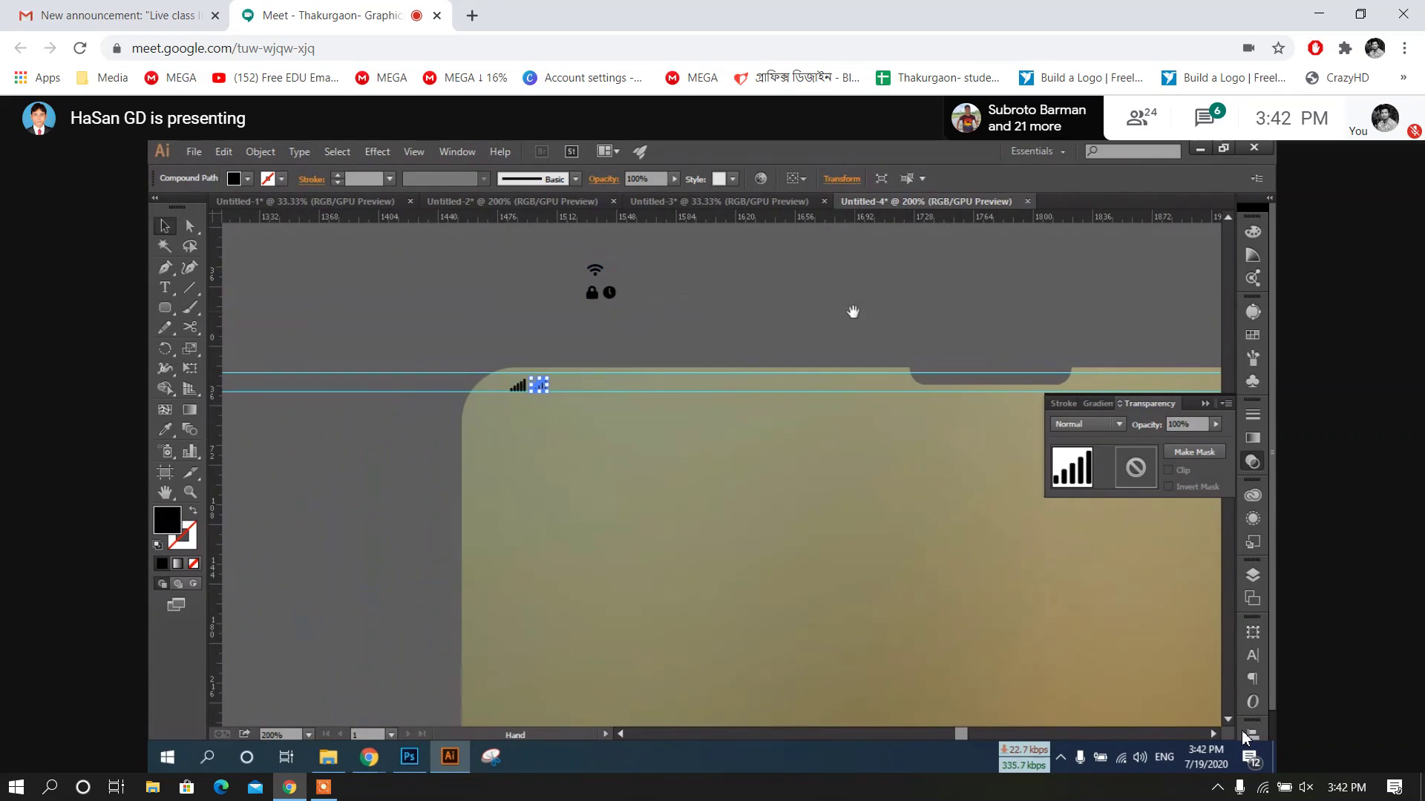
left_click_drag(852, 311, 651, 335)
left_click_drag(391, 328, 368, 398)
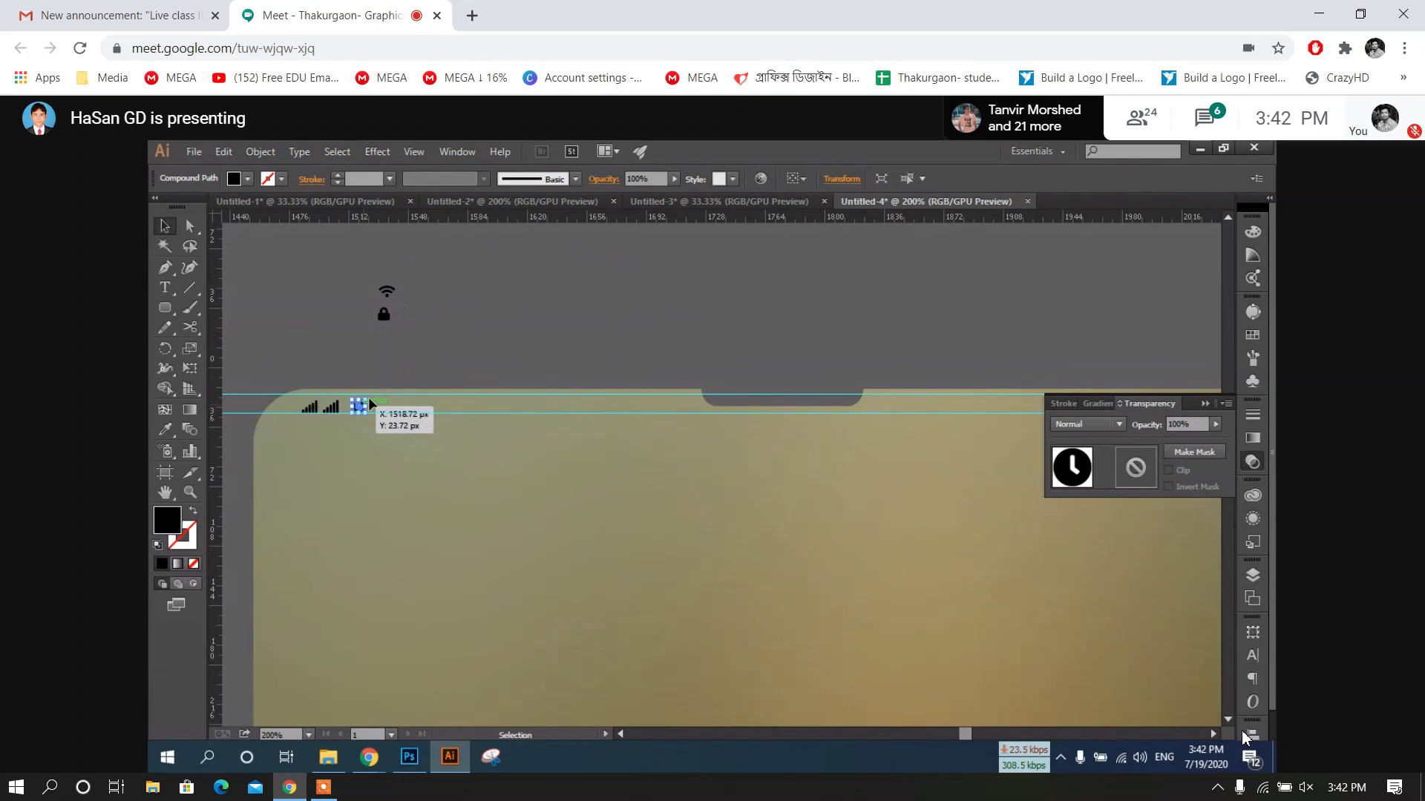
left_click(444, 344)
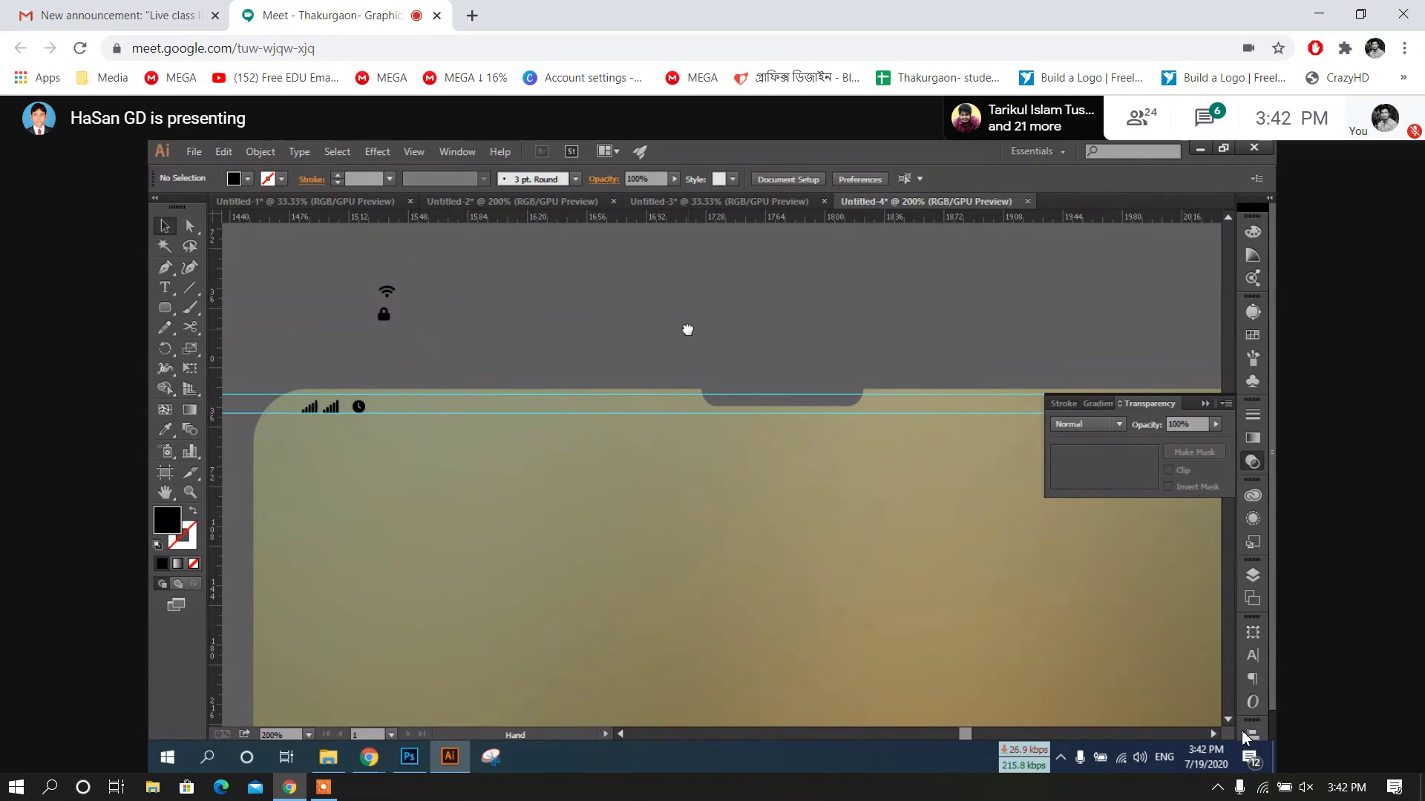
Move the clock icon out of the status bar to the empty area above the phone screen, right of the notch
left_click_drag(688, 330, 598, 337)
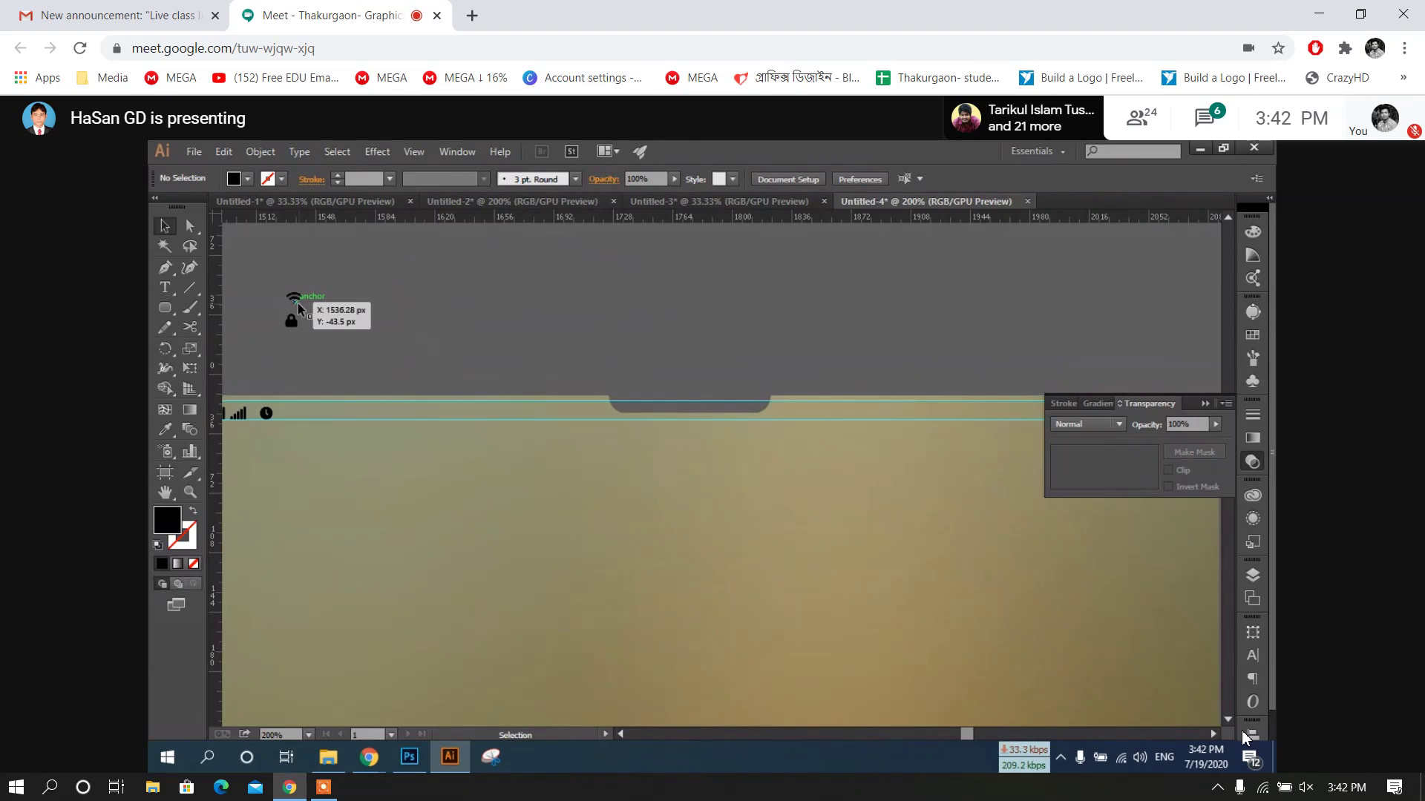
left_click_drag(266, 412, 948, 354)
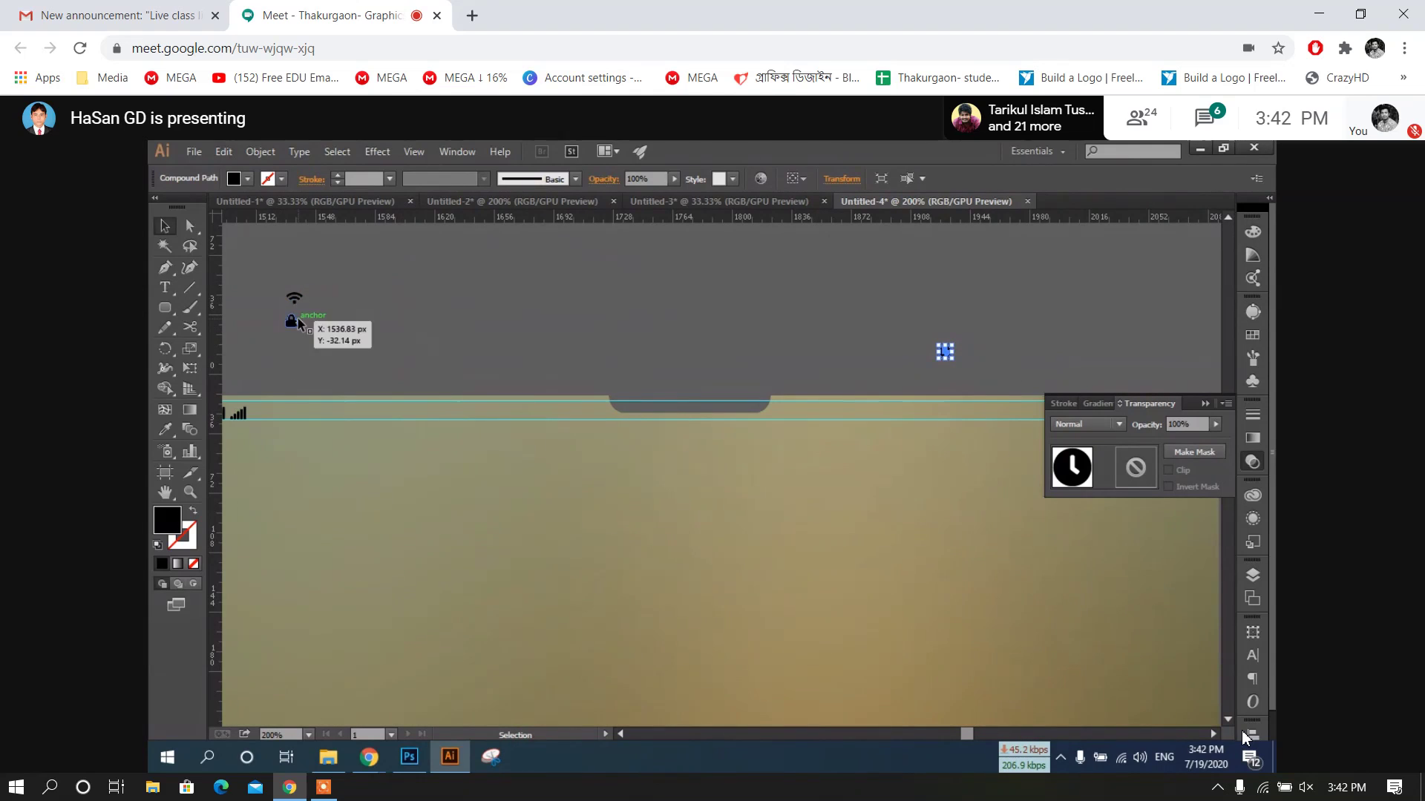
left_click_drag(719, 319, 475, 336)
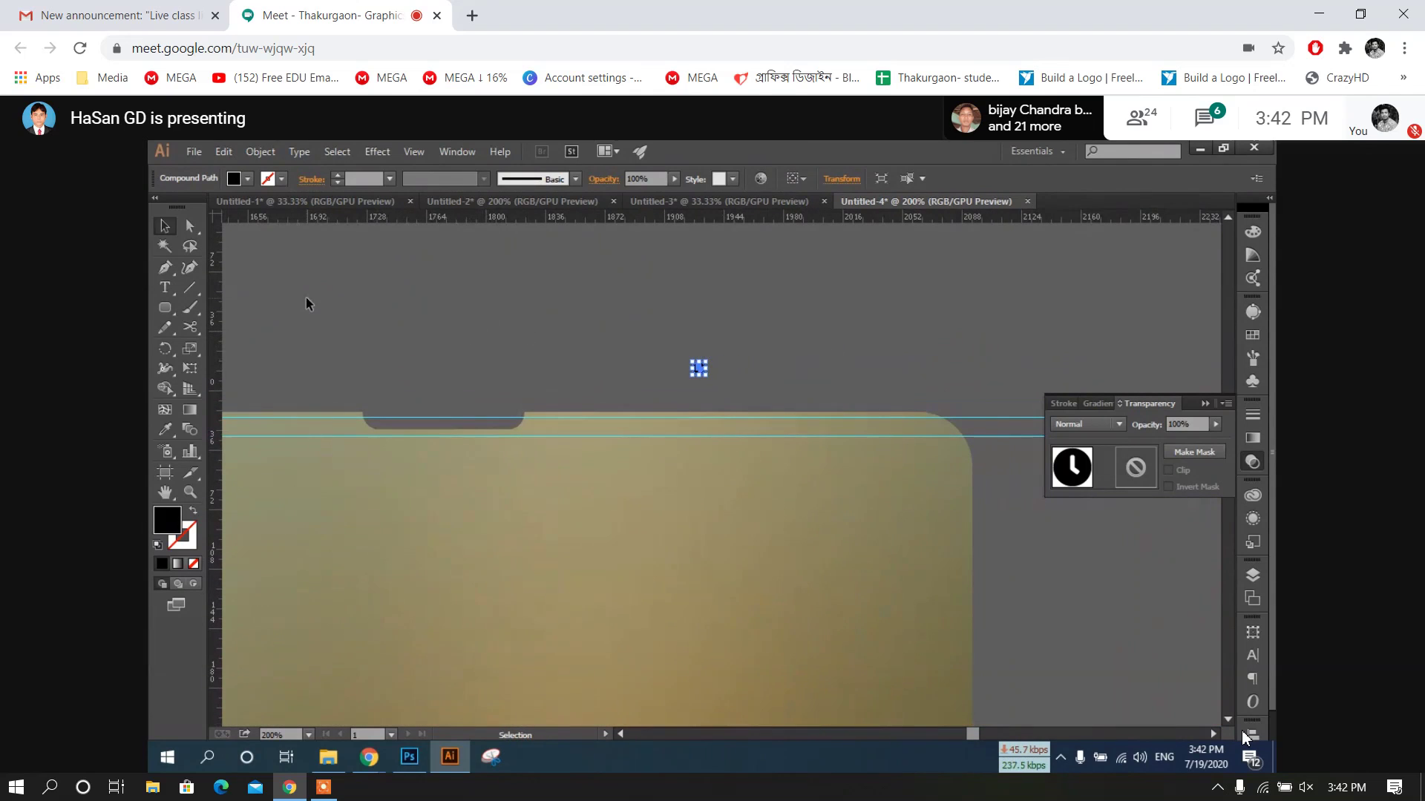
Draw a rectangle above the phone screen for the battery outline, with no fill and a 4 pt black stroke
left_click(164, 309)
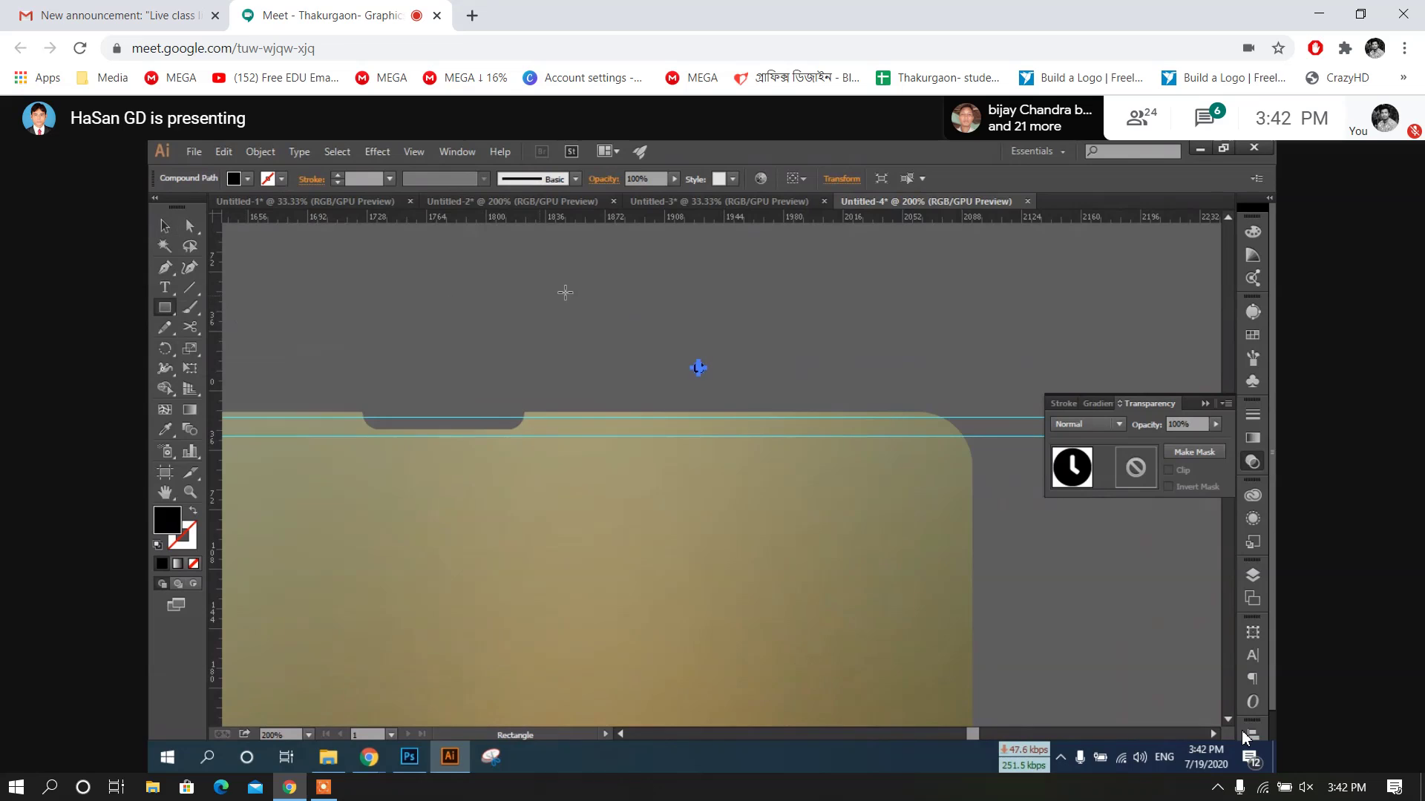
mouse_move(495, 284)
left_mouse_down()
mouse_move(737, 321)
mouse_move(664, 341)
left_mouse_up()
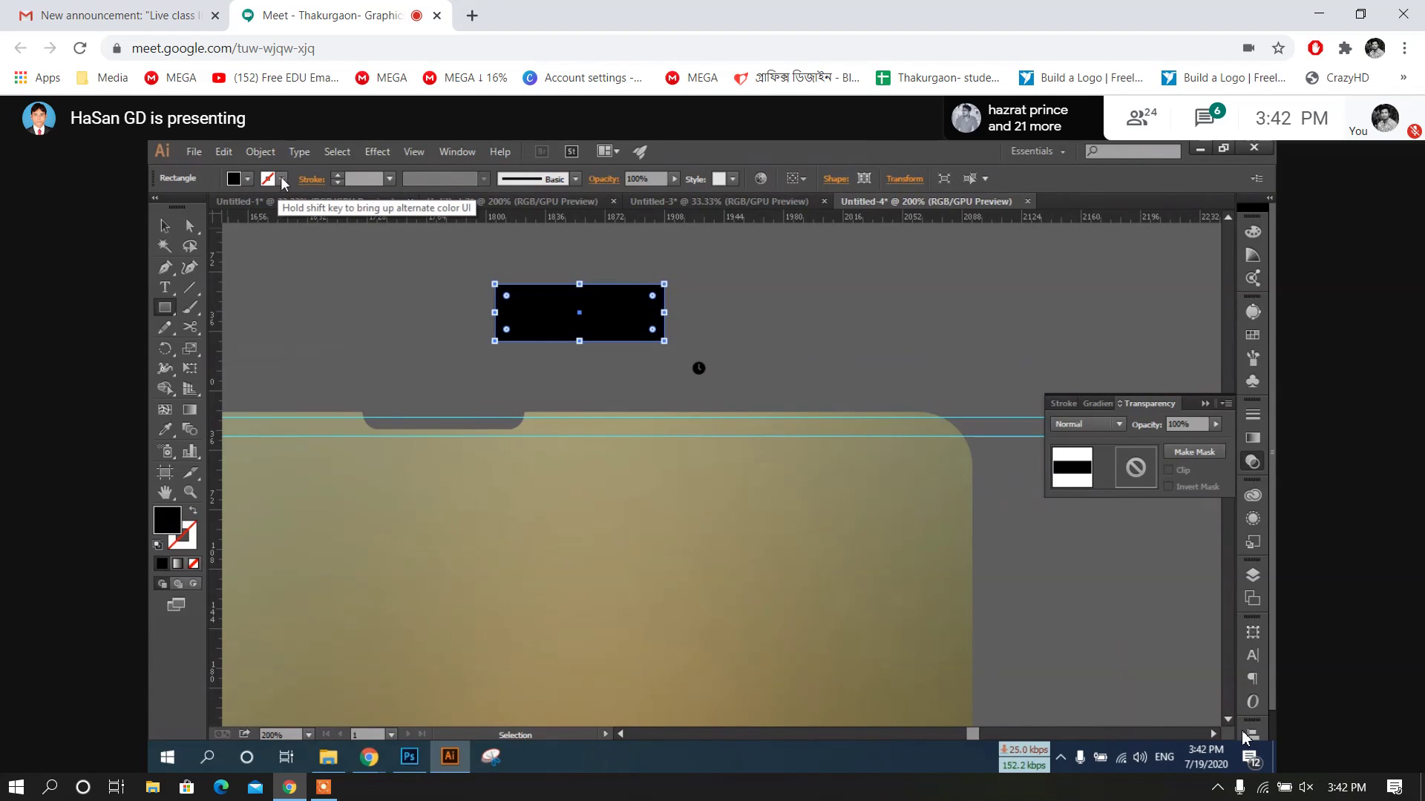
left_click(192, 510)
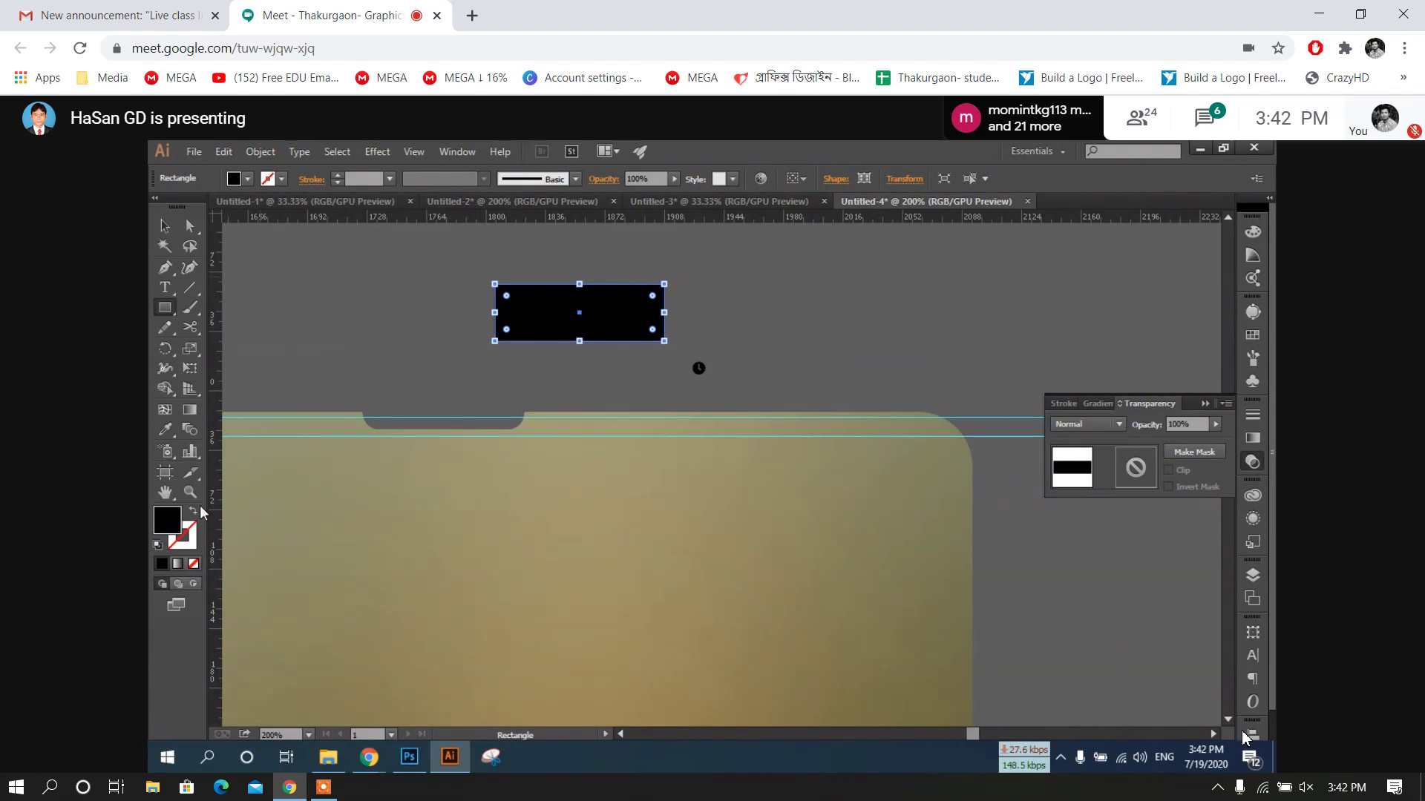
key("v")
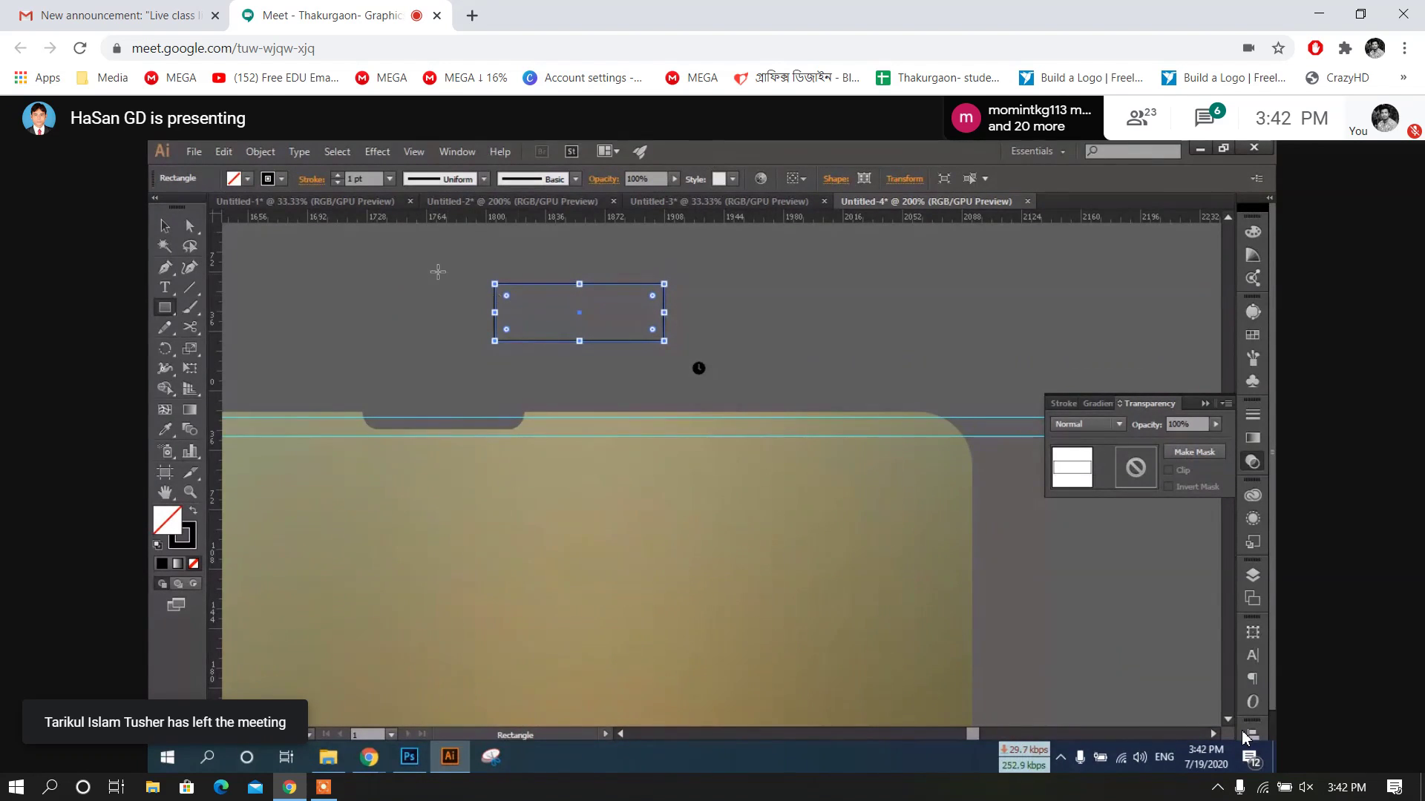
left_click(338, 175)
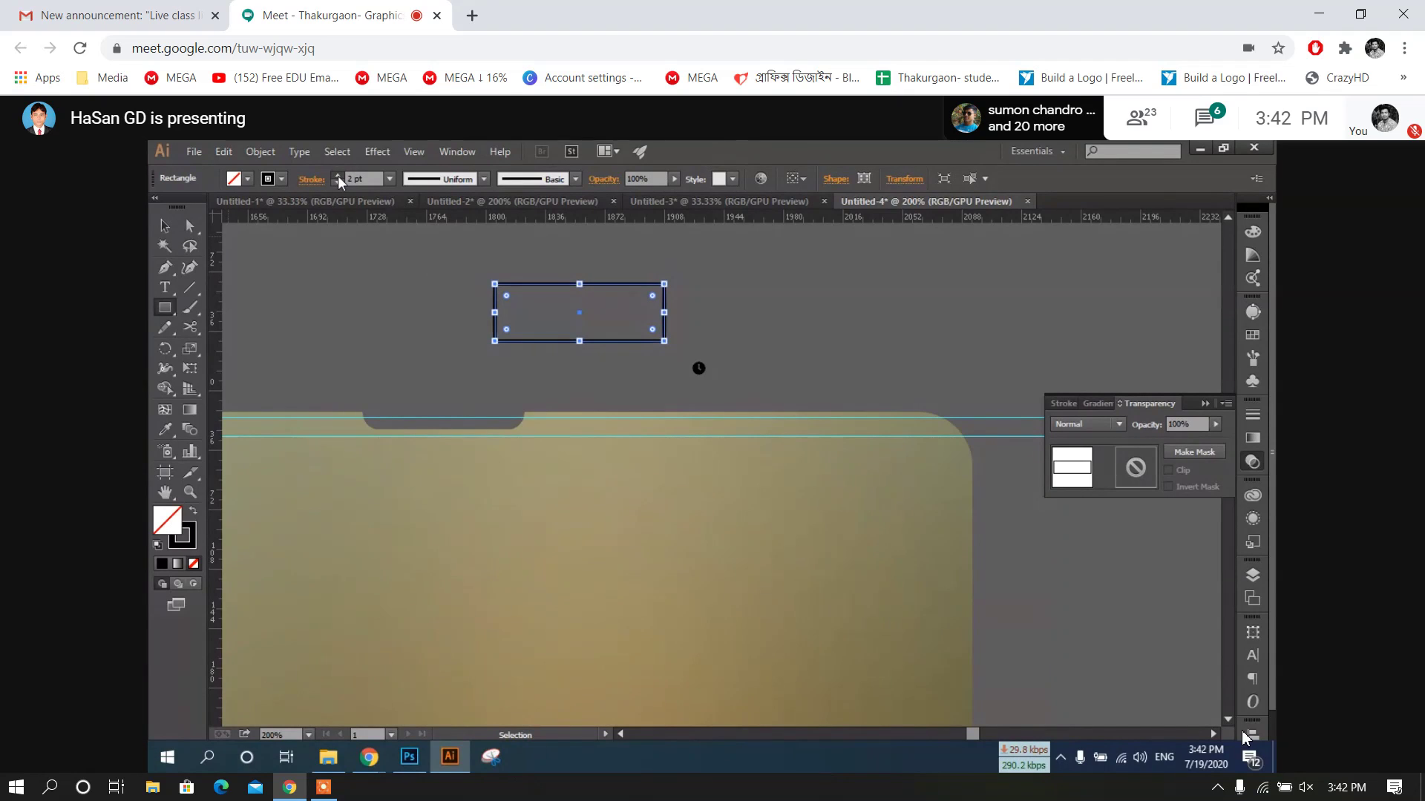
left_click(337, 175)
left_click(337, 175)
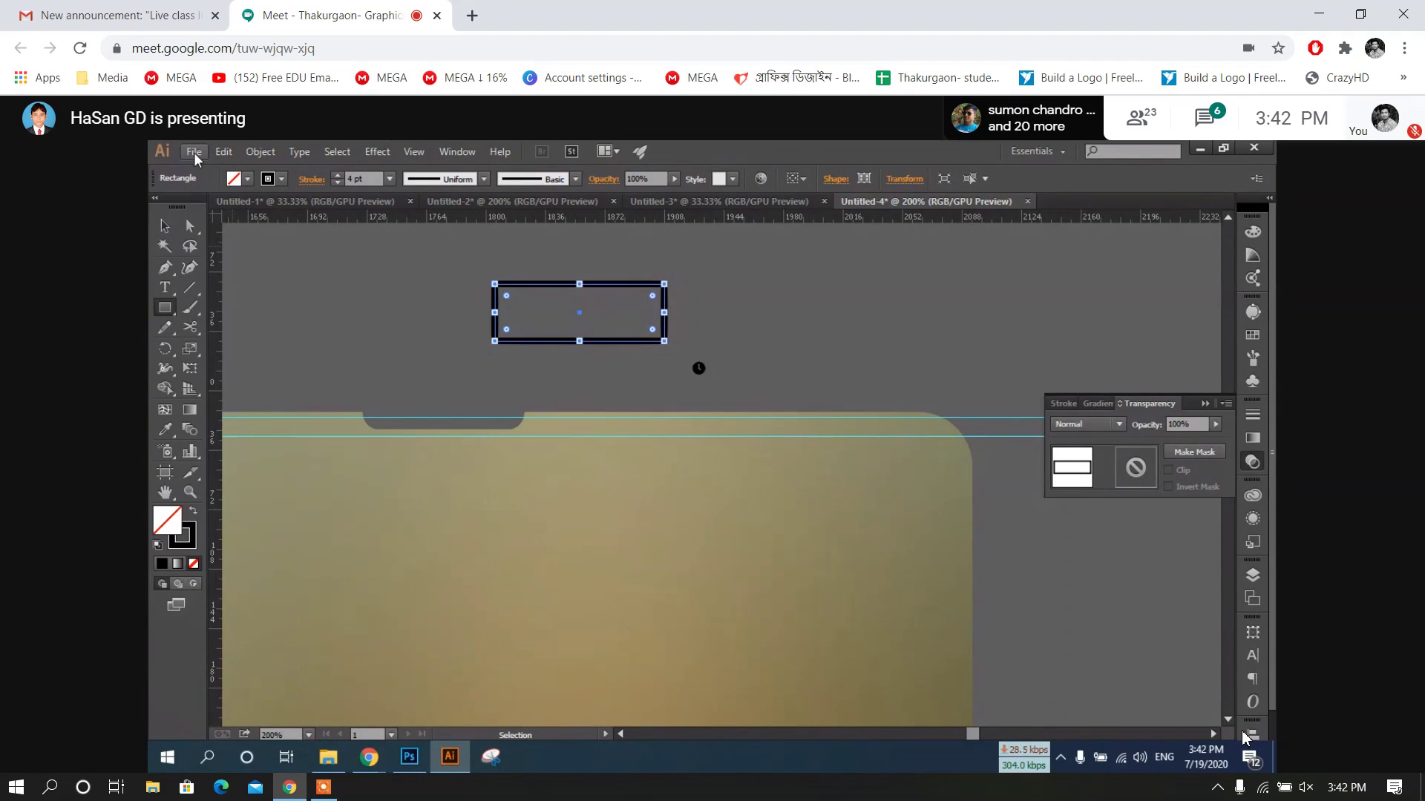
Expand the battery rectangle's stroke into a filled frame shape
left_click(260, 151)
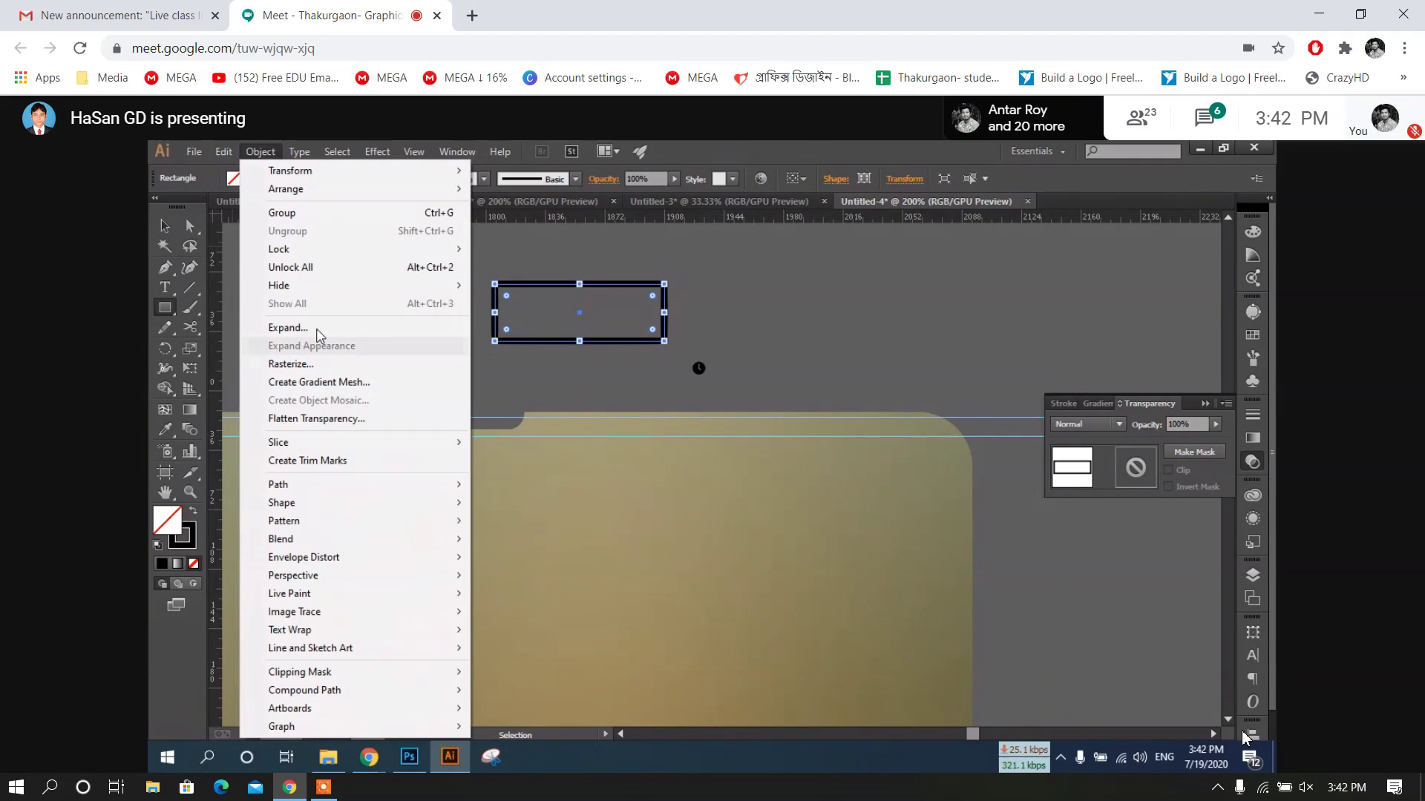
left_click(317, 329)
left_click(664, 539)
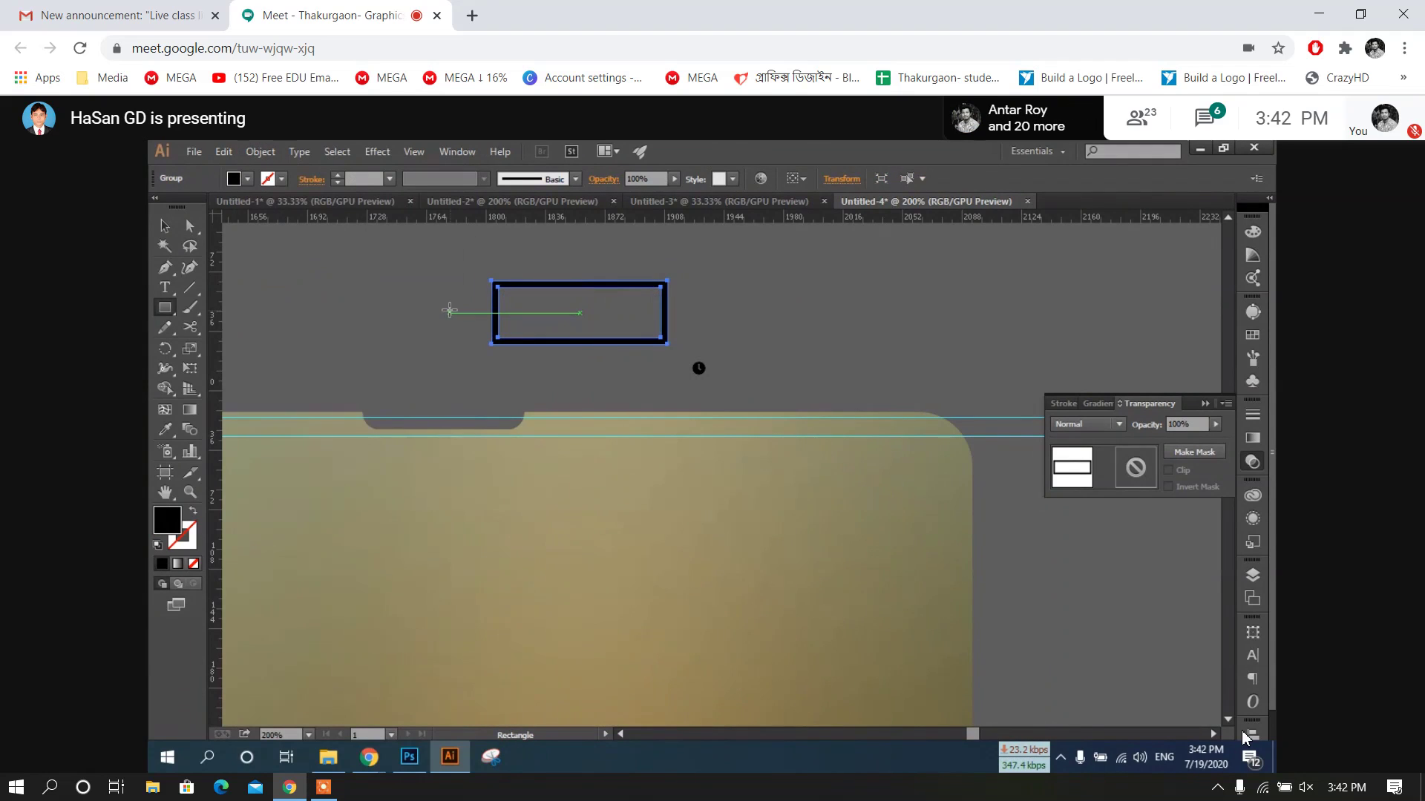
Round the left corners of the battery frame to a radius of about 3.33 px
key("a")
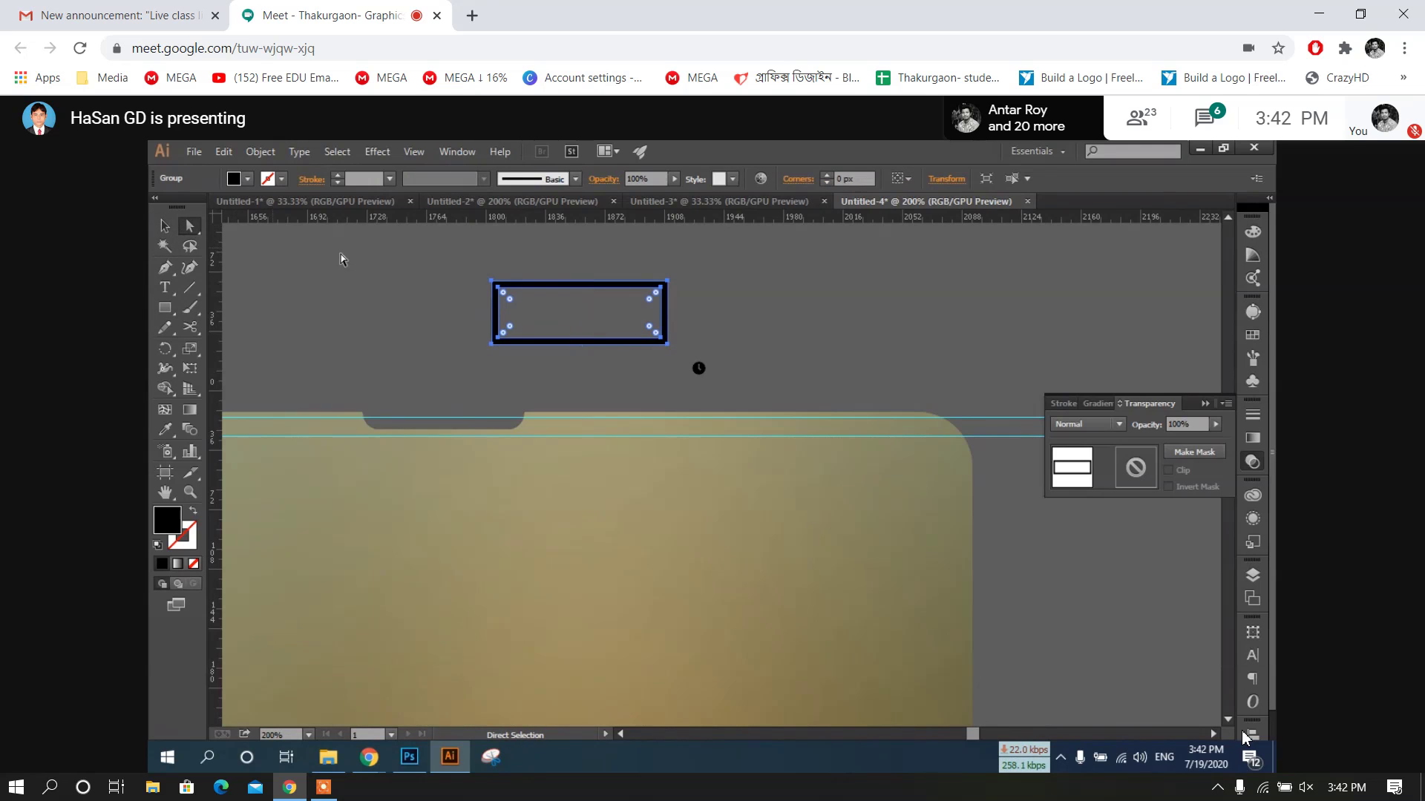
left_click_drag(438, 276, 541, 365)
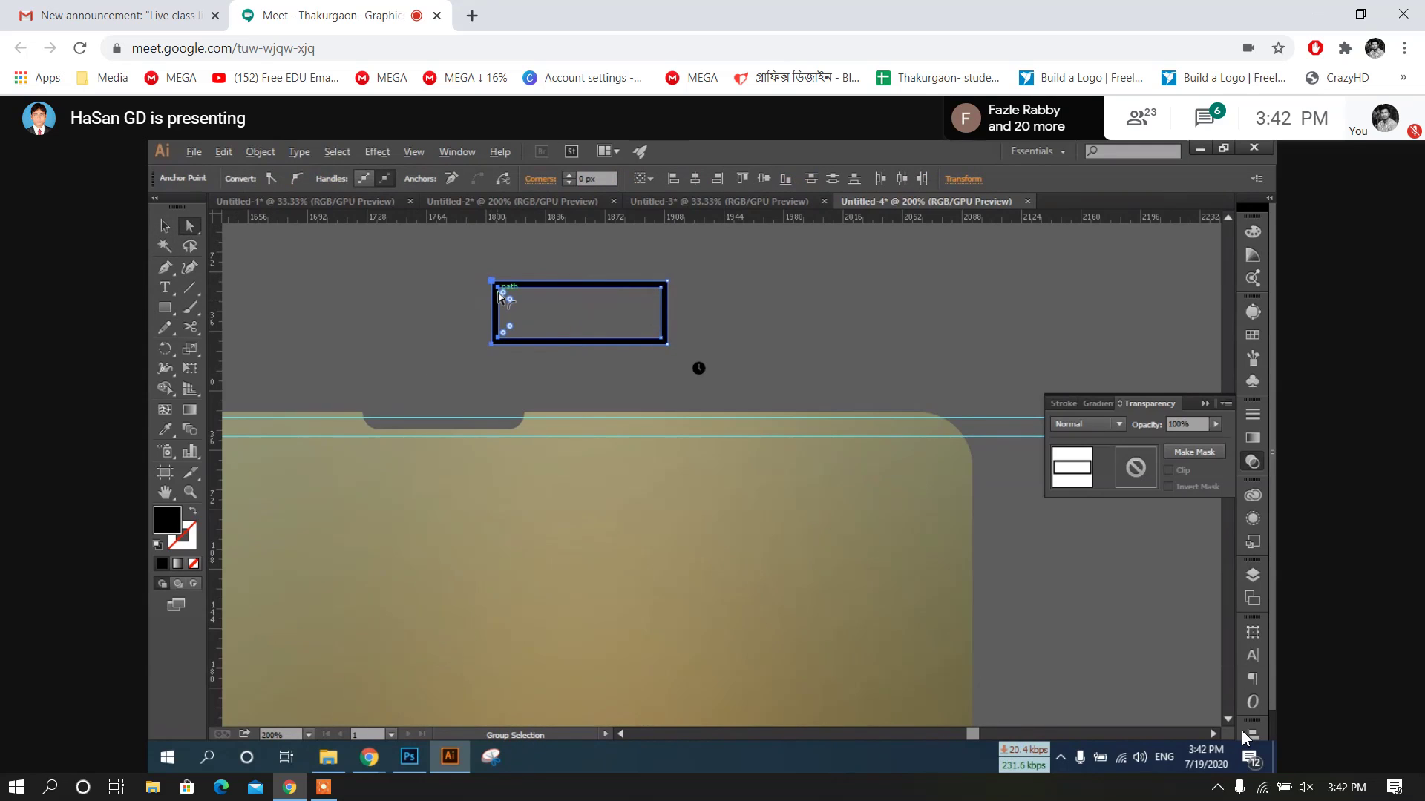
scroll(500, 296, "up", 3)
left_click_drag(492, 272, 497, 276)
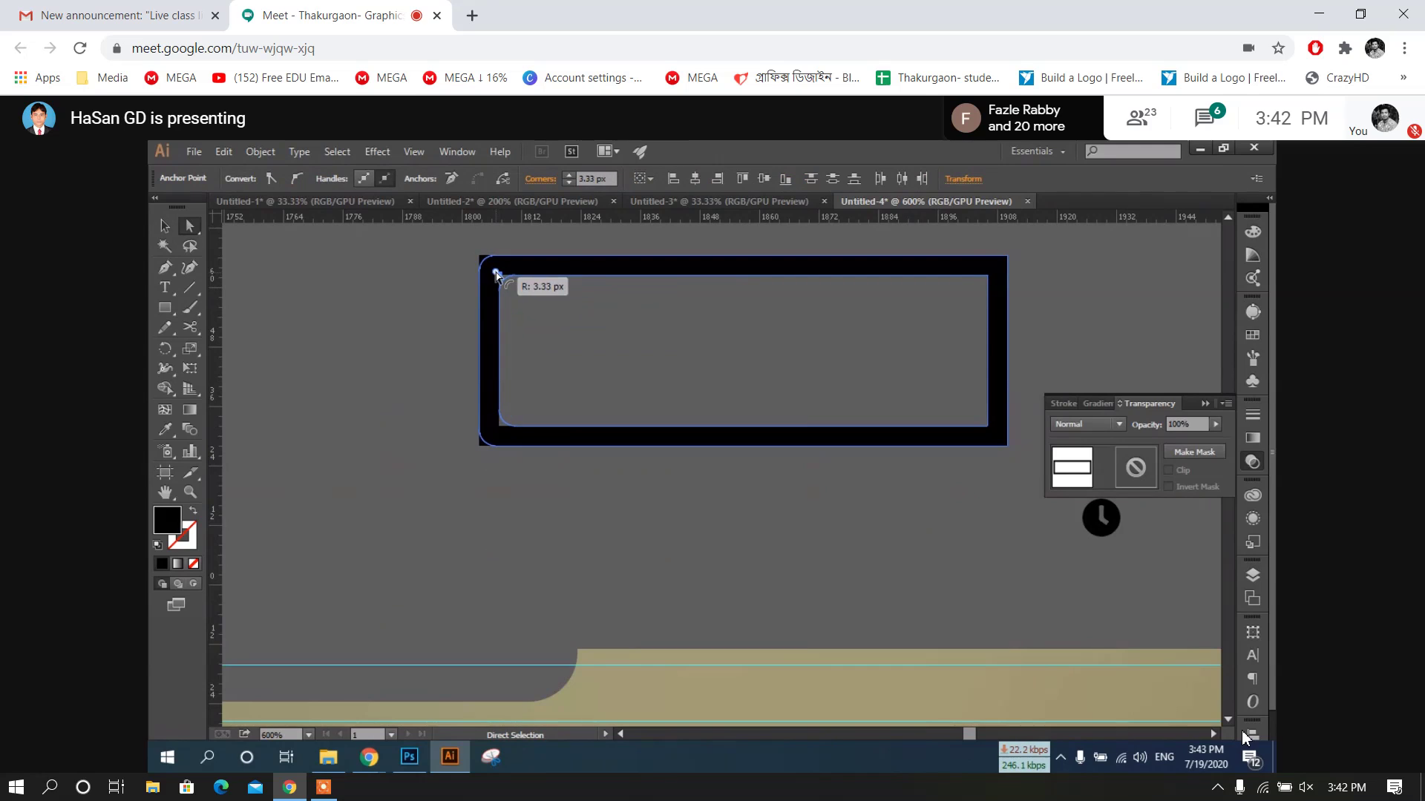
left_click(421, 308)
Draw a smaller black rectangle inside the battery frame as the charge level, leaving a gap at its right end
scroll(458, 345, "down", 2)
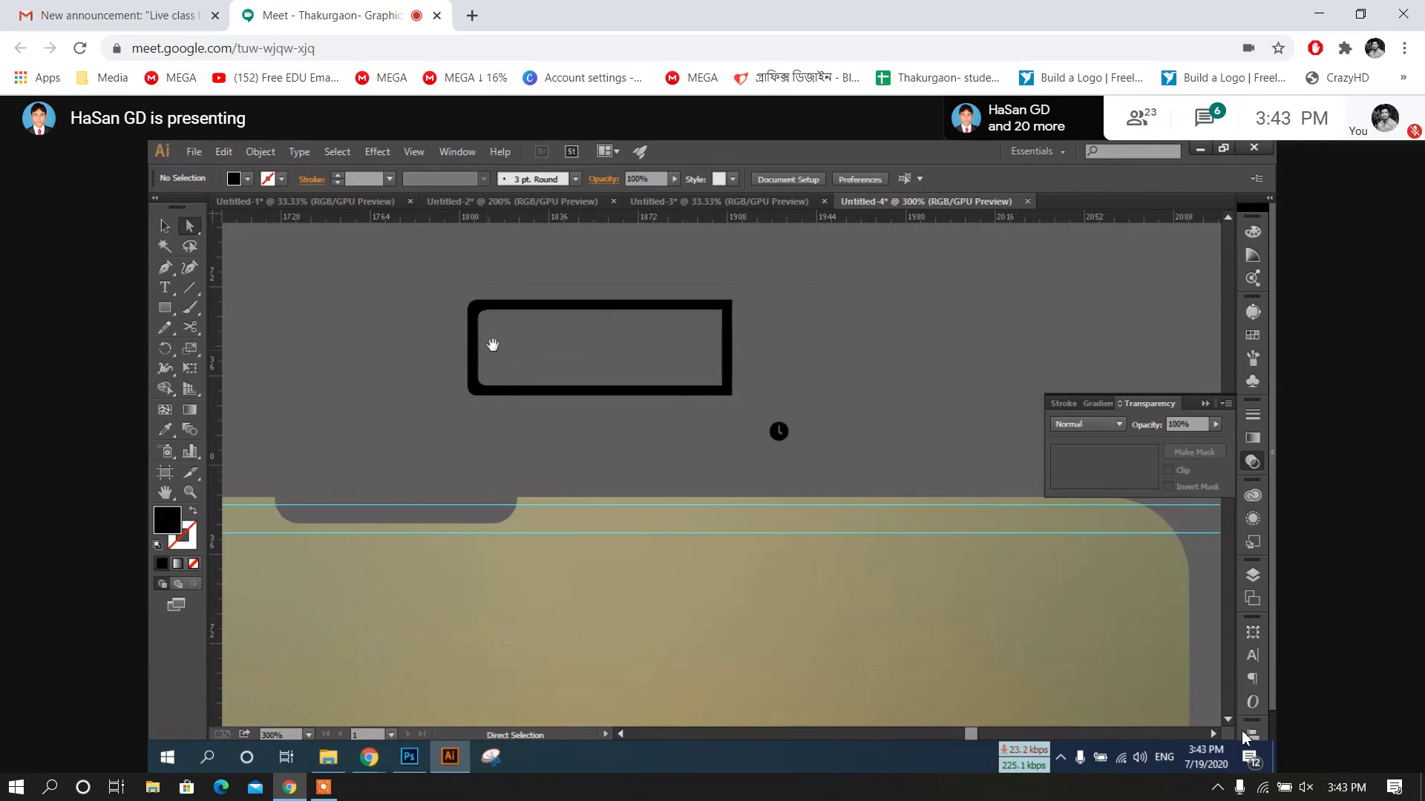
left_click_drag(490, 343, 651, 374)
left_click(165, 307)
key("a")
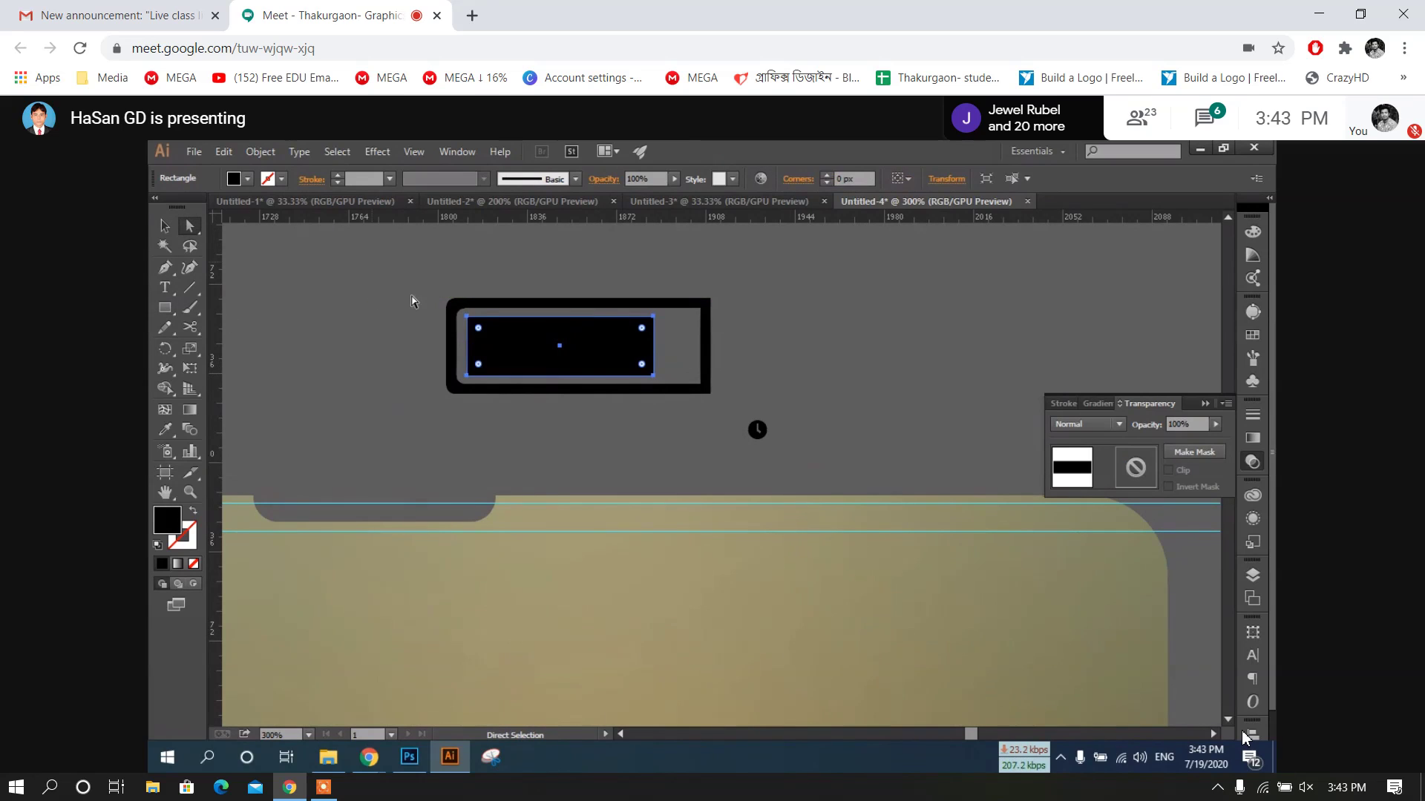
Slightly round the two left corners of the battery's inner charge bar
left_click(466, 316)
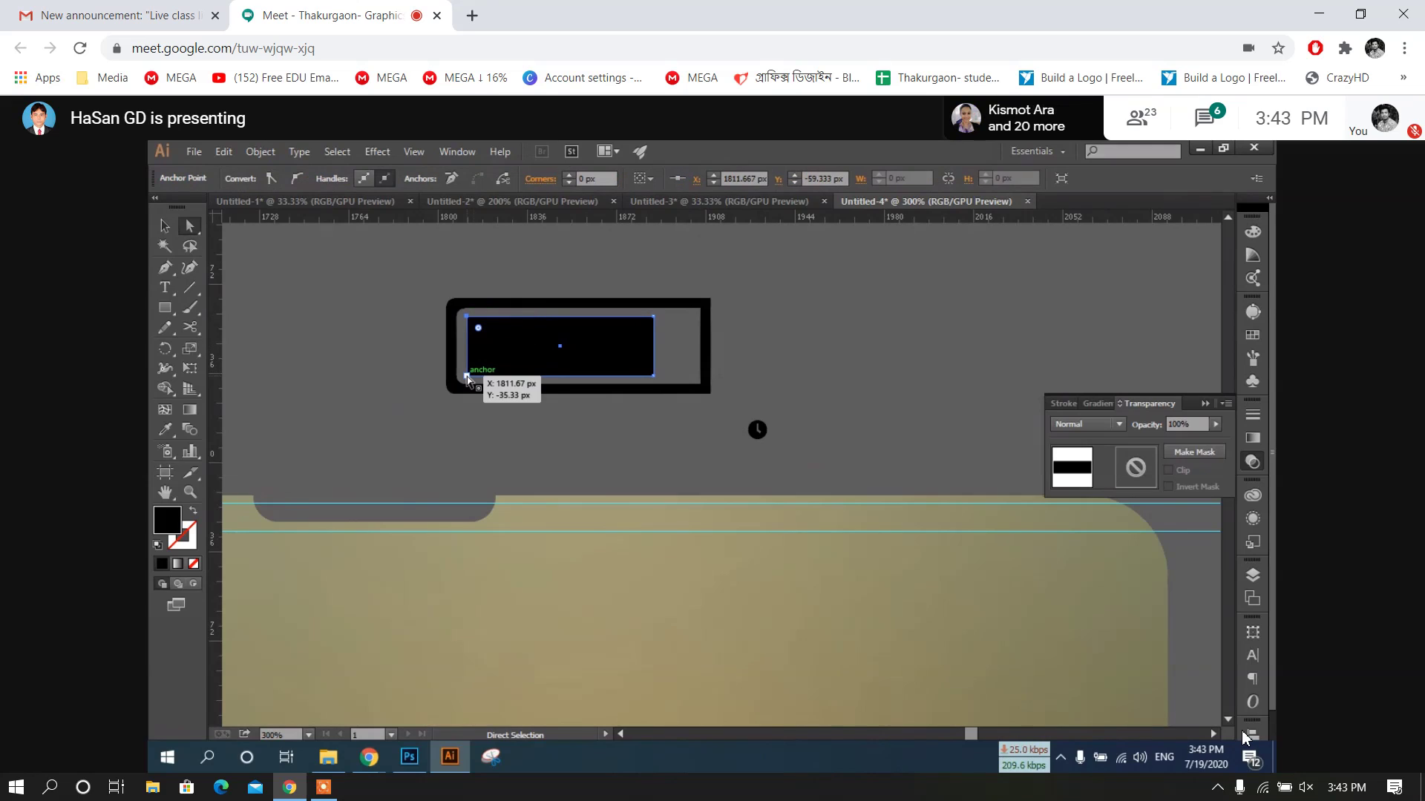
left_click(466, 377, "shift")
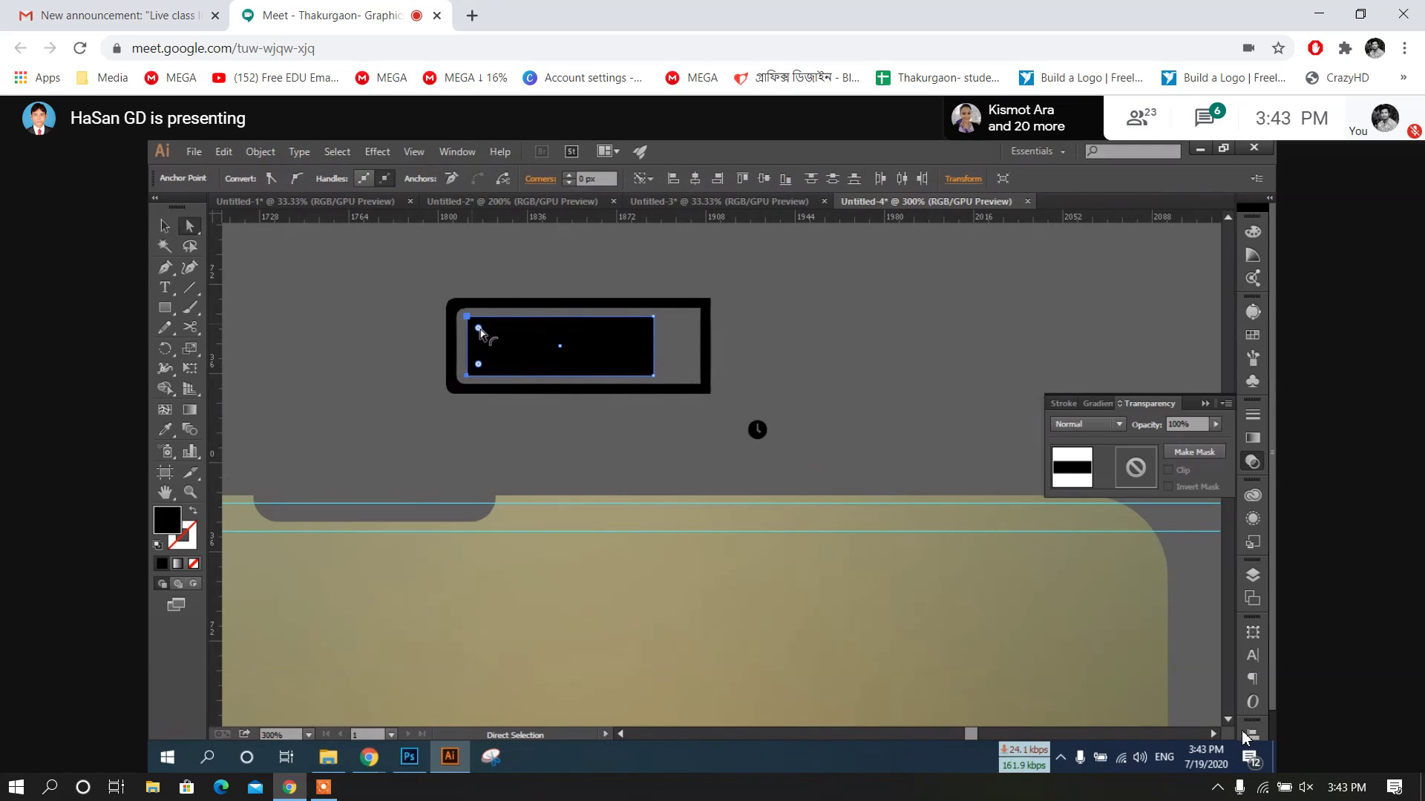
left_click_drag(479, 332, 481, 332)
left_click(164, 225)
left_click(449, 260)
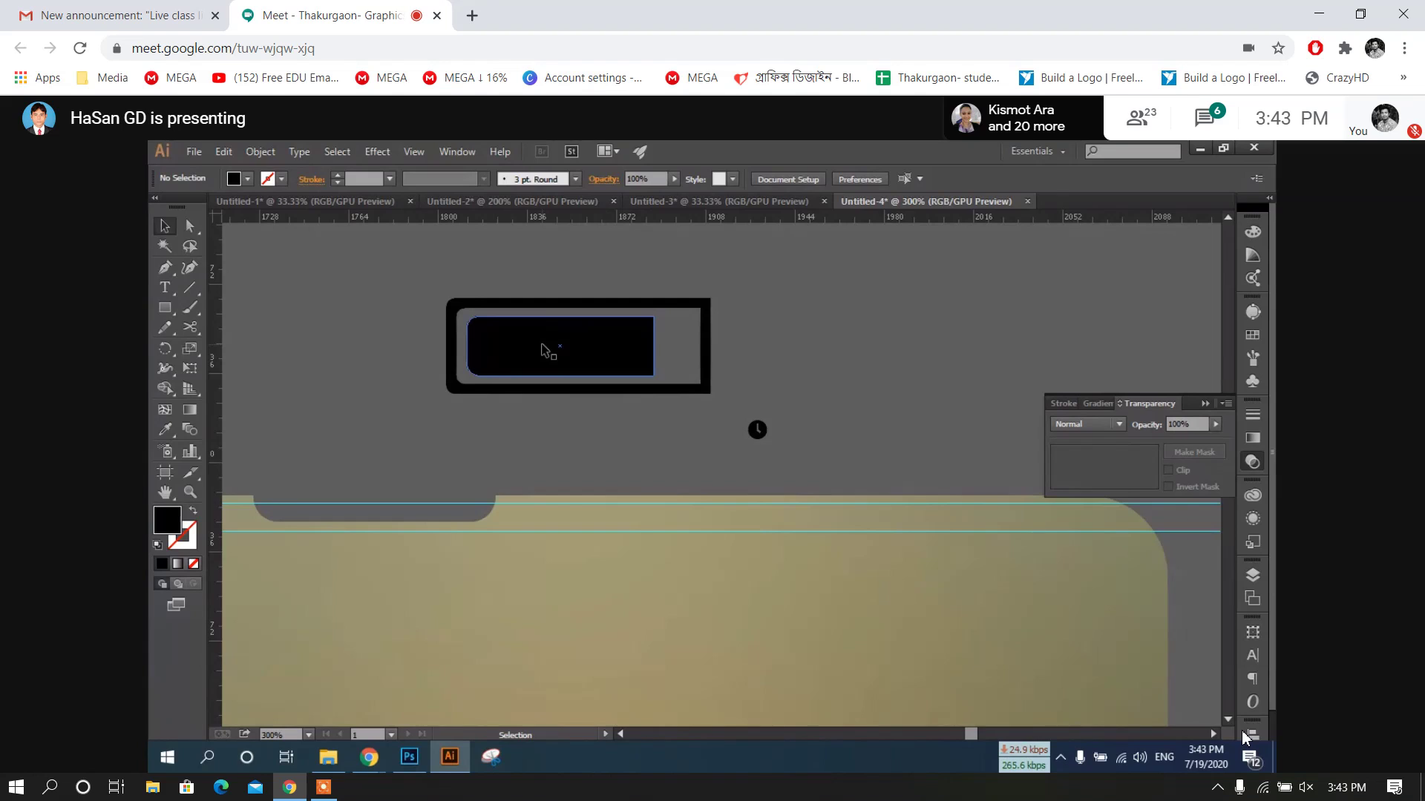
Duplicate the charge bar to the empty area right of the battery frame
left_click_drag(547, 350, 870, 346)
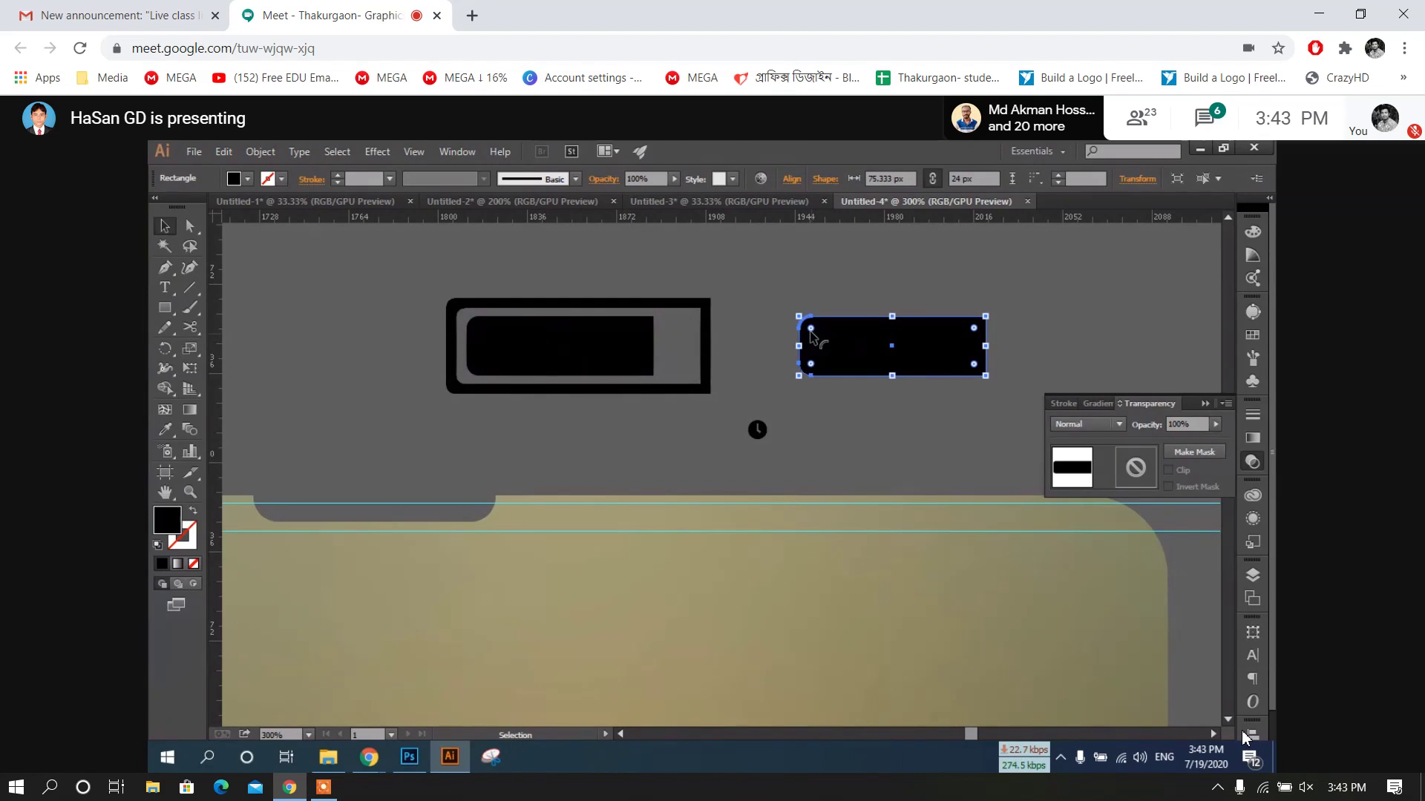
left_click(699, 263)
left_click(865, 356)
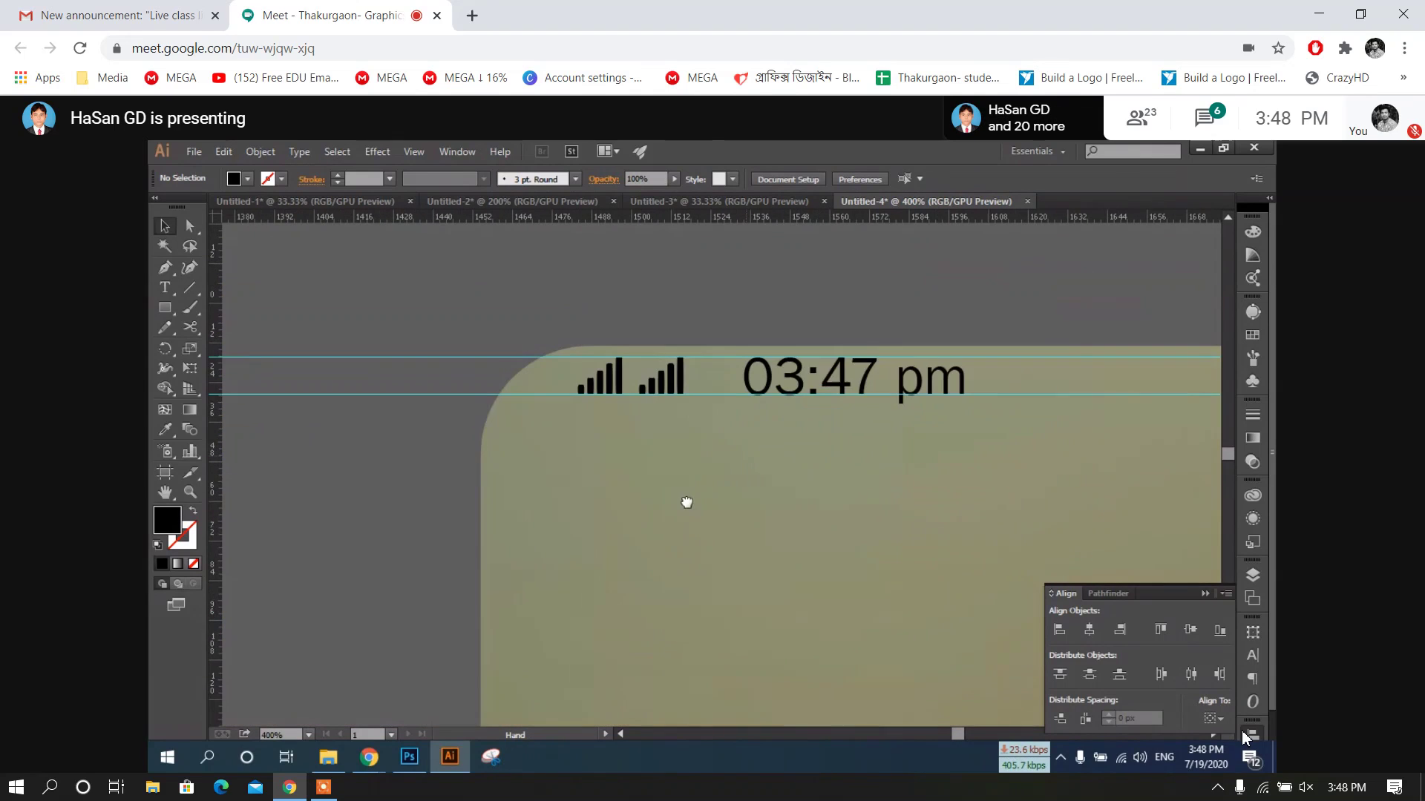
Fill the status bar's signal icons, time, lock, Wi-Fi, clock, percentage and battery with white
scroll(648, 428, "up", 3)
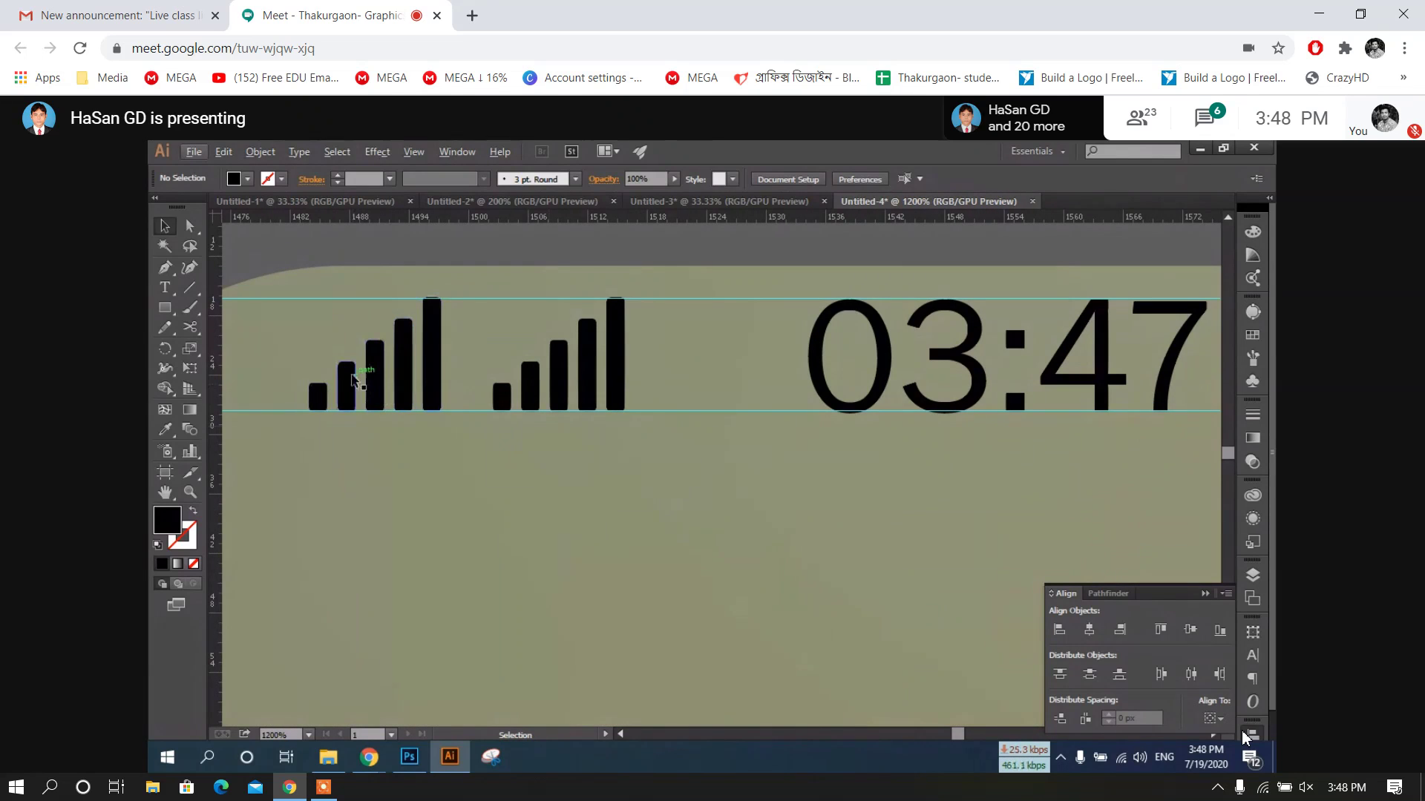
scroll(371, 376, "down", 6)
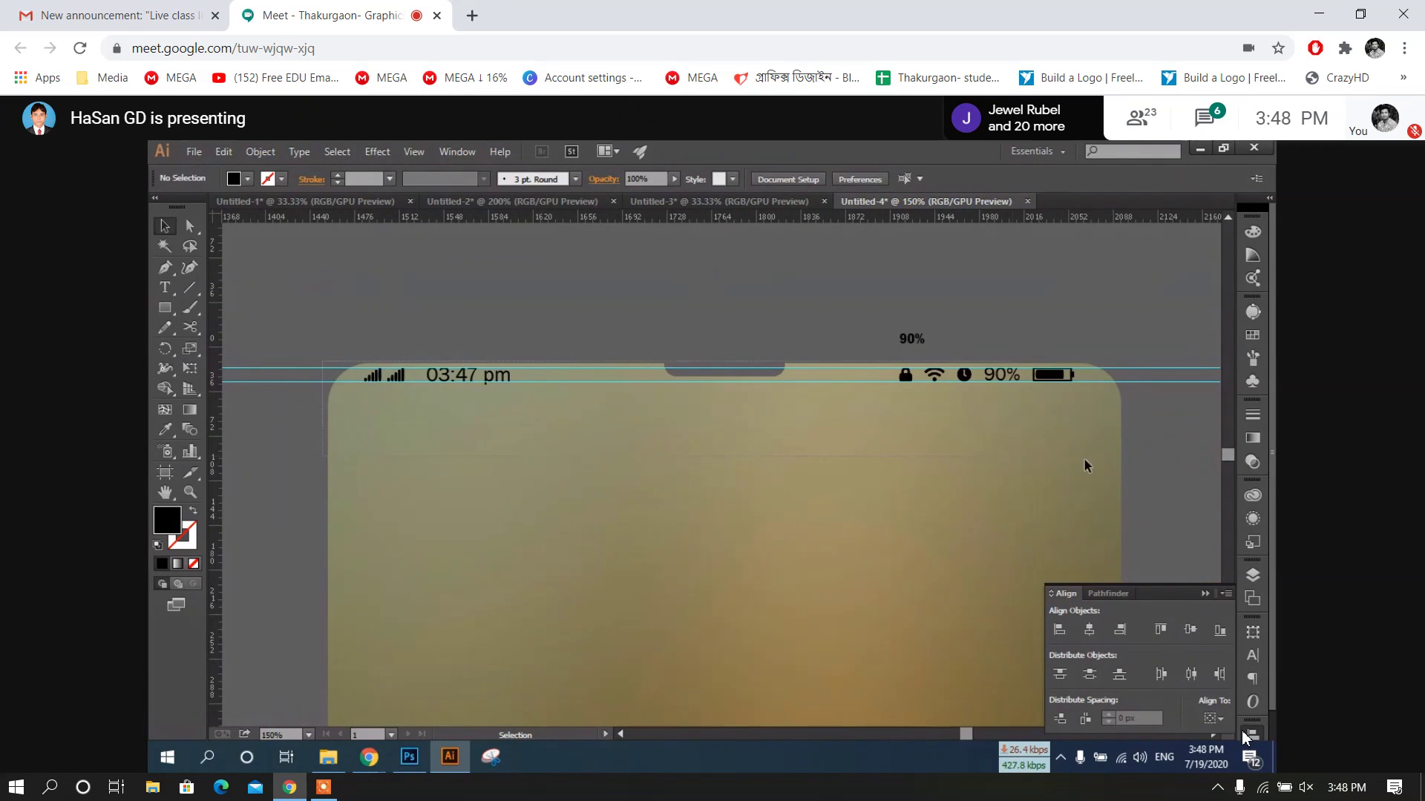
key("ctrl+a")
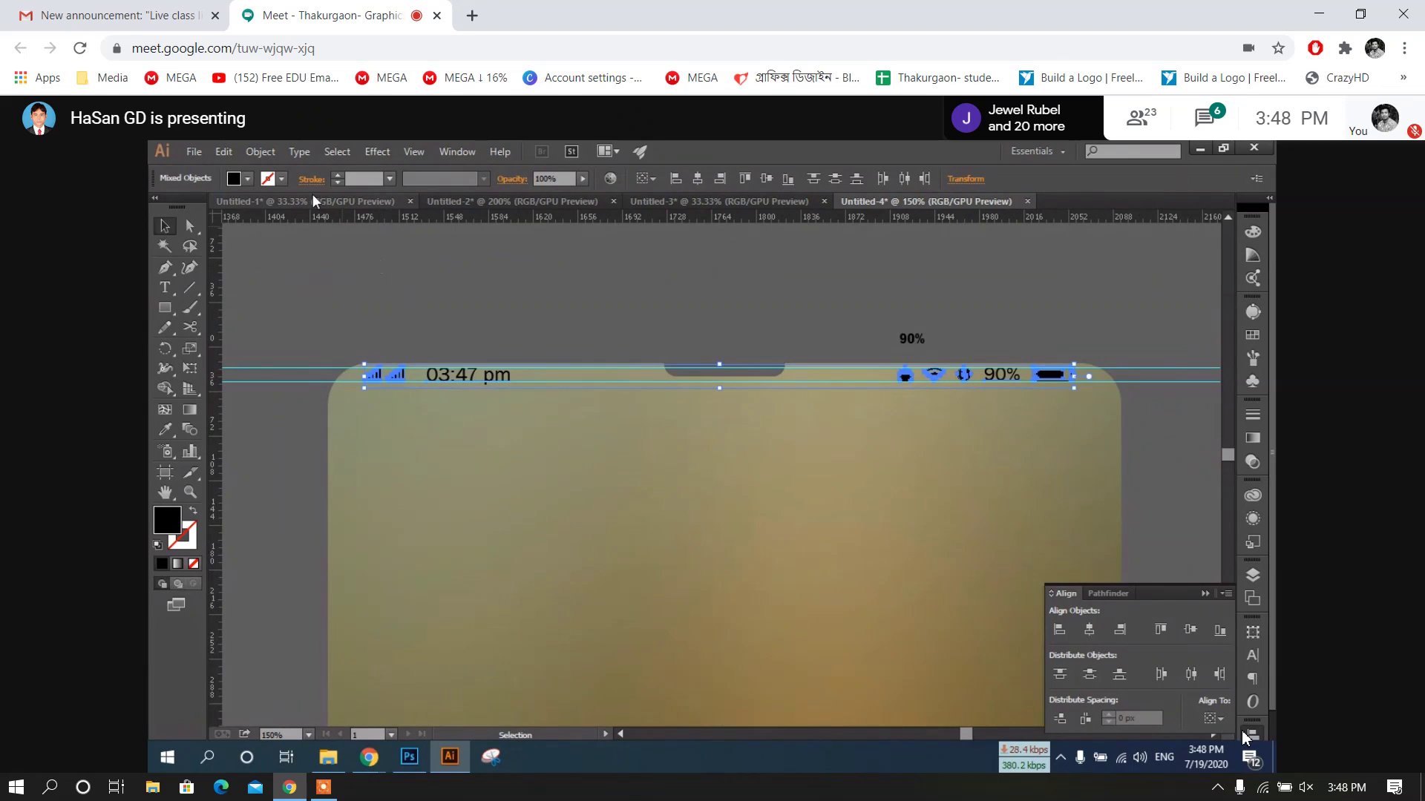
left_click(248, 179)
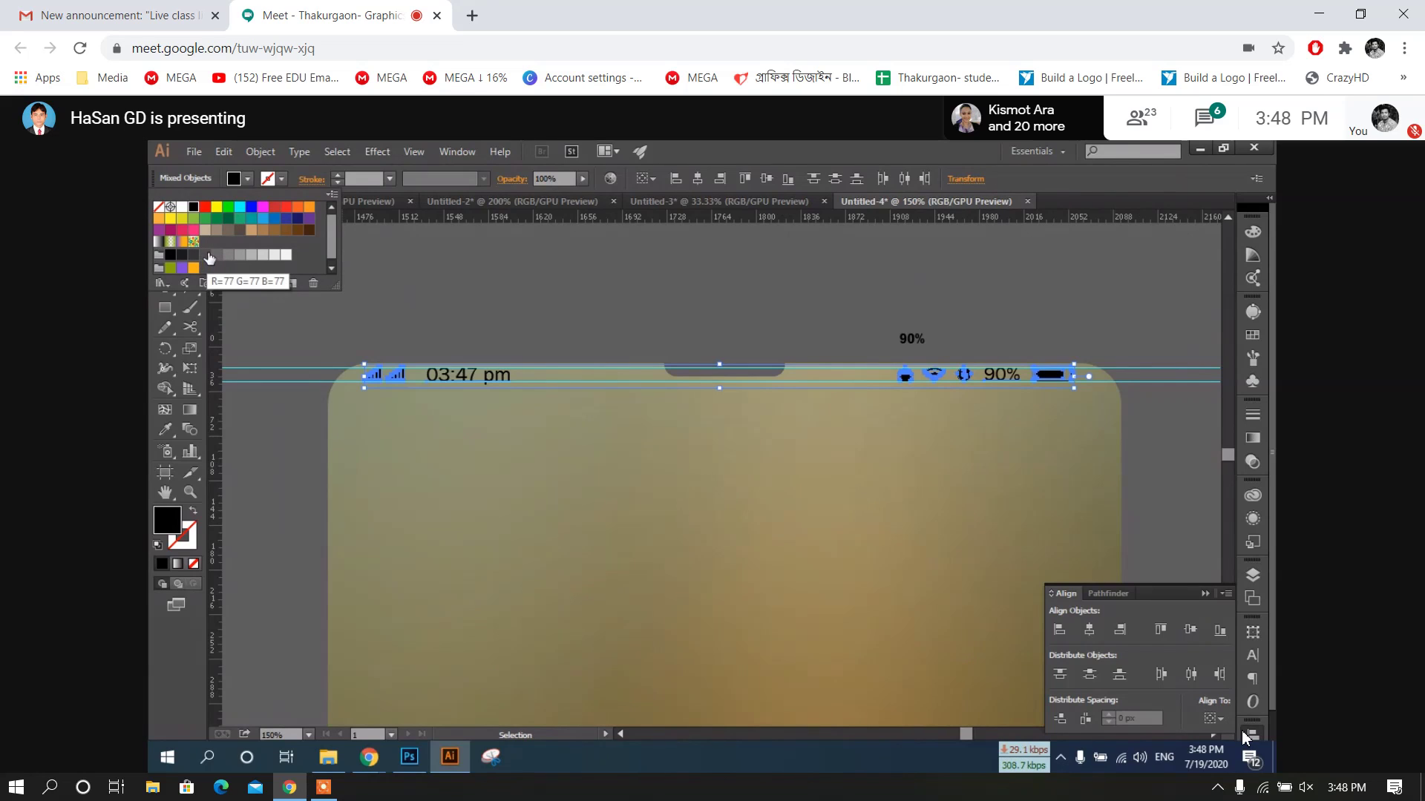
left_click(181, 207)
left_click(607, 296)
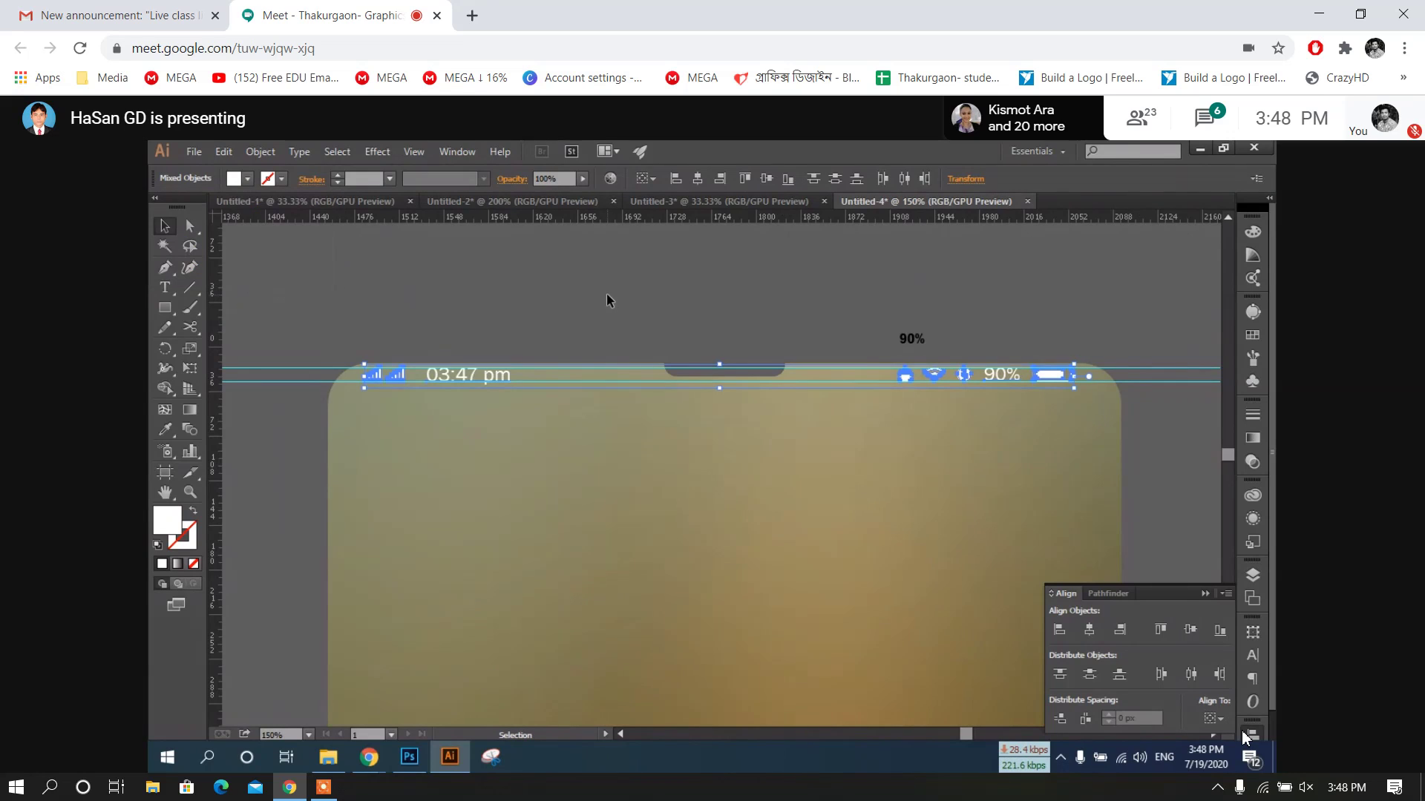
left_click(606, 295)
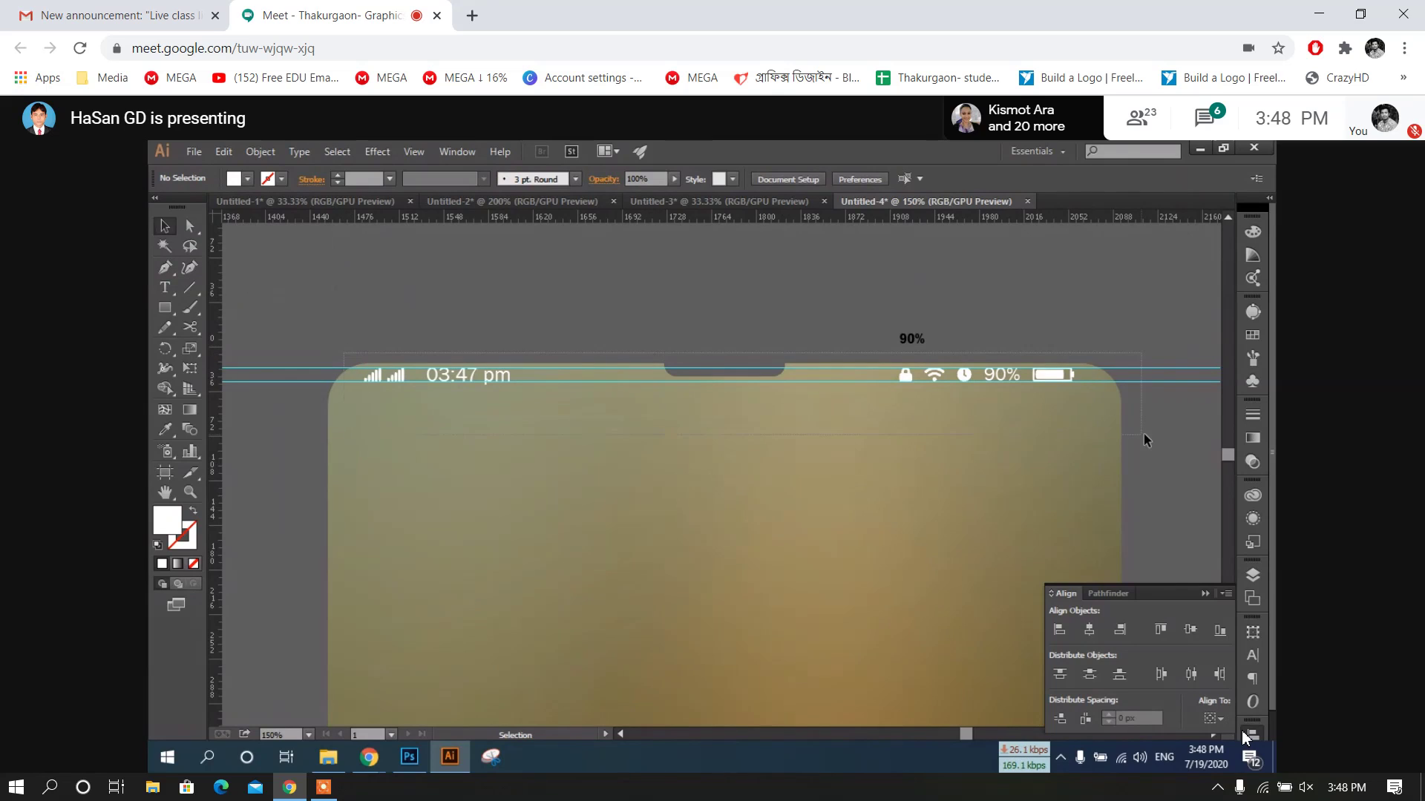
left_click_drag(1145, 434, 1149, 412)
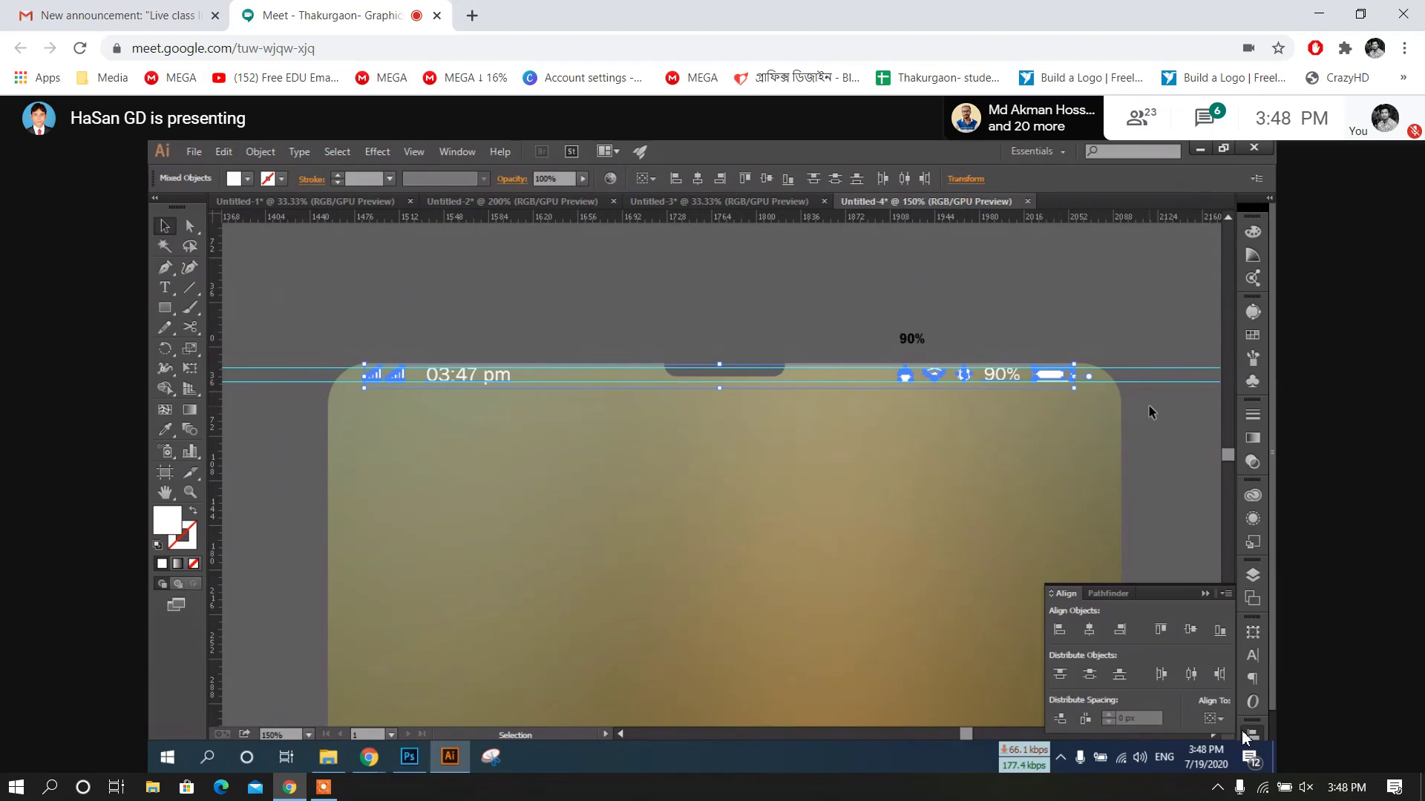
left_click(518, 279)
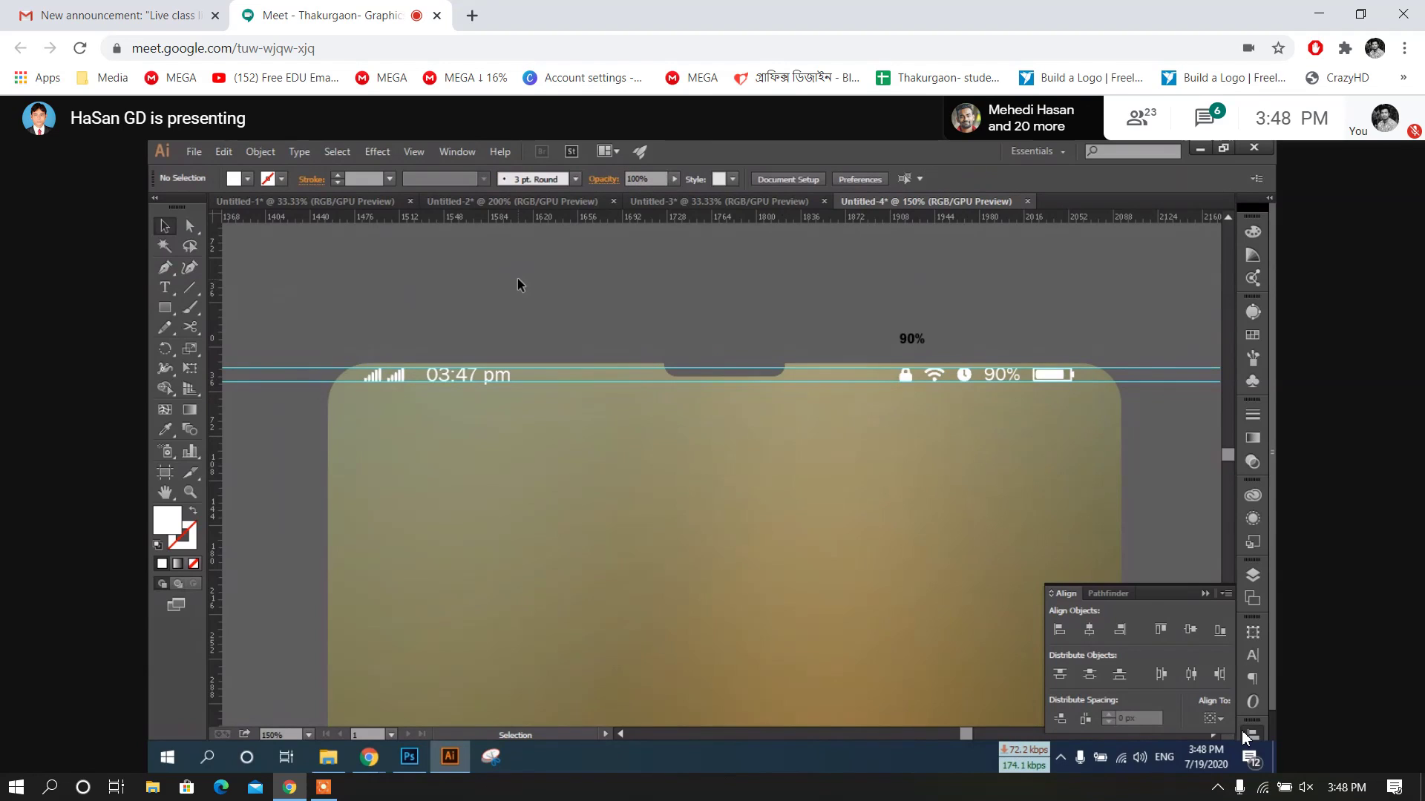
Isolate the left signal icon and try swapping fill and stroke on its tallest bar
scroll(394, 348, "up", 8)
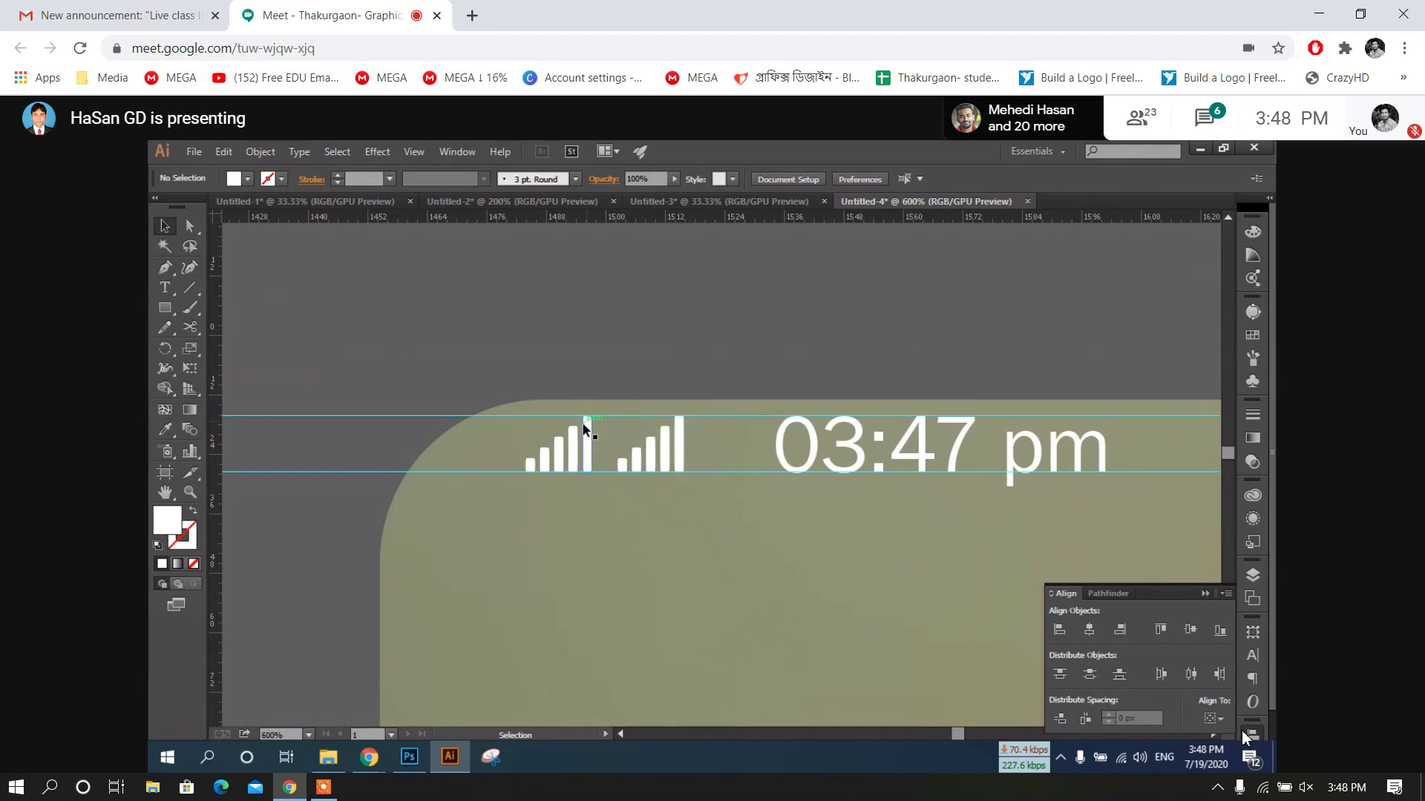
left_click_drag(590, 453, 561, 398)
left_click(561, 398)
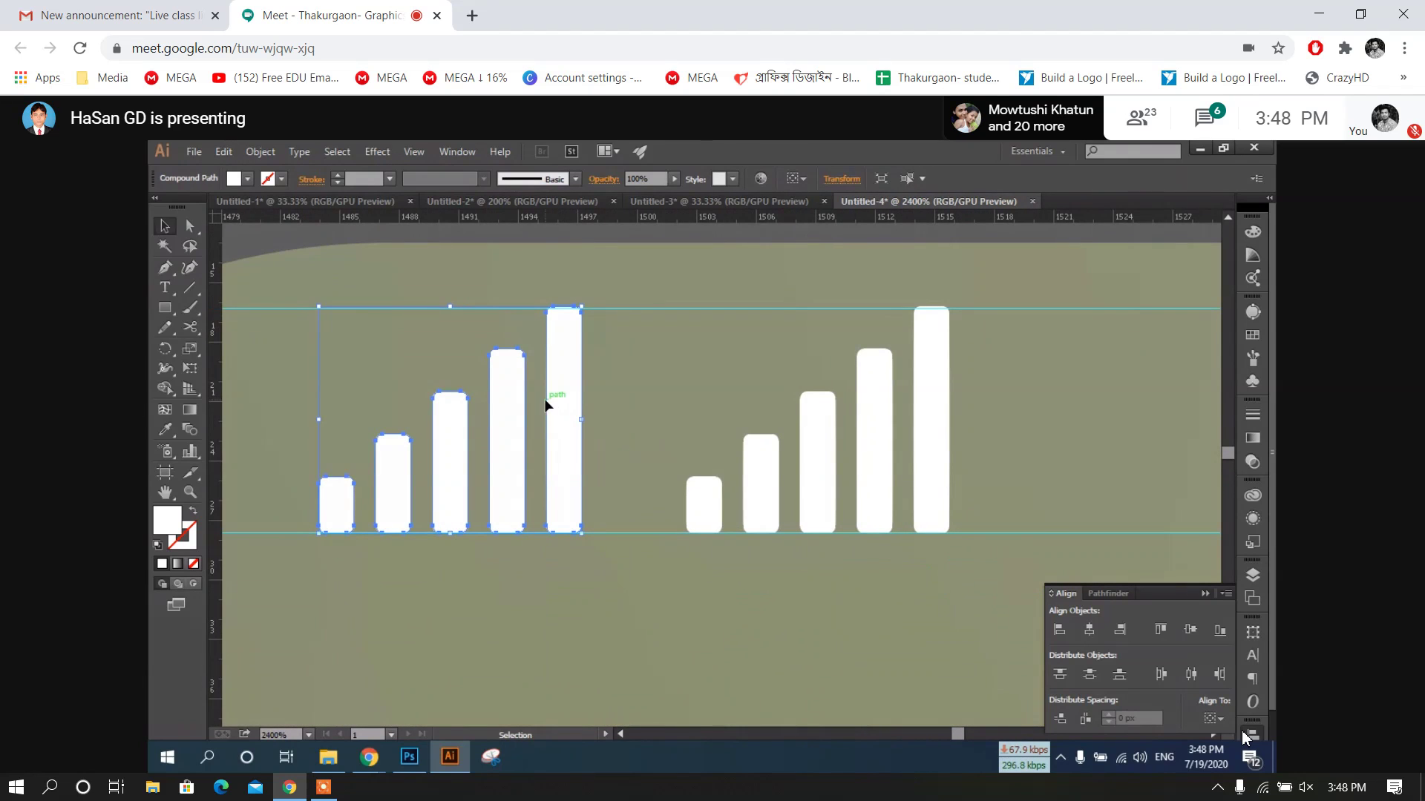
right_click(553, 407)
double_click(567, 382)
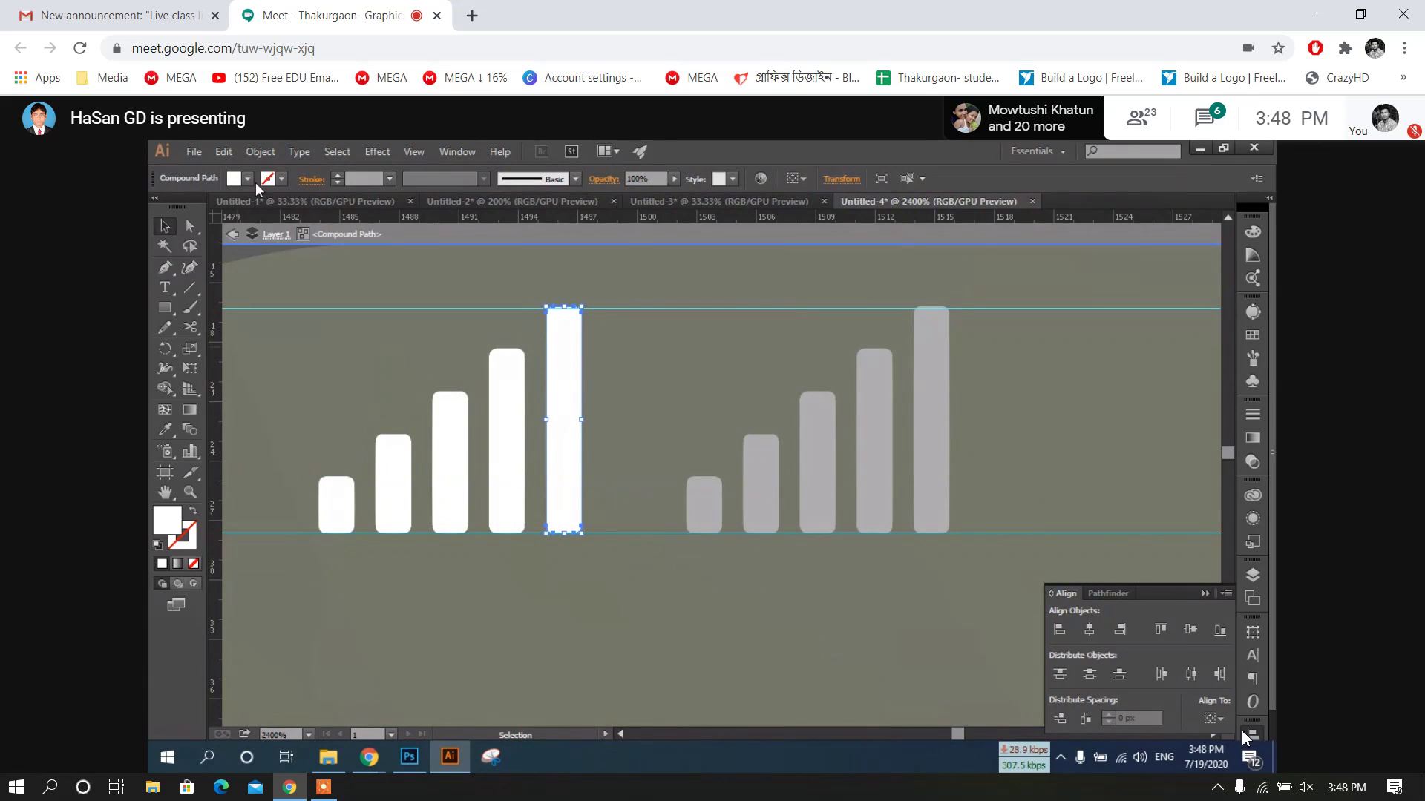
left_click(194, 514)
left_click(194, 514)
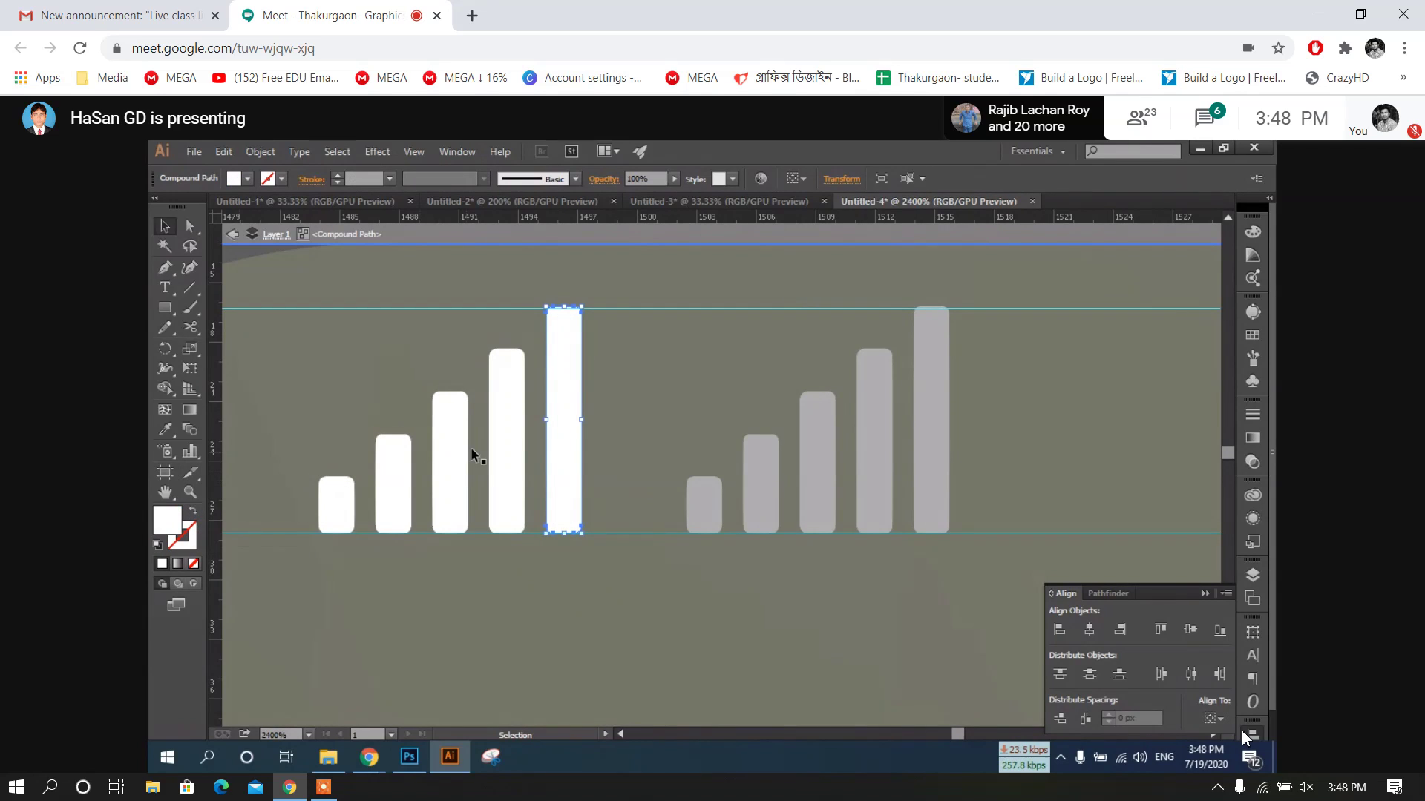
double_click(439, 338)
left_click(507, 404)
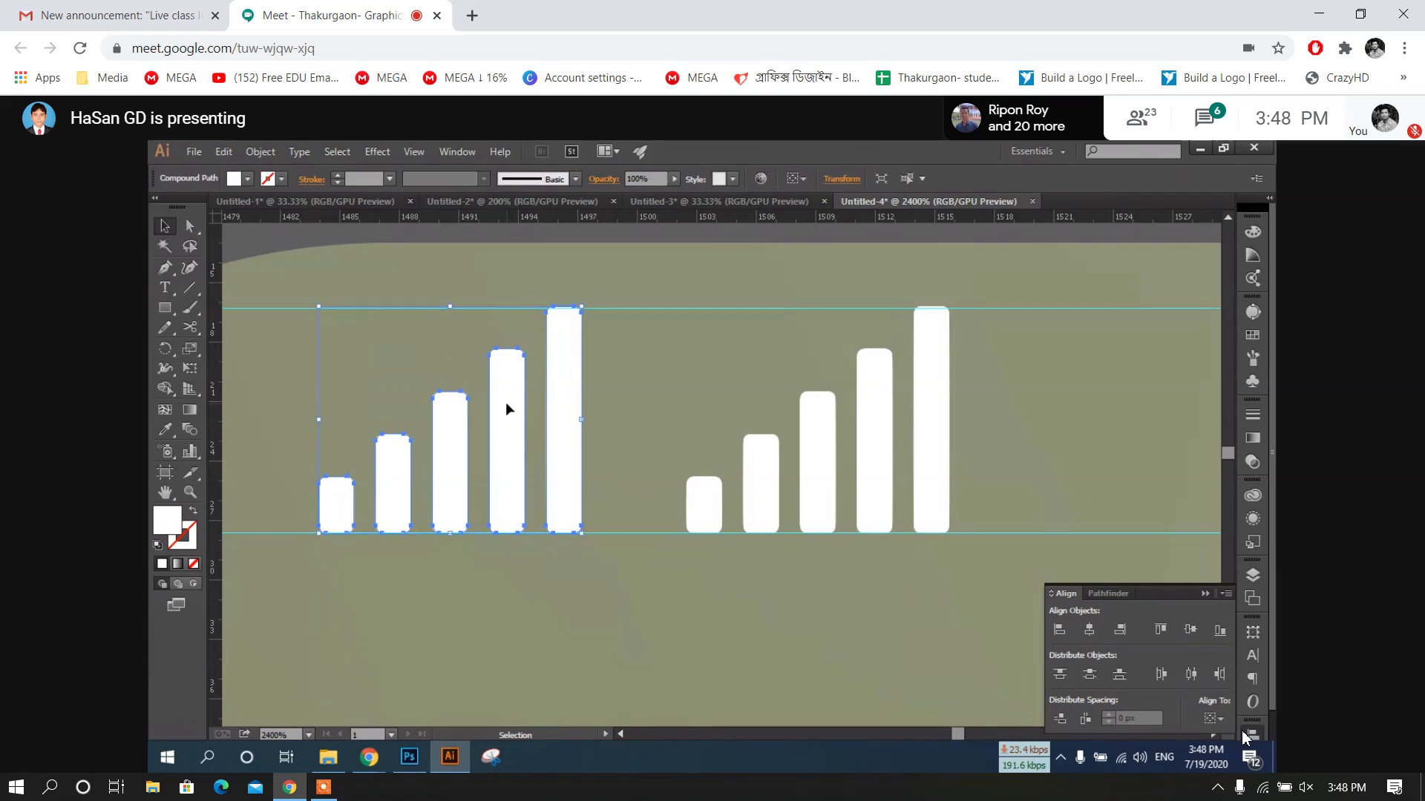
Try to expand the left signal icon and recolor its tallest bar alone by swapping fill and stroke
left_click(260, 151)
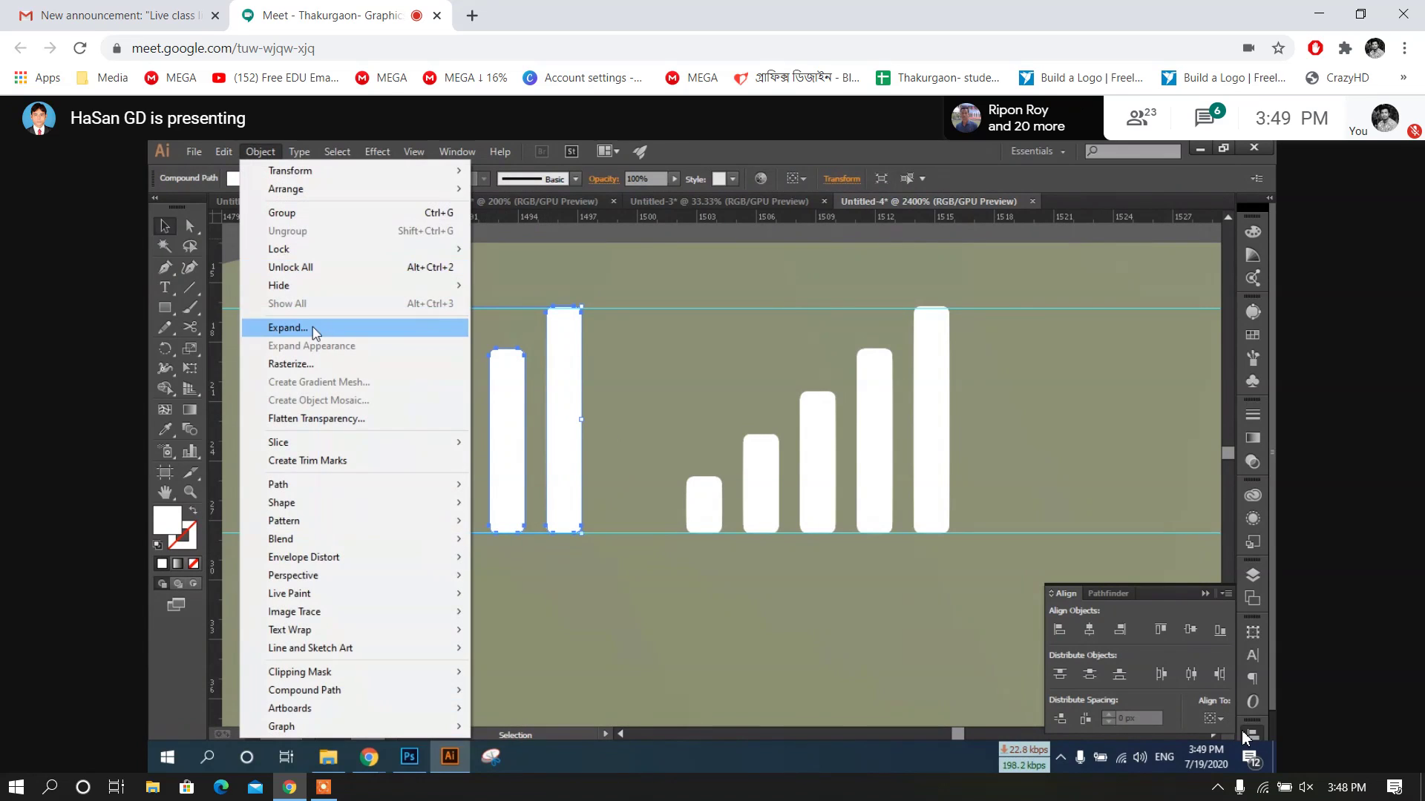
left_click(311, 327)
double_click(570, 371)
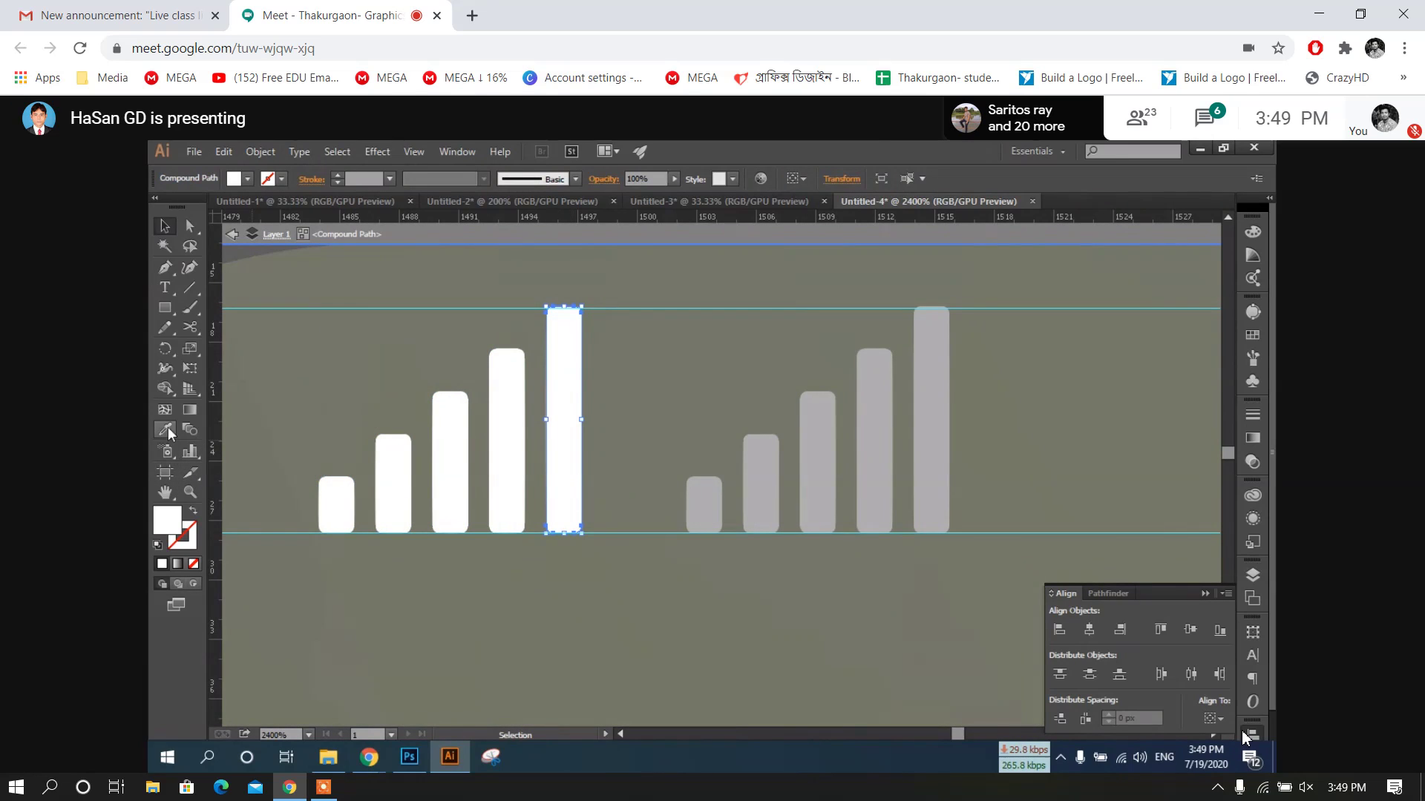
left_click(194, 512)
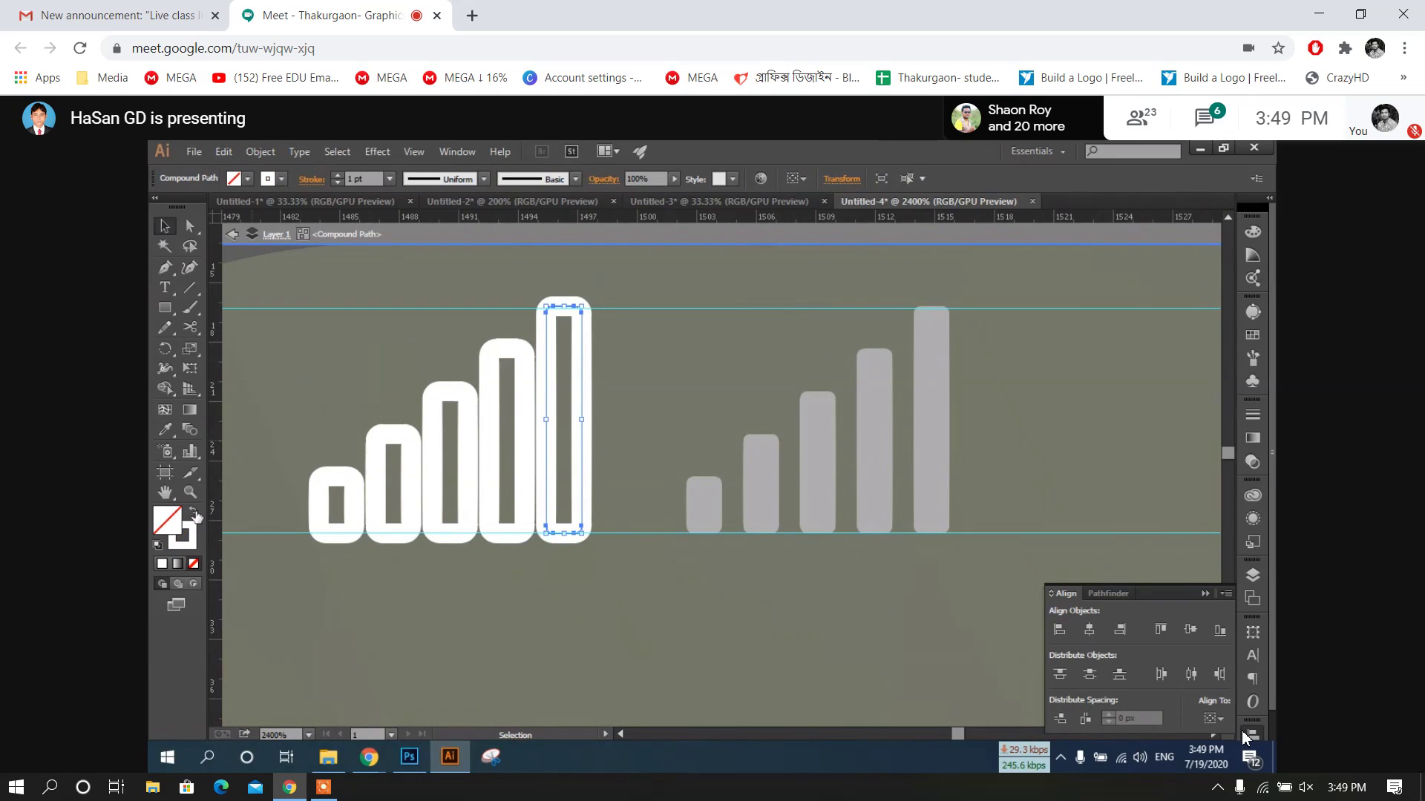
left_click(195, 512)
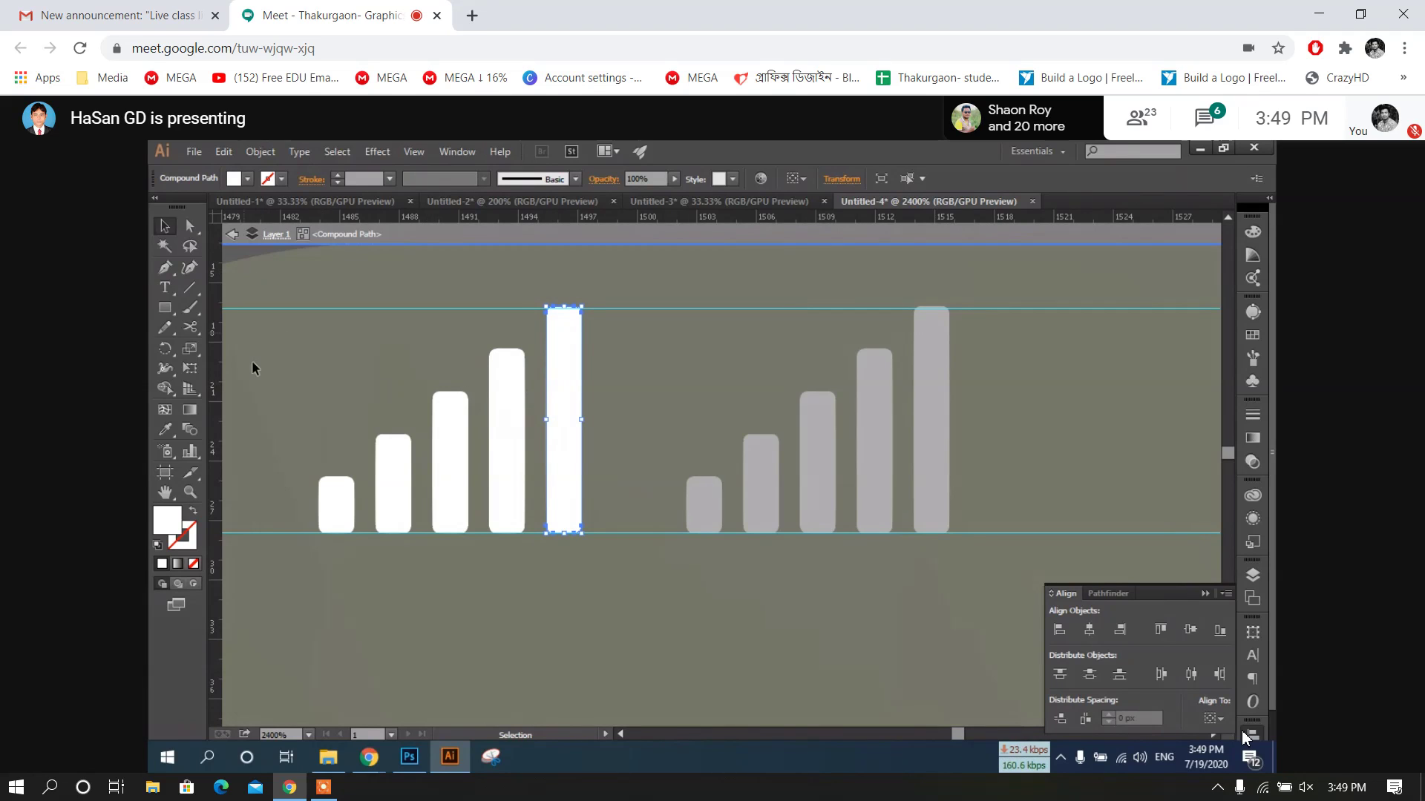
Try to fill only the tallest bar of the left signal icon with red CC0033
double_click(167, 519)
left_click_drag(909, 388, 972, 354)
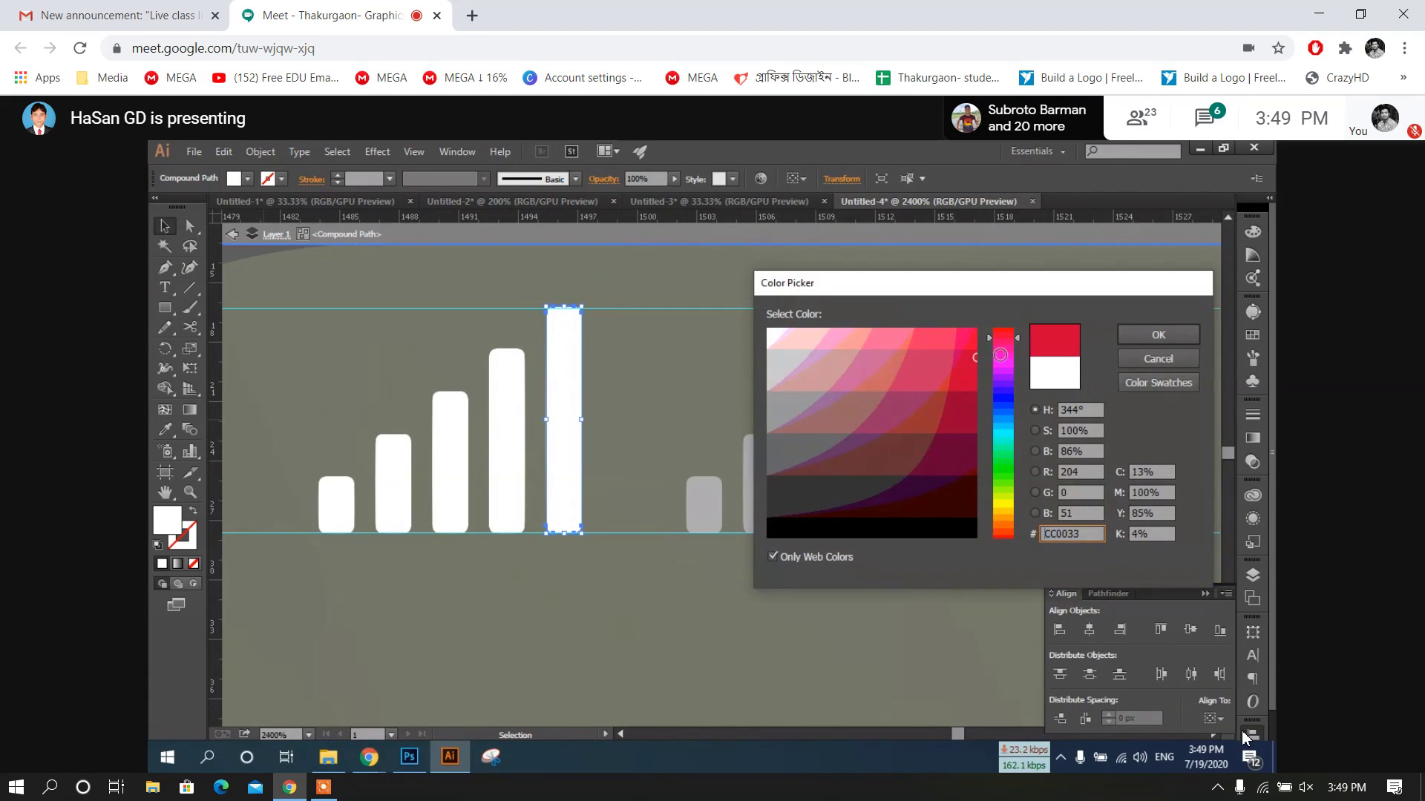
left_click(1140, 331)
Undo the red fill and the white recoloring of the status bar, and clear the selection
key("ctrl+z")
key("ctrl+z")
key("ctrl+z")
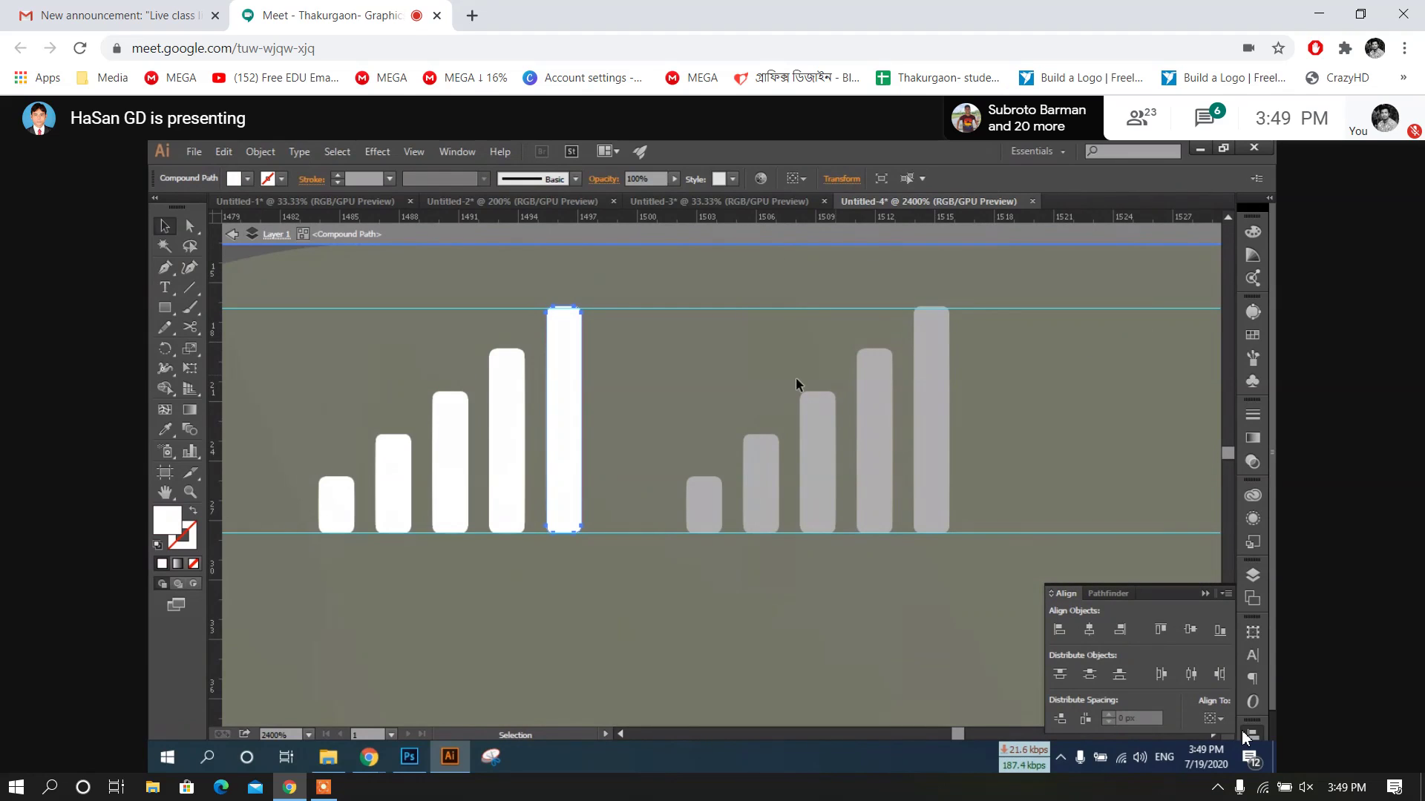
scroll(535, 367, "down", 1)
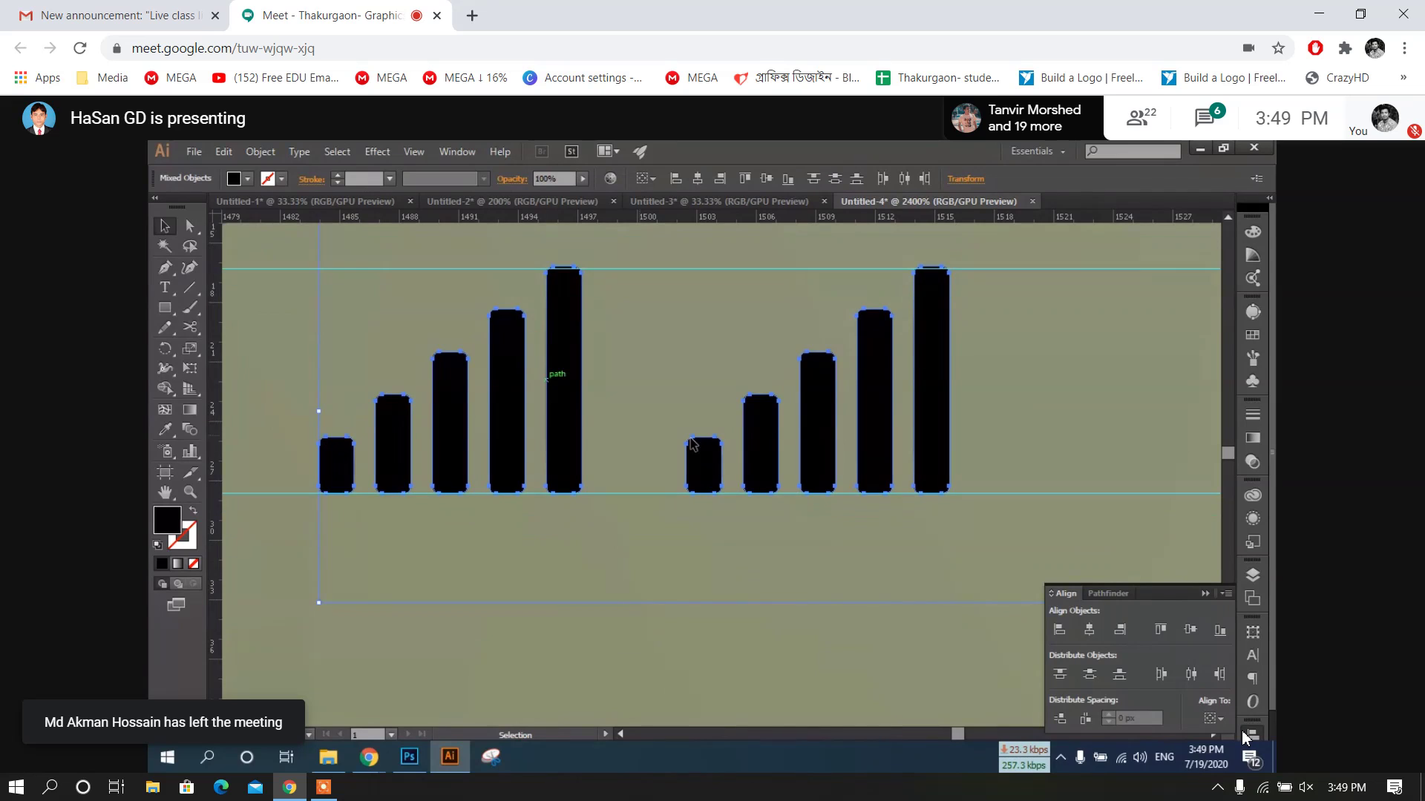
scroll(706, 416, "down", 2)
left_click(656, 406)
left_click(638, 401)
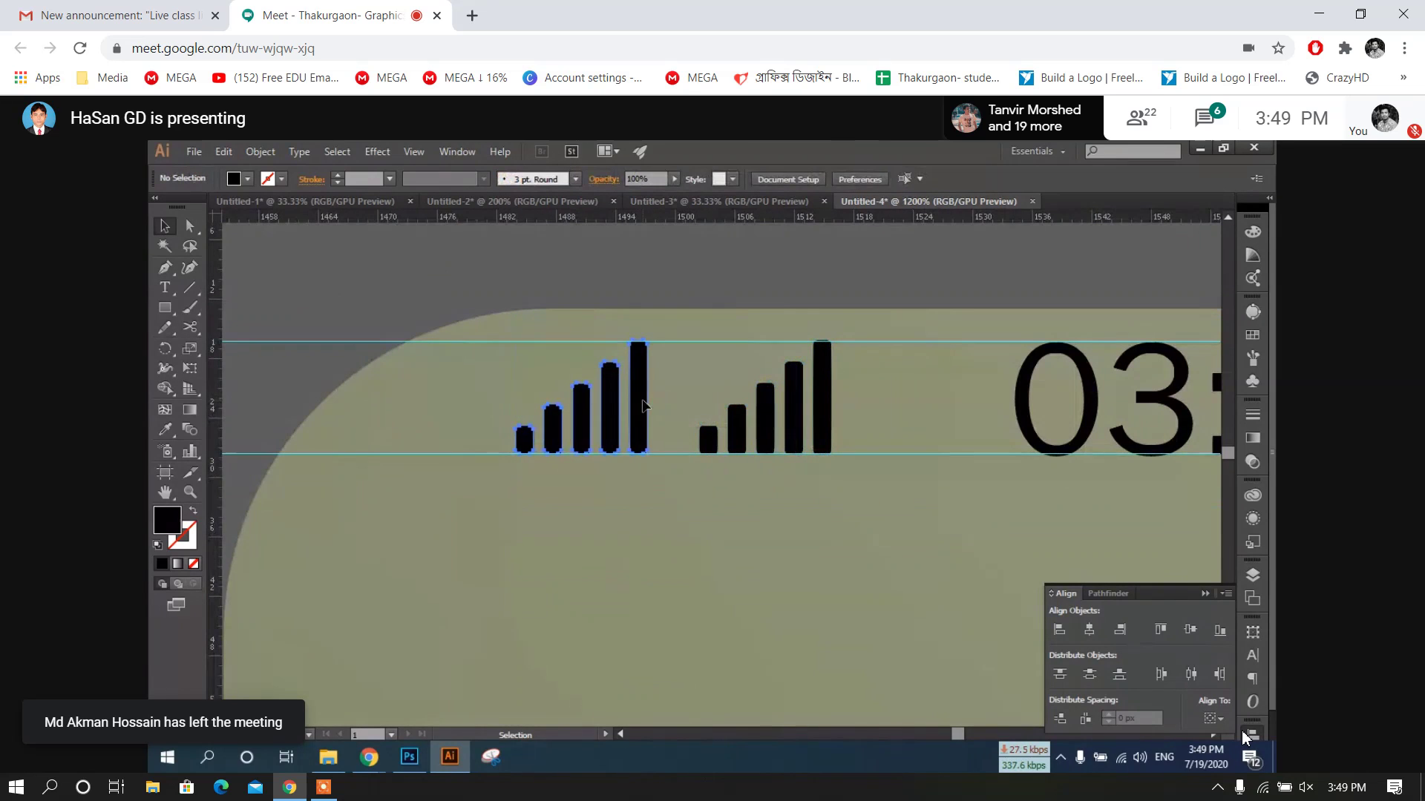
left_click(791, 401, "shift")
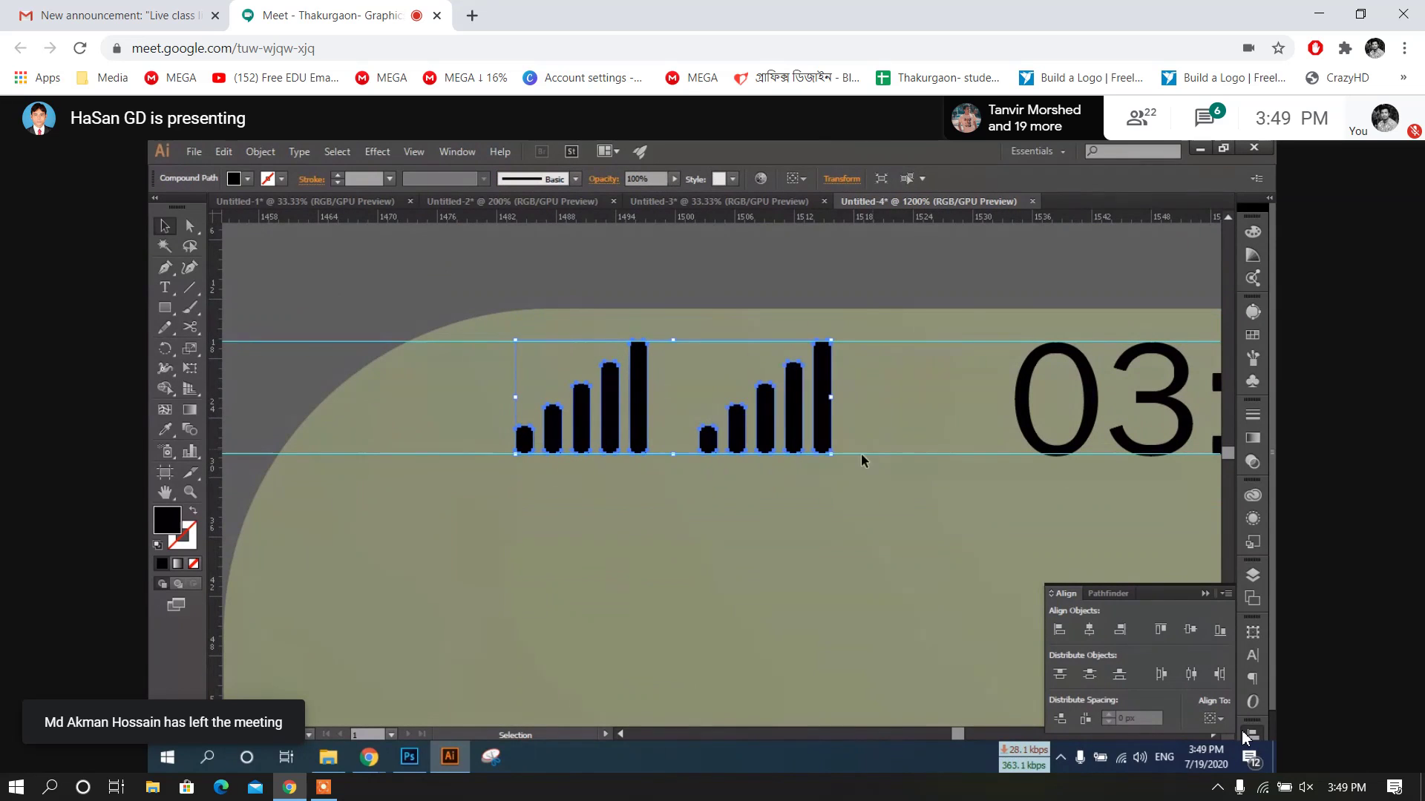
left_click(261, 151)
left_click(642, 431)
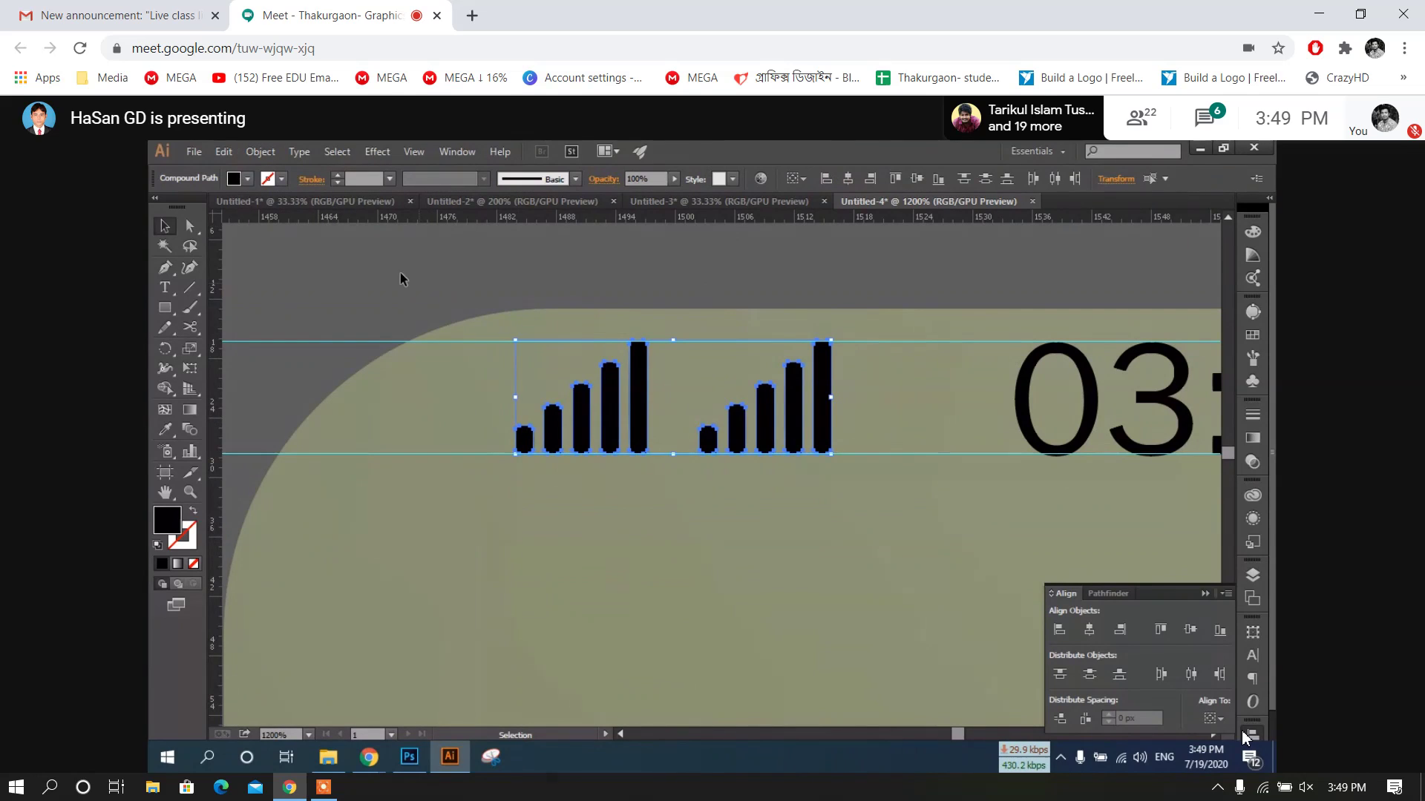
left_click(639, 394)
right_click(643, 394)
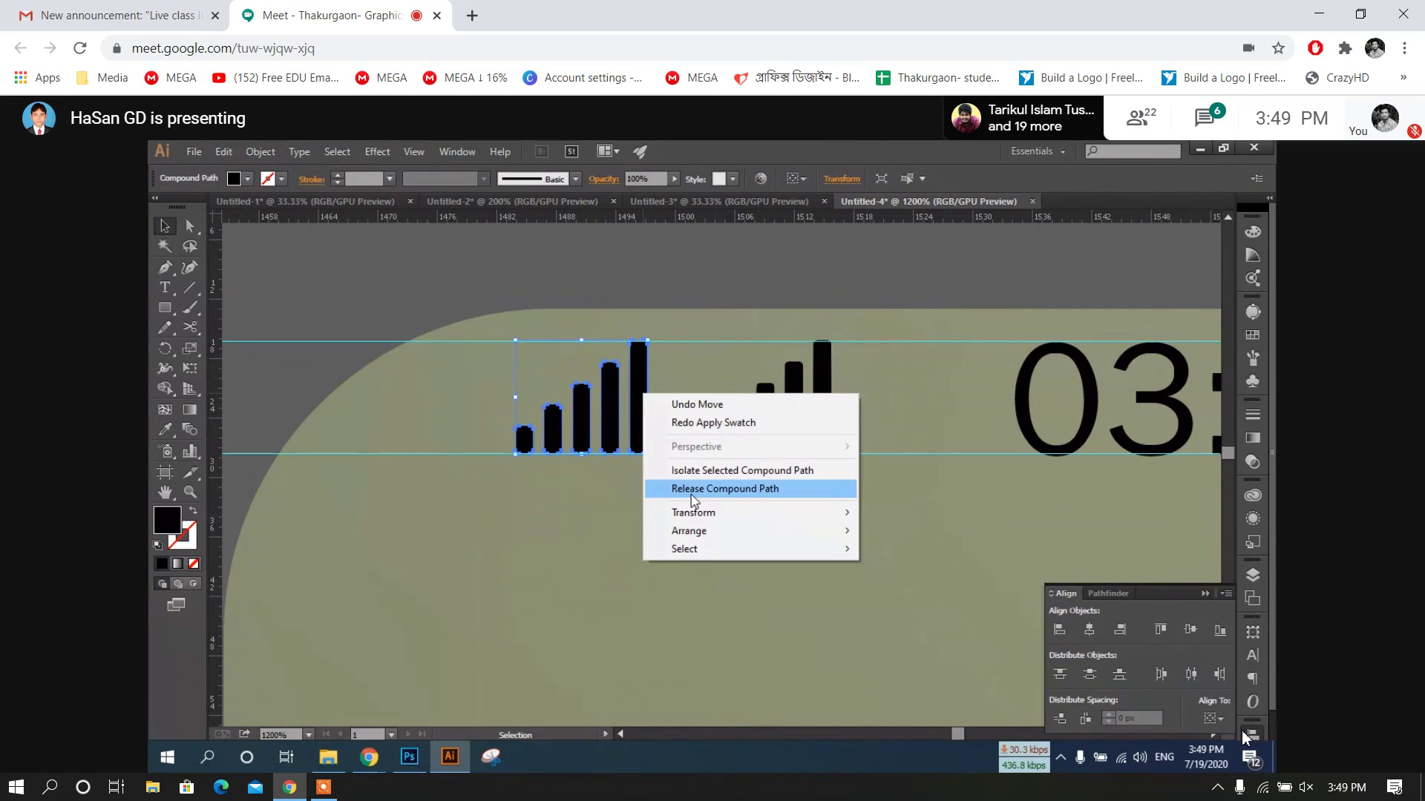
left_click(610, 319)
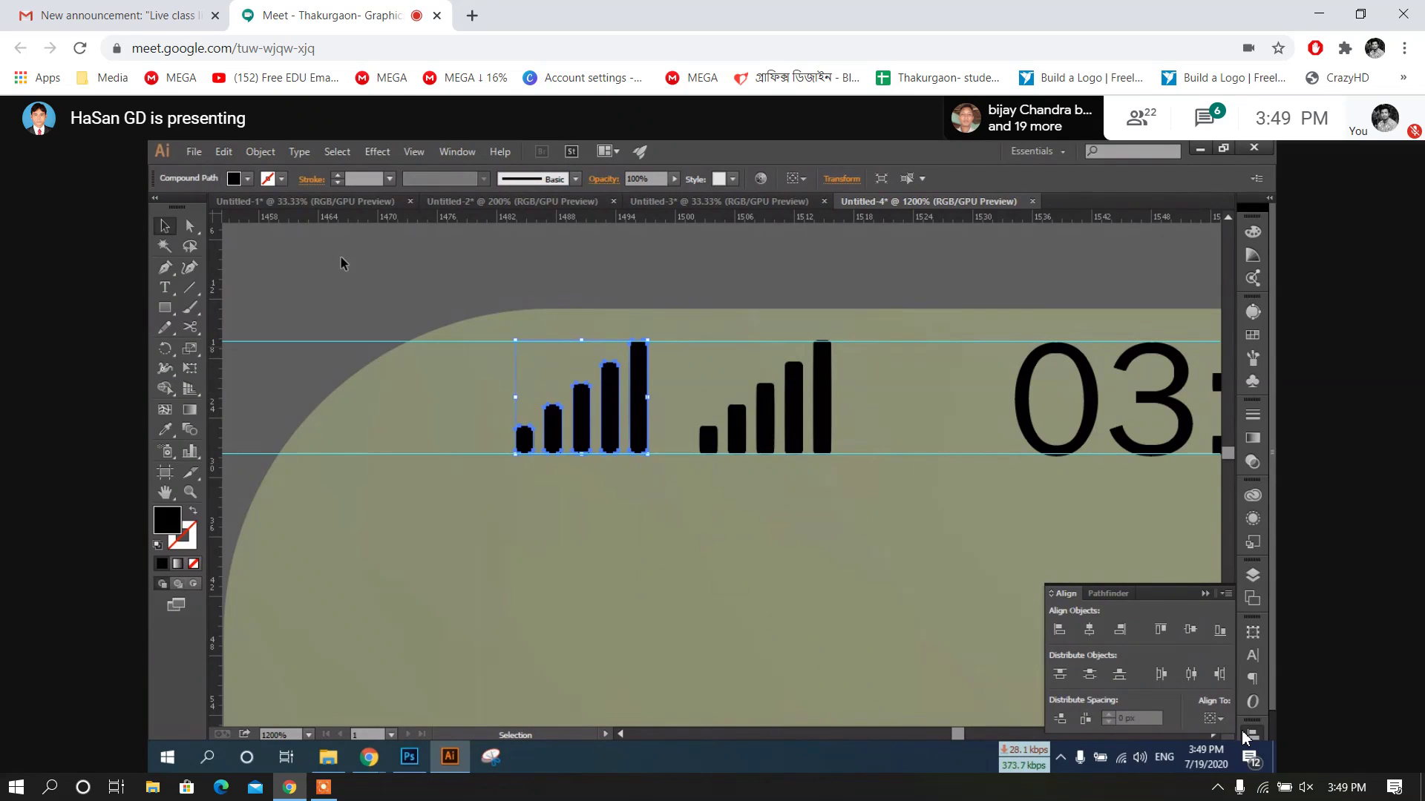
Try to expand the left signal icon so that its bars become separate shapes
left_click(260, 152)
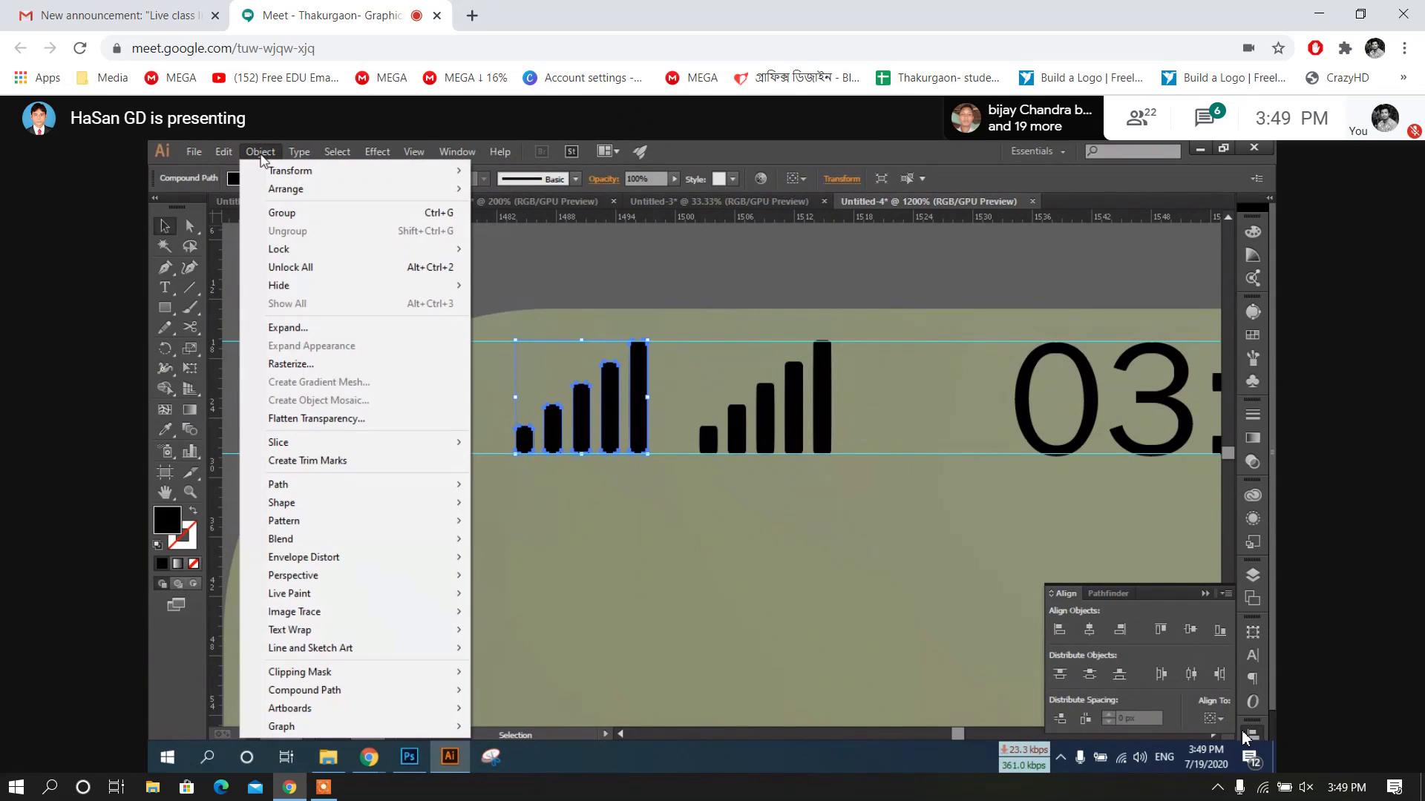
left_click(329, 329)
left_click(729, 288)
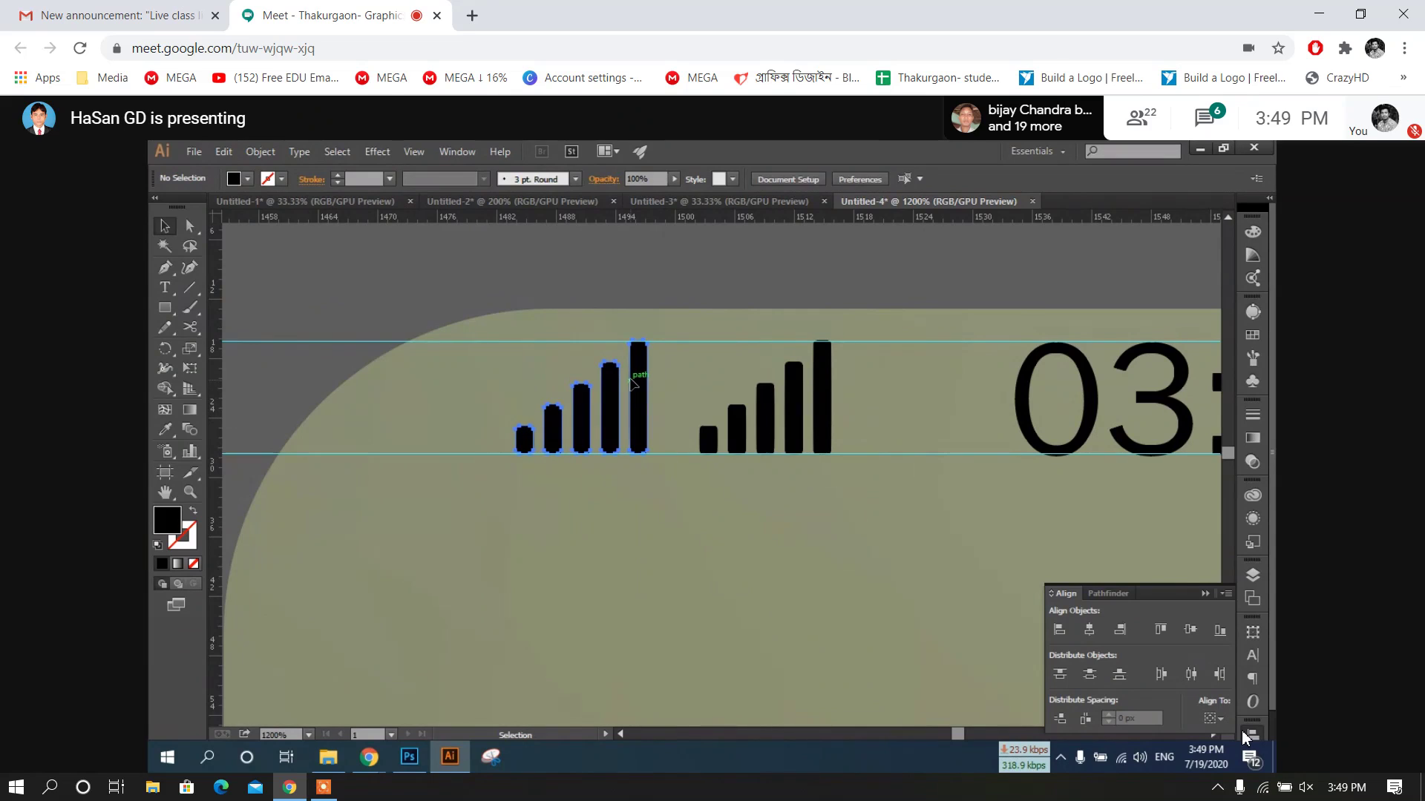
right_click(631, 376)
left_click(625, 382)
Split both signal icons into individual bars with Pathfinder Divide and ungroup the result
left_click(644, 381)
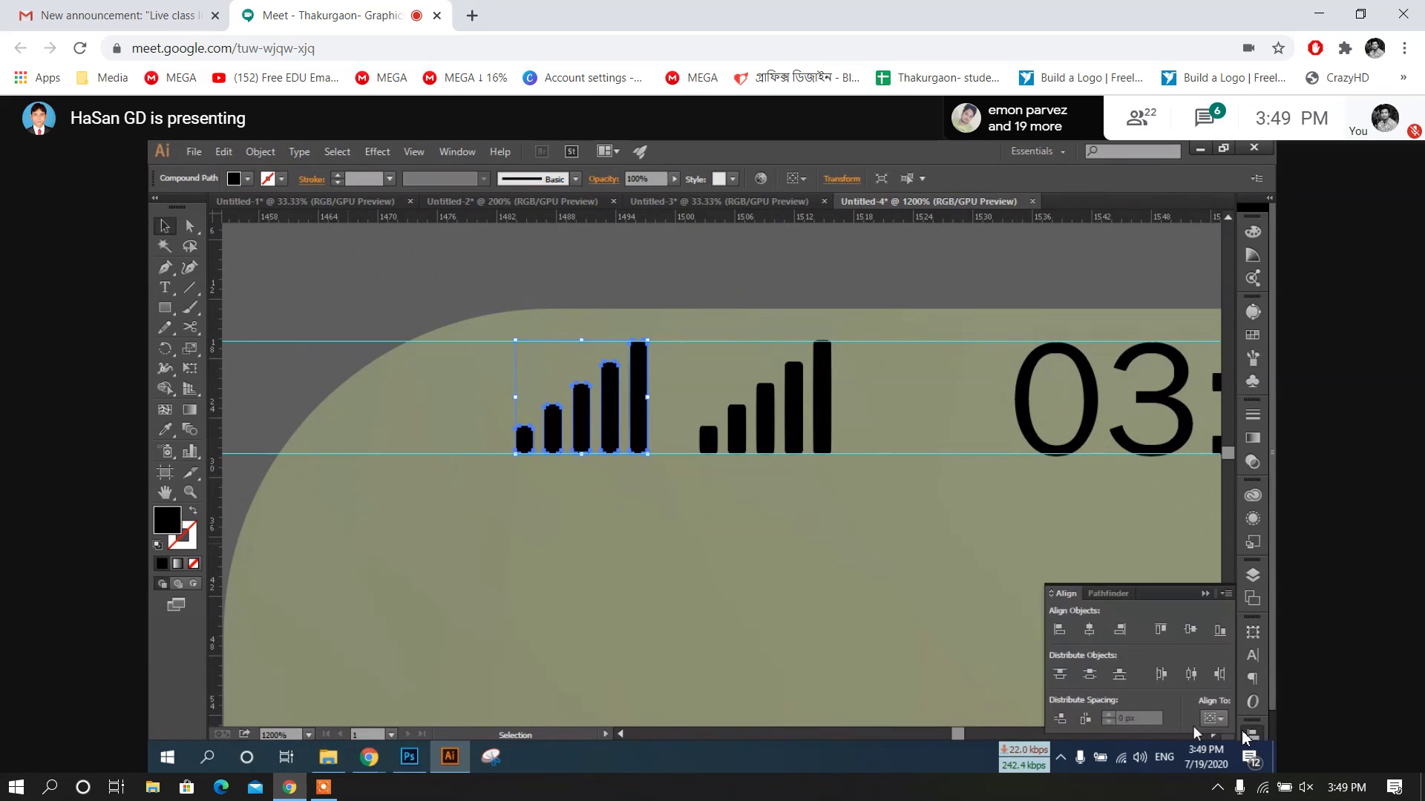
left_click(731, 418, "shift")
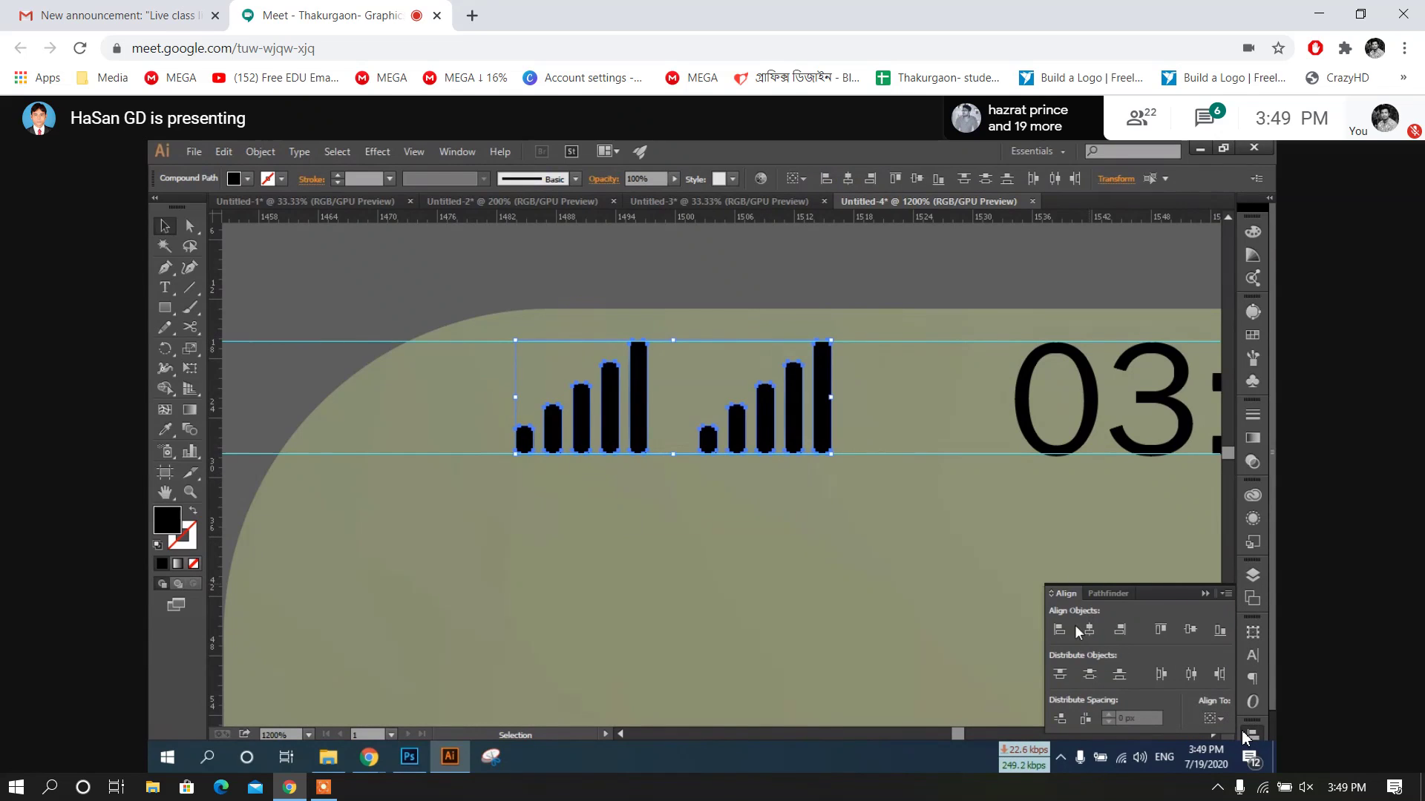
left_click(1107, 596)
left_click(1061, 718)
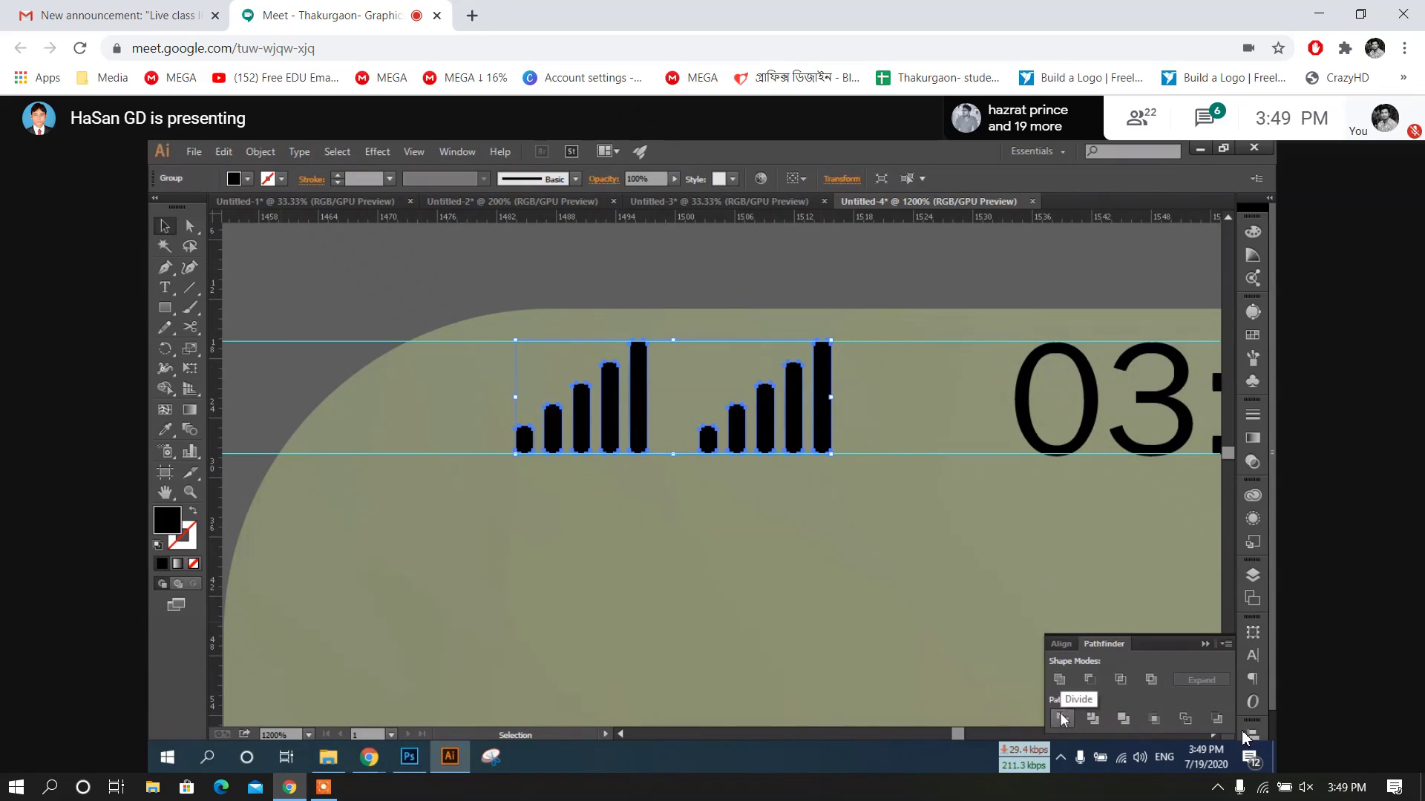
right_click(621, 437)
left_click(668, 535)
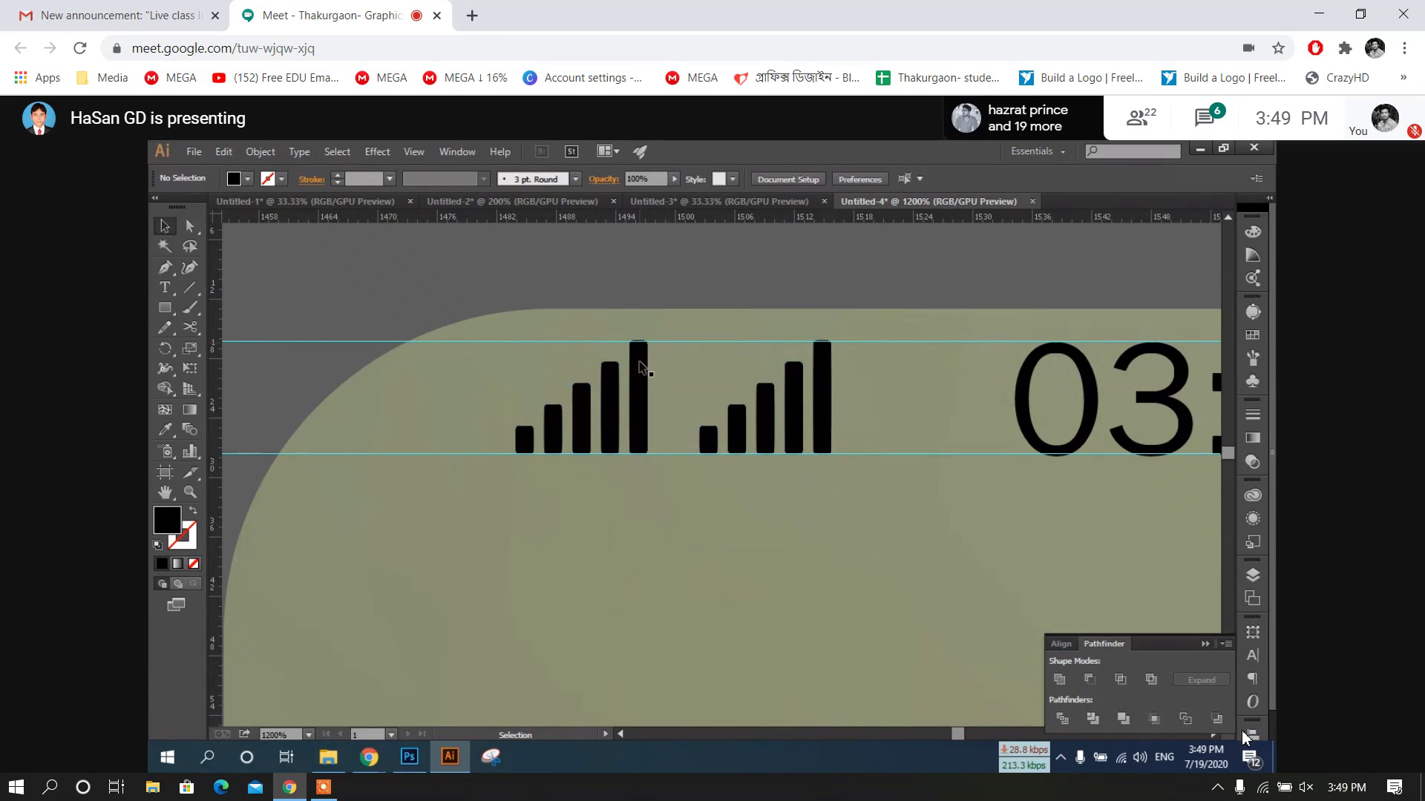
left_click(639, 374)
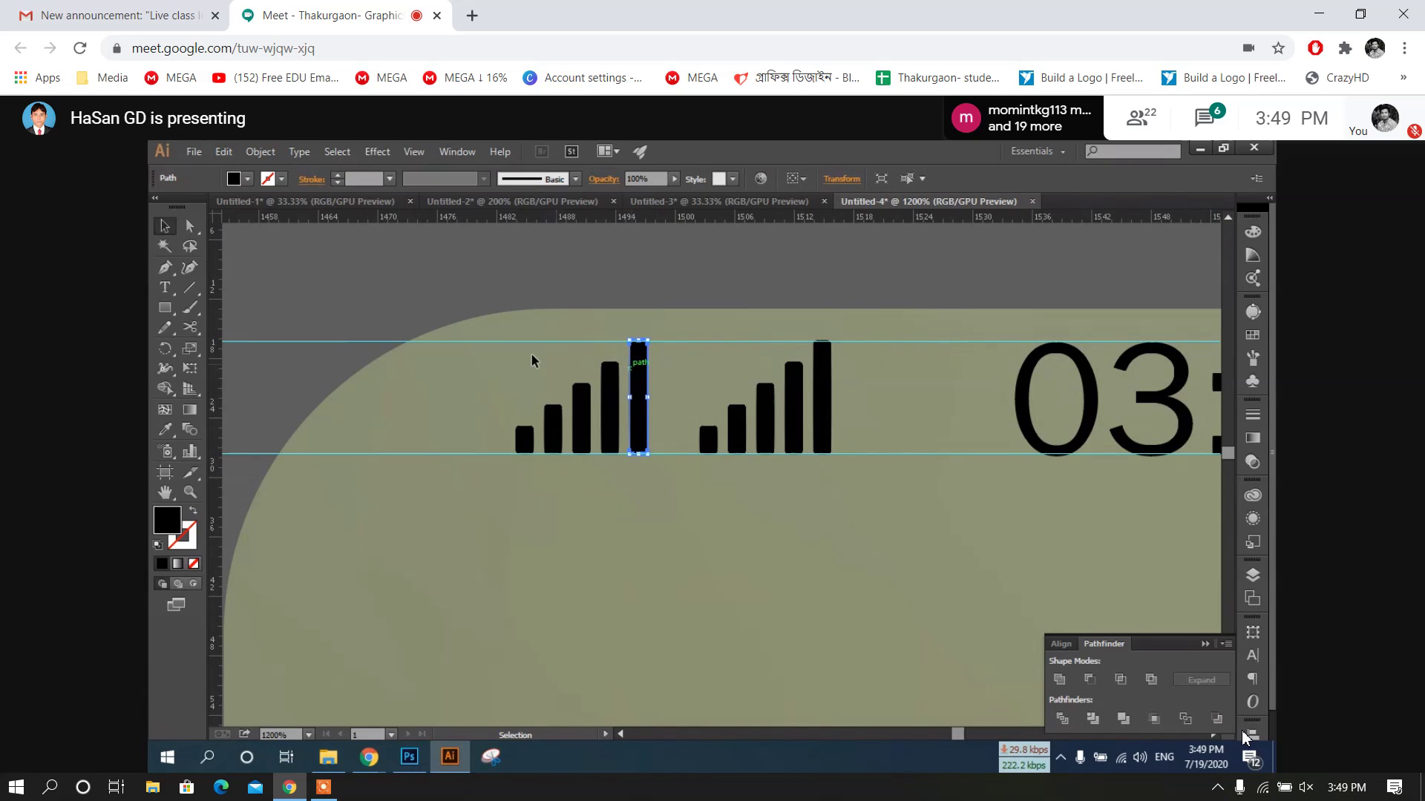
scroll(596, 386, "down", 5)
left_click_drag(598, 331, 363, 330)
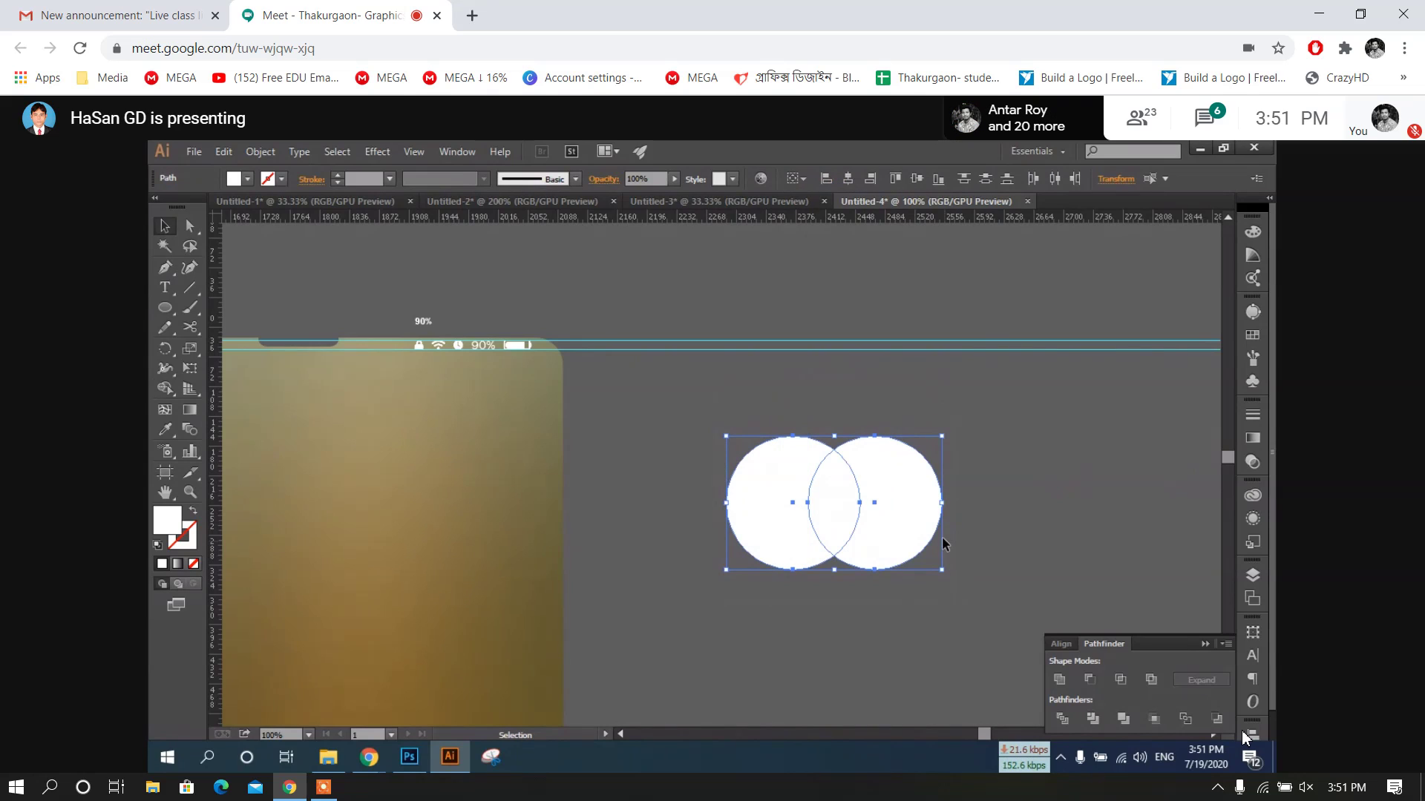
left_click(1217, 787)
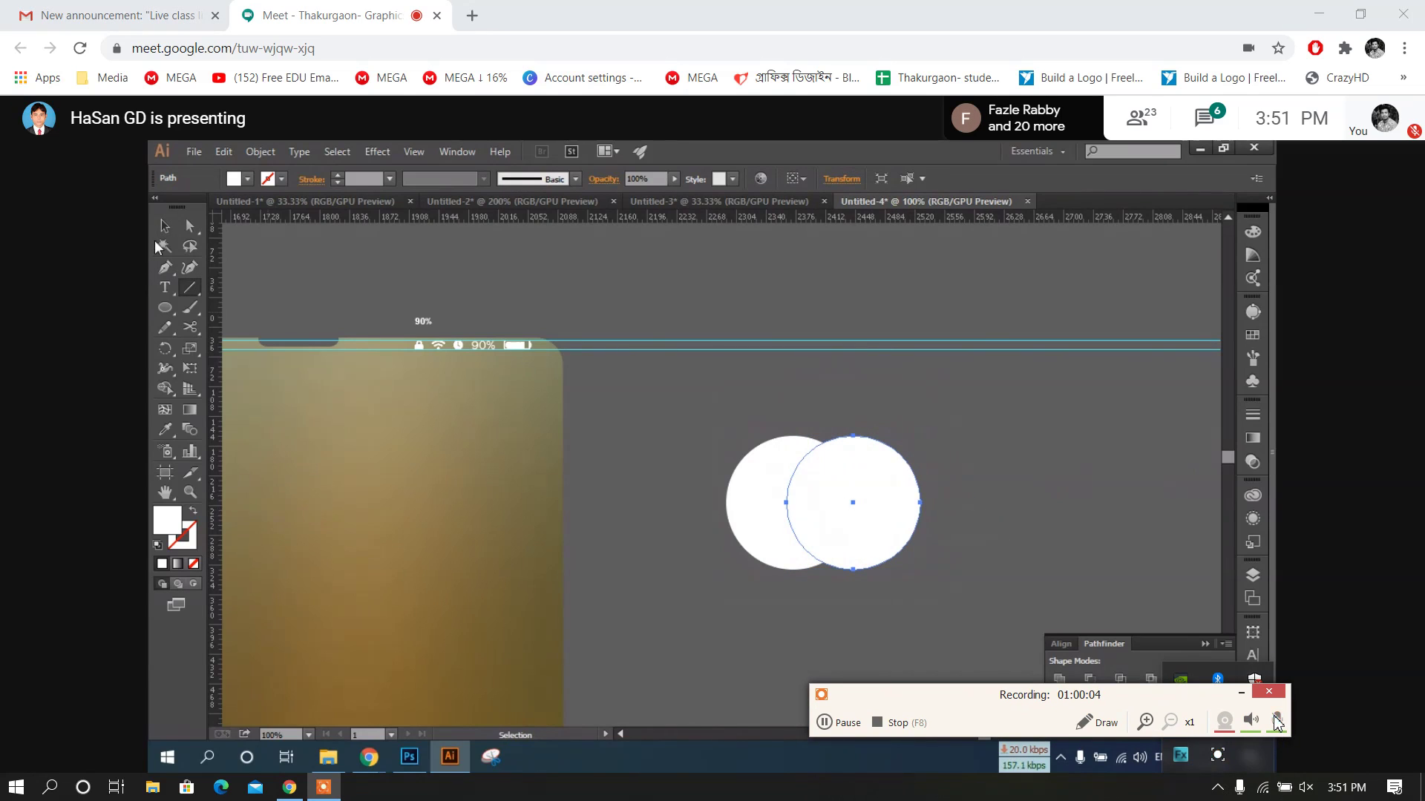
mouse_move(1277, 723)
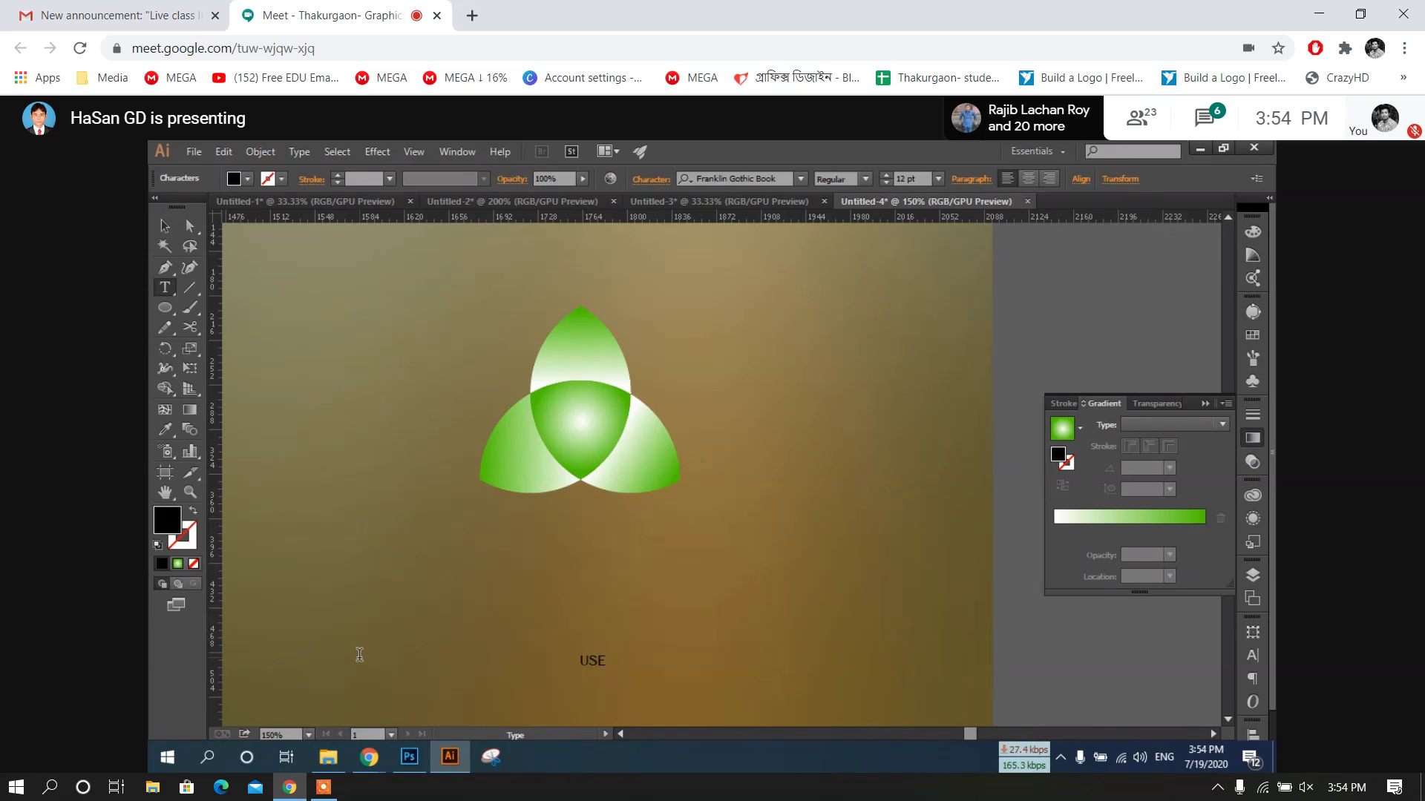
Complete the text as USER, enlarge it to about 22 pt and place it directly below the logo, flush with its left edge
type("R")
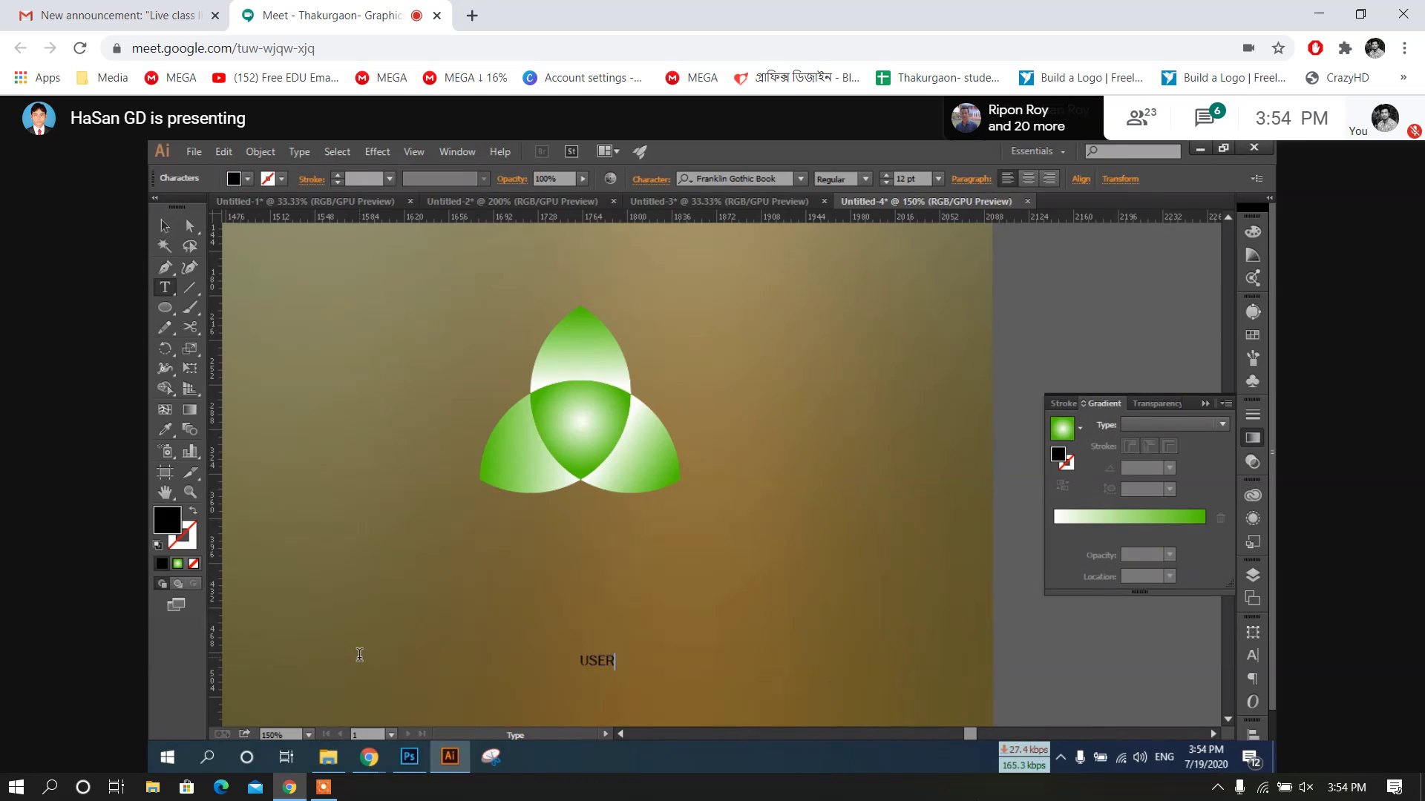
left_click(164, 228)
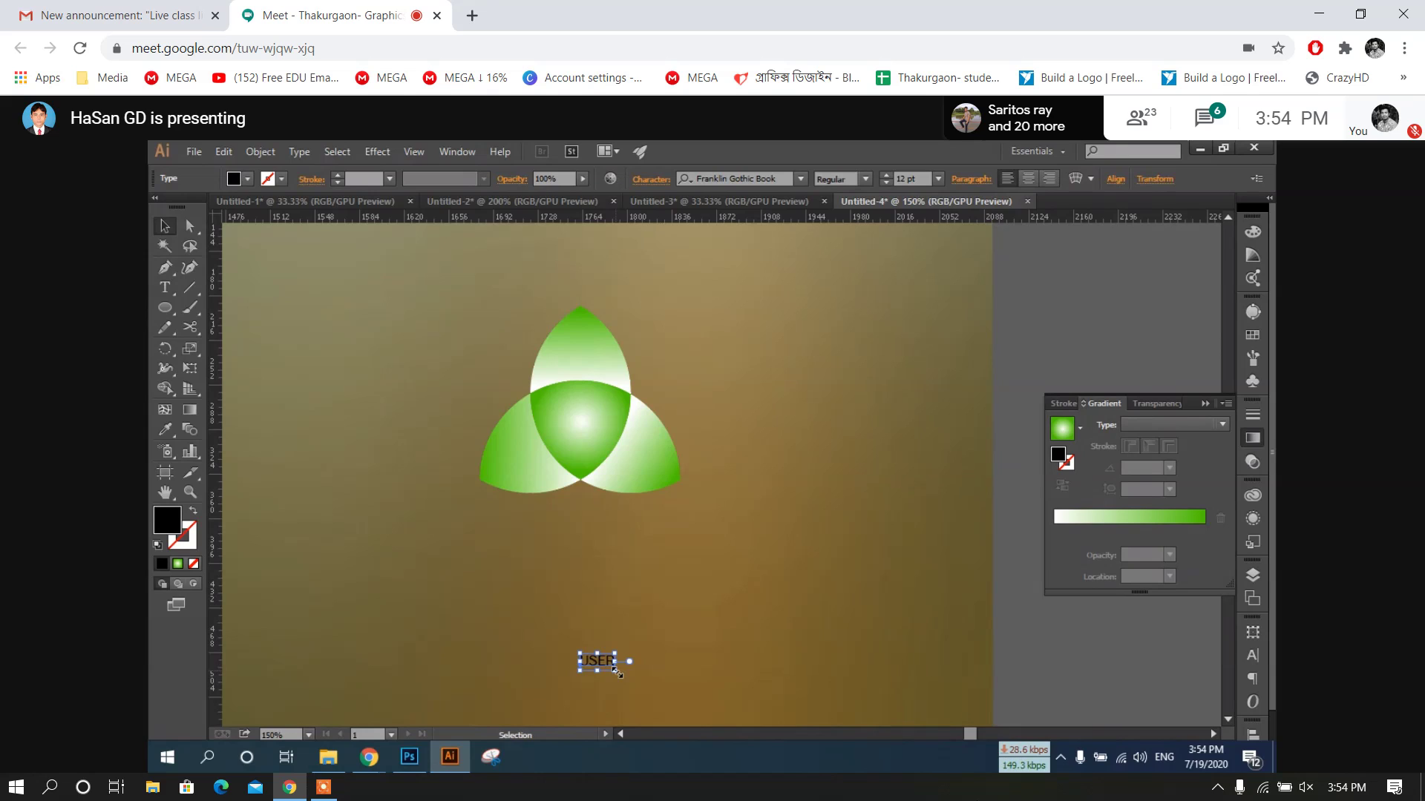
left_click_drag(616, 670, 594, 527)
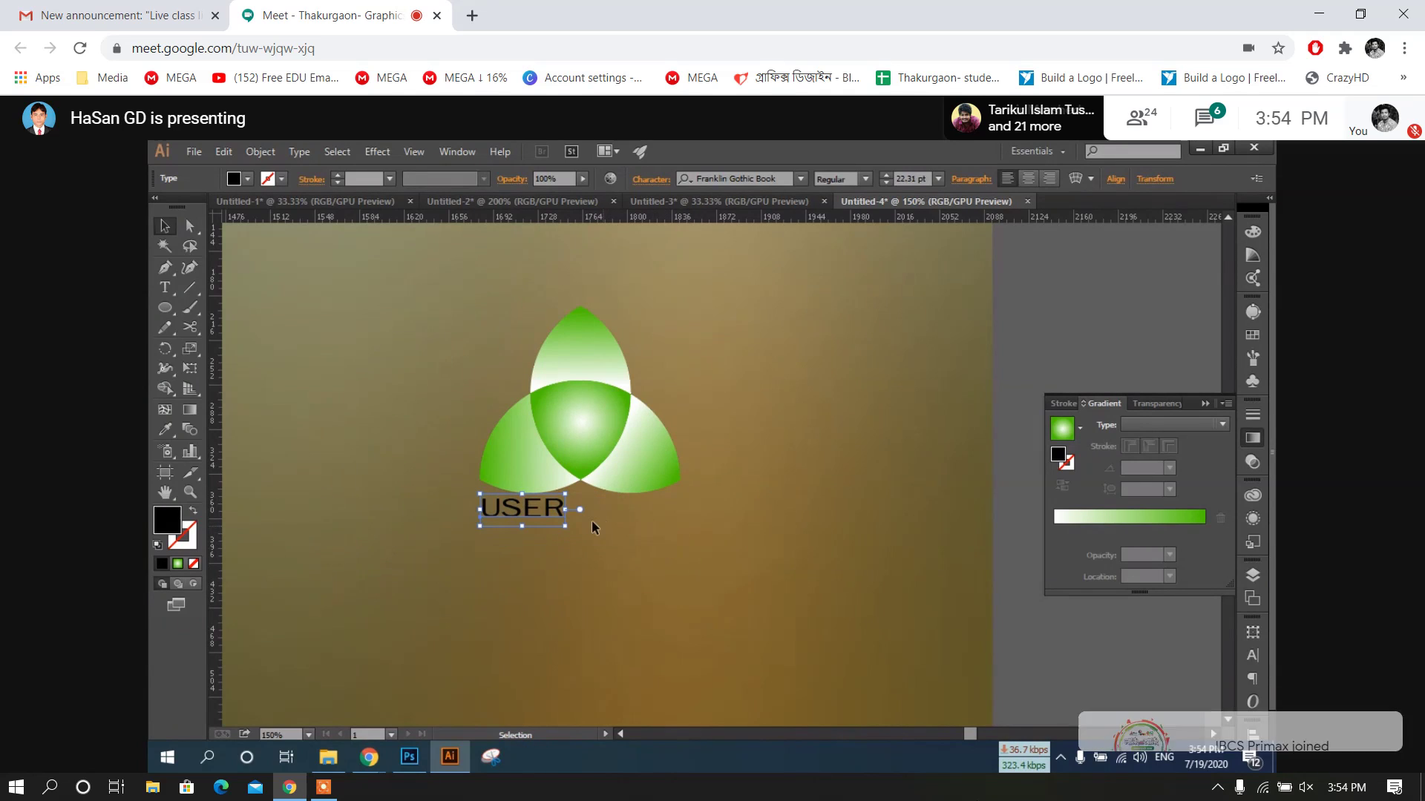
right_click(553, 510)
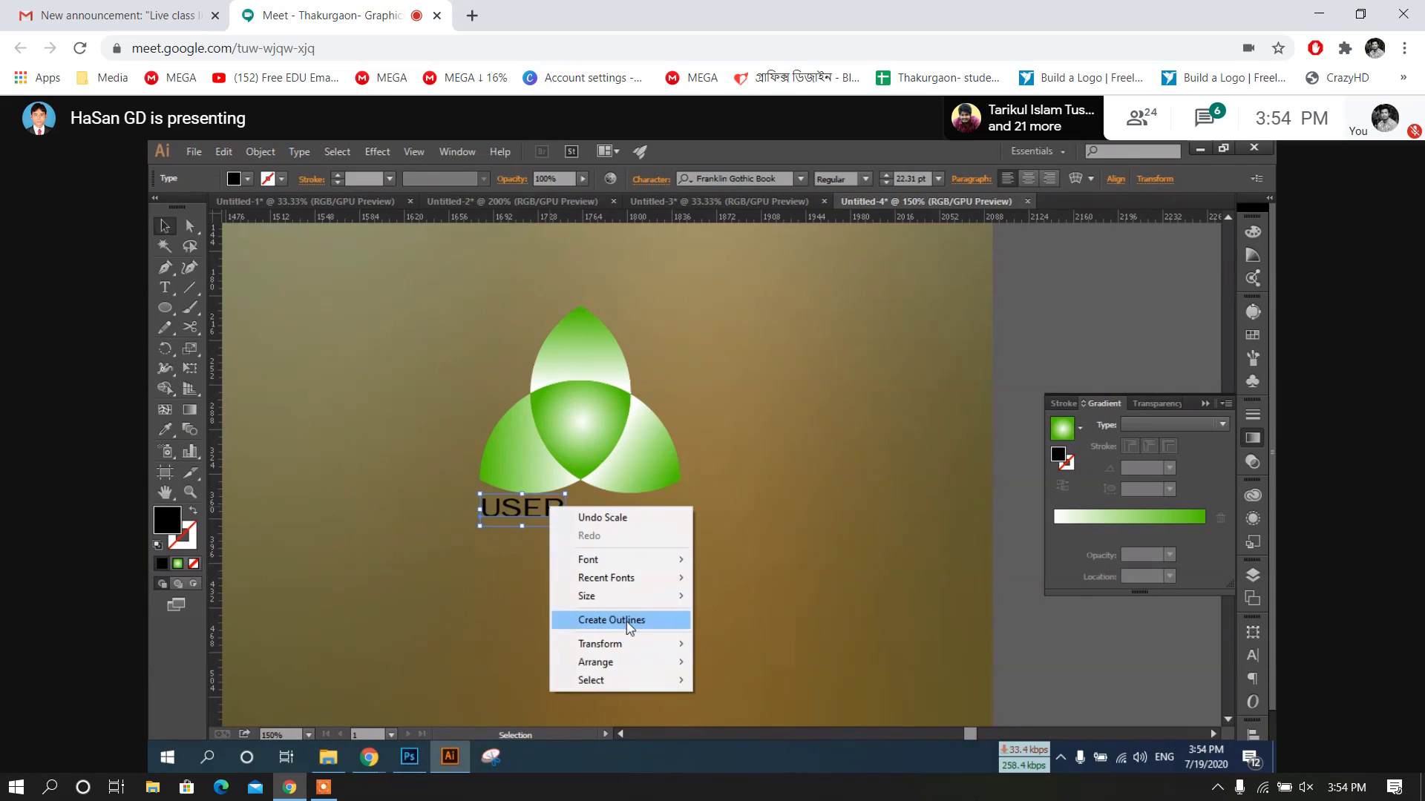
left_click(540, 510)
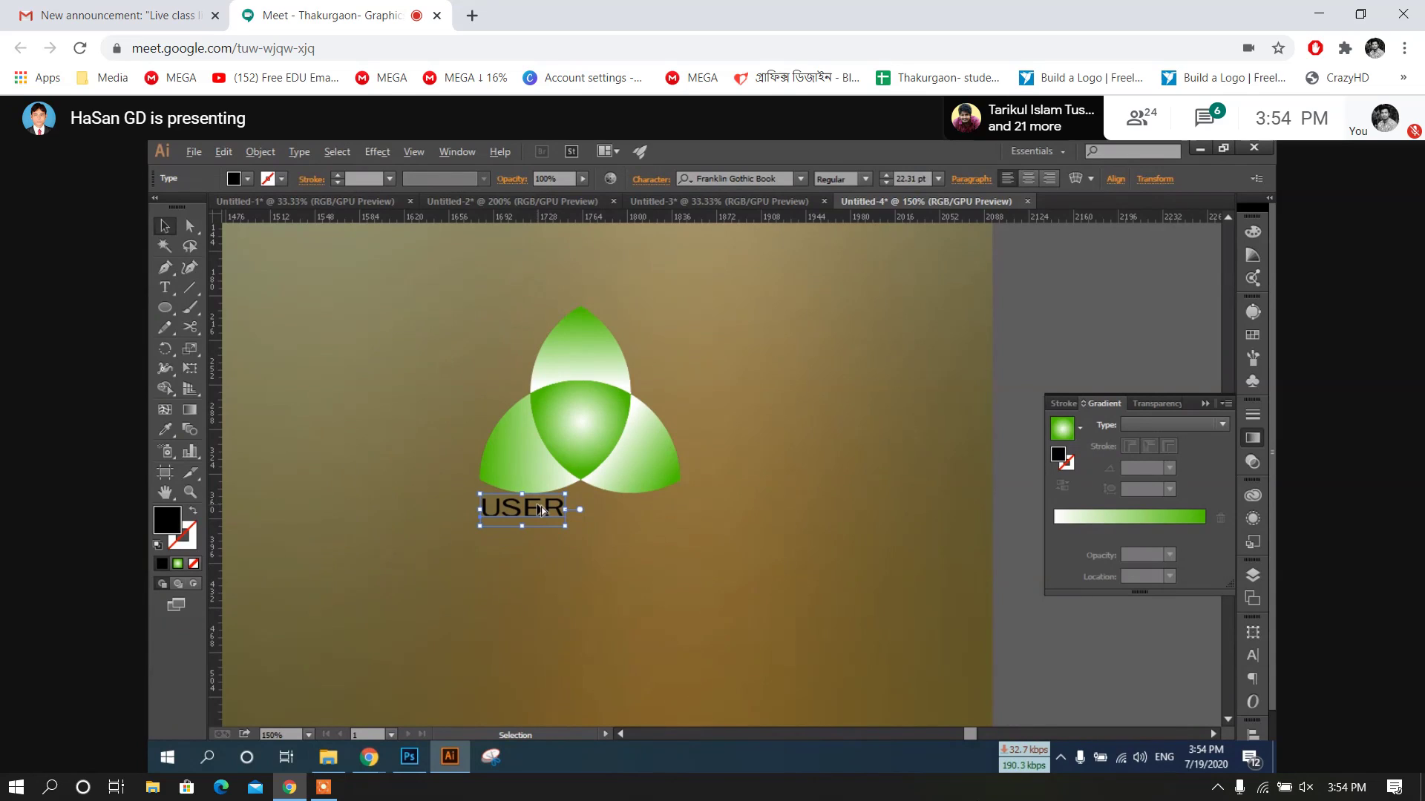
Widen the letter spacing of the USER text until the word spans the full width of the logo
key("alt+Right")
key("alt+Right")
key("alt+Right")
key("alt+Right")
key("alt+Right")
key("alt+Right")
key("alt+Right")
key("alt+Right")
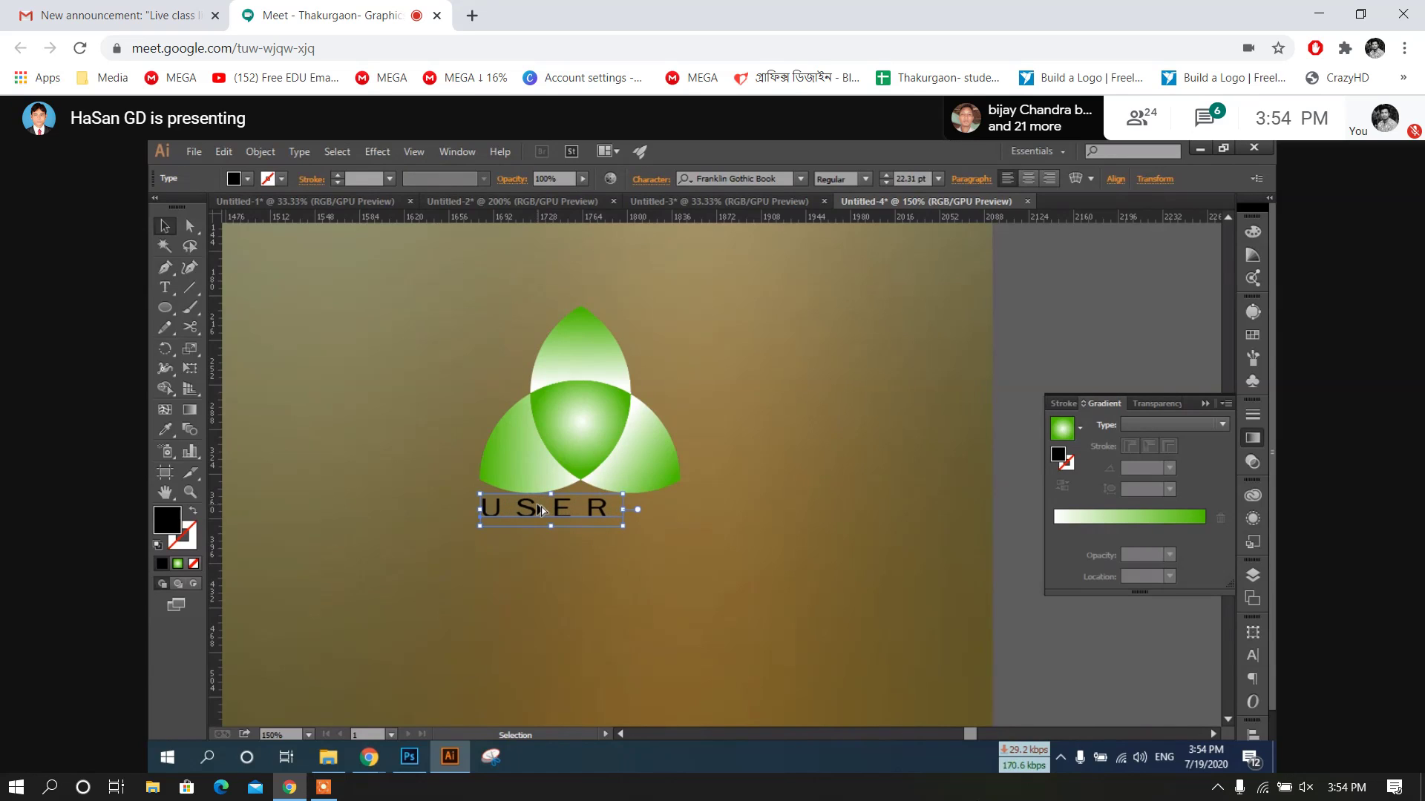
key("alt+Right")
key("alt+Right")
key("alt+Right")
key("alt+Right")
key("alt+Right")
key("alt+Right")
key("alt+Right")
key("alt+Right")
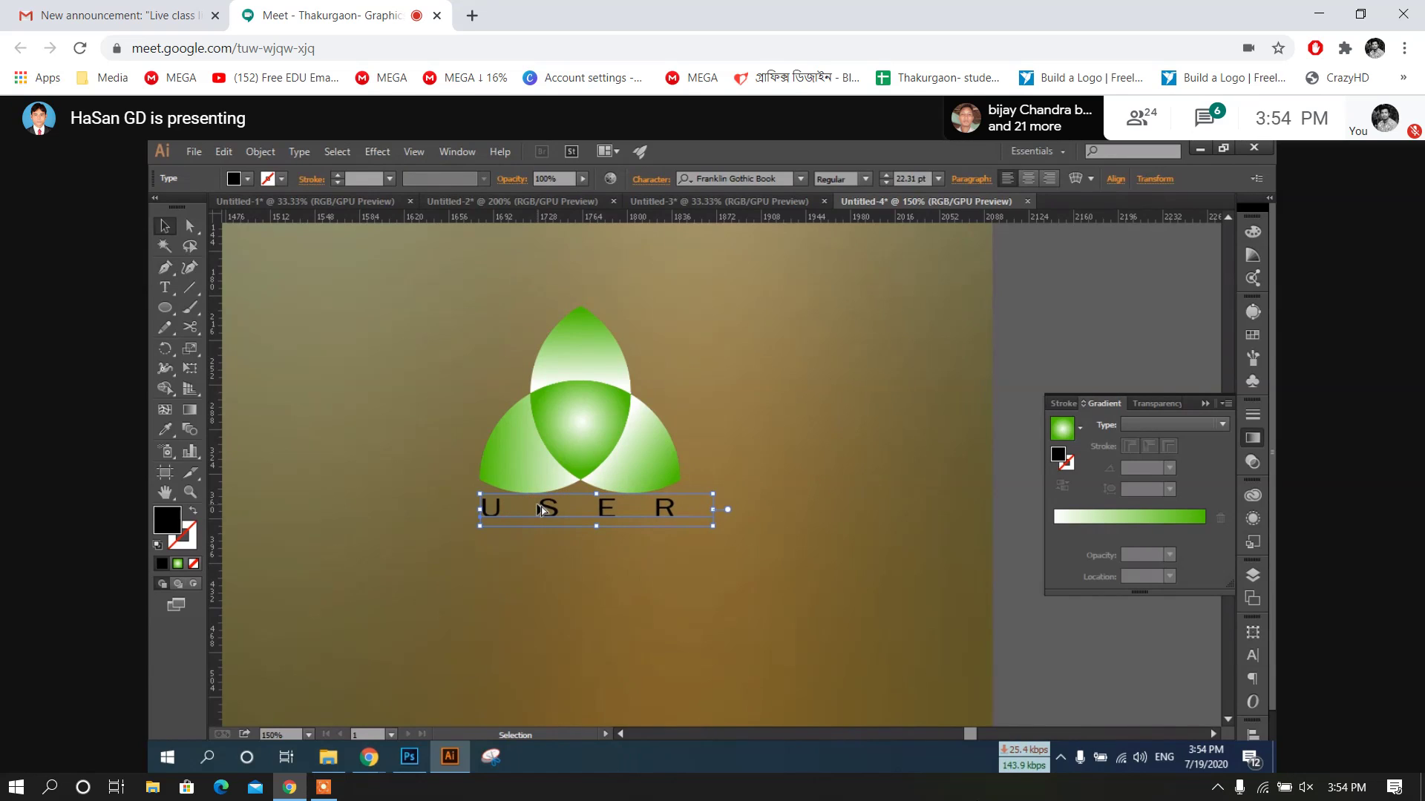
key("alt+Right")
key("alt+Right")
key("alt+Right")
key("alt+Right")
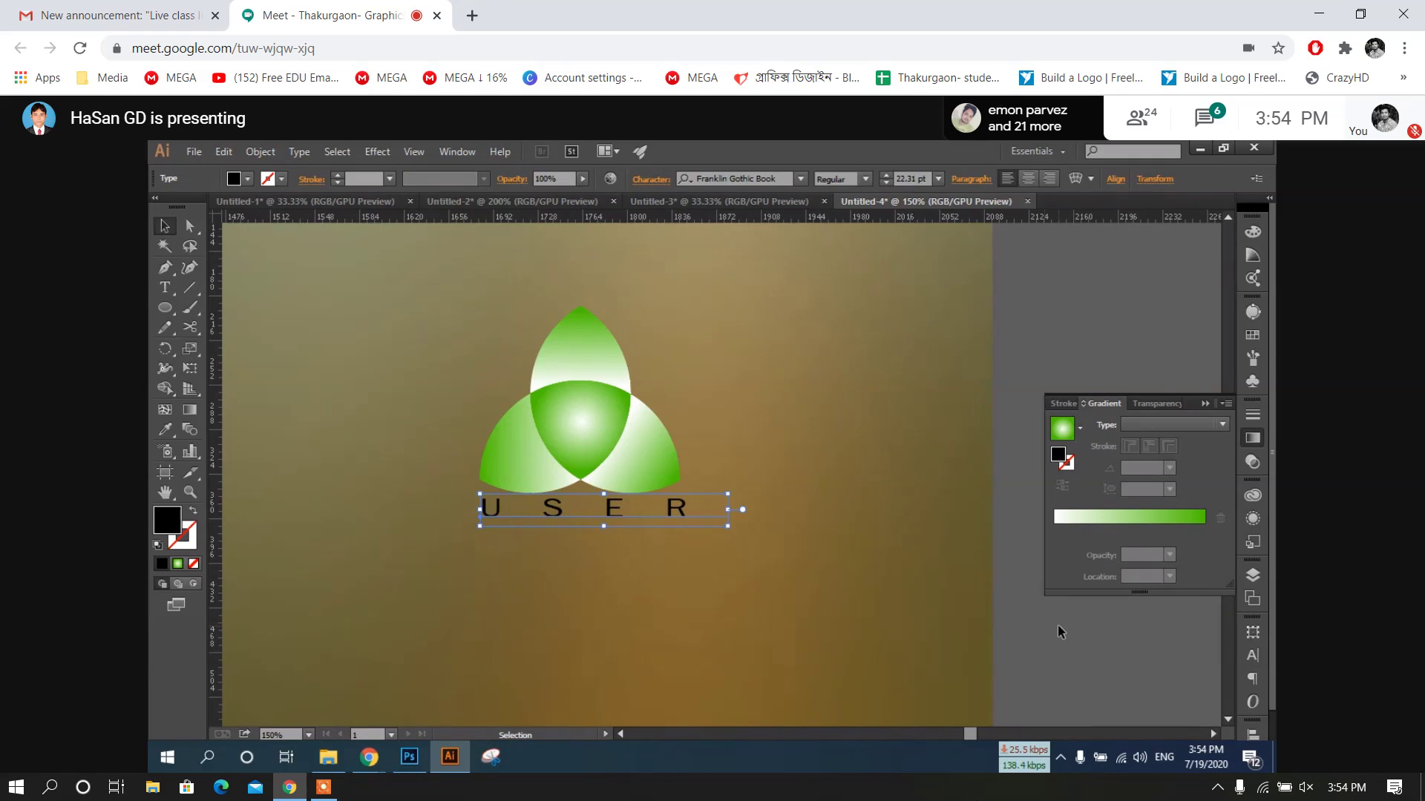
left_click(1057, 625)
Group the logo with the USER text and shift the group slightly right to centre it on the phone screen
scroll(714, 569, "down", 3)
left_click_drag(850, 597, 783, 475)
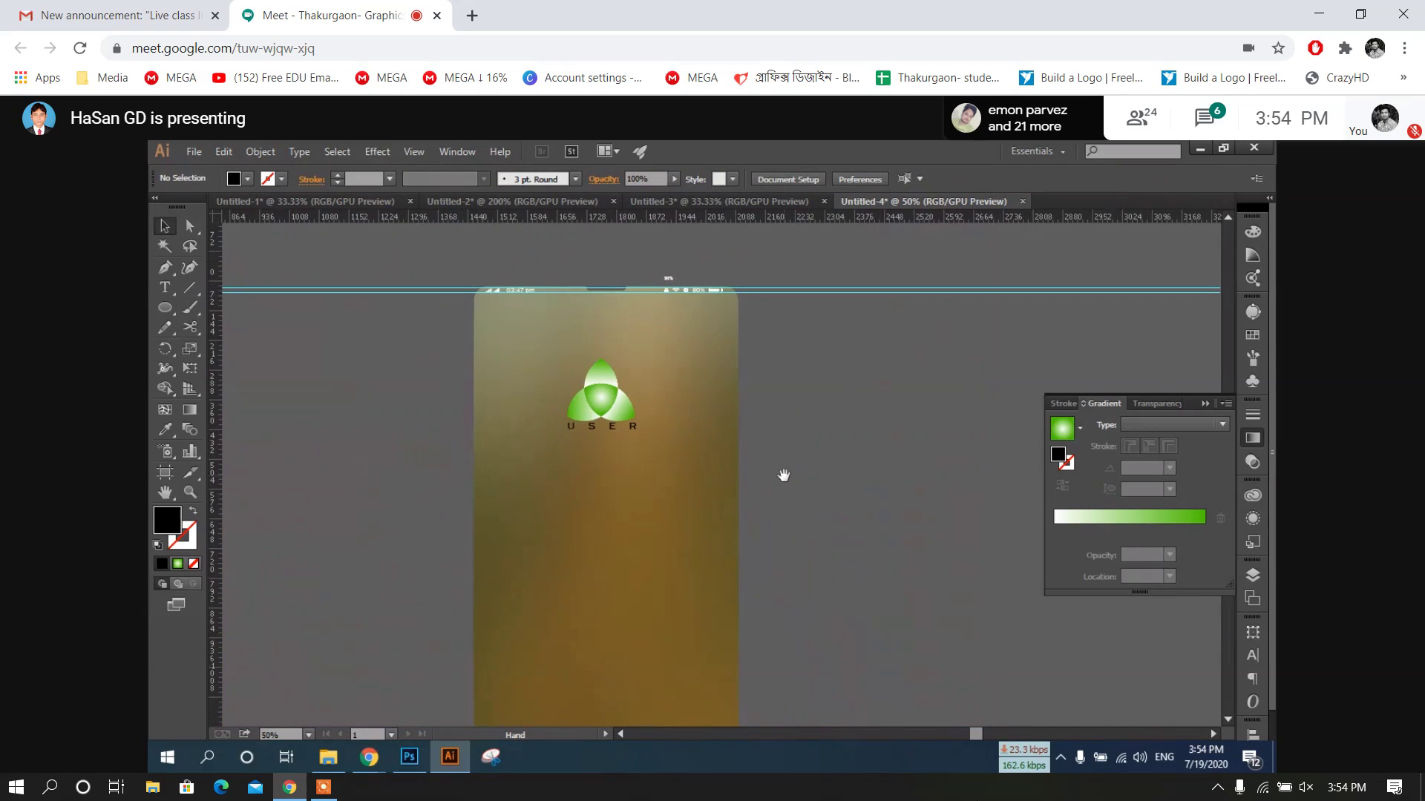
left_click_drag(643, 455, 642, 454)
right_click(598, 401)
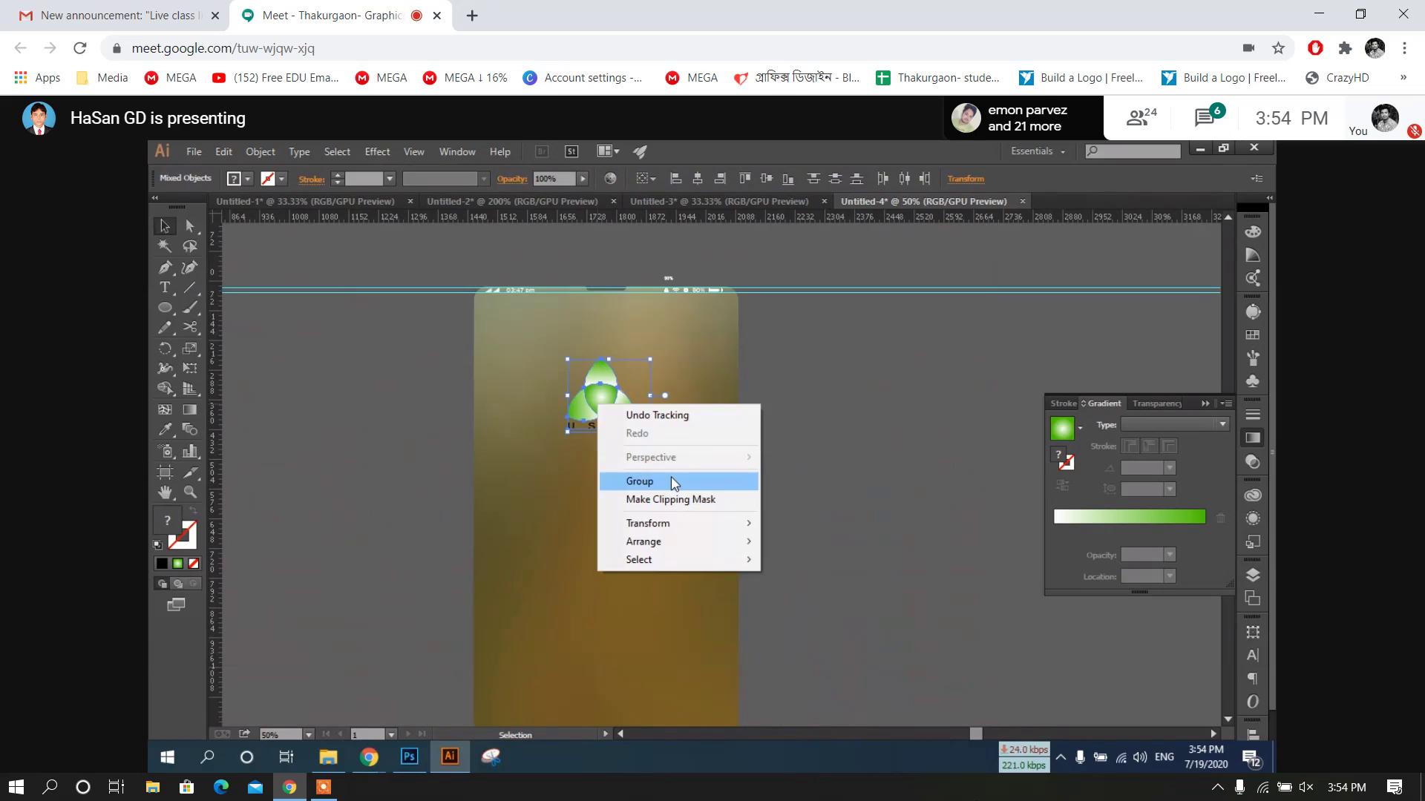
left_click(677, 483)
left_click(671, 460)
left_click_drag(600, 406, 605, 407)
left_click(800, 545)
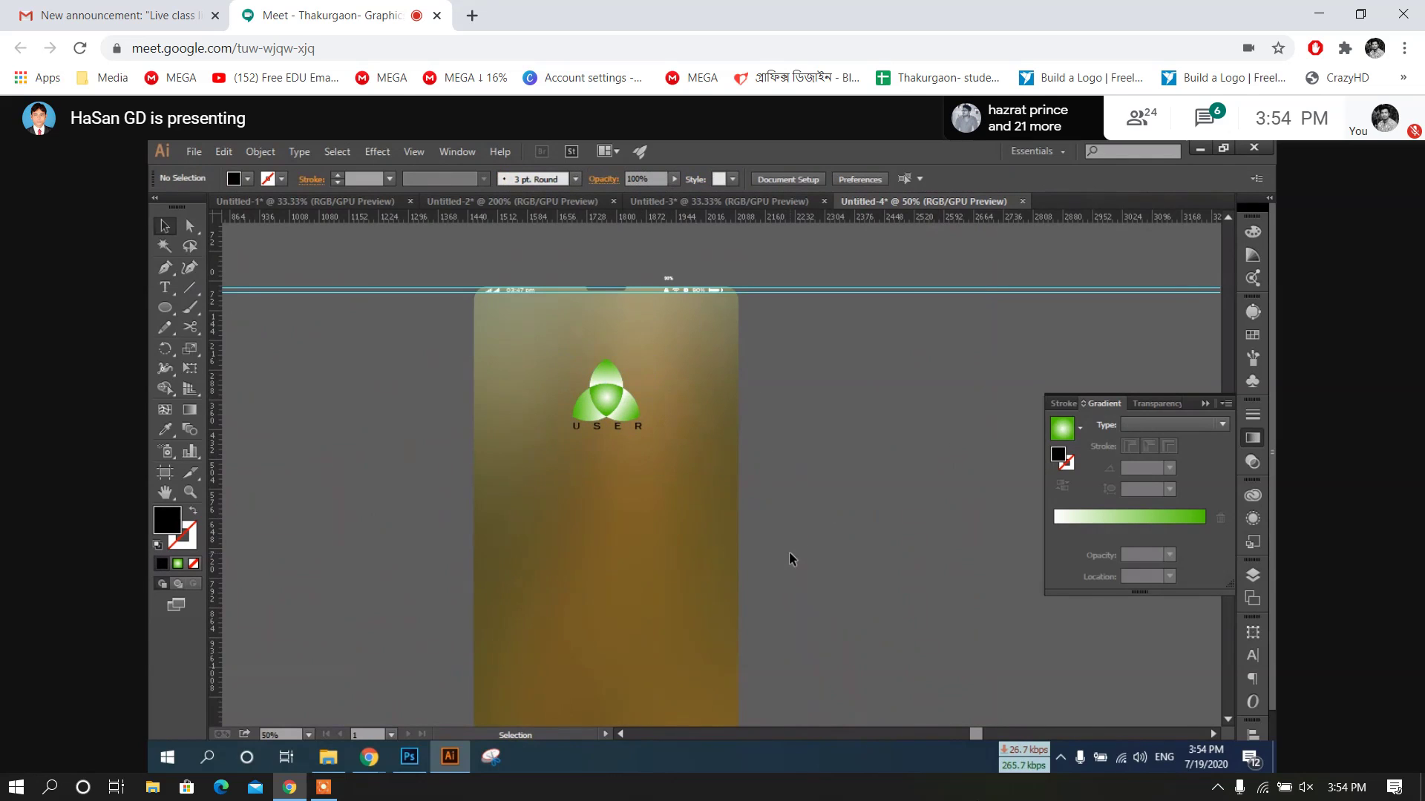
Draw a black circle beside the phone screen, about two thirds of the screen's width
scroll(737, 505, "down", 2)
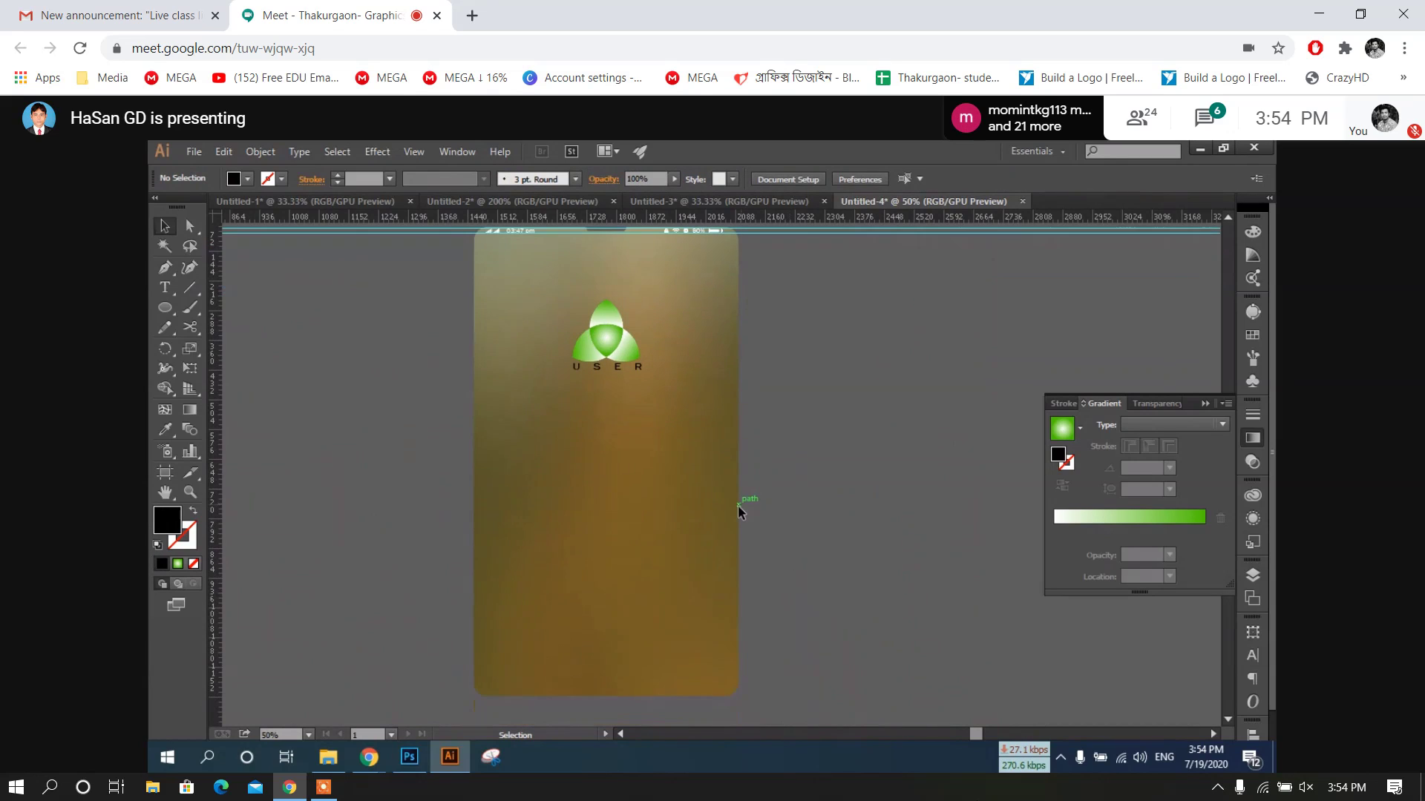
scroll(709, 518, "up", 1)
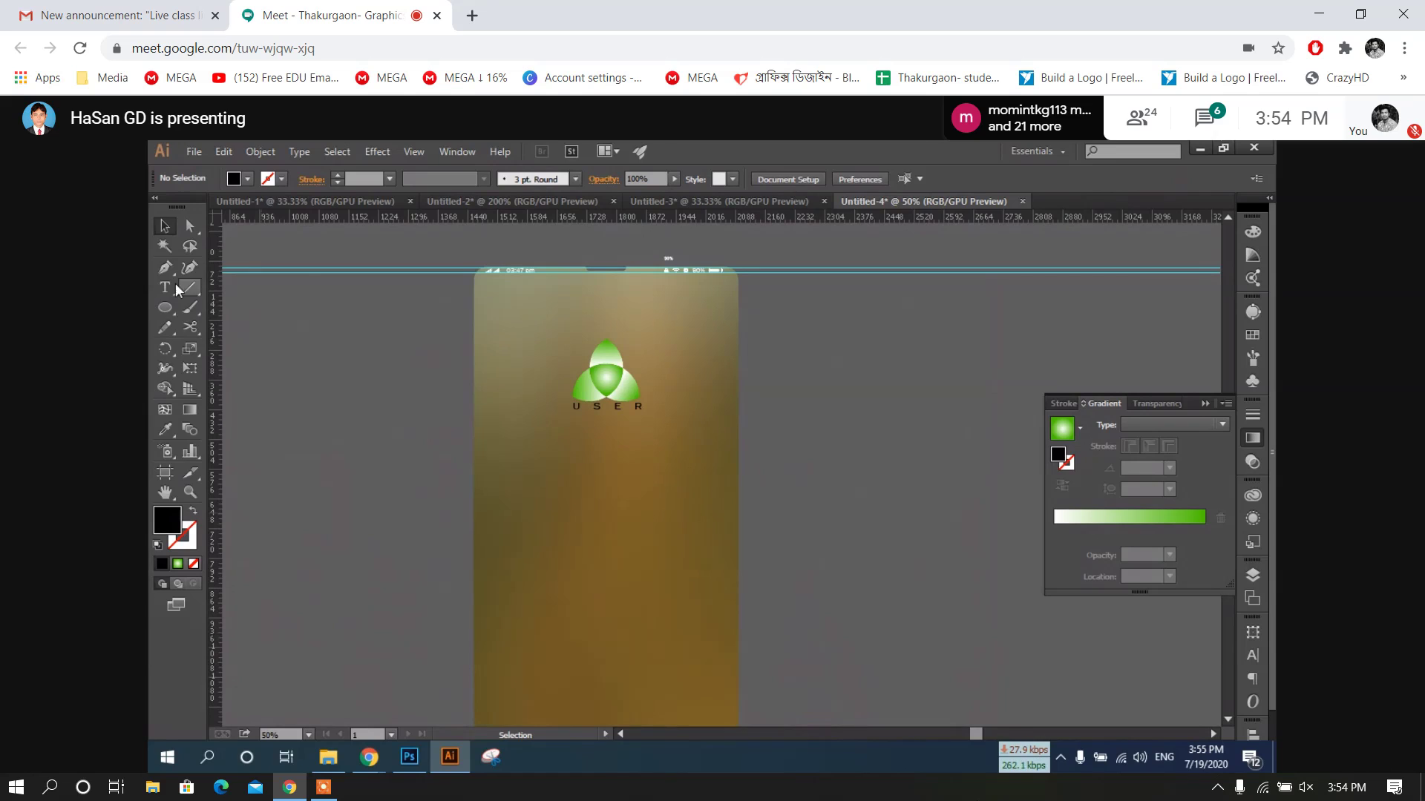
left_click(165, 307)
left_click_drag(864, 493, 776, 406)
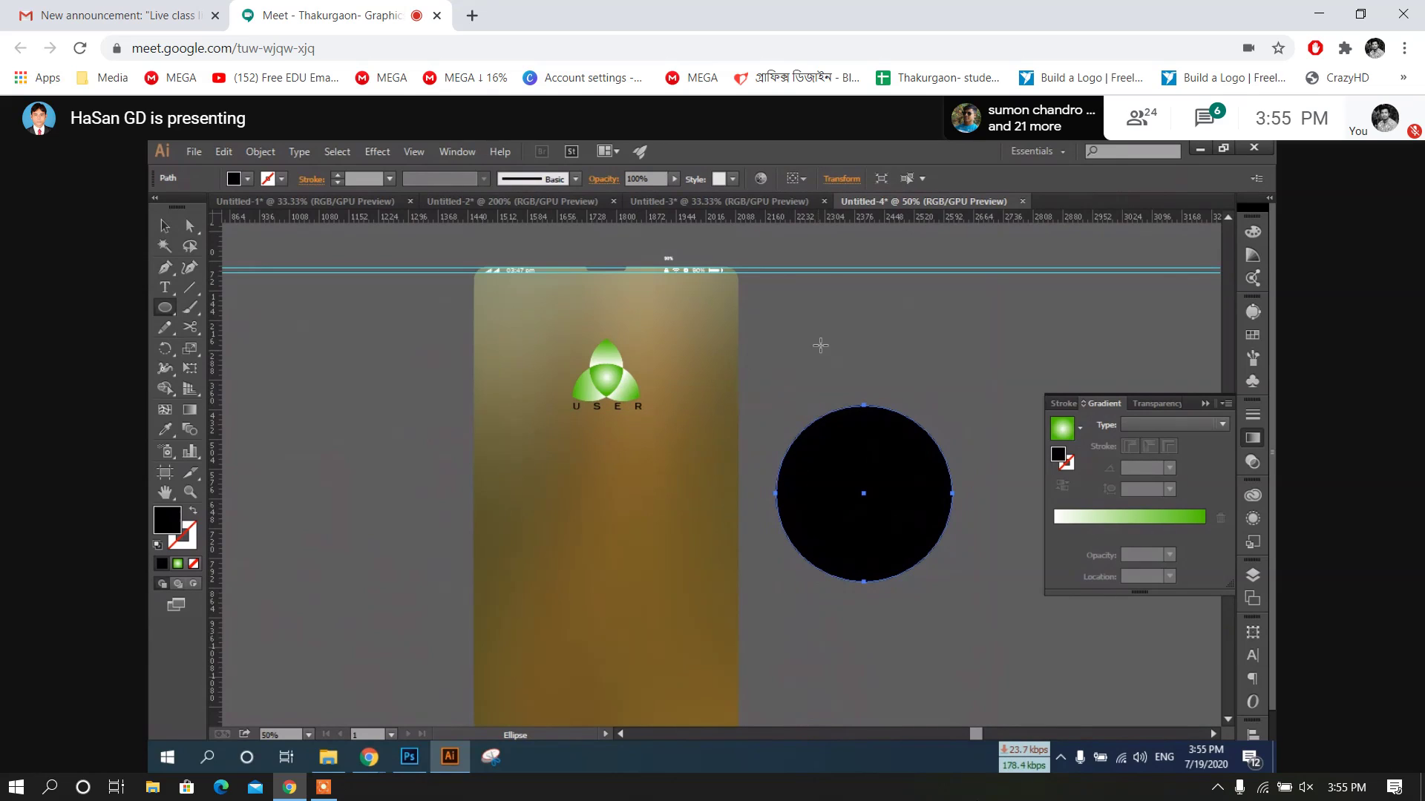
Add three progressively smaller concentric copies inside the black circle
key("v")
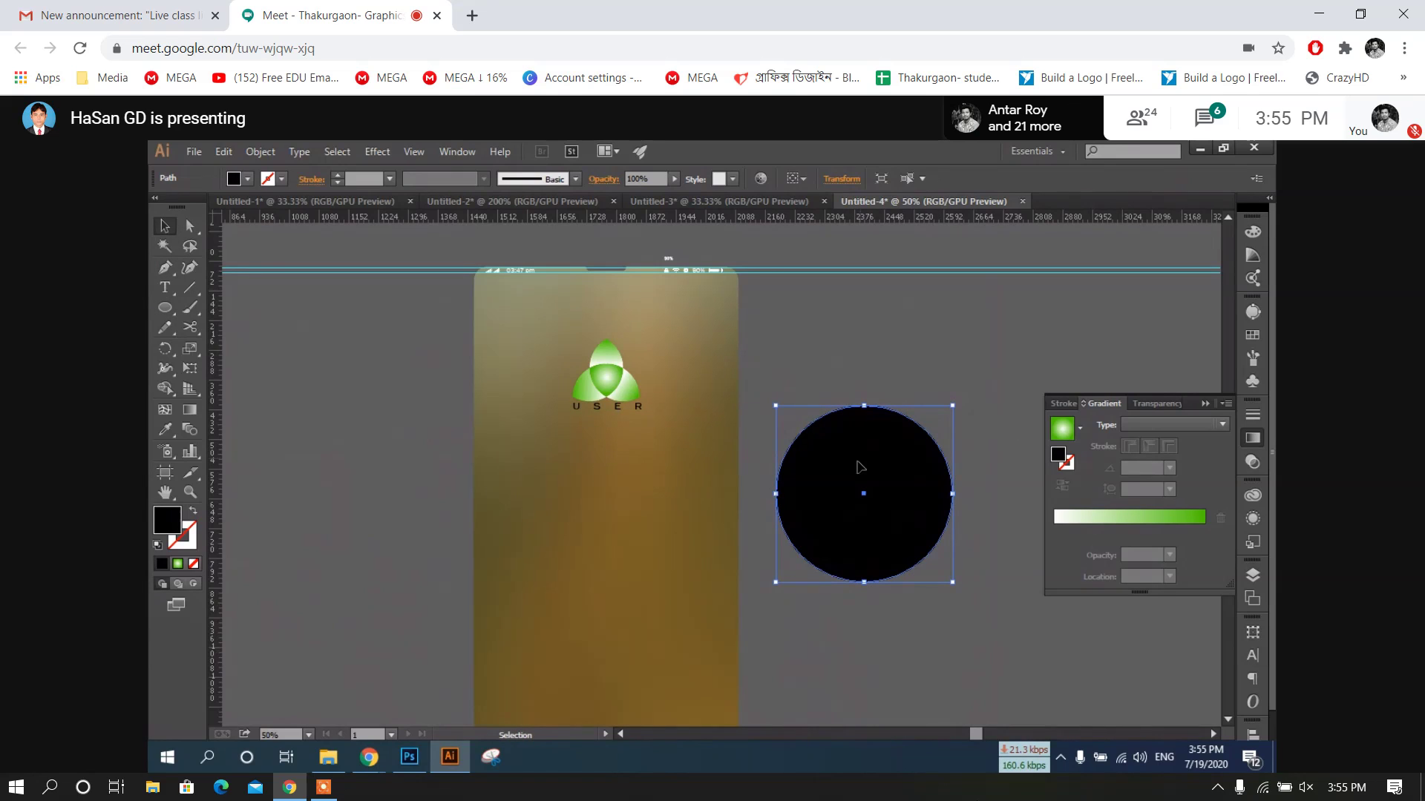
left_click_drag(952, 406, 945, 423)
key("a")
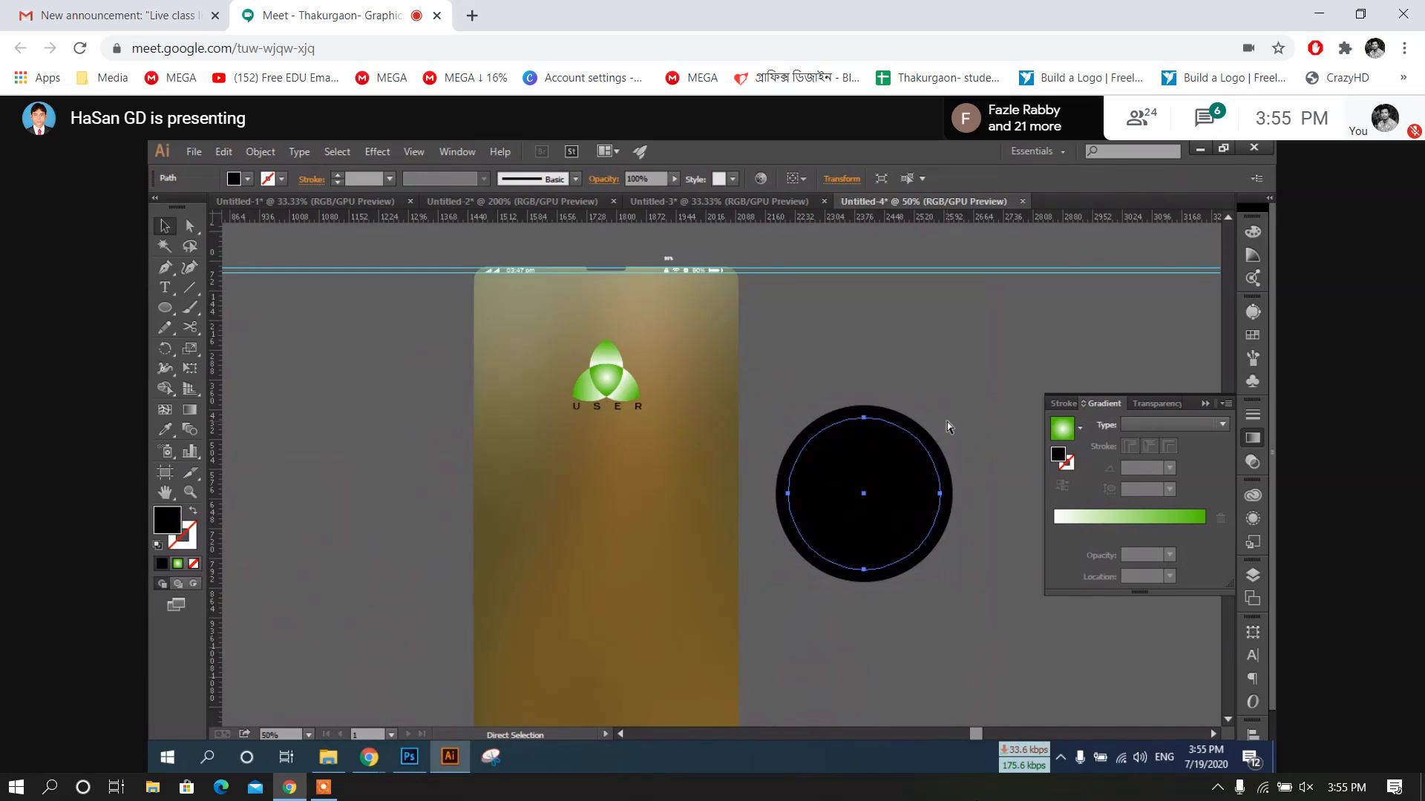
key("v")
left_click_drag(940, 419, 927, 434)
key("a")
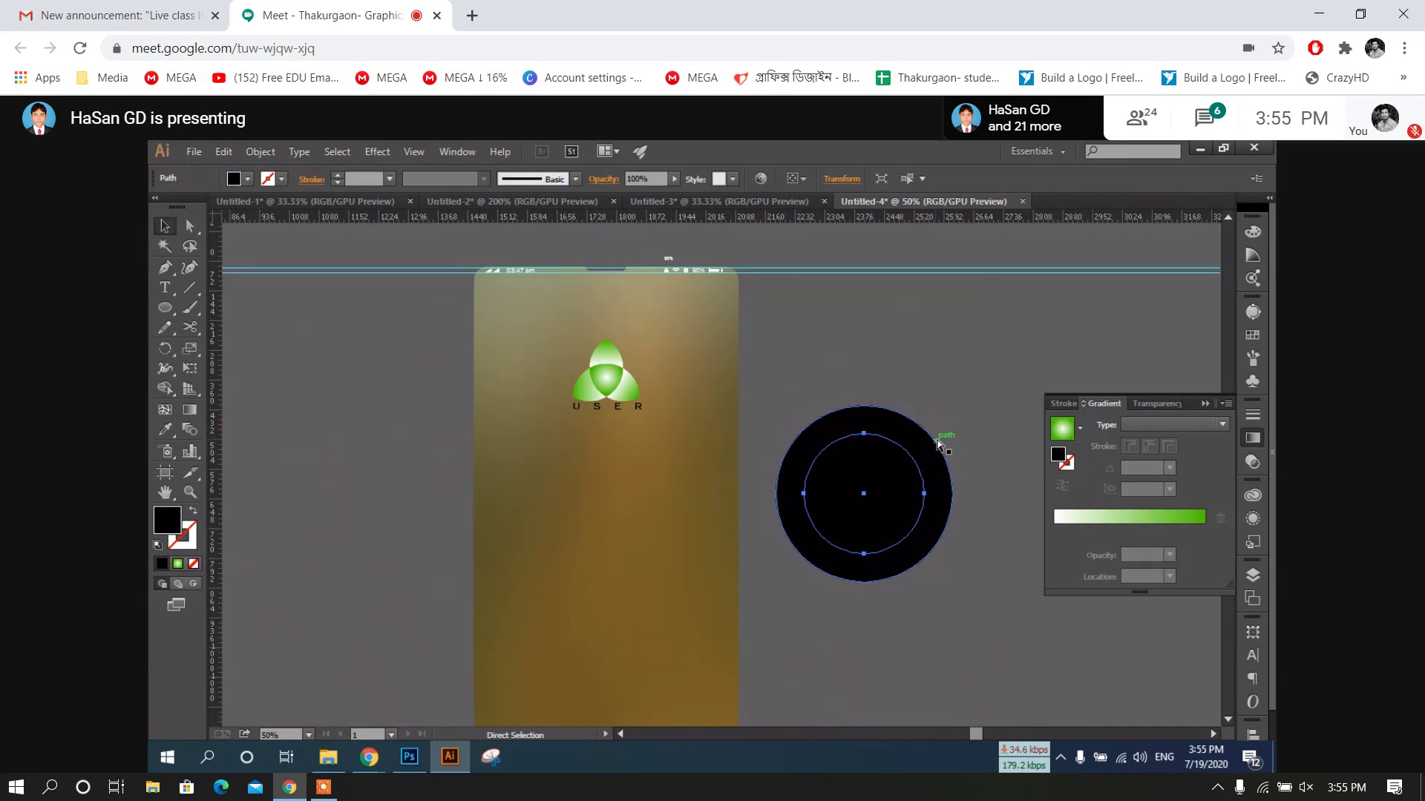
key("ctrl+z")
key("v")
left_click_drag(940, 420, 913, 490)
Fill all four concentric circles with white and set their opacity to 30%
left_click_drag(930, 394, 862, 540)
left_click(248, 178)
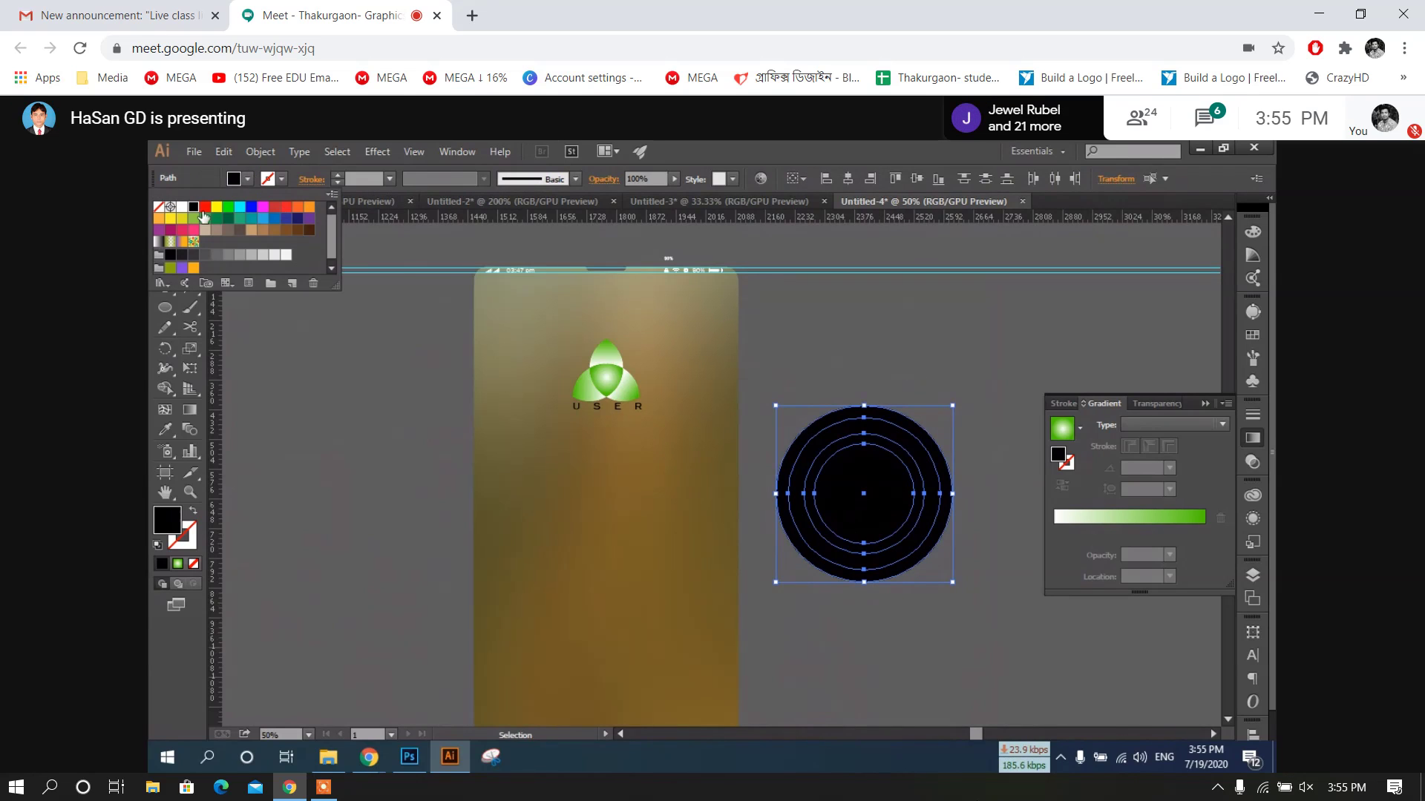
left_click(182, 206)
left_click(791, 313)
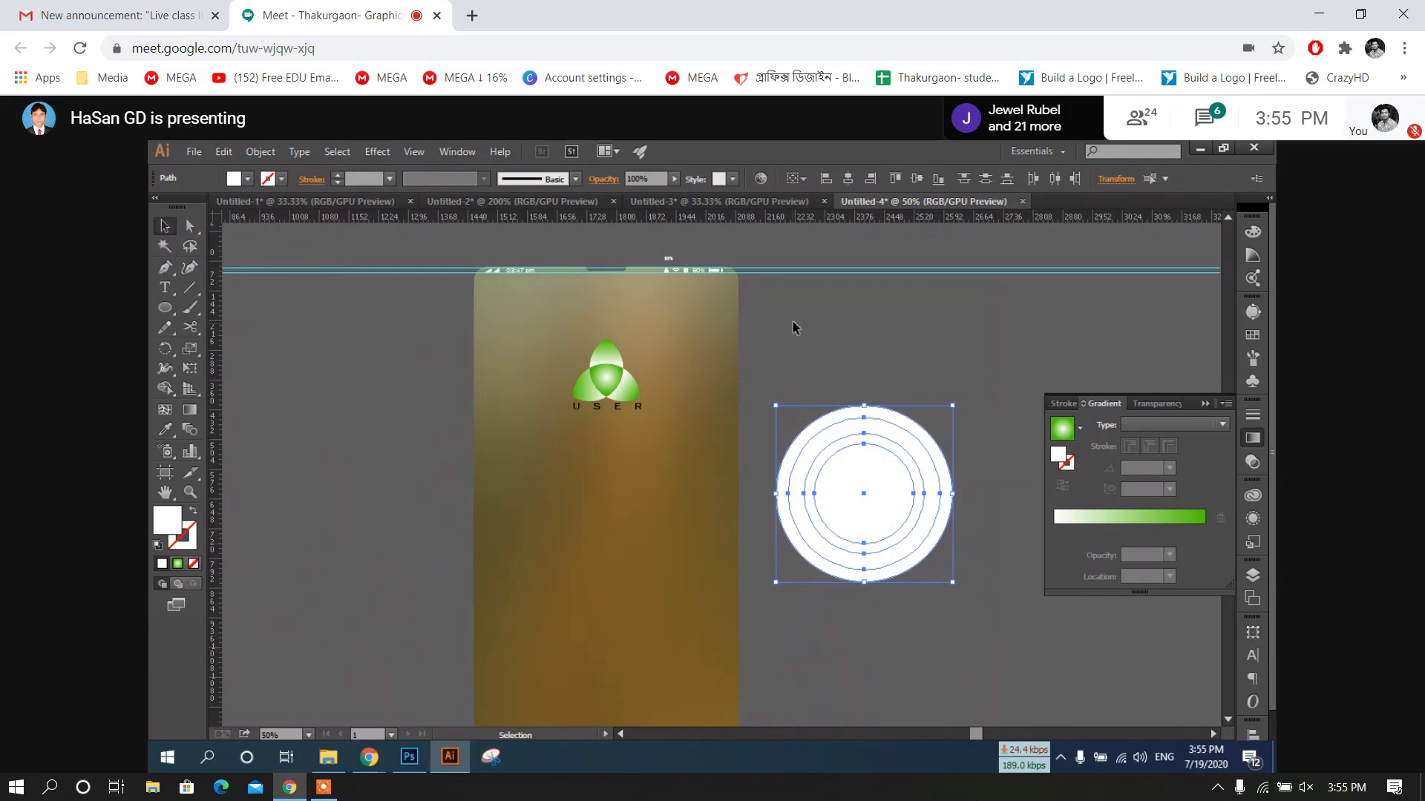
left_click(792, 322)
key("ctrl+z")
left_click(673, 179)
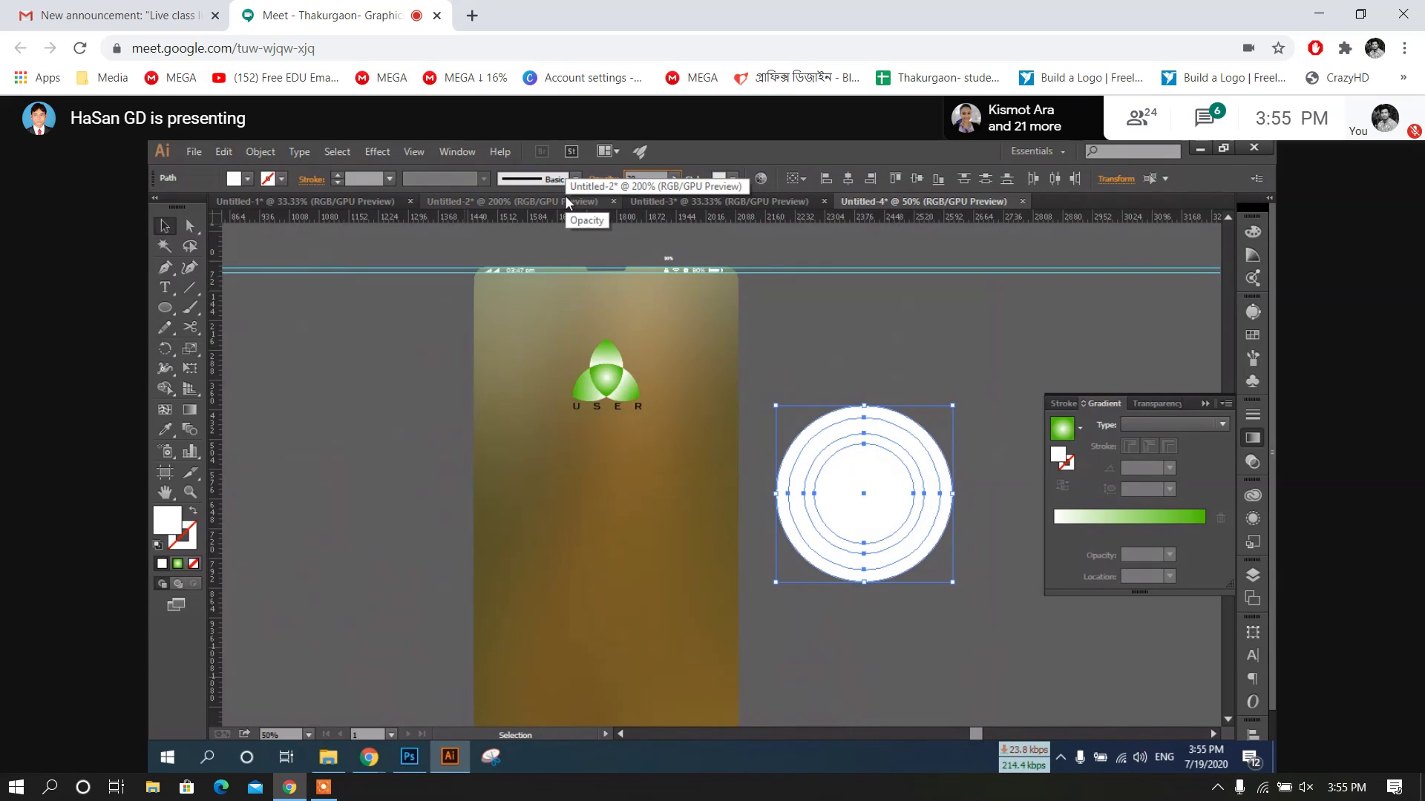
type("30")
key("Return")
left_click(964, 328)
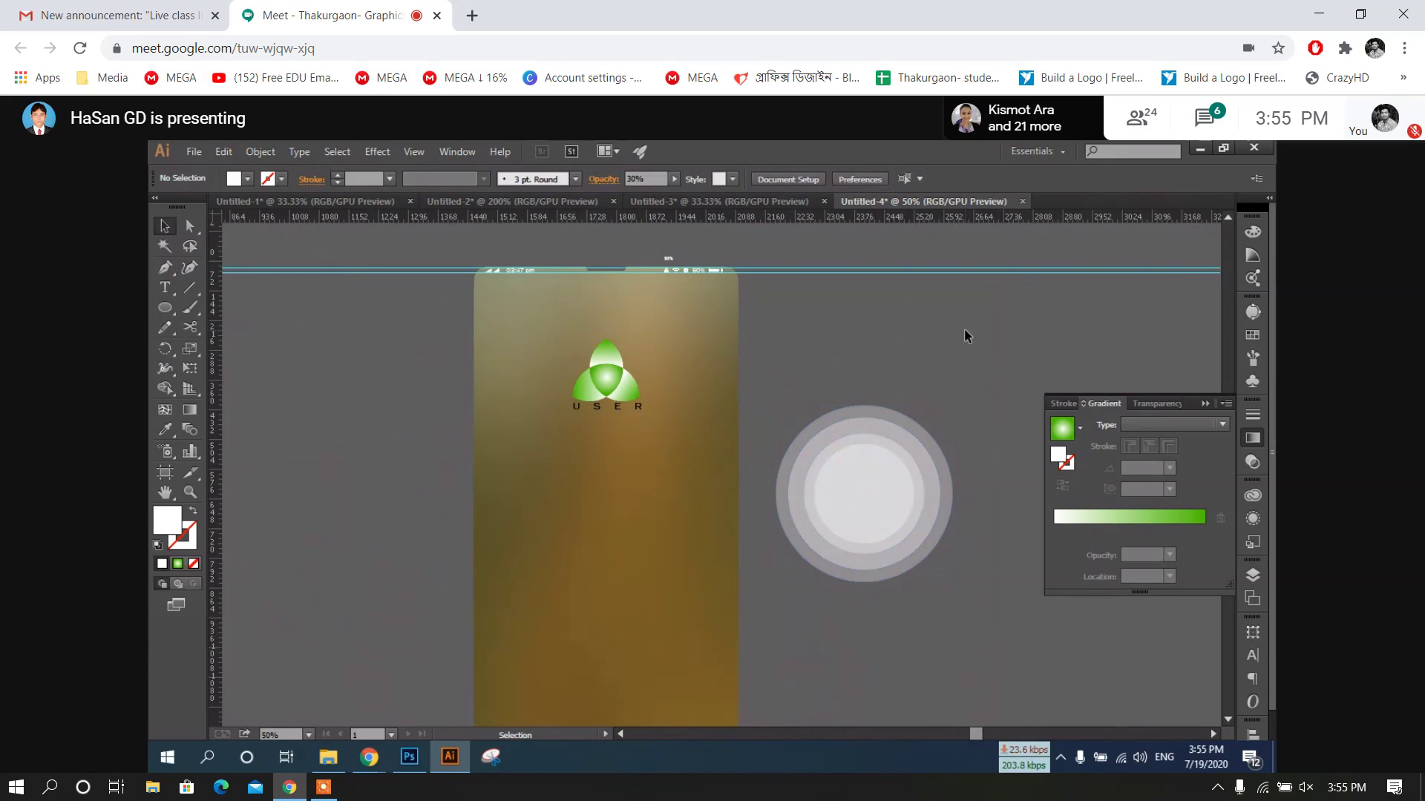
Group the four translucent concentric circles
left_click(901, 540)
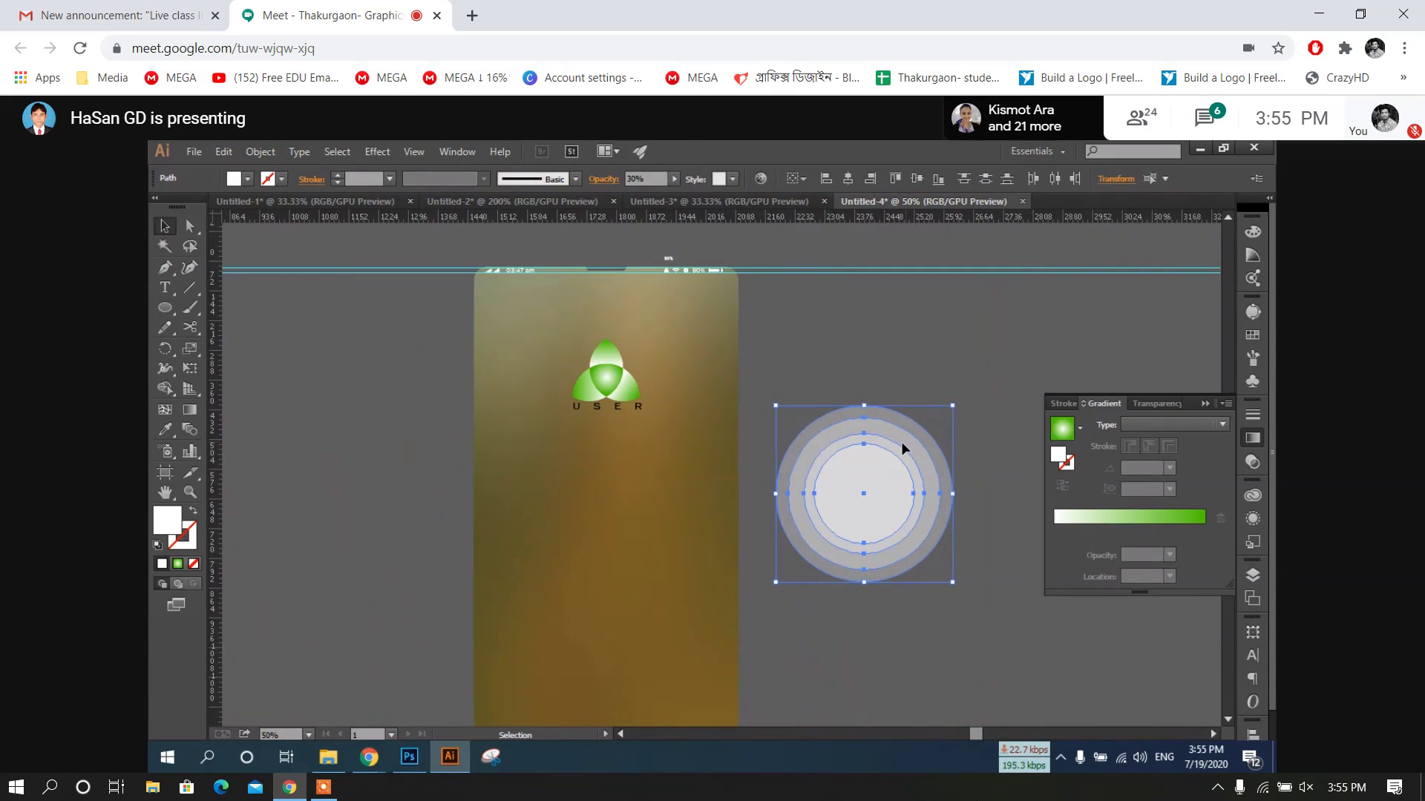
right_click(901, 442)
left_click(937, 519)
left_click(960, 581)
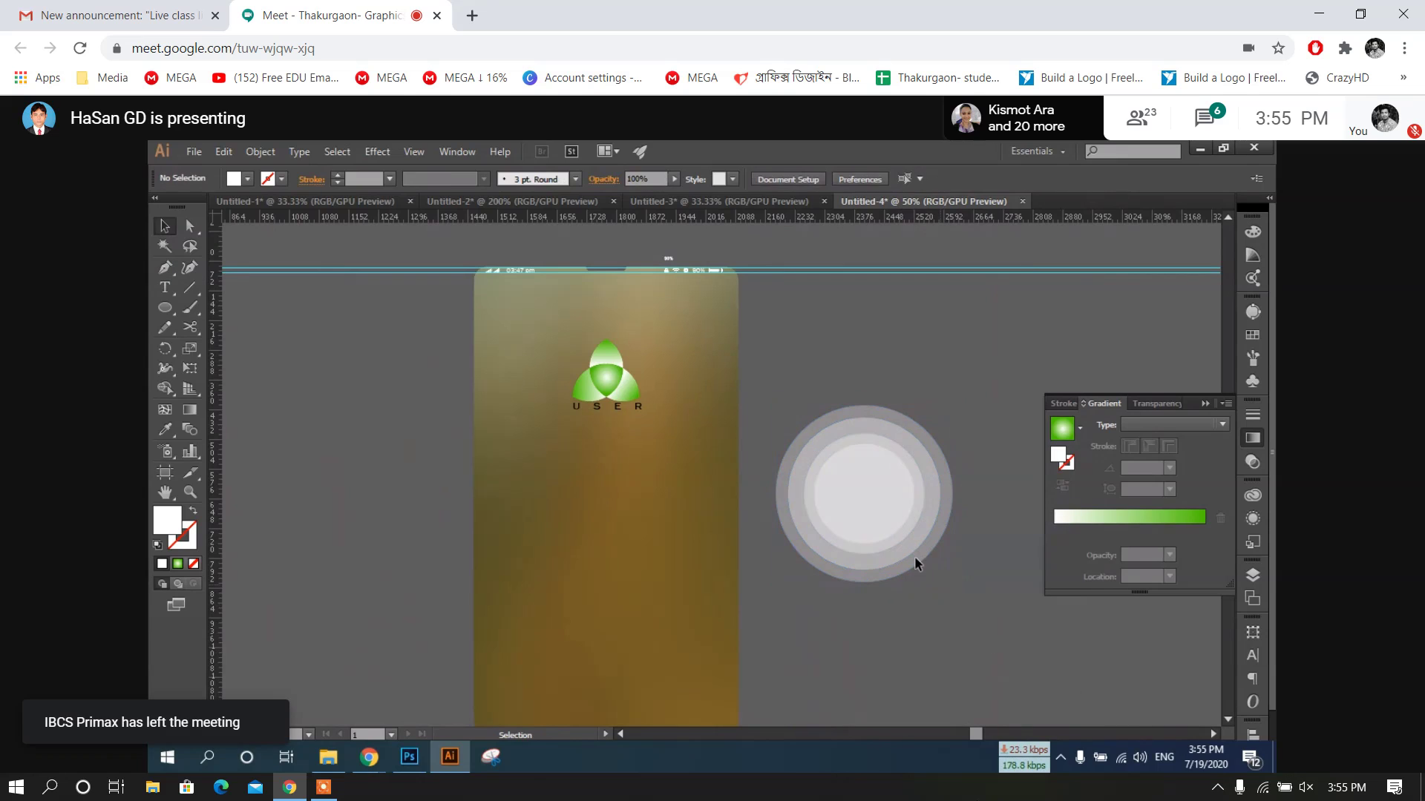
Move the circle group onto the phone screen, shrink it to about half its size and centre it below the USER text
left_click_drag(880, 499, 627, 541)
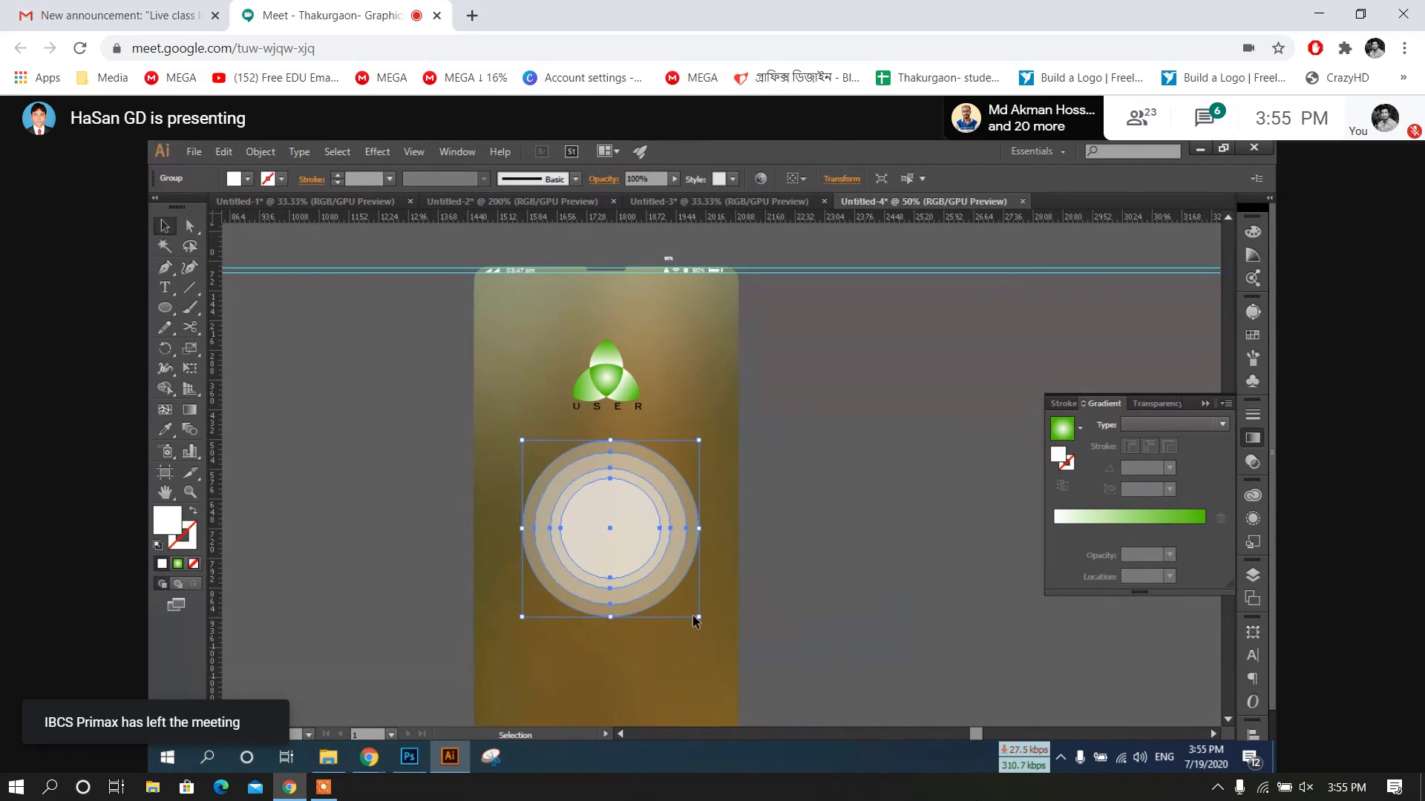
left_click_drag(696, 622, 675, 586)
left_click_drag(598, 505, 604, 409)
left_click(827, 486)
scroll(707, 600, "down", 2)
left_click(585, 441)
left_click(834, 414)
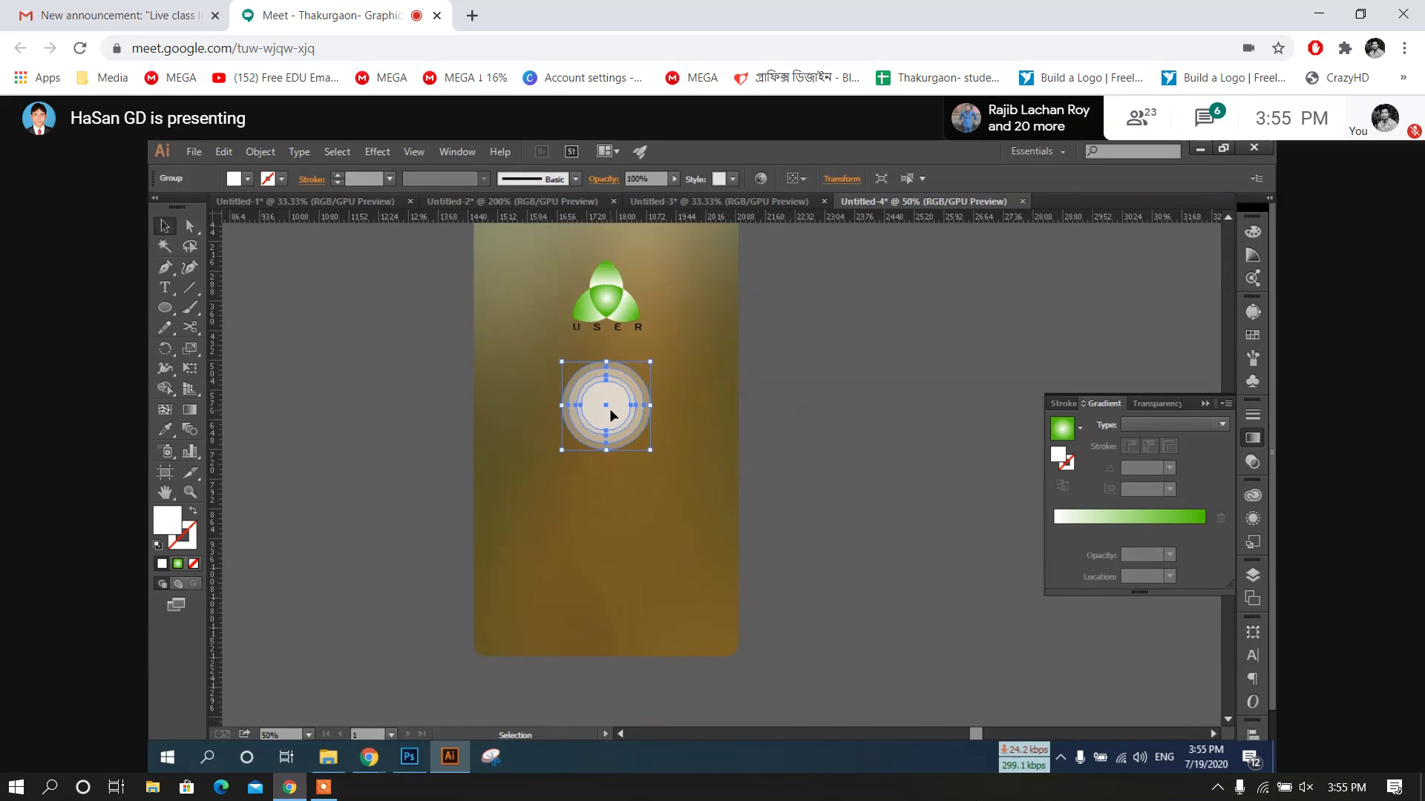
Try to duplicate the group's innermost circle beside the phone screen and browse for a file to place
double_click(610, 413)
left_click(609, 412)
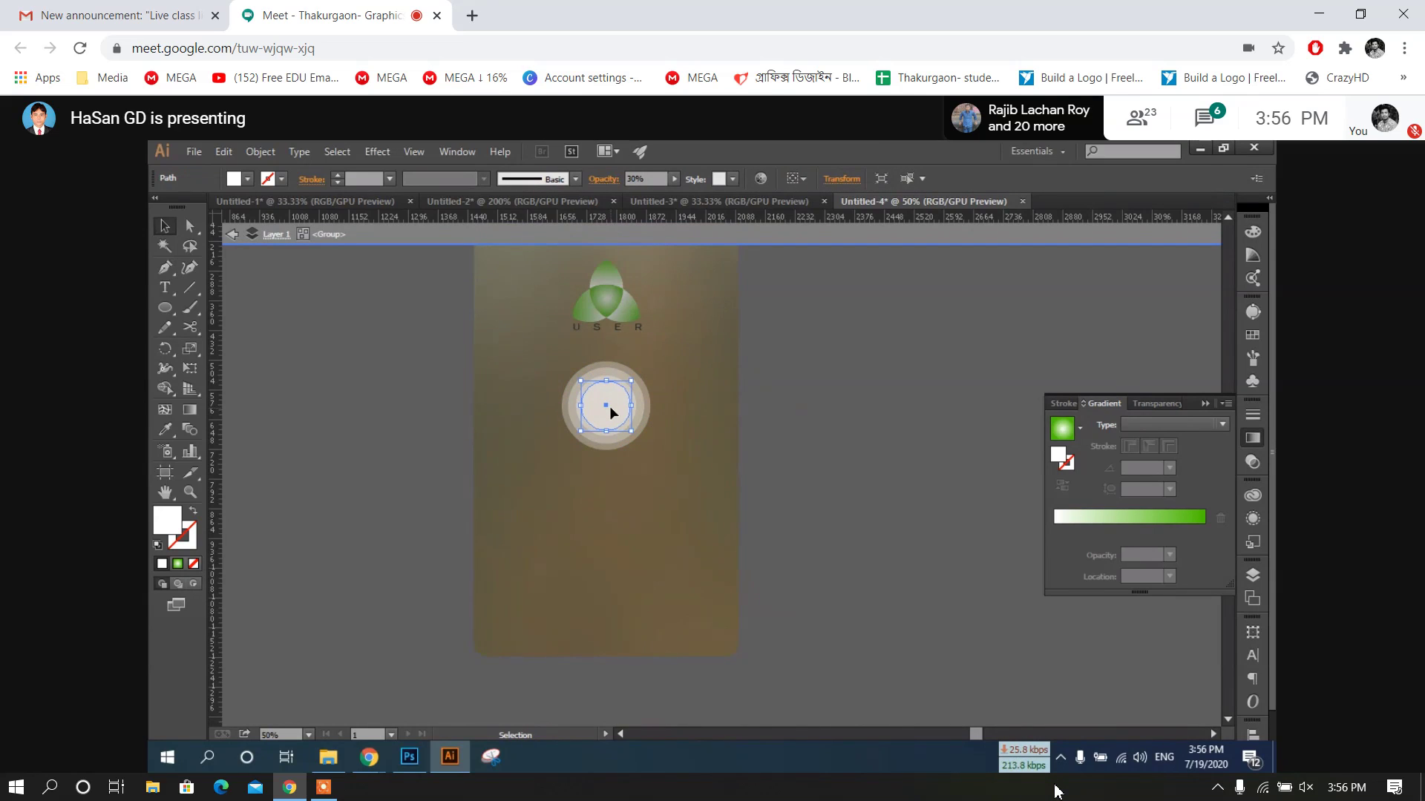
left_click_drag(627, 424, 889, 479)
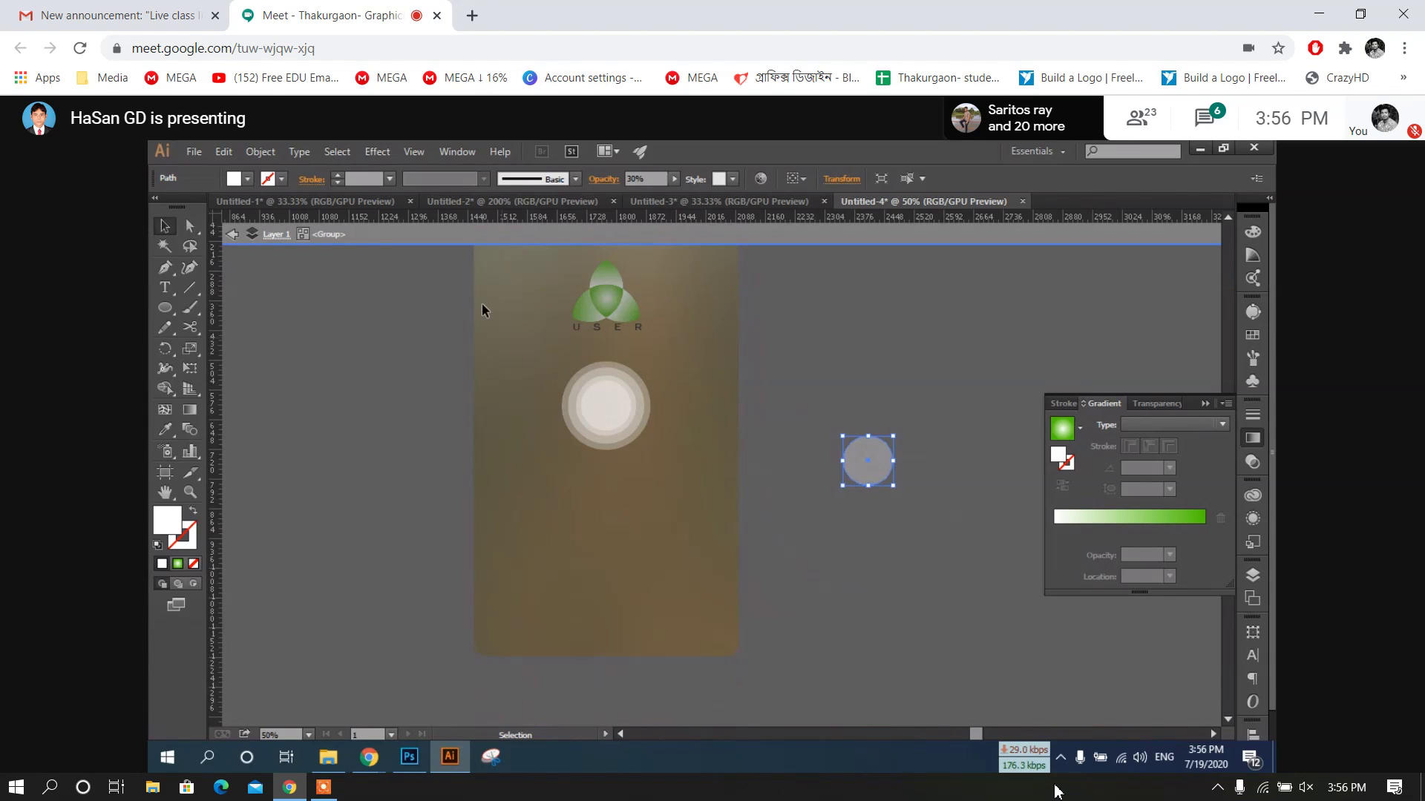
left_click(194, 151)
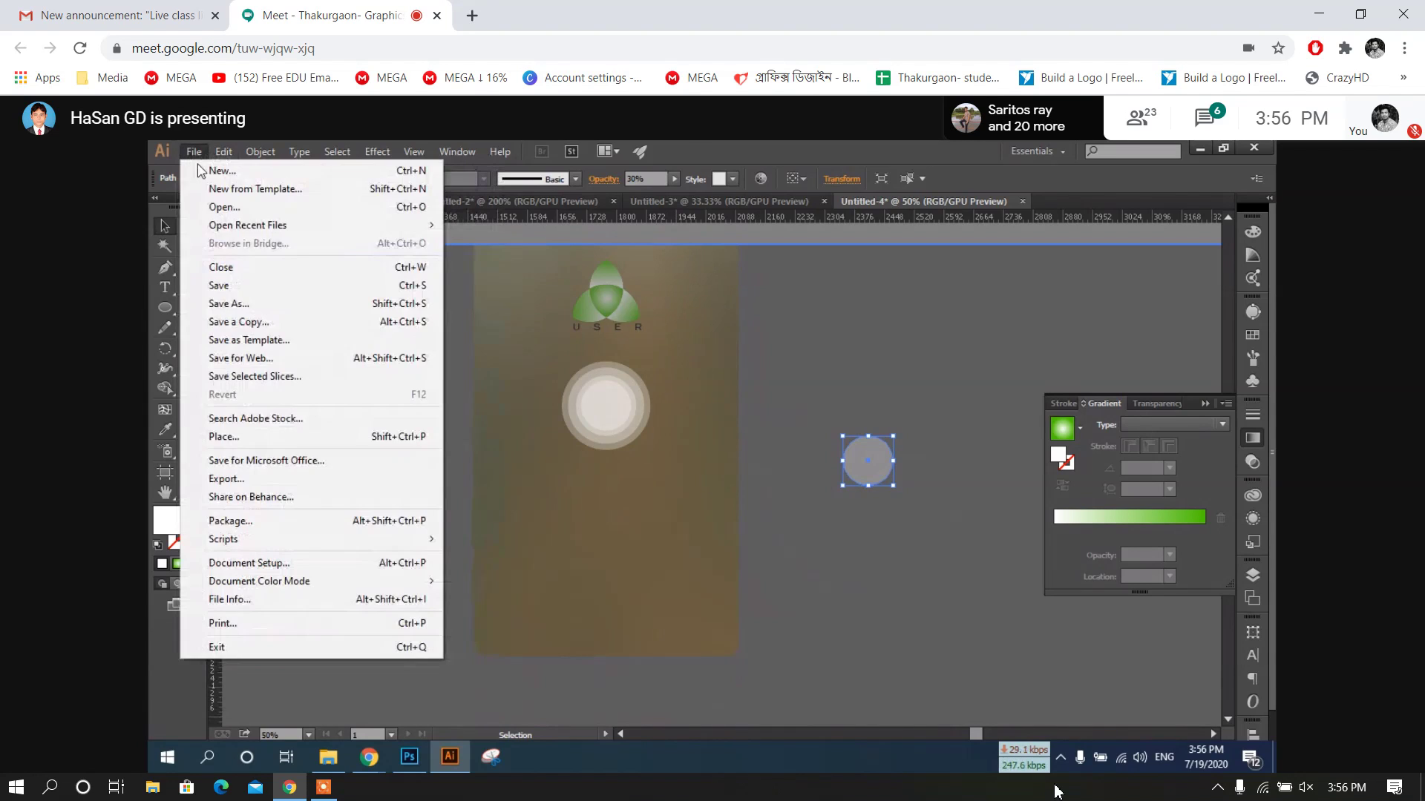
left_click(288, 438)
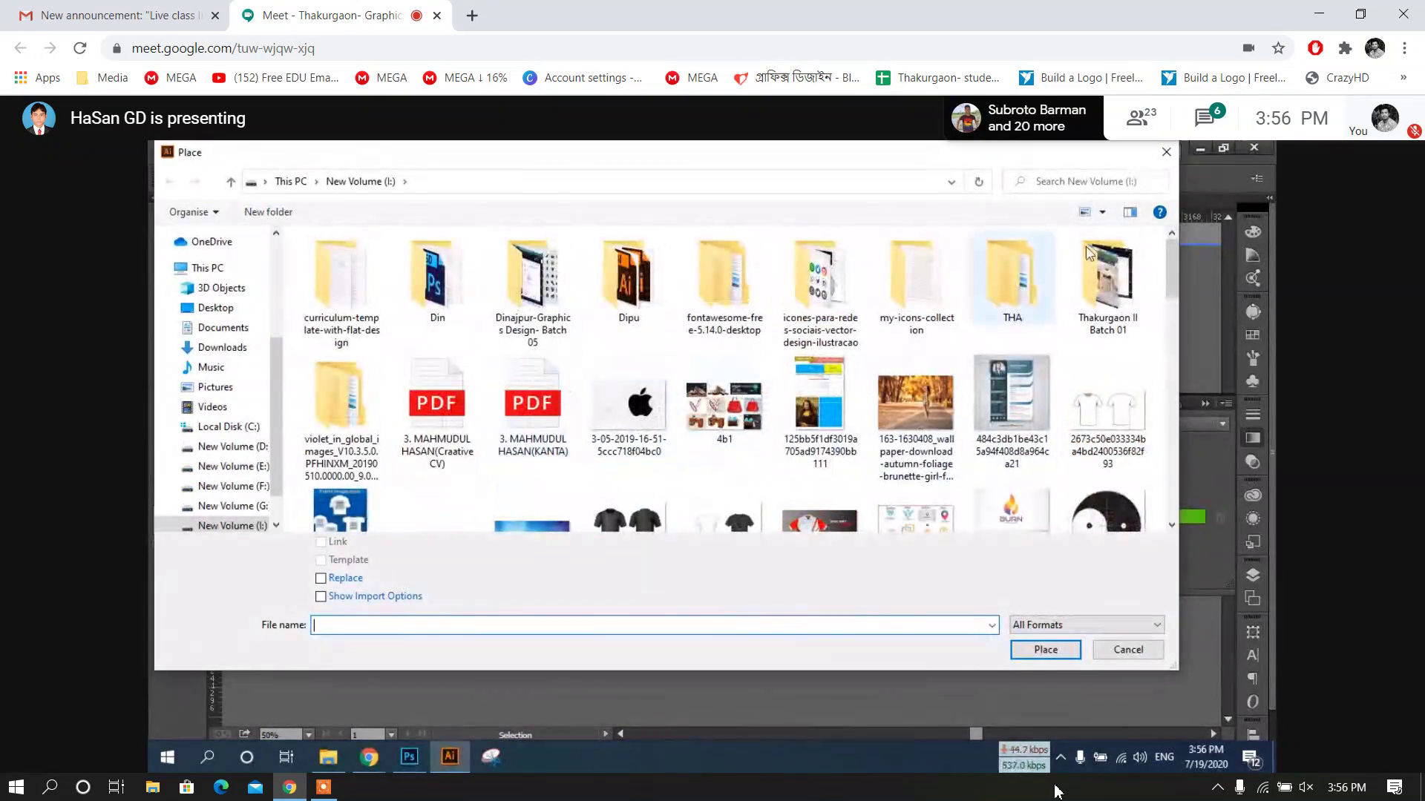
left_click(1164, 156)
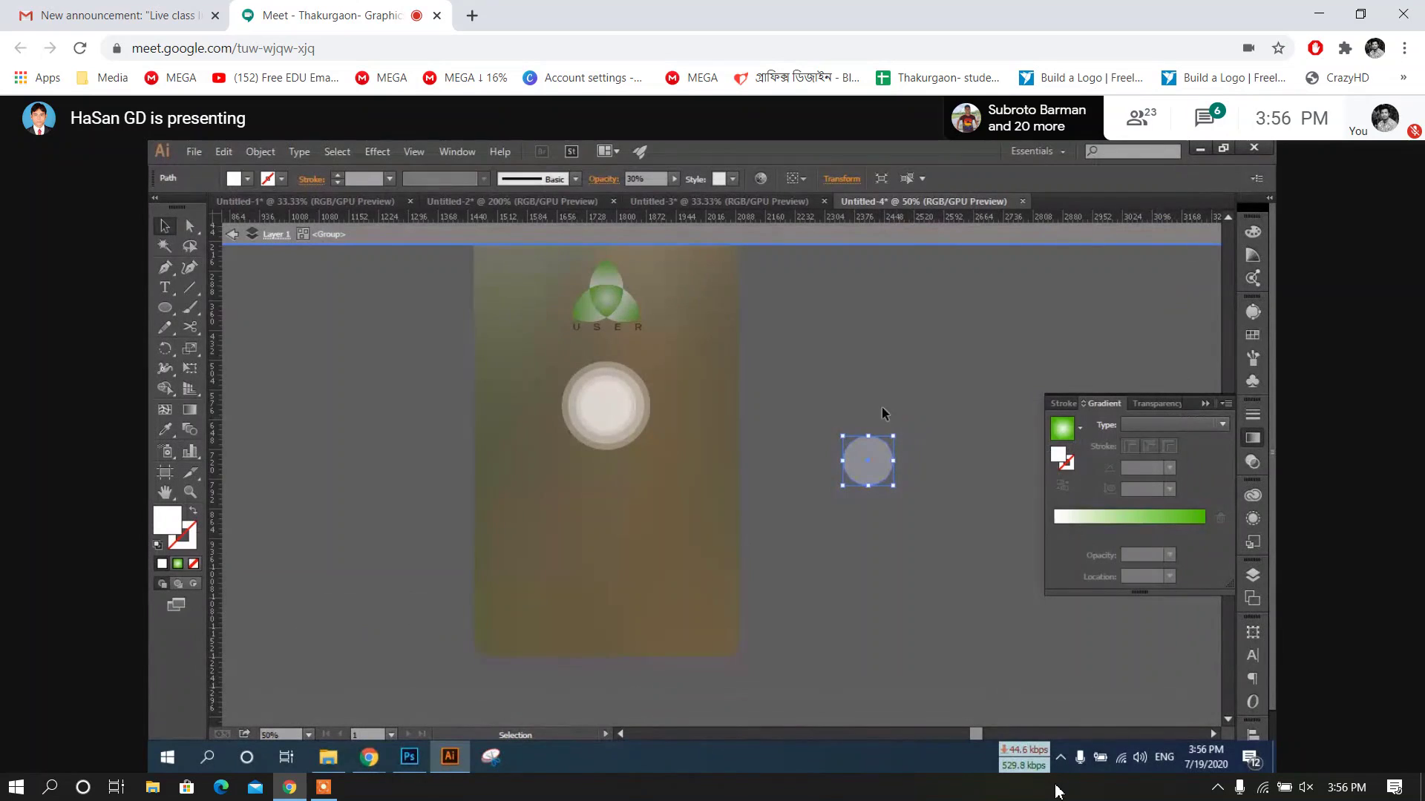
double_click(910, 376)
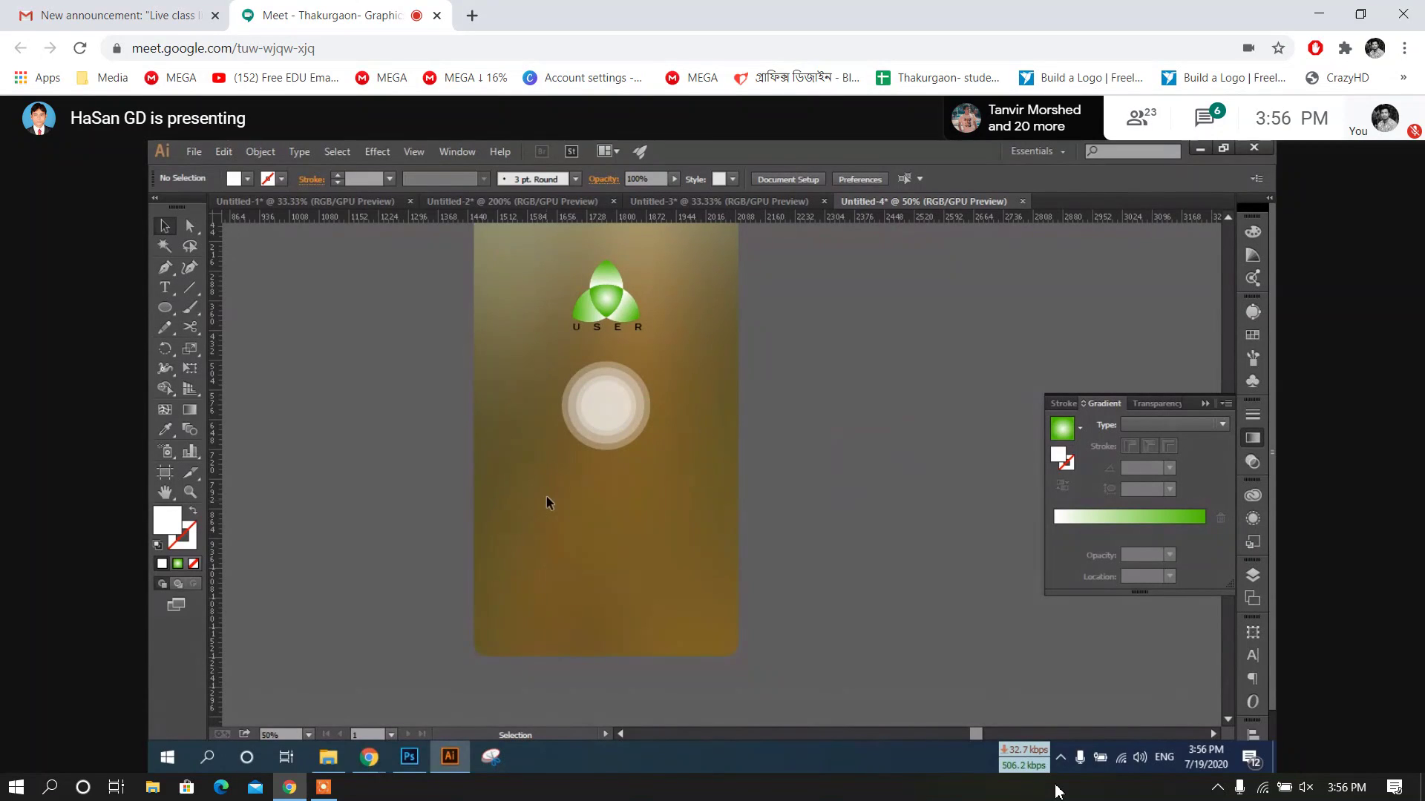
Draw a white rectangle about 424 × 52 px below the circles and slightly round its corners
left_click_drag(167, 310, 194, 307)
left_click_drag(523, 476, 698, 497)
left_click(162, 230)
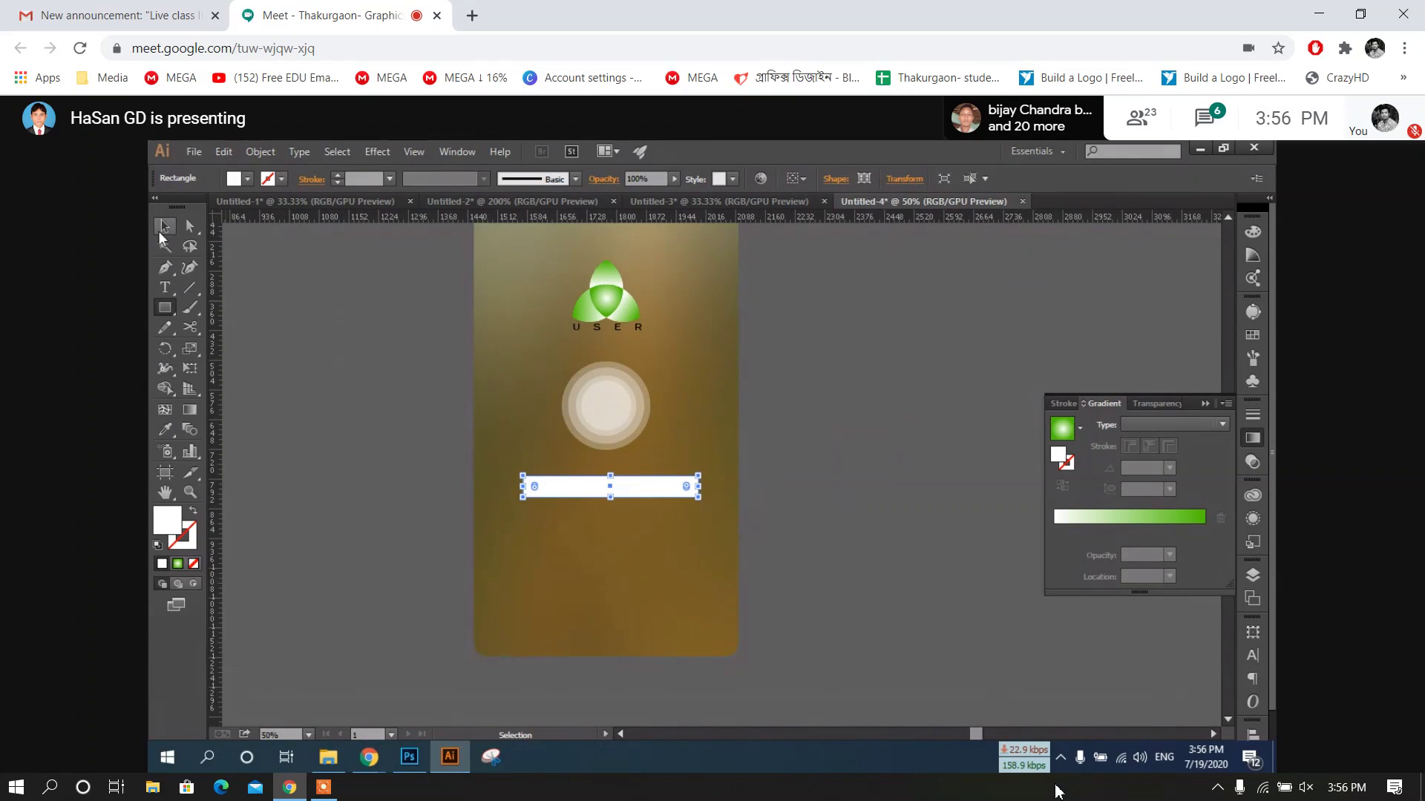
left_click(647, 493)
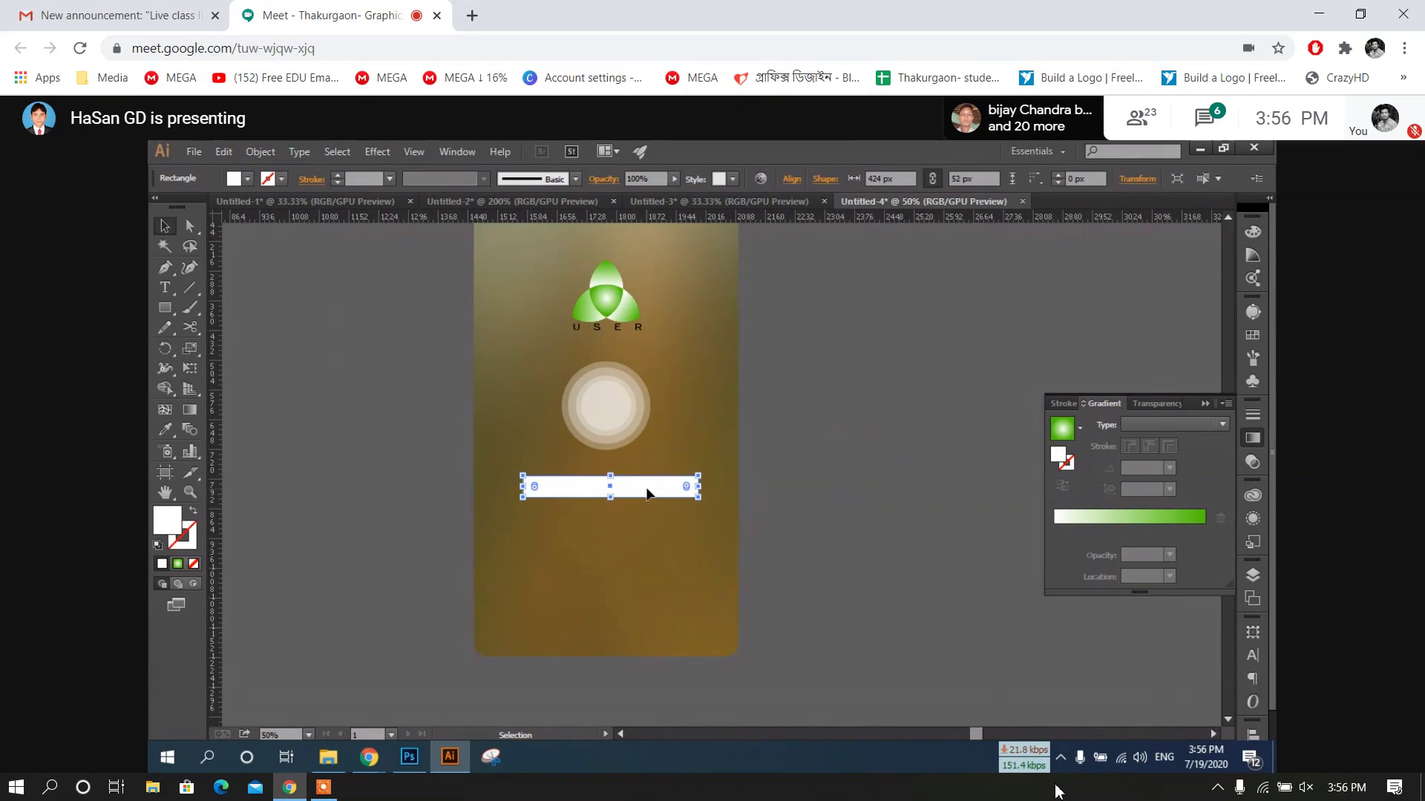
scroll(630, 496, "up", 4)
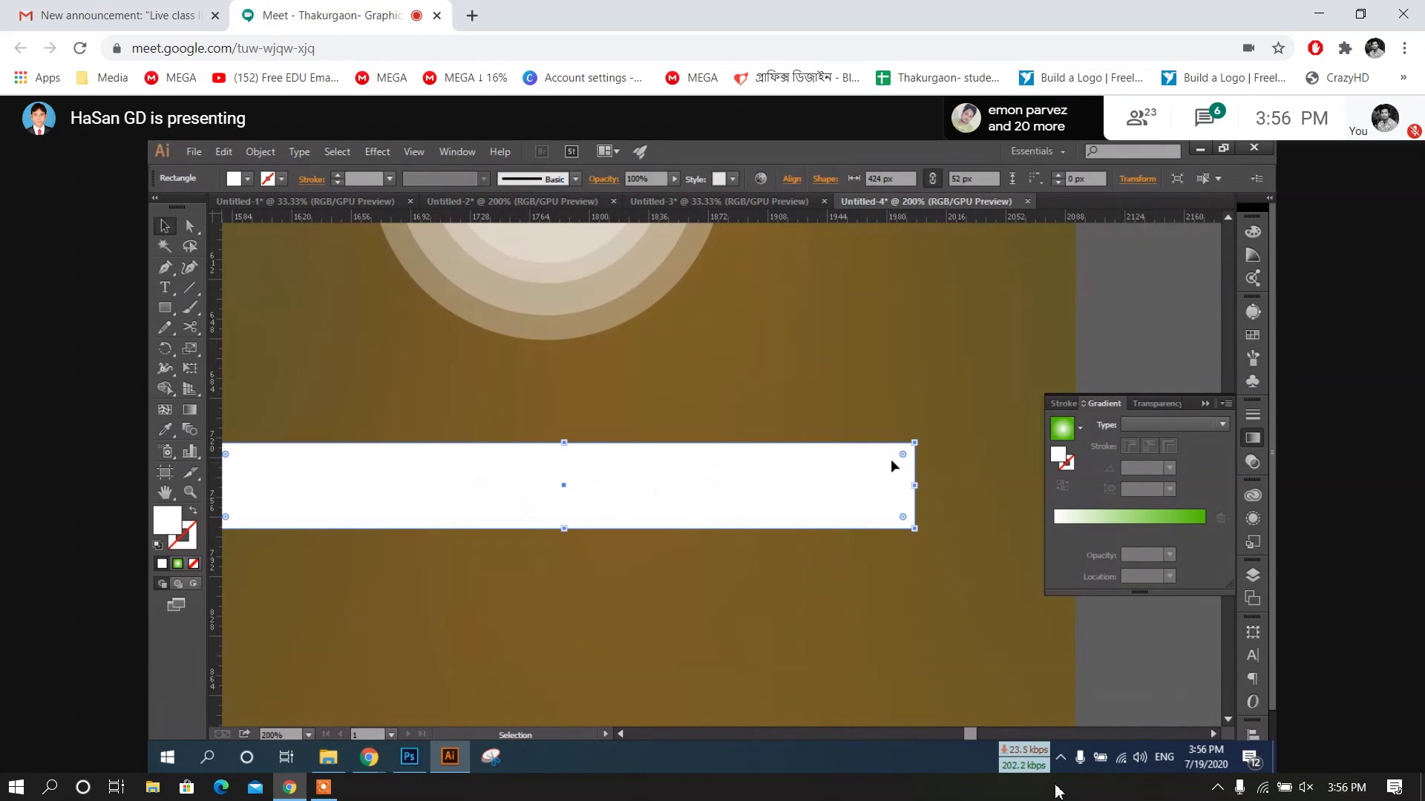
left_click_drag(903, 454, 901, 449)
scroll(901, 448, "down", 4)
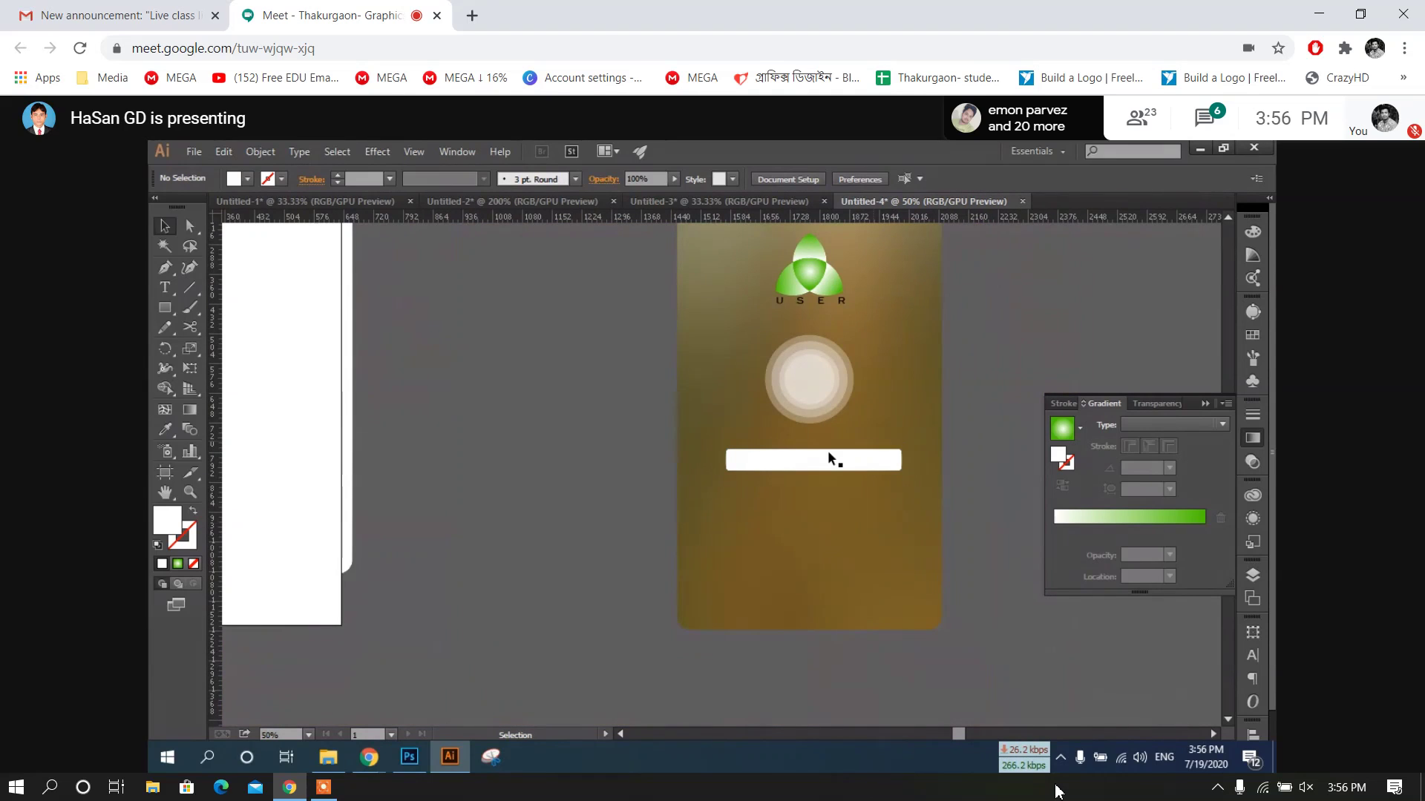
Set the opacity of the white rectangle below the circles to 30%
left_click(640, 179)
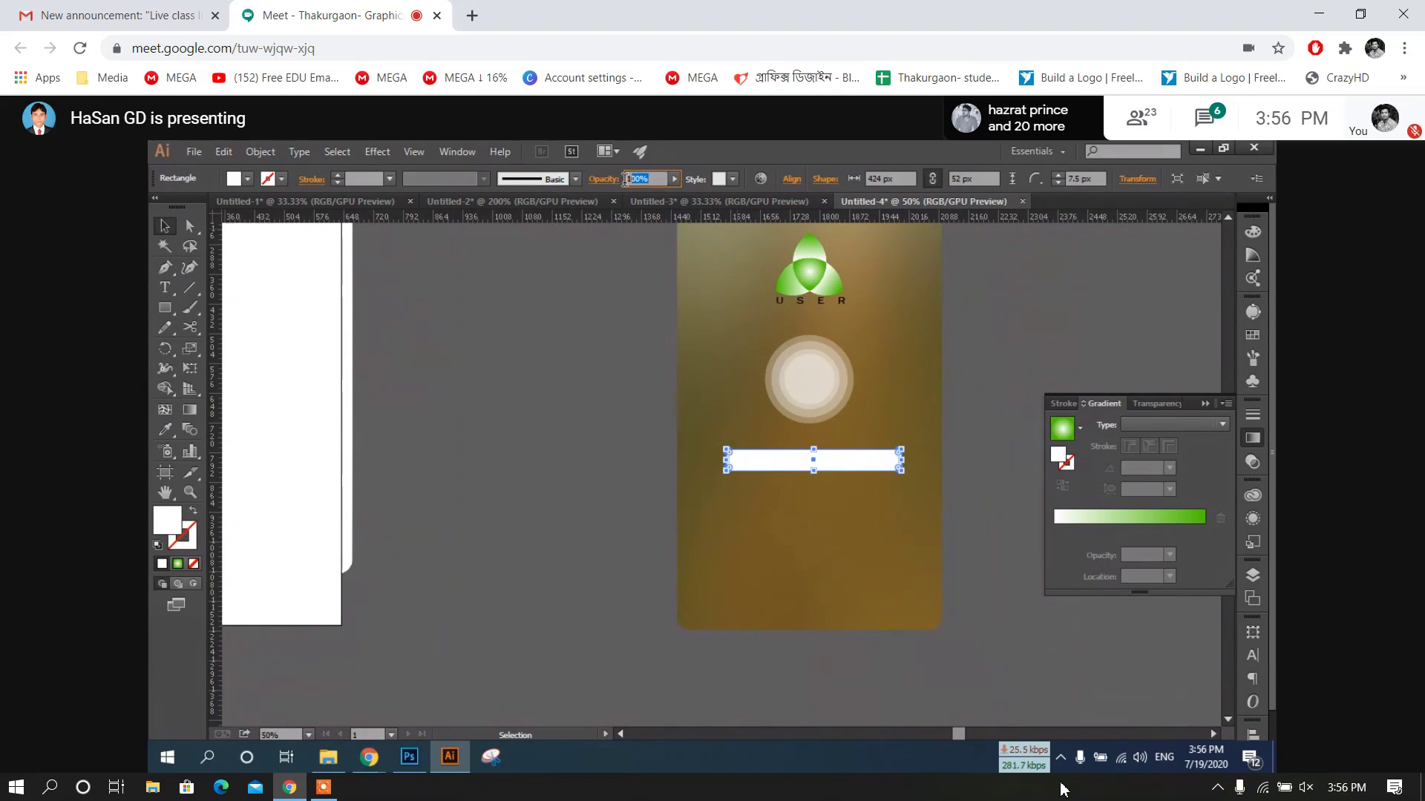
type("30")
key("Return")
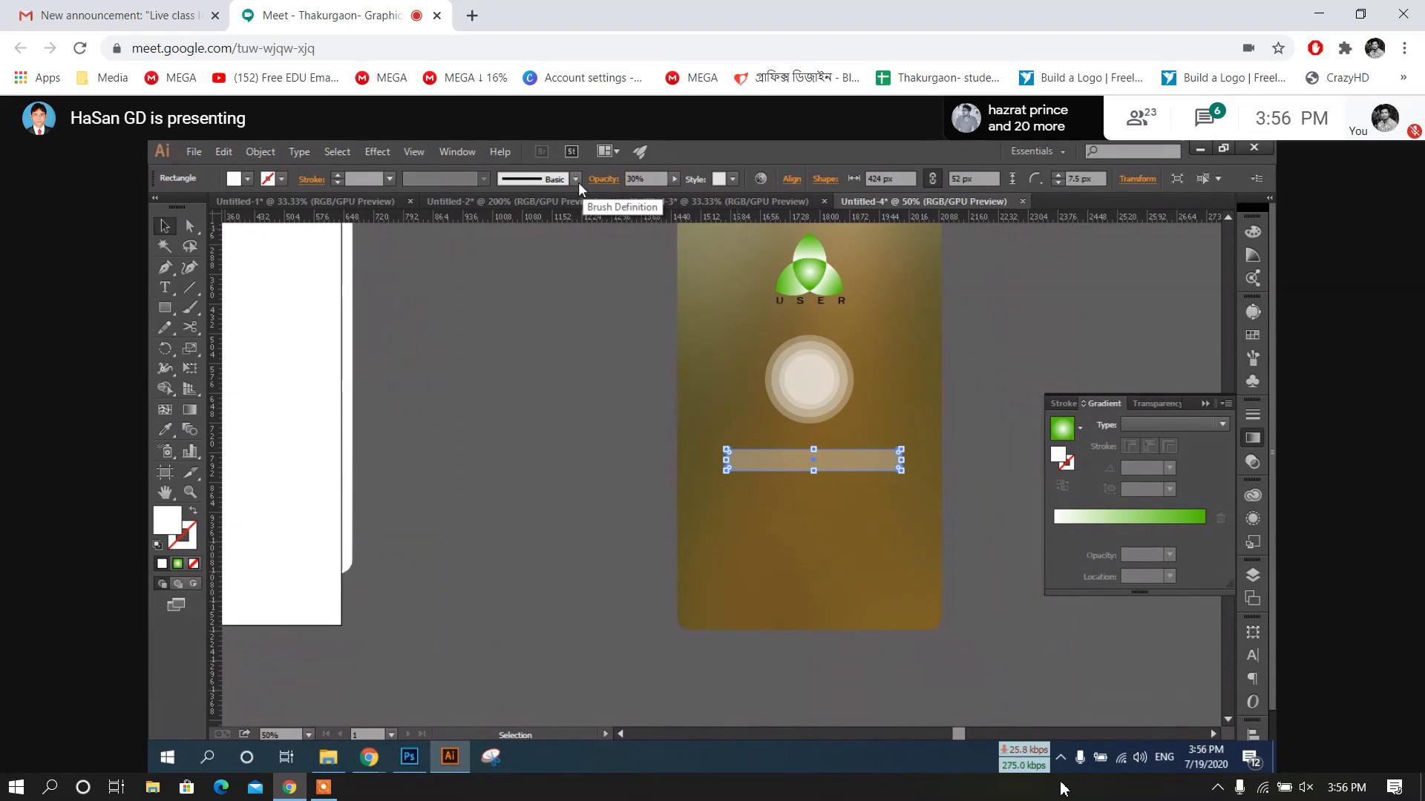
left_click(547, 370)
scroll(816, 394, "right", 3)
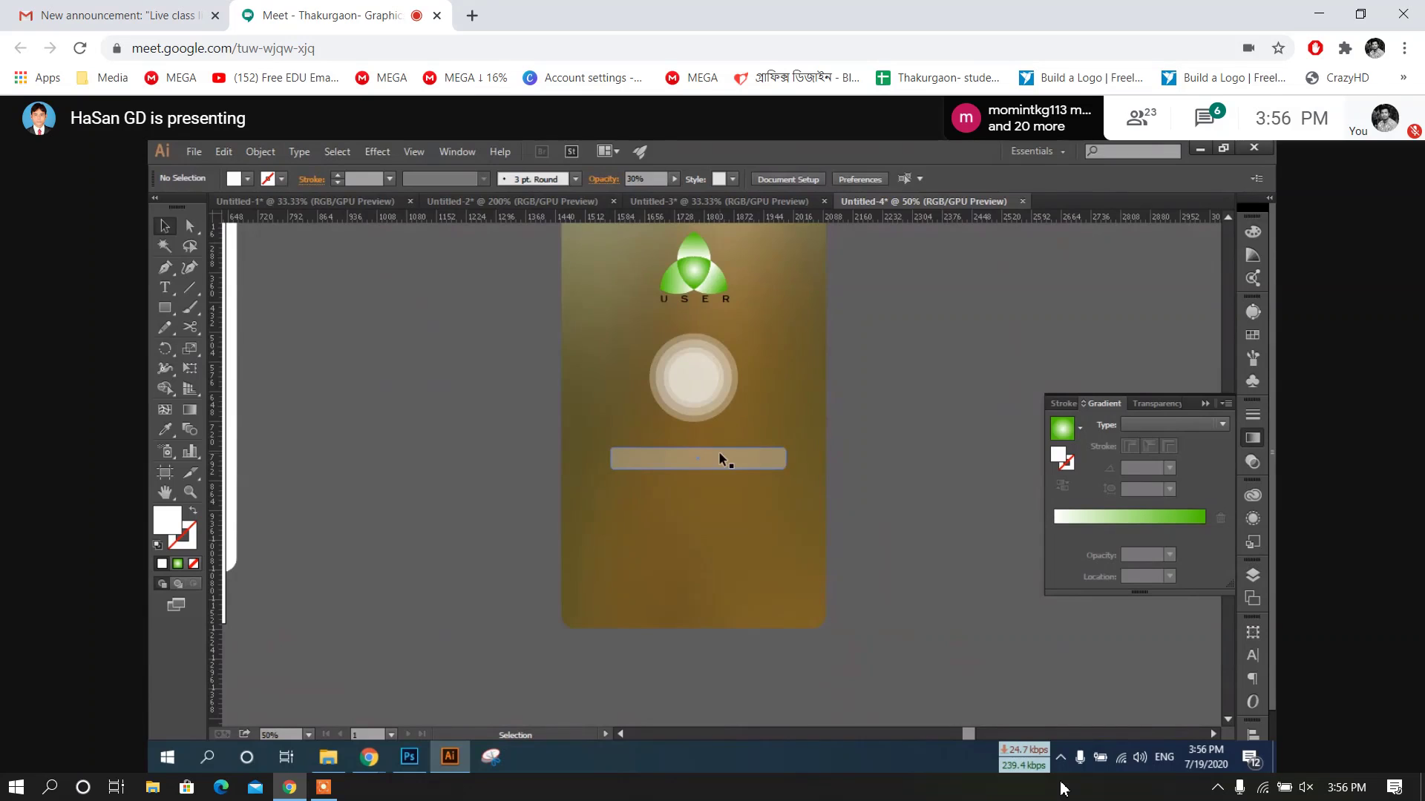
Start a new text object in the empty canvas area beside the phone screen
left_click(720, 458)
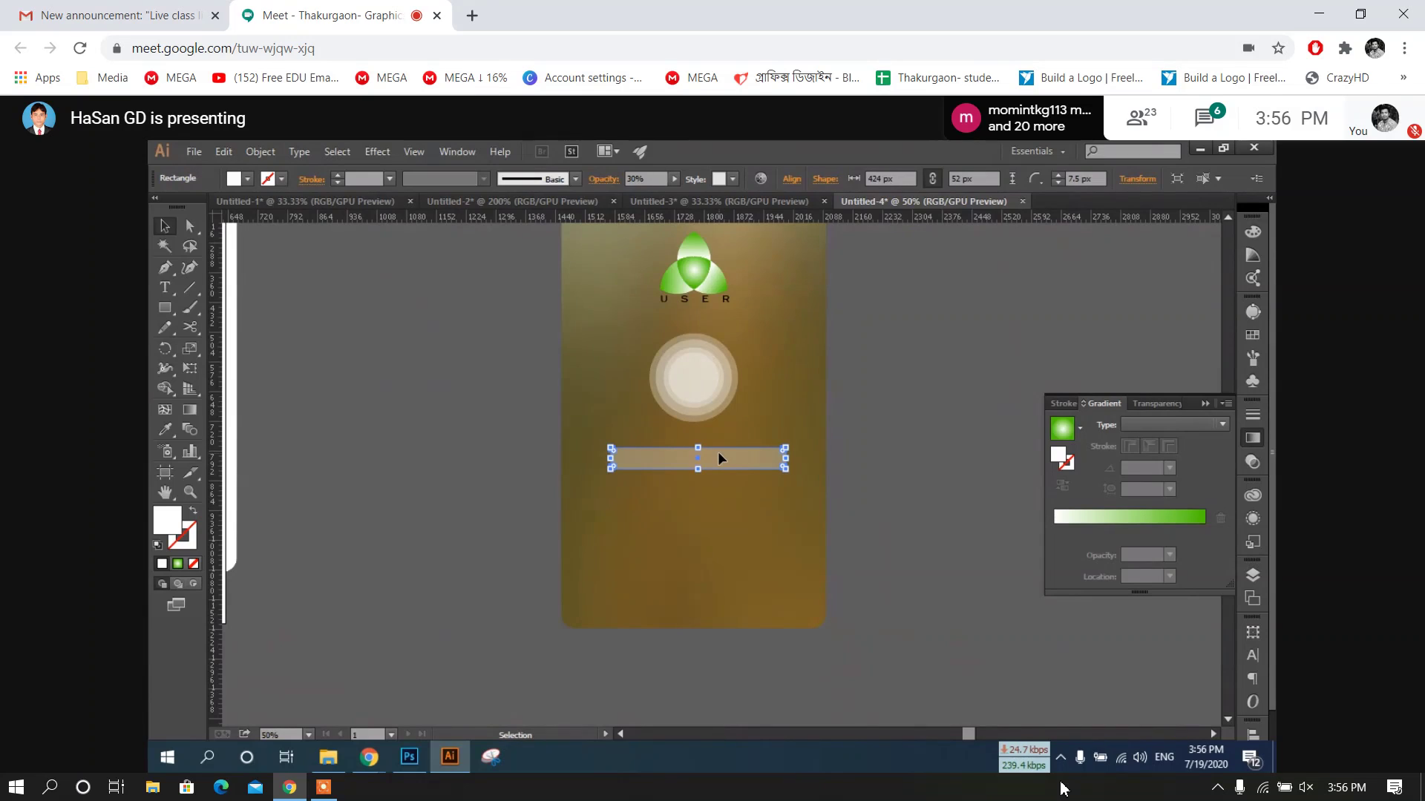
left_click(167, 288)
left_click(367, 482)
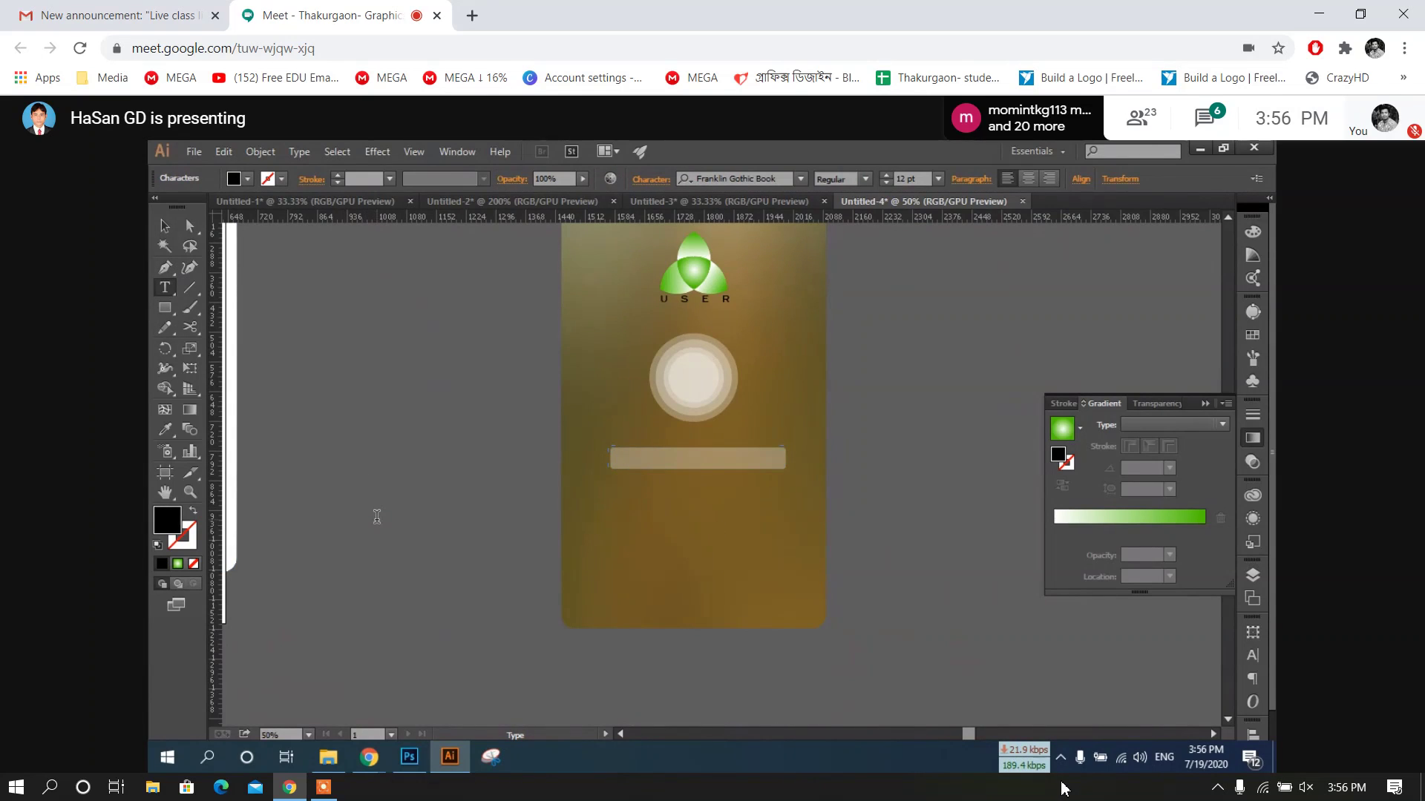
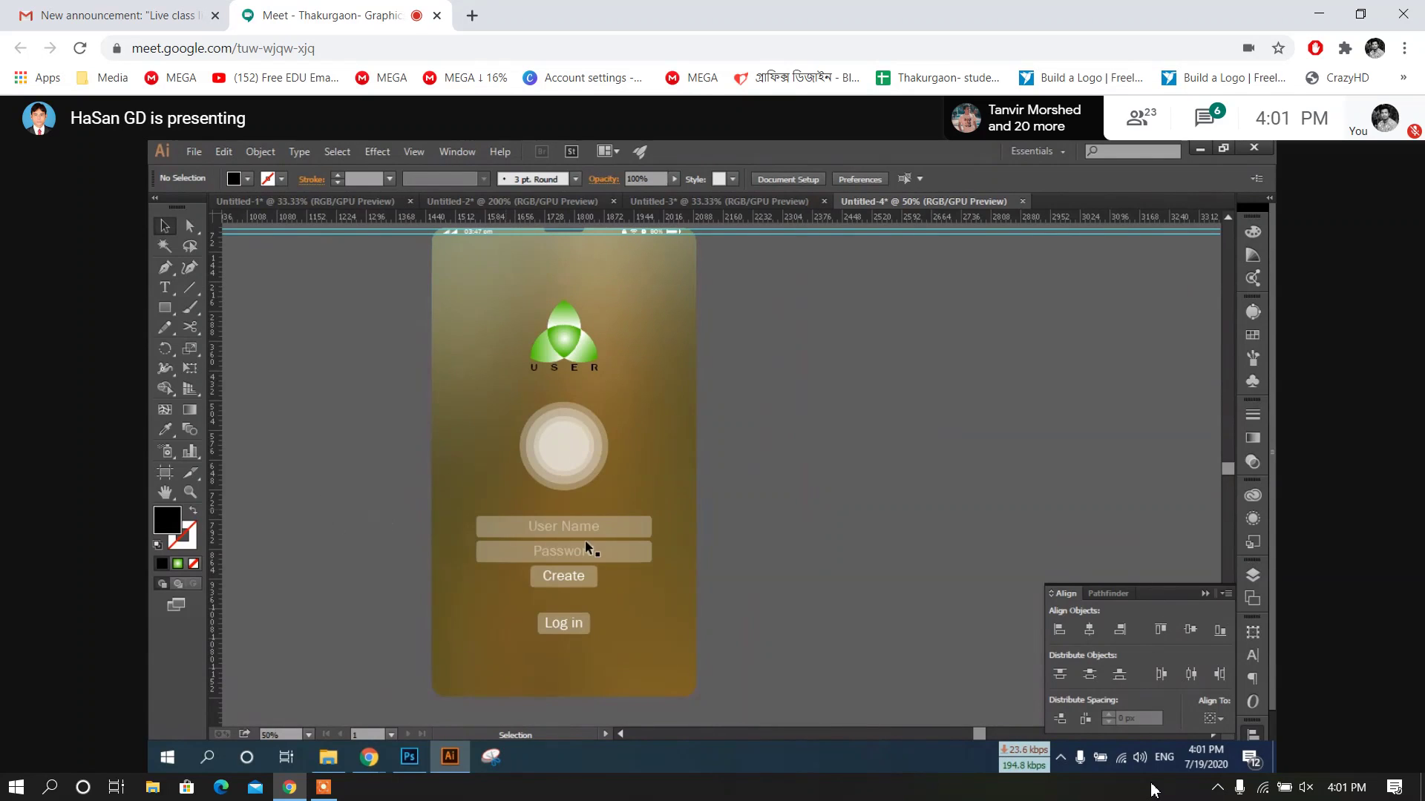
Draw a small circle with the Ellipse tool below the Log in button, near the phone screen's lower edge
left_click(167, 310)
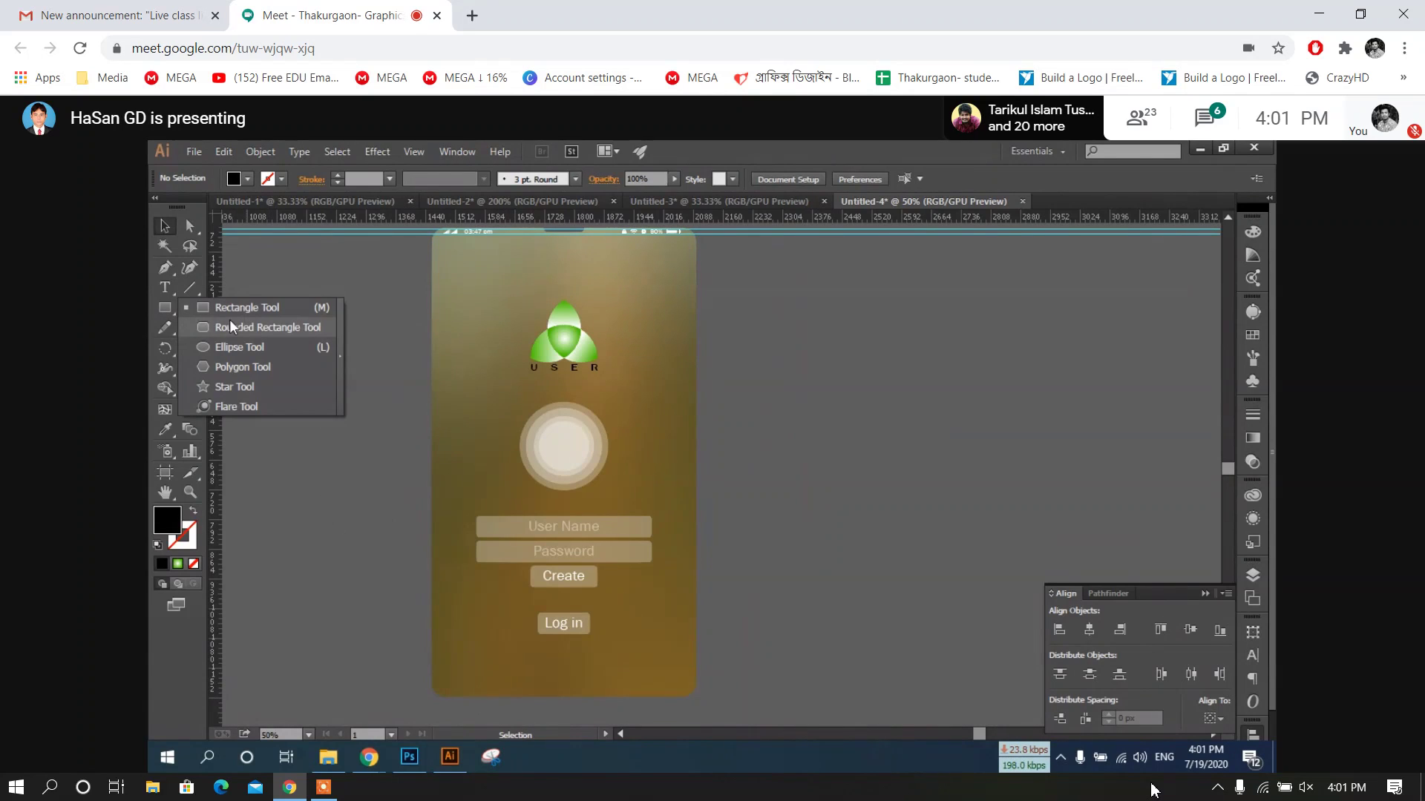
left_click(245, 307)
scroll(334, 445, "down", 3)
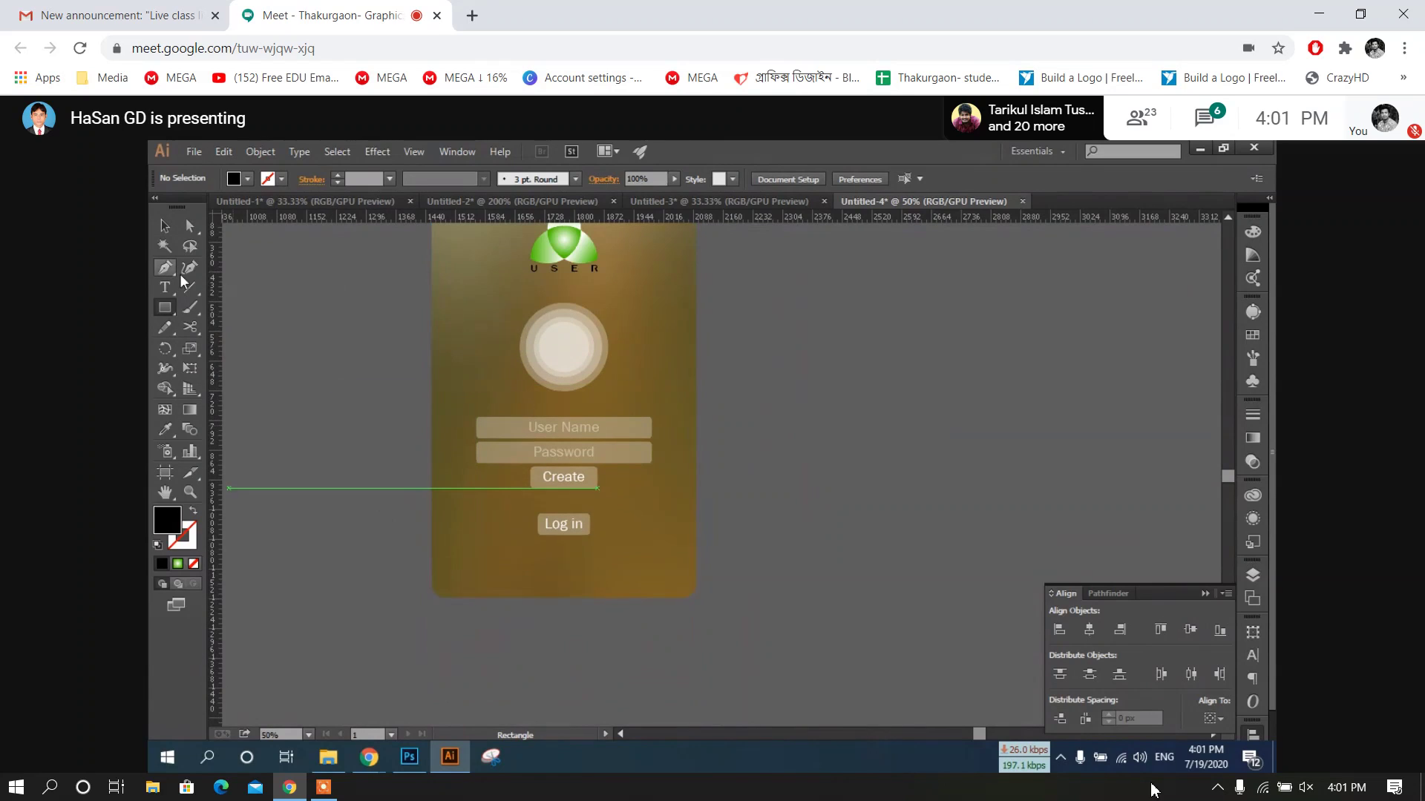
left_click(165, 307)
left_click(239, 347)
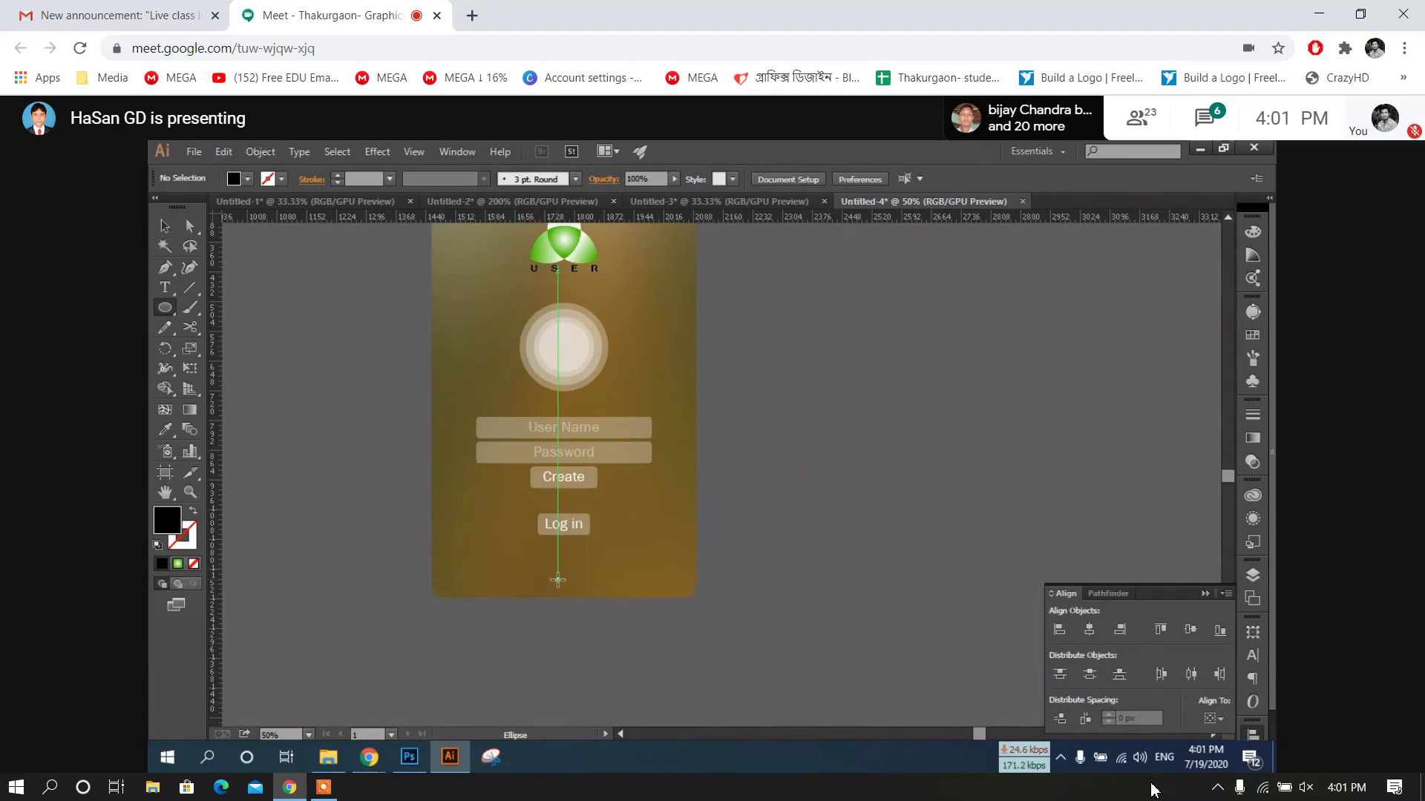
left_click_drag(557, 579, 547, 564)
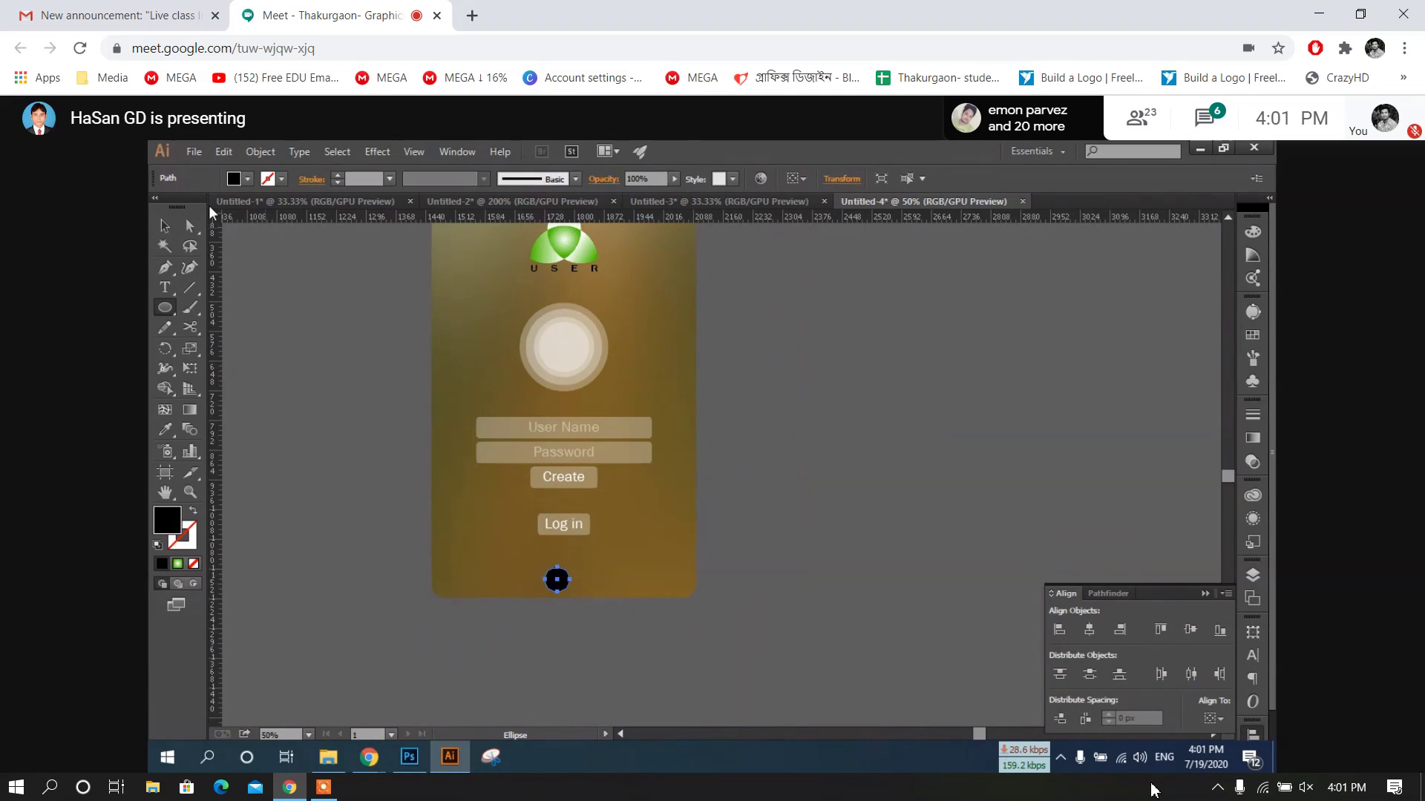
Fill the small circle below the Log in button with white and deselect it
left_click(248, 181)
left_click(182, 207)
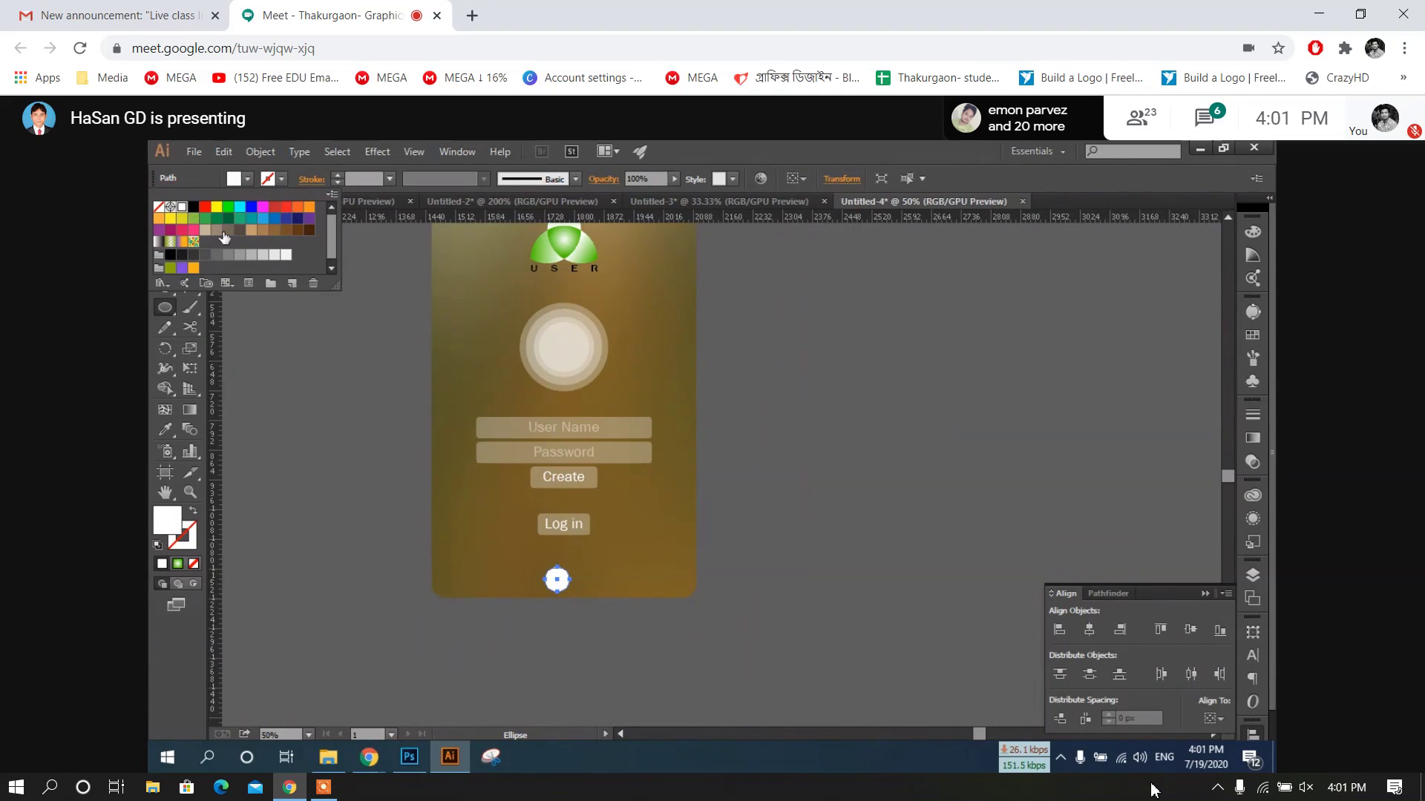
key("Escape")
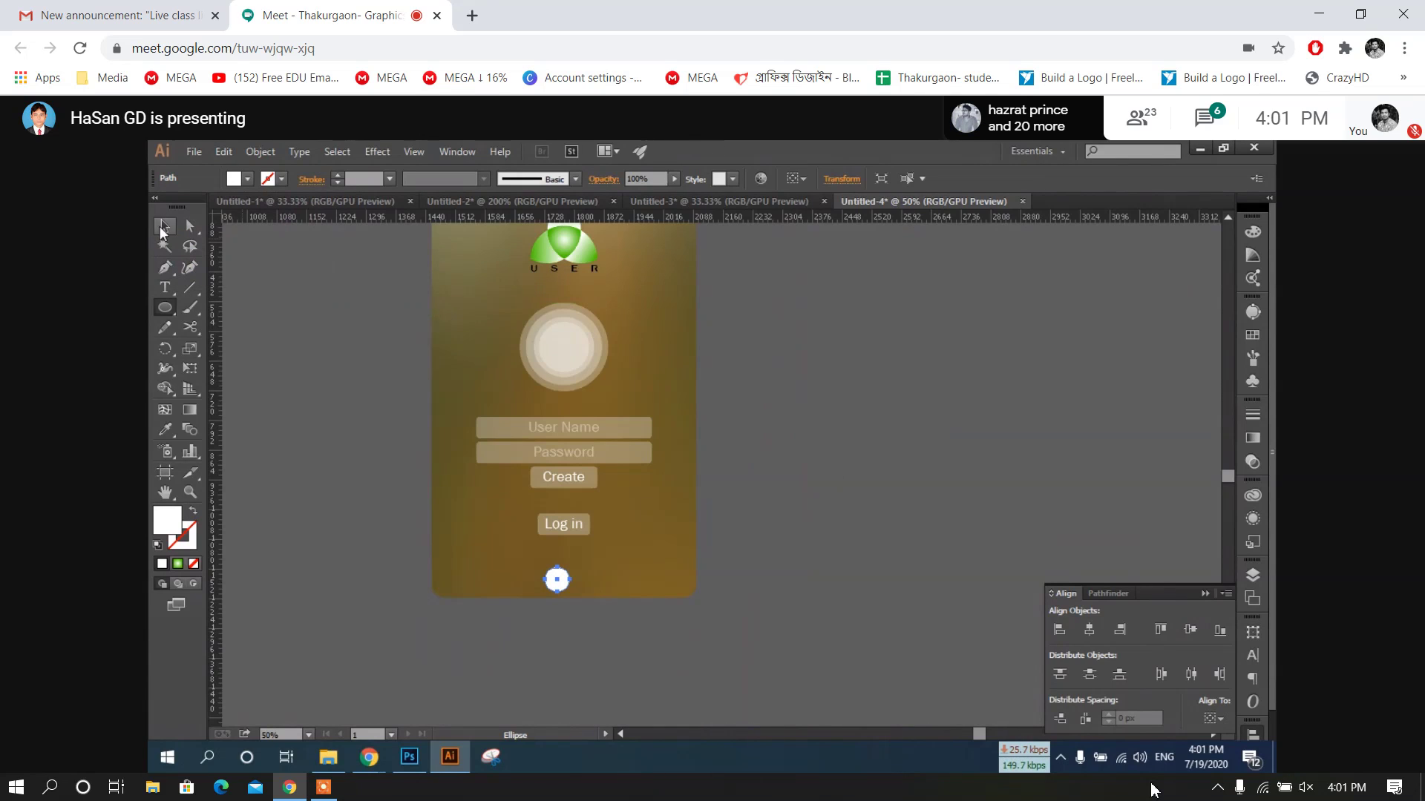
key("v")
left_click(801, 391)
Centre the white circle horizontally on the phone screen, using the screen background as the key object
scroll(757, 433, "down", 1)
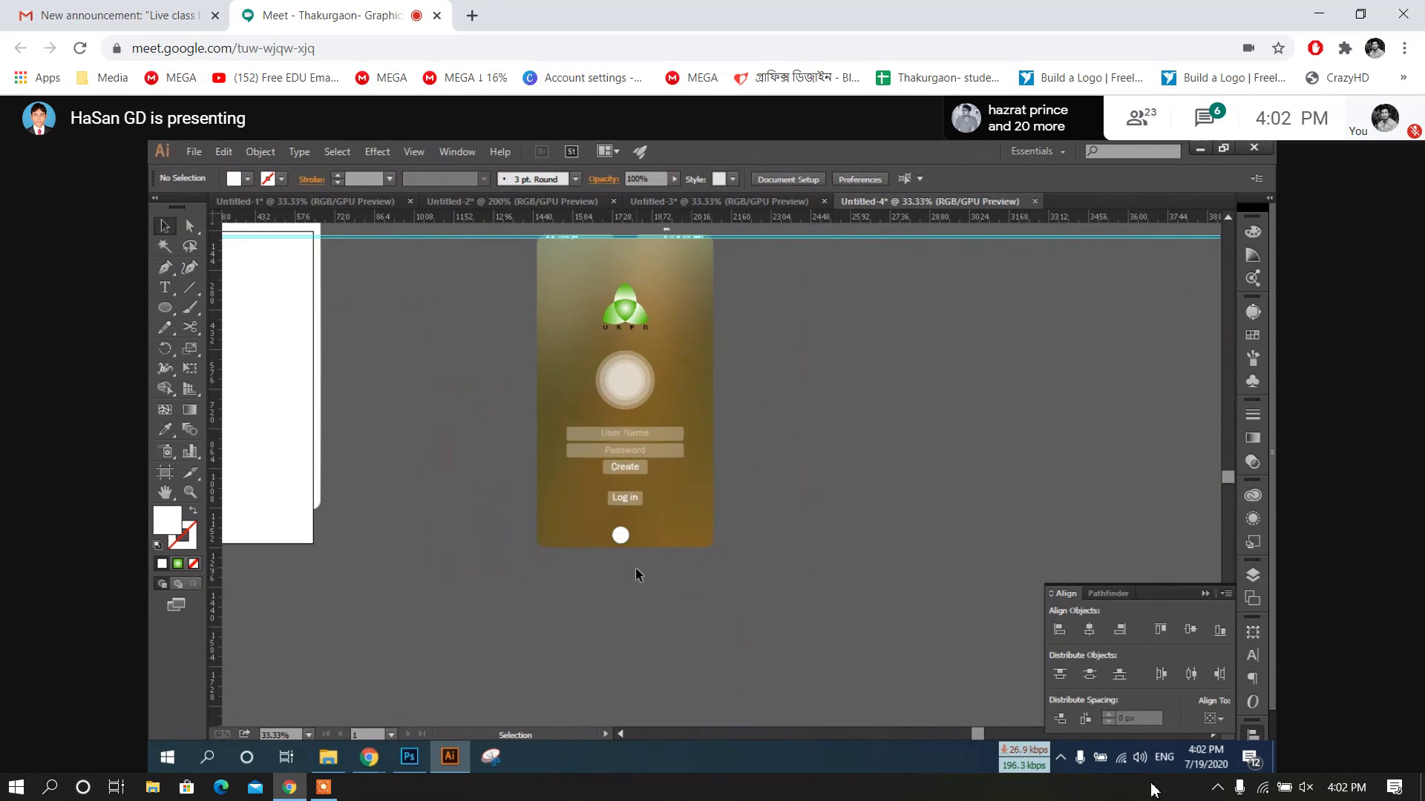
left_click_drag(625, 568, 653, 533)
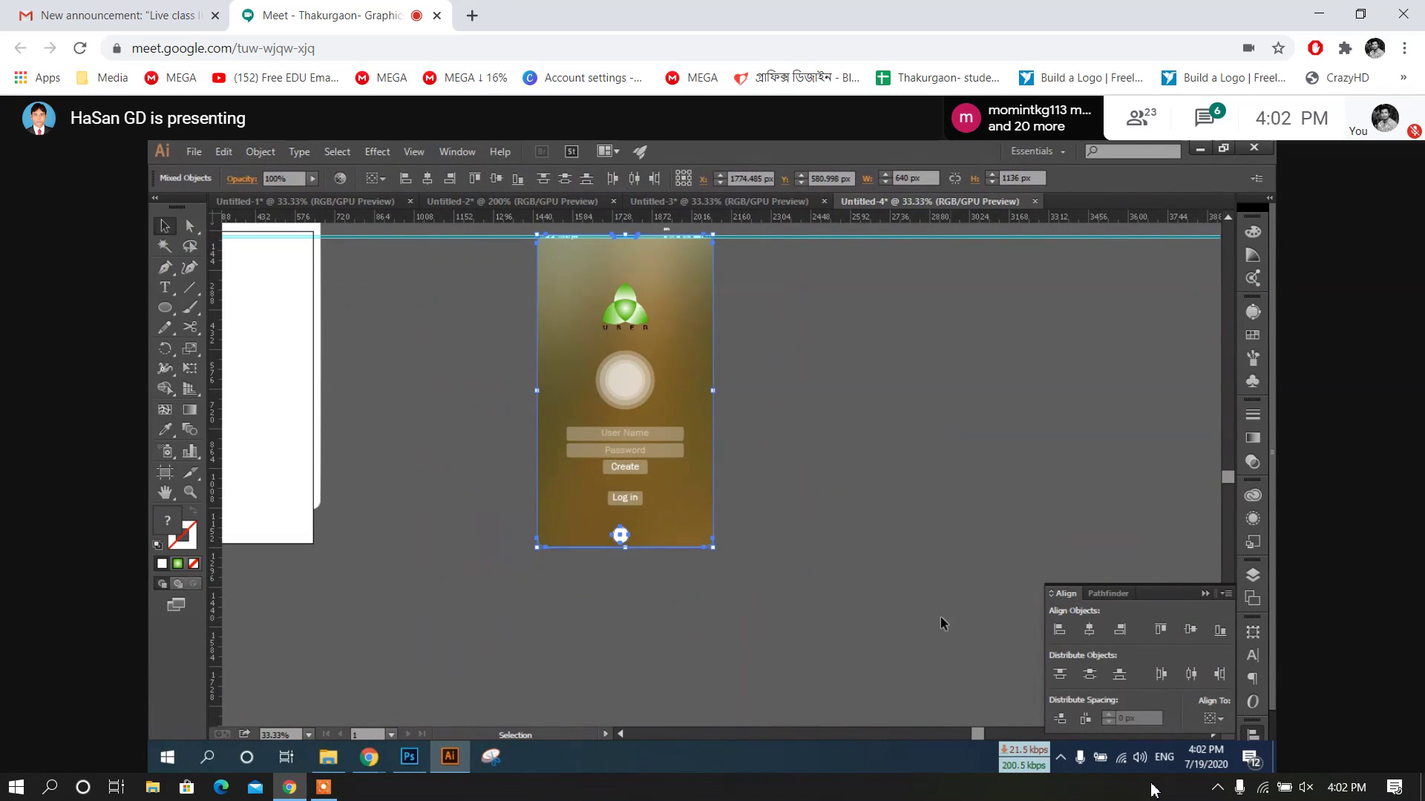
left_click(713, 512)
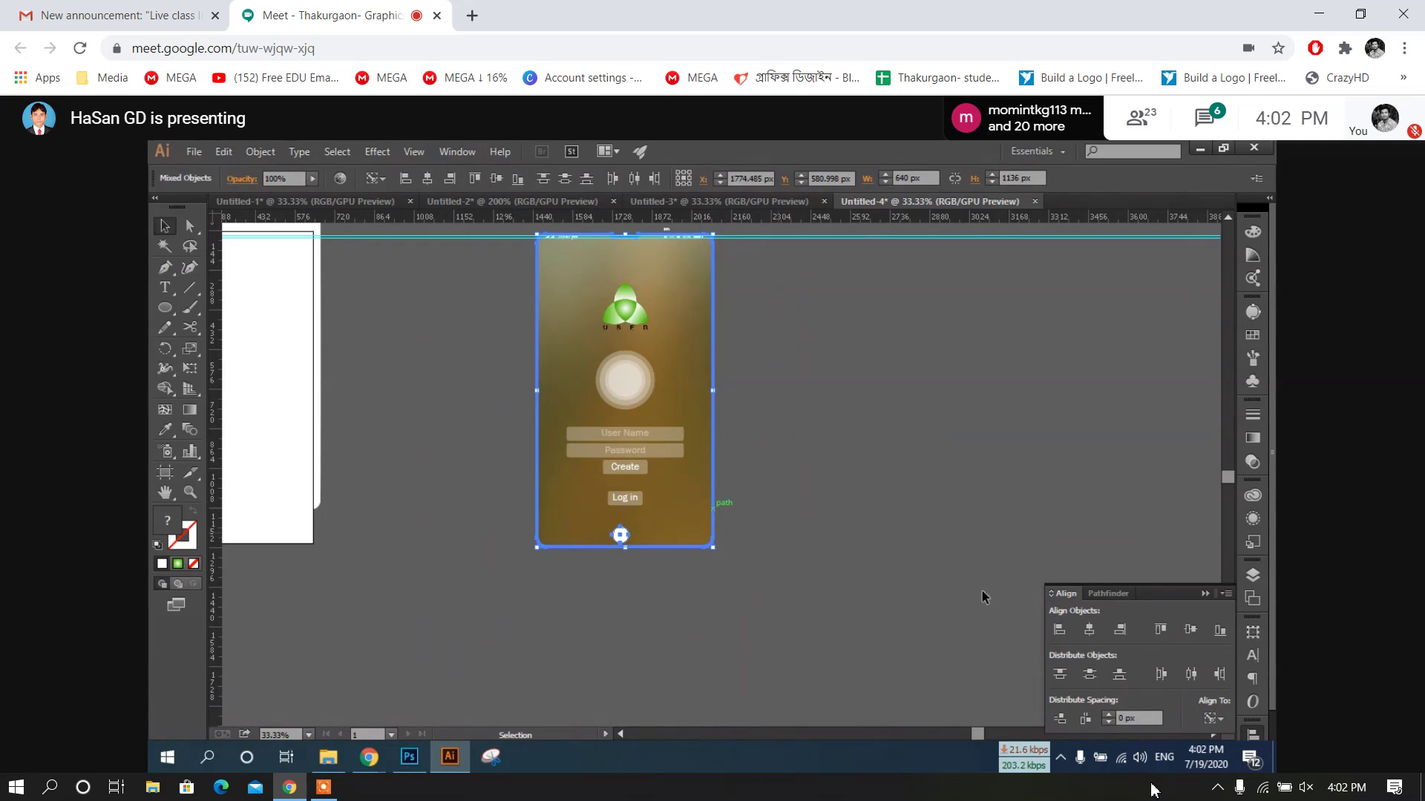
left_click(1090, 630)
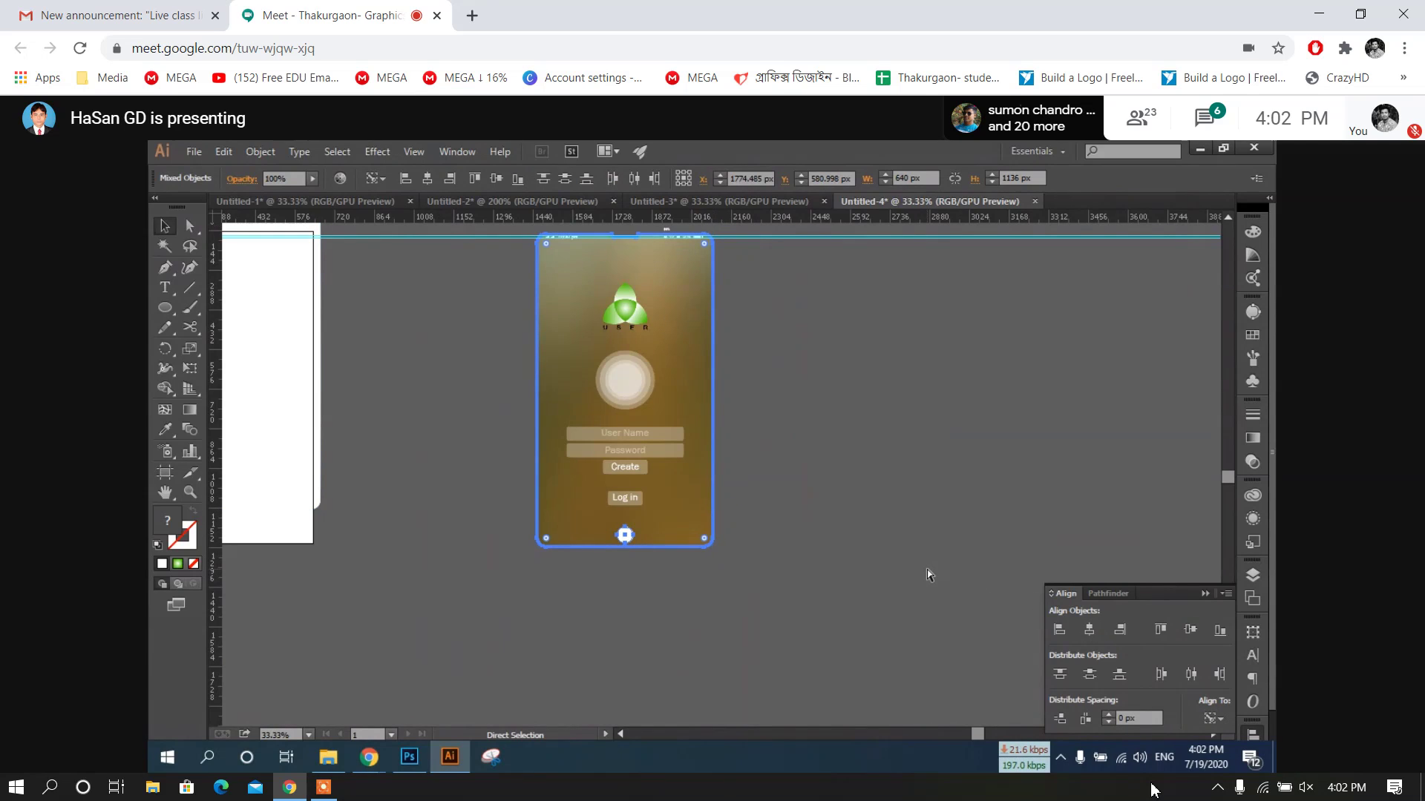
key("ctrl+z")
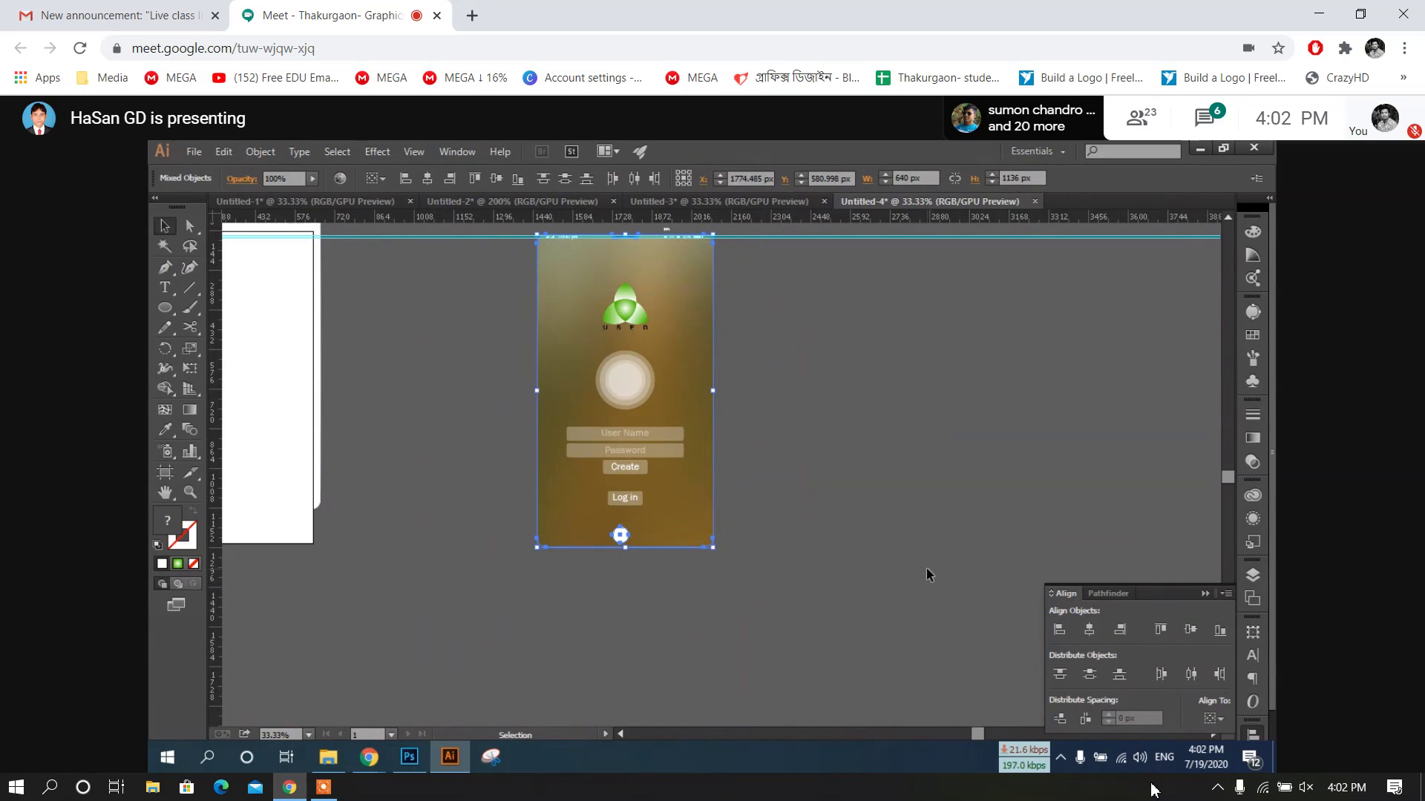
left_click(714, 514)
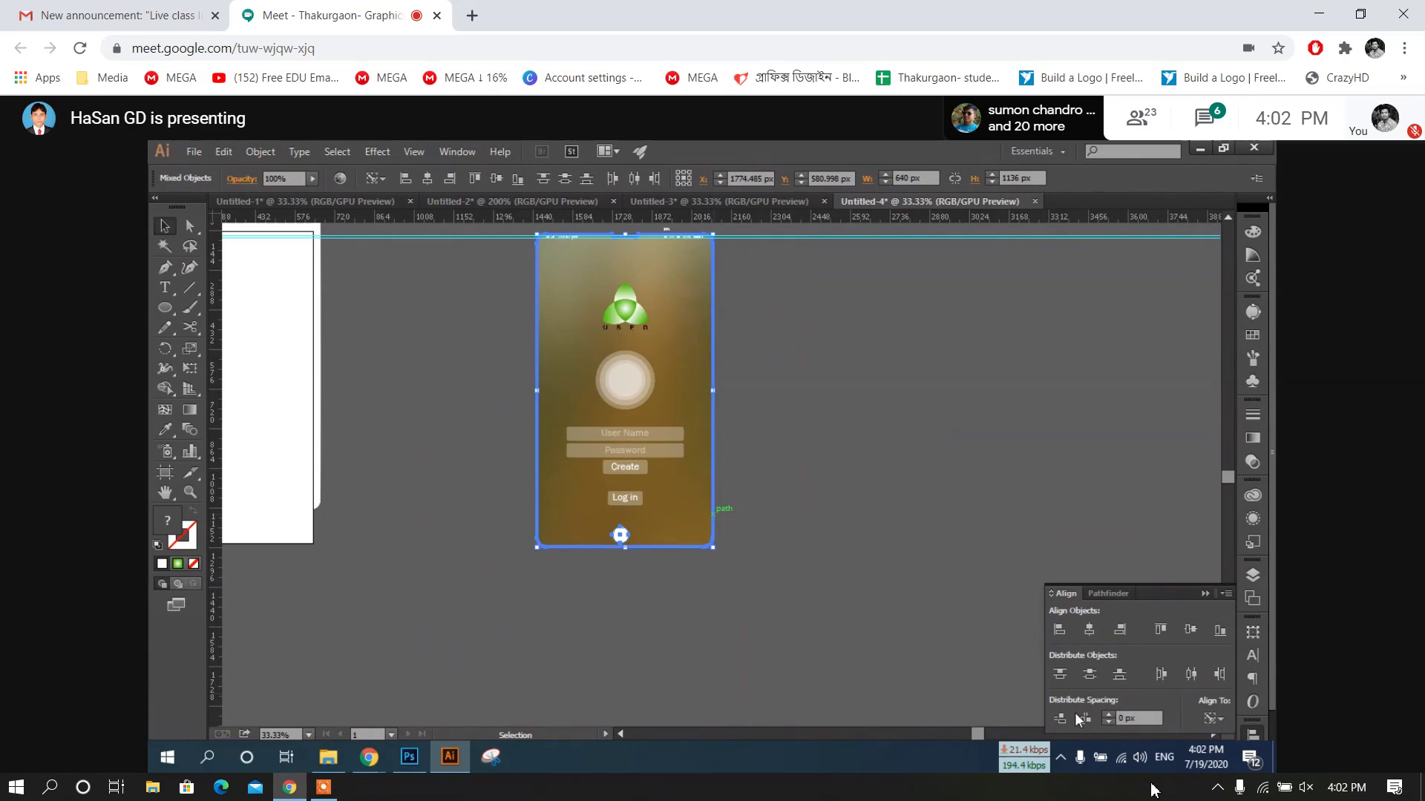
left_click(1088, 630)
left_click(874, 585)
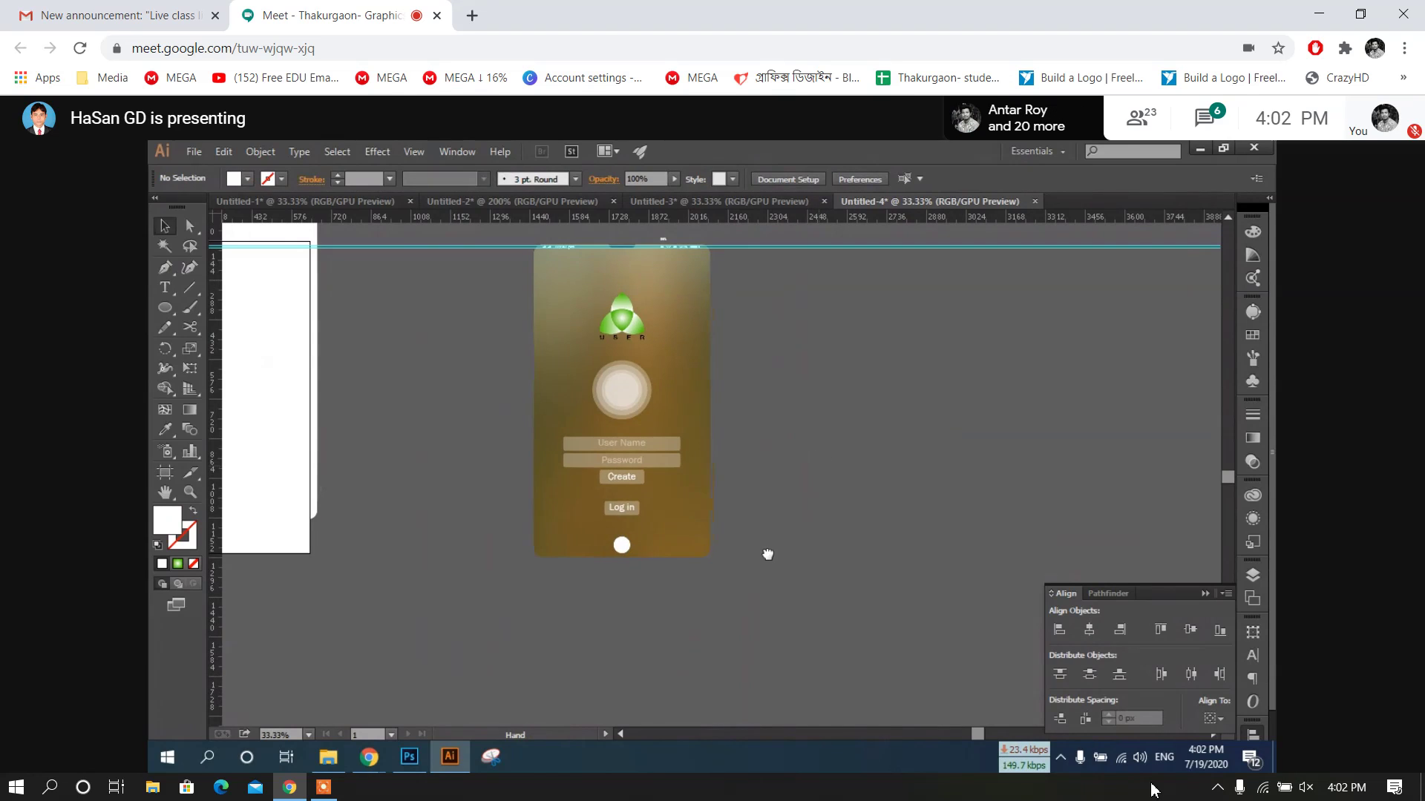
scroll(735, 541, "up", 3)
scroll(735, 541, "right", 2)
scroll(731, 549, "down", 2)
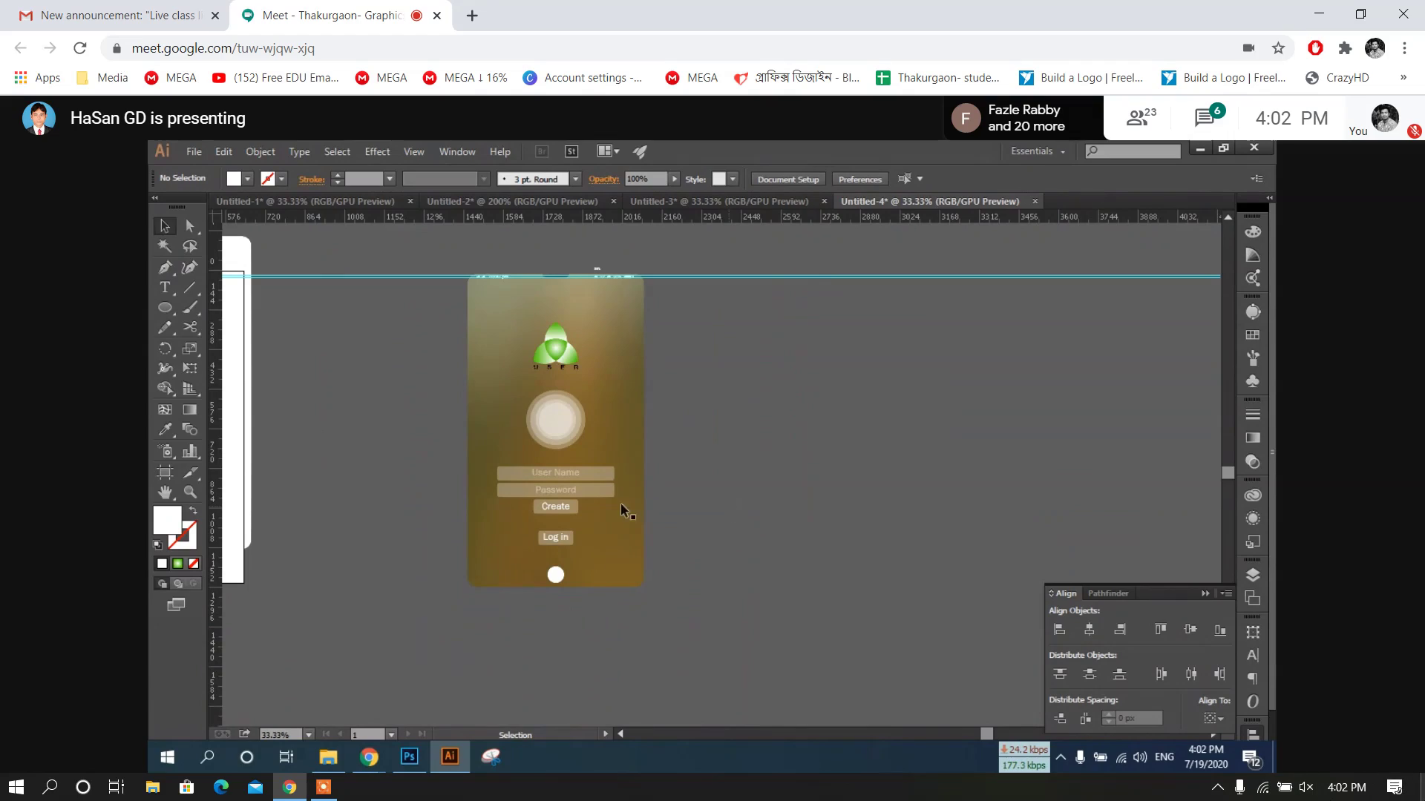
left_click(1421, 787)
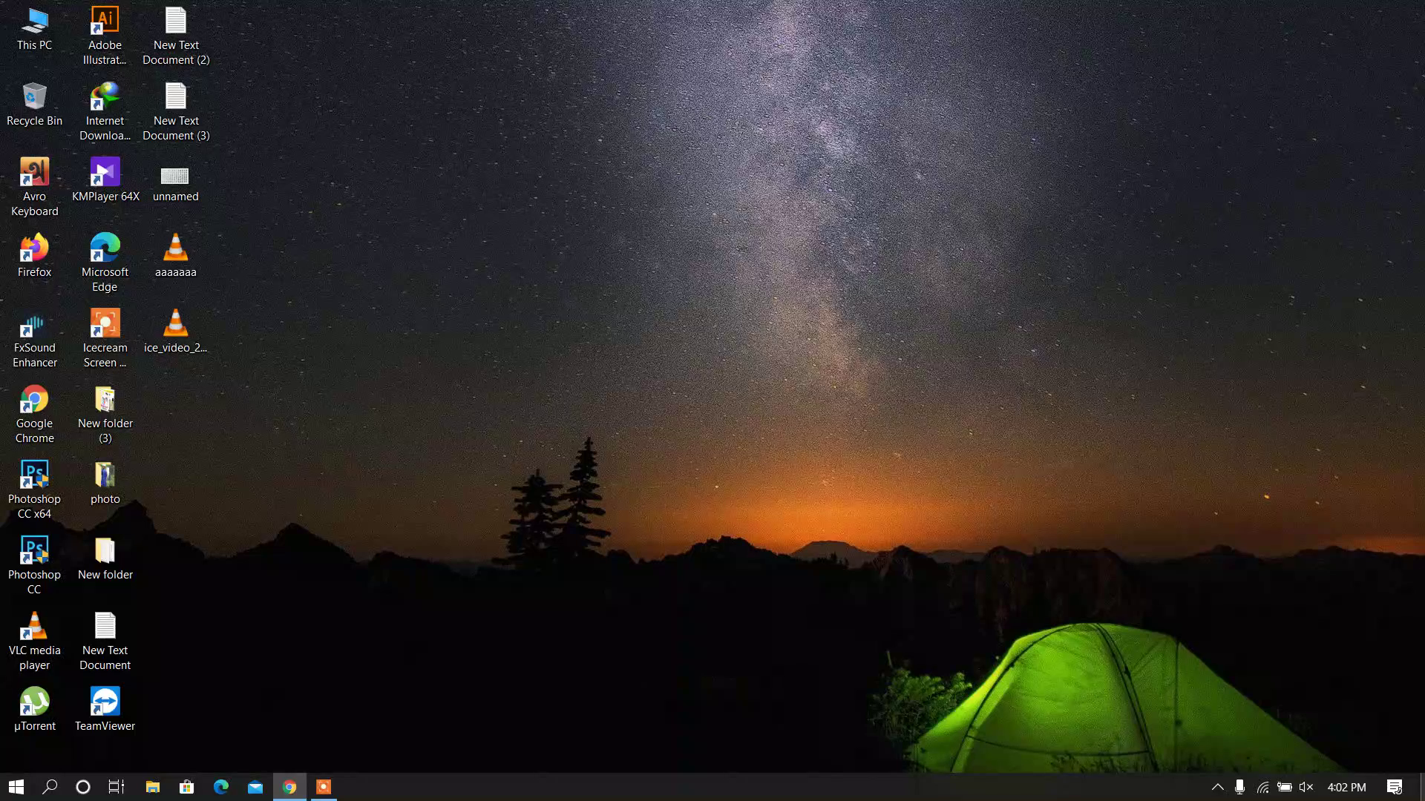
left_click(1421, 786)
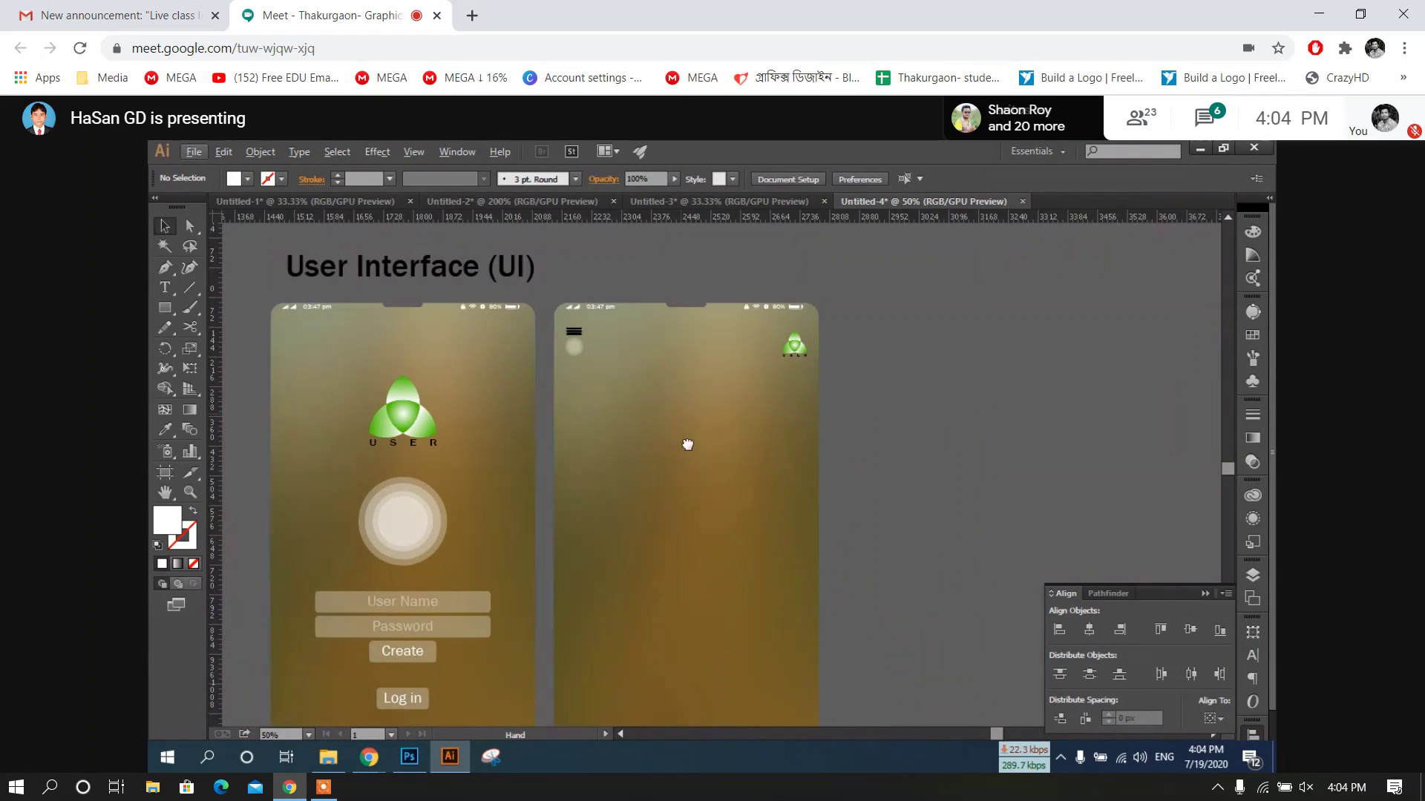
Draw a wide white rectangle across the second phone screen just below its status bar, covering the menu icon and small logo
key("ctrl+minus")
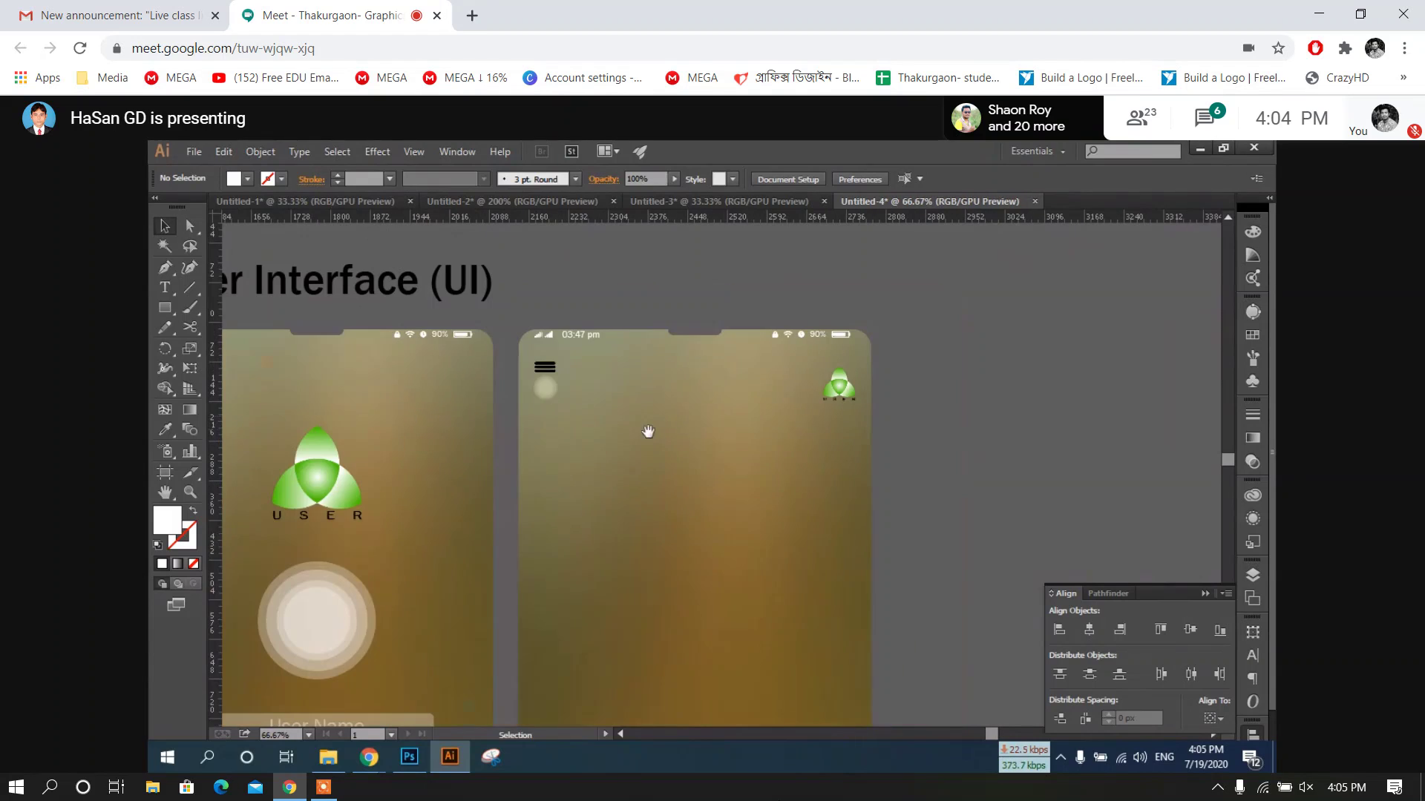
left_click(164, 308)
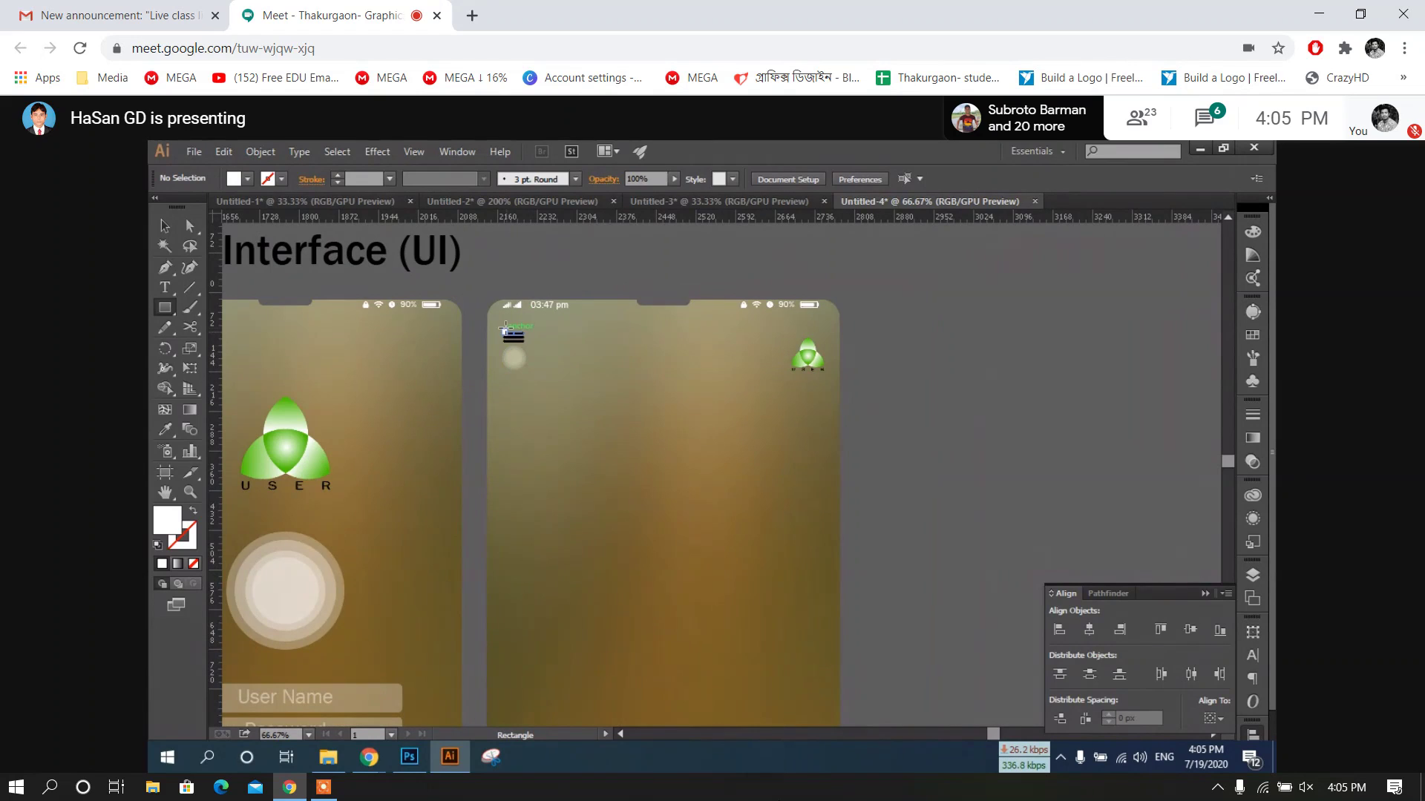
left_click_drag(503, 320, 829, 377)
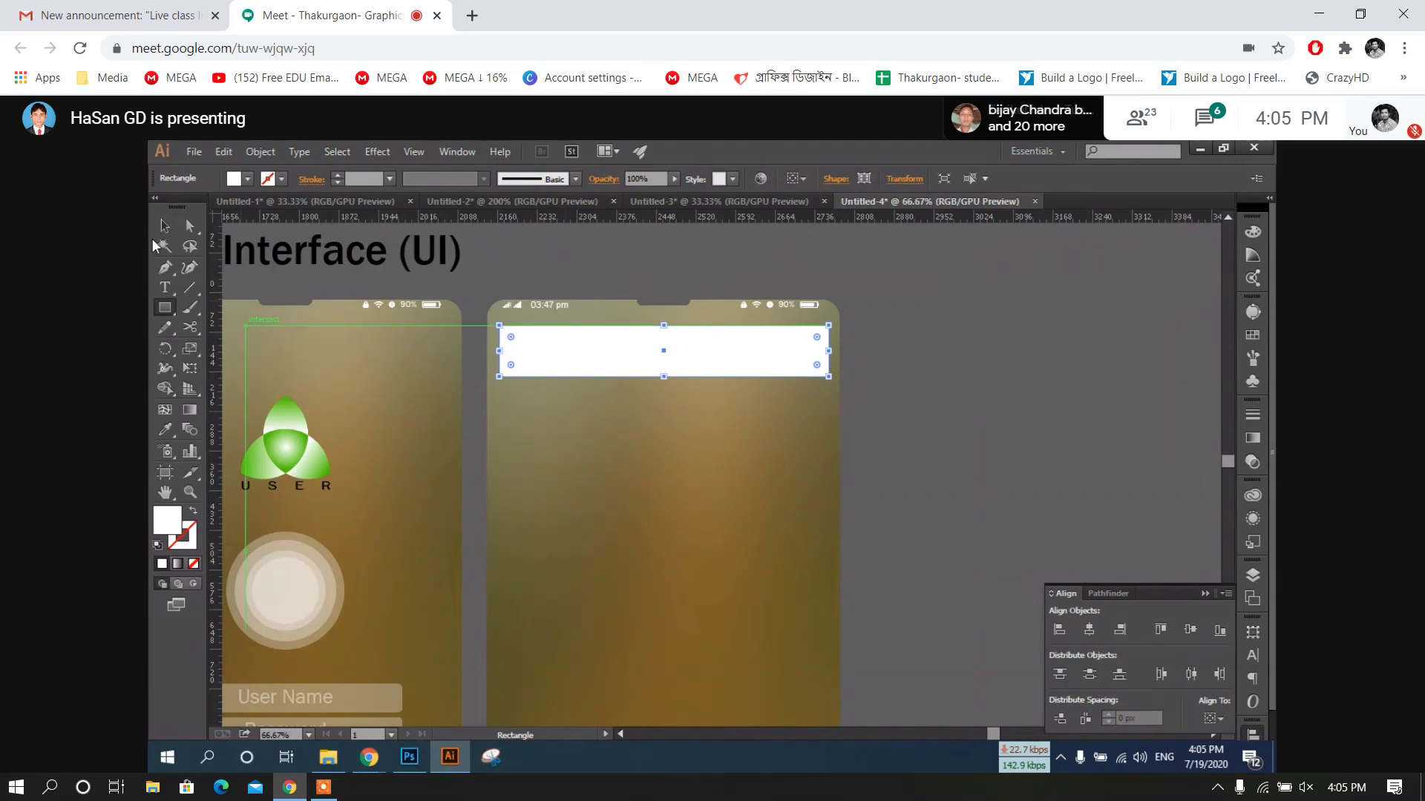
left_click(169, 230)
left_click(933, 385)
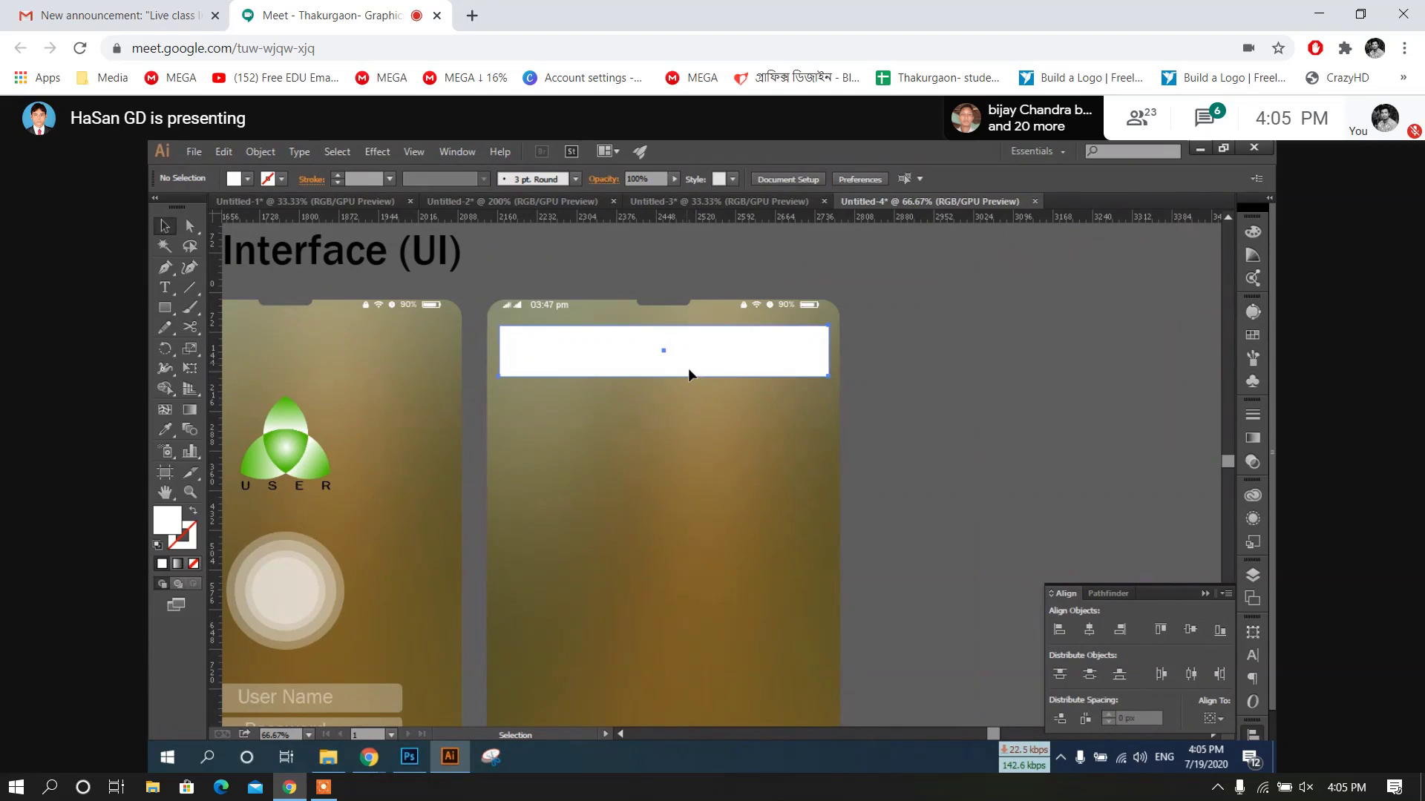
Duplicate the white rectangle directly below the first and make the copy about 116 px tall
left_click_drag(688, 368, 669, 470)
scroll(671, 475, "down", 2)
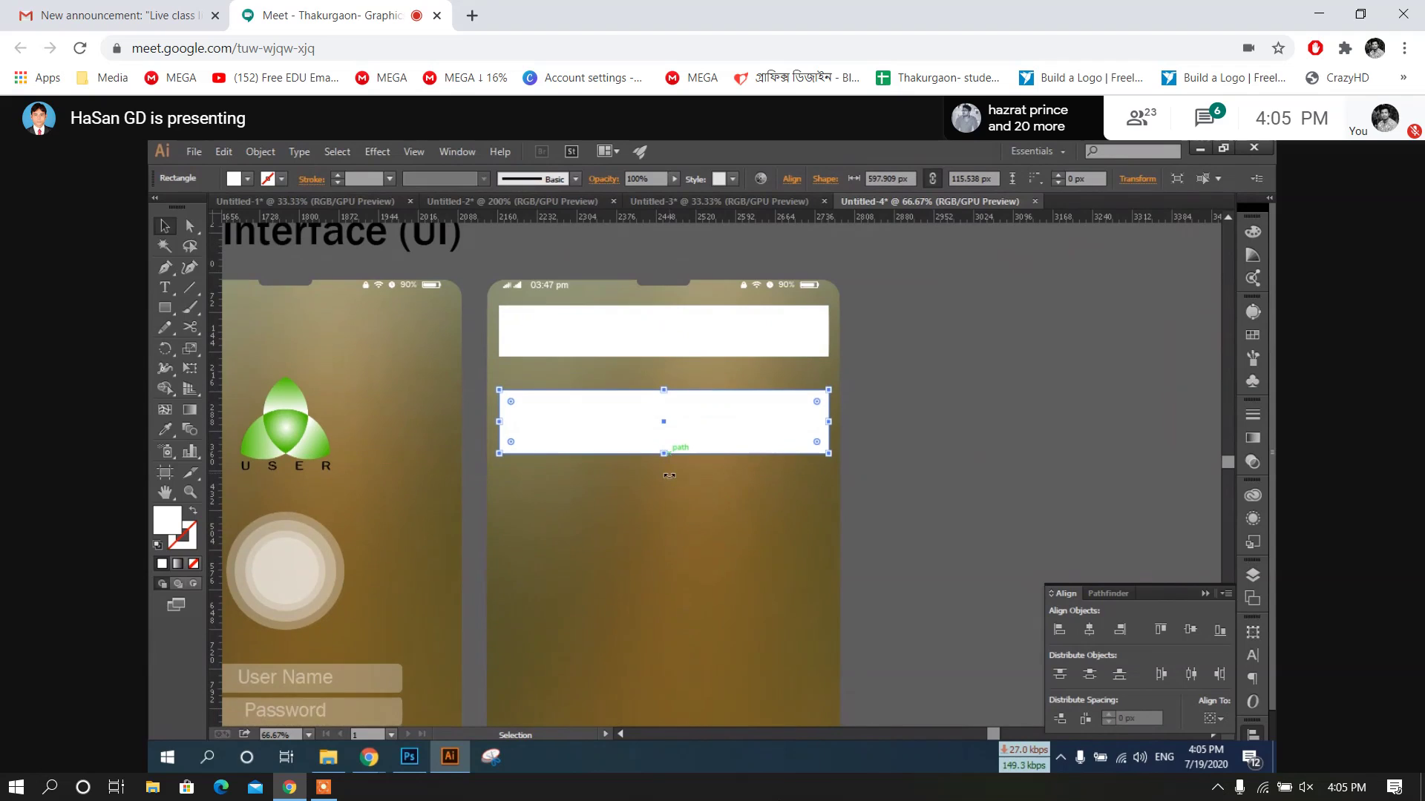
left_click(934, 447)
Duplicate the taller rectangle below itself, narrow the copy to a box about 119 px wide, and repeat it into a row of four
scroll(702, 407, "down", 2)
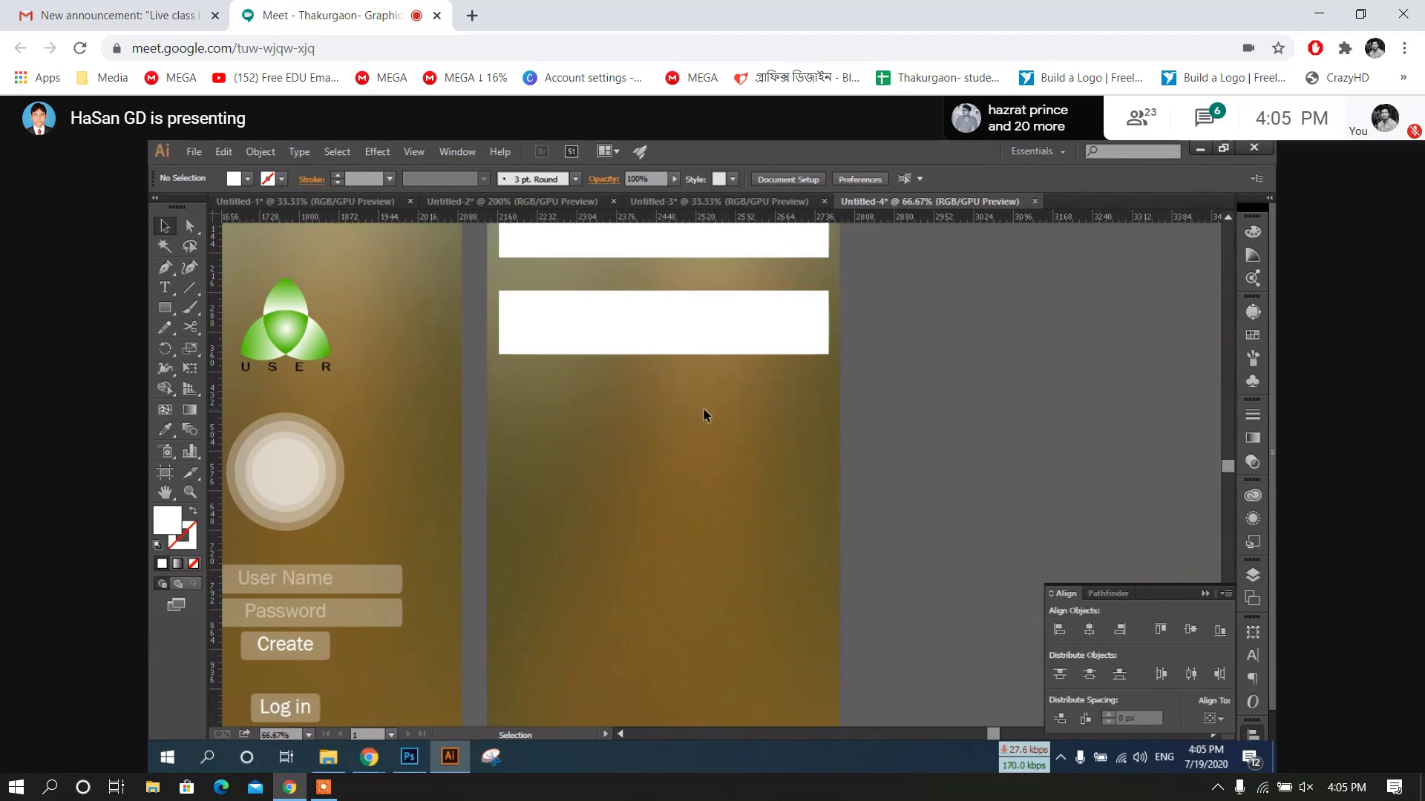
left_click_drag(701, 340, 705, 423)
left_click_drag(834, 403, 638, 403)
key("ctrl+d")
key("ctrl+d")
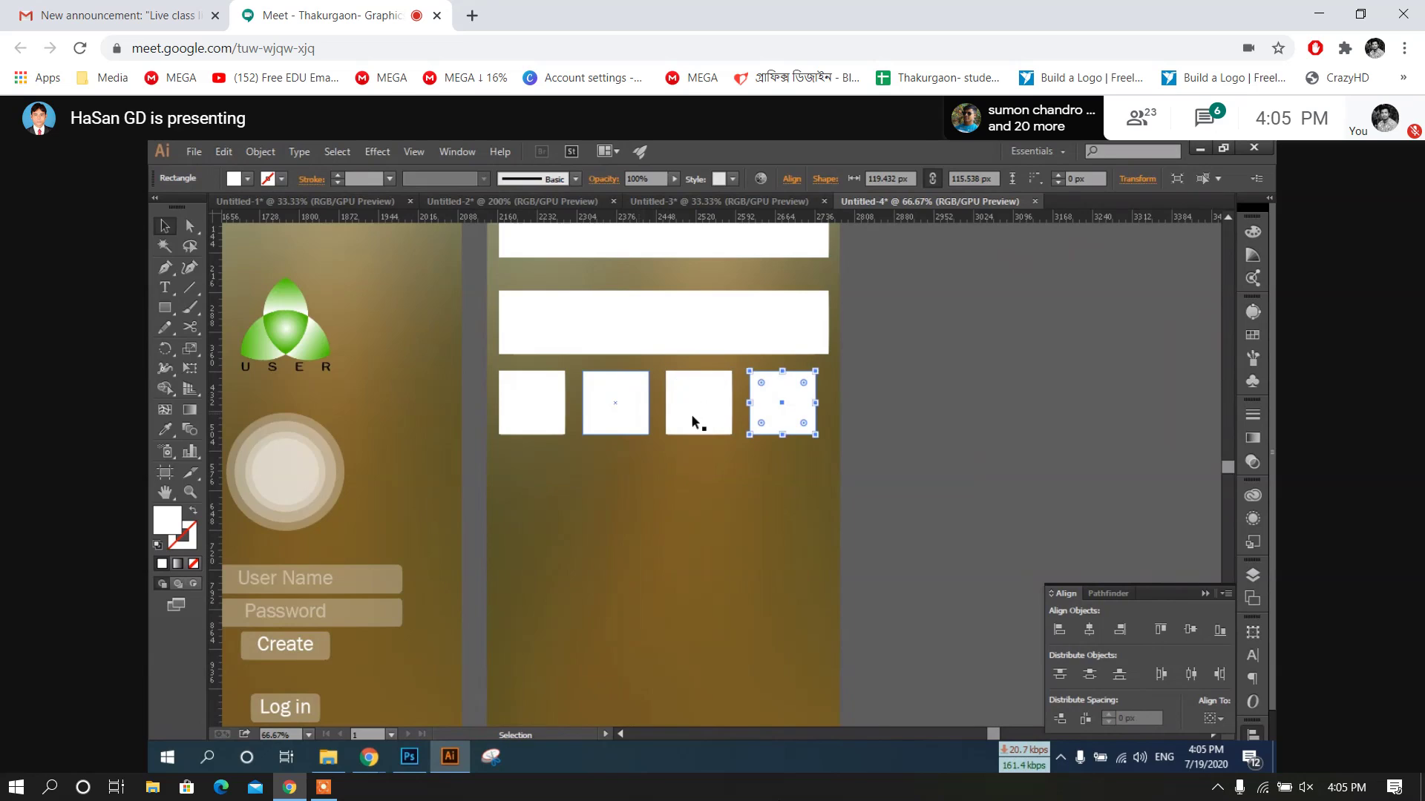
Widen the row of four white boxes so its outer edge lines up with the rectangle above
key("ctrl+a")
left_click_drag(816, 403, 832, 403)
left_click(581, 512)
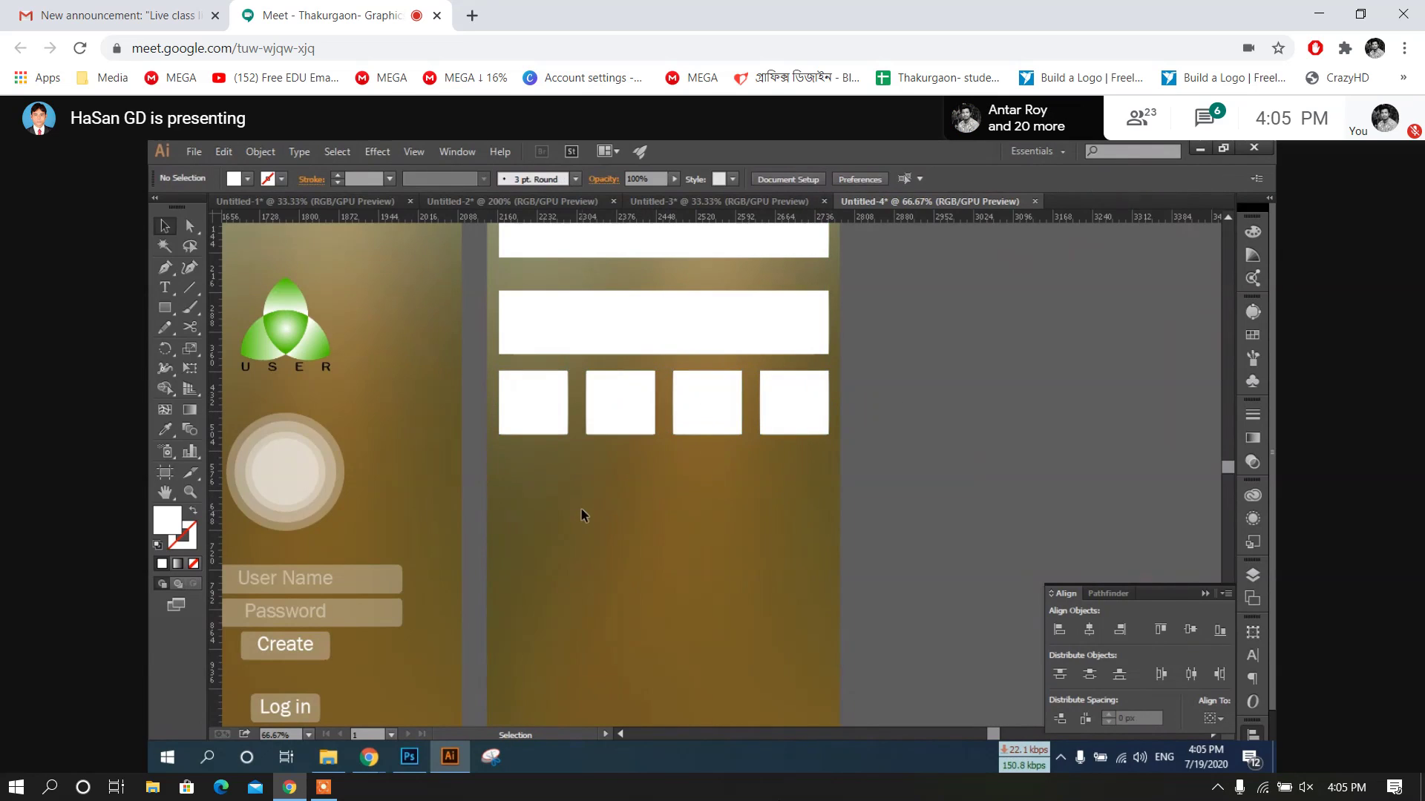
Duplicate the row of four boxes downward at even spacing to make a grid of five rows
scroll(582, 512, "down", 1)
left_click_drag(530, 383, 756, 466)
key("ctrl+d")
key("ctrl+d")
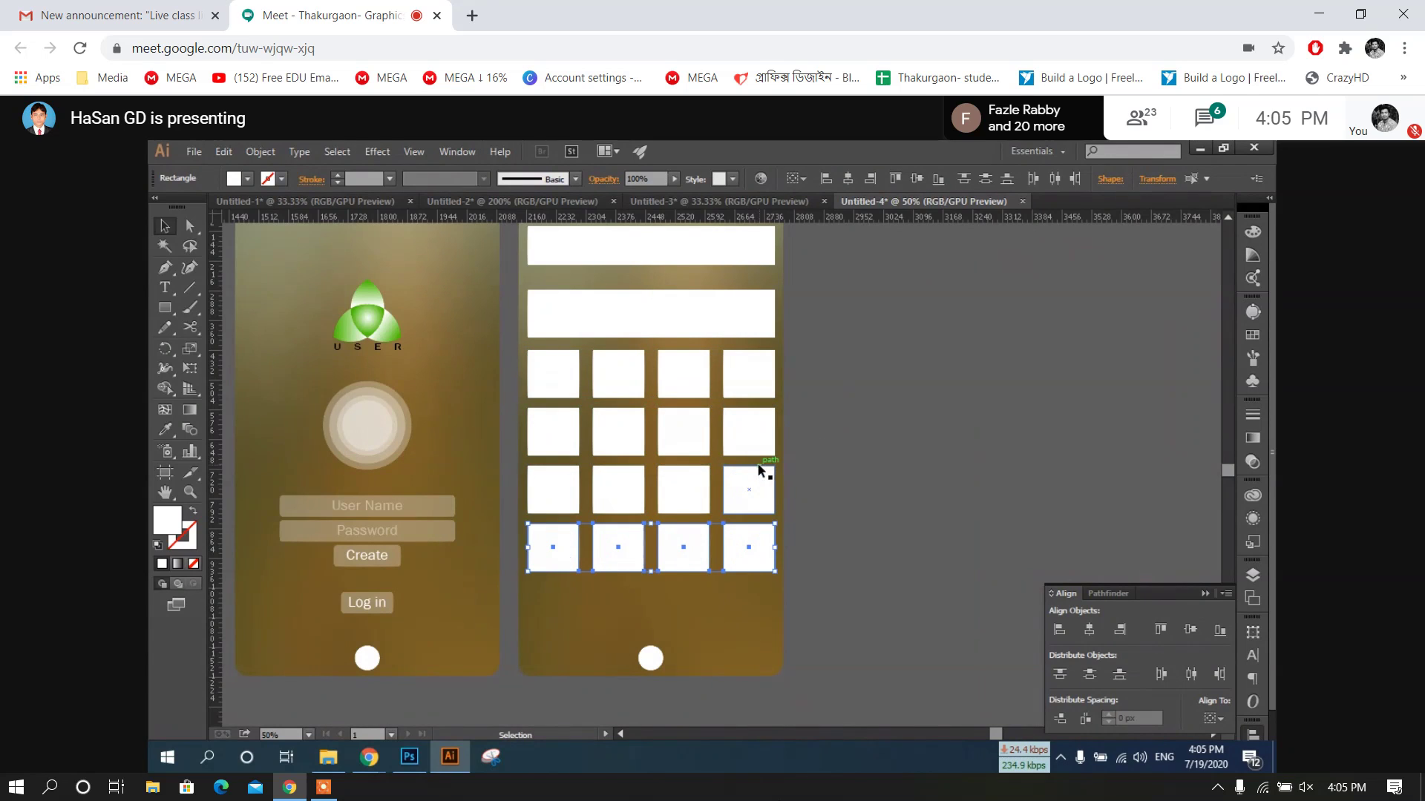
key("ctrl+d")
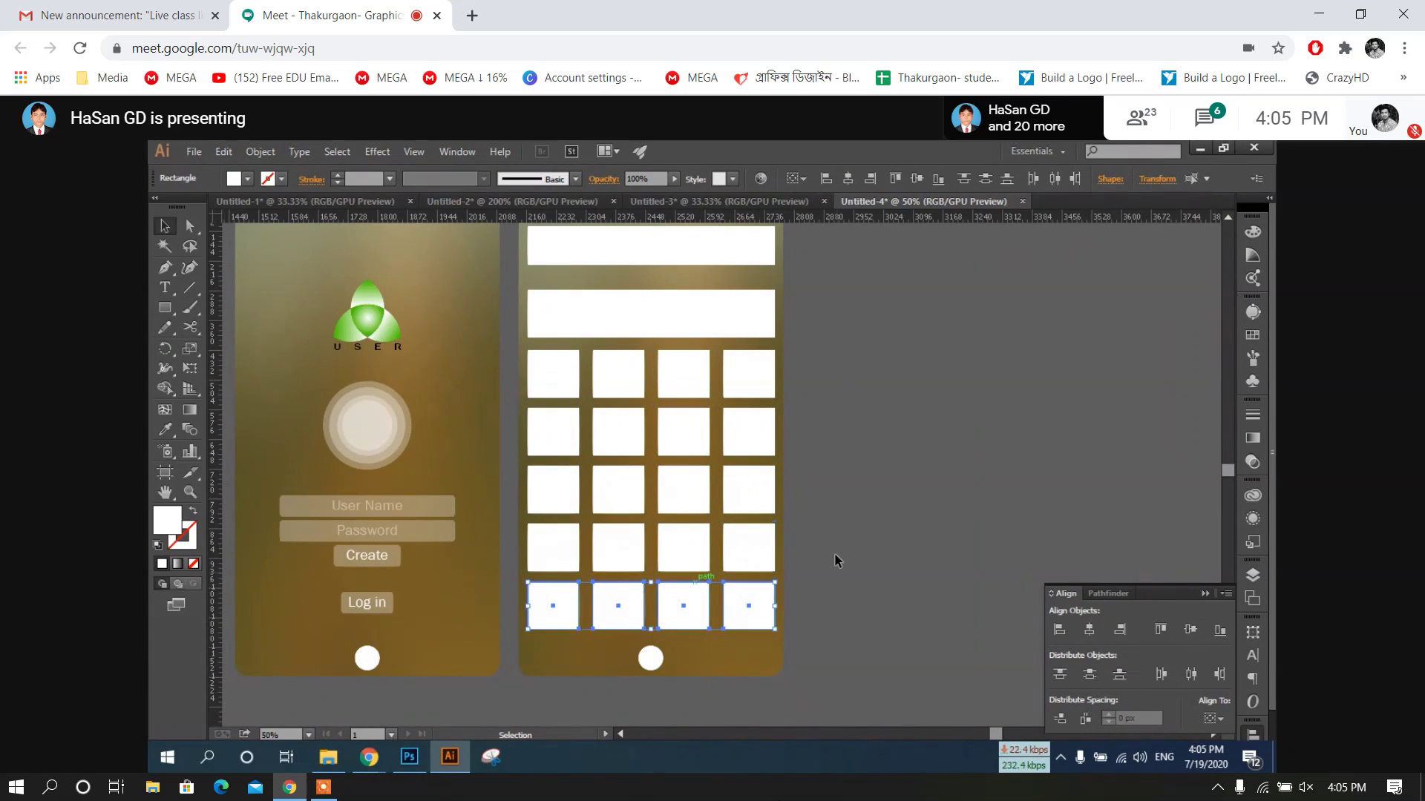
left_click(880, 462)
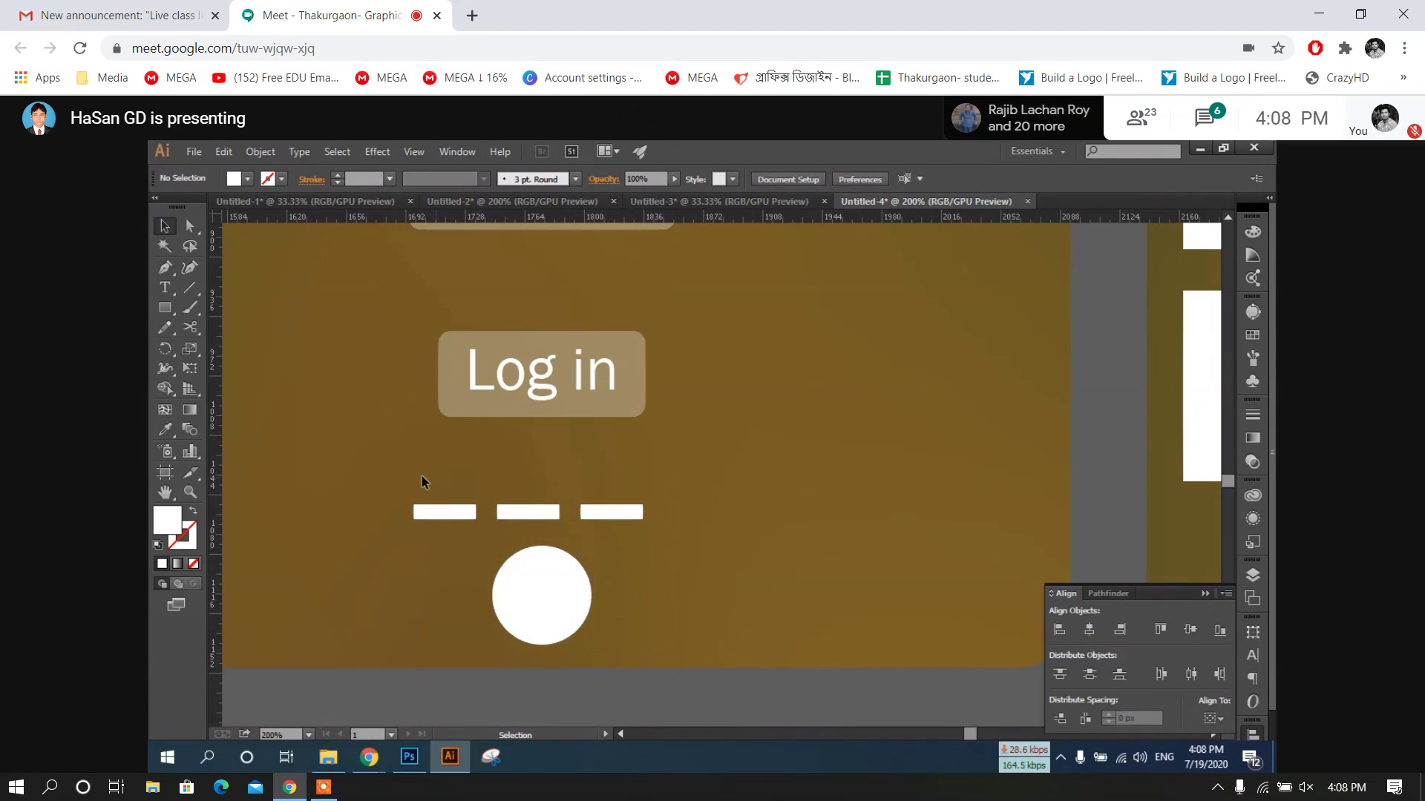
Group the three small white bars above the circle on the login screen
right_click(624, 514)
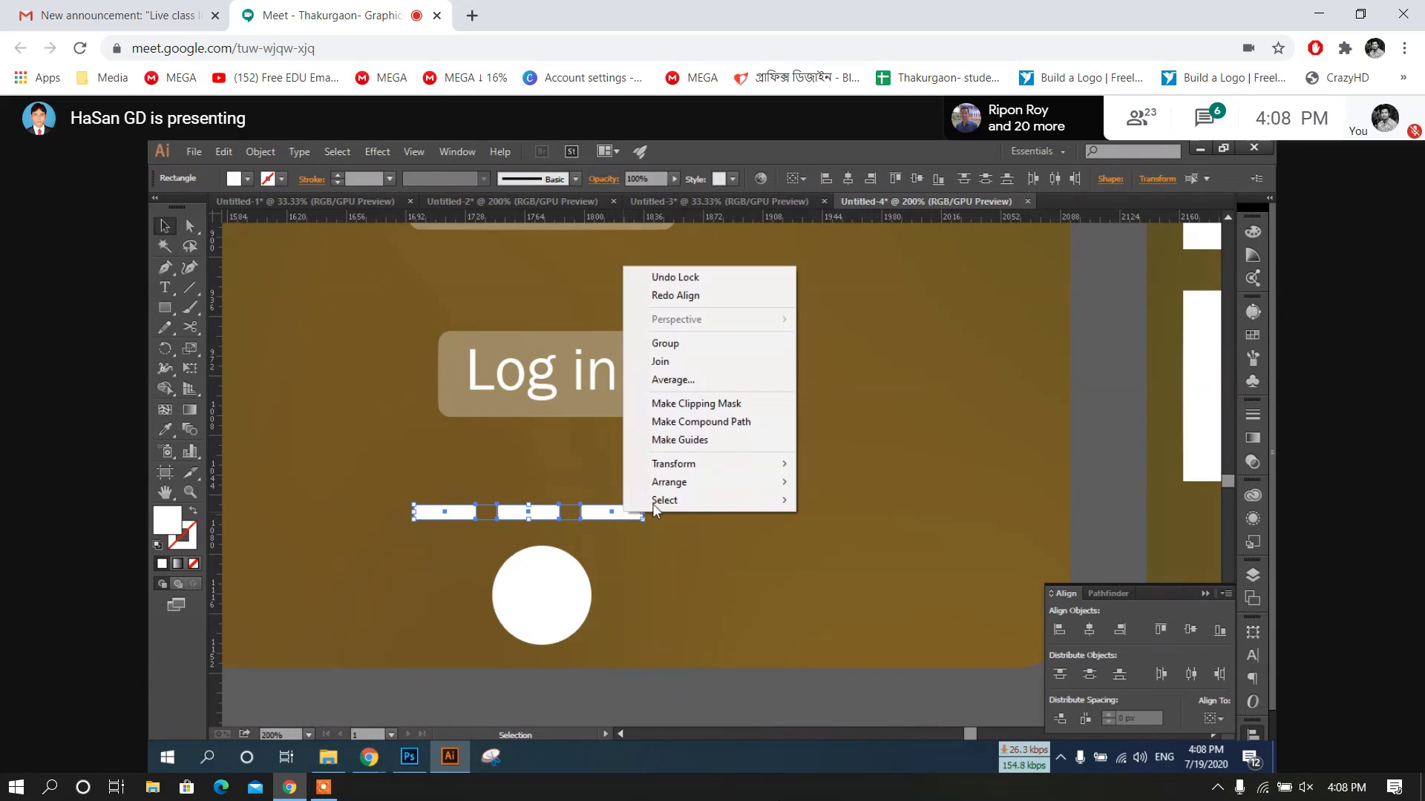
left_click(679, 345)
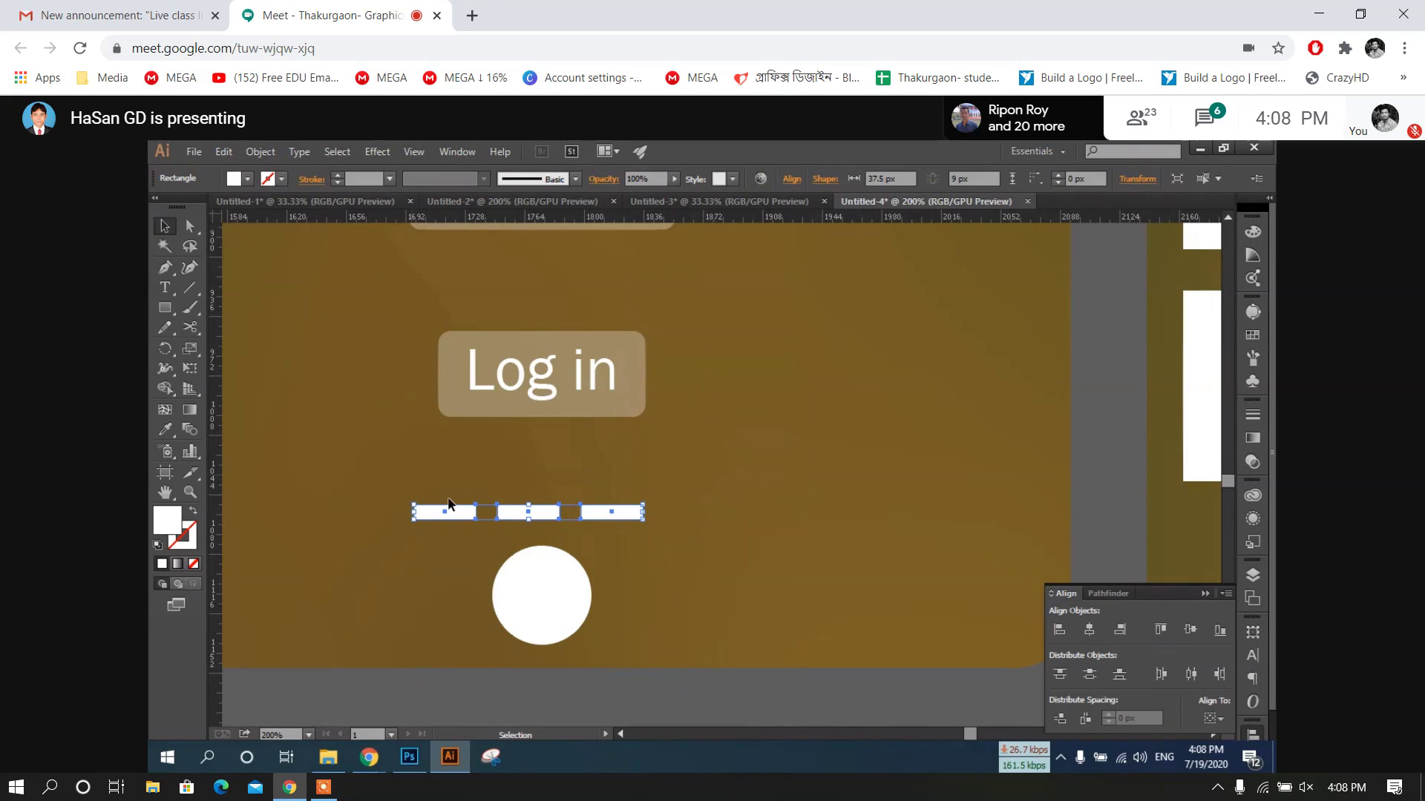
Center the three-bar group horizontally over the white circle on the login screen
left_click(564, 586, "shift")
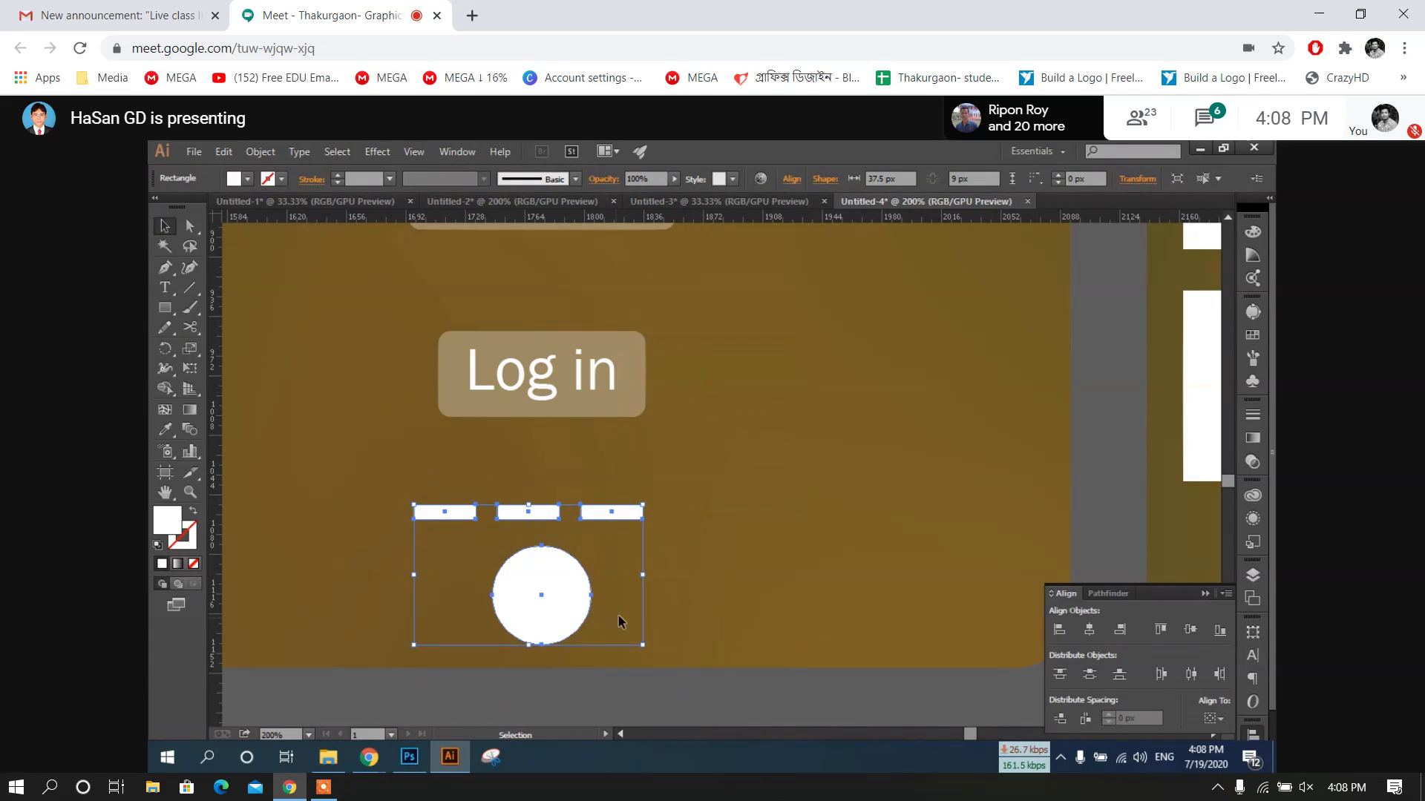
left_click(1087, 630)
left_click(796, 509)
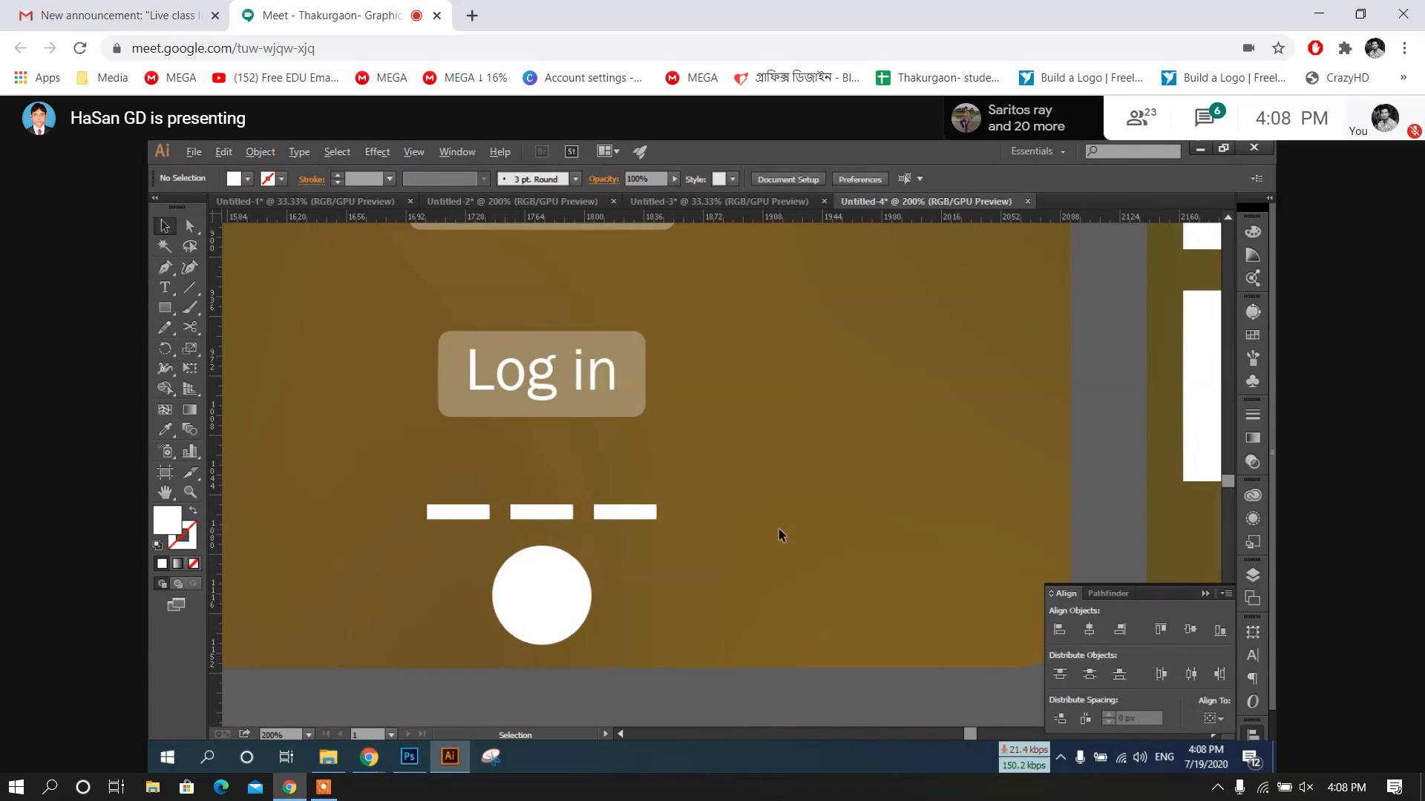
Isolate the login screen's bar group and turn its first bar into an unfilled white outline with a 0.25 pt stroke
scroll(778, 528, "down", 2)
scroll(630, 537, "up", 3)
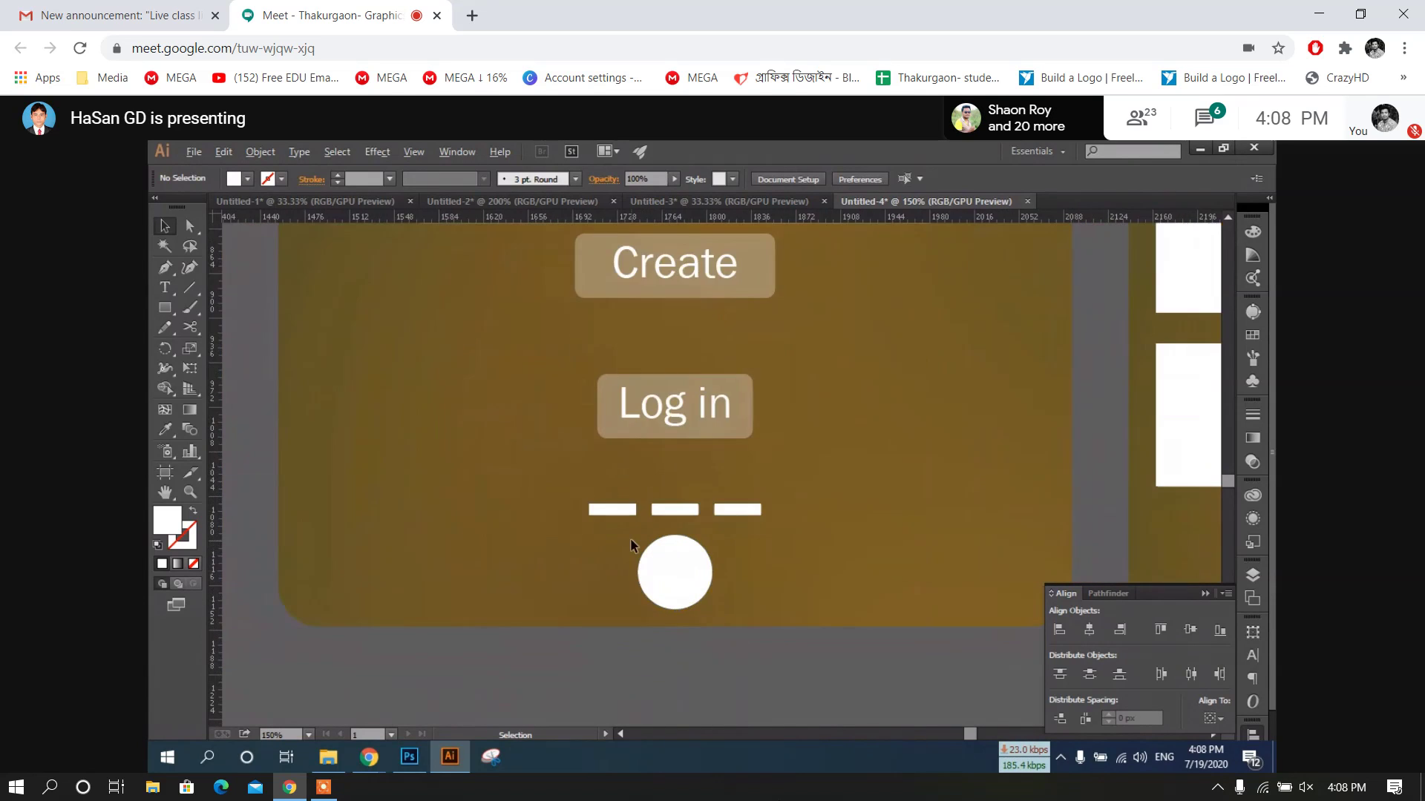
left_click(590, 461)
scroll(592, 463, "up", 2)
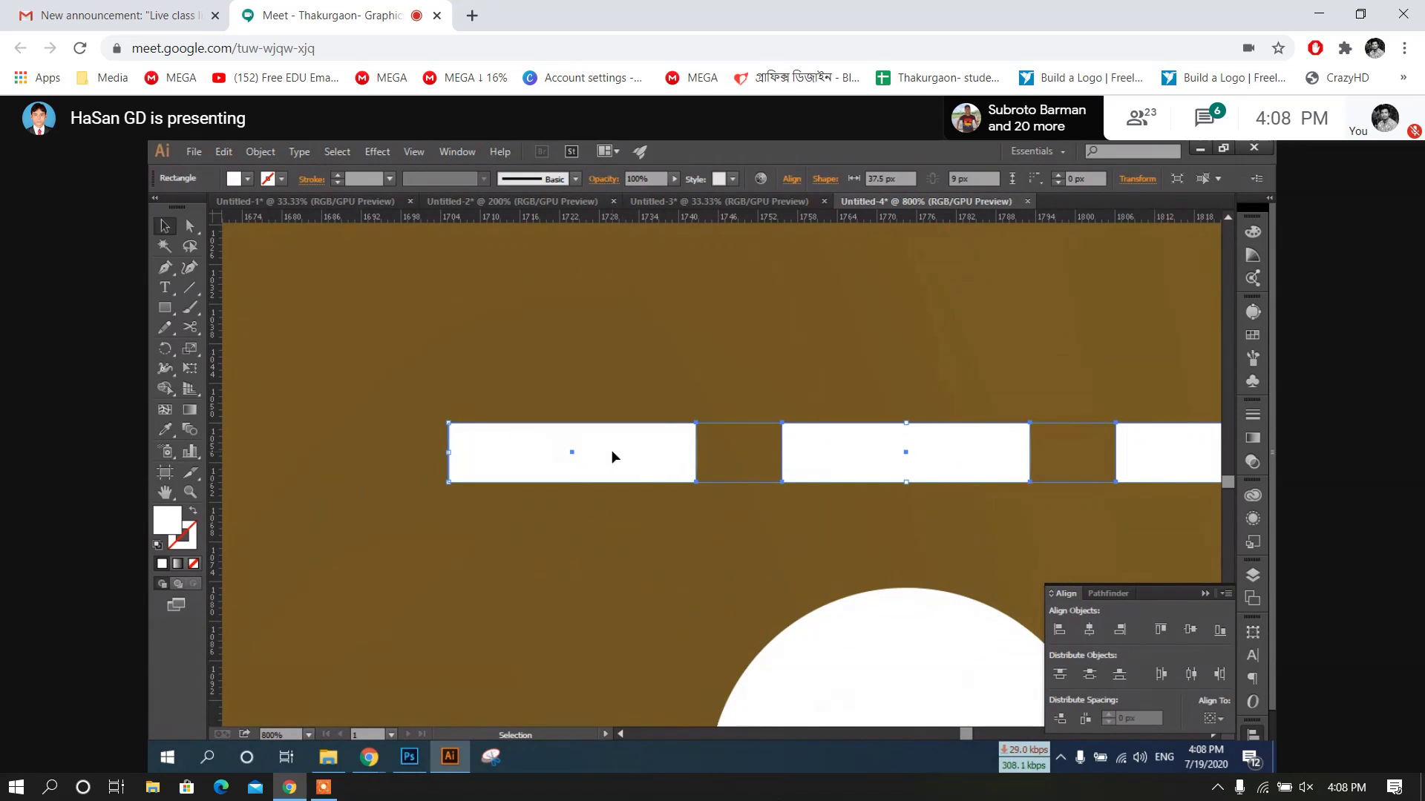
double_click(611, 450)
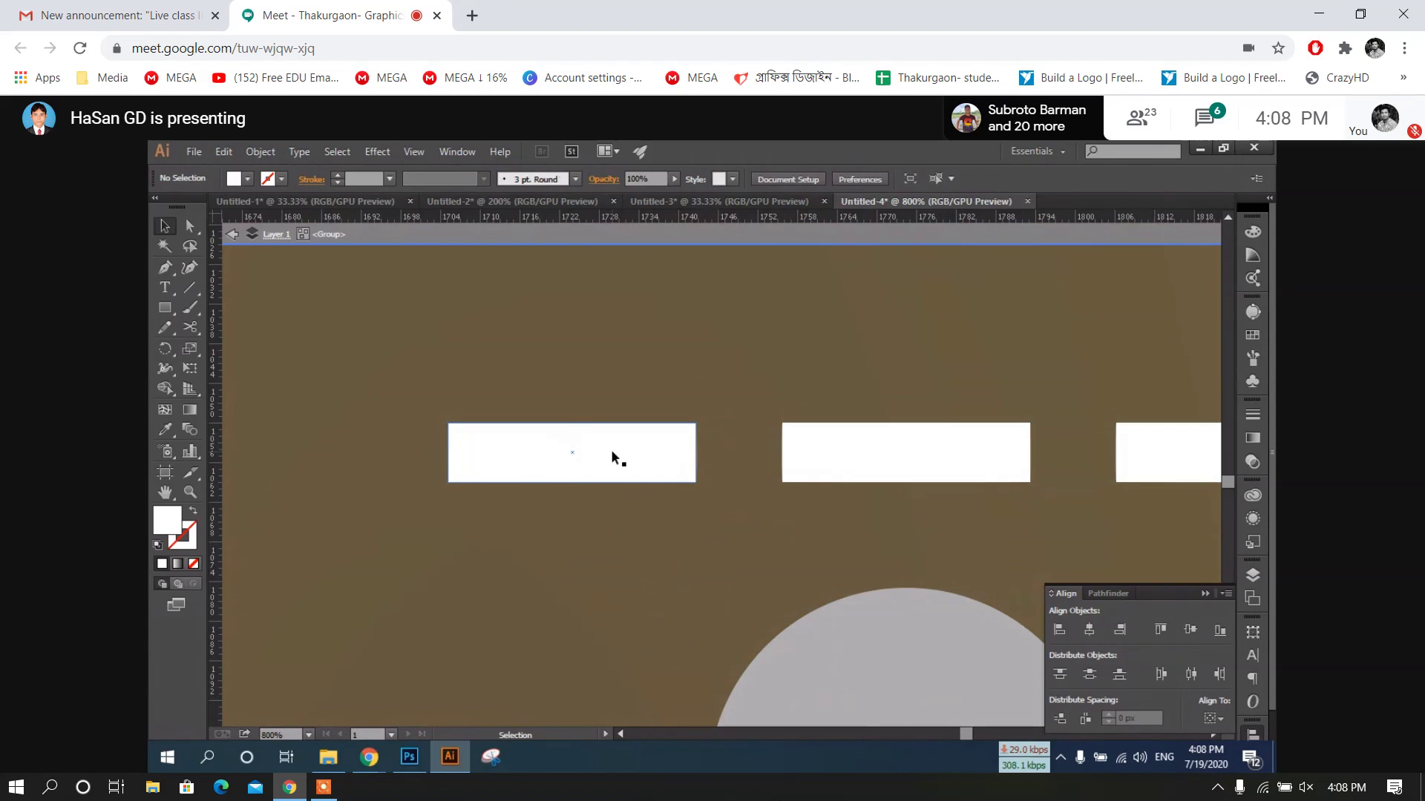
left_click(192, 514)
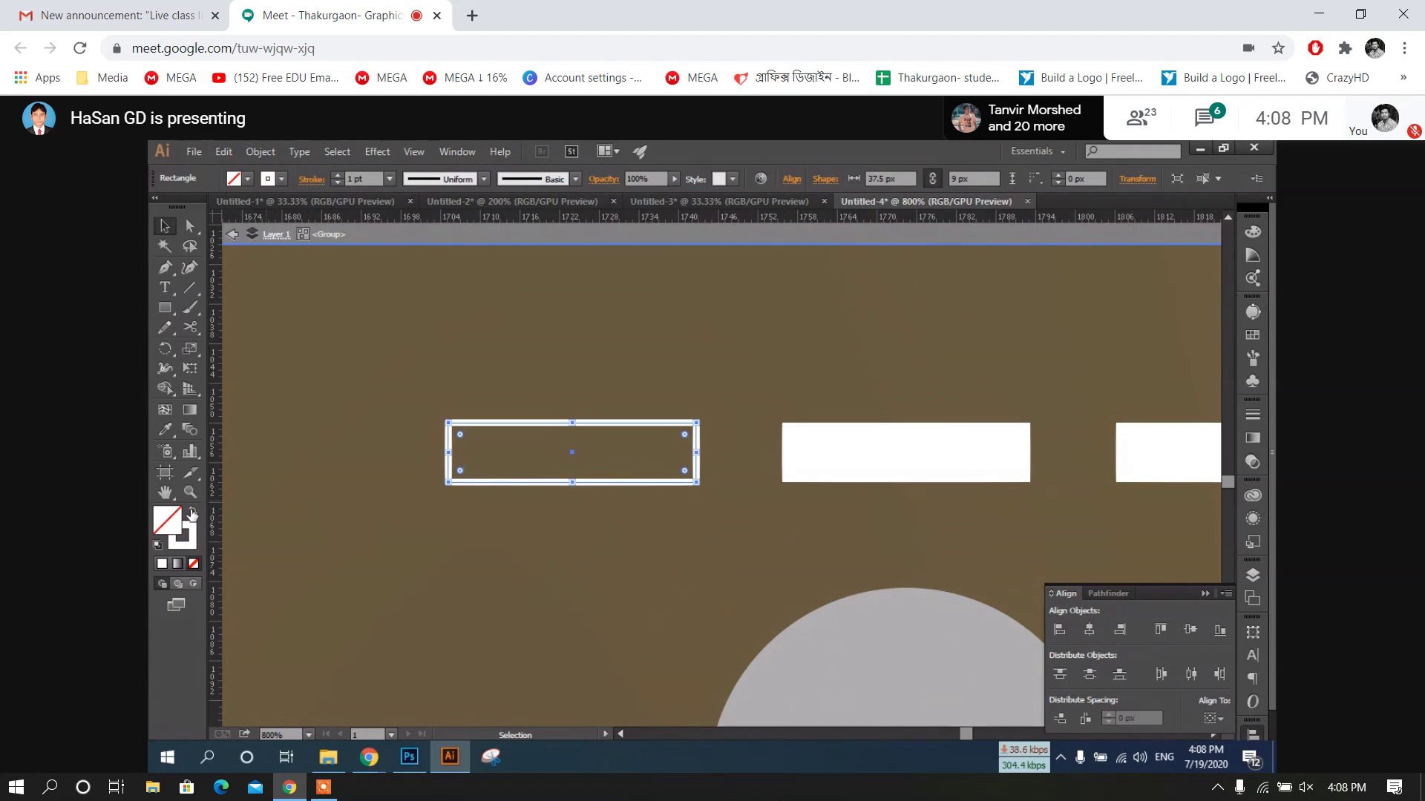
left_click(390, 178)
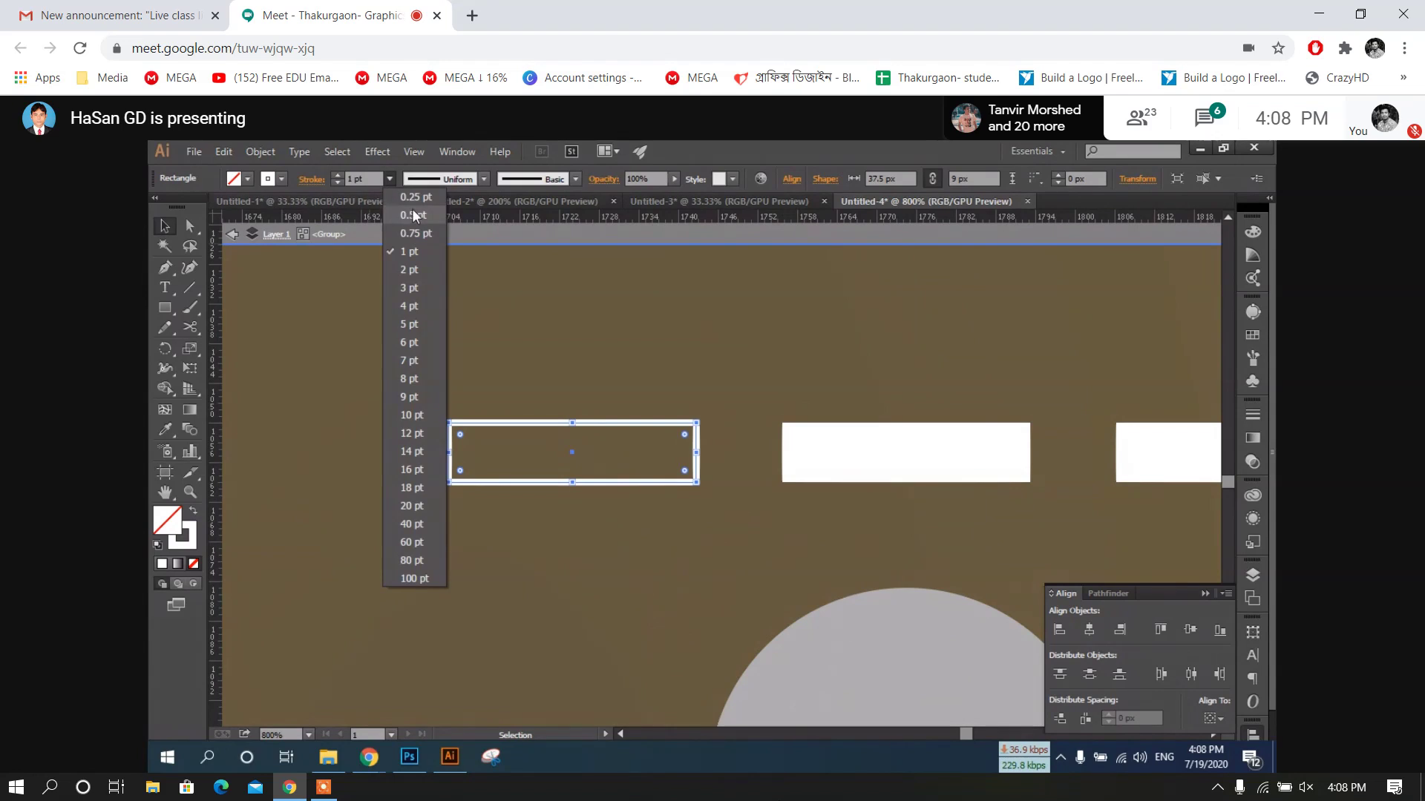
left_click(412, 197)
left_click(430, 340)
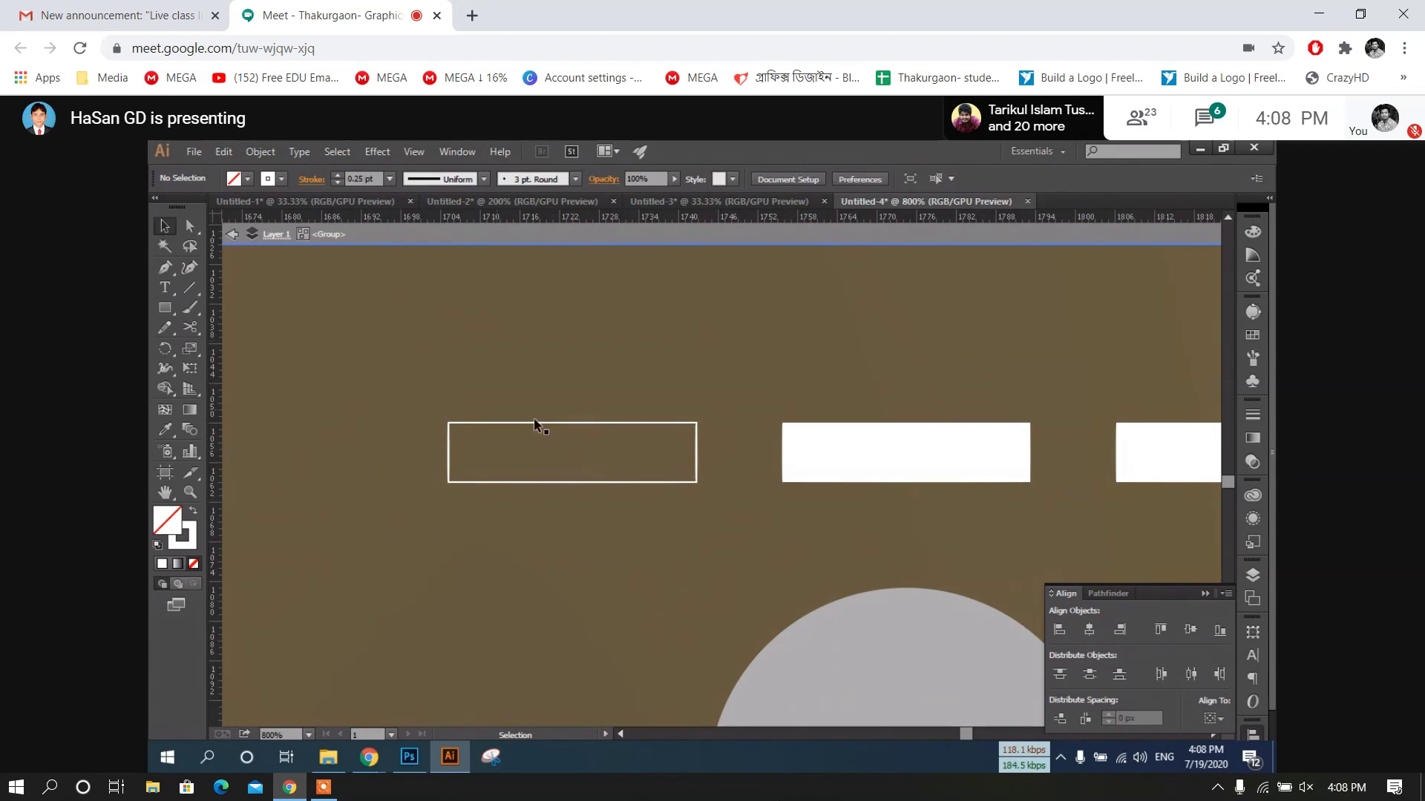
scroll(541, 466, "down", 1)
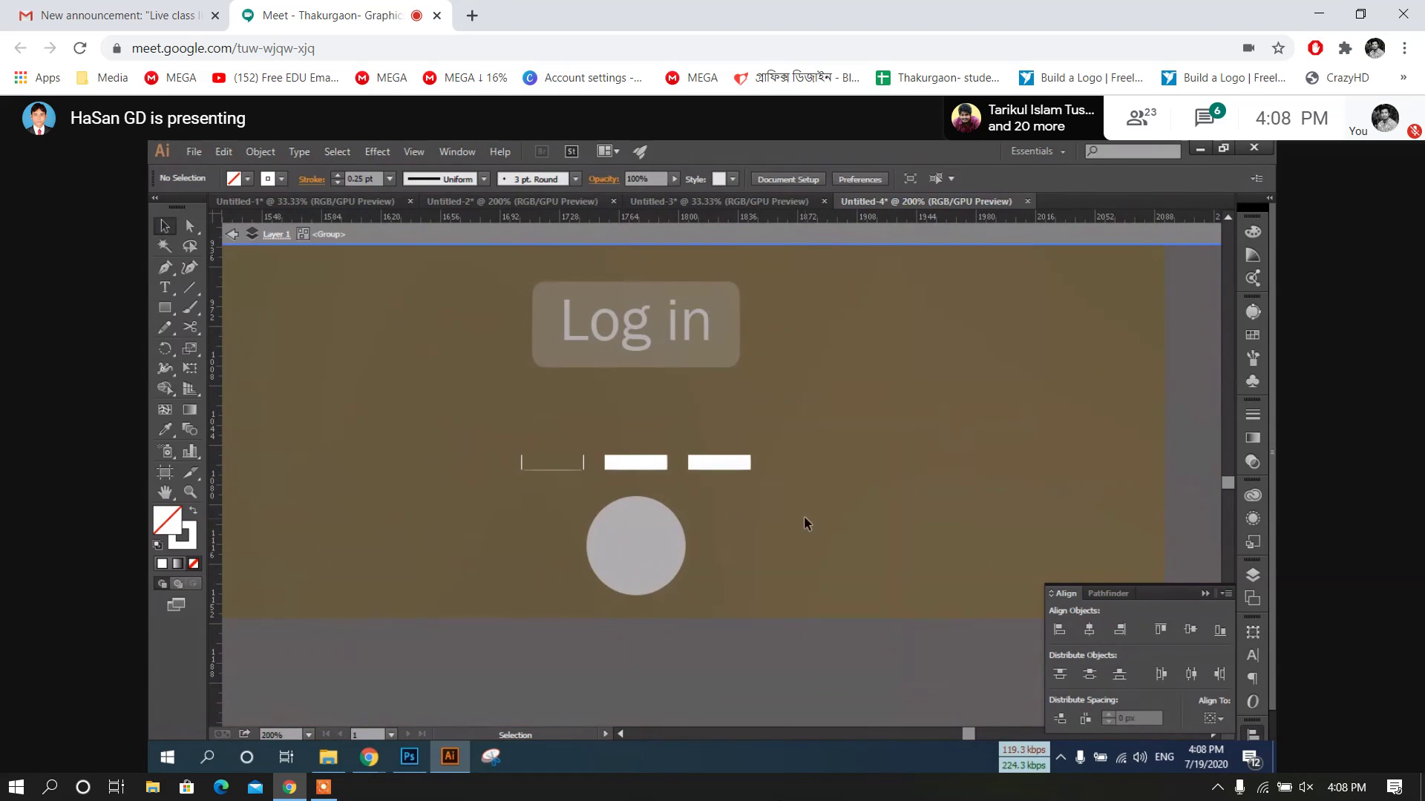
scroll(541, 478, "up", 3)
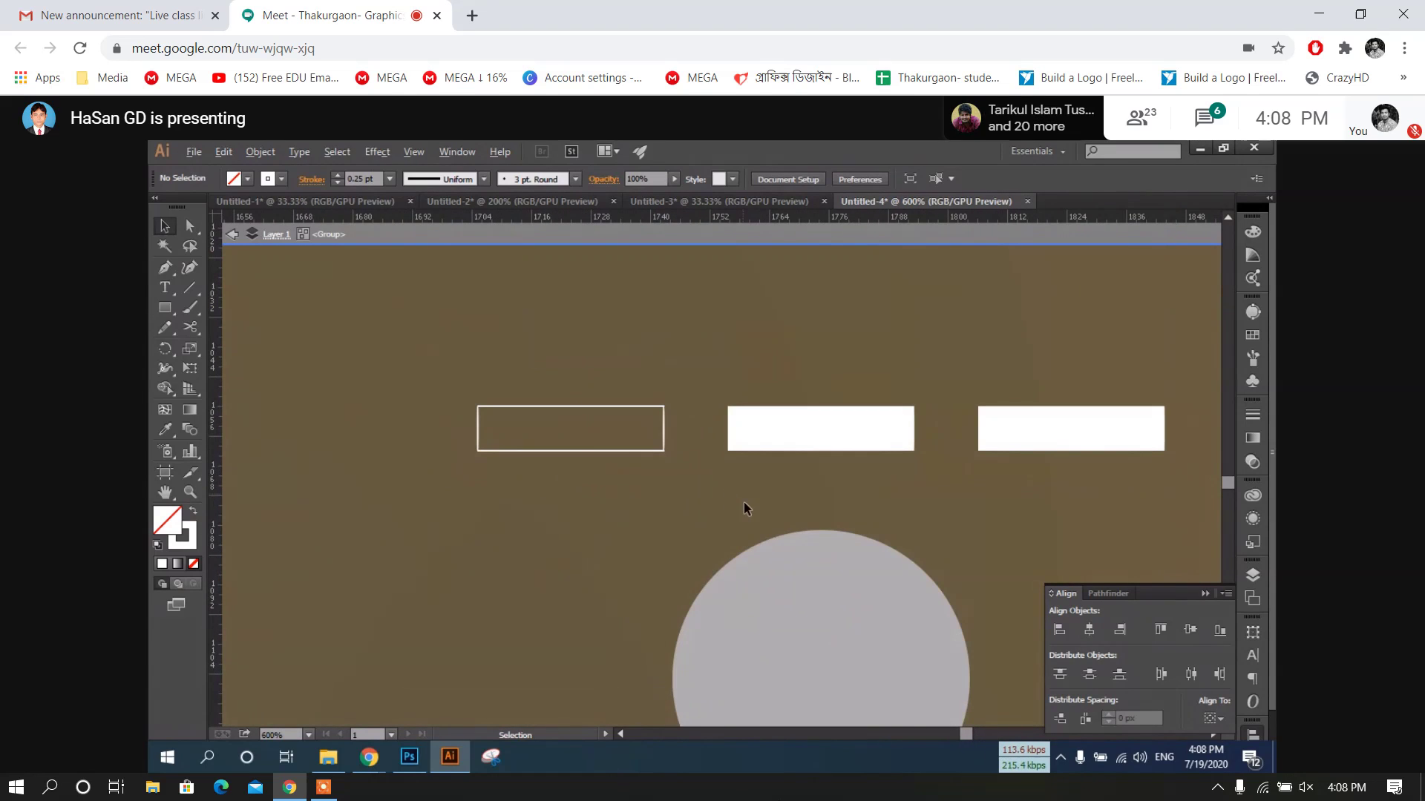
scroll(745, 509, "down", 3)
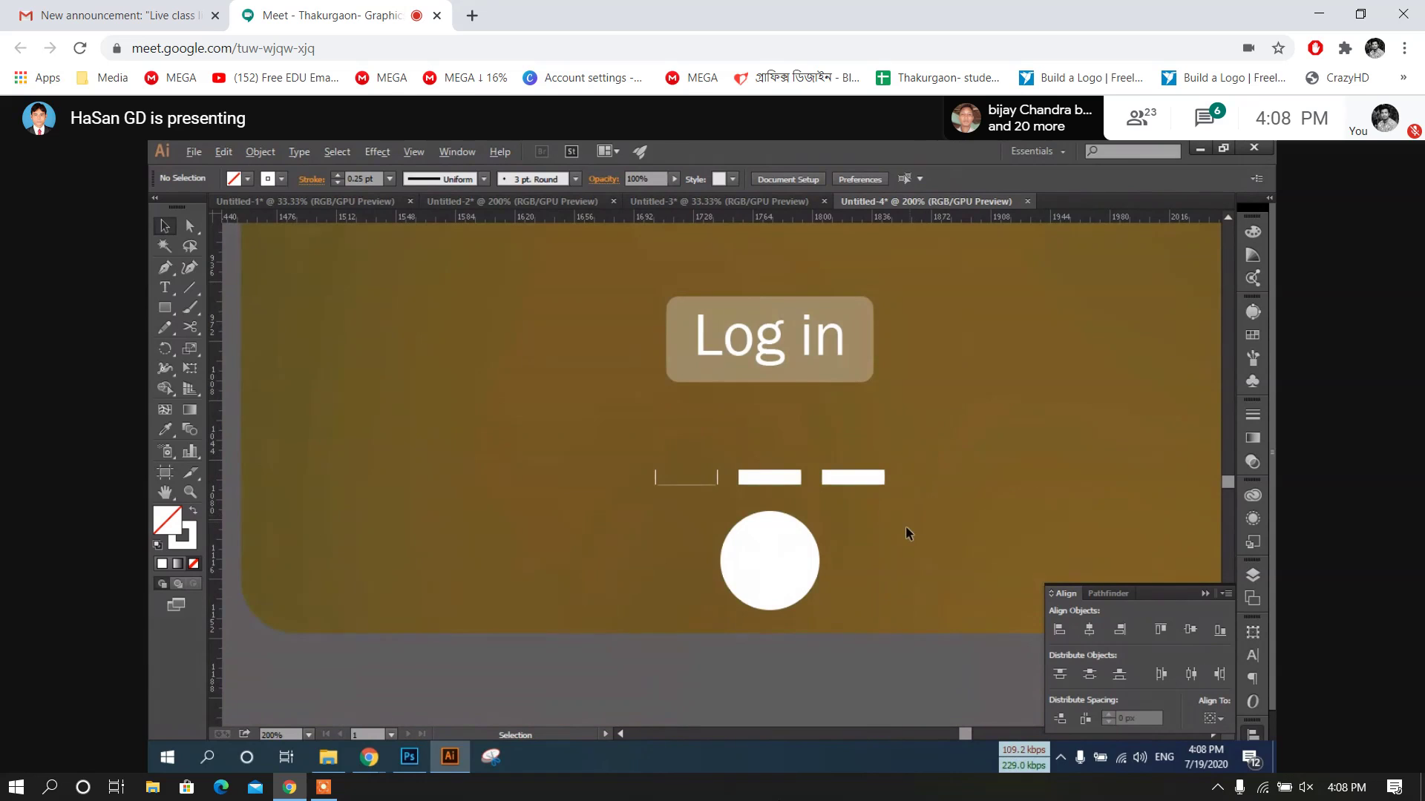
Copy the three-bar group from the login screen to the home screen, just above its white circle
scroll(906, 529, "down", 3)
mouse_move(909, 534)
left_mouse_down()
mouse_move(553, 516)
mouse_move(525, 500)
mouse_move(910, 507)
left_mouse_up()
scroll(885, 508, "up", 6)
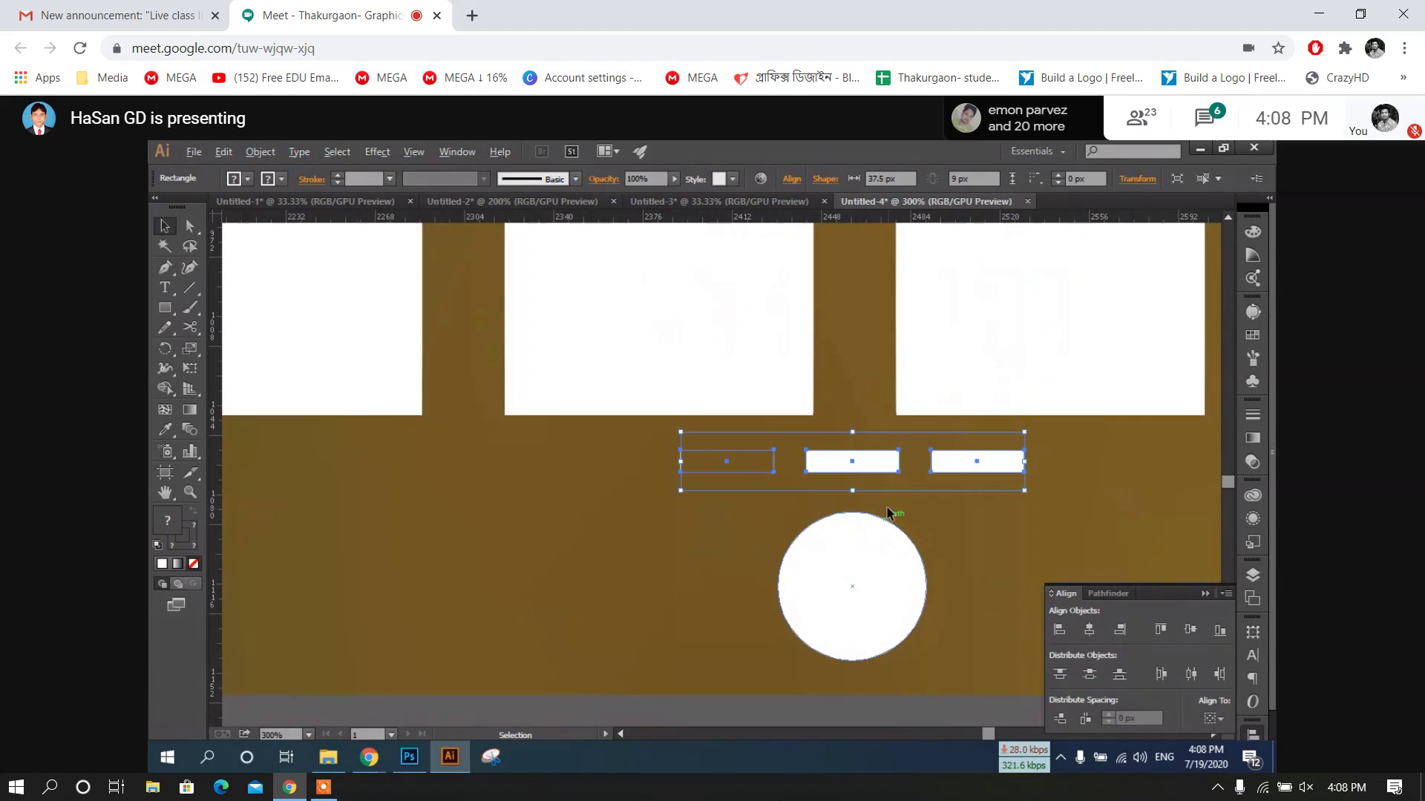
Isolate the home screen's bar group and swap the first bar's stroke back to a solid white fill
scroll(653, 497, "up", 4)
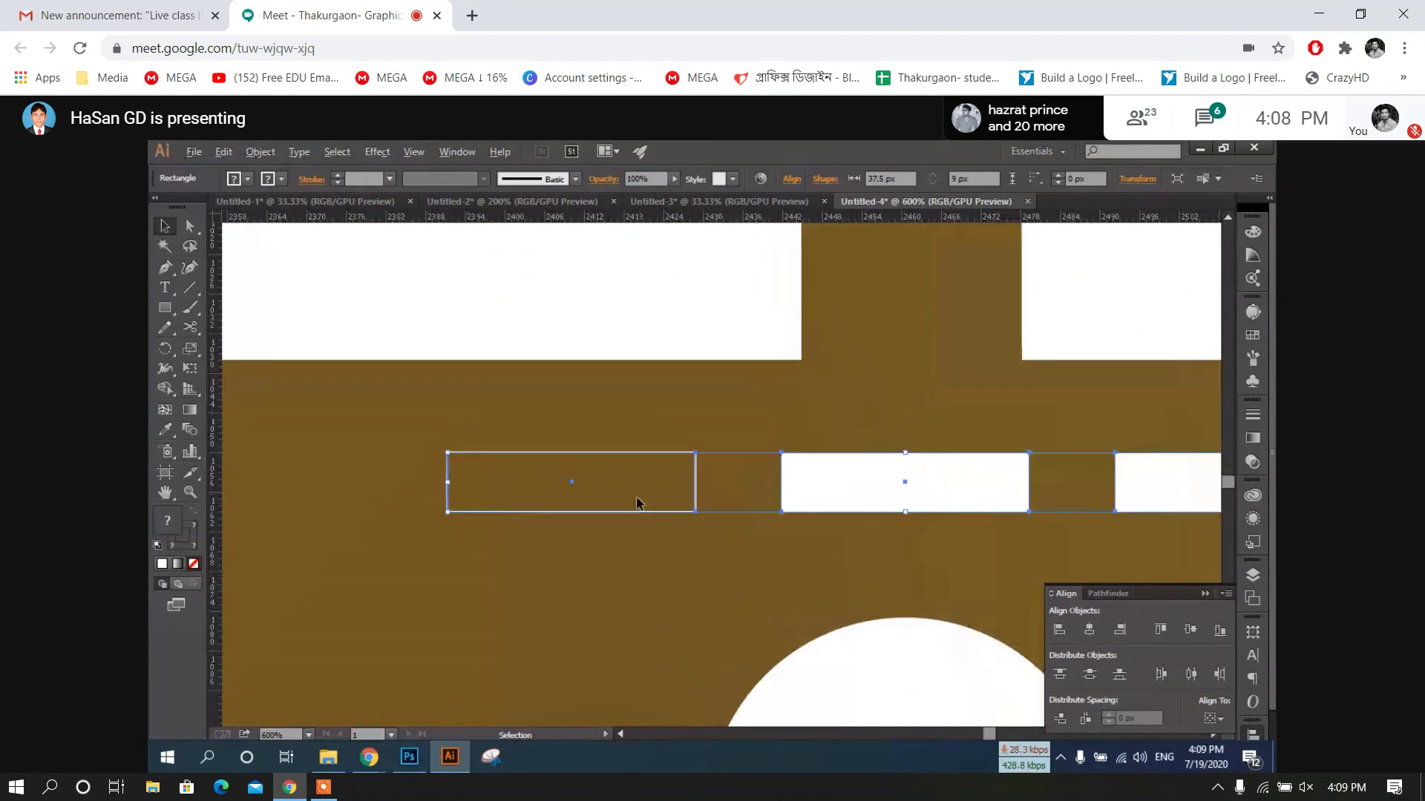
scroll(661, 501, "down", 2)
left_click(709, 496)
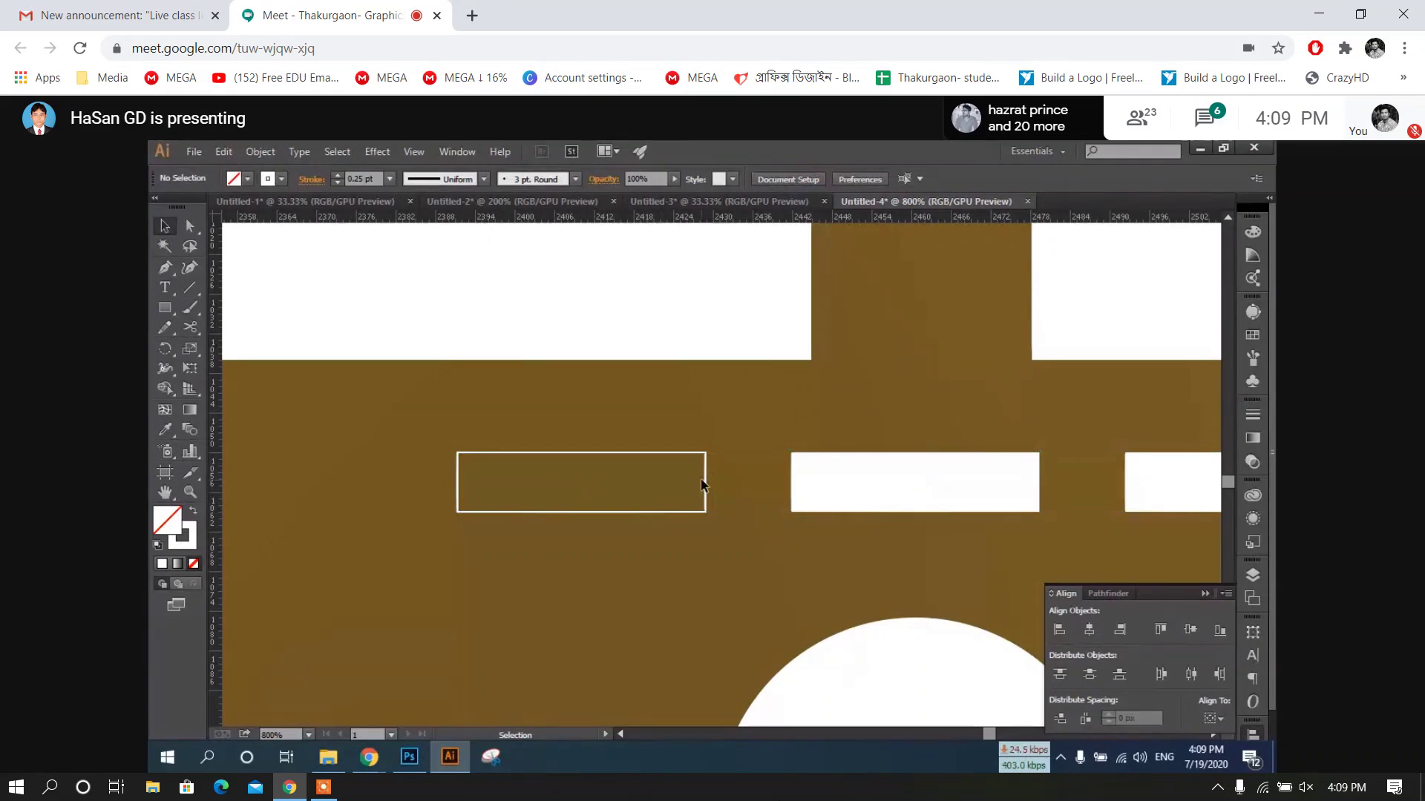
left_click(709, 479)
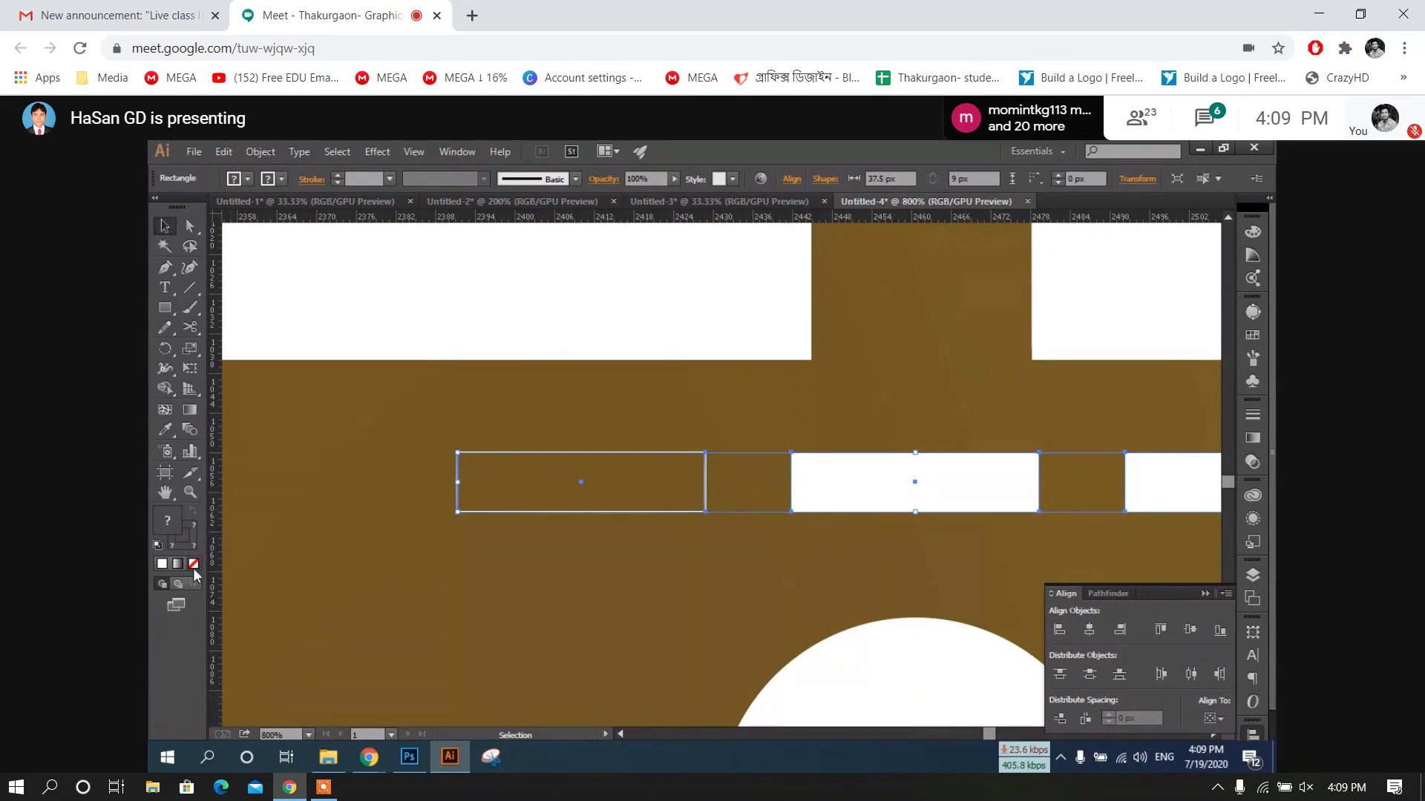
double_click(656, 458)
left_click(586, 482)
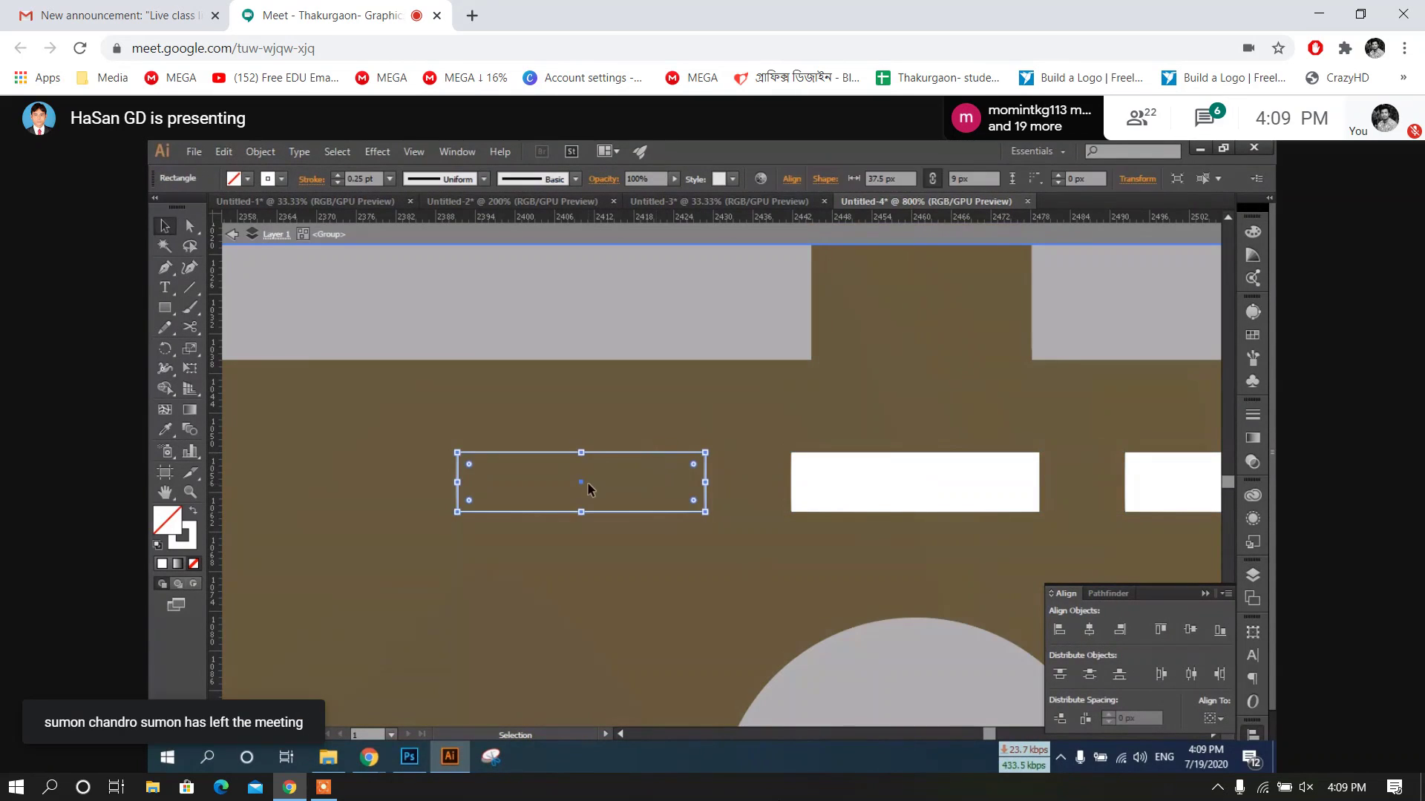
left_click(193, 512)
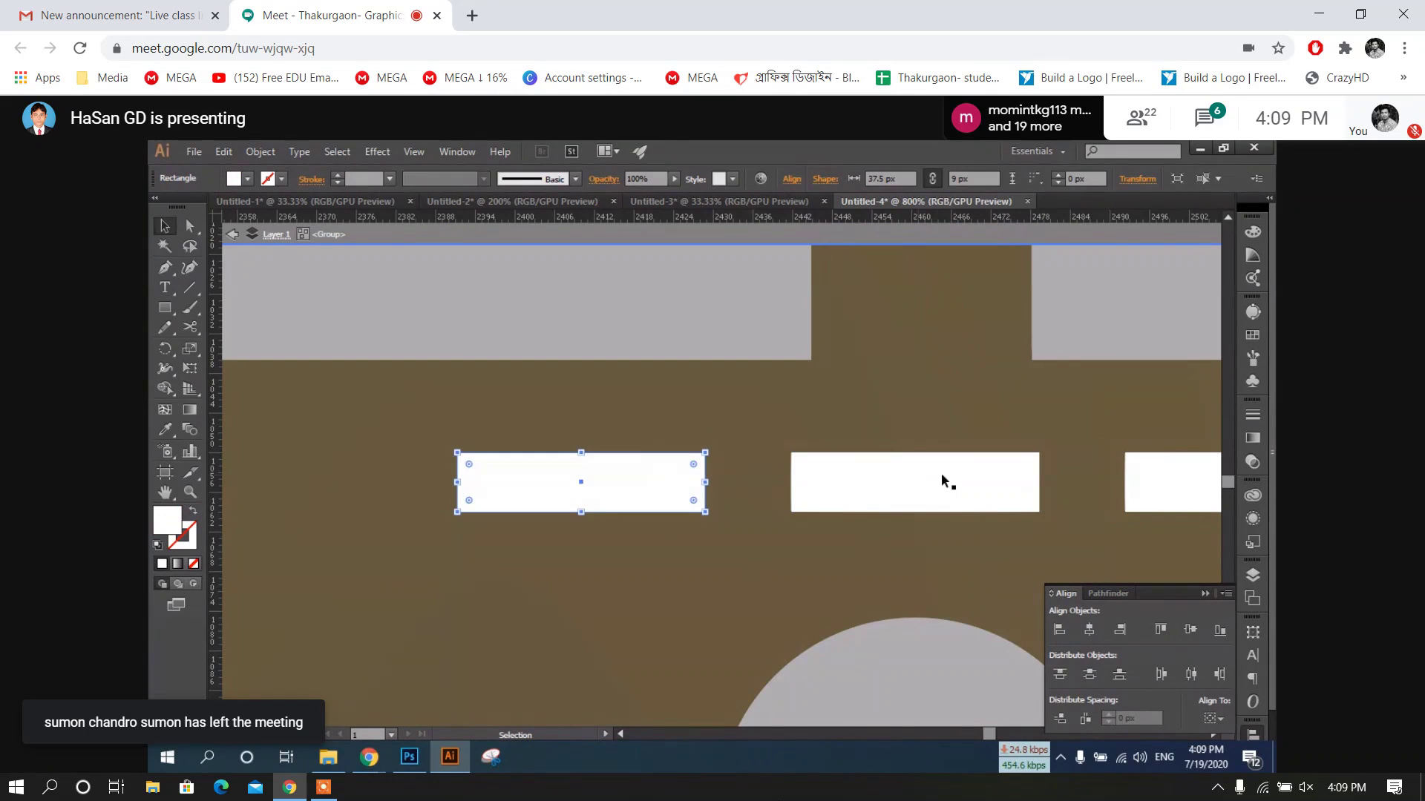
Turn the middle bar of the home screen's group into an unfilled white outline with a 0.25 pt stroke and leave the group
left_click(928, 478)
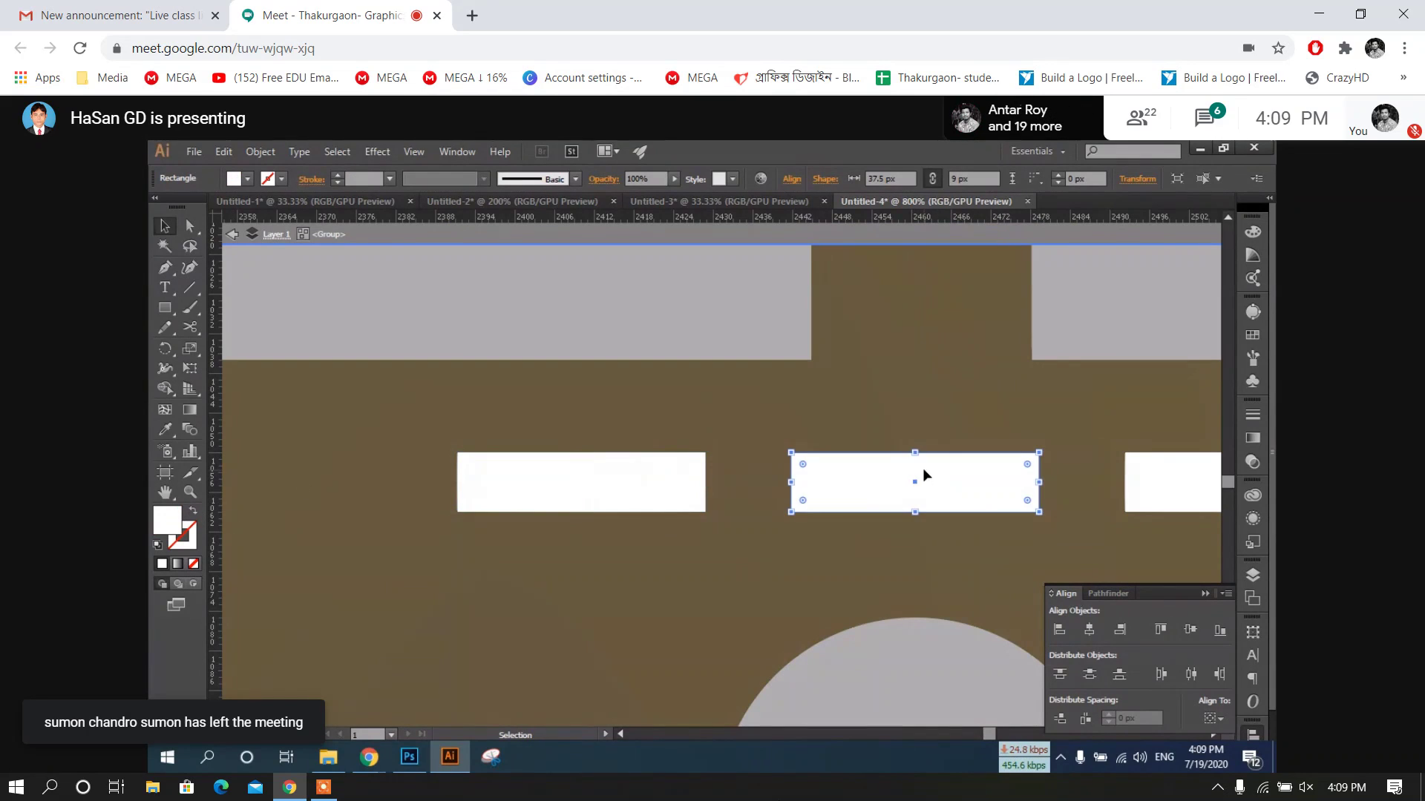
left_click(194, 512)
left_click(390, 179)
left_click(396, 198)
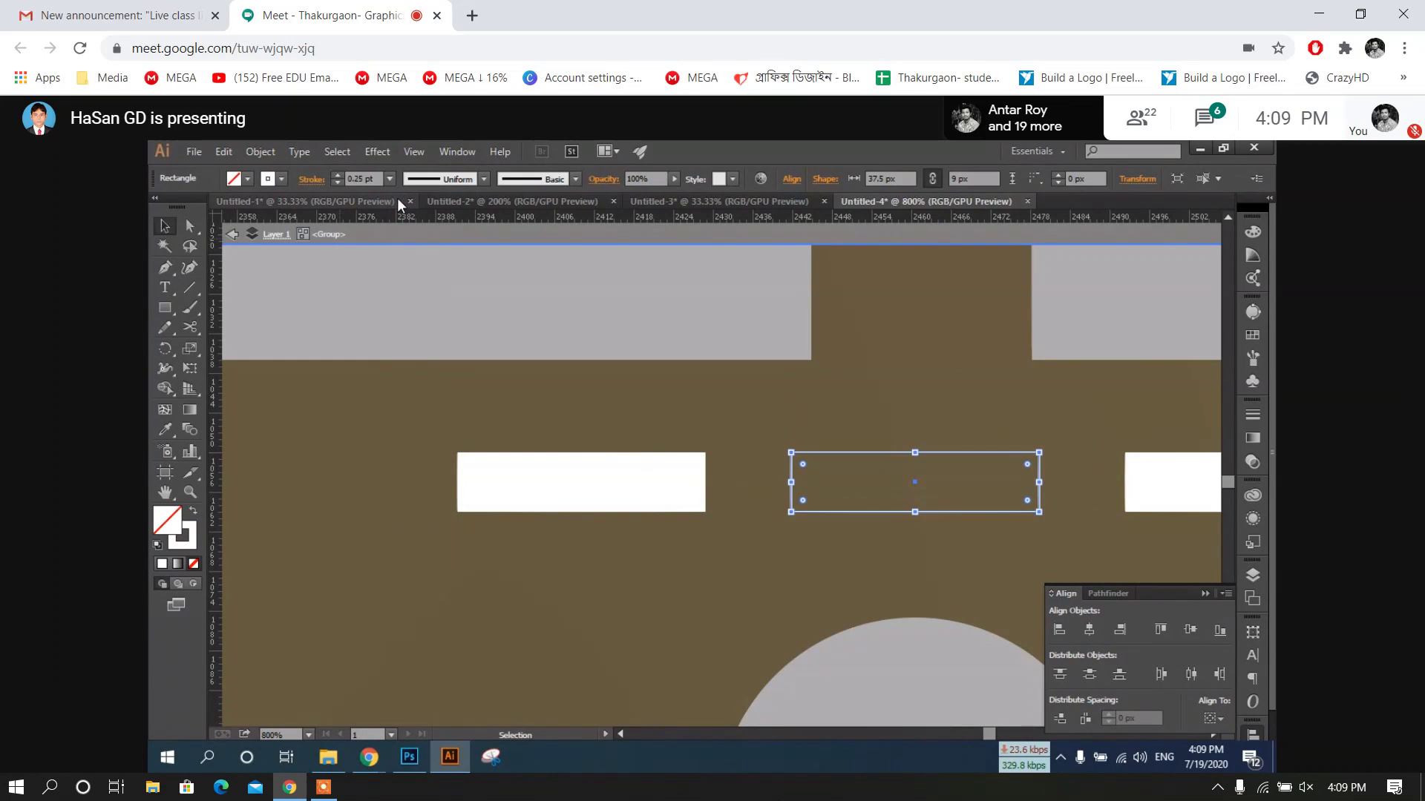
double_click(888, 420)
scroll(876, 420, "down", 3)
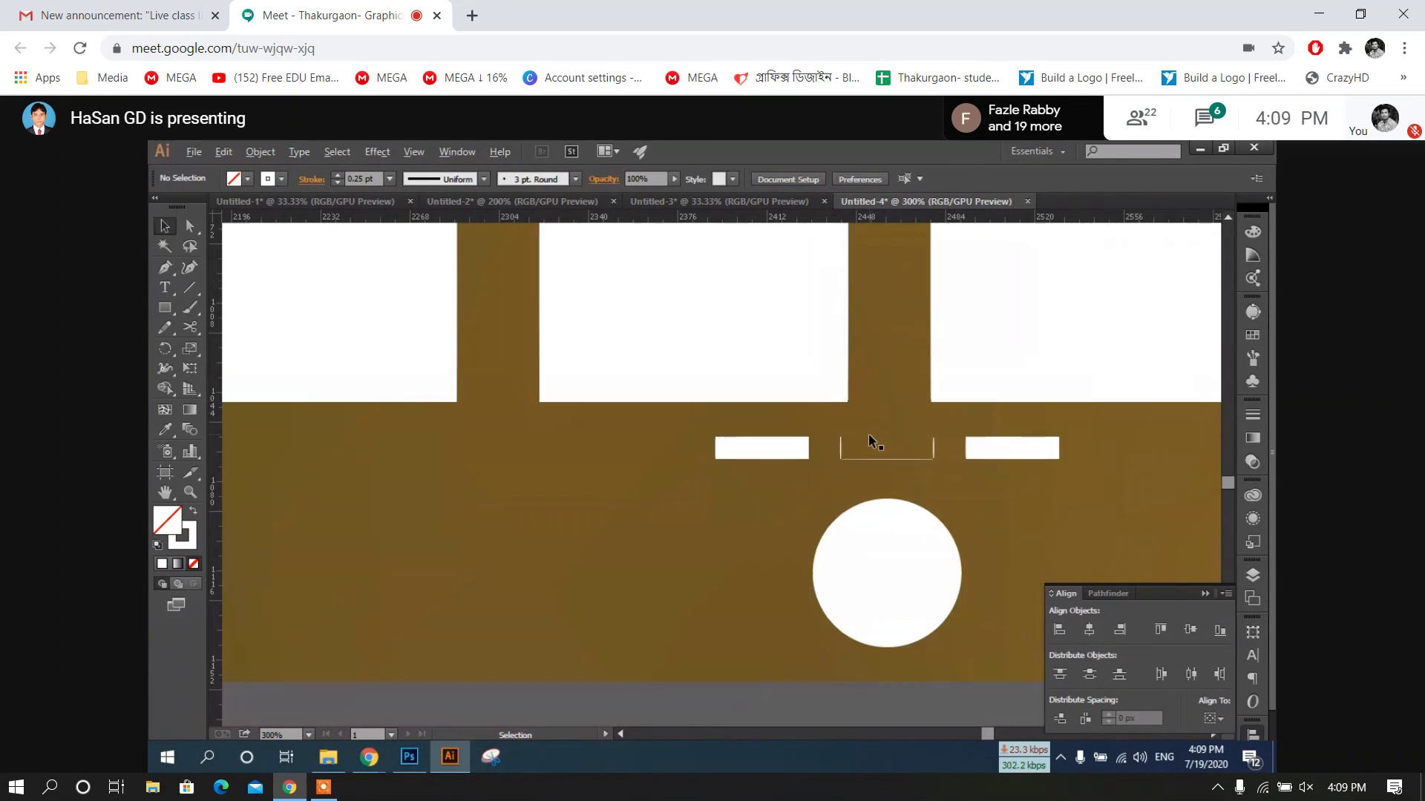
scroll(869, 433, "down", 5)
scroll(807, 430, "up", 2)
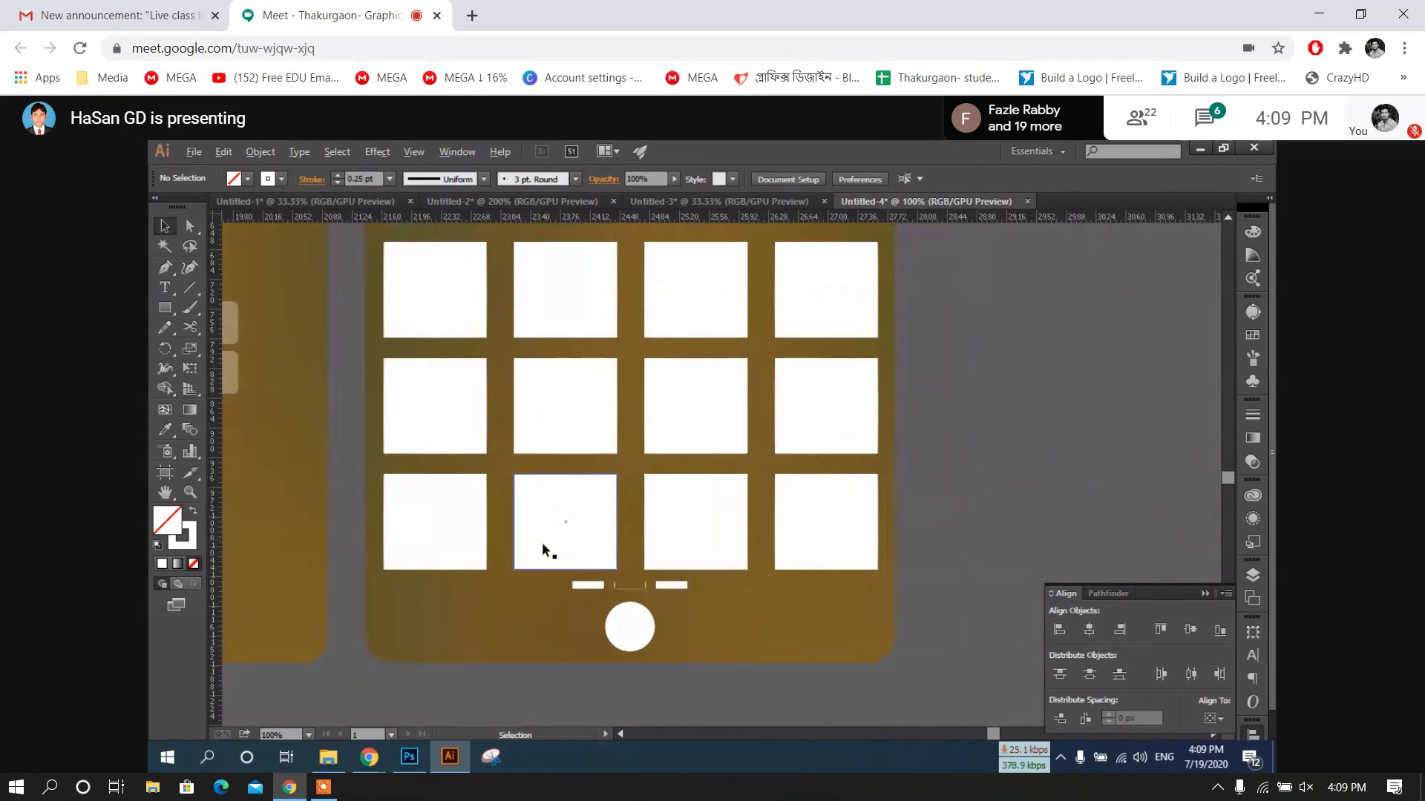
scroll(542, 545, "down", 3)
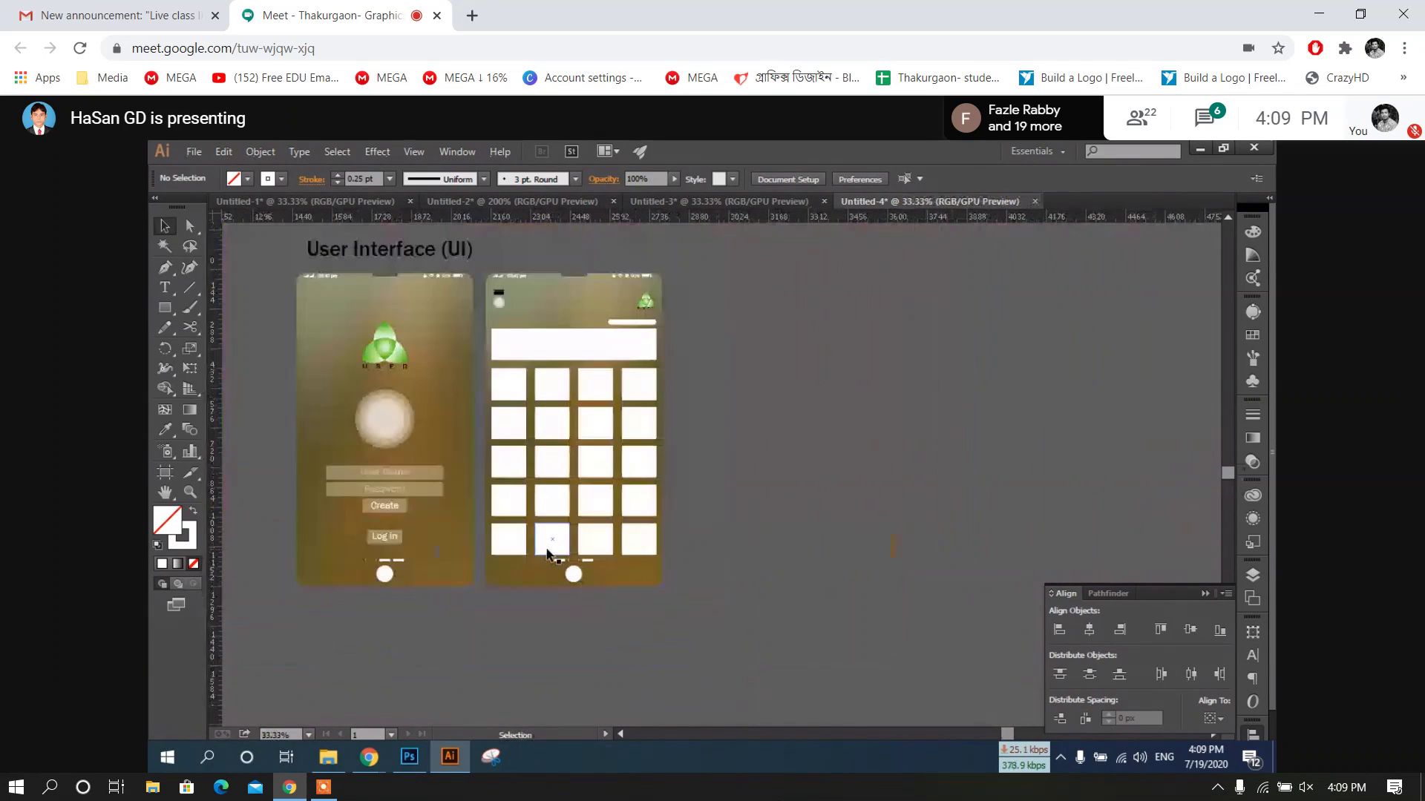
key("ctrl+a")
left_click(862, 484)
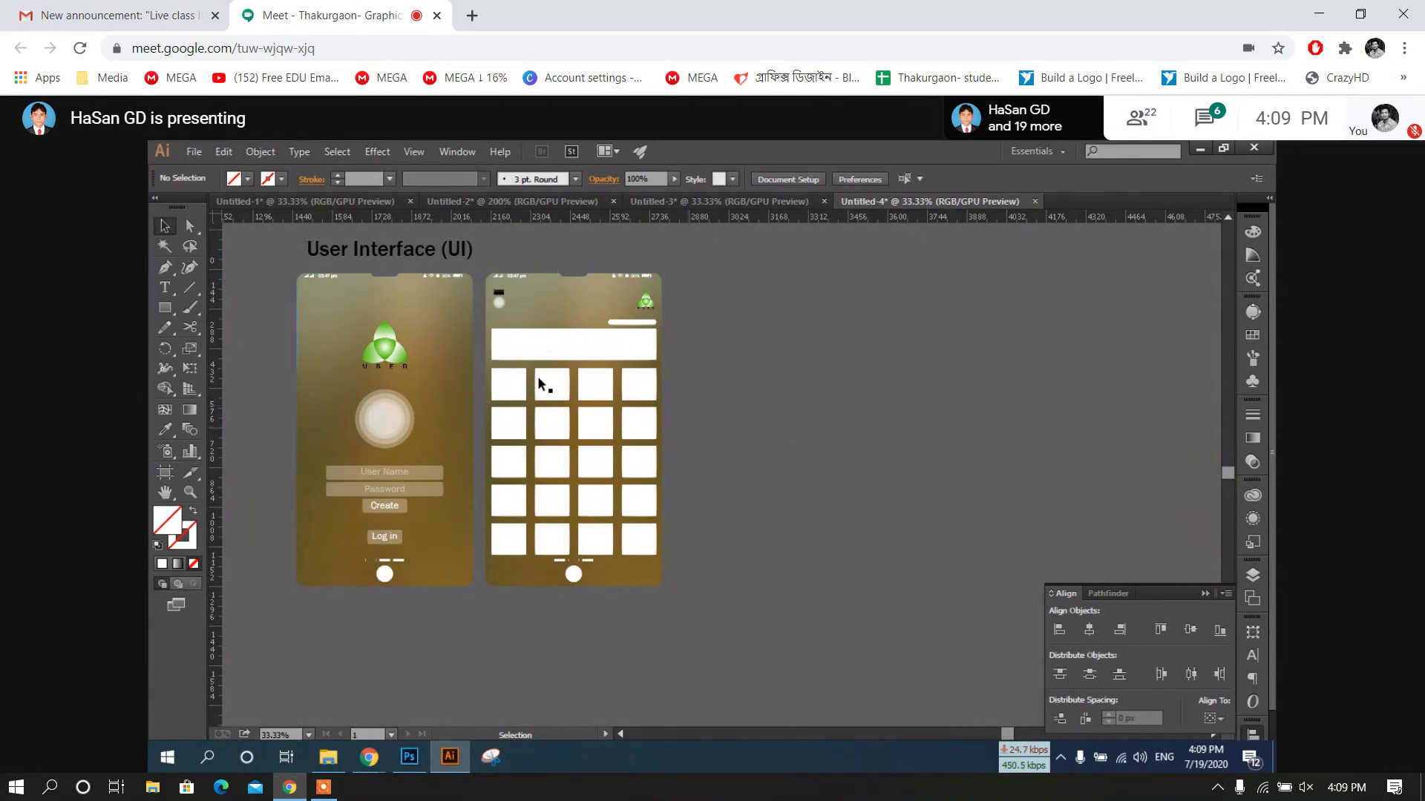
left_click_drag(702, 594, 702, 595)
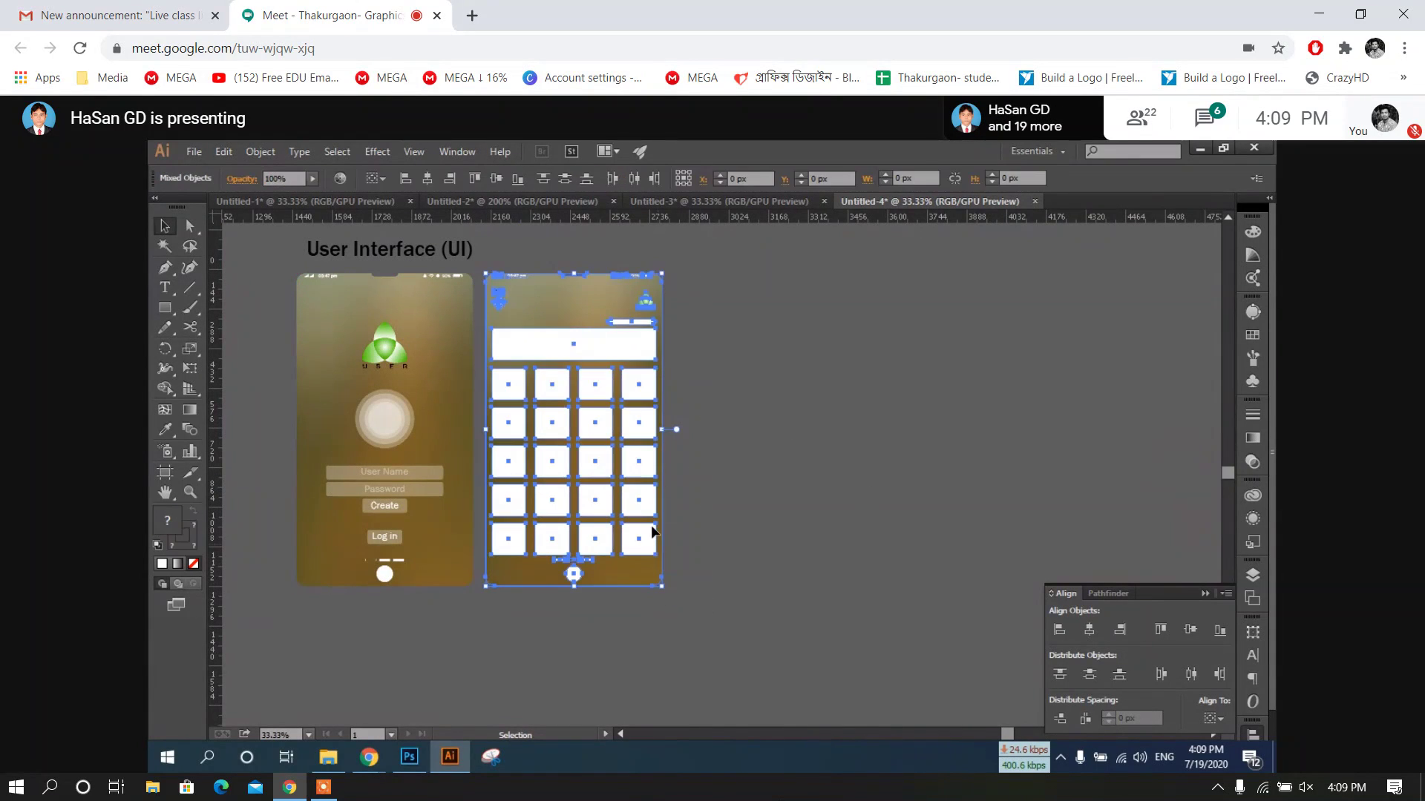
left_click_drag(601, 402, 790, 402)
key("Delete")
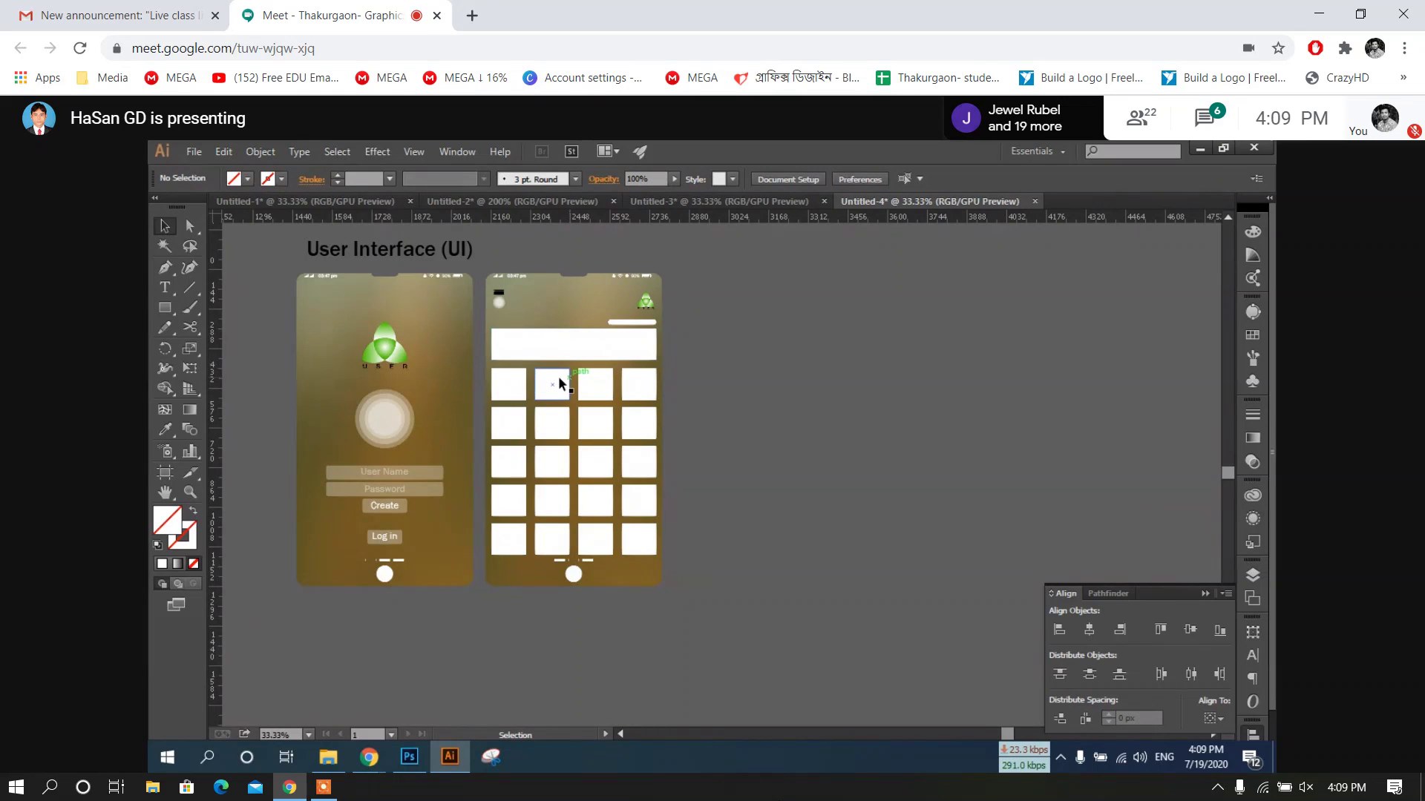
Add the text "Search" in 12 pt Franklin Gothic Book and place it inside the rounded white bar below the home screen's logo
scroll(561, 383, "up", 5)
left_click_drag(605, 373, 668, 432)
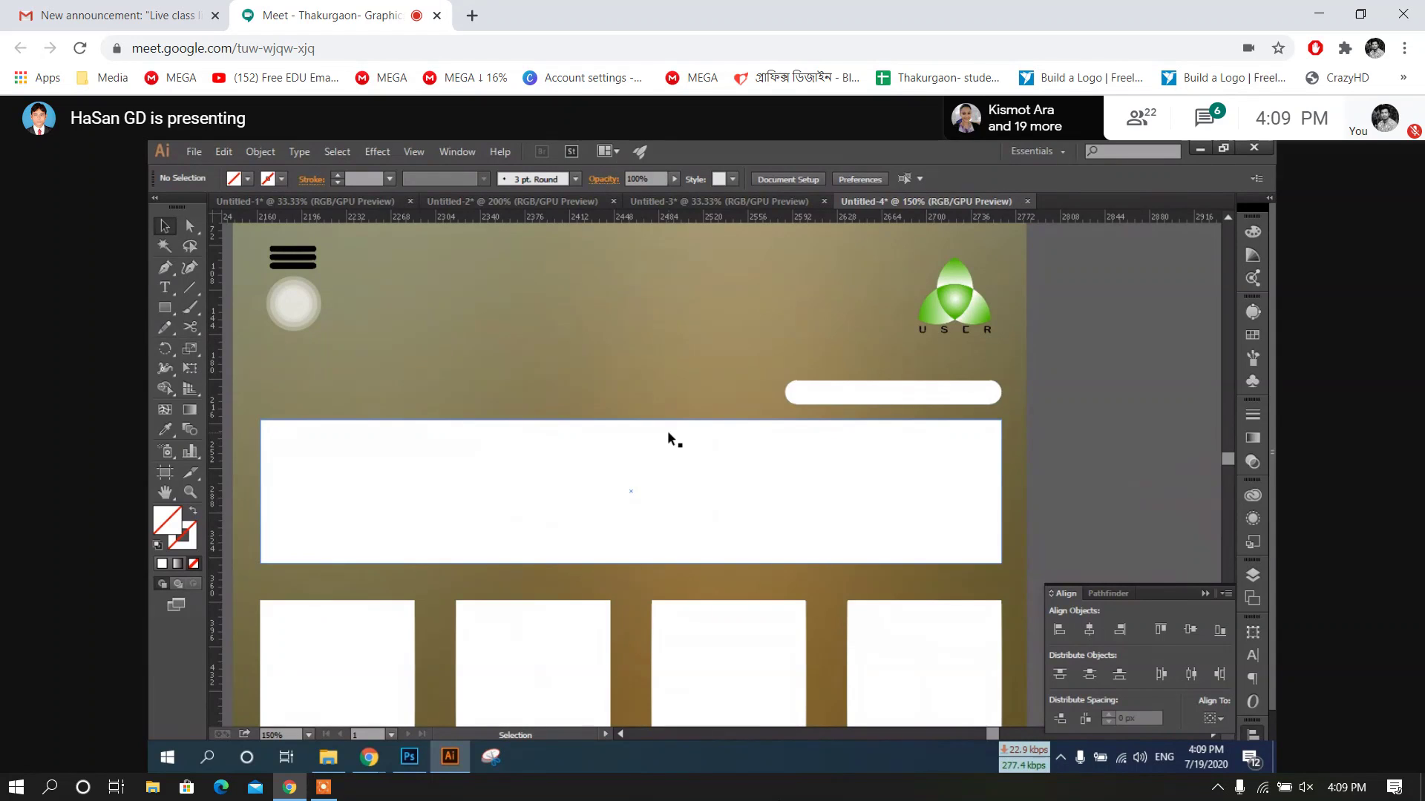
key("t")
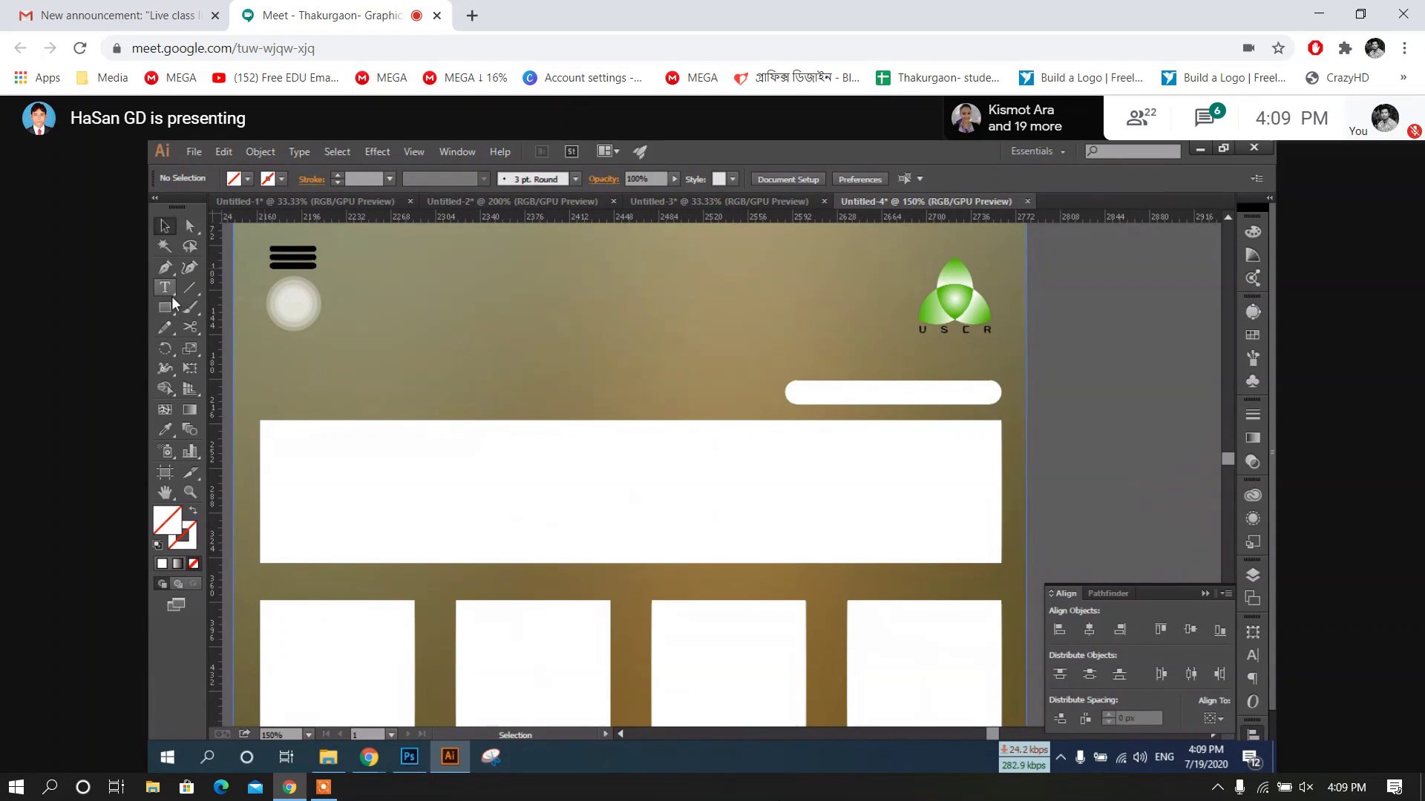
left_click(1119, 370)
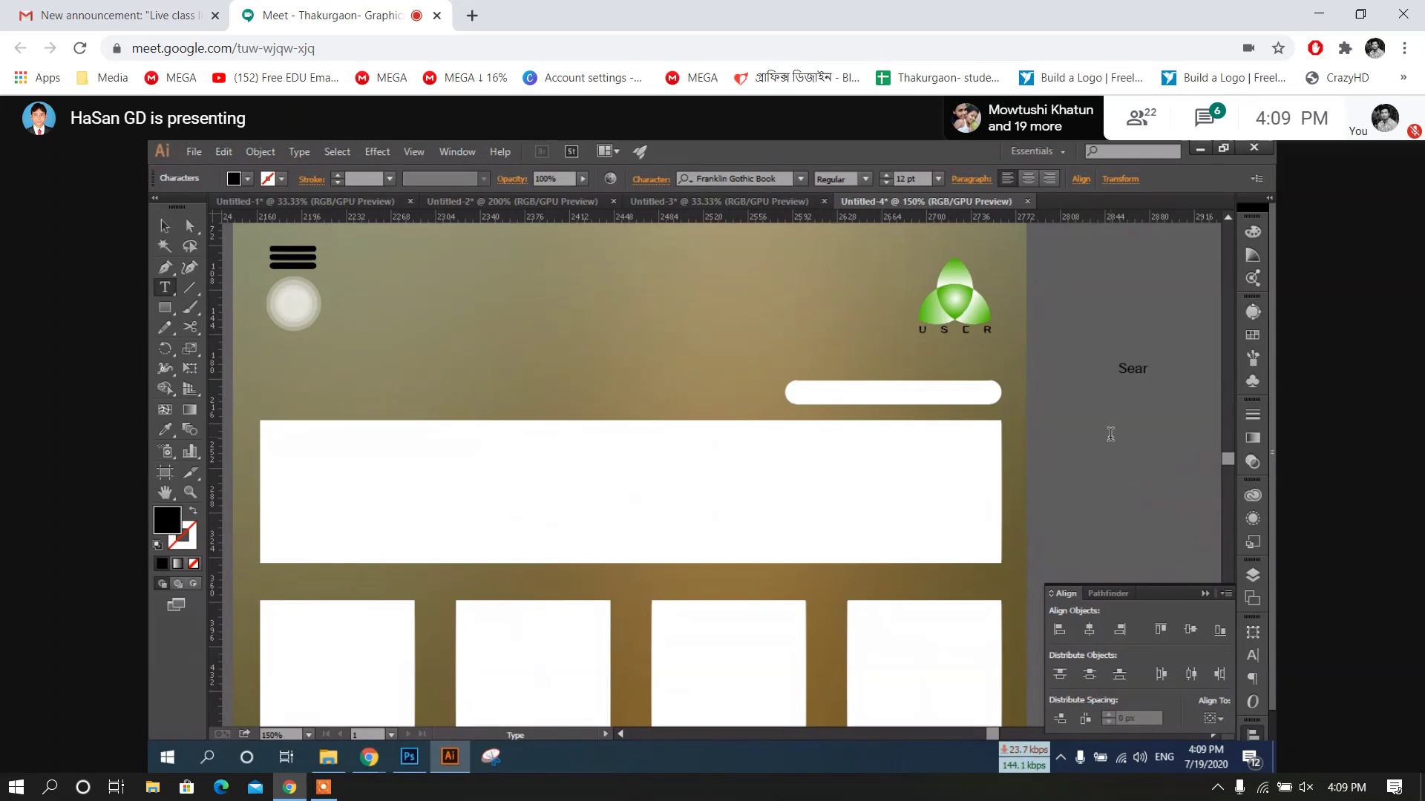
key("Escape")
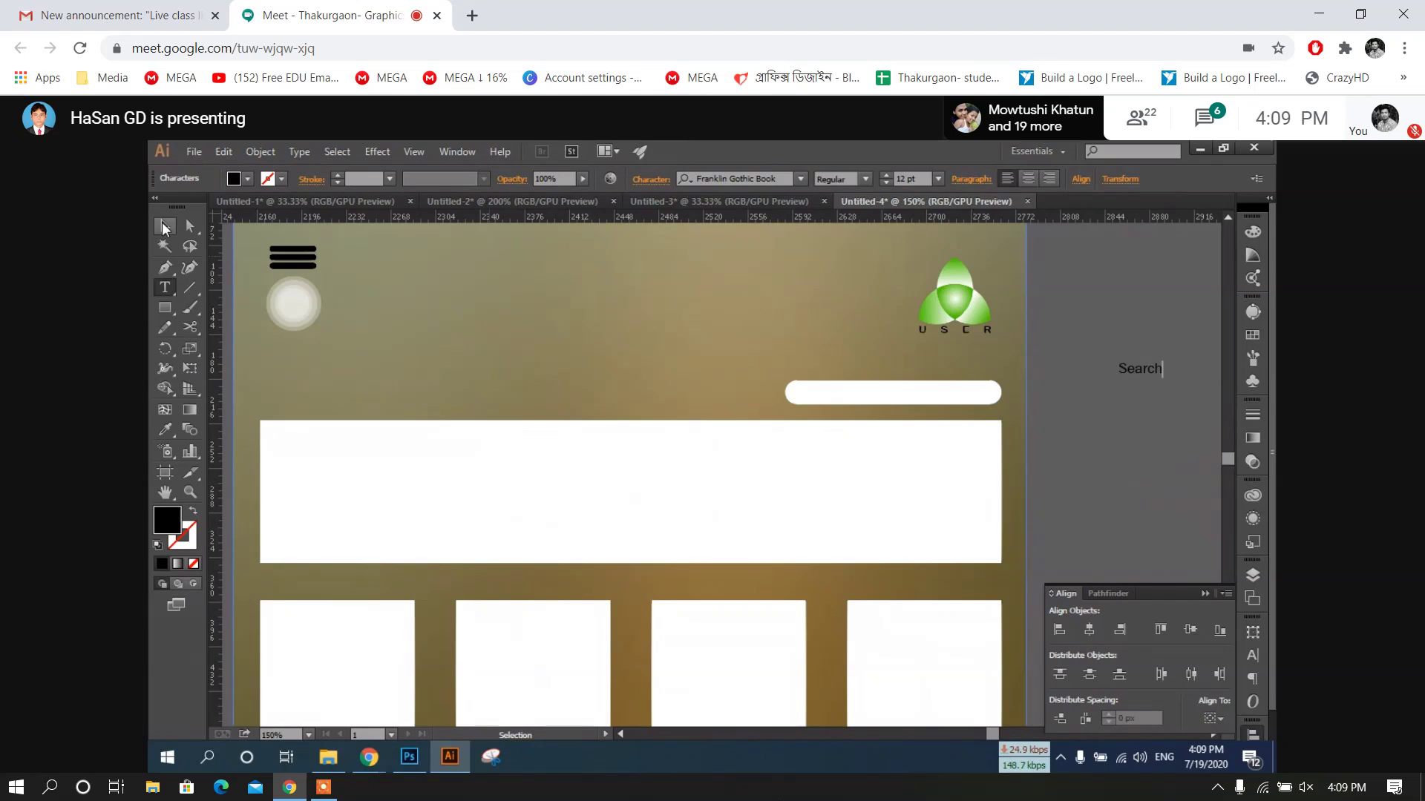
left_click_drag(1117, 370, 921, 401)
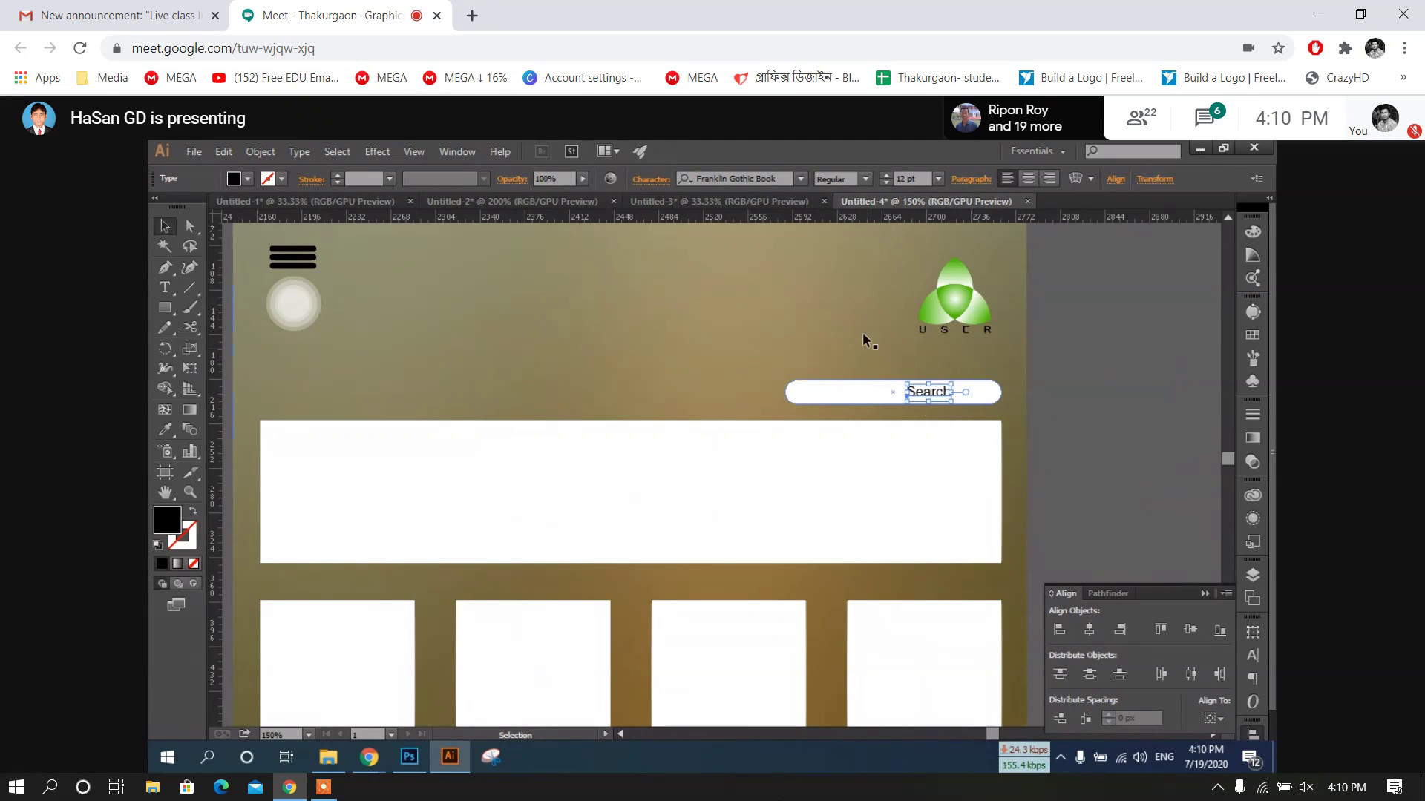
left_click(865, 340)
Copy the word "Search" from the search bar's text and look it up on the Font Awesome cheatsheet, examining the matching icons
double_click(938, 393)
key("ctrl+c")
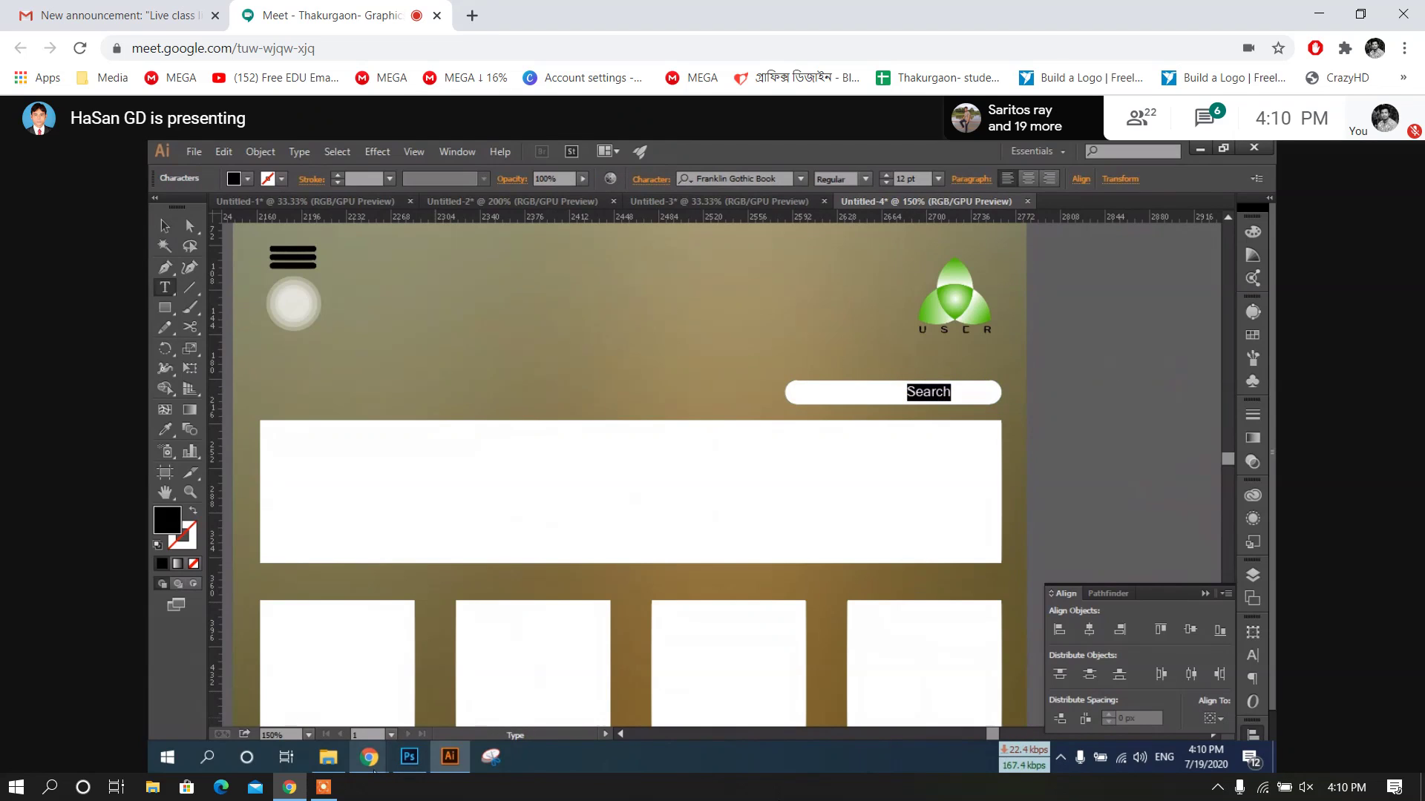
left_click(310, 681)
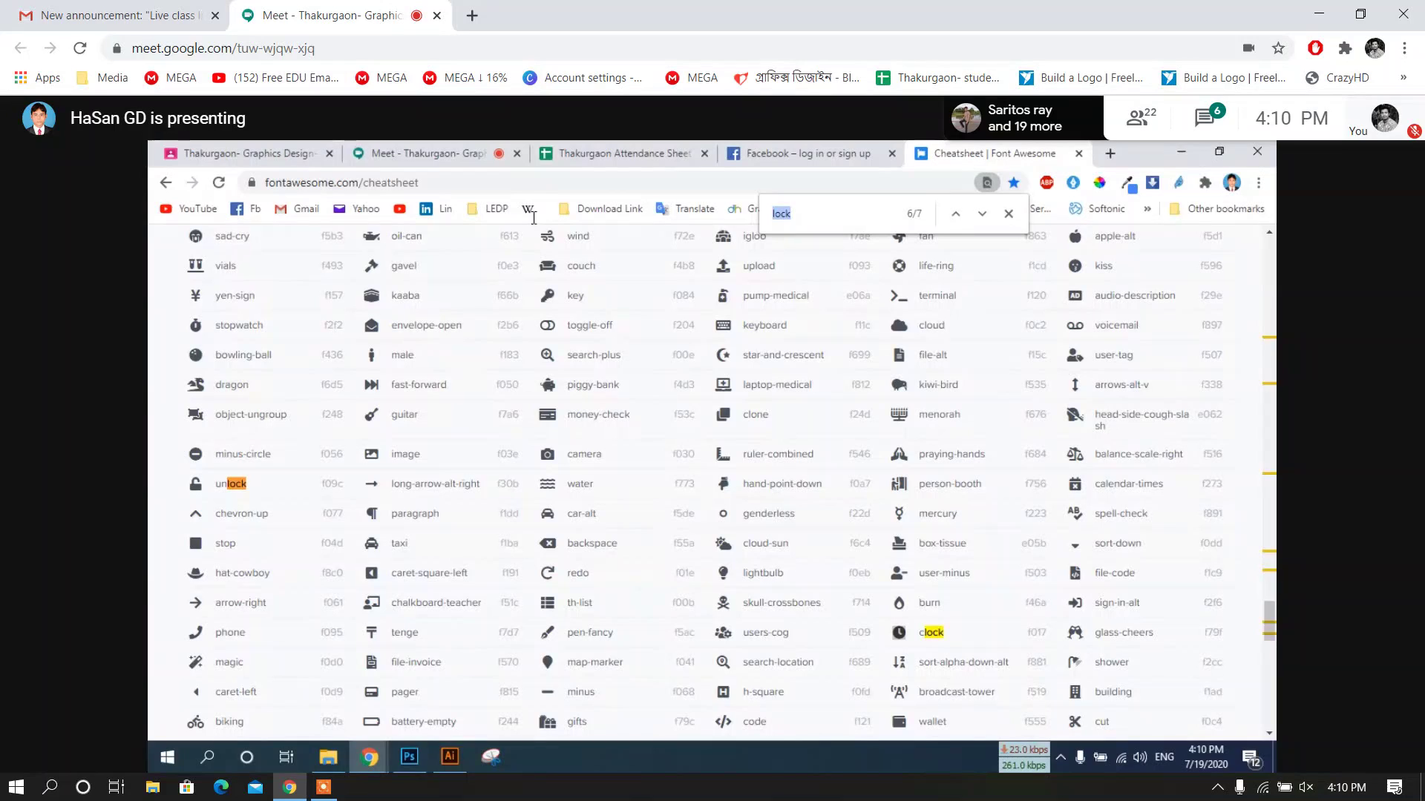
key("ctrl+v")
key("Return")
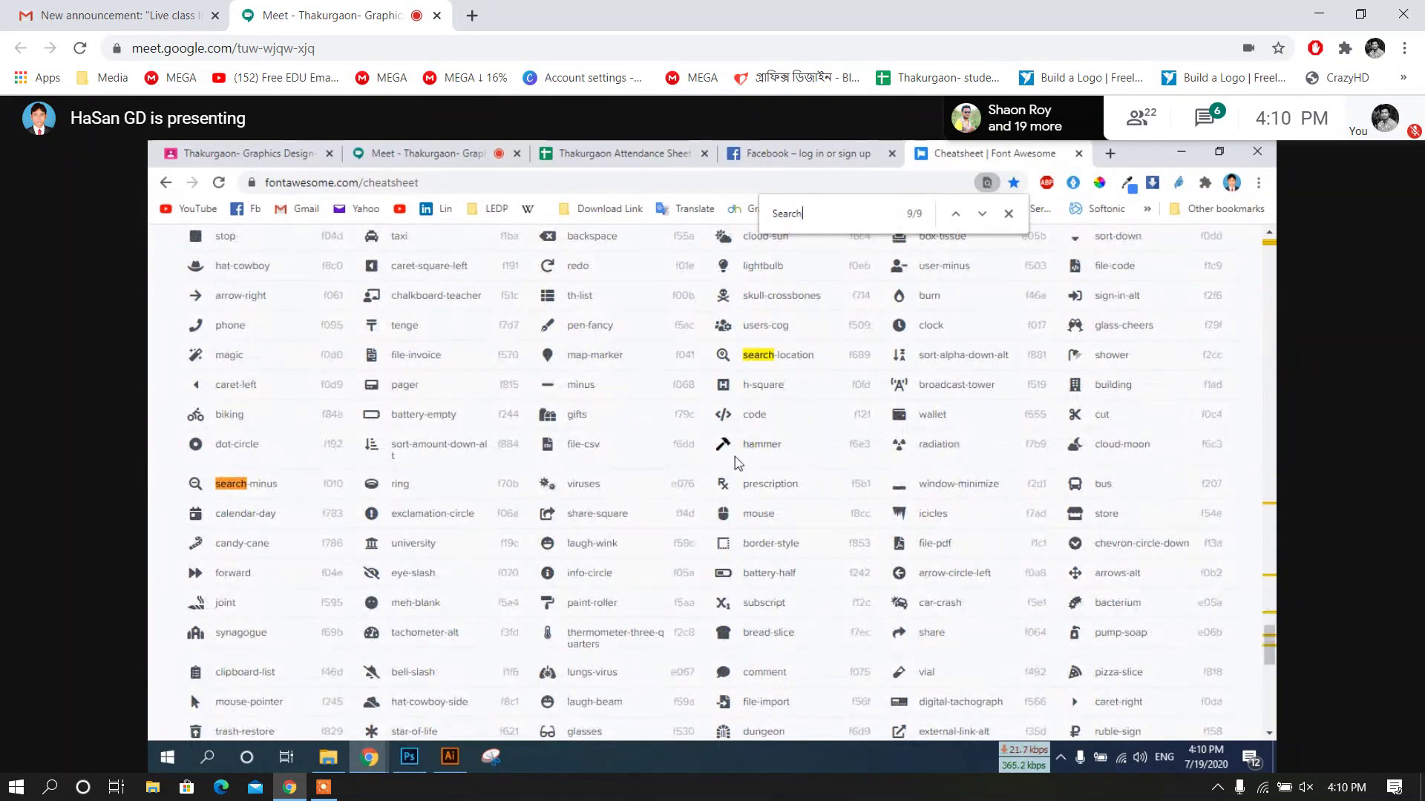
scroll(771, 427, "down", 1)
scroll(772, 427, "down", 5)
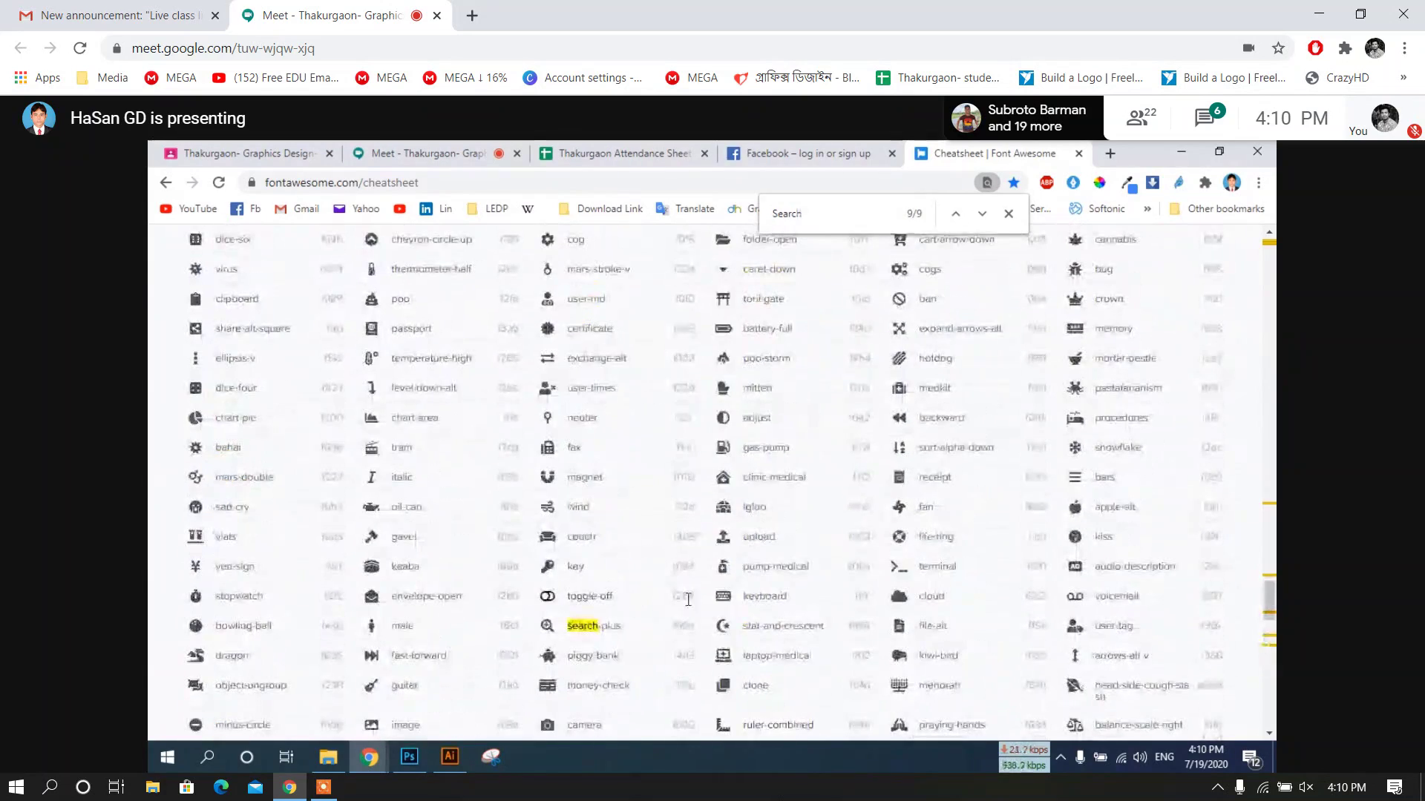
scroll(712, 531, "down", 5)
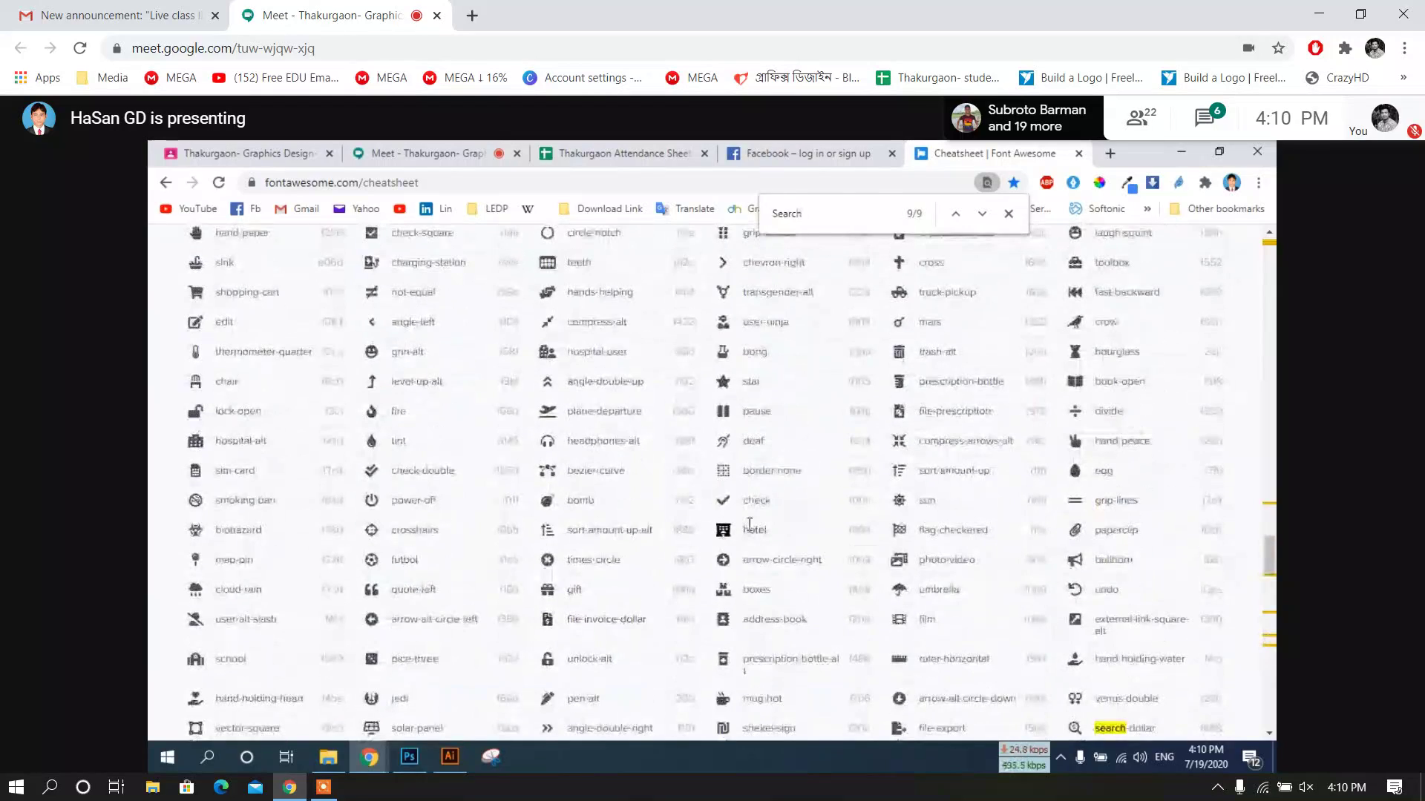
scroll(713, 530, "up", 5)
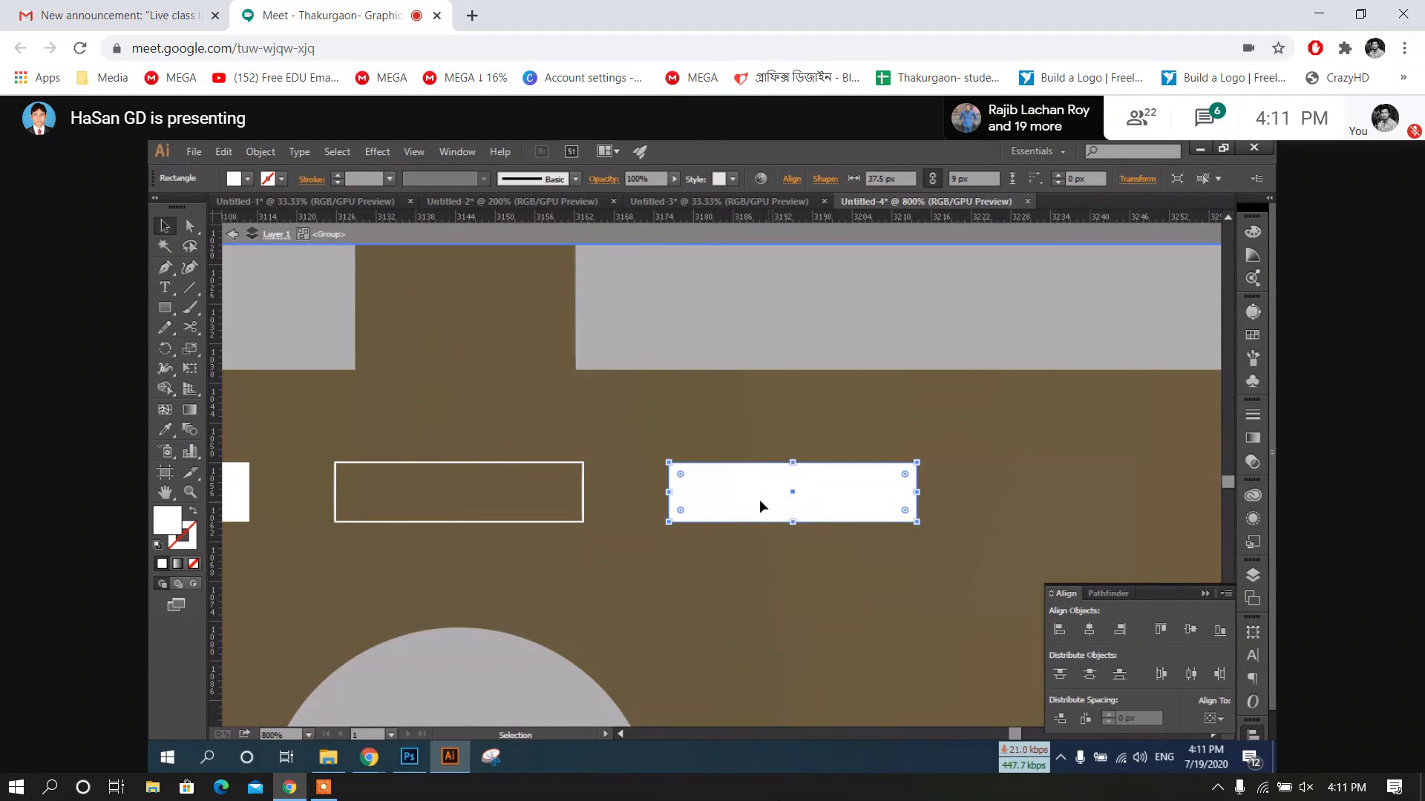
Turn the third bar of the third screen's bar group into an unfilled white outline with a 0.25 pt stroke
left_click(191, 510)
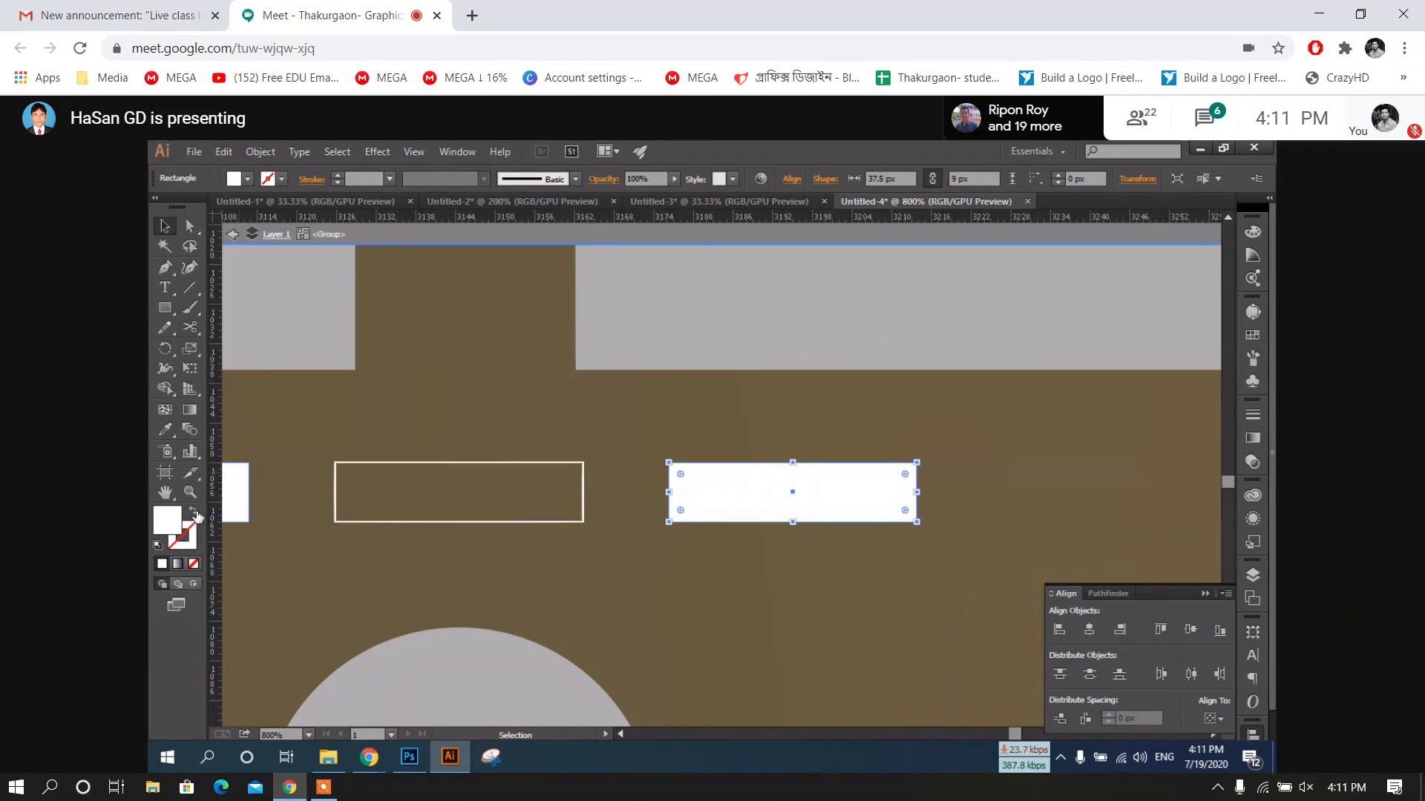
left_click(388, 179)
left_click(401, 198)
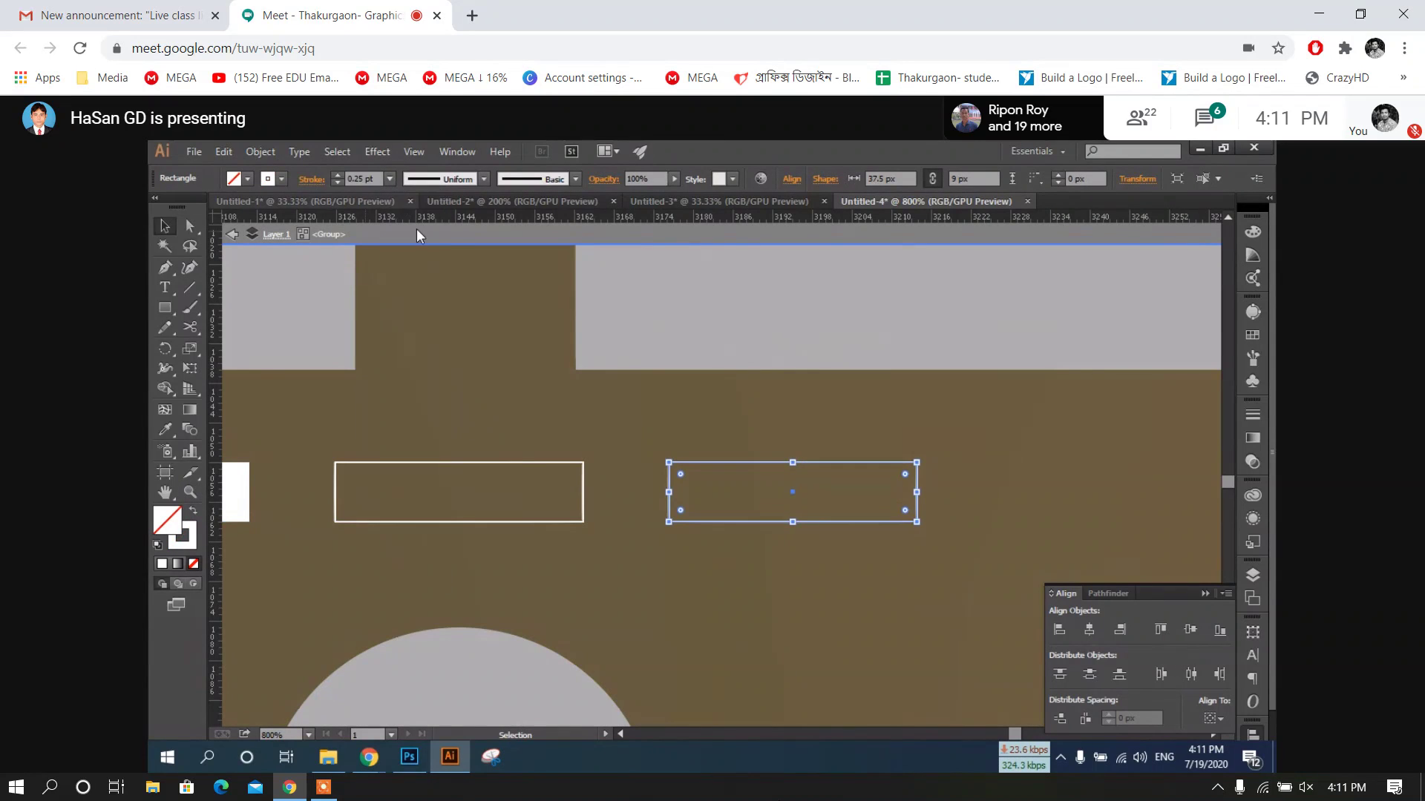
Swap the middle bar's stroke back to a solid white fill in the third screen's bar group and leave the group
left_click(519, 463)
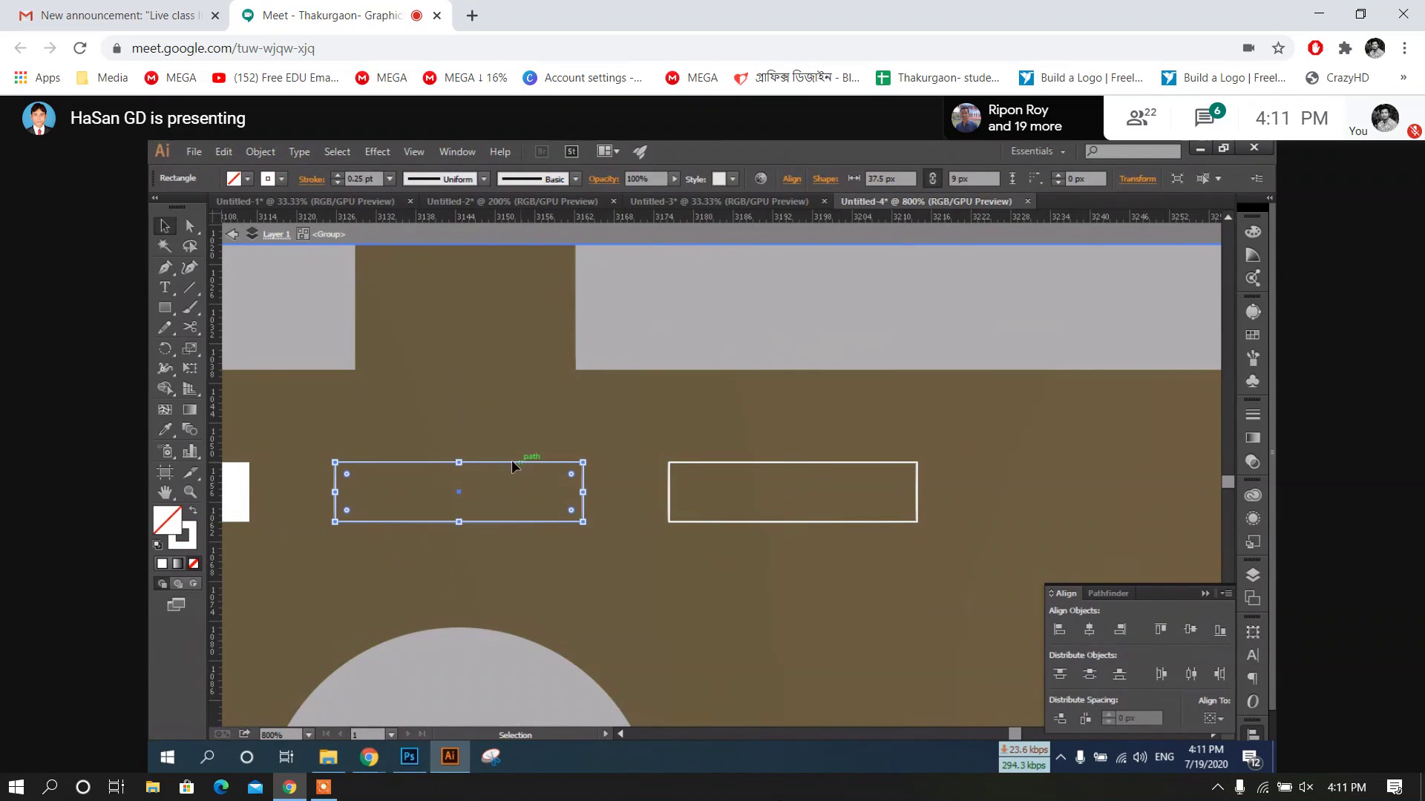
left_click(193, 512)
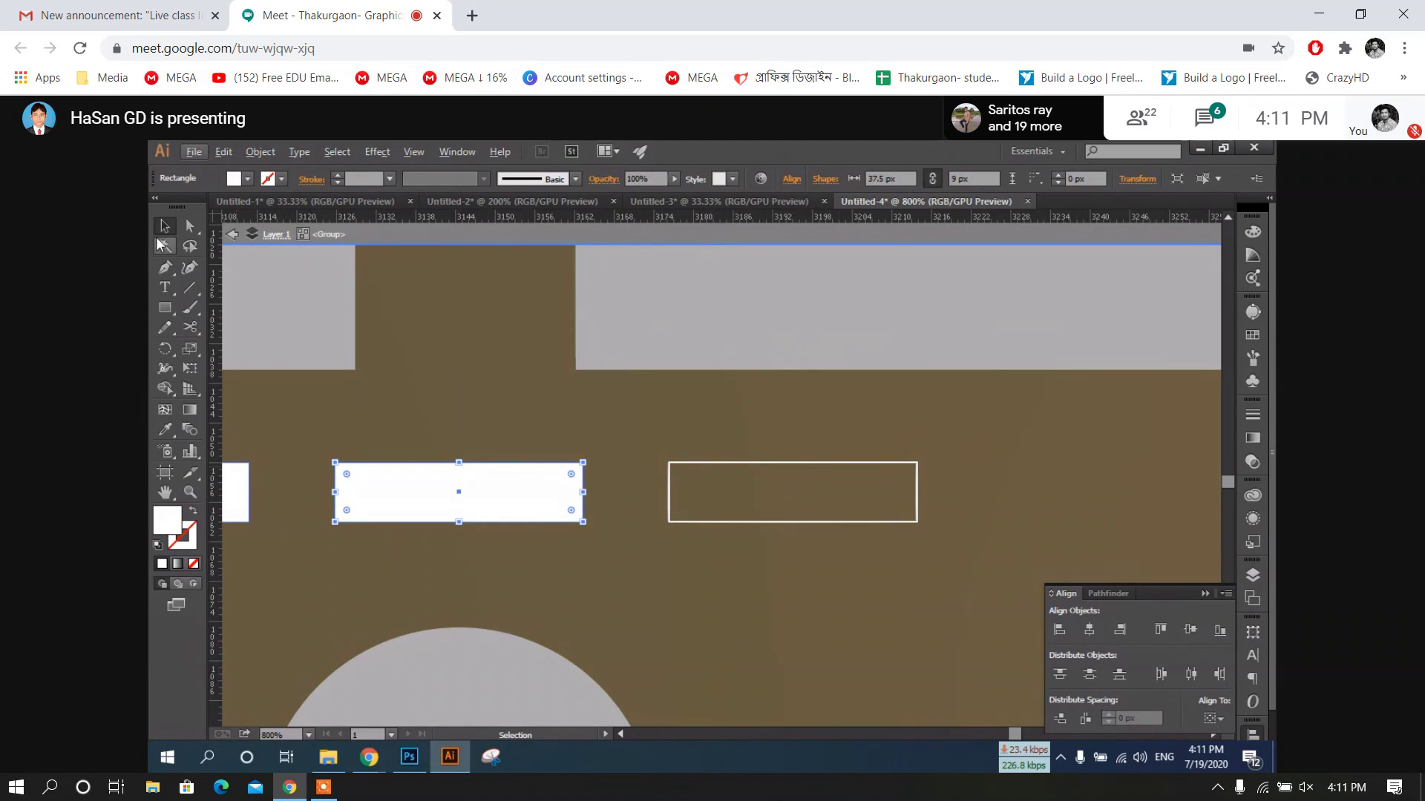
left_click(416, 364)
scroll(498, 436, "down", 5)
scroll(507, 446, "down", 1)
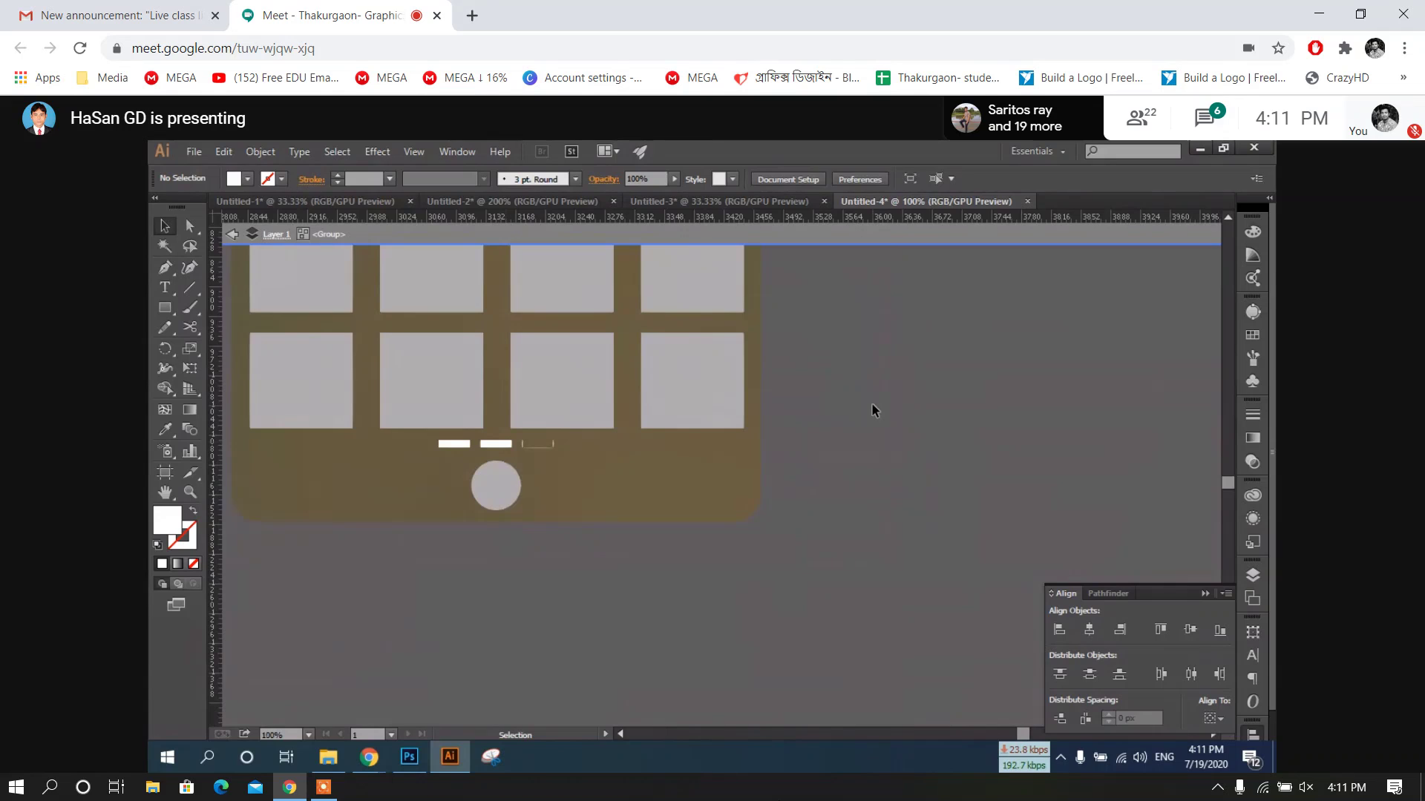
left_click_drag(838, 401, 834, 554)
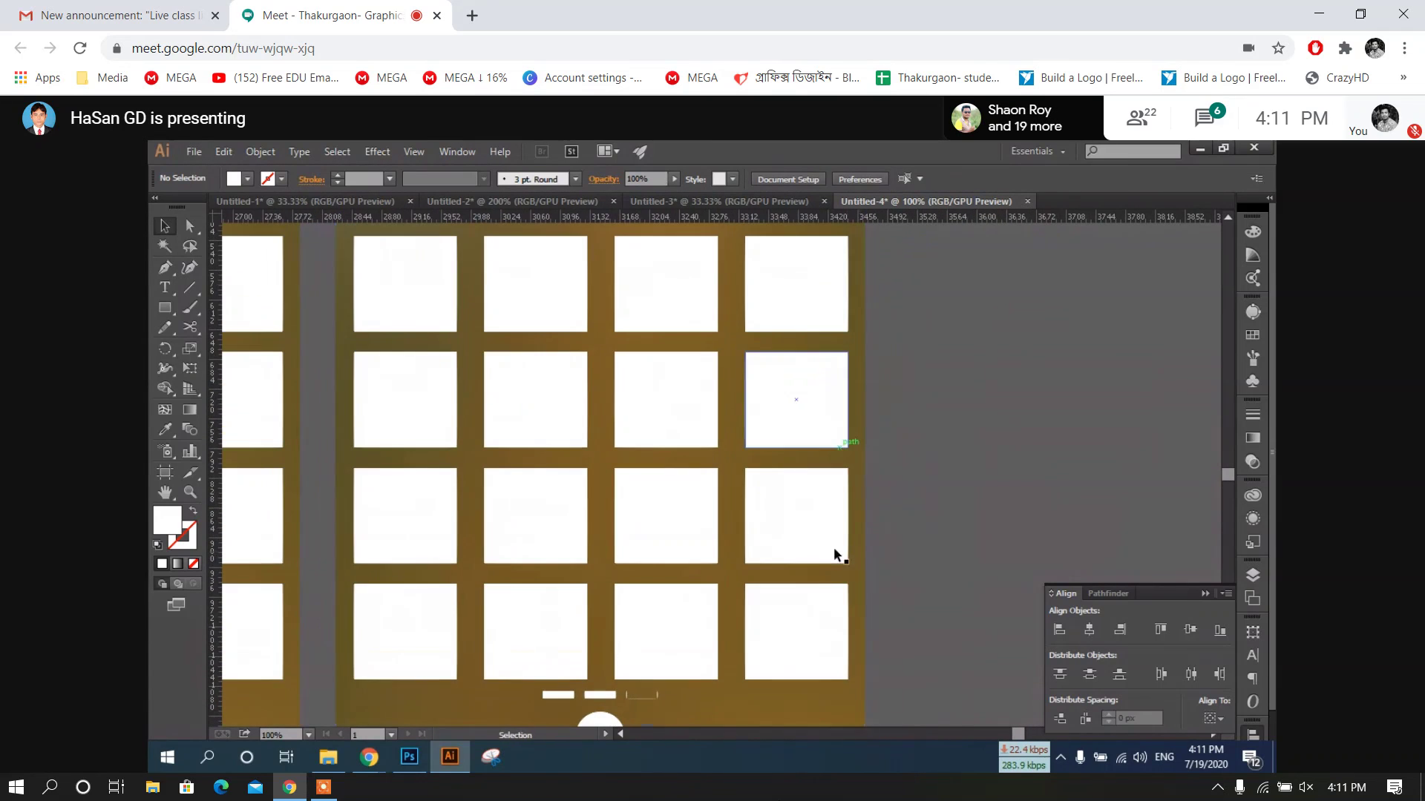
scroll(821, 547, "down", 2)
left_click(675, 367)
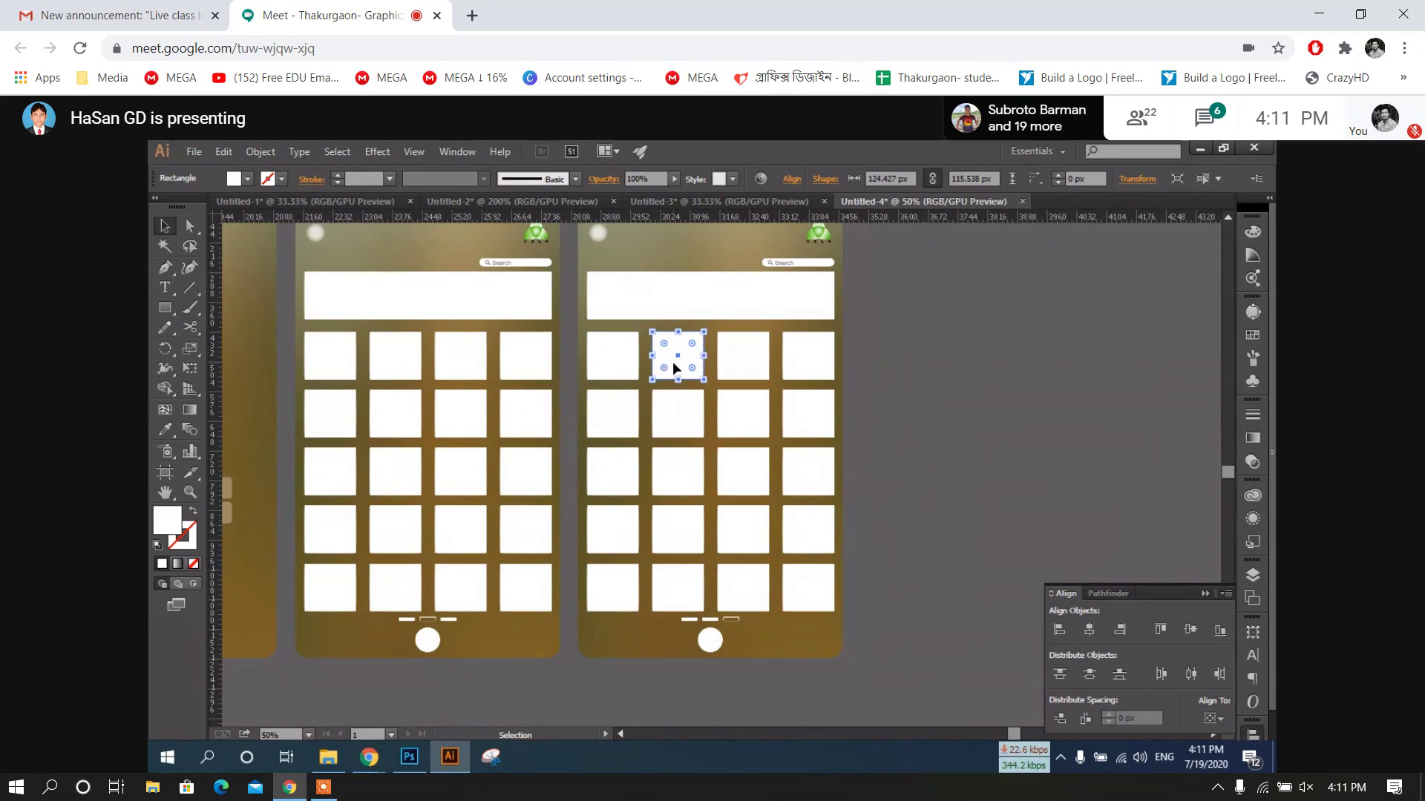
left_click(844, 444)
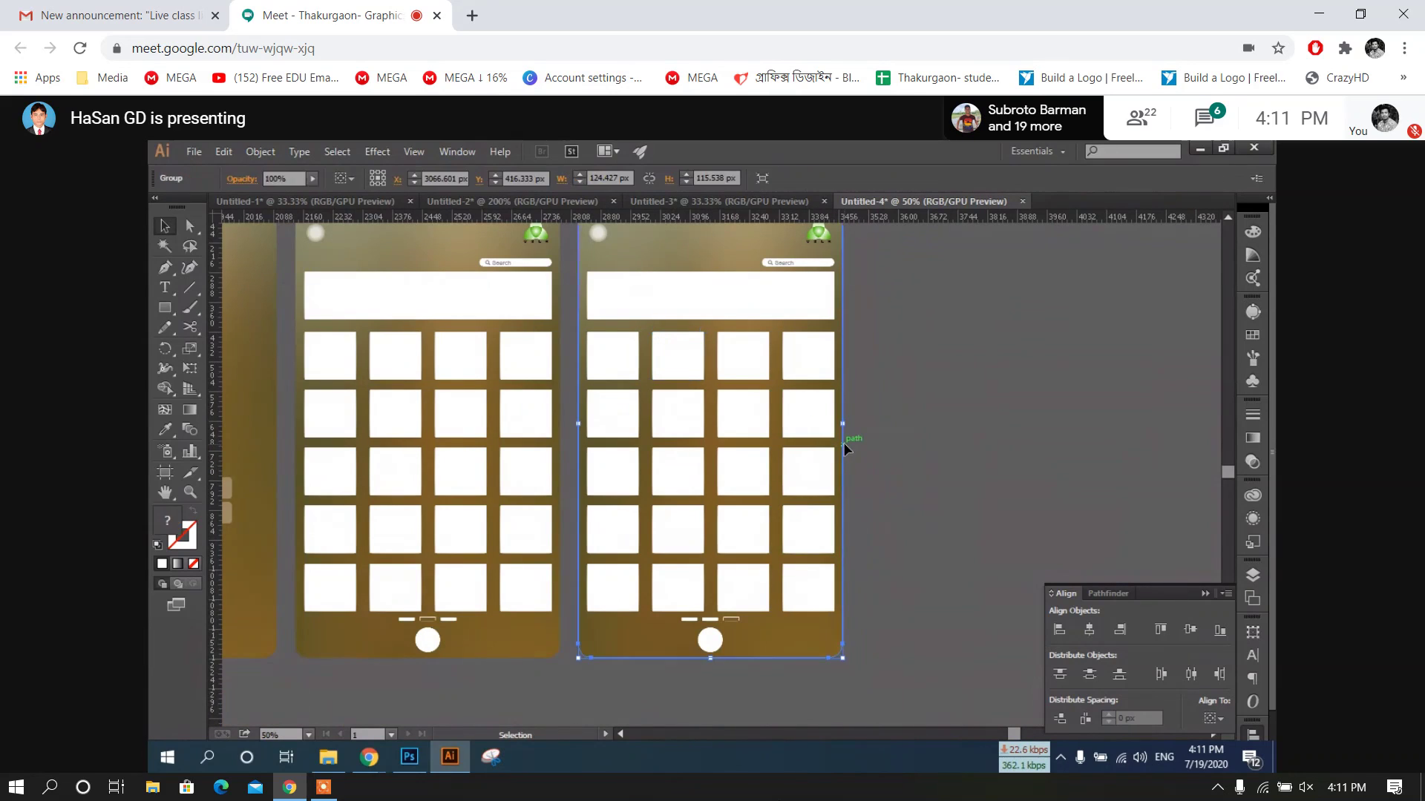
scroll(846, 460, "down", 2)
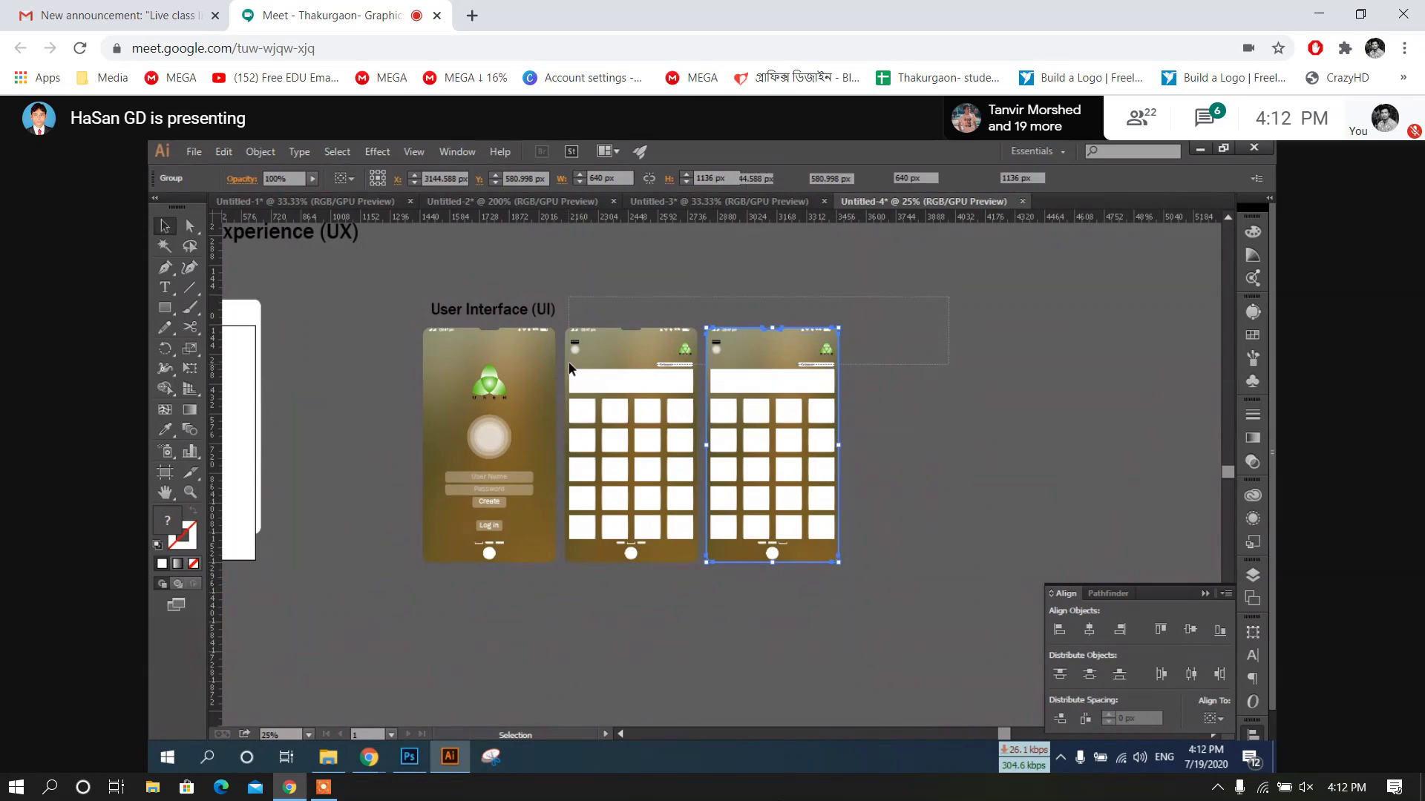
left_click(570, 369, "shift")
key("ctrl+shift+a")
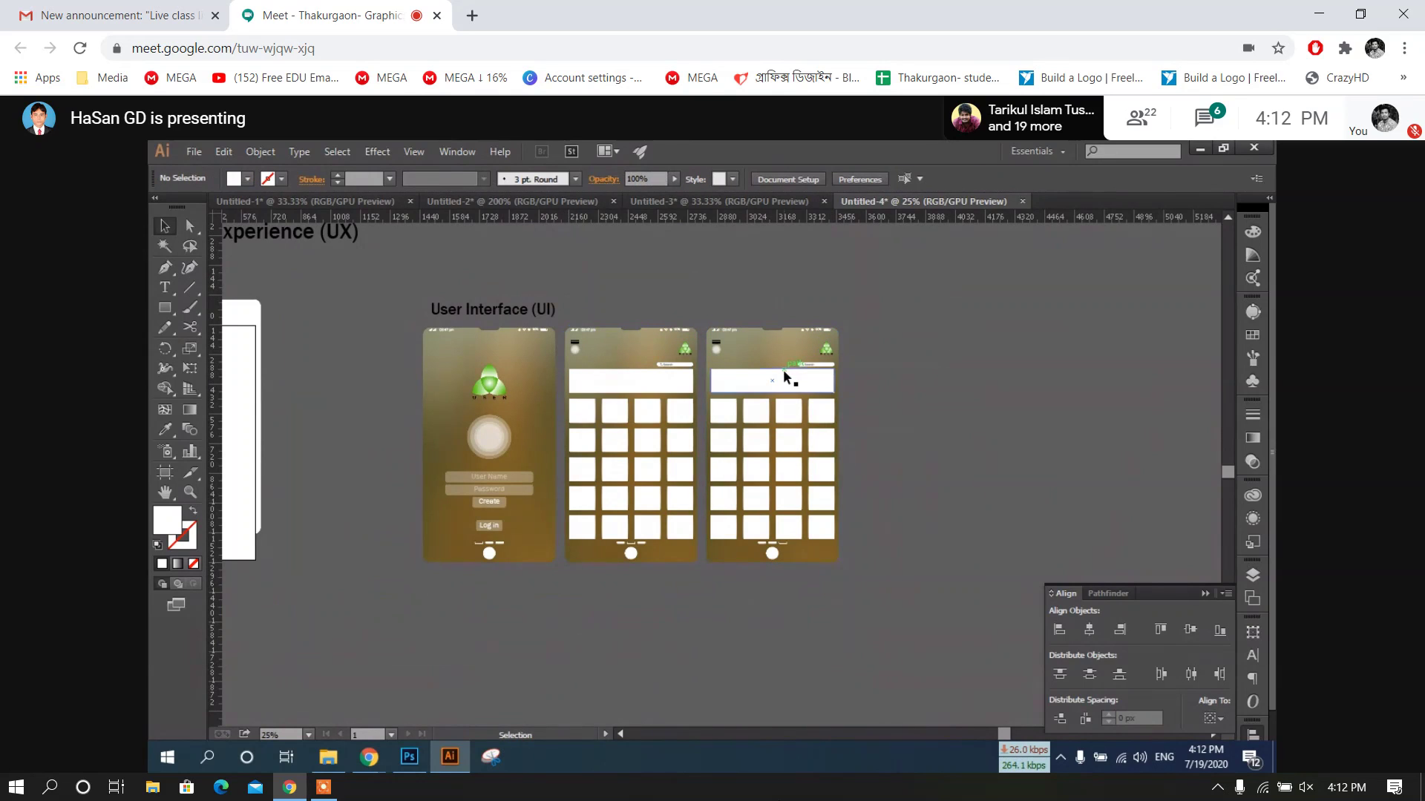
Delete all the grid squares on the third screen except the first one in the first row
scroll(847, 475, "up", 4)
scroll(834, 426, "down", 2)
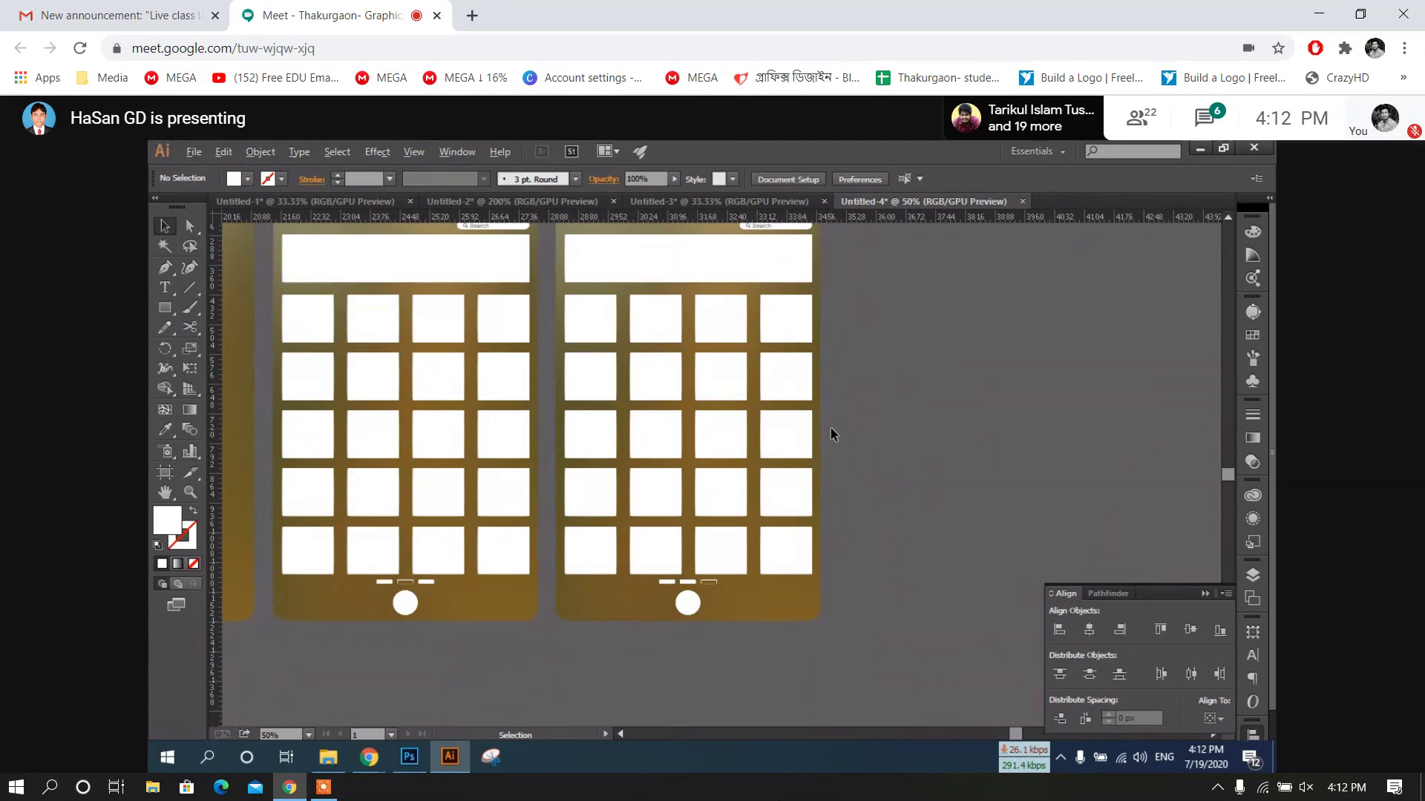
left_click_drag(846, 307, 586, 552)
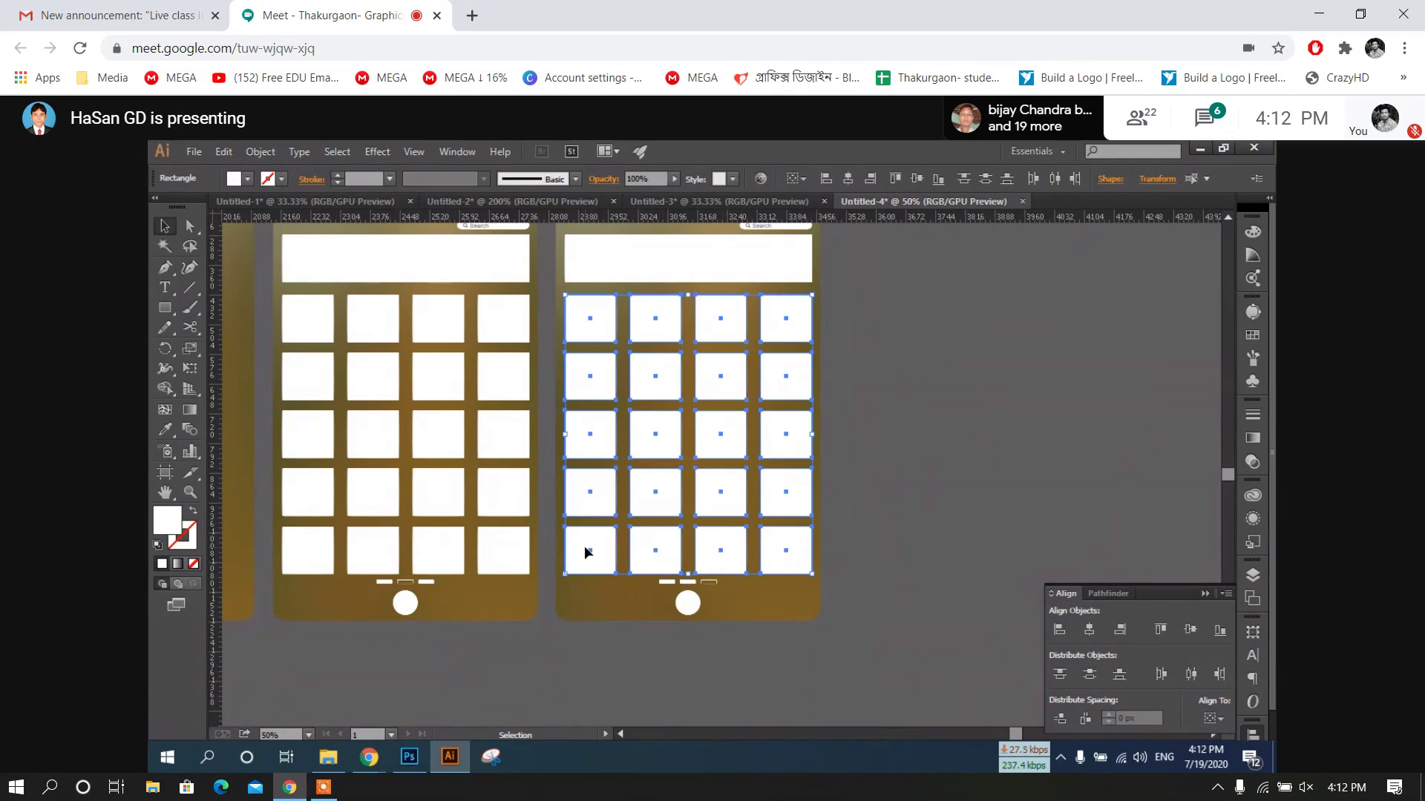
left_click(880, 395)
left_click_drag(845, 332, 661, 517)
key("Delete")
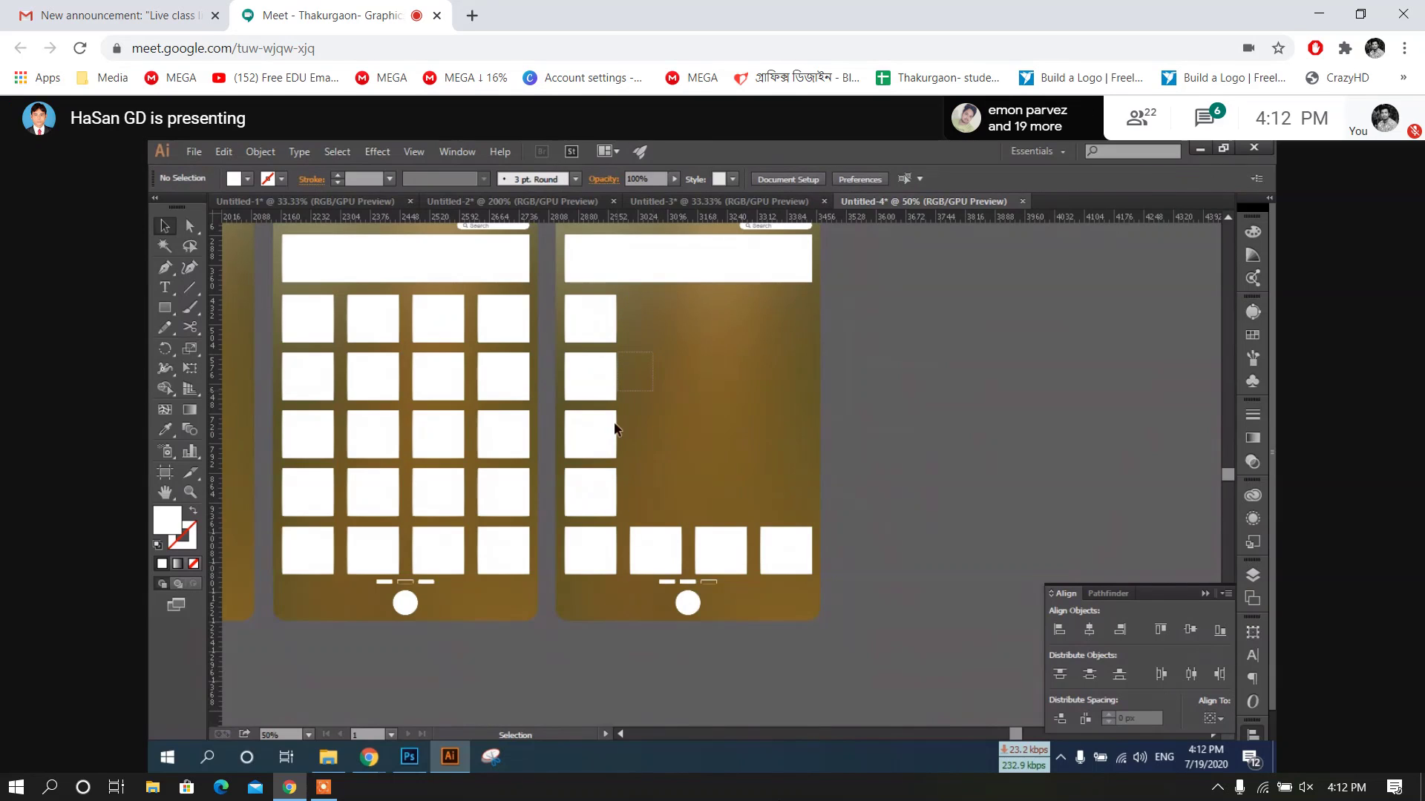
left_click_drag(614, 428, 601, 544)
key("Delete")
left_click_drag(799, 536, 705, 551)
key("Delete")
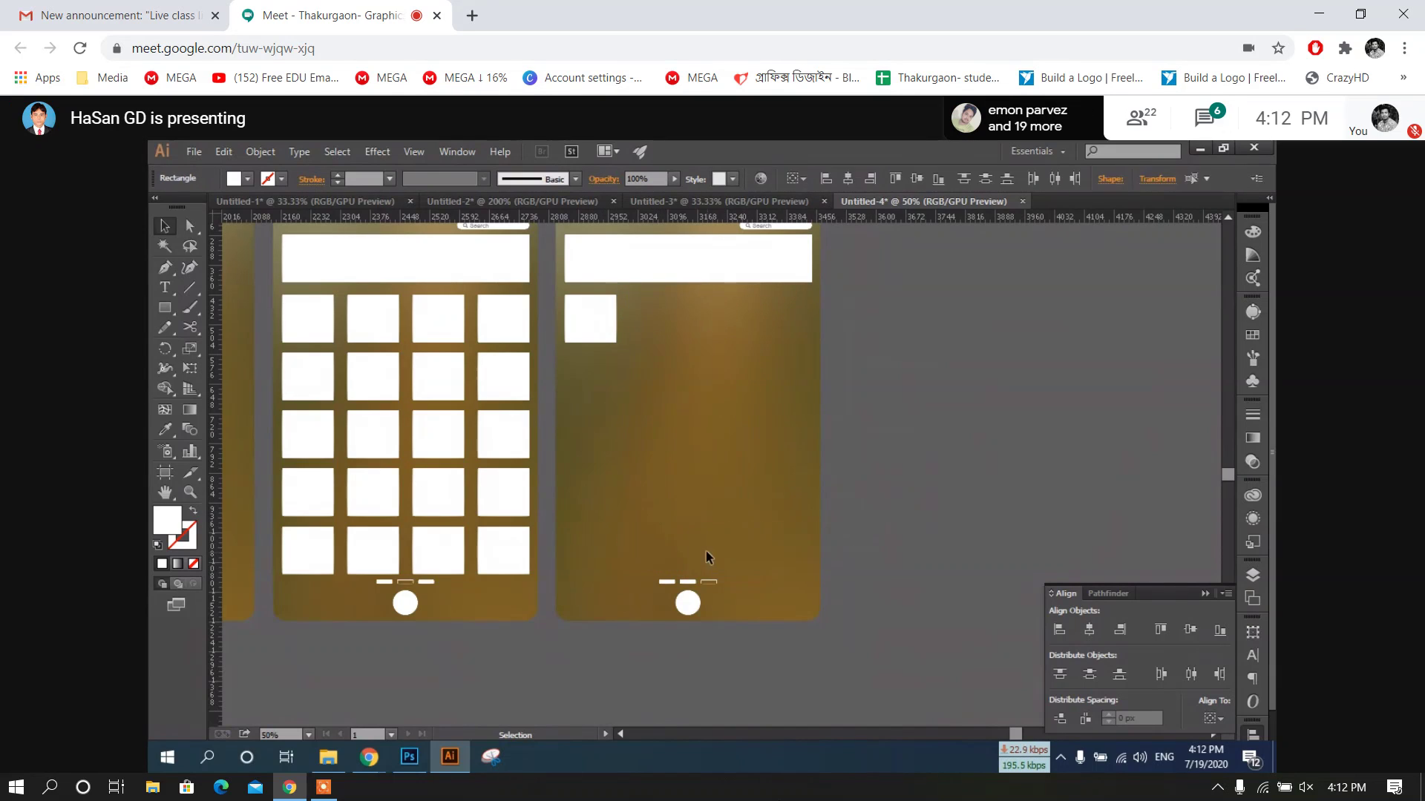
Enlarge the remaining white square into one large content panel spanning the third screen's former grid area, ending just above the bar group
left_click(600, 334)
left_click_drag(615, 342, 813, 586)
left_click_drag(690, 529, 699, 564)
left_click(895, 502)
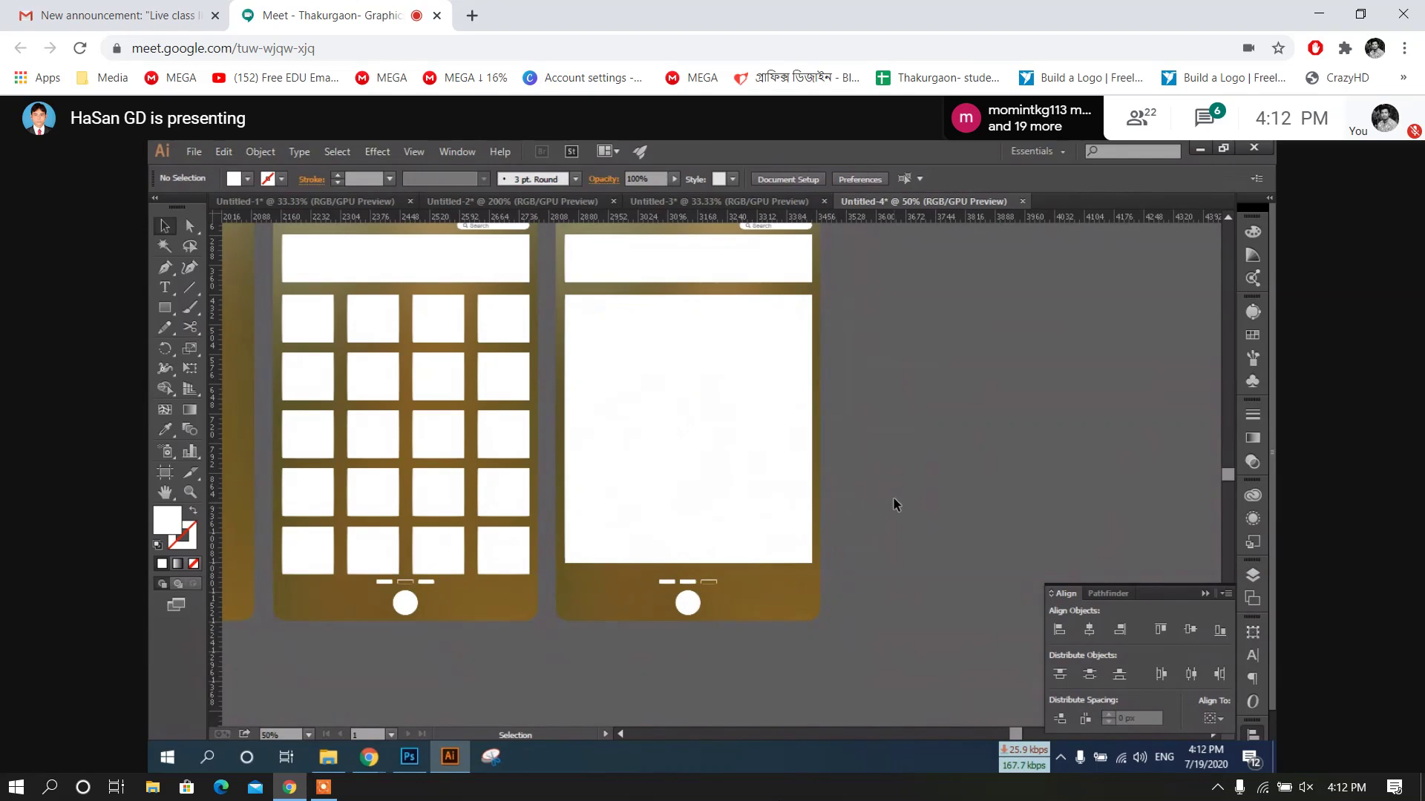
Copy the large heading "User Experience (UX)" and place the copy above the second screen
scroll(824, 467, "down", 2)
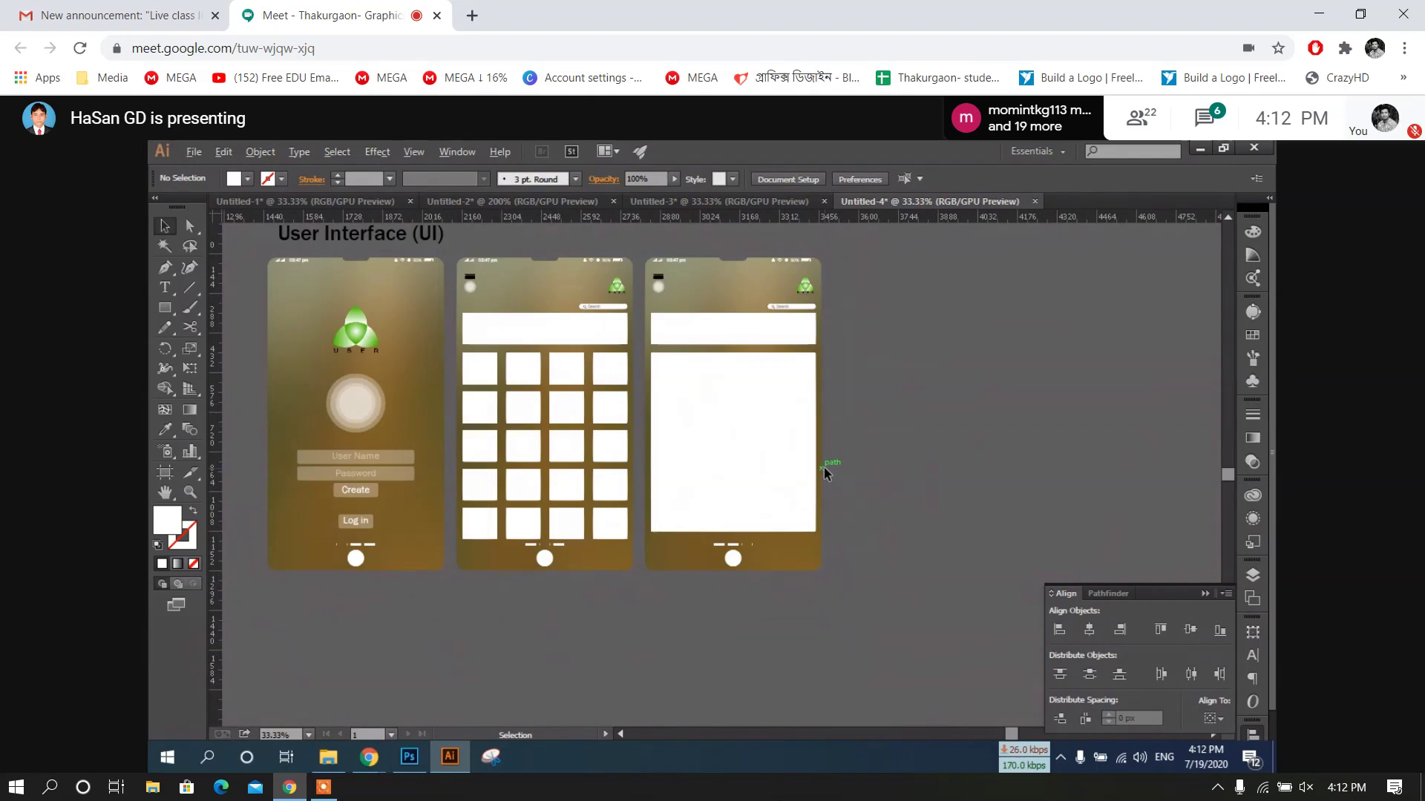
left_click_drag(941, 440, 979, 460)
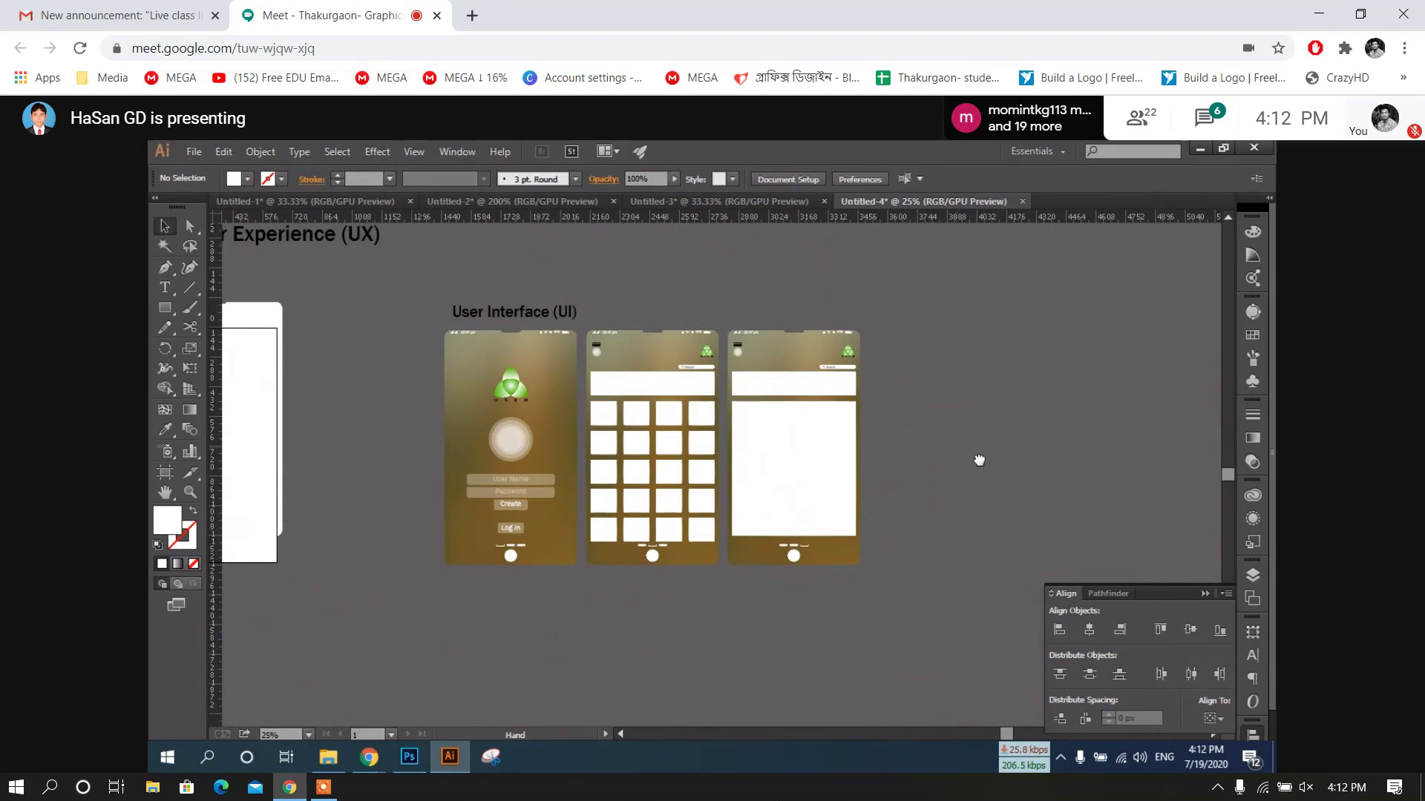
scroll(977, 457, "up", 2)
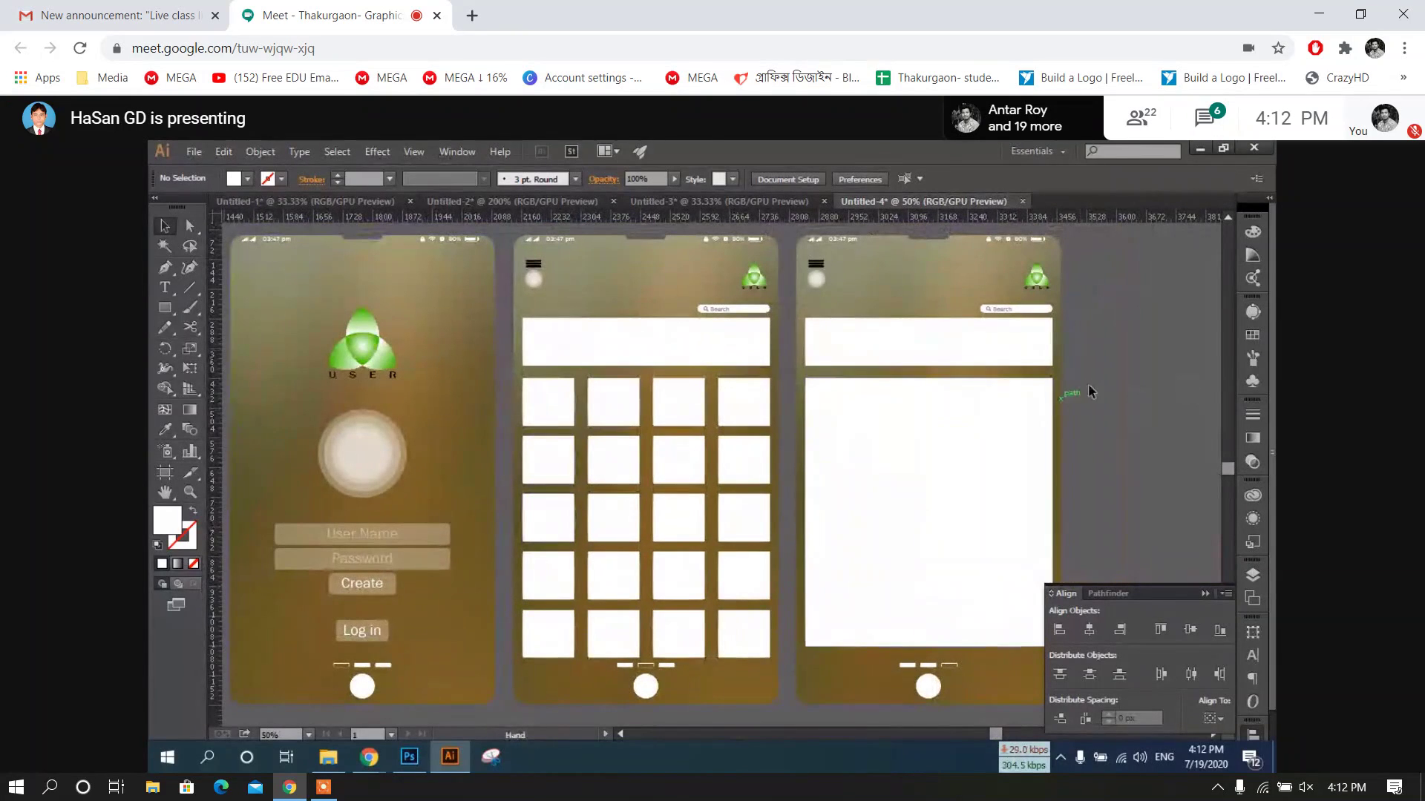
scroll(1070, 398, "down", 2)
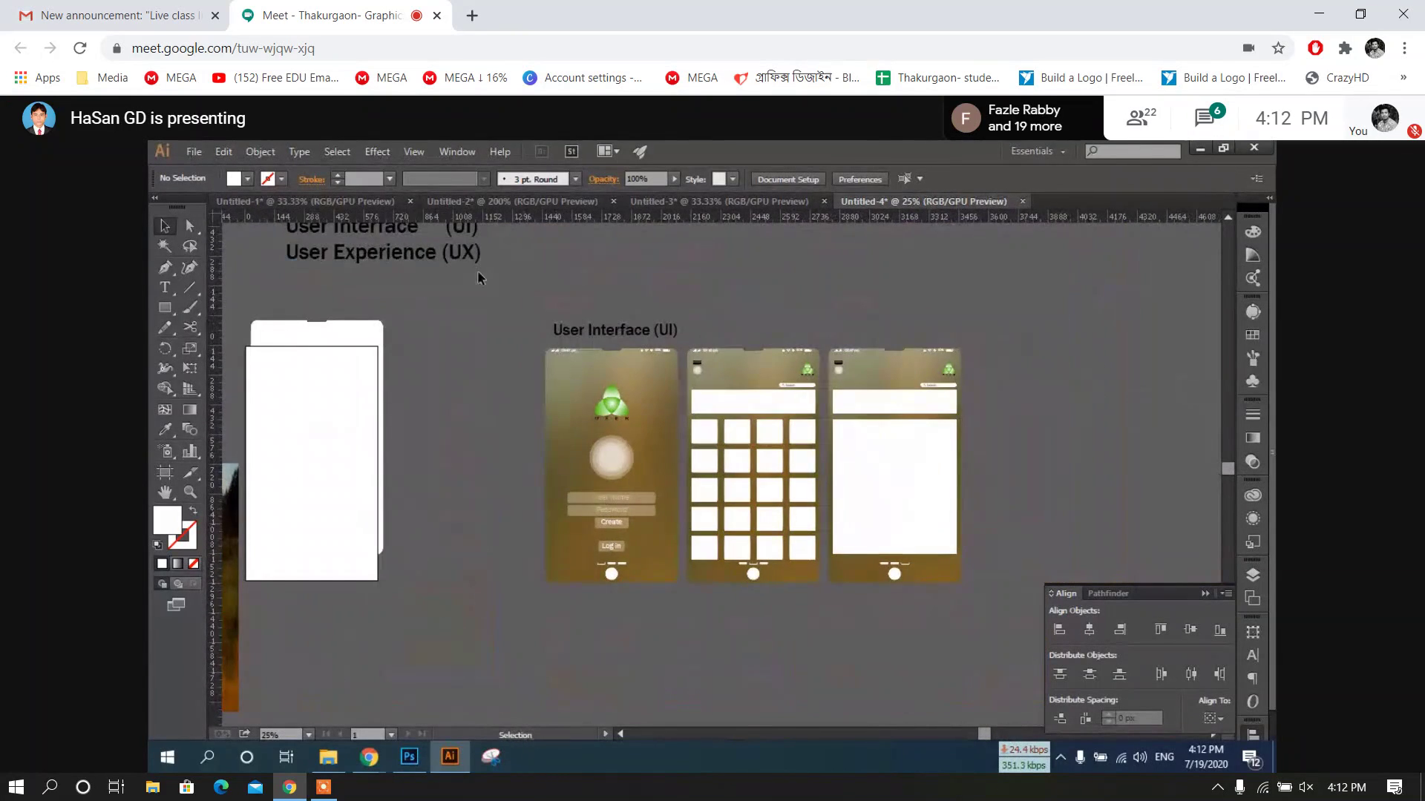
left_click(445, 253)
triple_click(445, 254)
key("ctrl+c")
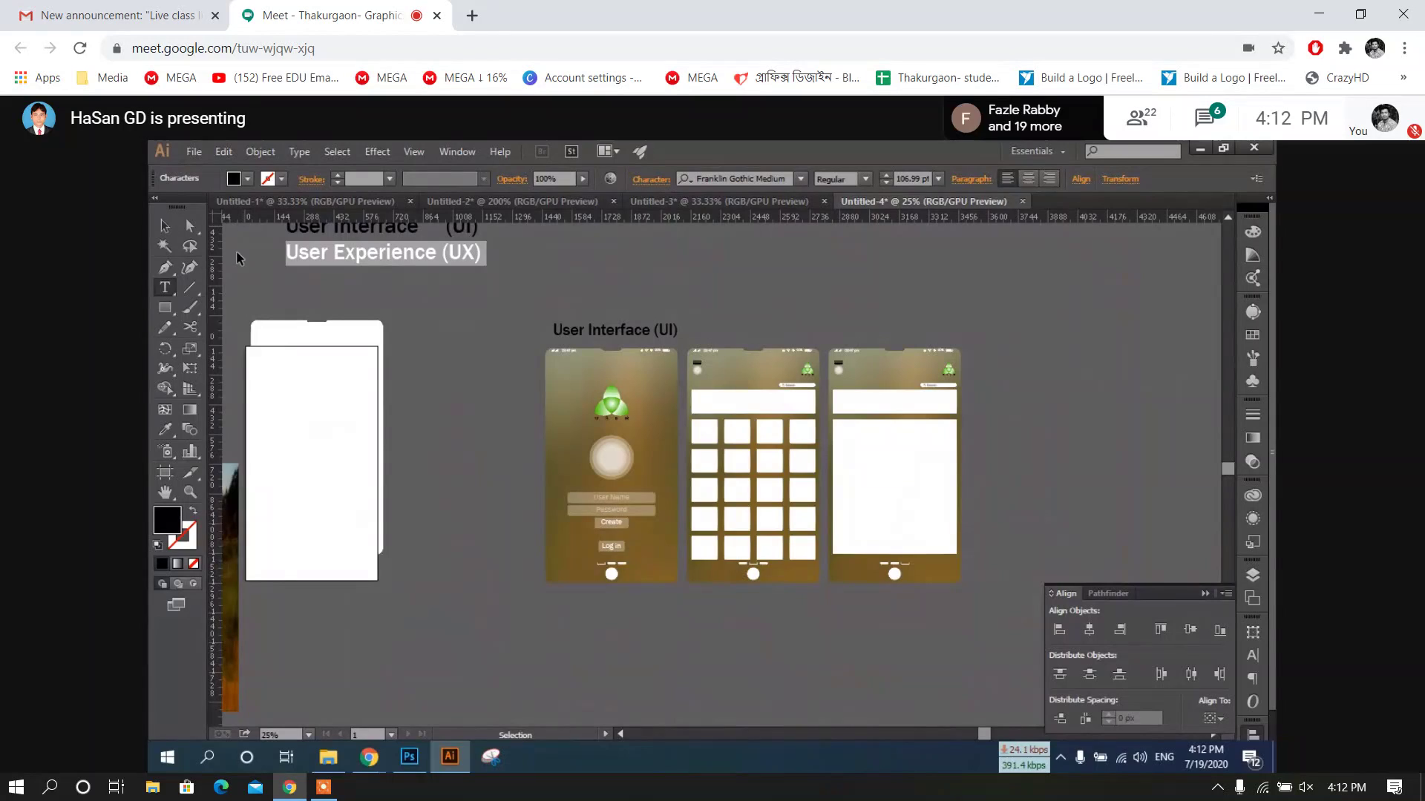
left_click(166, 227)
left_click(669, 279)
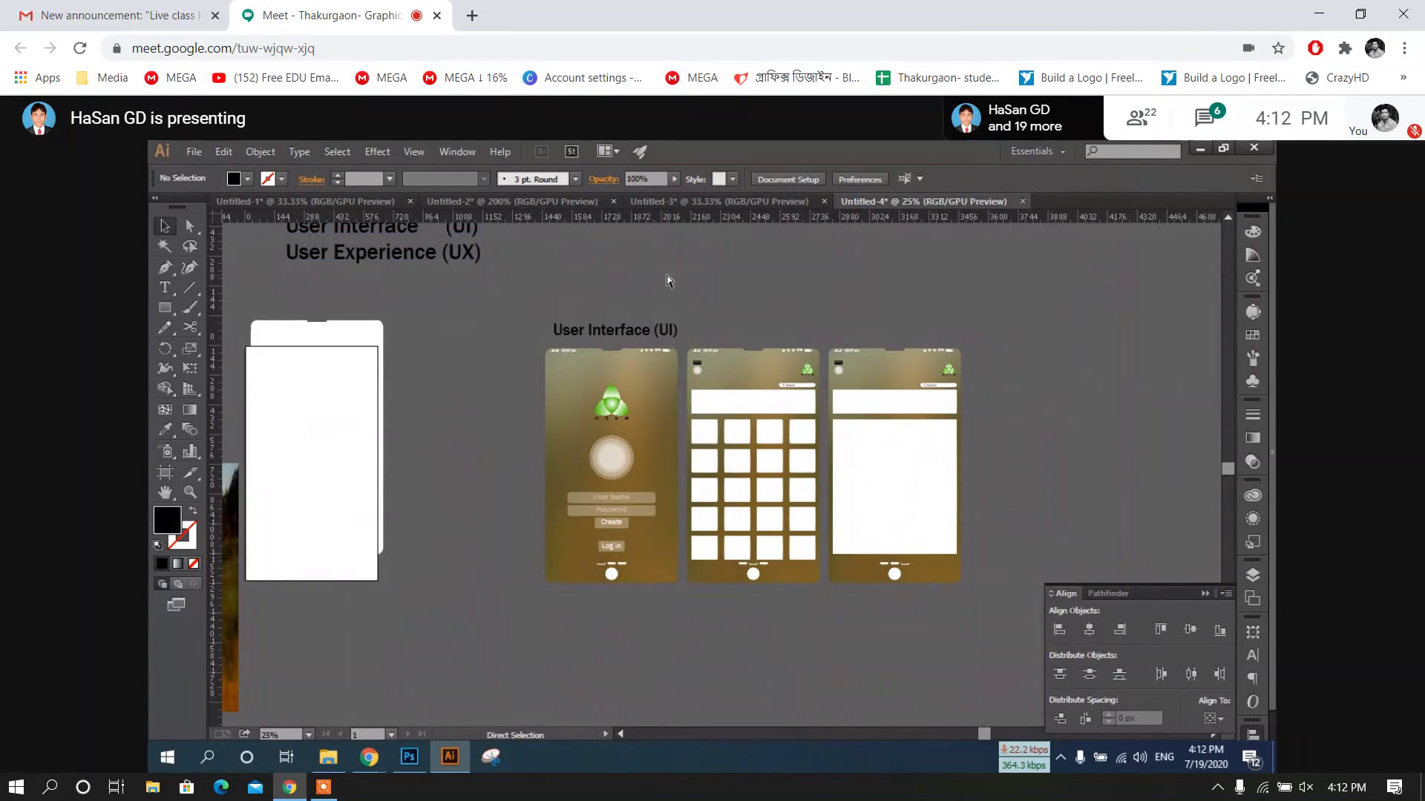
key("ctrl+v")
left_click_drag(716, 458, 795, 324)
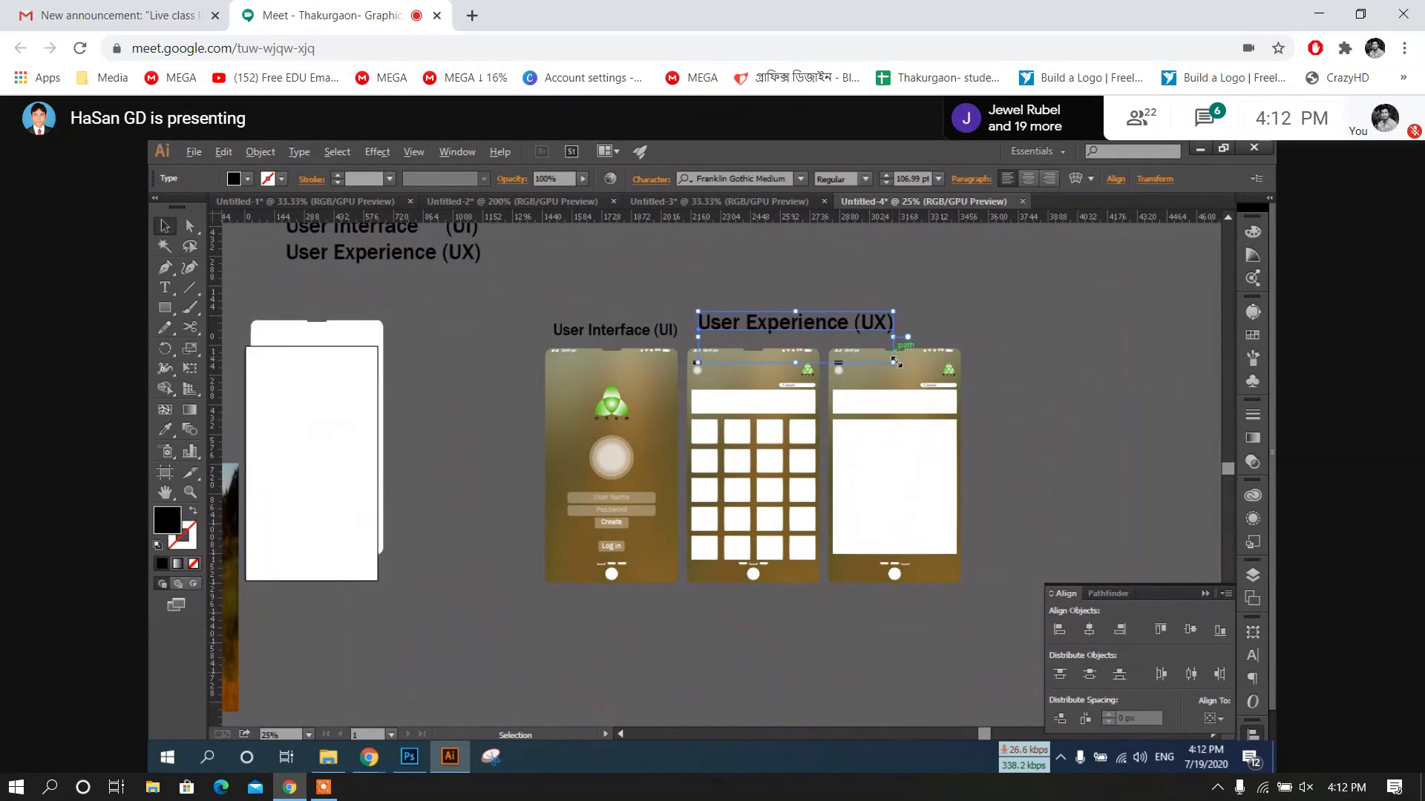
Scale the copied "User Experience (UX)" heading down to 70.73 pt, about the second screen's width, and remove its empty second line
left_click_drag(895, 340, 829, 346)
double_click(776, 318)
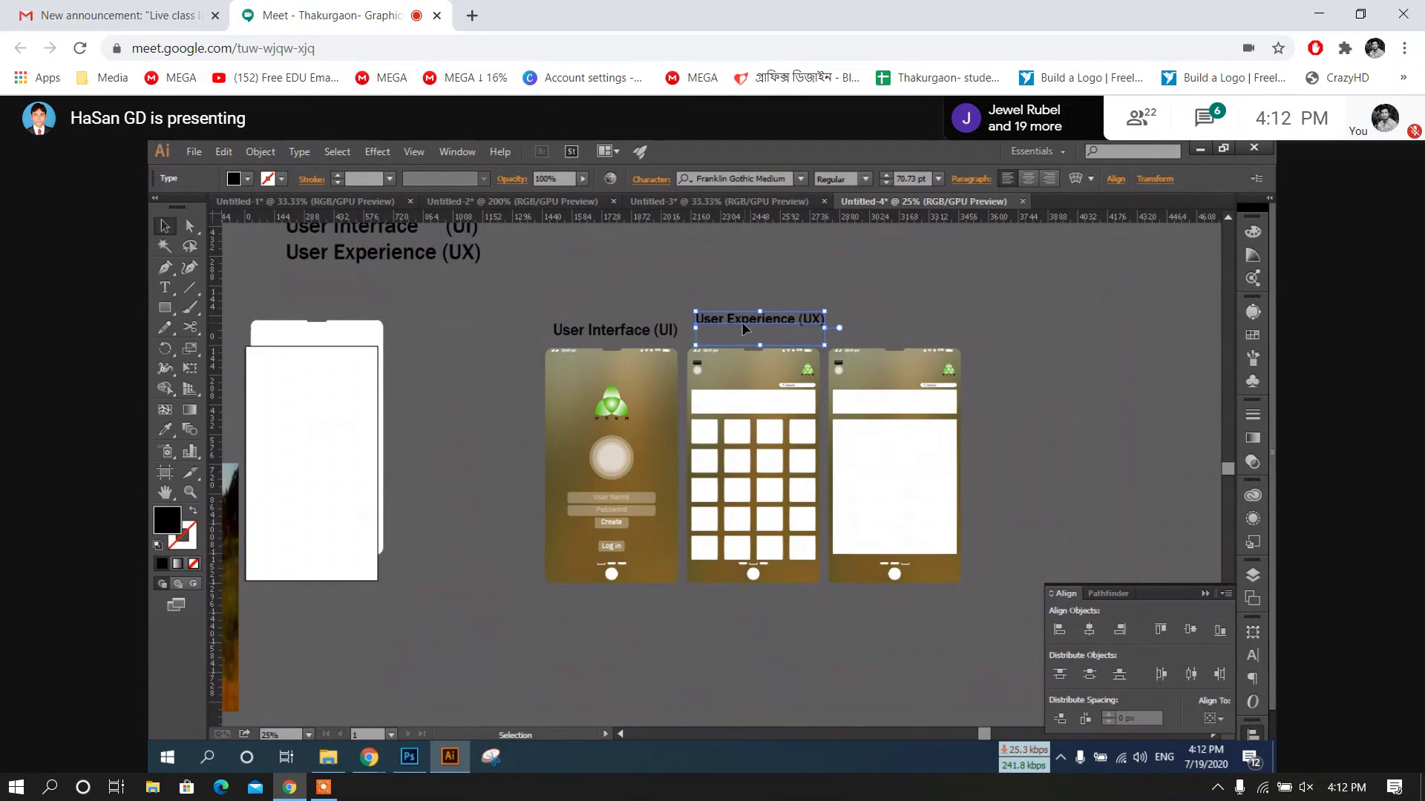
key("ctrl+a")
left_click(823, 317)
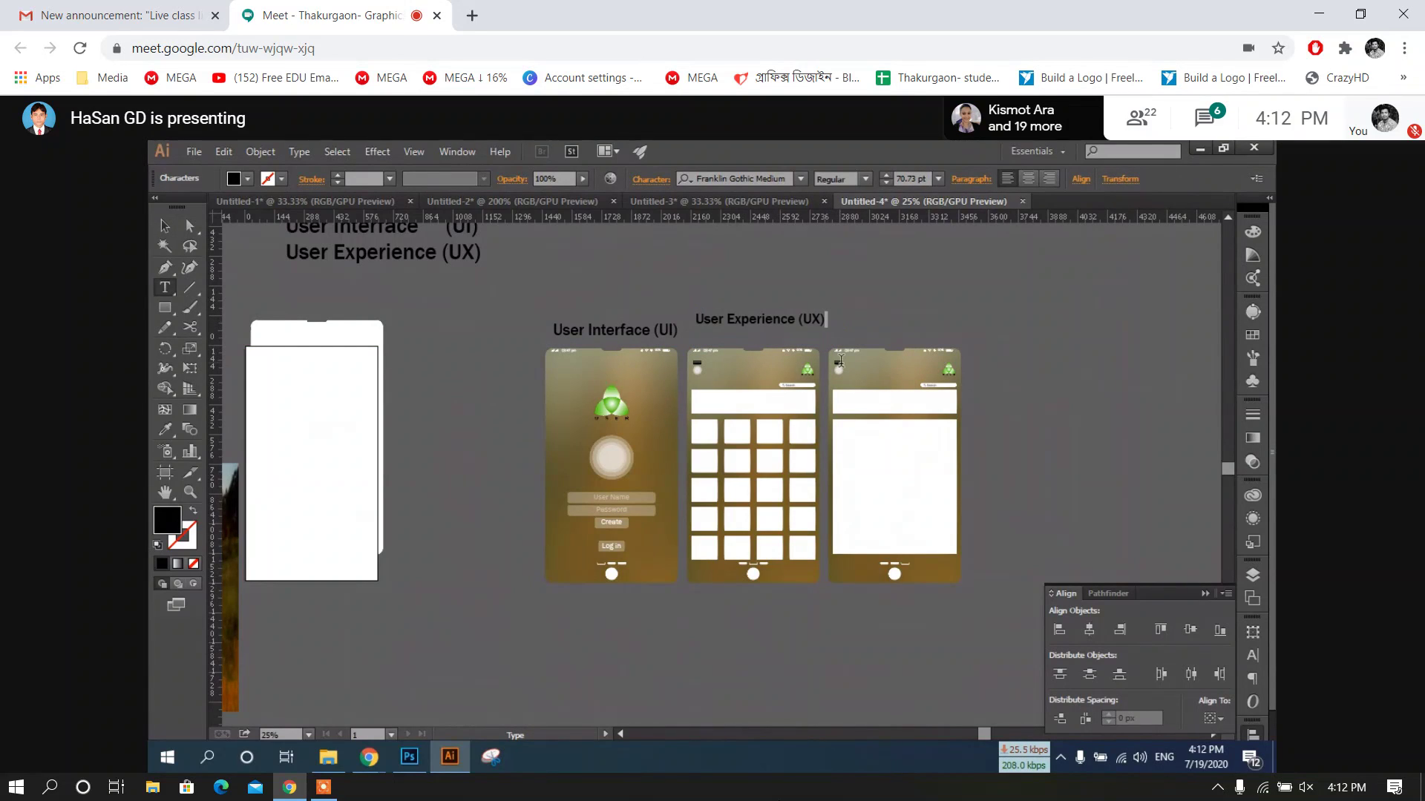
left_click(164, 225)
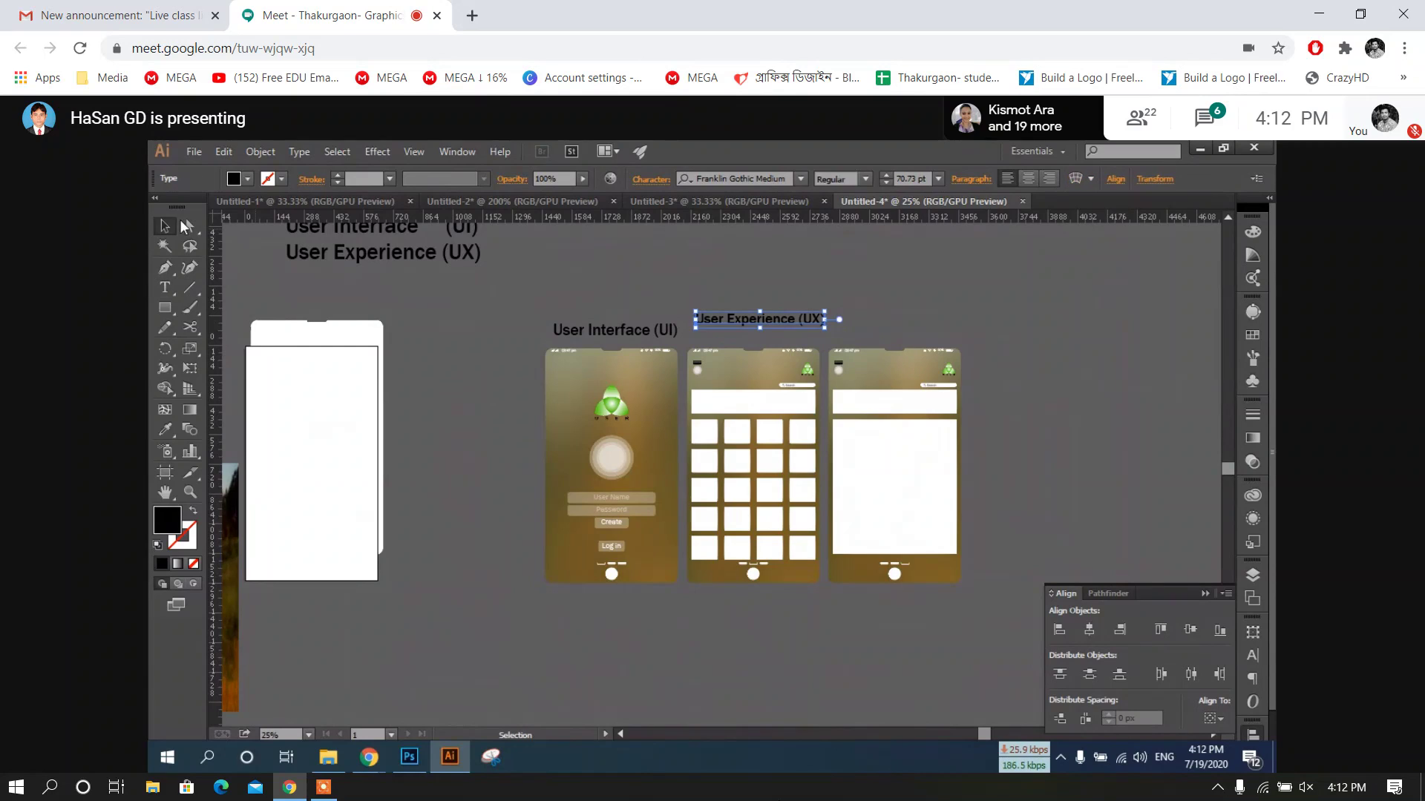
Duplicate the "User Experience (UX)" heading above the third screen, and fit all three headings slightly narrower and closer to the screens
left_click_drag(794, 327, 948, 346)
left_click(609, 285)
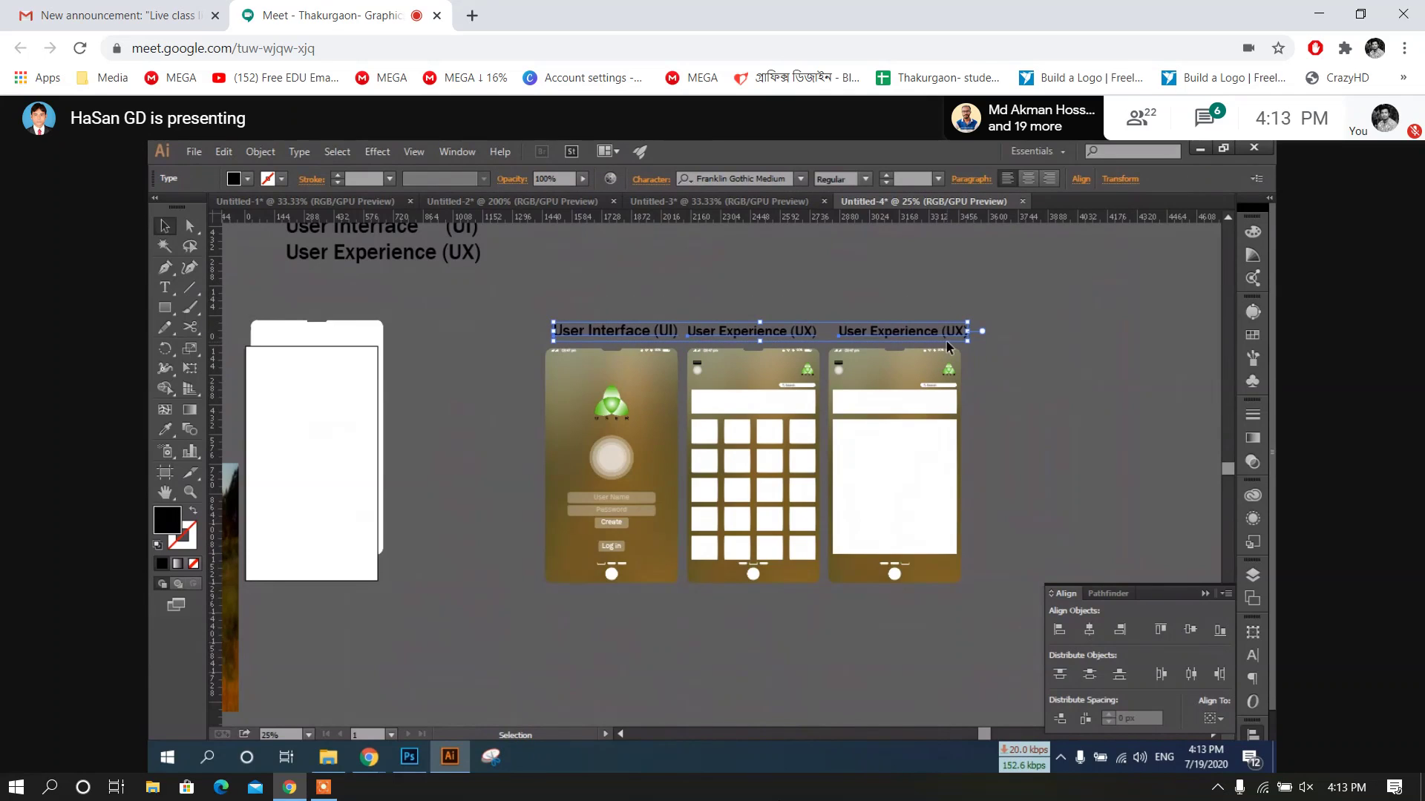
key("Down")
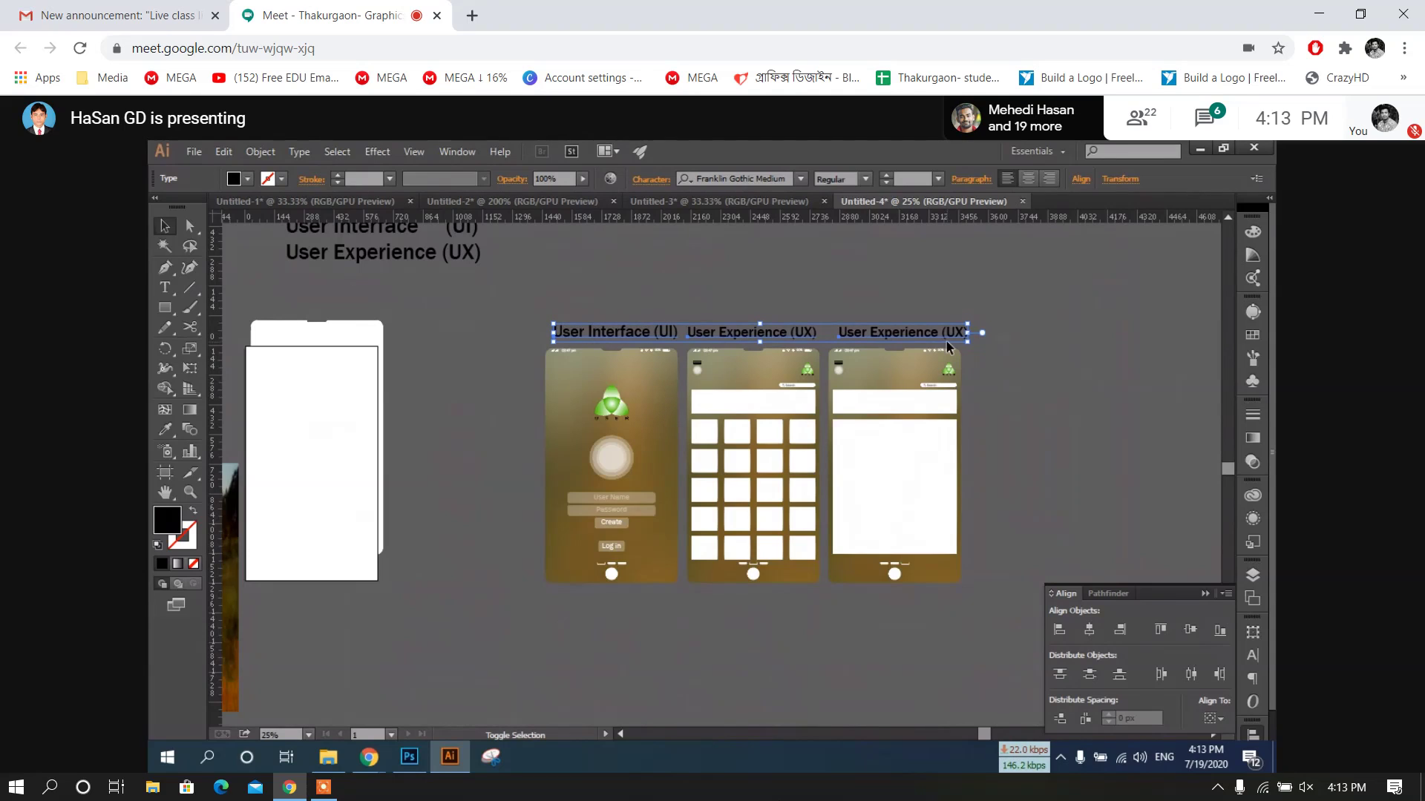
key("Down")
key("Down")
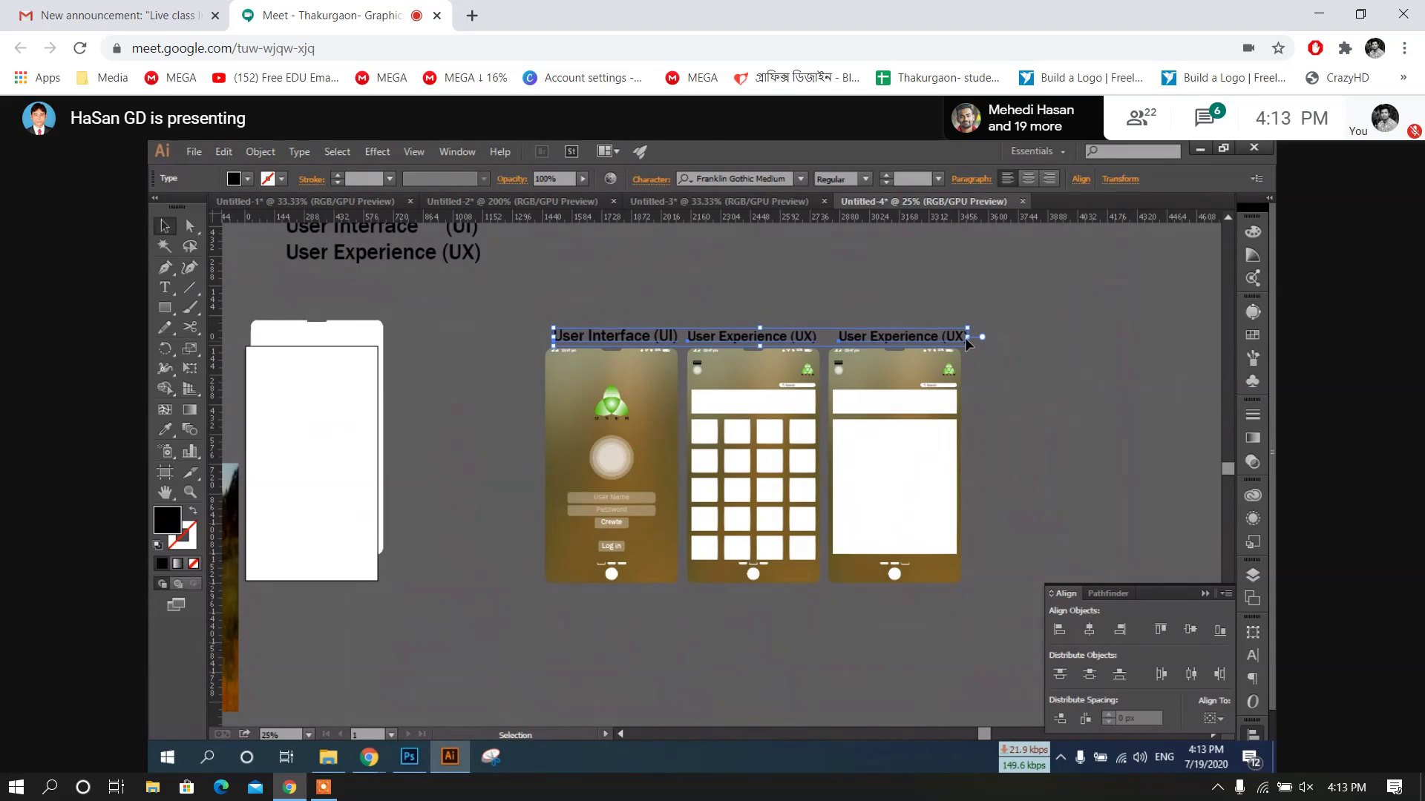
left_click_drag(968, 337, 962, 339)
left_click(1008, 309)
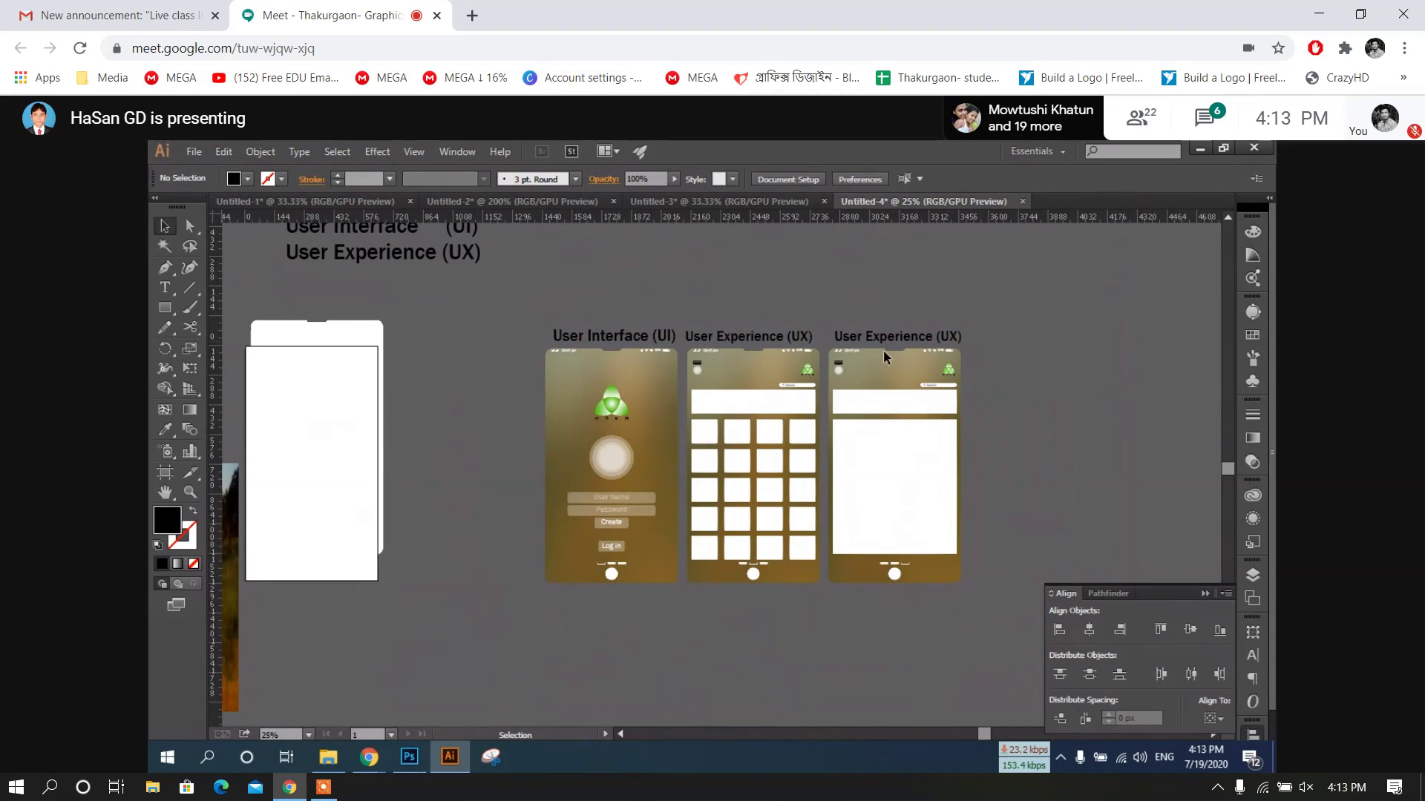
Add the title "UI/UX Design" above the second screen's heading and enlarge it to 39 pt
scroll(457, 309, "up", 2)
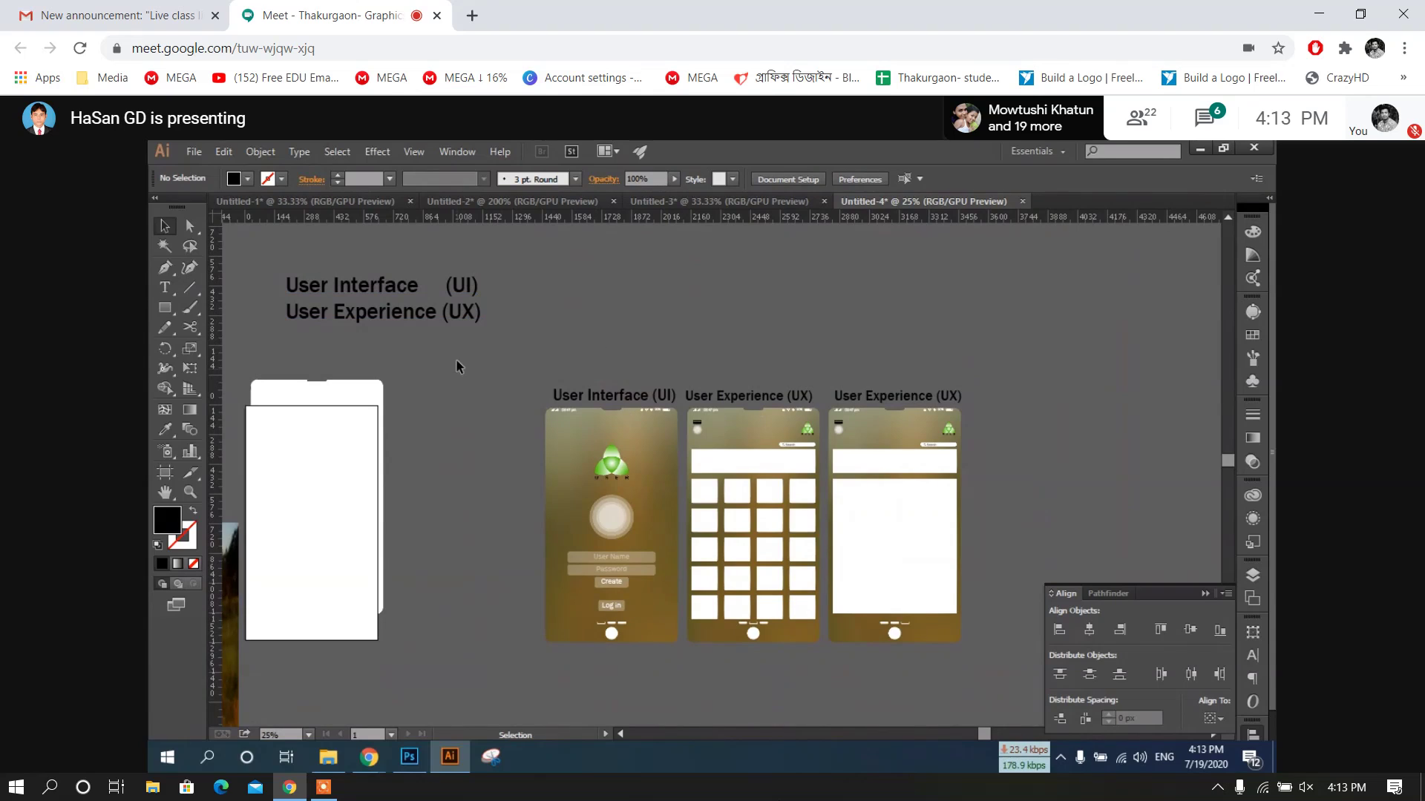
left_click(165, 287)
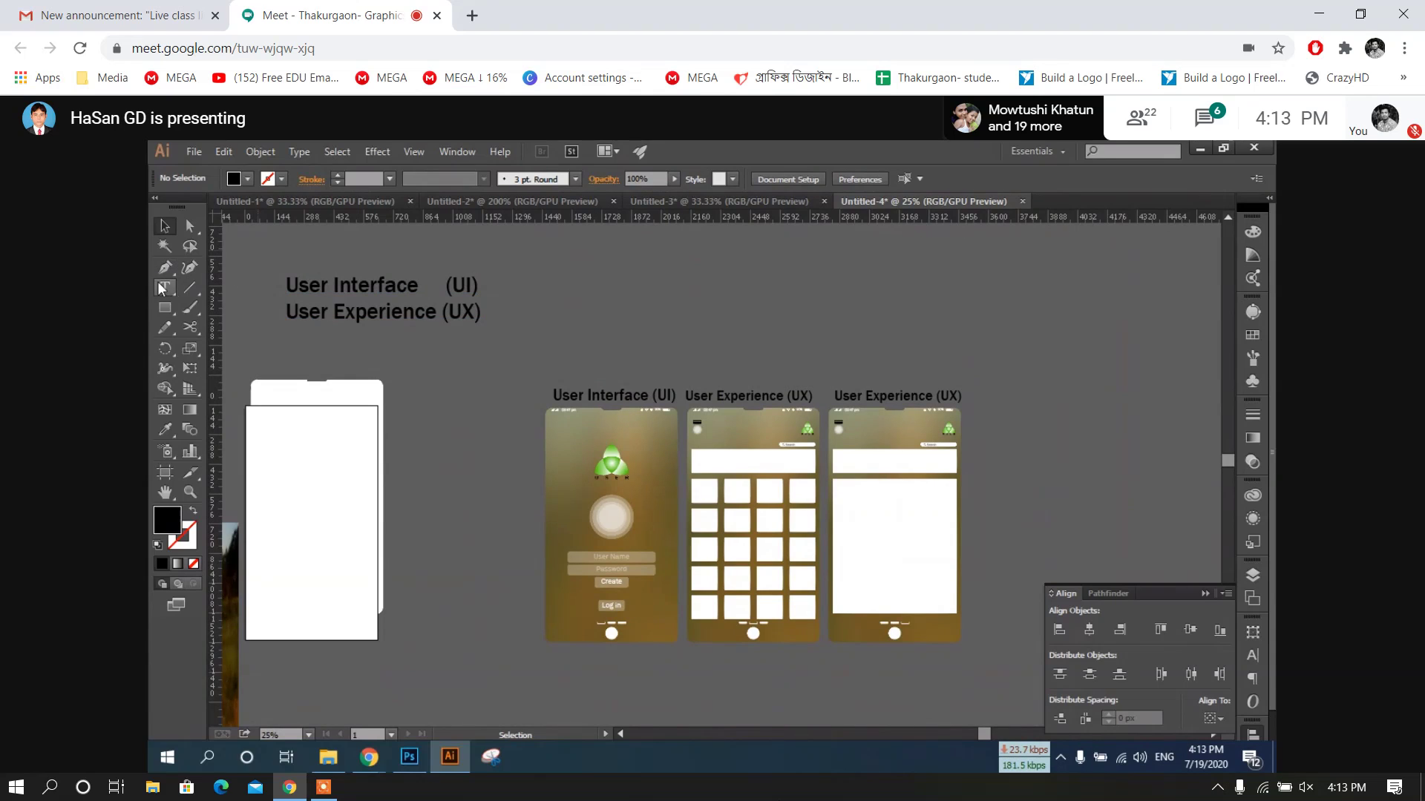
left_click(709, 367)
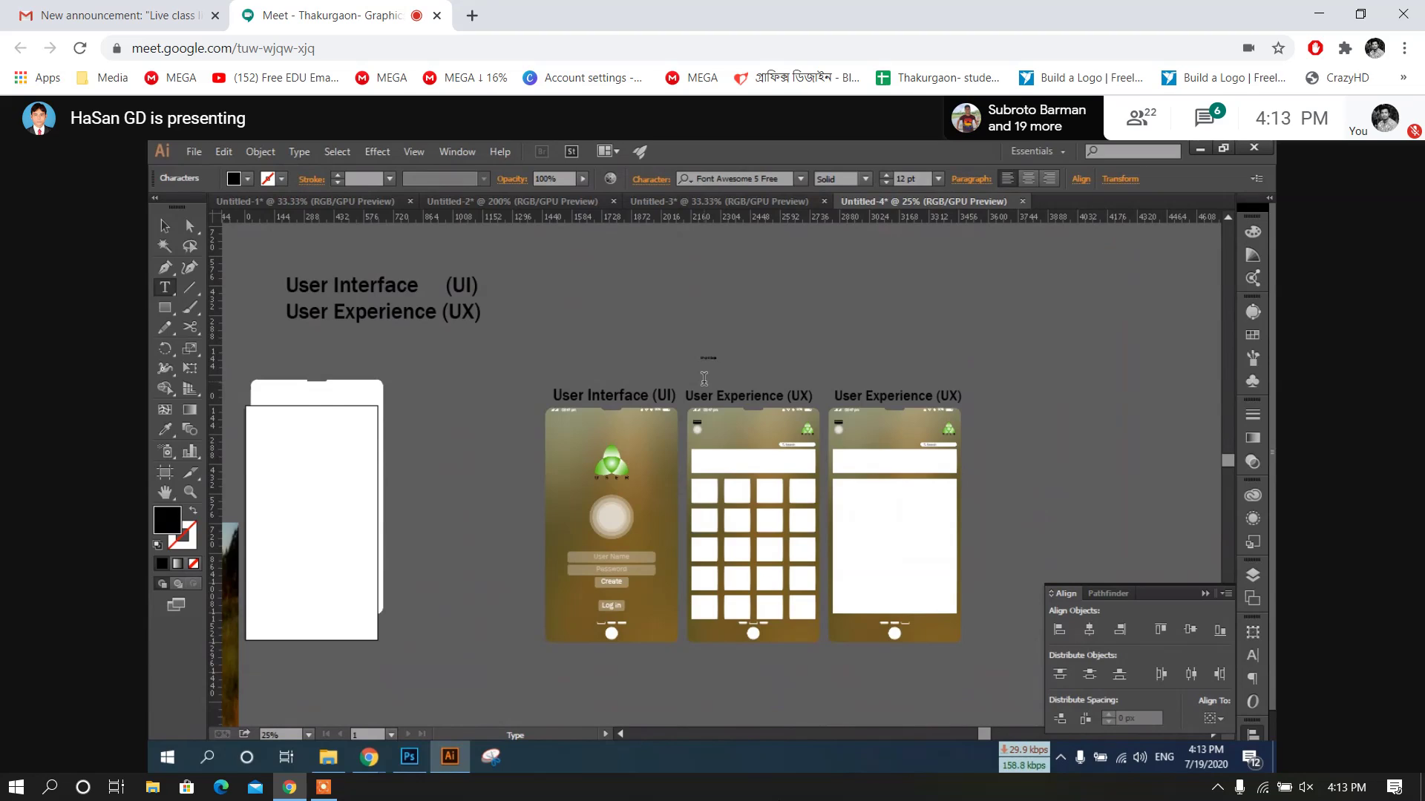
left_click(166, 226)
left_click(708, 359)
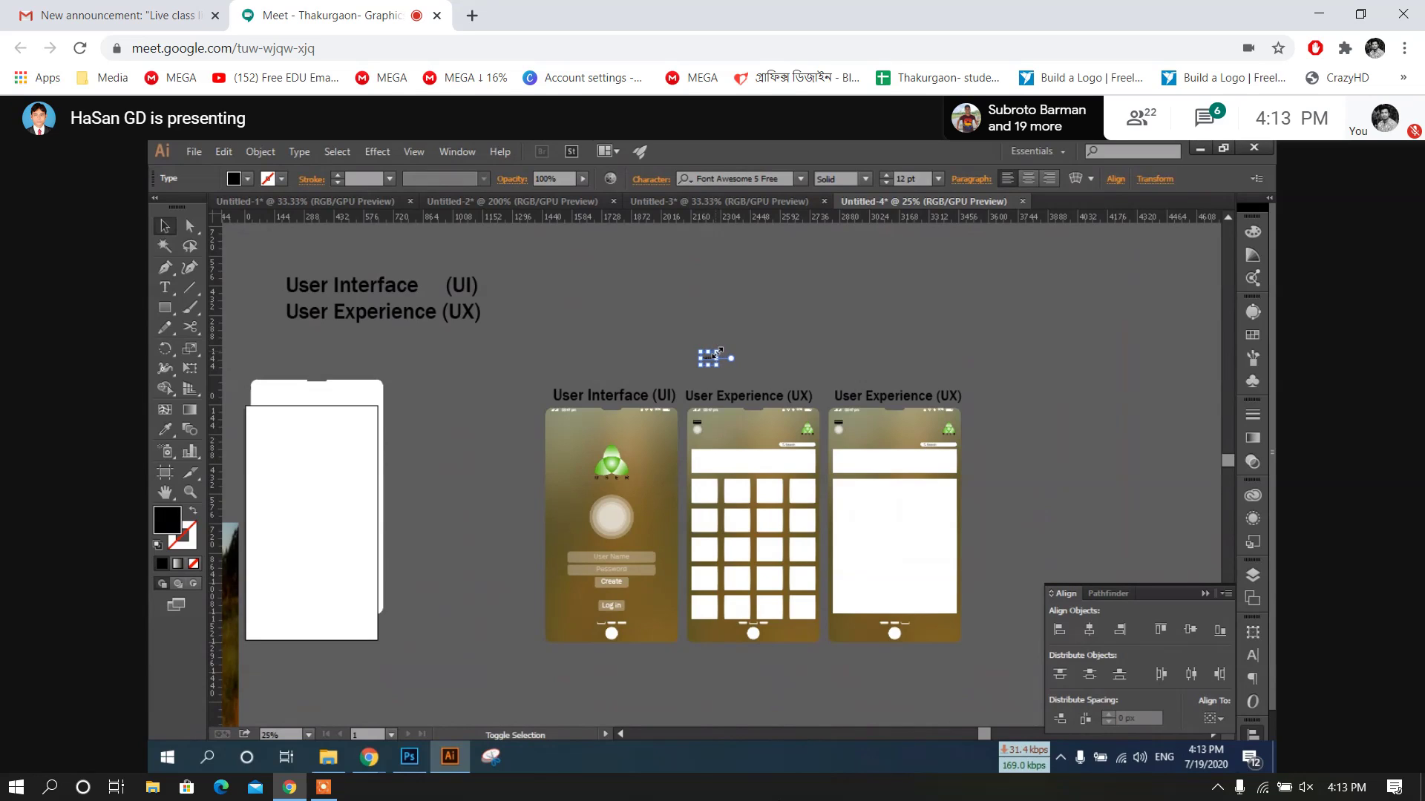
left_click_drag(717, 353, 753, 338)
Set the "UI/UX Design" title's font to Forte
left_click(739, 179)
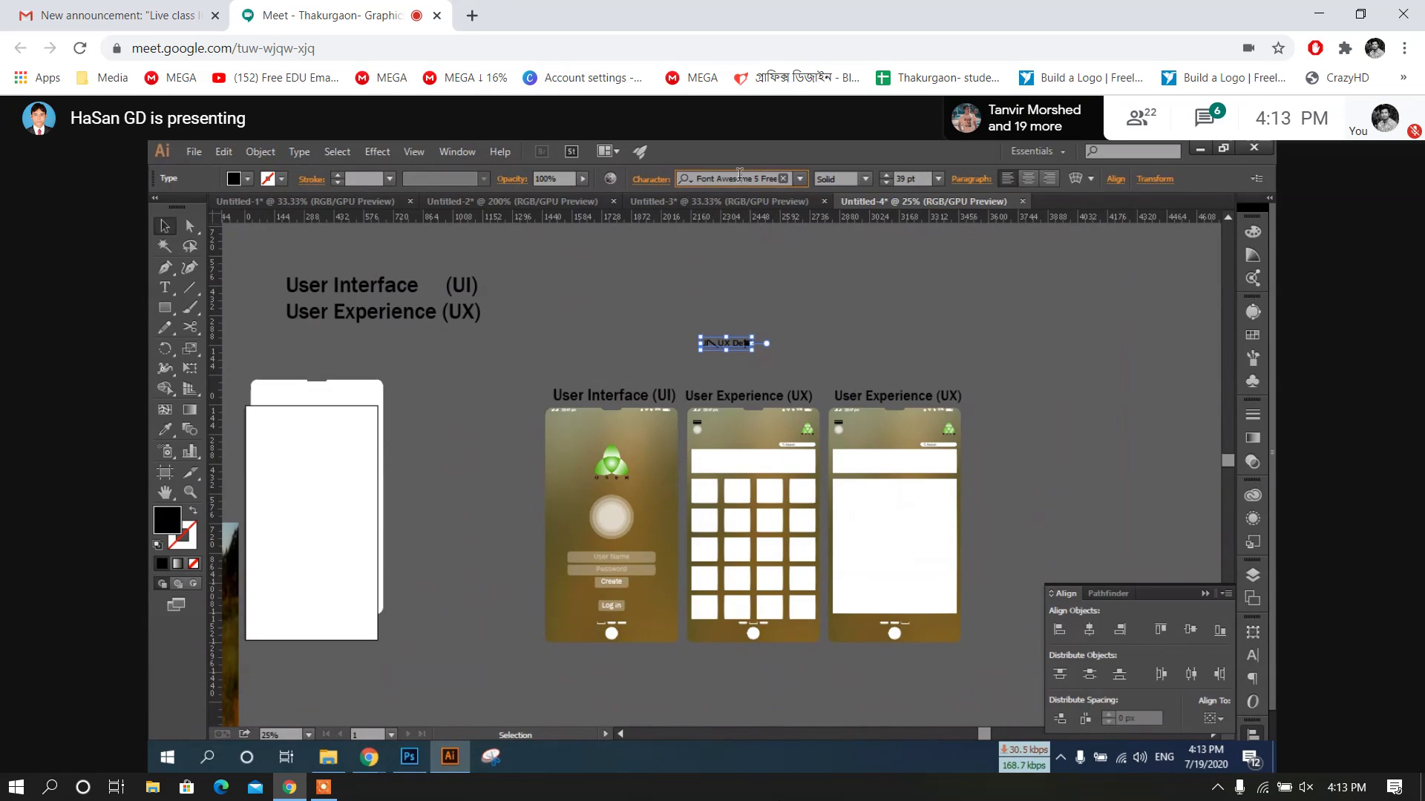
type("Forte")
key("Return")
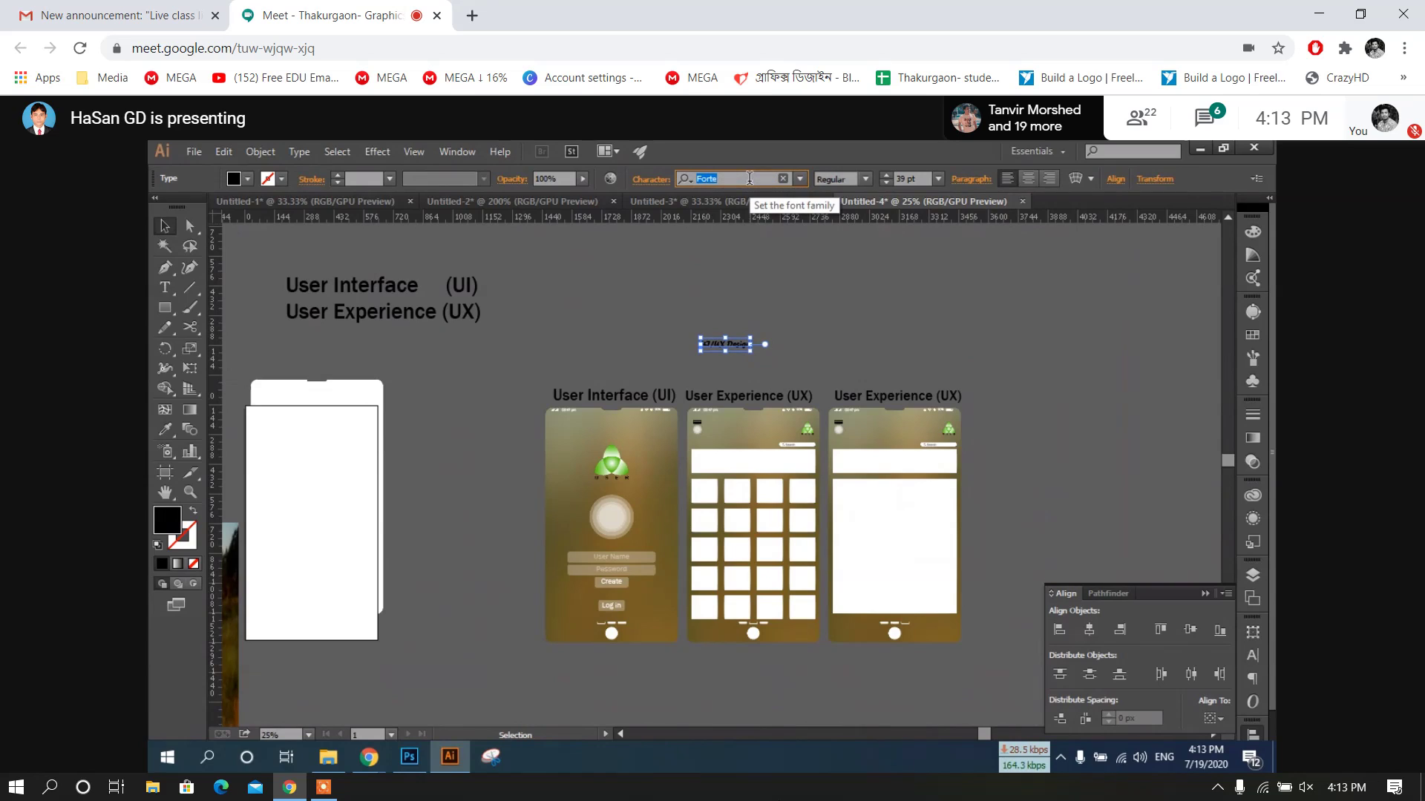
left_click(841, 314)
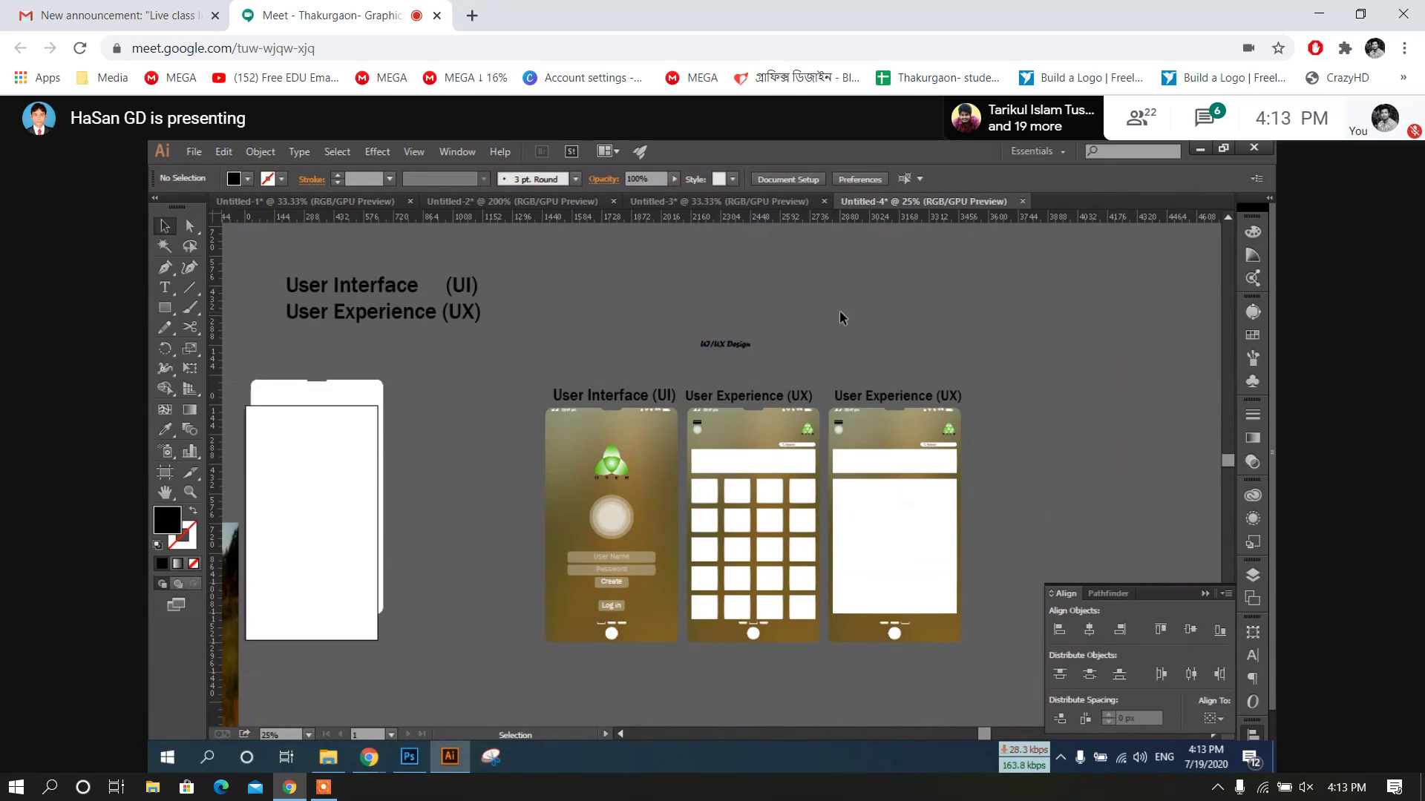
Move the "UI/UX Design" title above the first two screens and set its font to CYBERTOOTH-Light
left_click_drag(730, 346, 643, 369)
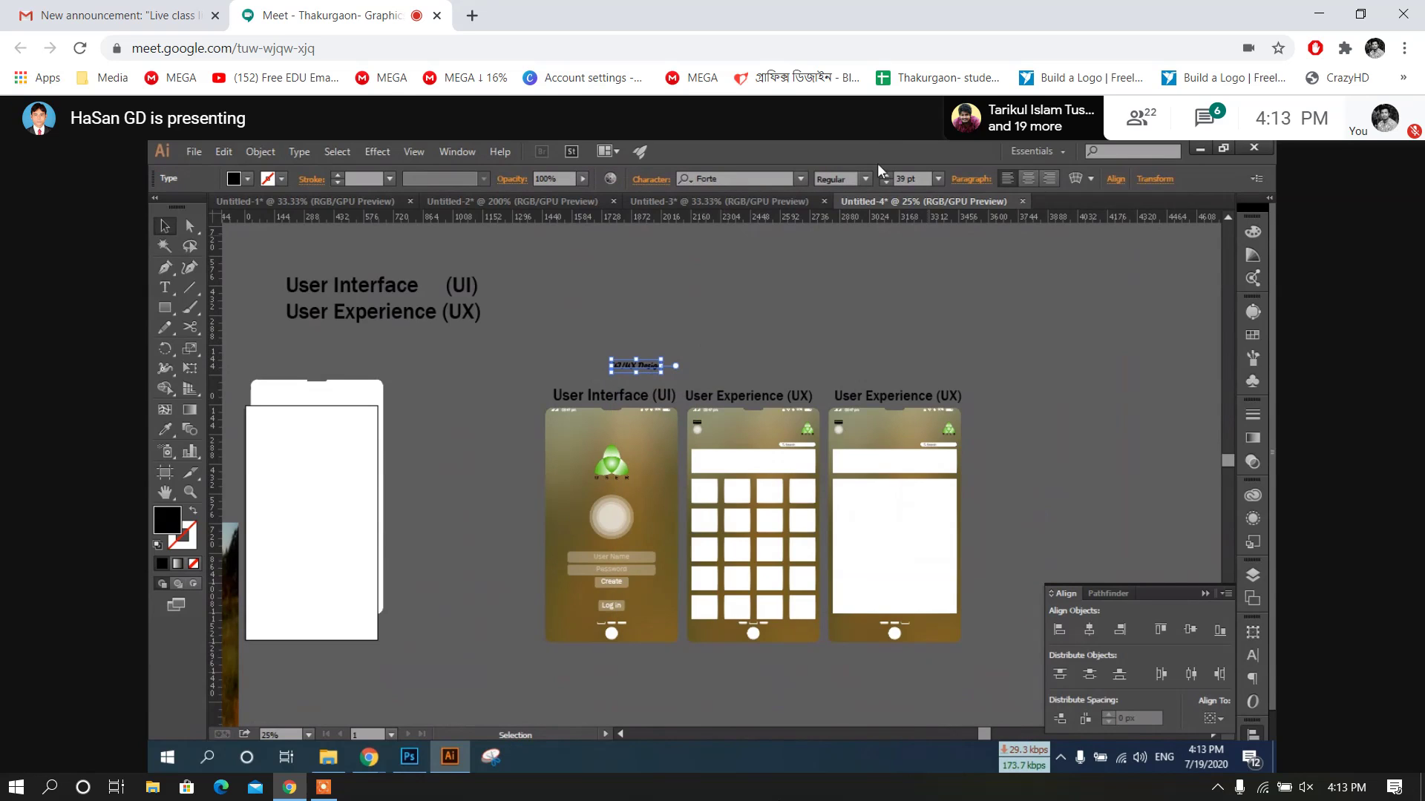
left_click(801, 179)
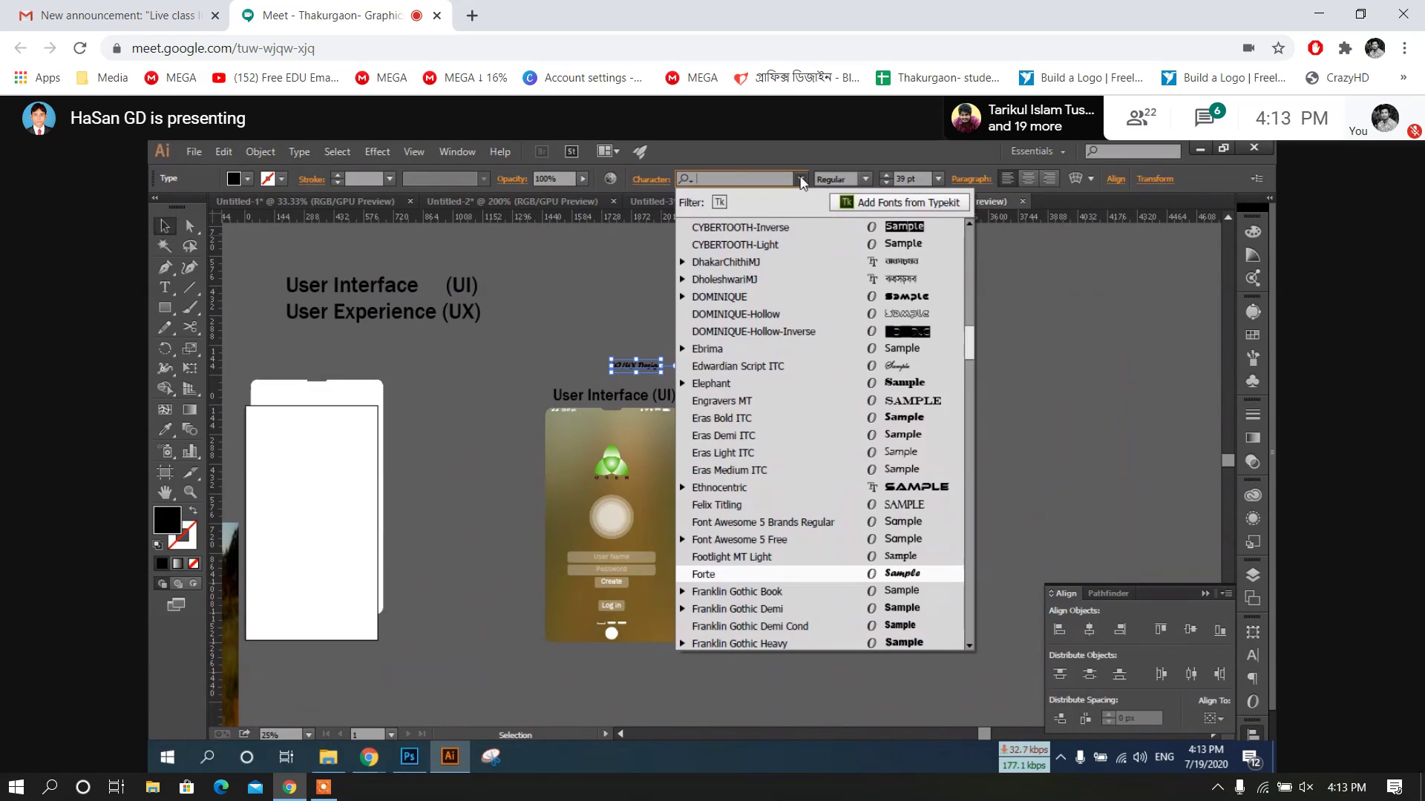
left_click(902, 247)
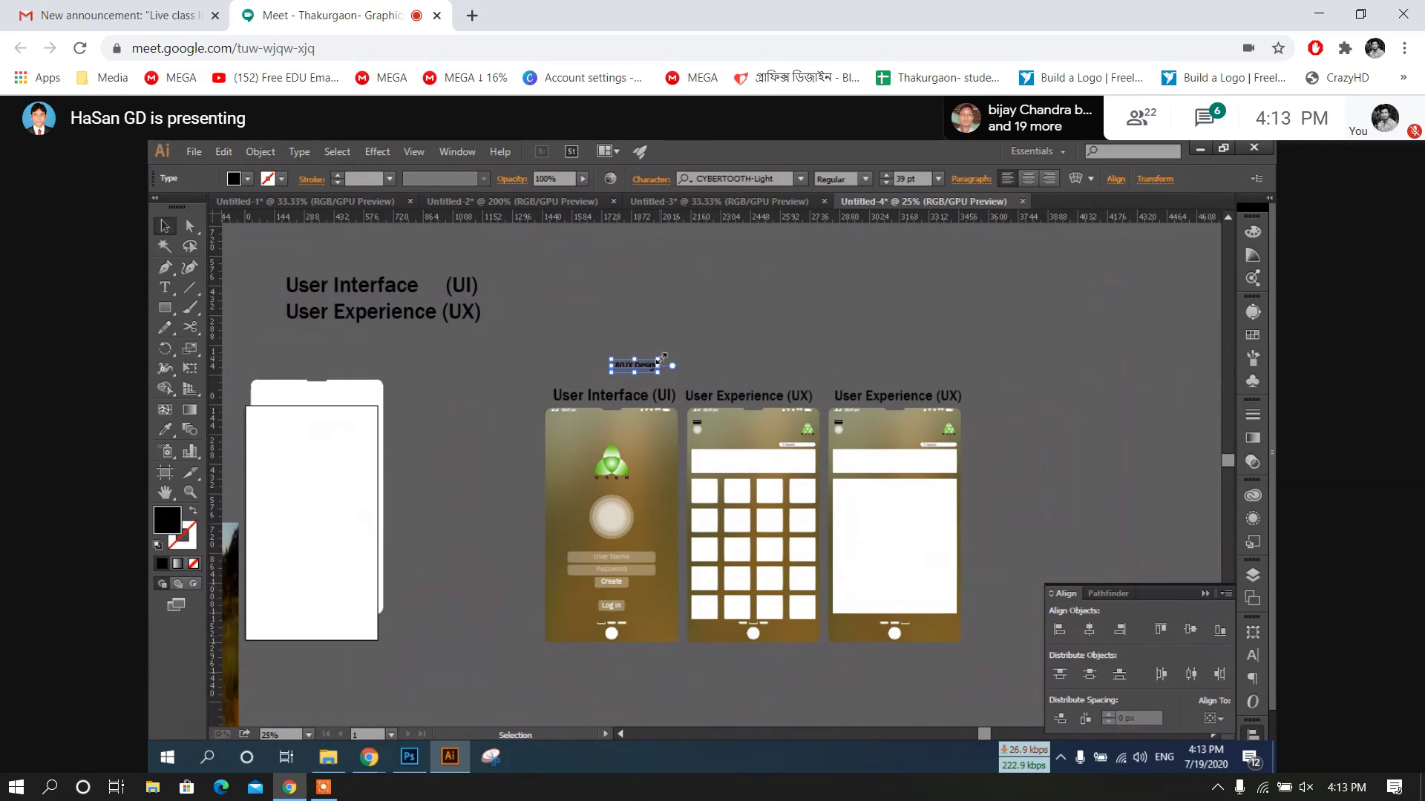
Enlarge the "UI/UX Design" title to about two screen widths and center it directly above the three screen headings
left_click_drag(661, 360, 923, 324)
mouse_move(792, 362)
left_mouse_down()
mouse_move(766, 356)
mouse_move(796, 365)
left_mouse_up()
left_click(1109, 366)
left_click(977, 352)
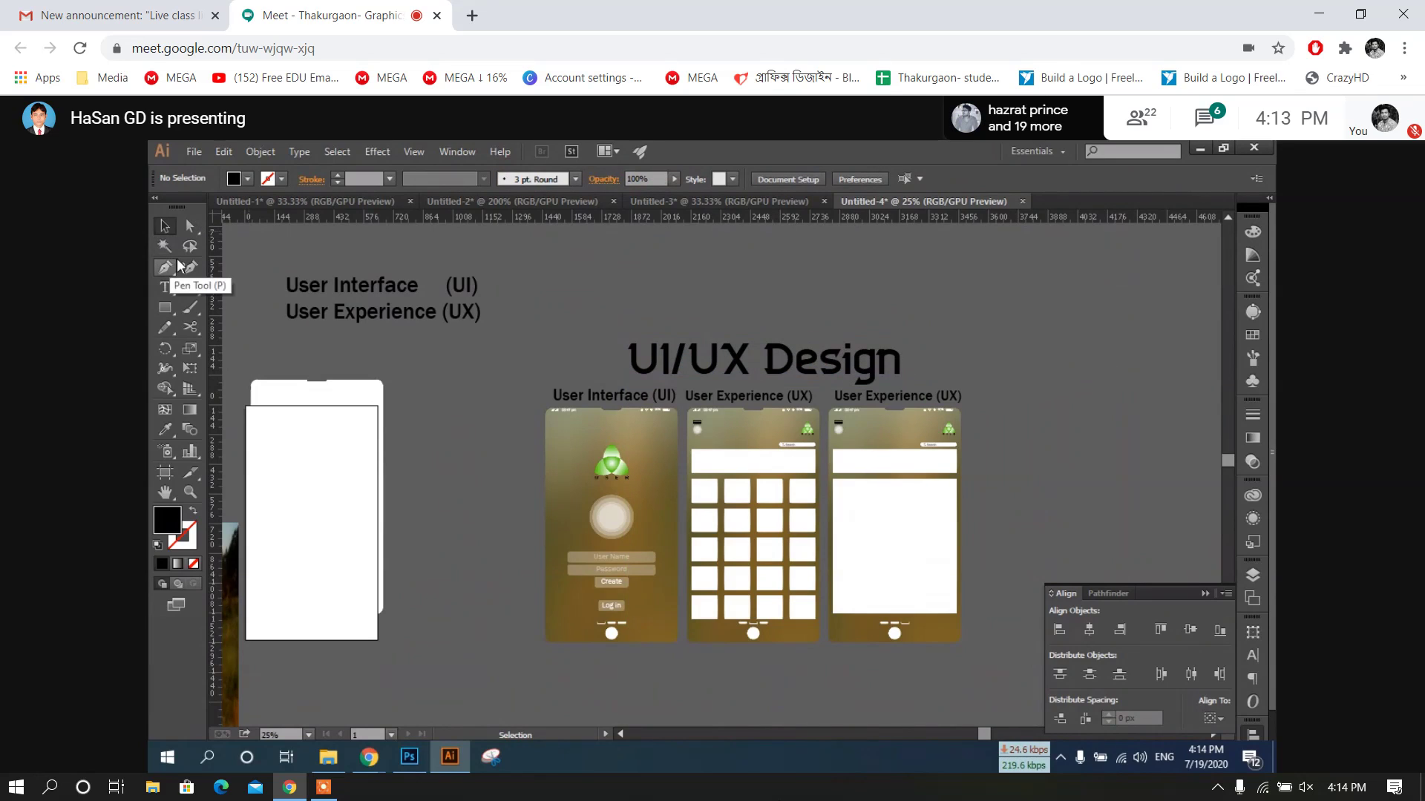
Draw a rectangular frame around all three screens, its upper edge crossing the title, and give it a black stroke without fill
left_click(164, 307)
scroll(593, 286, "down", 2)
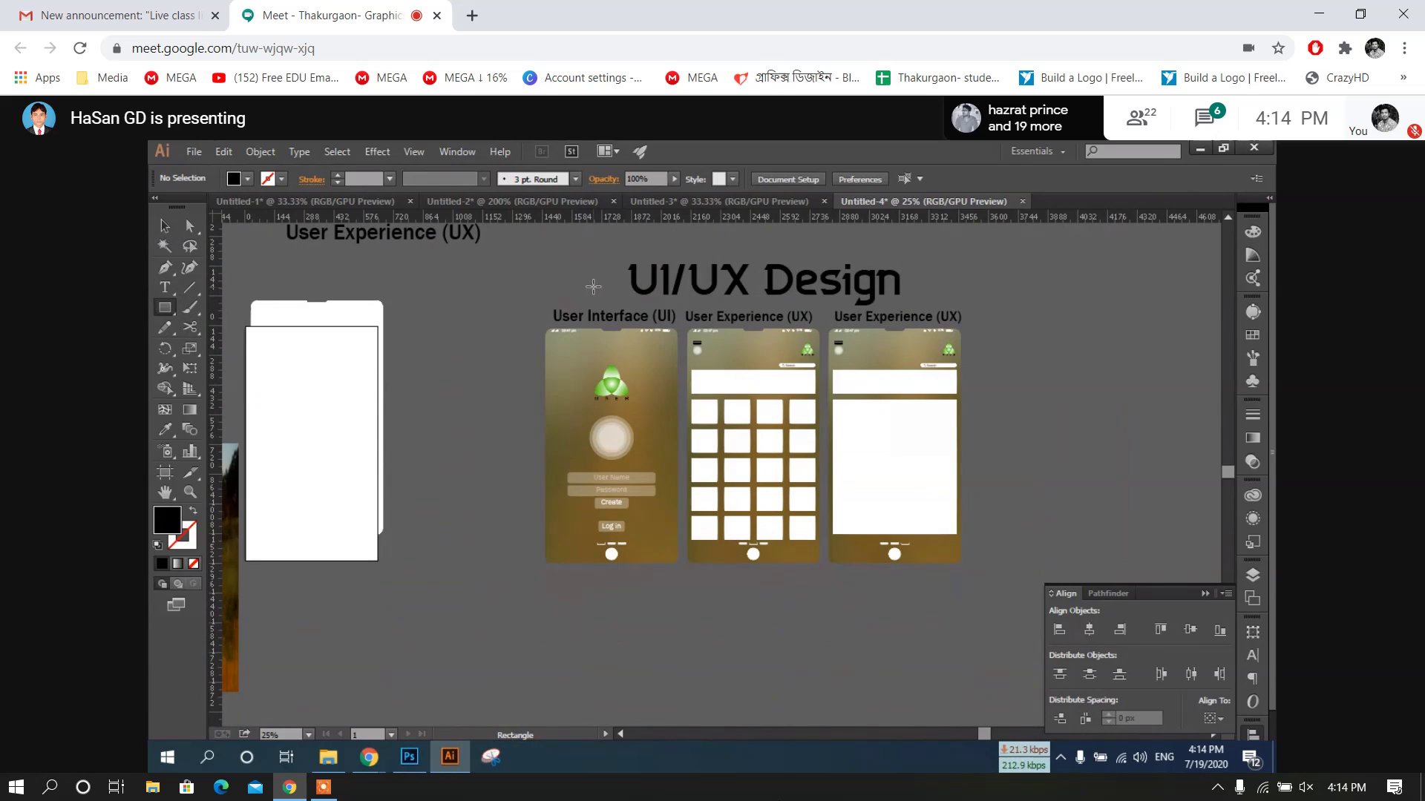
mouse_move(577, 273)
left_mouse_down()
mouse_move(920, 444)
mouse_move(974, 563)
mouse_move(911, 561)
mouse_move(1001, 593)
mouse_move(988, 587)
left_mouse_up()
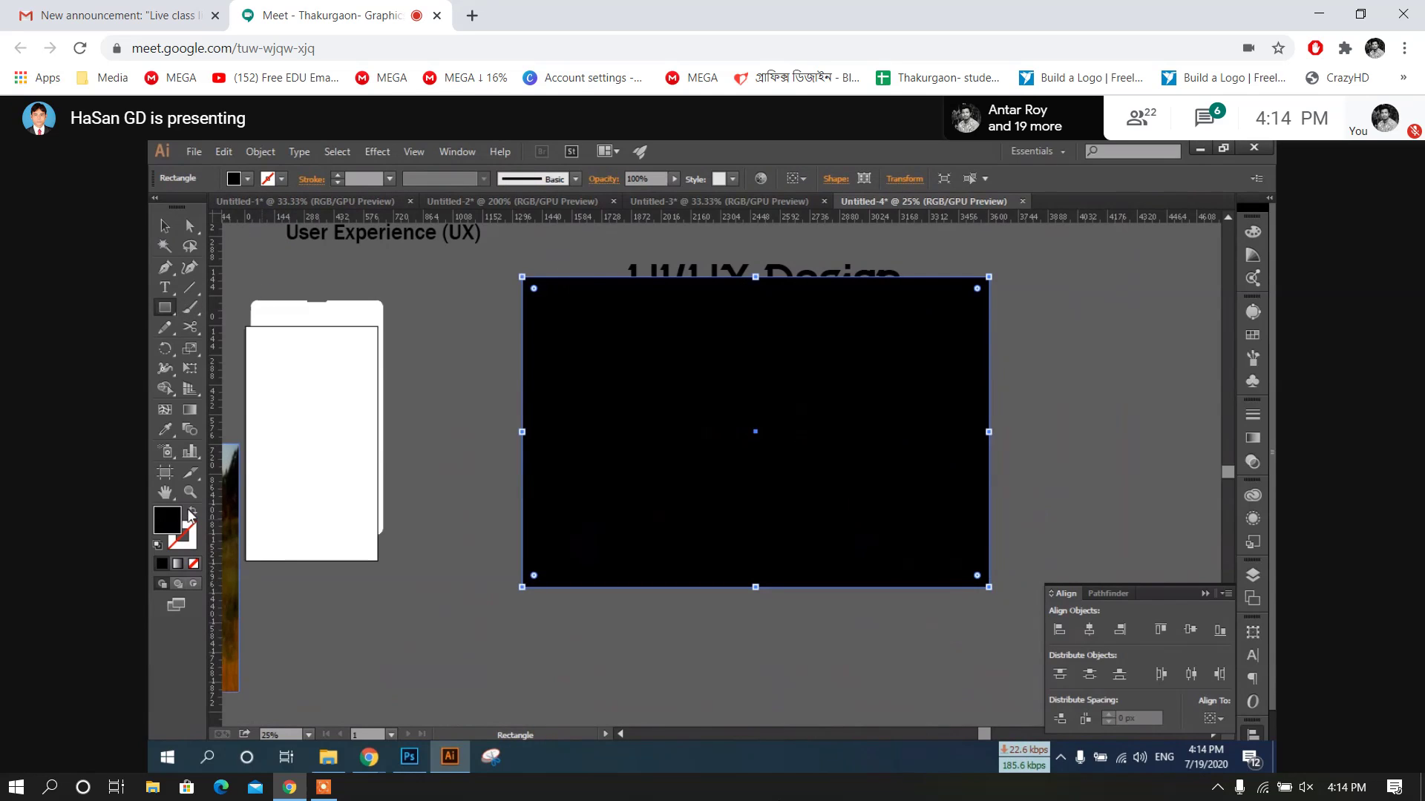
left_click(191, 512)
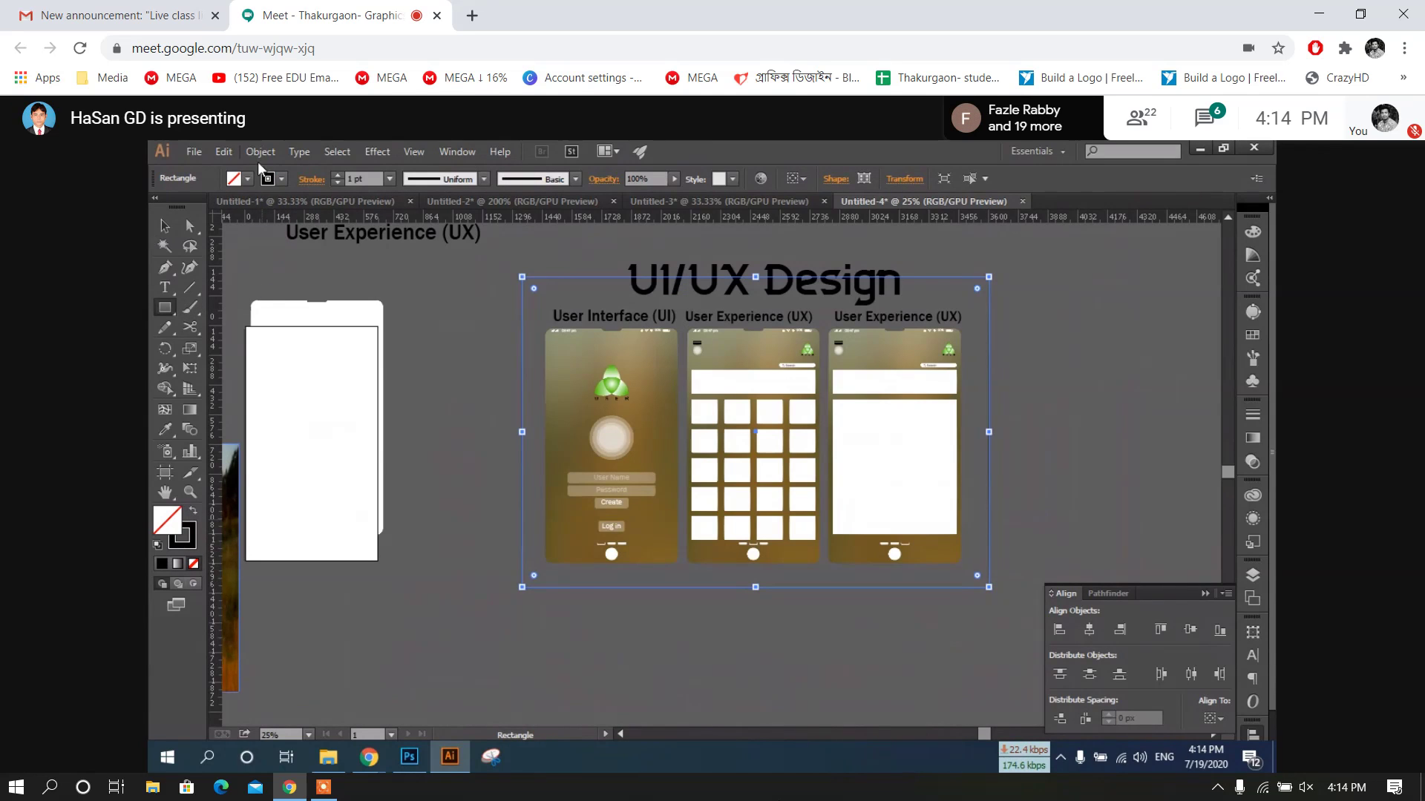
Set the rectangular frame's stroke weight to 9 pt
left_click(388, 178)
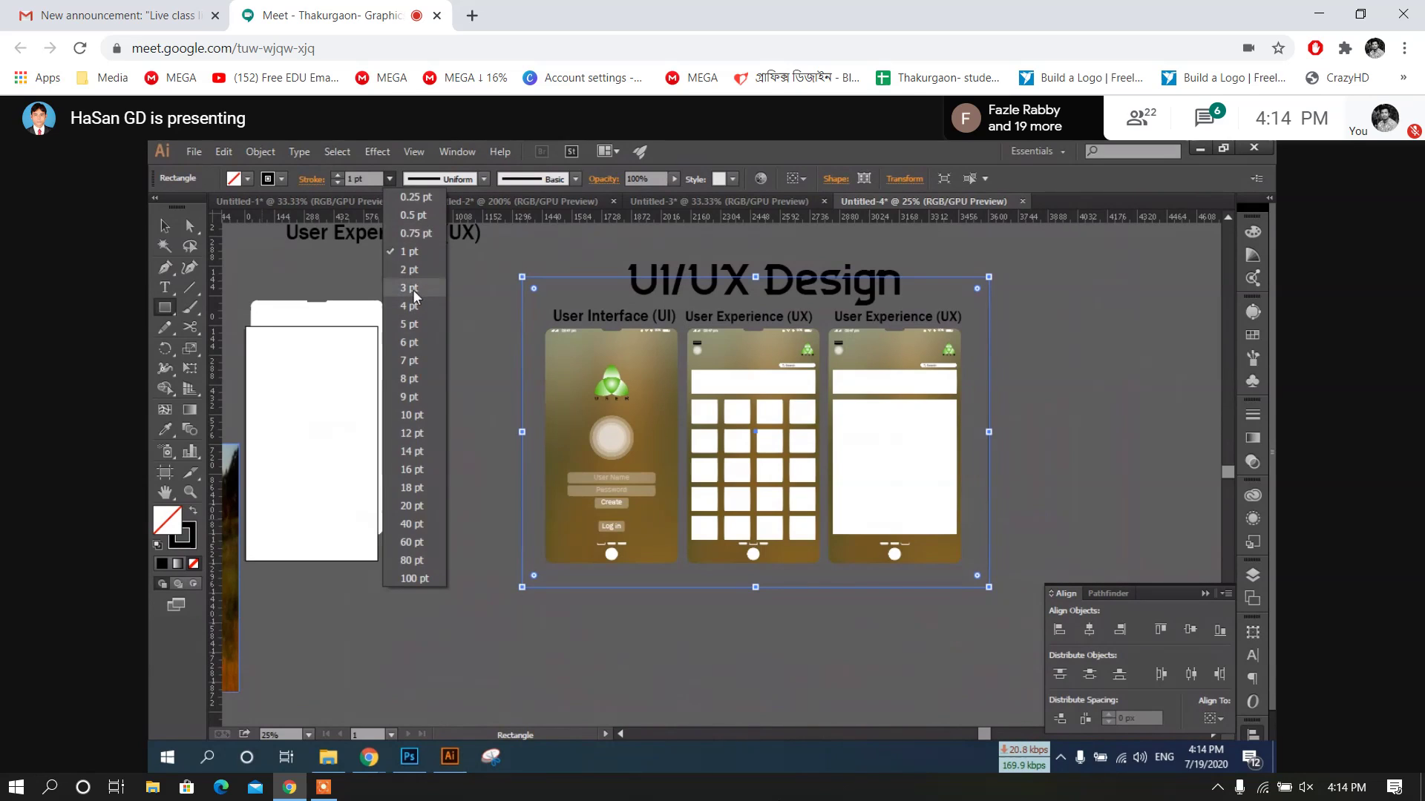
left_click(412, 289)
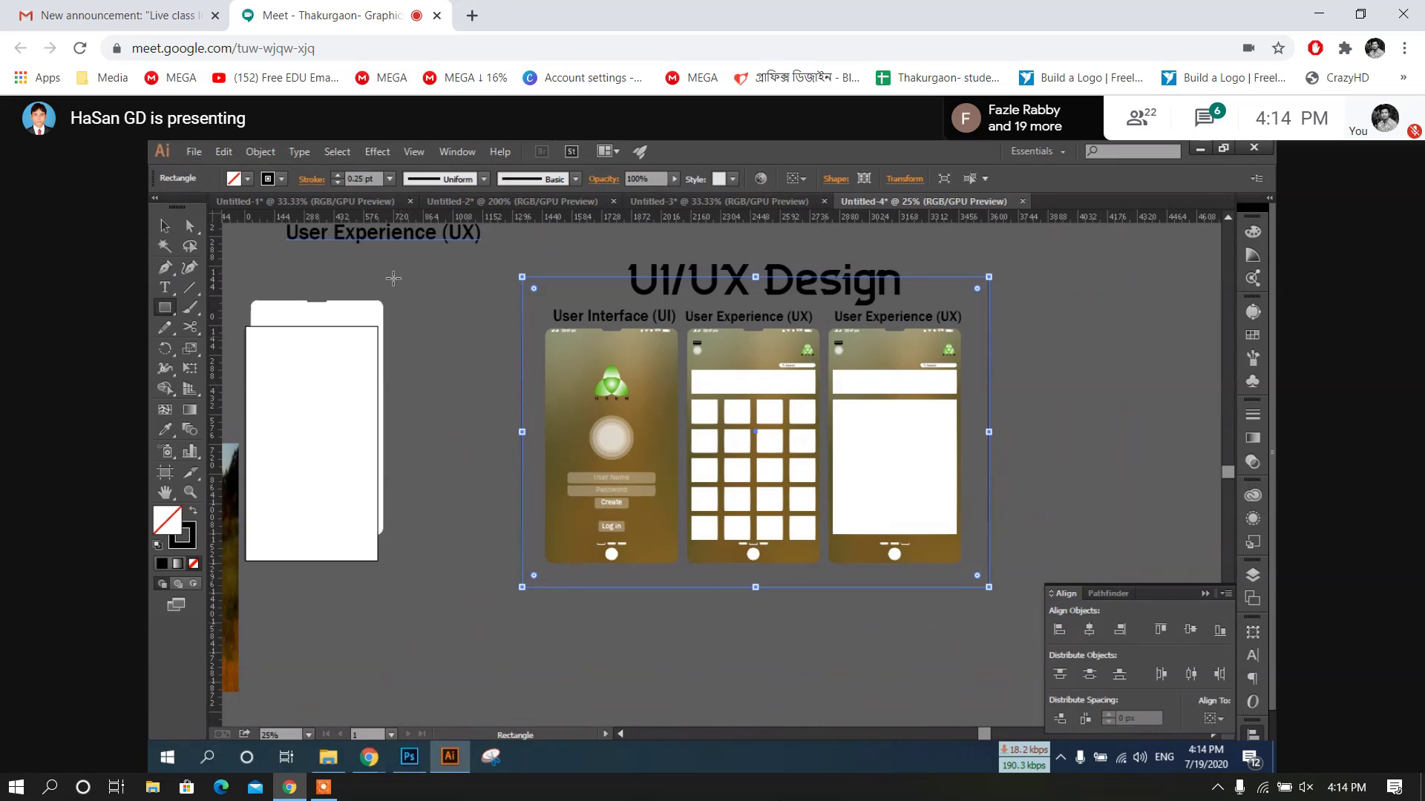
left_click(389, 179)
left_click(378, 193)
left_click(389, 179)
left_click(410, 403)
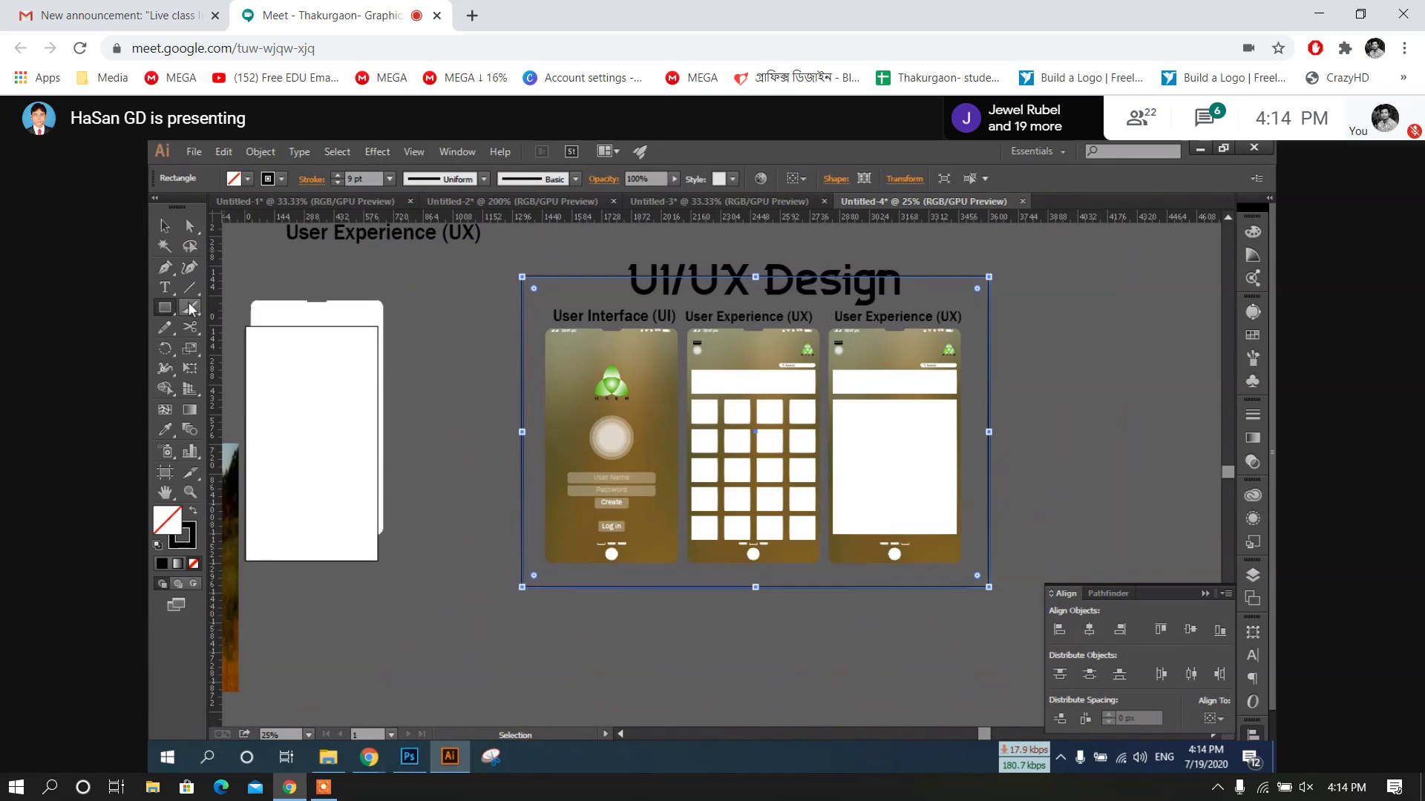
Add two anchor points on the frame's upper edge, one just beyond each end of the "UI/UX Design" title
key("p")
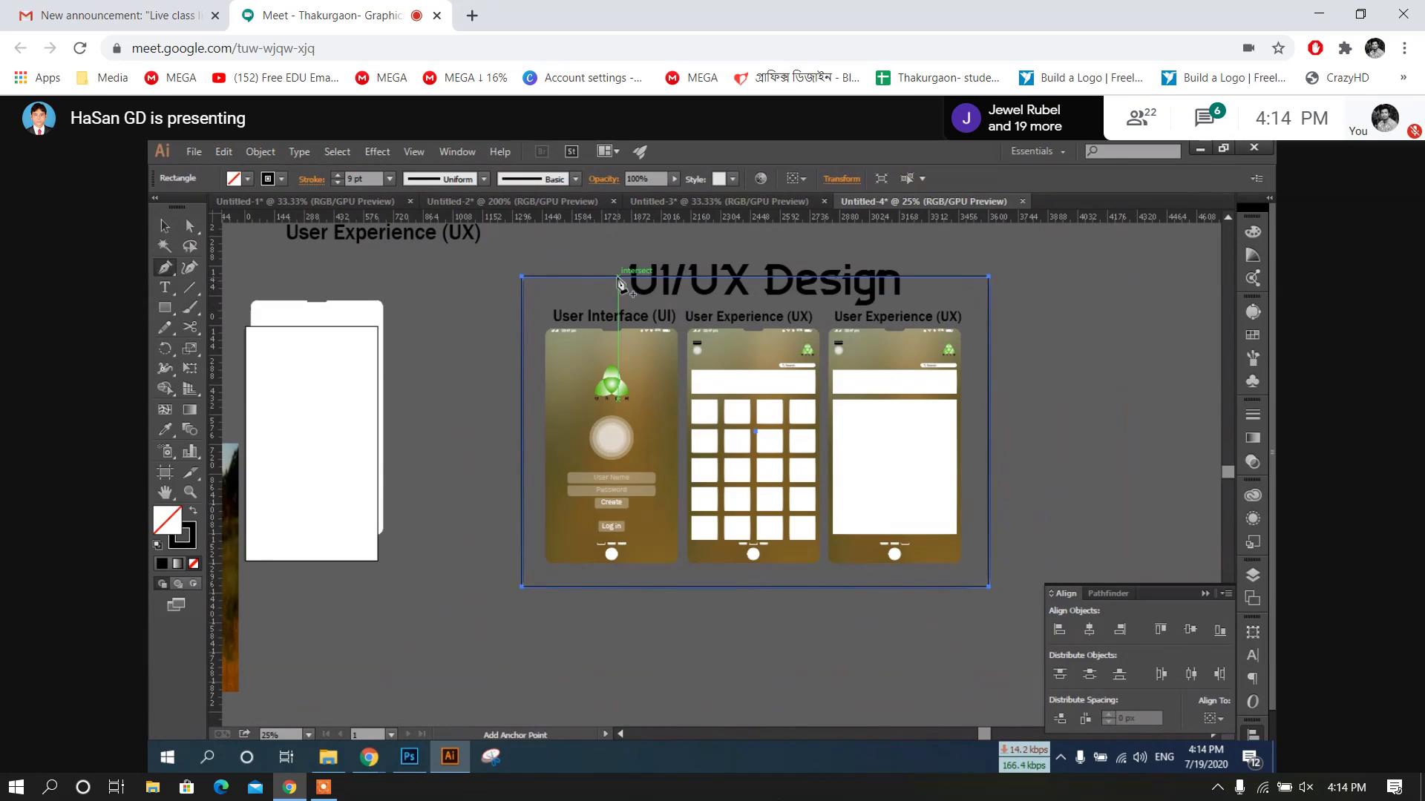
left_click(617, 276)
left_click(913, 276)
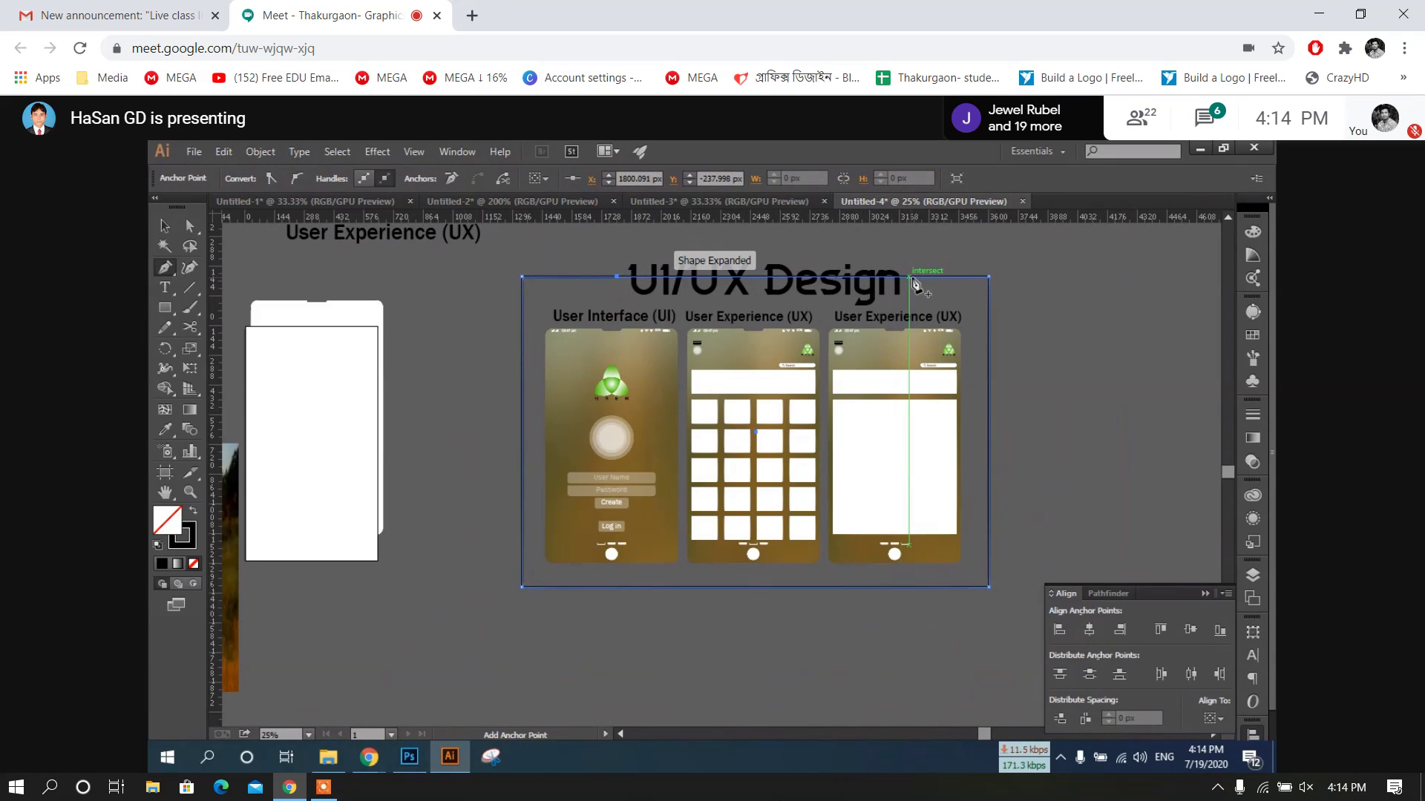
left_click(167, 227)
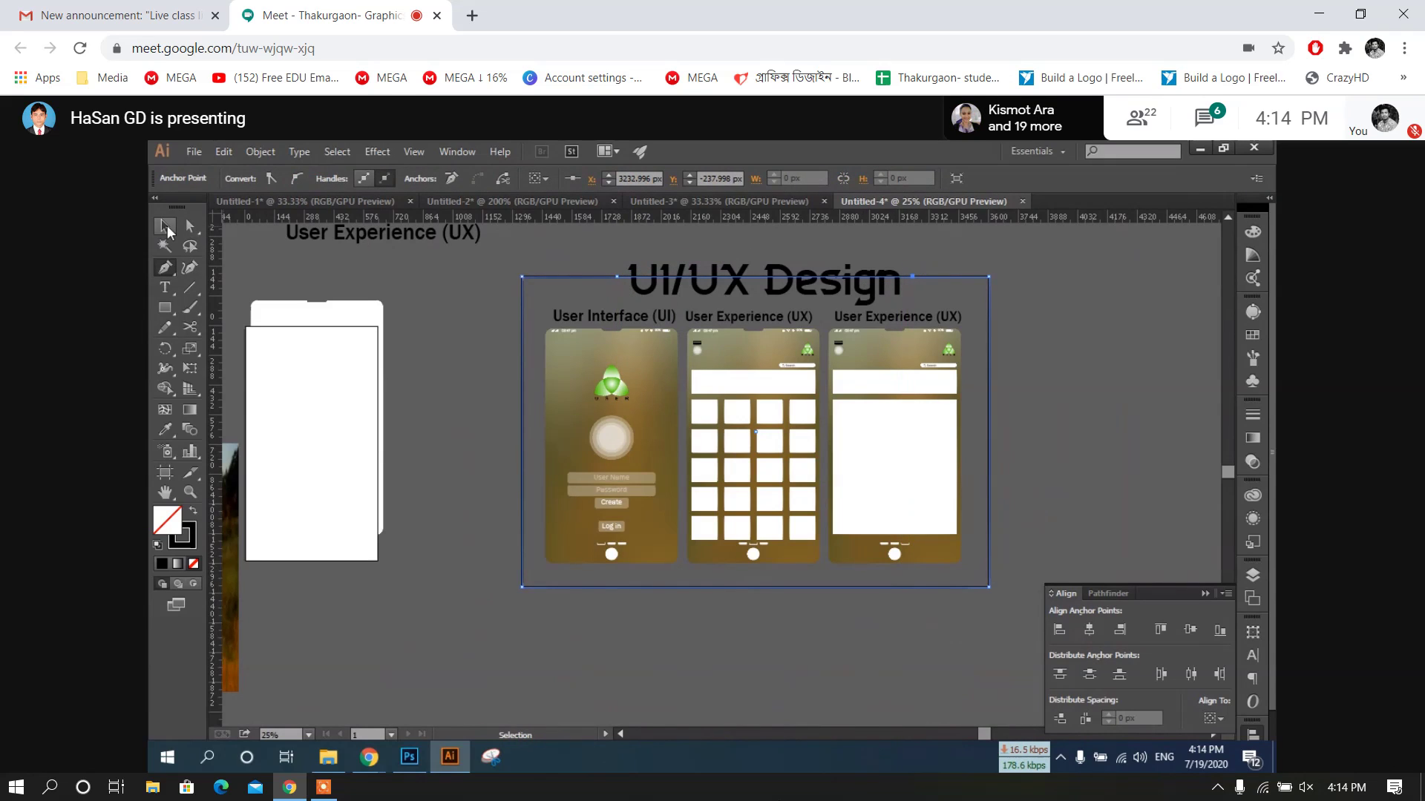
Try to delete the part of the frame's upper edge that crosses the title
left_click(190, 227)
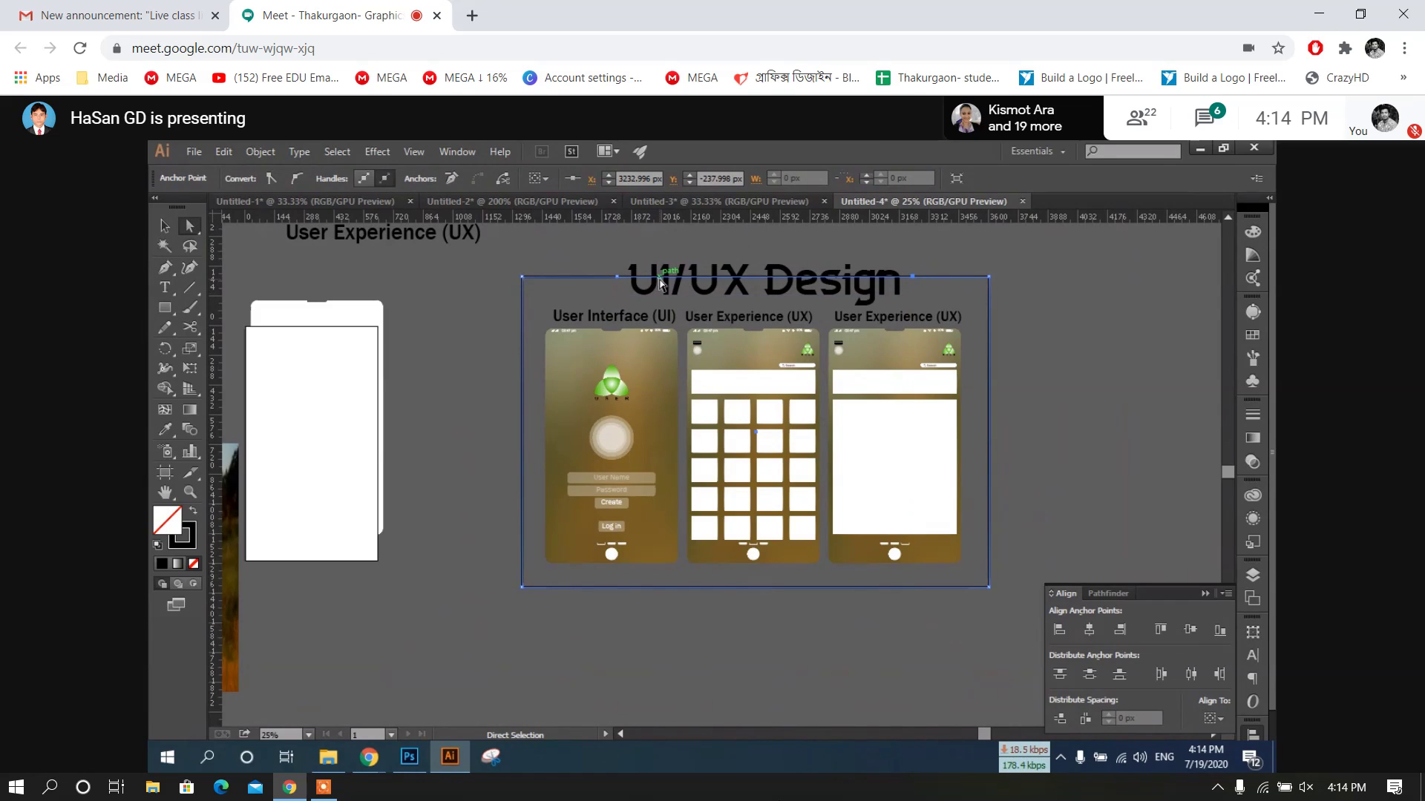
key("Delete")
key("ctrl+z")
Cut the frame's upper edge just past the title's last letter and remove the segment crossing the title
left_click(191, 328)
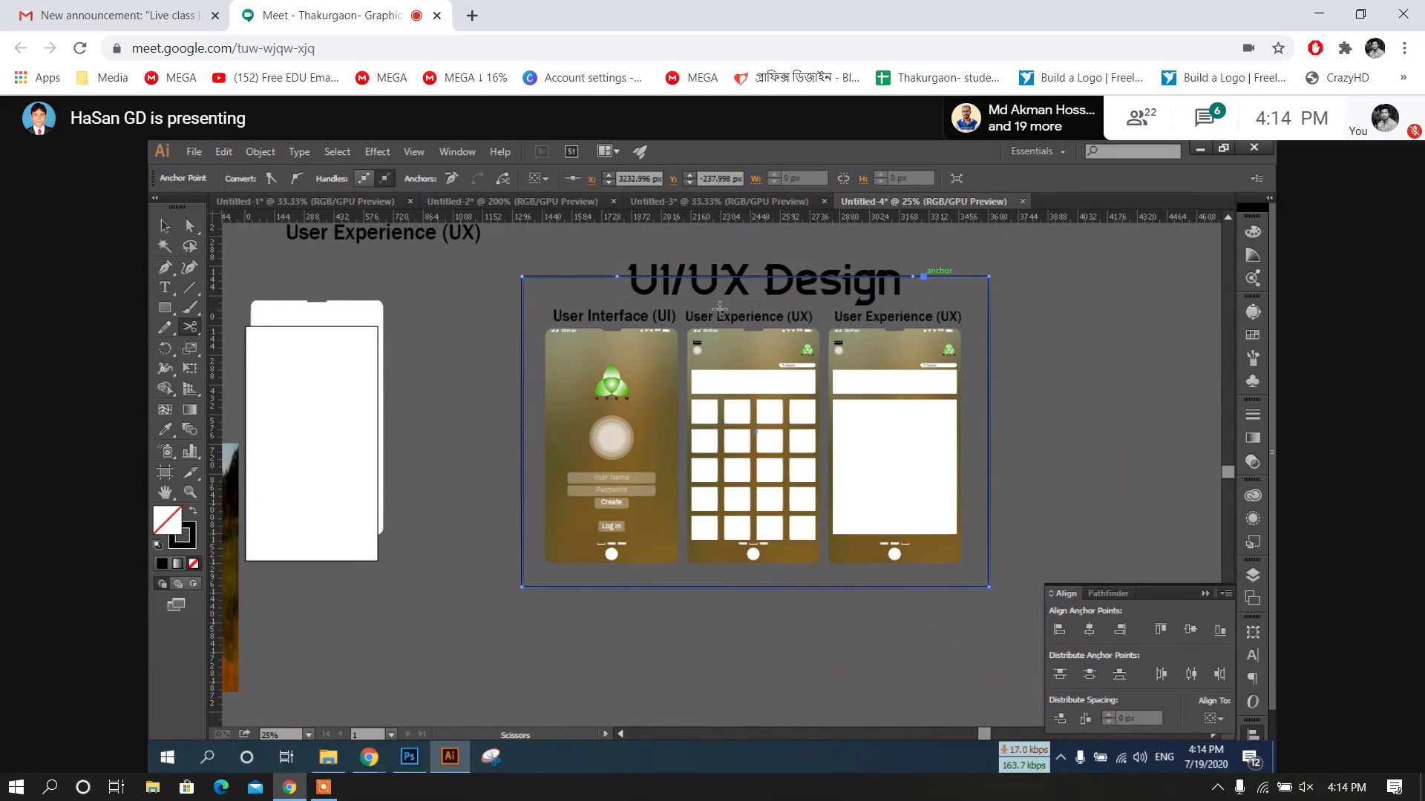
left_click(921, 282)
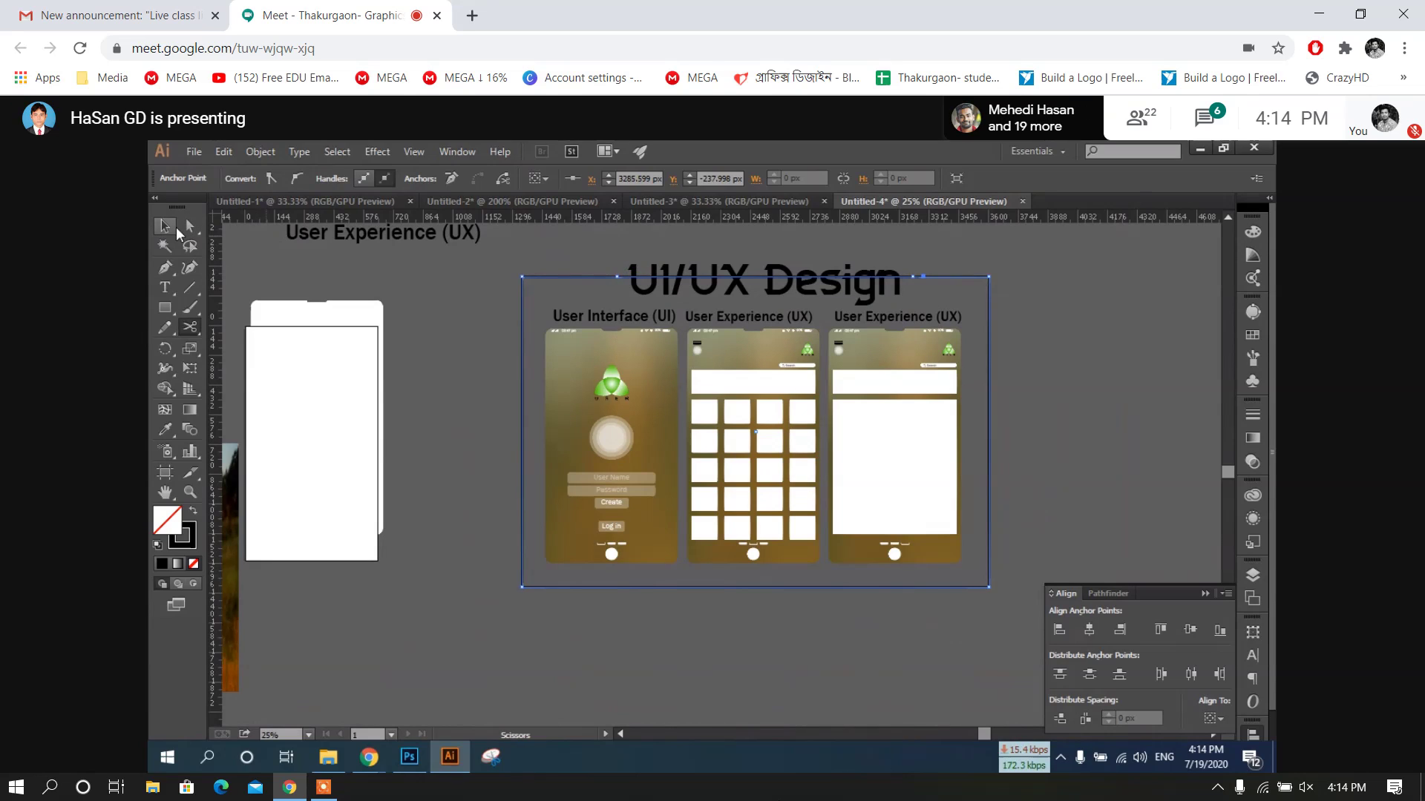
left_click(190, 225)
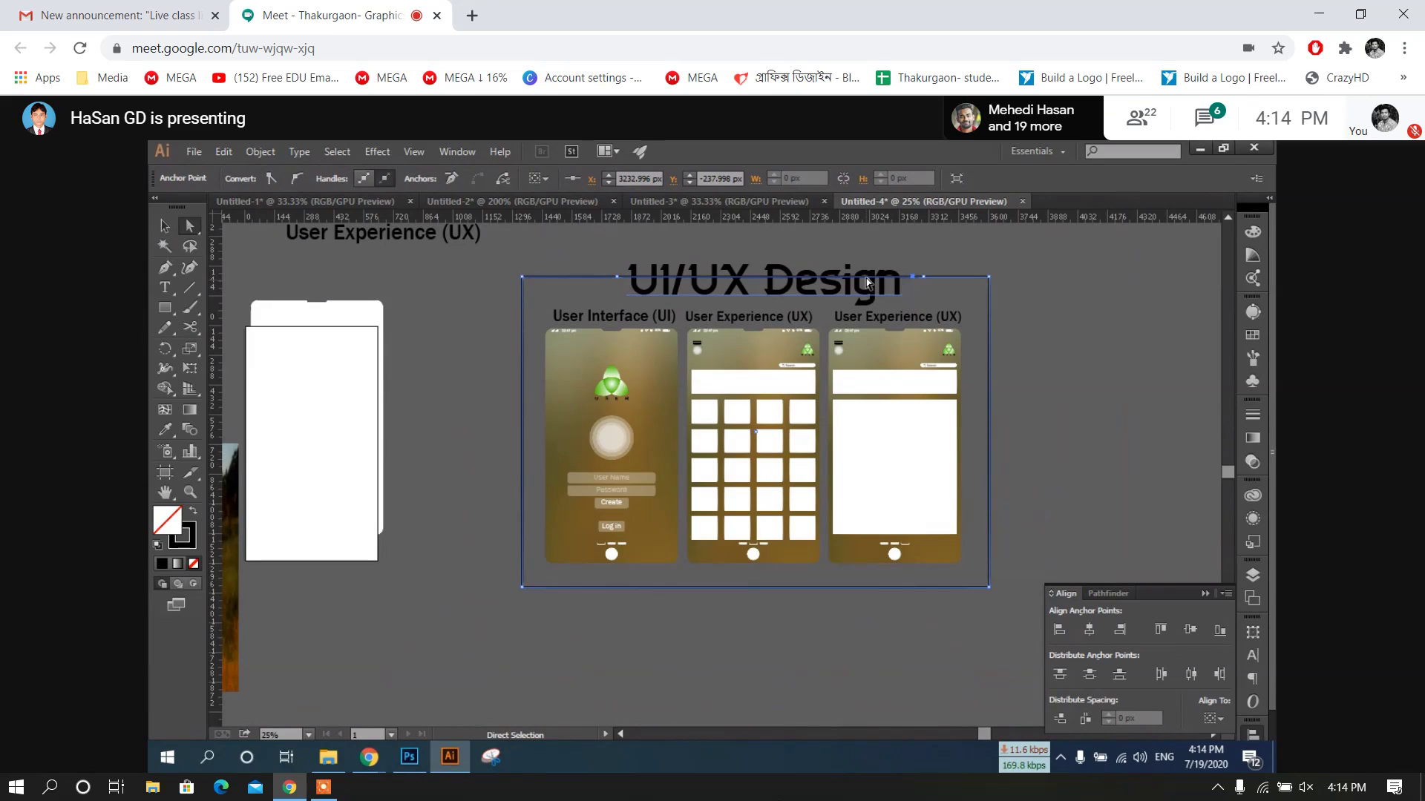
key("ctrl+equal")
key("ctrl+equal")
key("ctrl+equal")
left_click(974, 265)
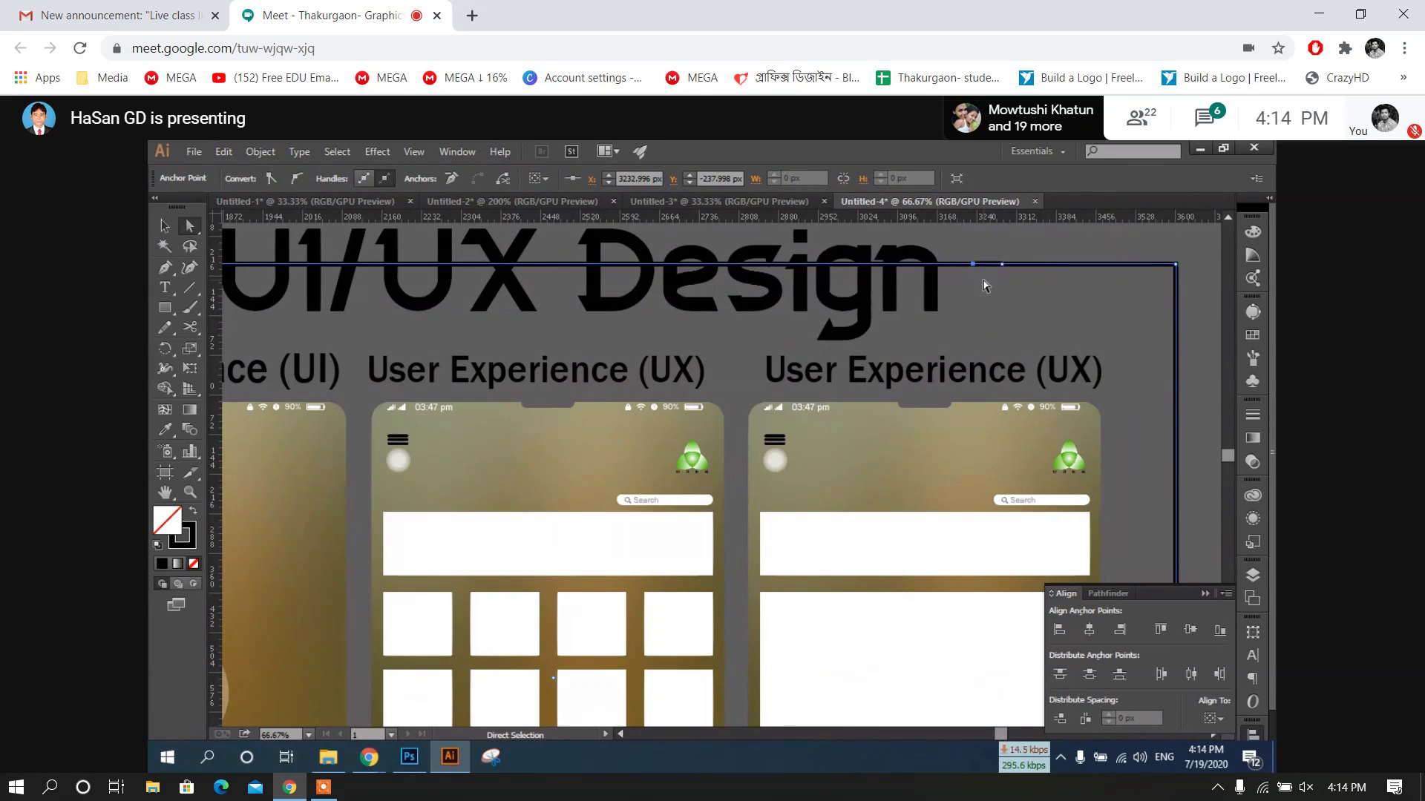
left_click(452, 178)
key("ctrl+minus")
key("ctrl+minus")
key("ctrl+minus")
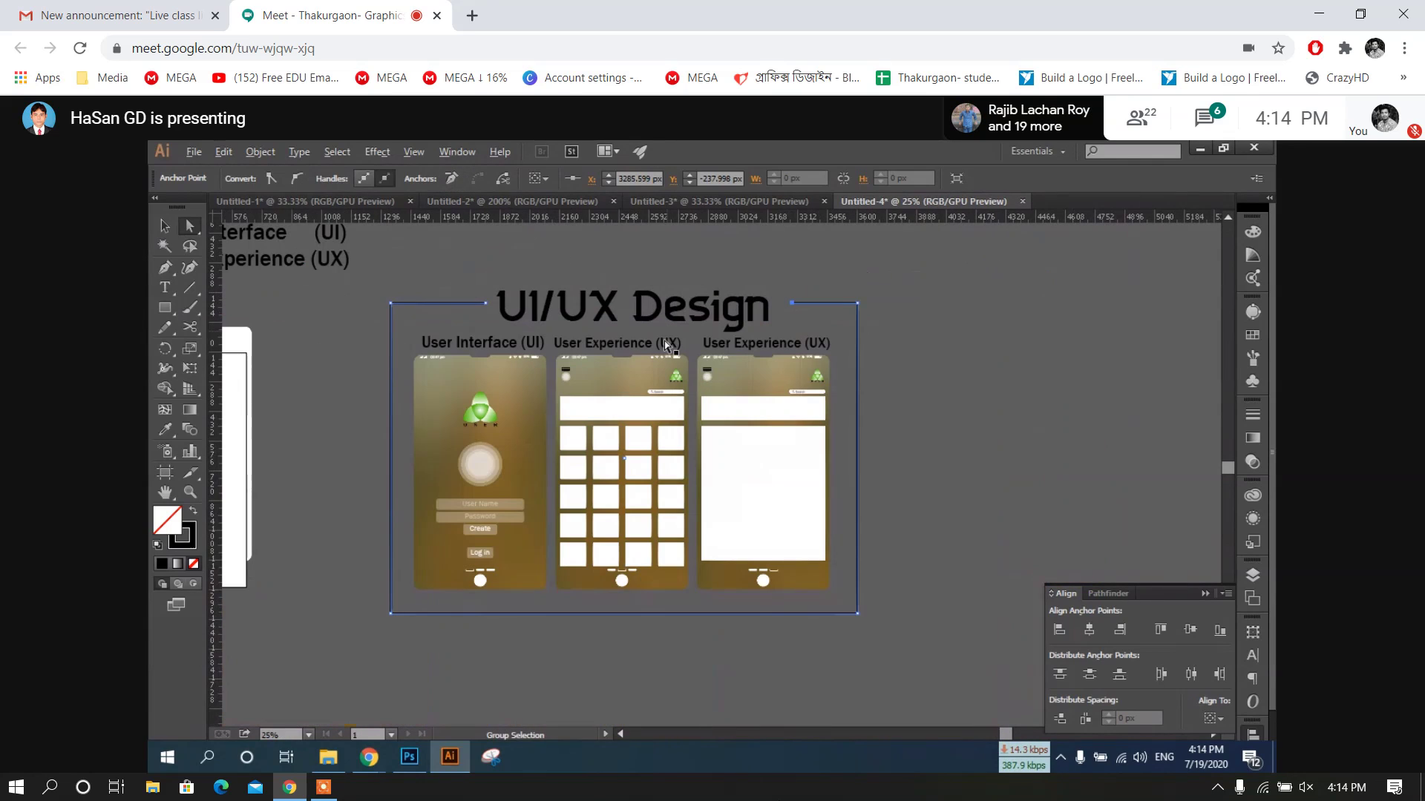
key("v")
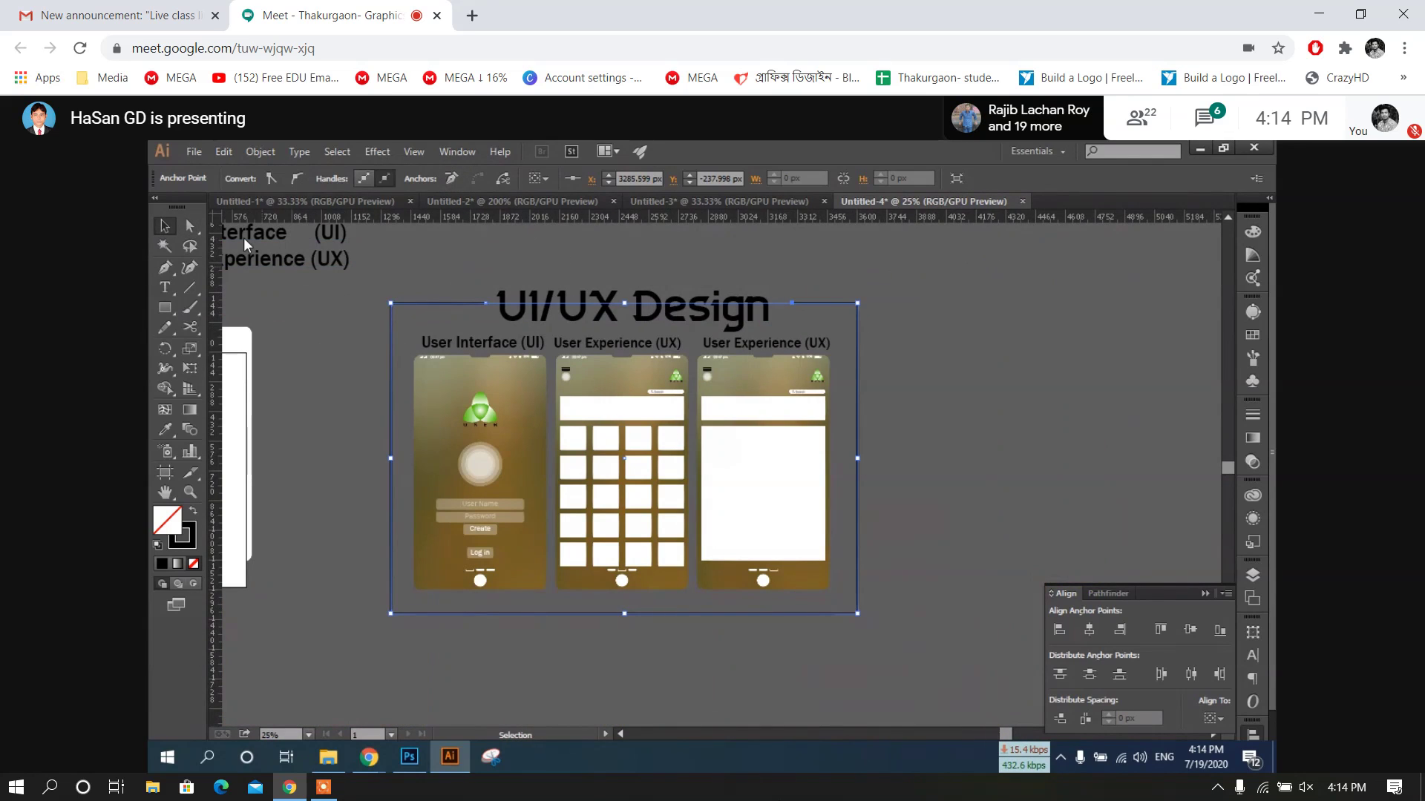
left_click(243, 238)
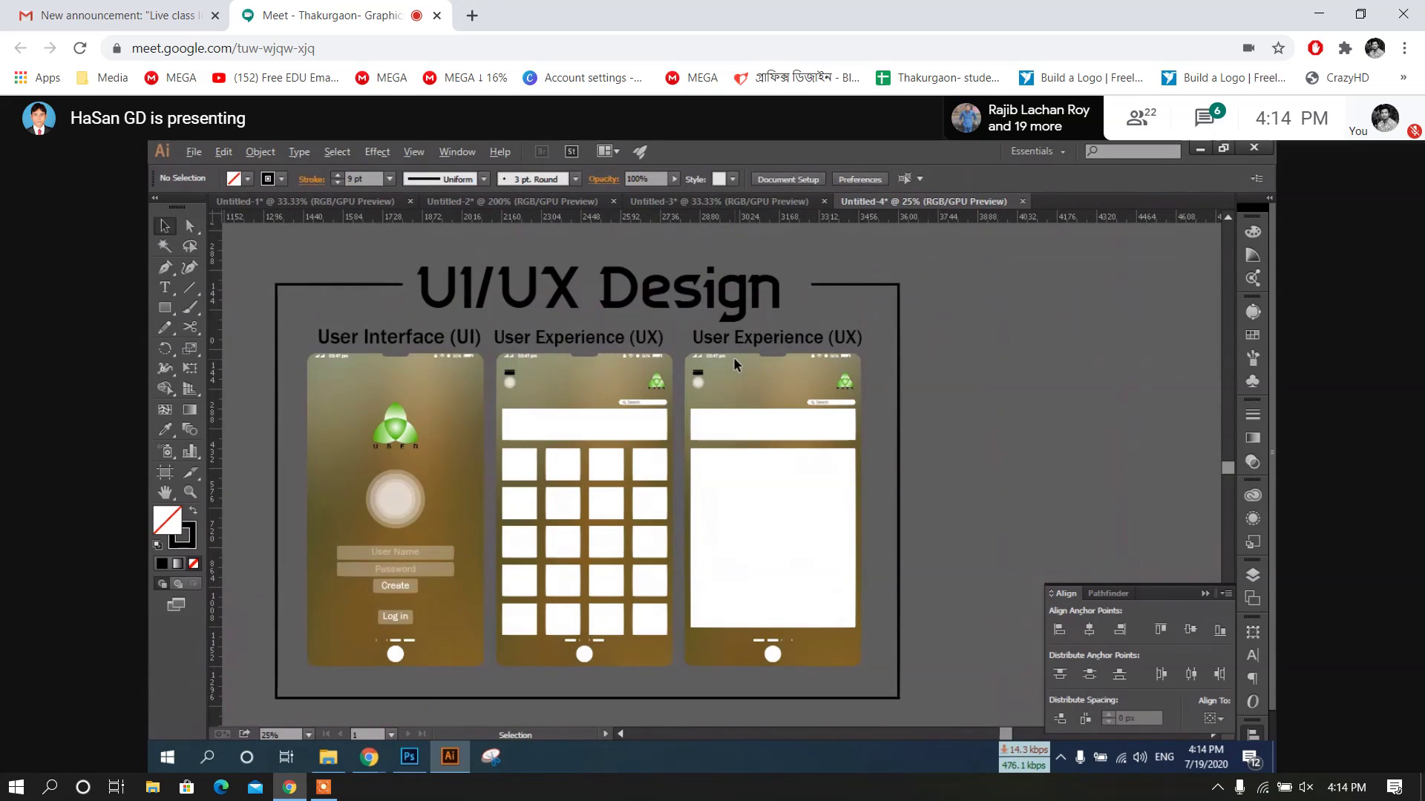
Try a white fill on the frame and the "UI/UX Design" title together, and undo it
left_click(390, 285)
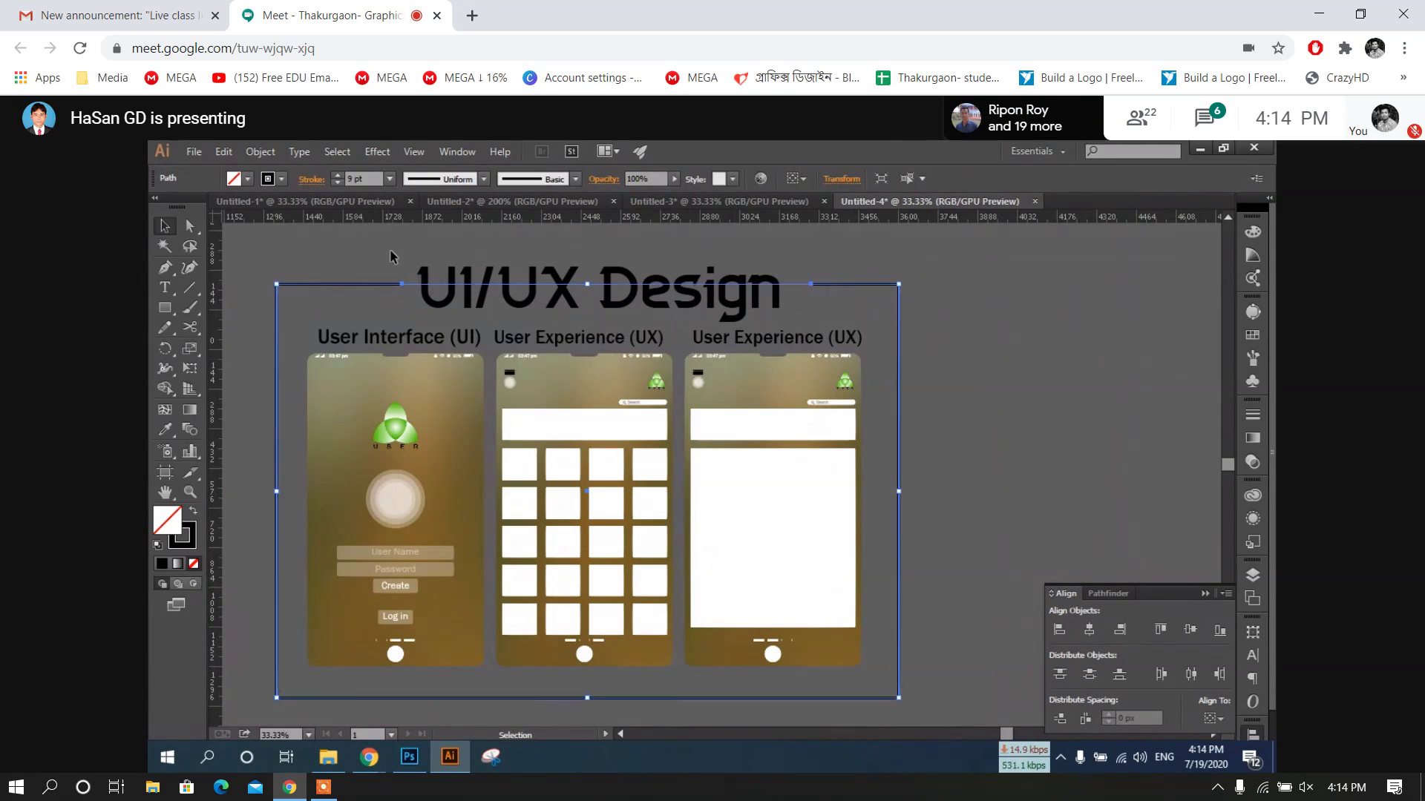
left_click(497, 300, "shift")
left_click(236, 179)
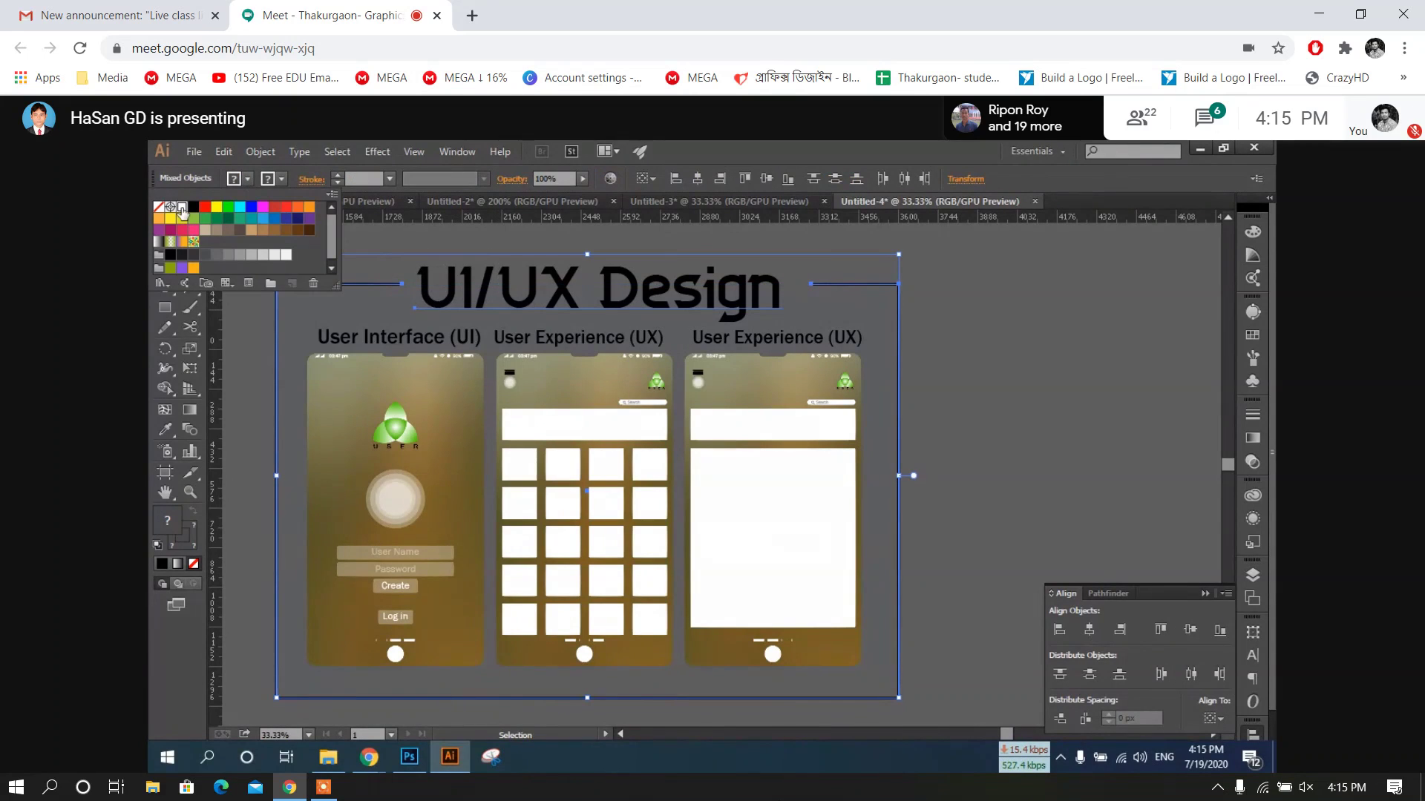
left_click(182, 208)
key("a")
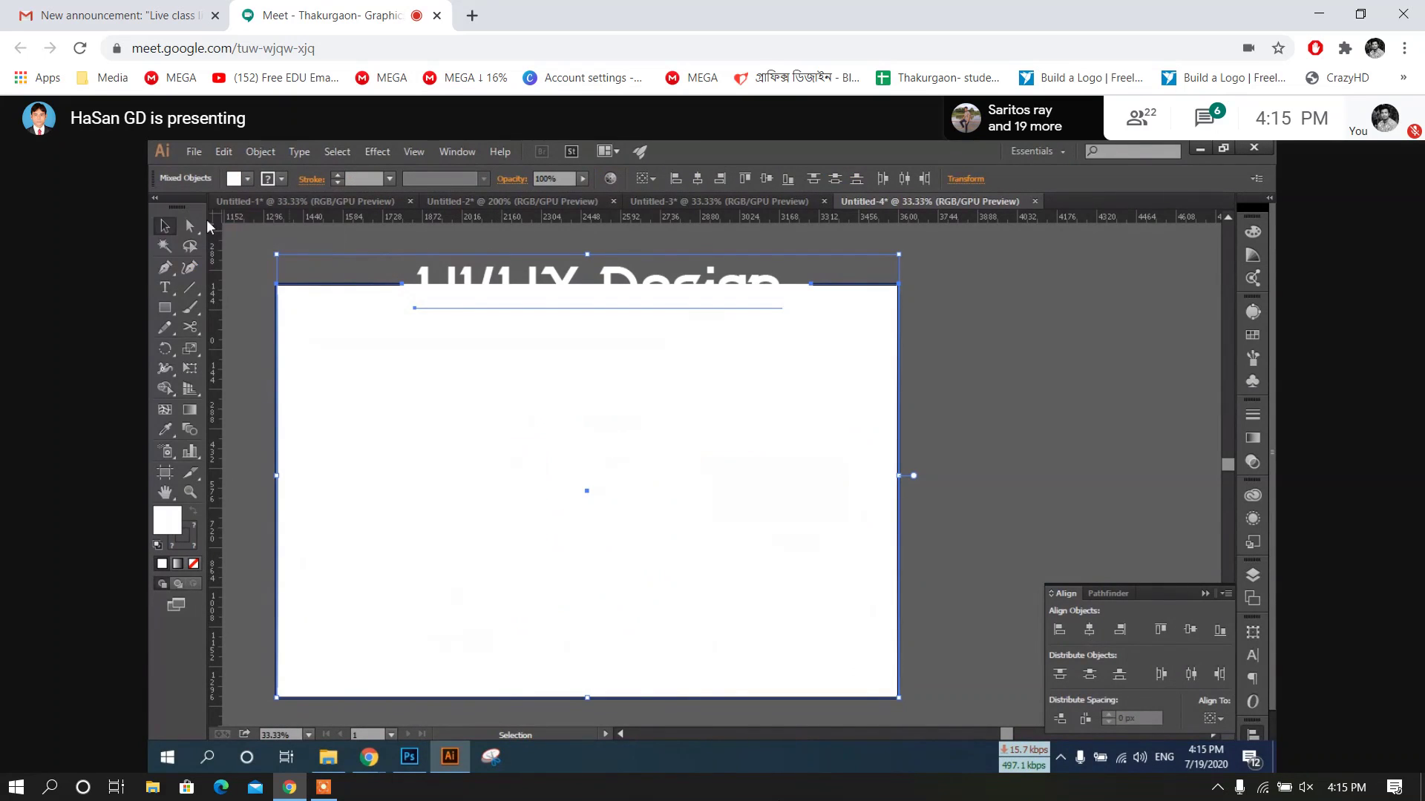
left_click(523, 297)
key("ctrl+z")
key("v")
left_click(1027, 331)
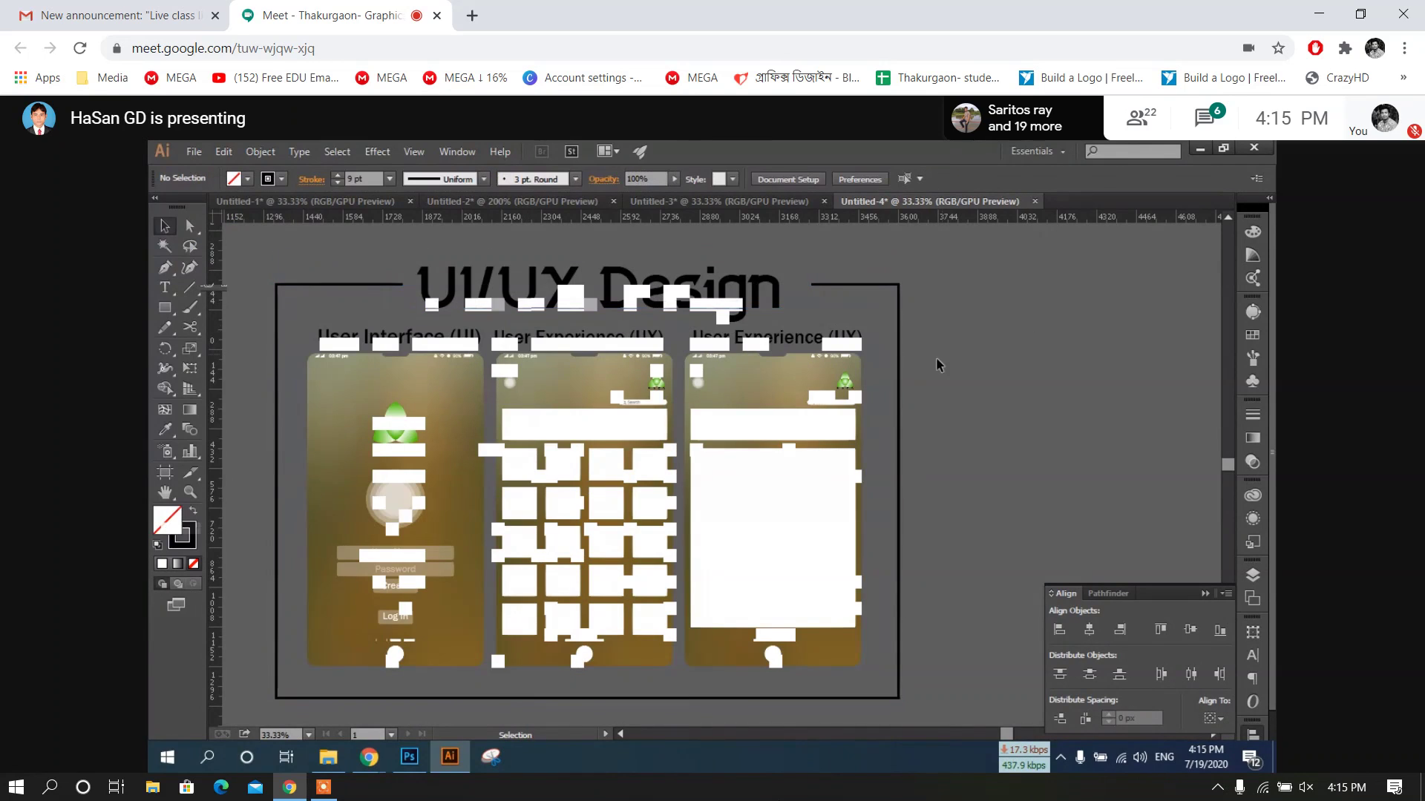
Set the open frame's stroke color to white
left_click(898, 359)
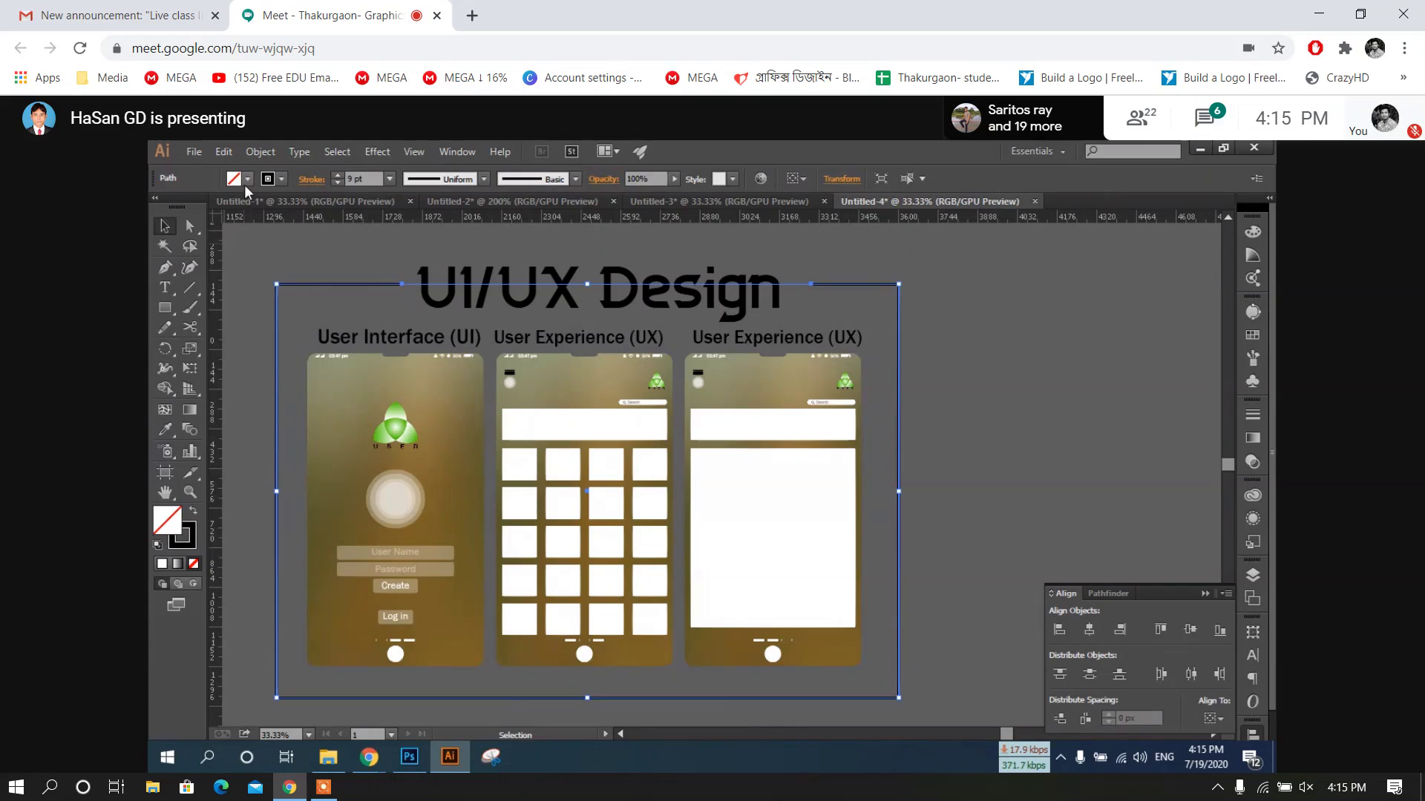
left_click(247, 179)
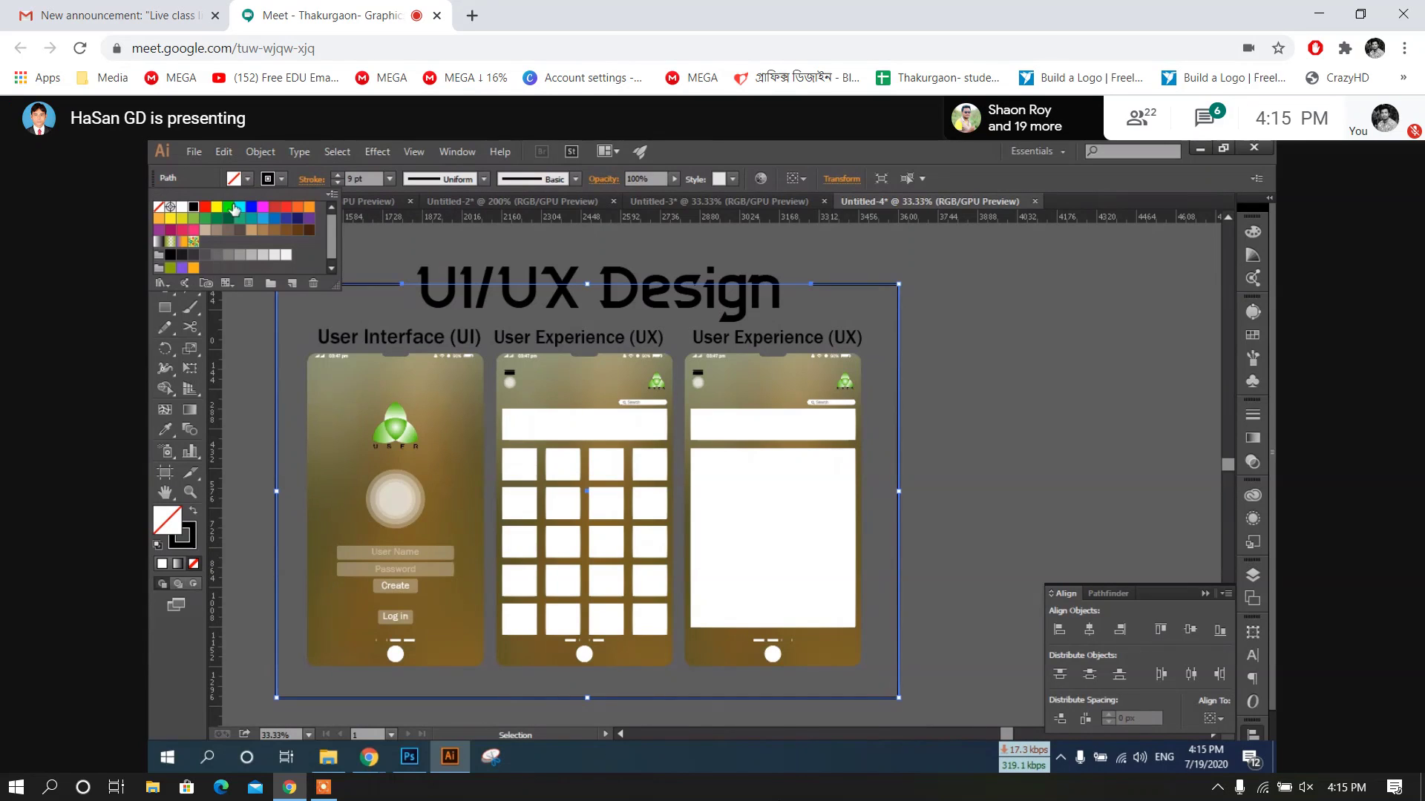
left_click(182, 207)
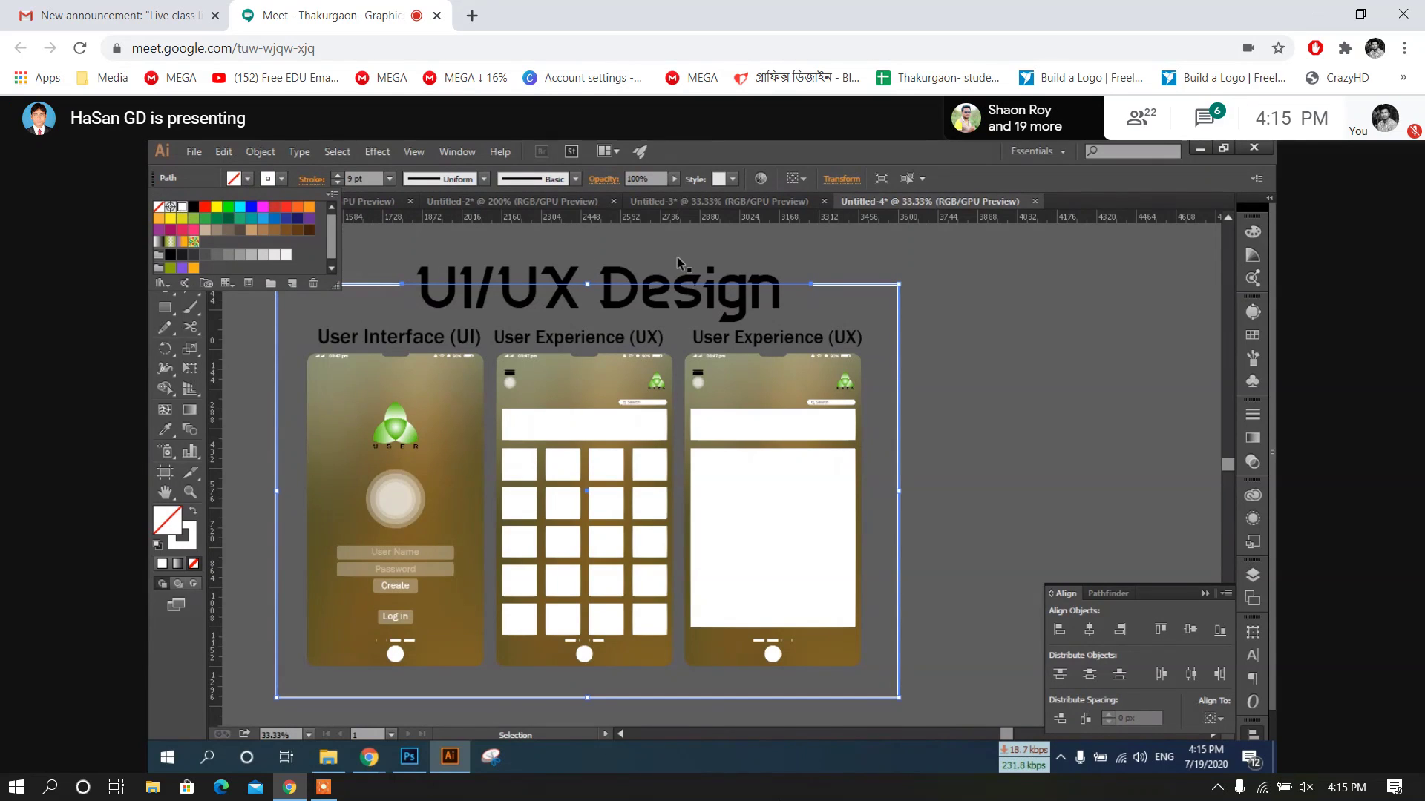
left_click(603, 267)
left_click_drag(436, 265, 755, 299)
key("ctrl+z")
left_click(483, 244)
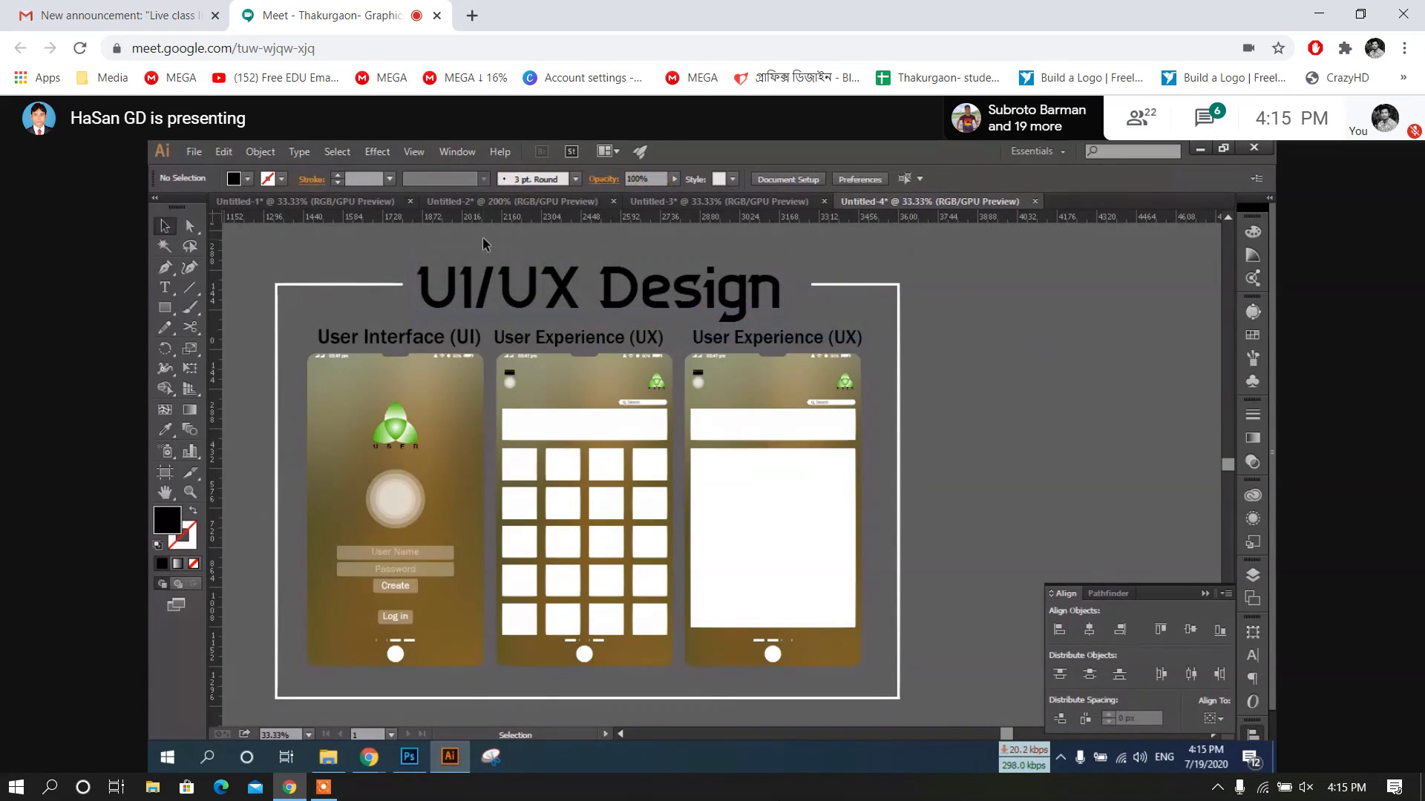
Change the "UI/UX Design" title's fill color to white and collapse the floating Align panel
left_click(713, 295)
left_click(249, 180)
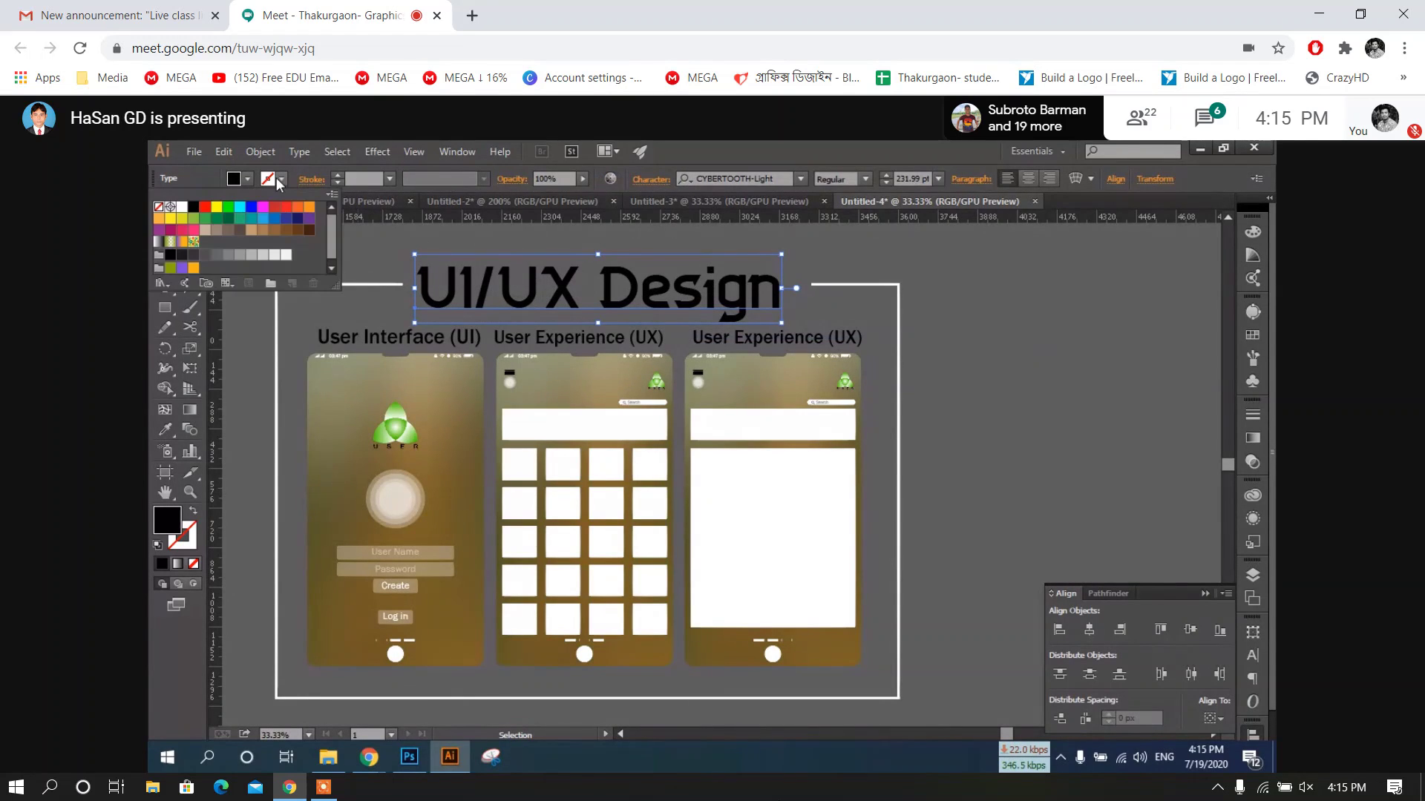
left_click(248, 179)
left_click(248, 180)
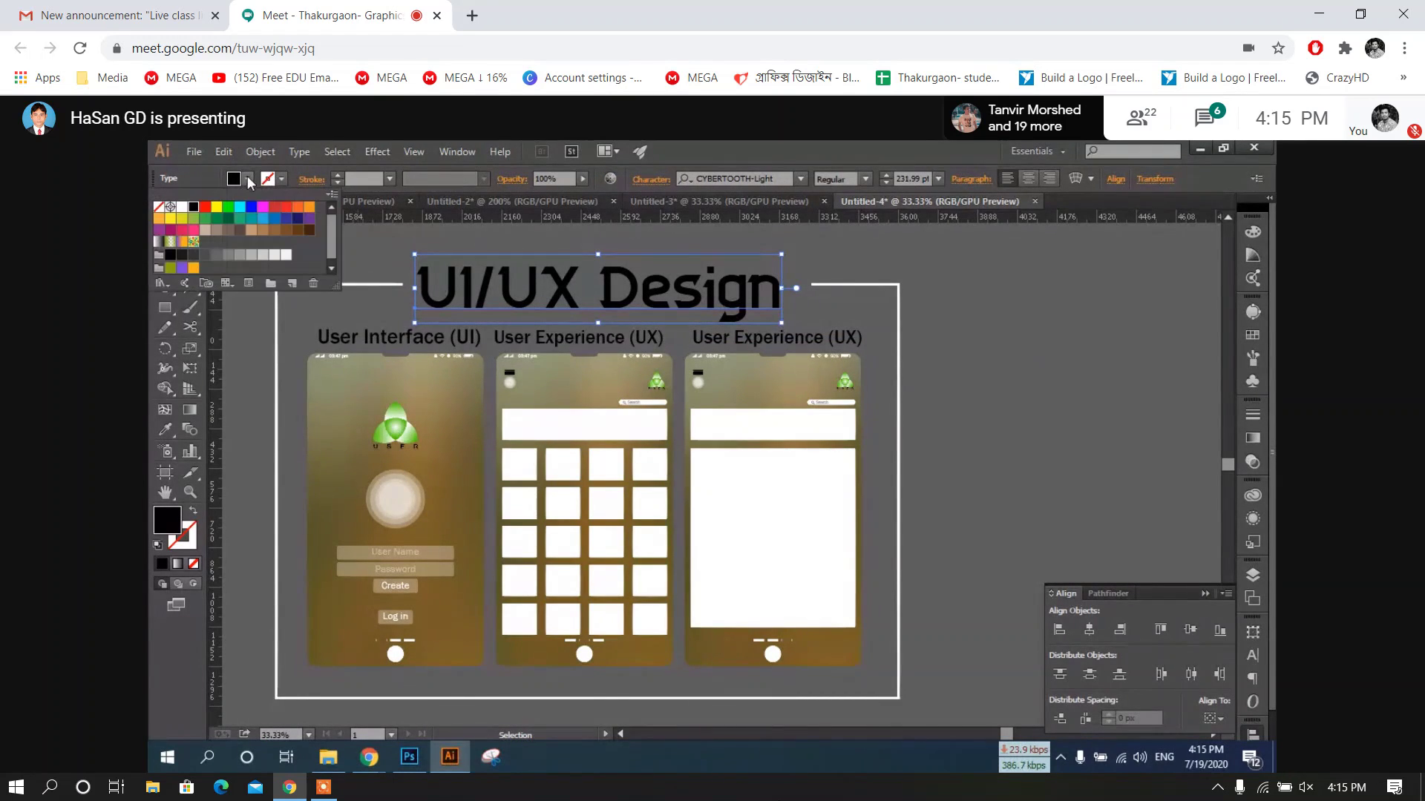
left_click(181, 207)
left_click(1001, 336)
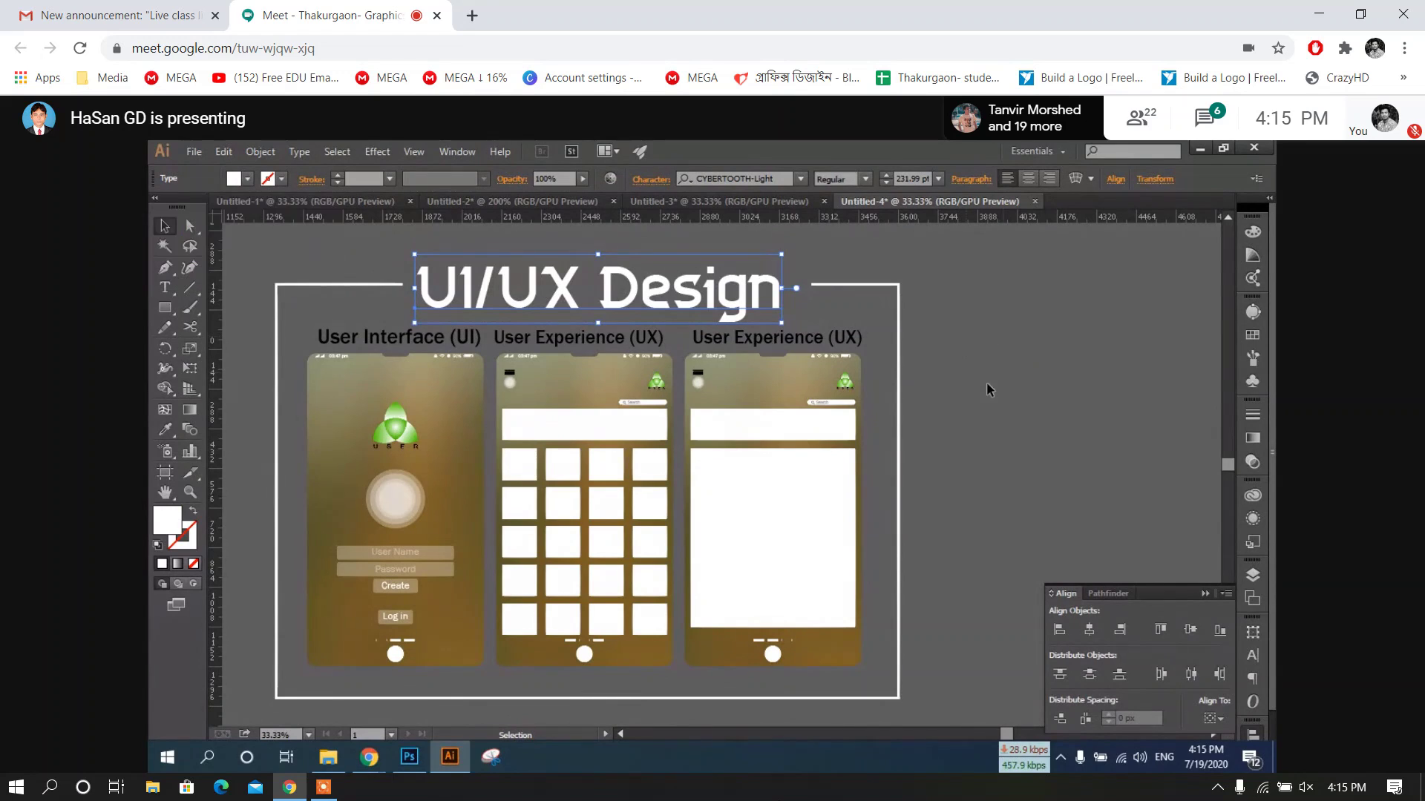
left_click(994, 383)
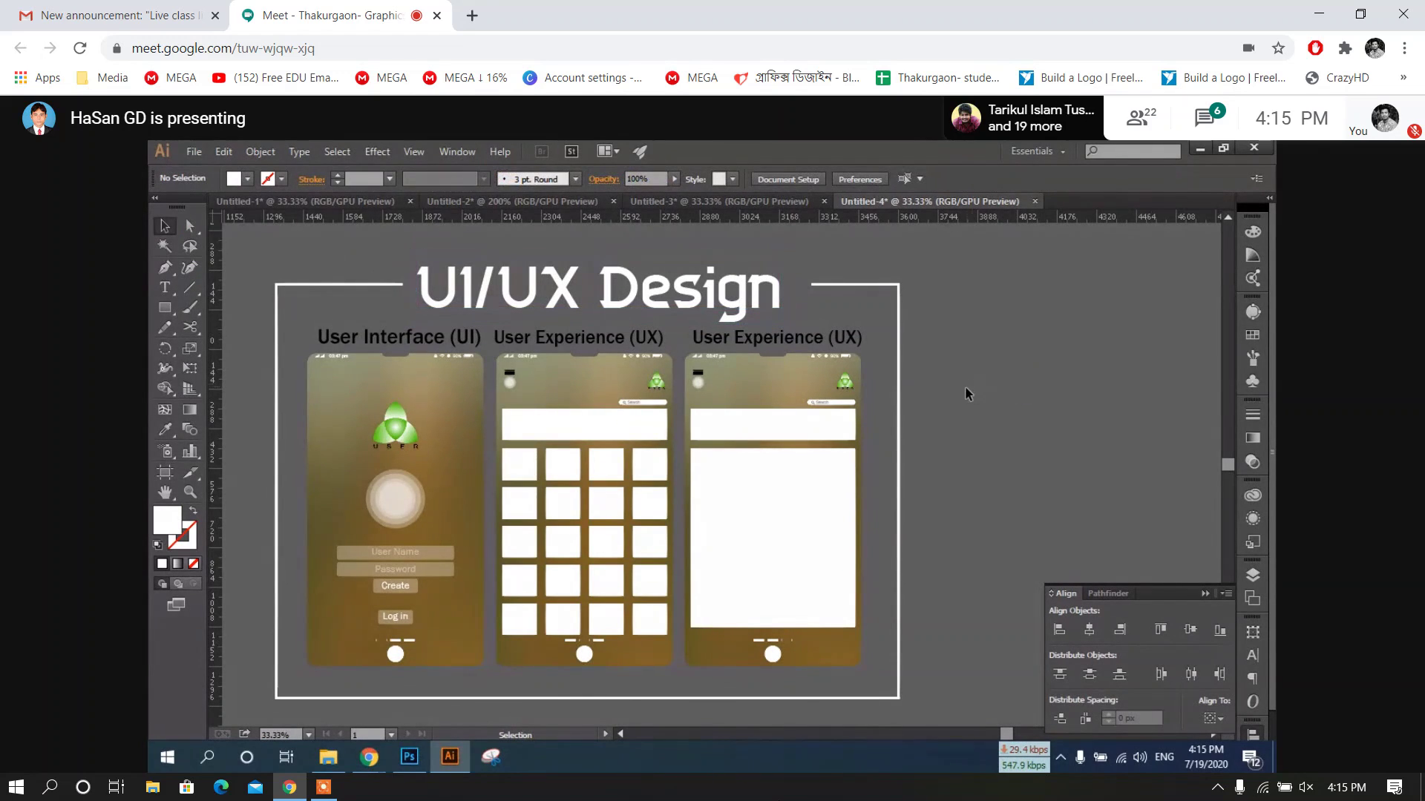
left_click(1208, 594)
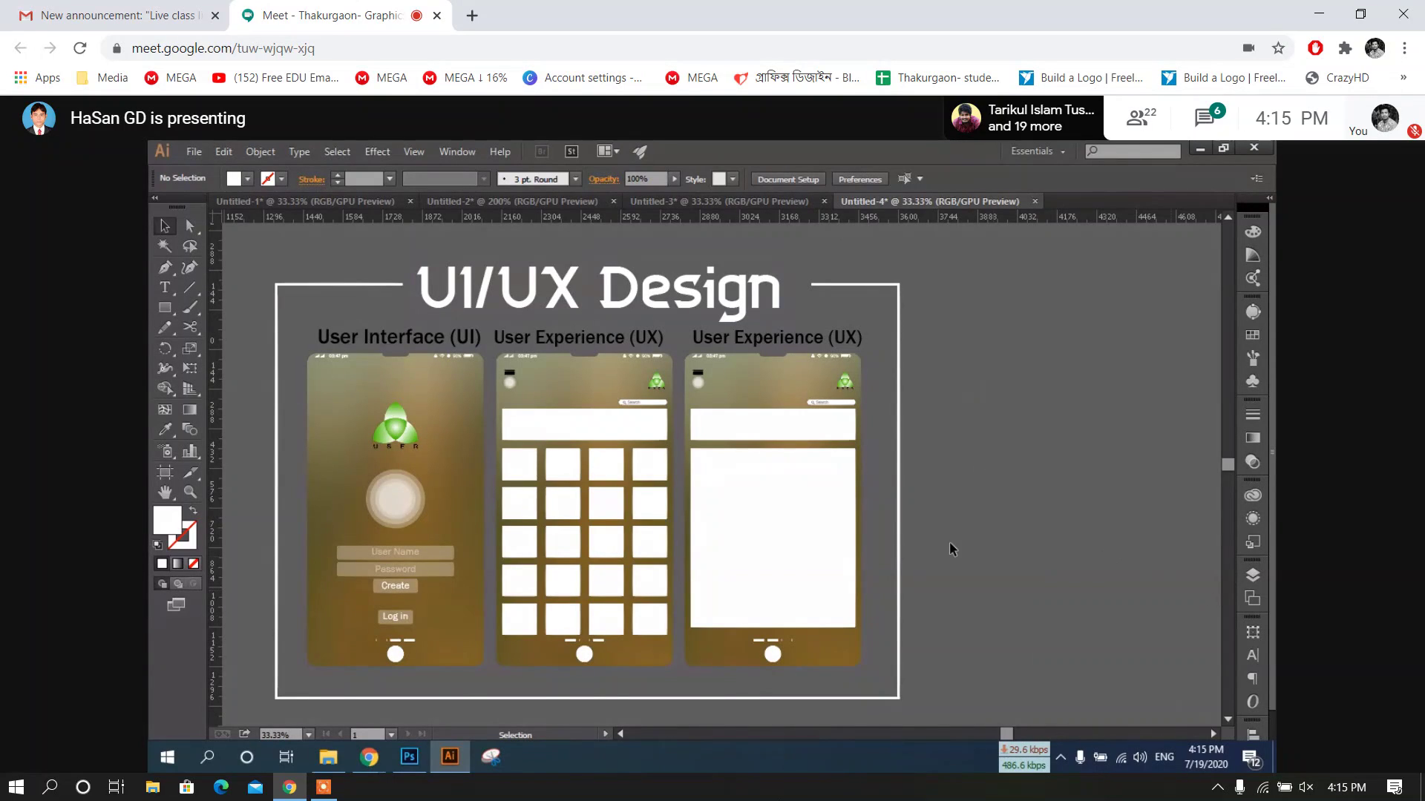
scroll(811, 518, "up", 1)
scroll(814, 515, "down", 1)
scroll(858, 496, "left", 2)
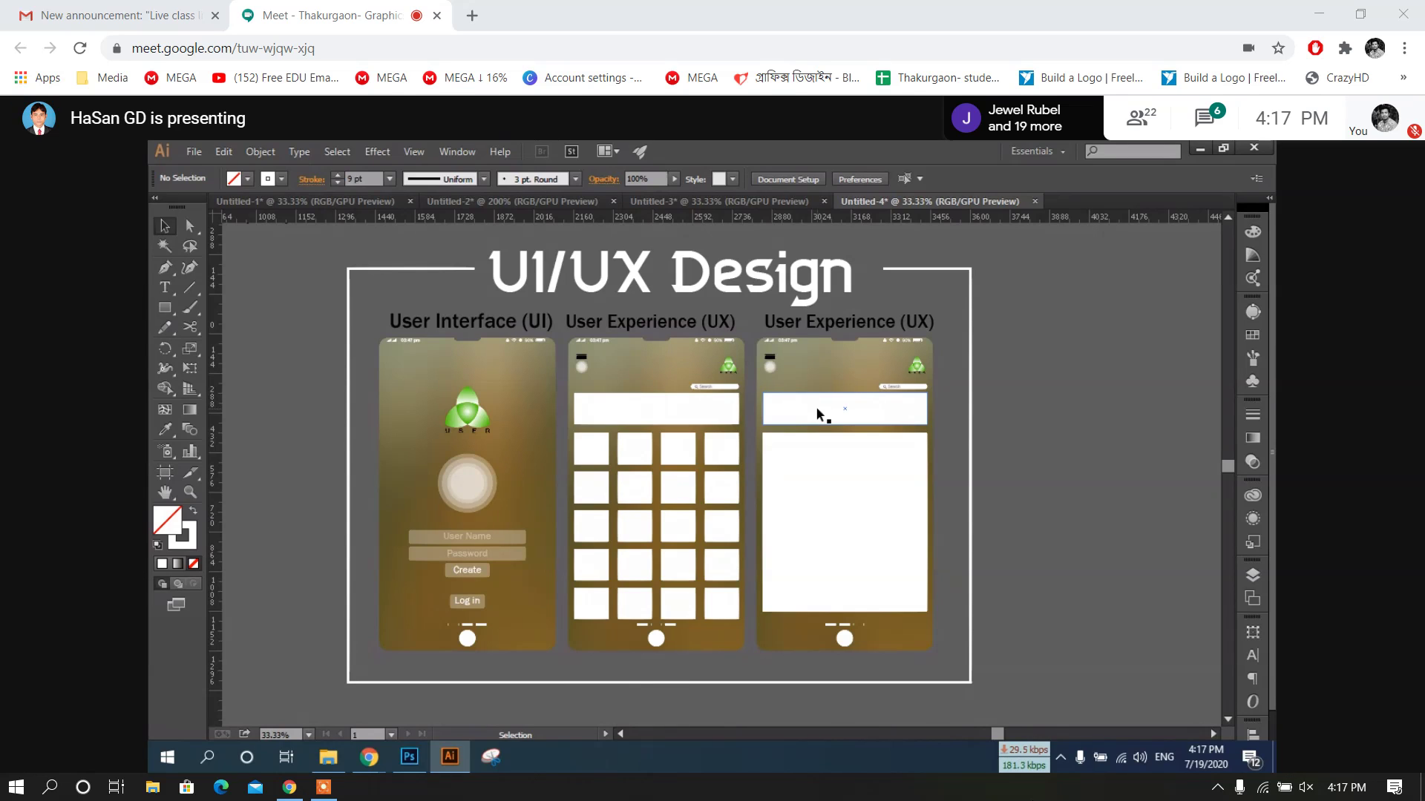
left_click(839, 473)
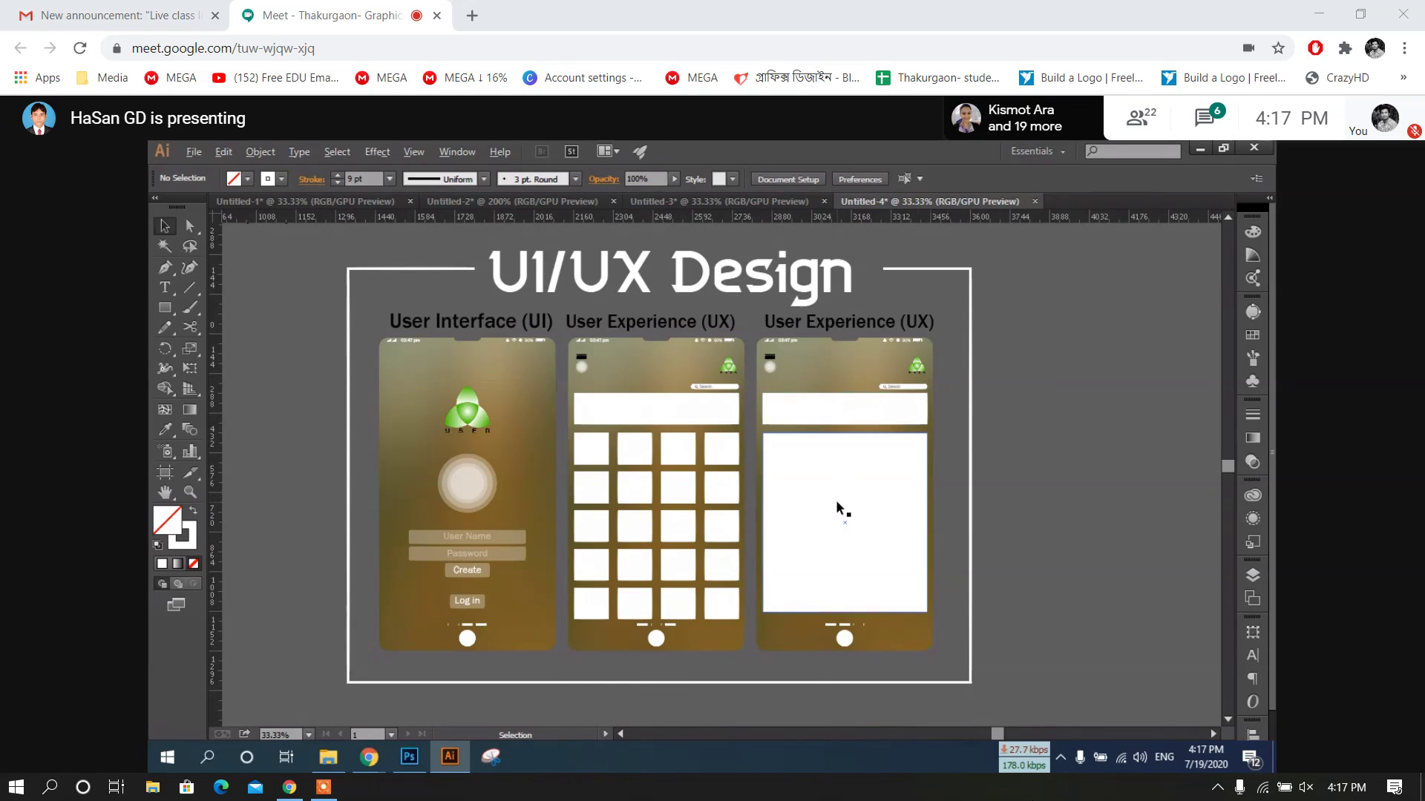
key("alt")
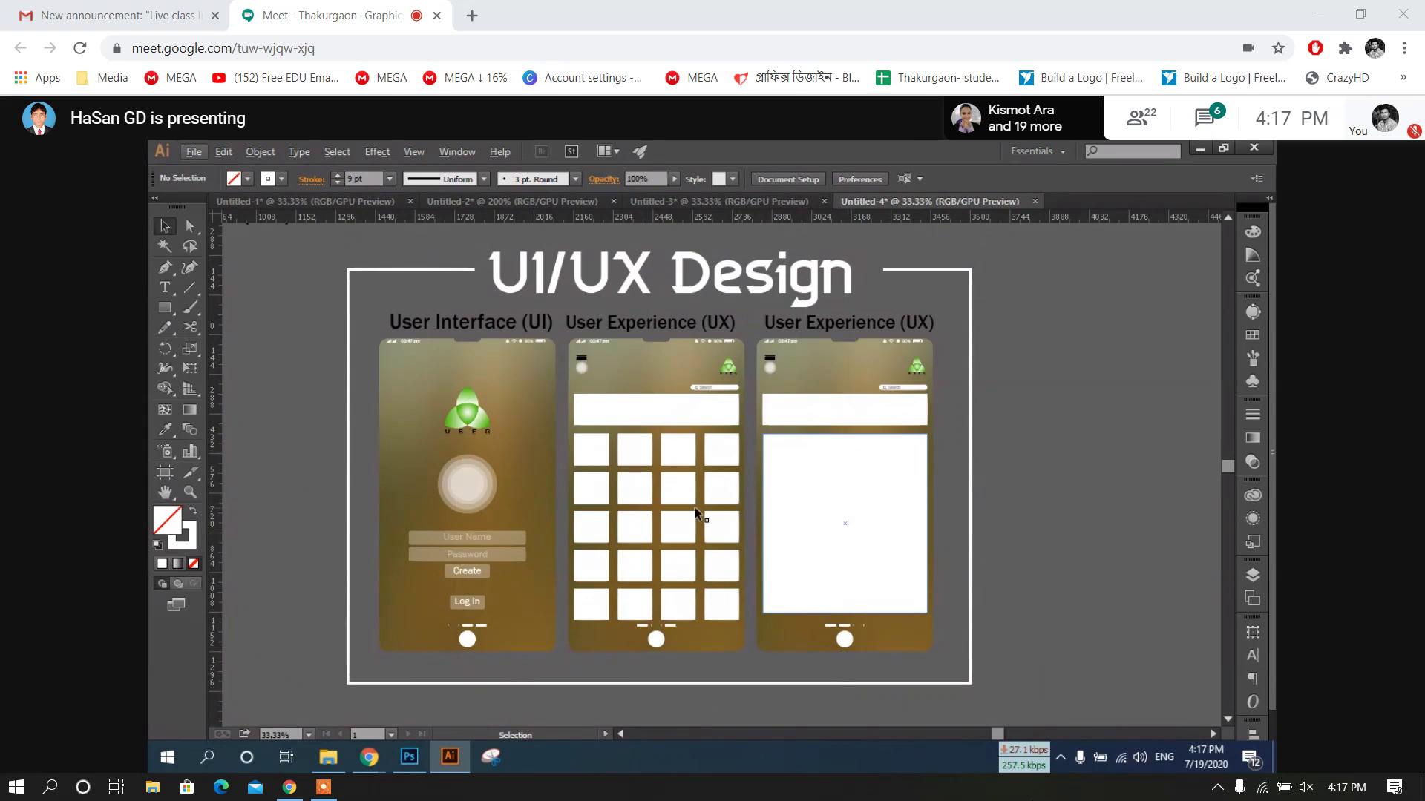
left_click(343, 366)
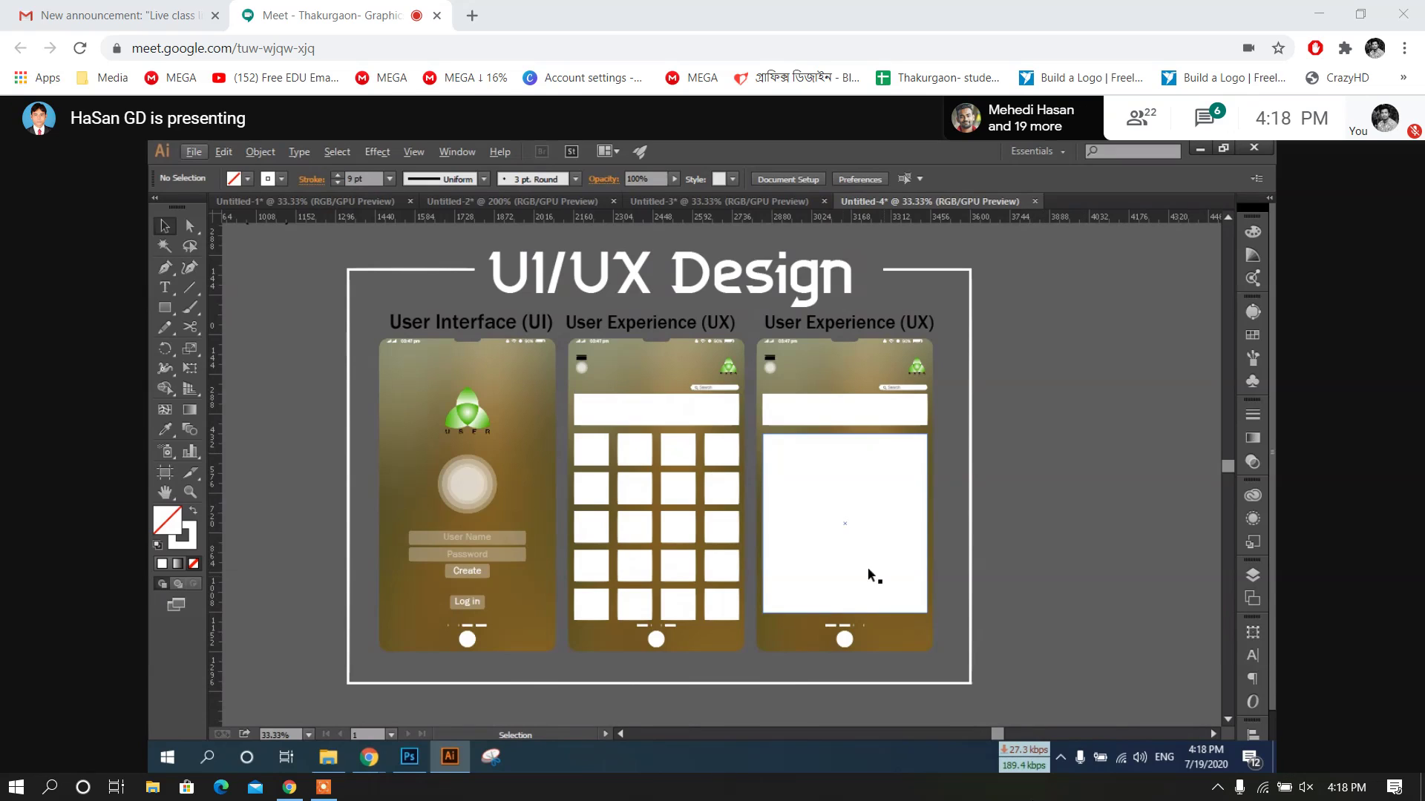
Stretch the large white content box on the third phone screen down to the level of the middle screen's bottom grid row
left_click(846, 590)
left_click_drag(840, 618, 844, 620)
left_click(1077, 560)
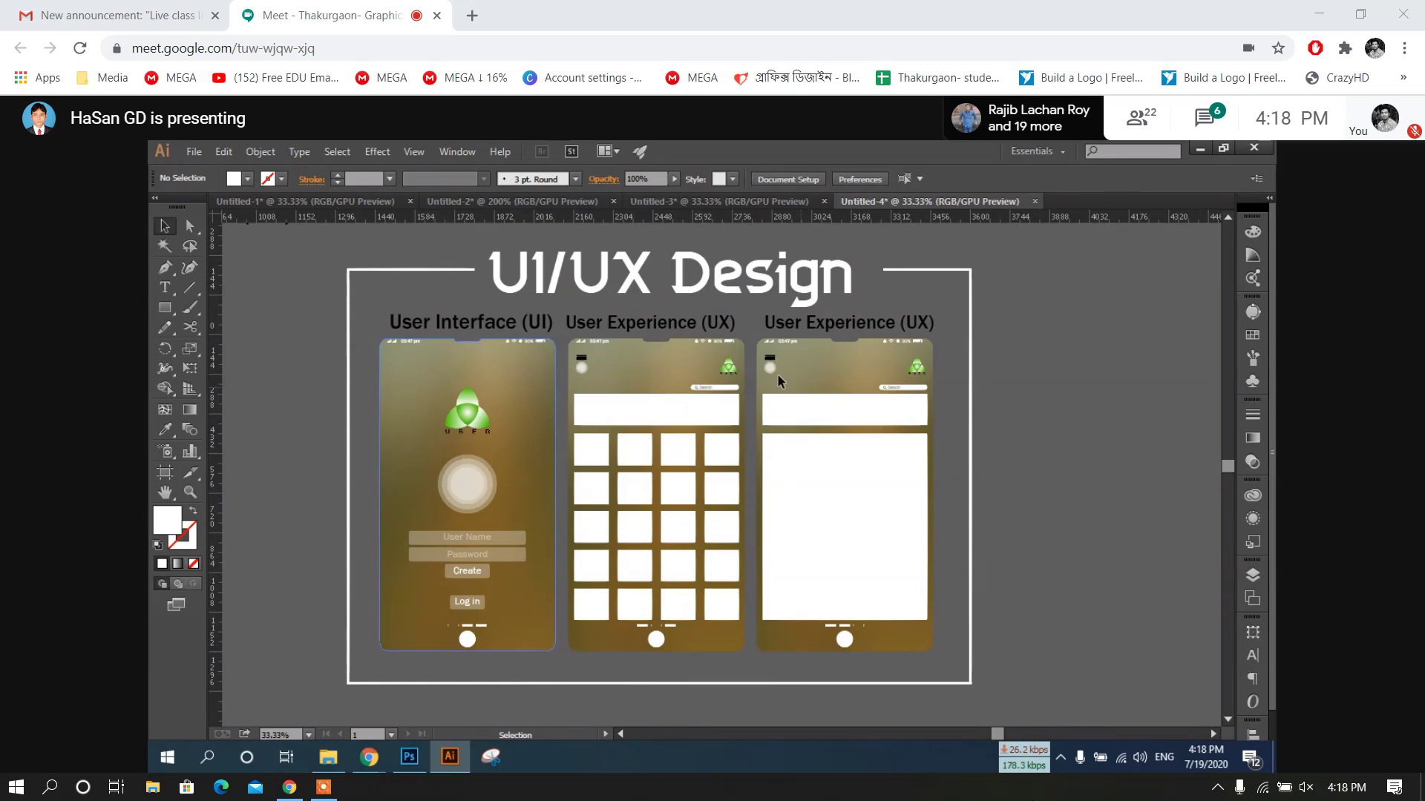
Narrow the middle "User Experience (UX)" heading from its left side to about 584 px, in line with the white box beneath it
left_click(683, 325)
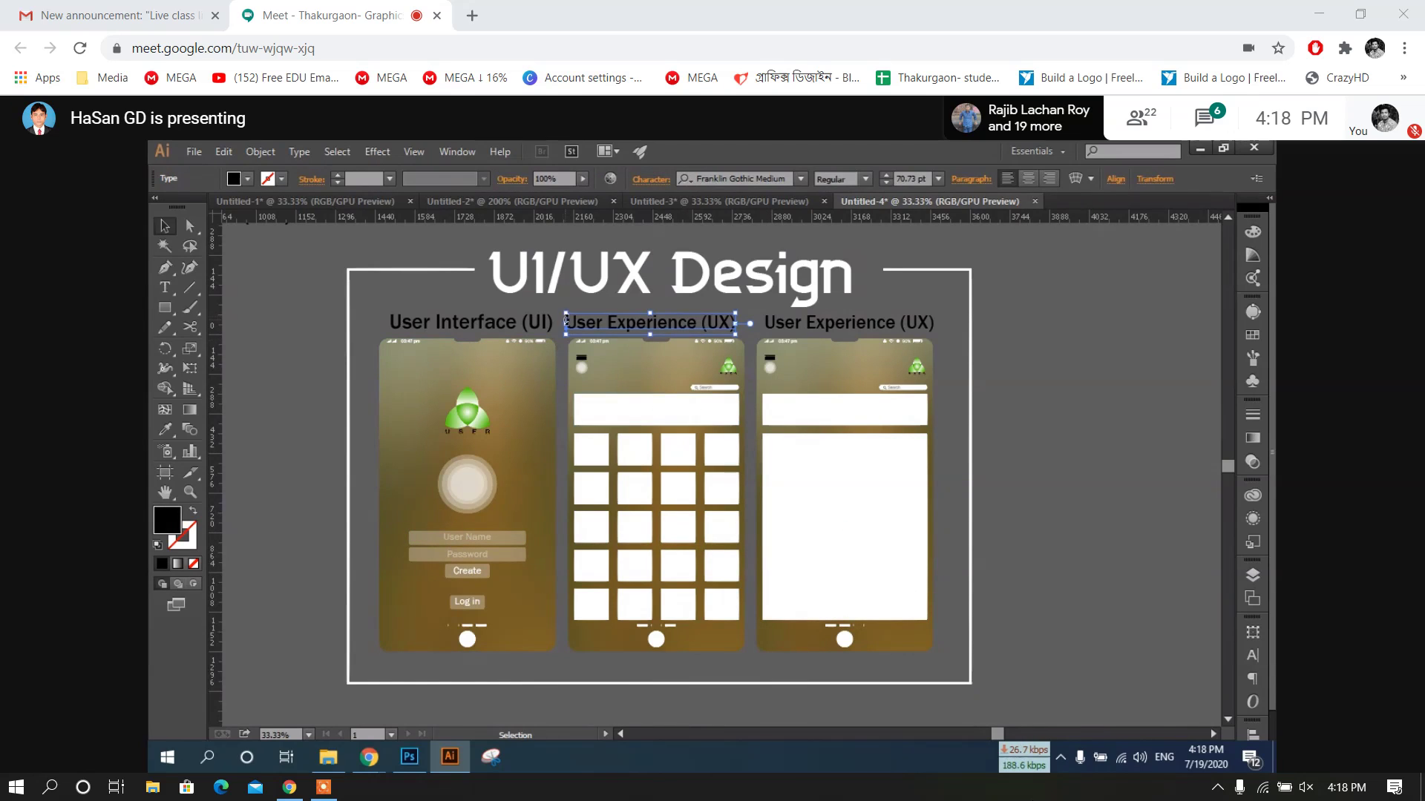
left_click_drag(567, 324, 570, 325)
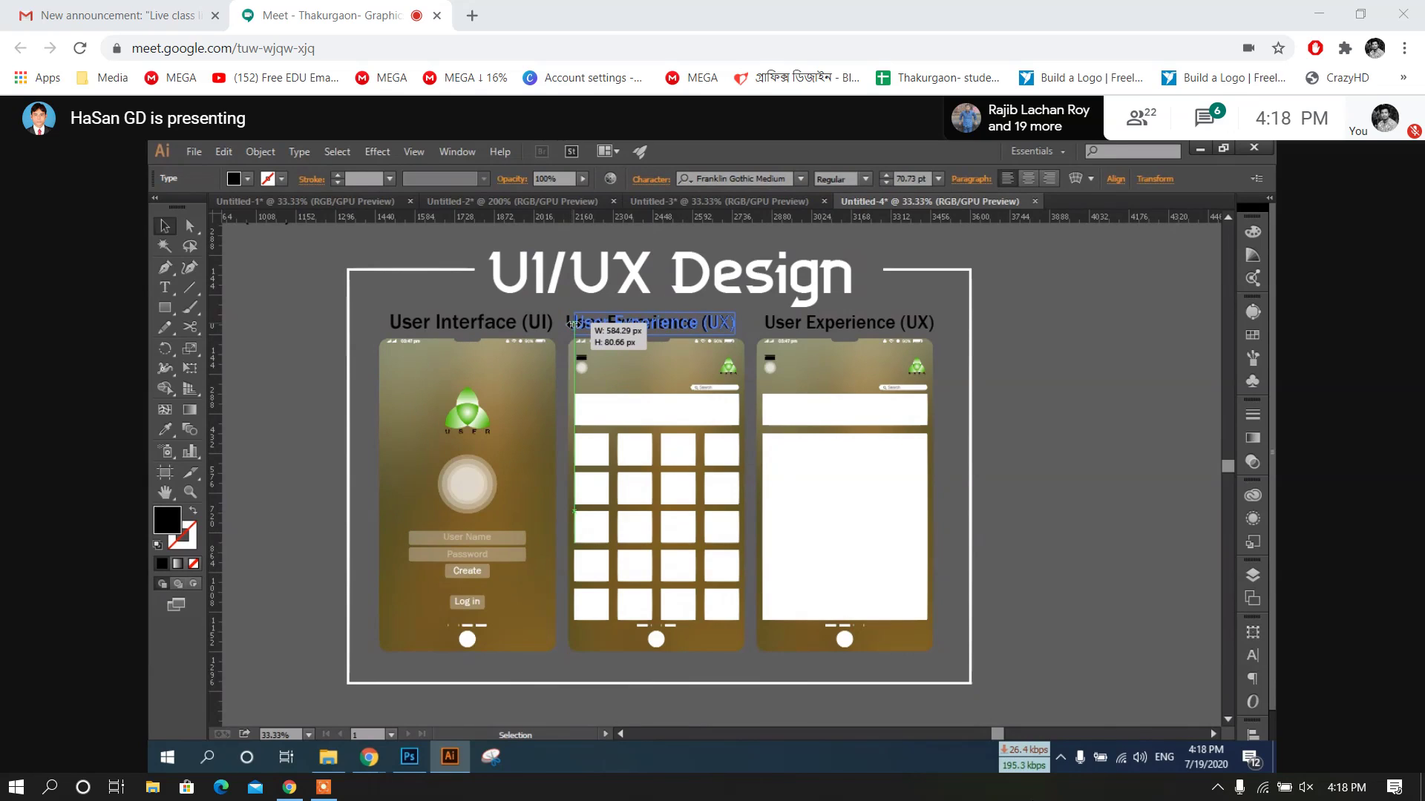
left_click(1099, 417)
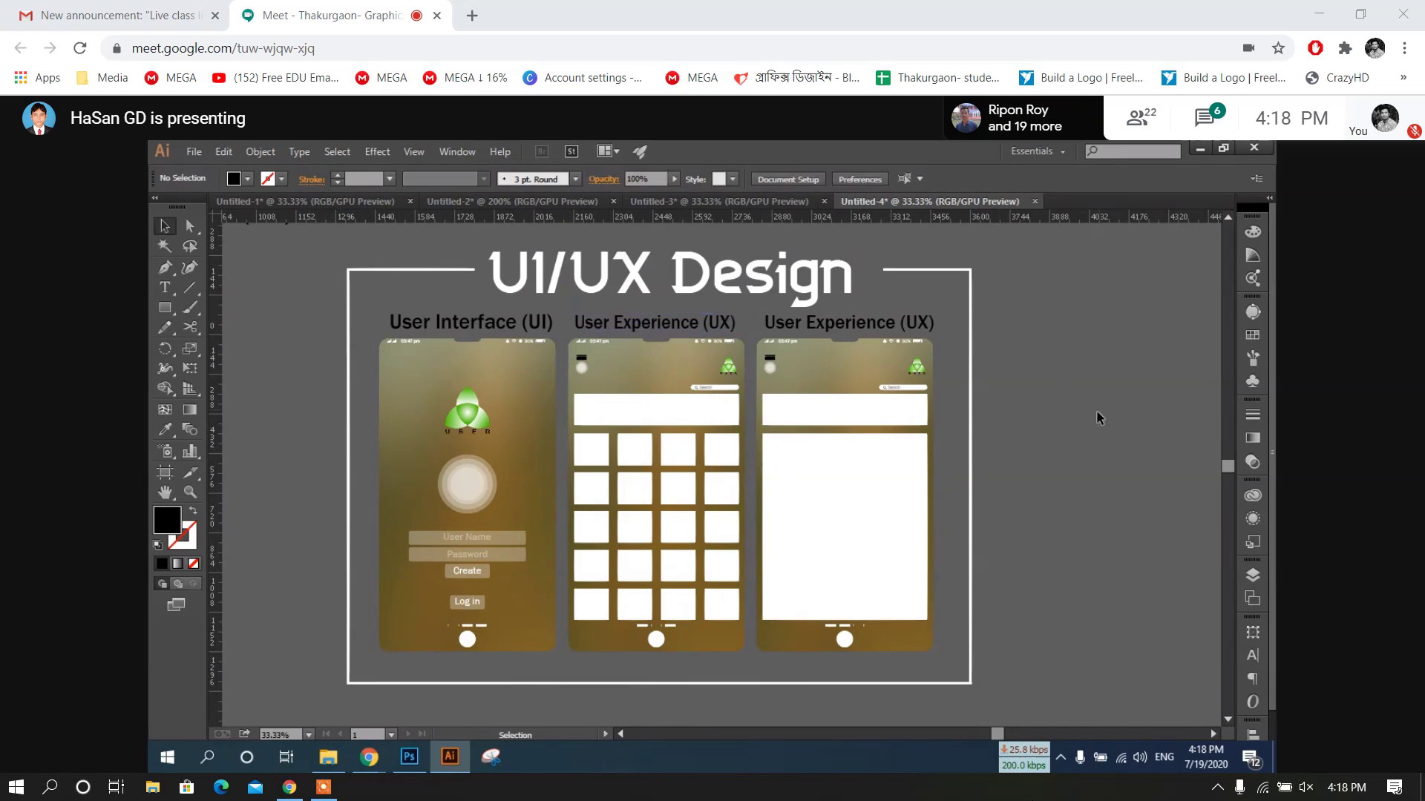
left_click(920, 325)
left_click_drag(932, 325, 933, 326)
left_click(1043, 361)
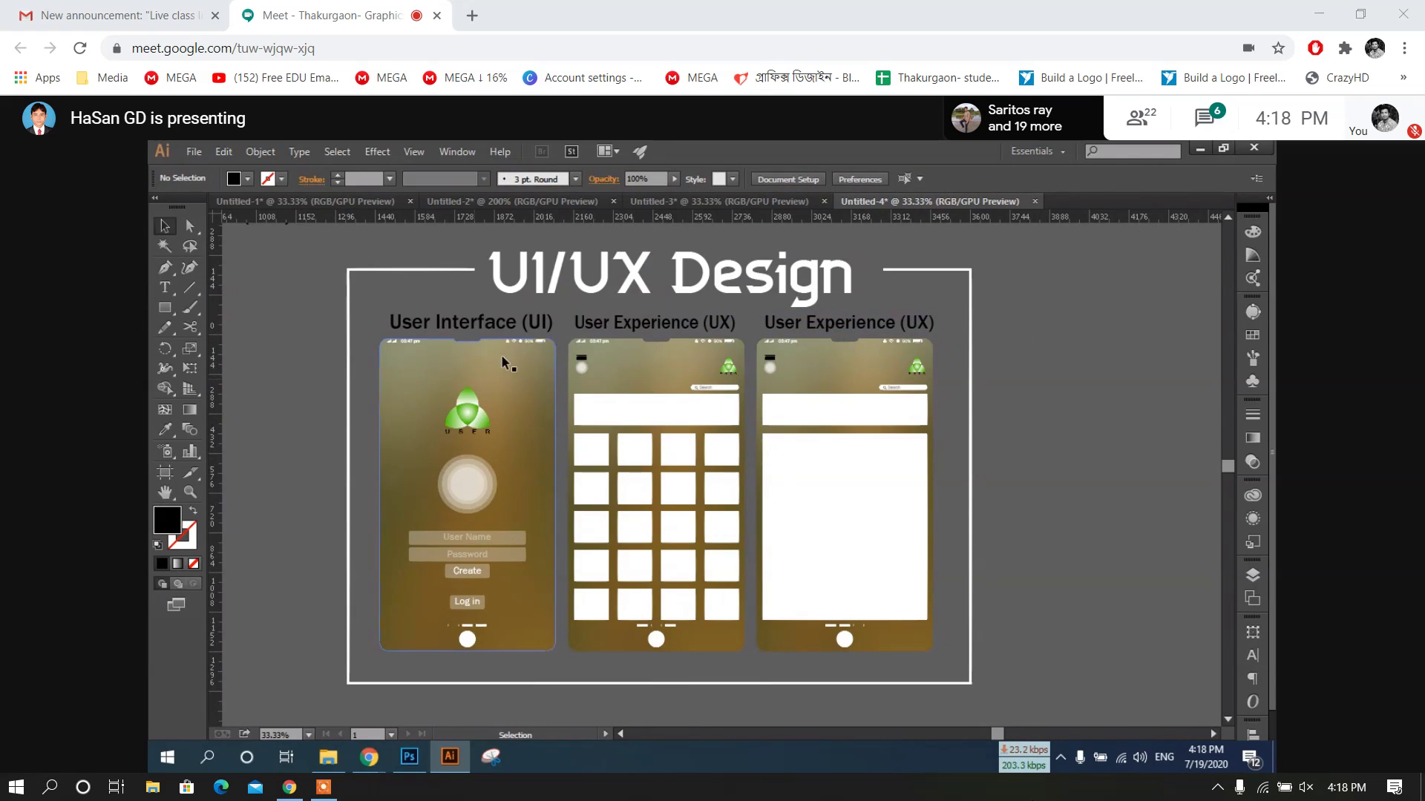
Move the "User Interface (UI)" heading about 21 px left to center it above the first phone screen
left_click_drag(519, 325, 517, 327)
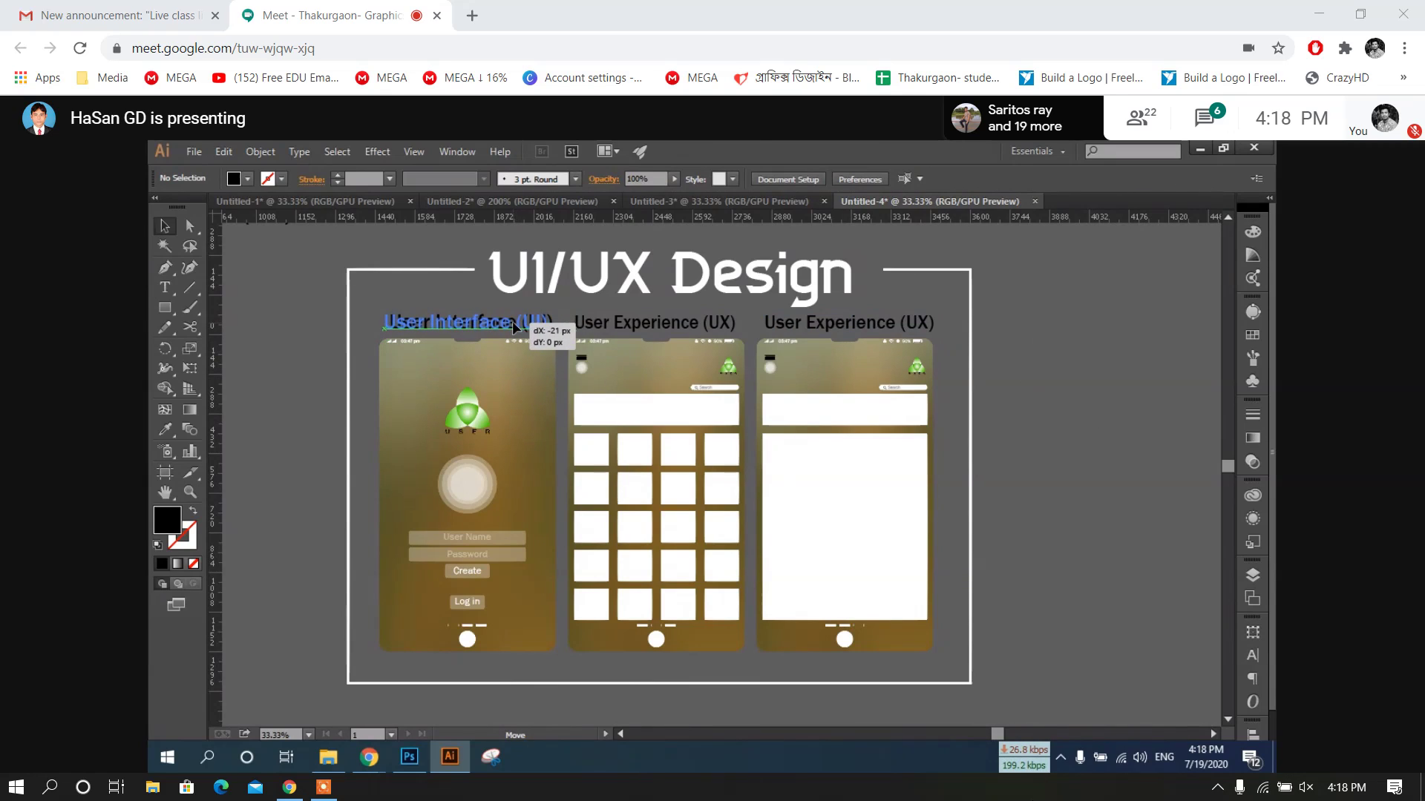
left_click(1091, 386)
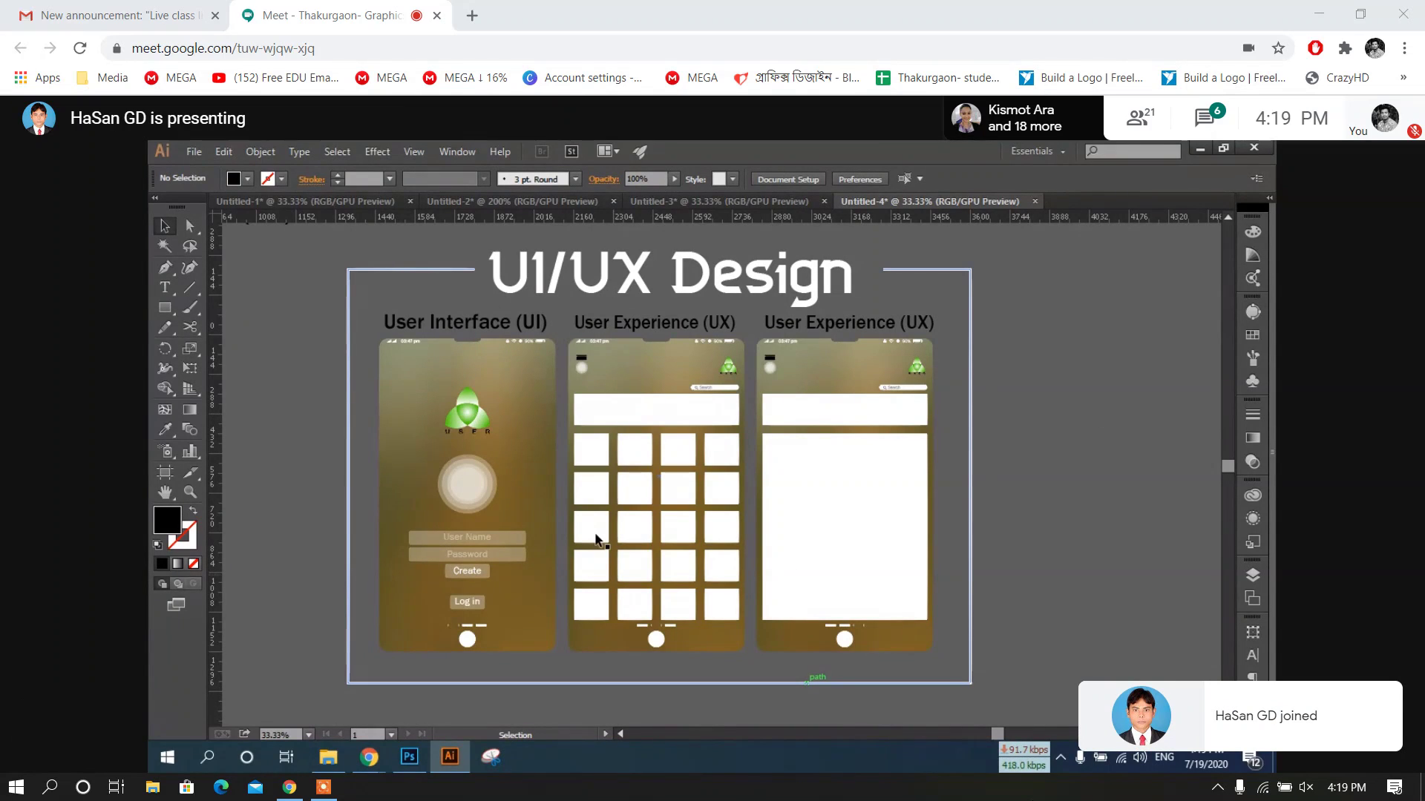
Check the Google Meet call in Chrome, then return to Illustrator and dismiss the presenting notification
mouse_move(369, 757)
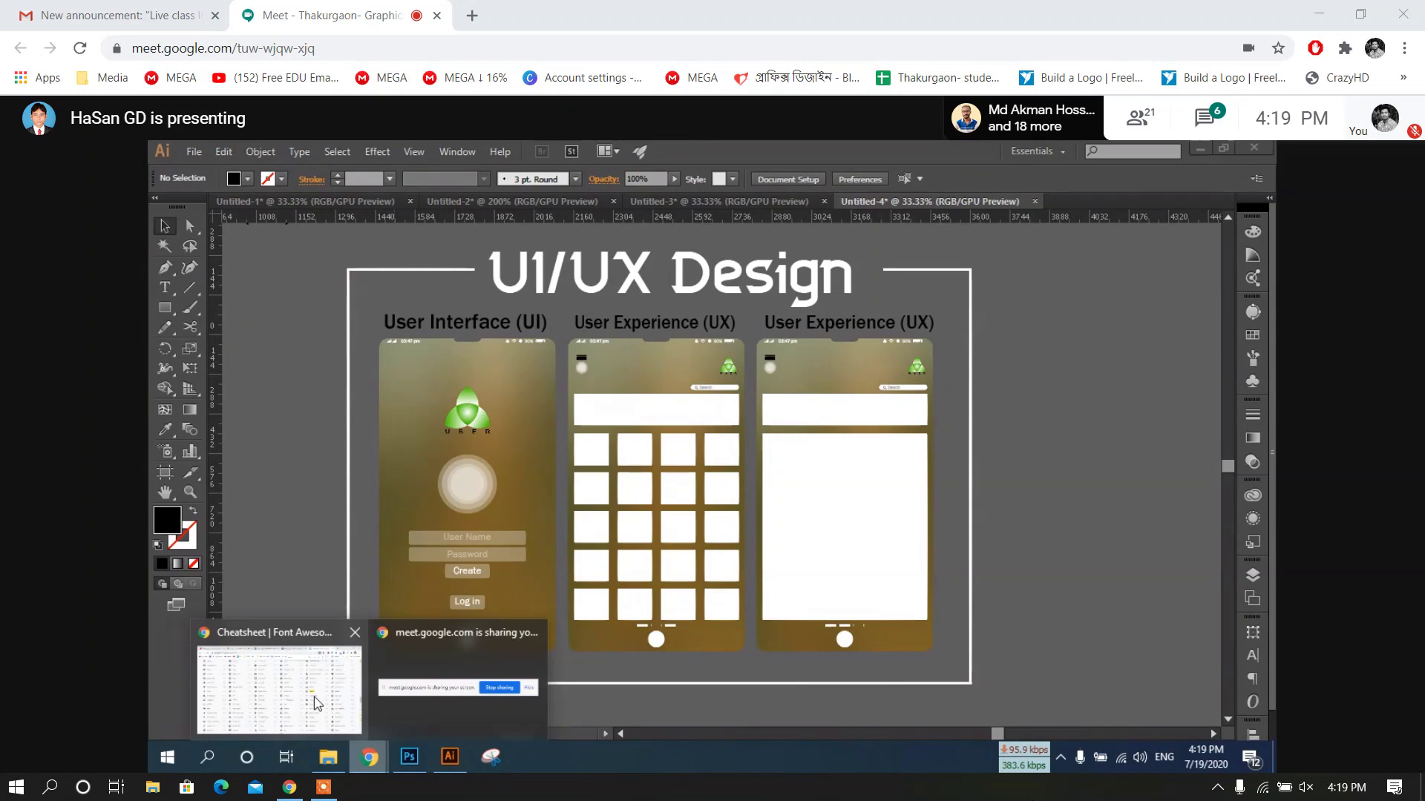
mouse_move(316, 703)
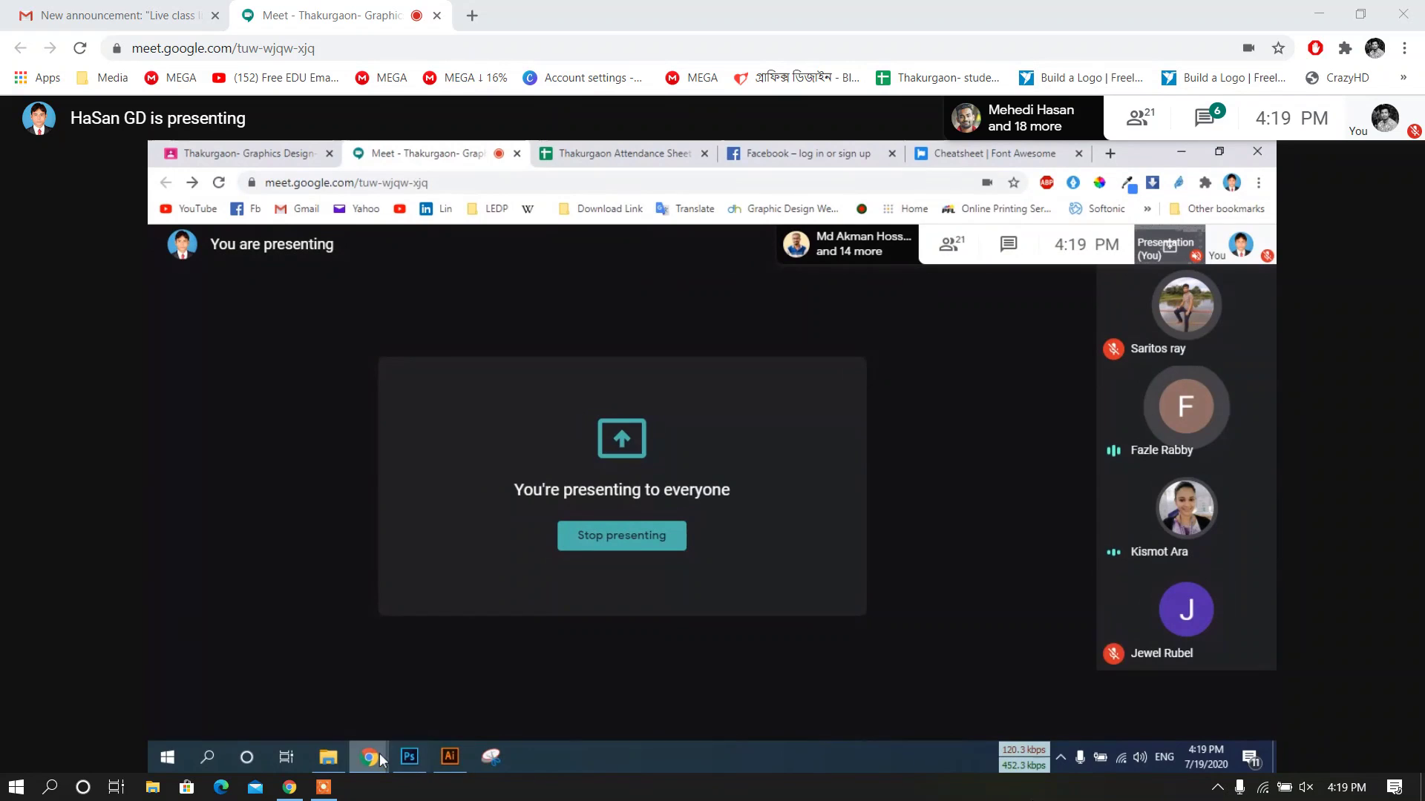
left_click(451, 756)
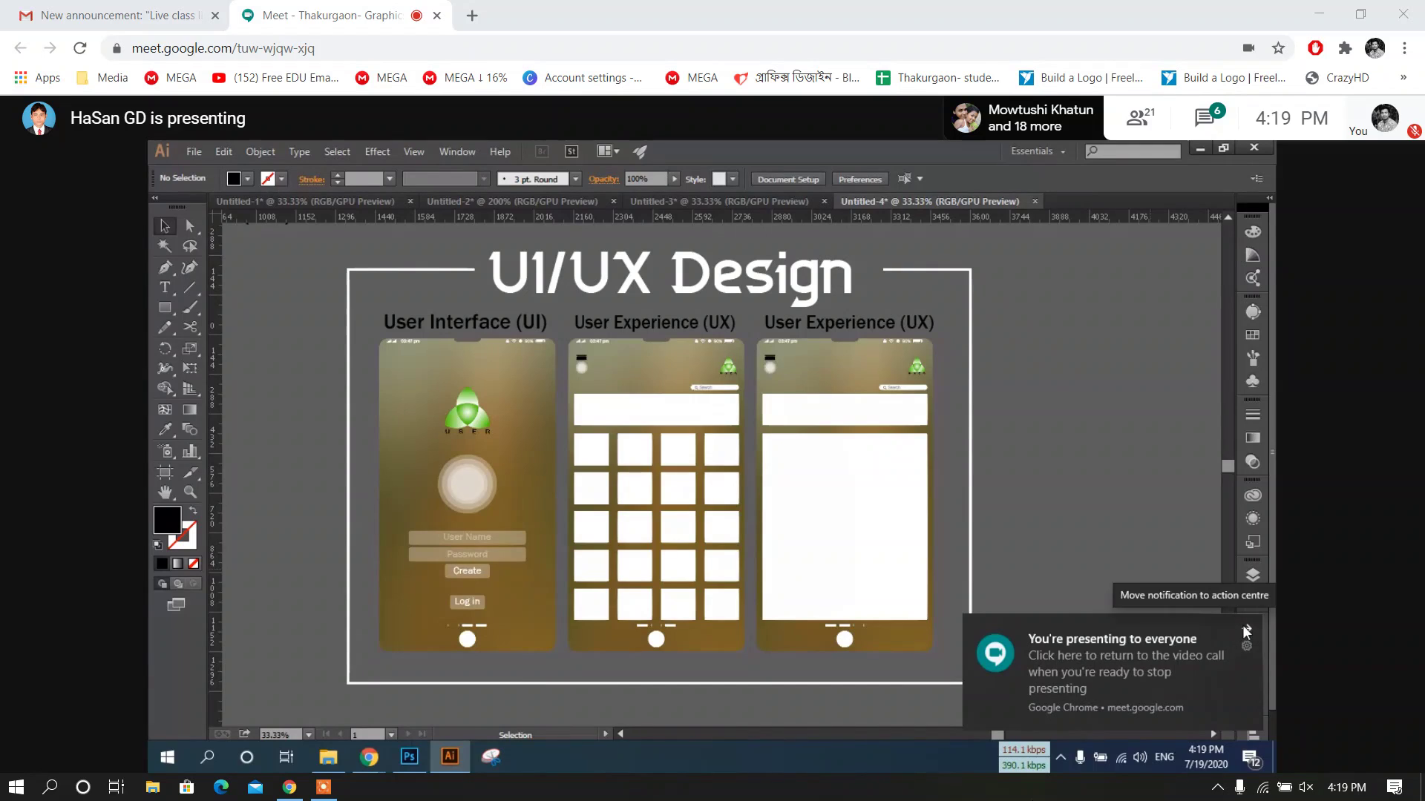
left_click(1243, 627)
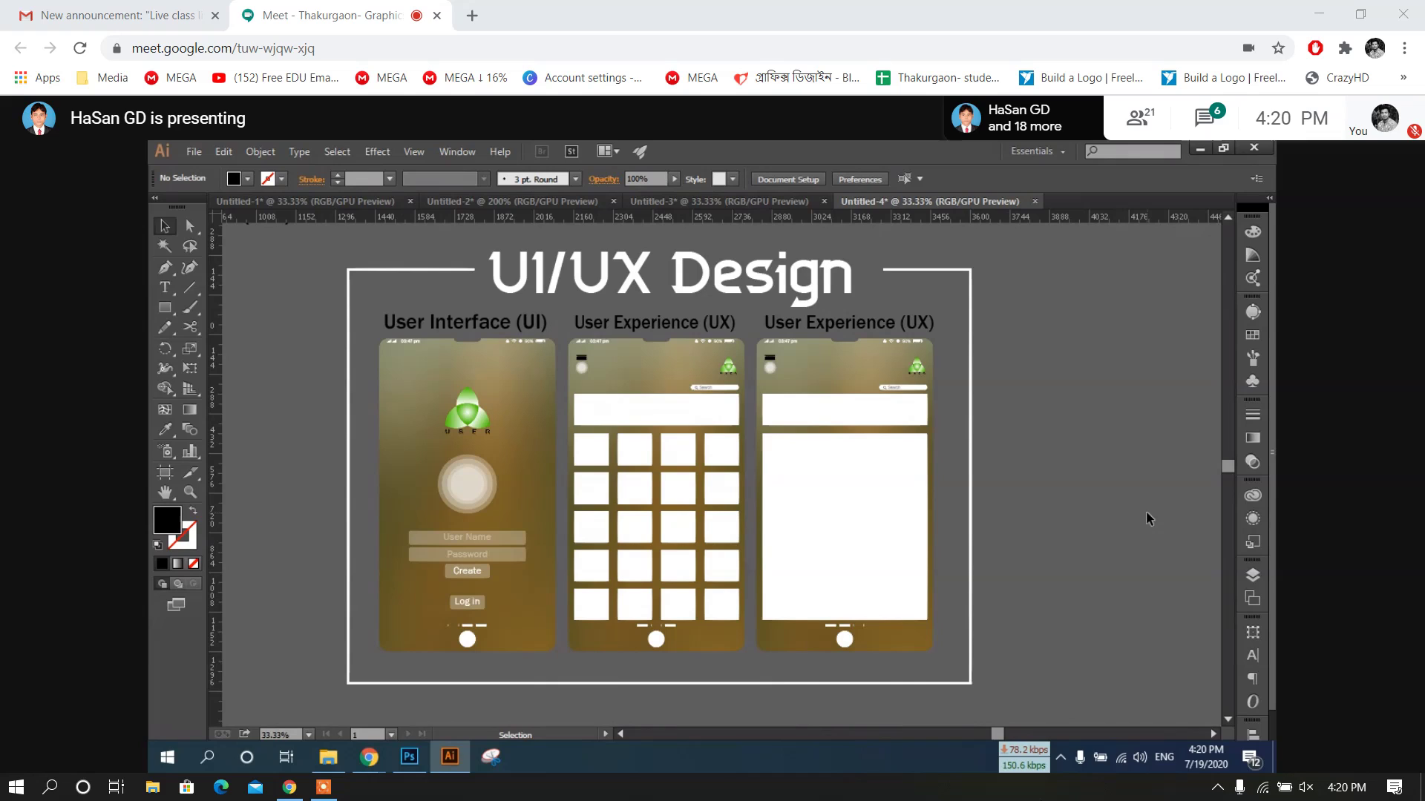
Mute the computer's system sound
left_click(1139, 757)
left_click(1007, 718)
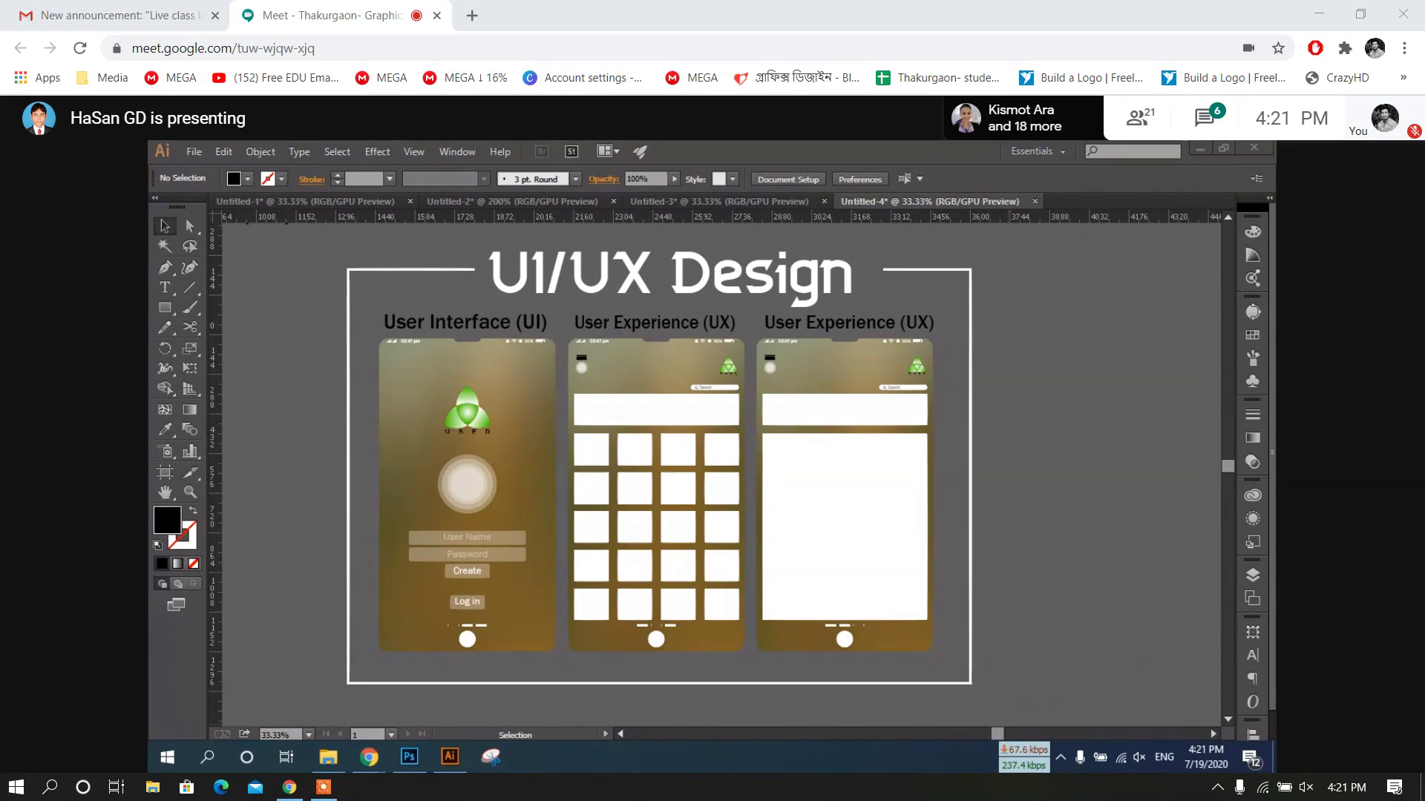